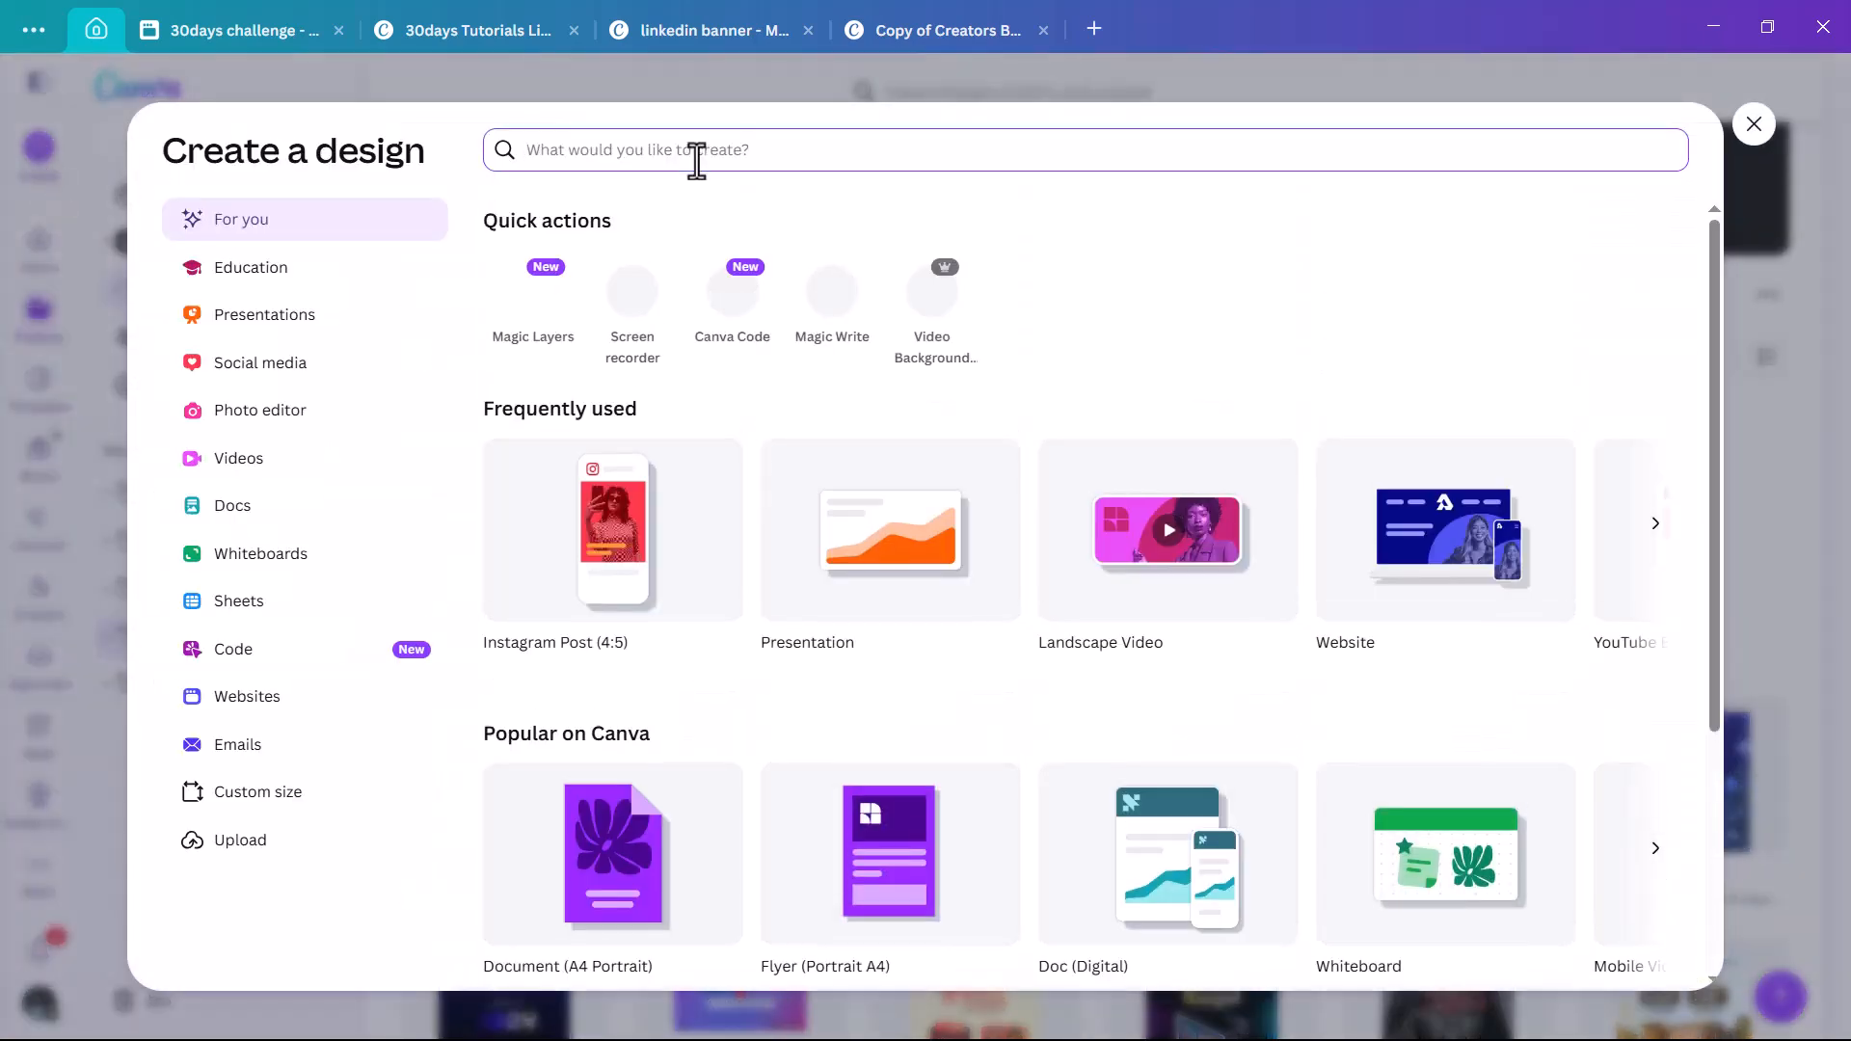
Step: Search the design types for "linkedin" and create a blank LinkedIn Background Photo design of 1584 × 396 px
type("linkend")
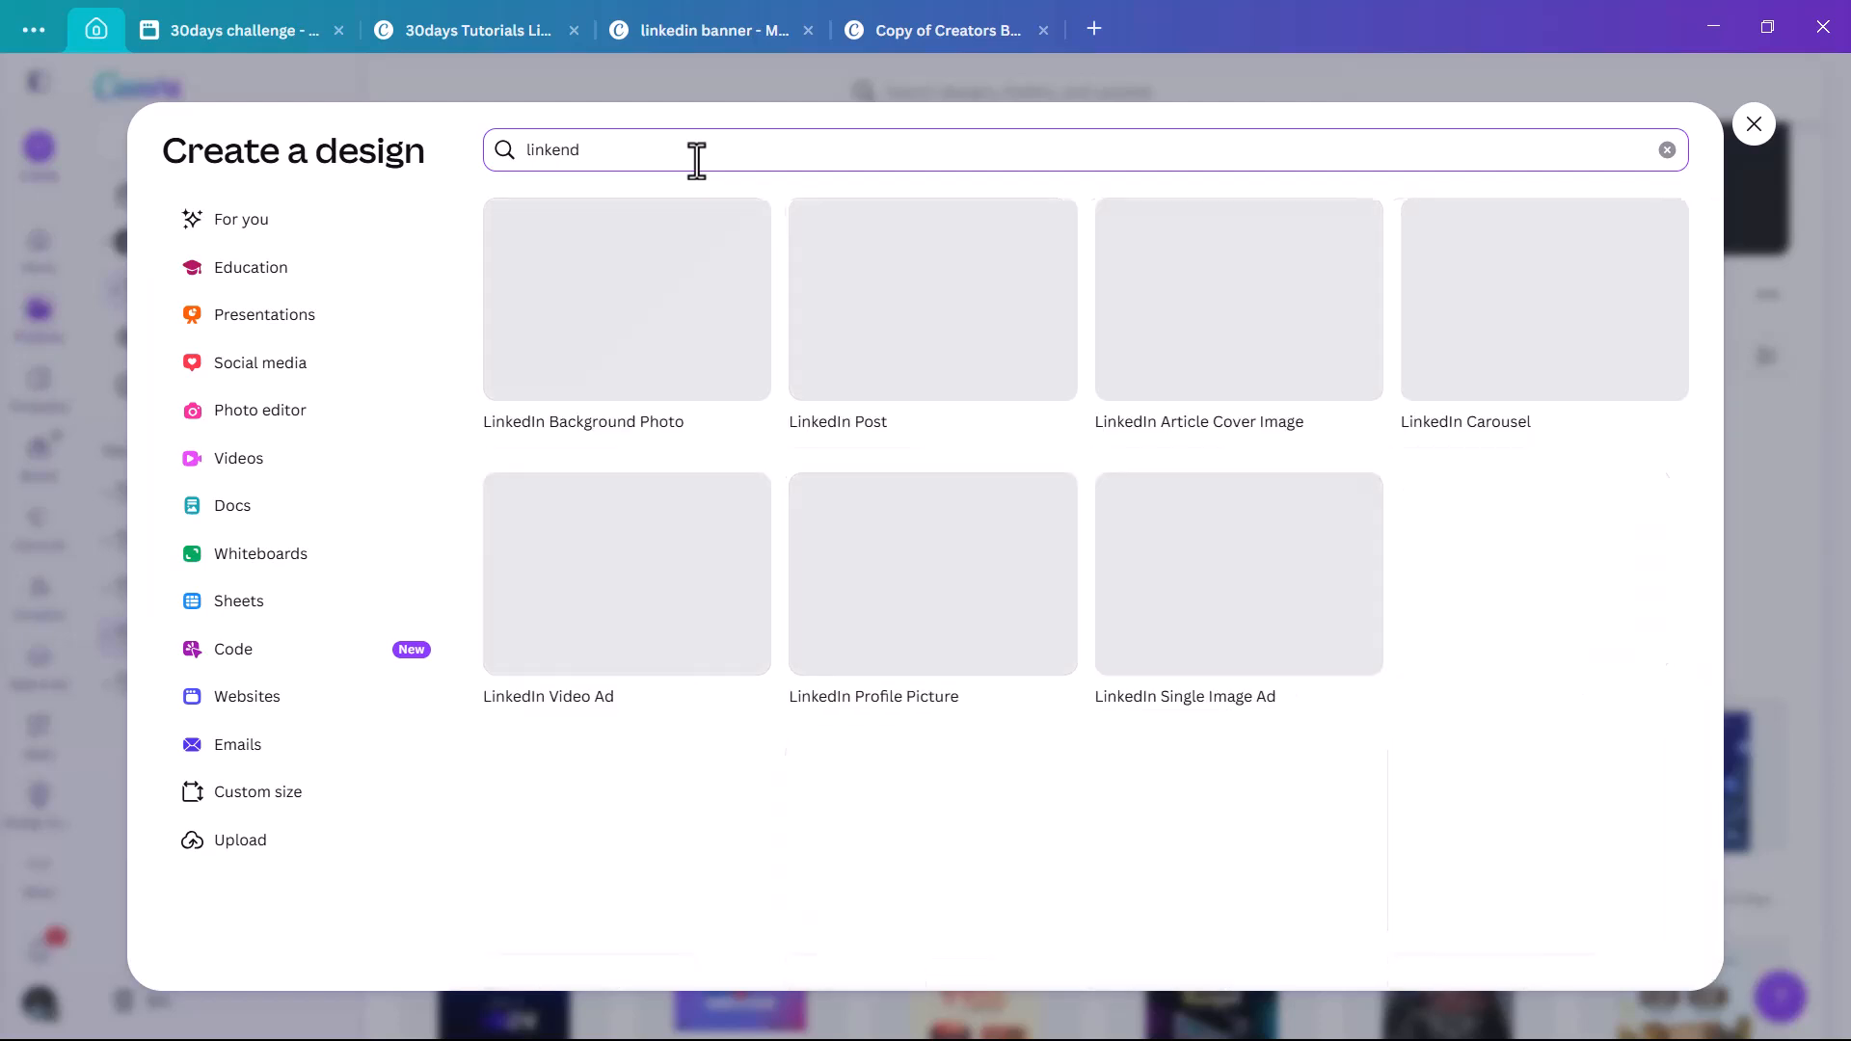
key("BackSpace")
key("BackSpace")
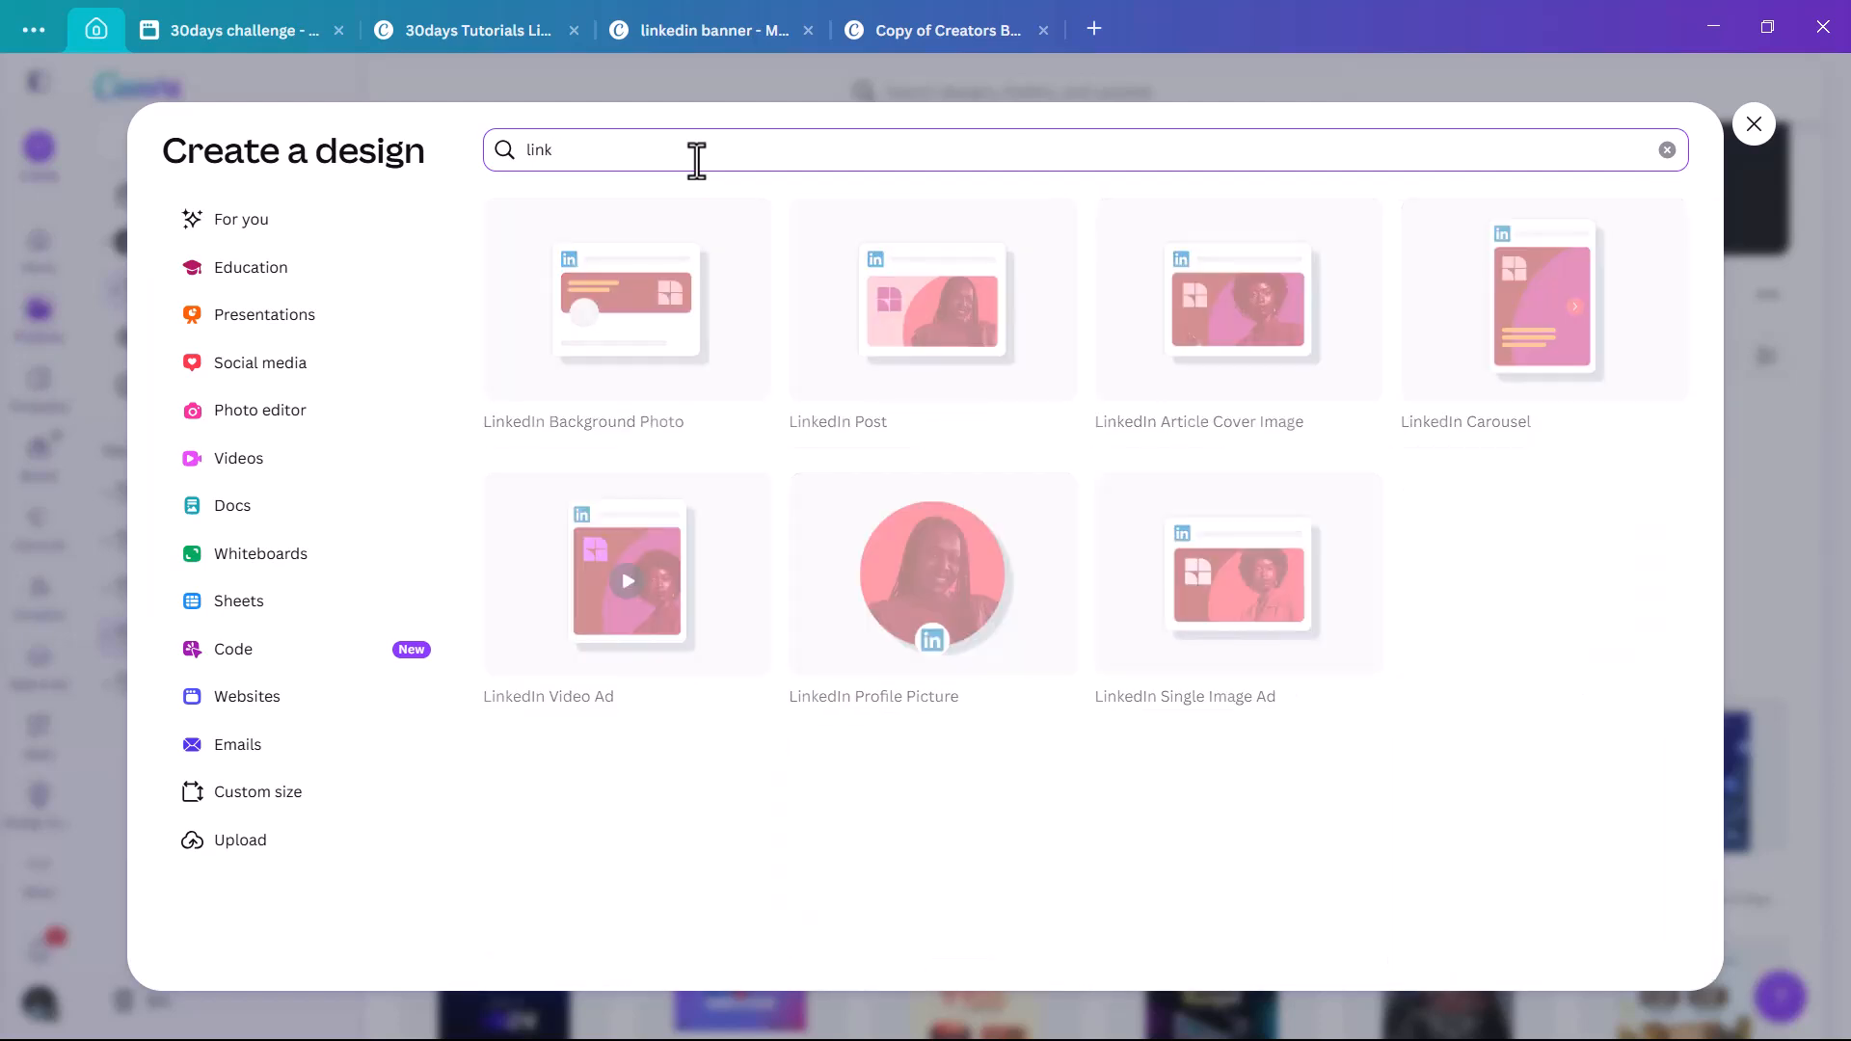
type("edin")
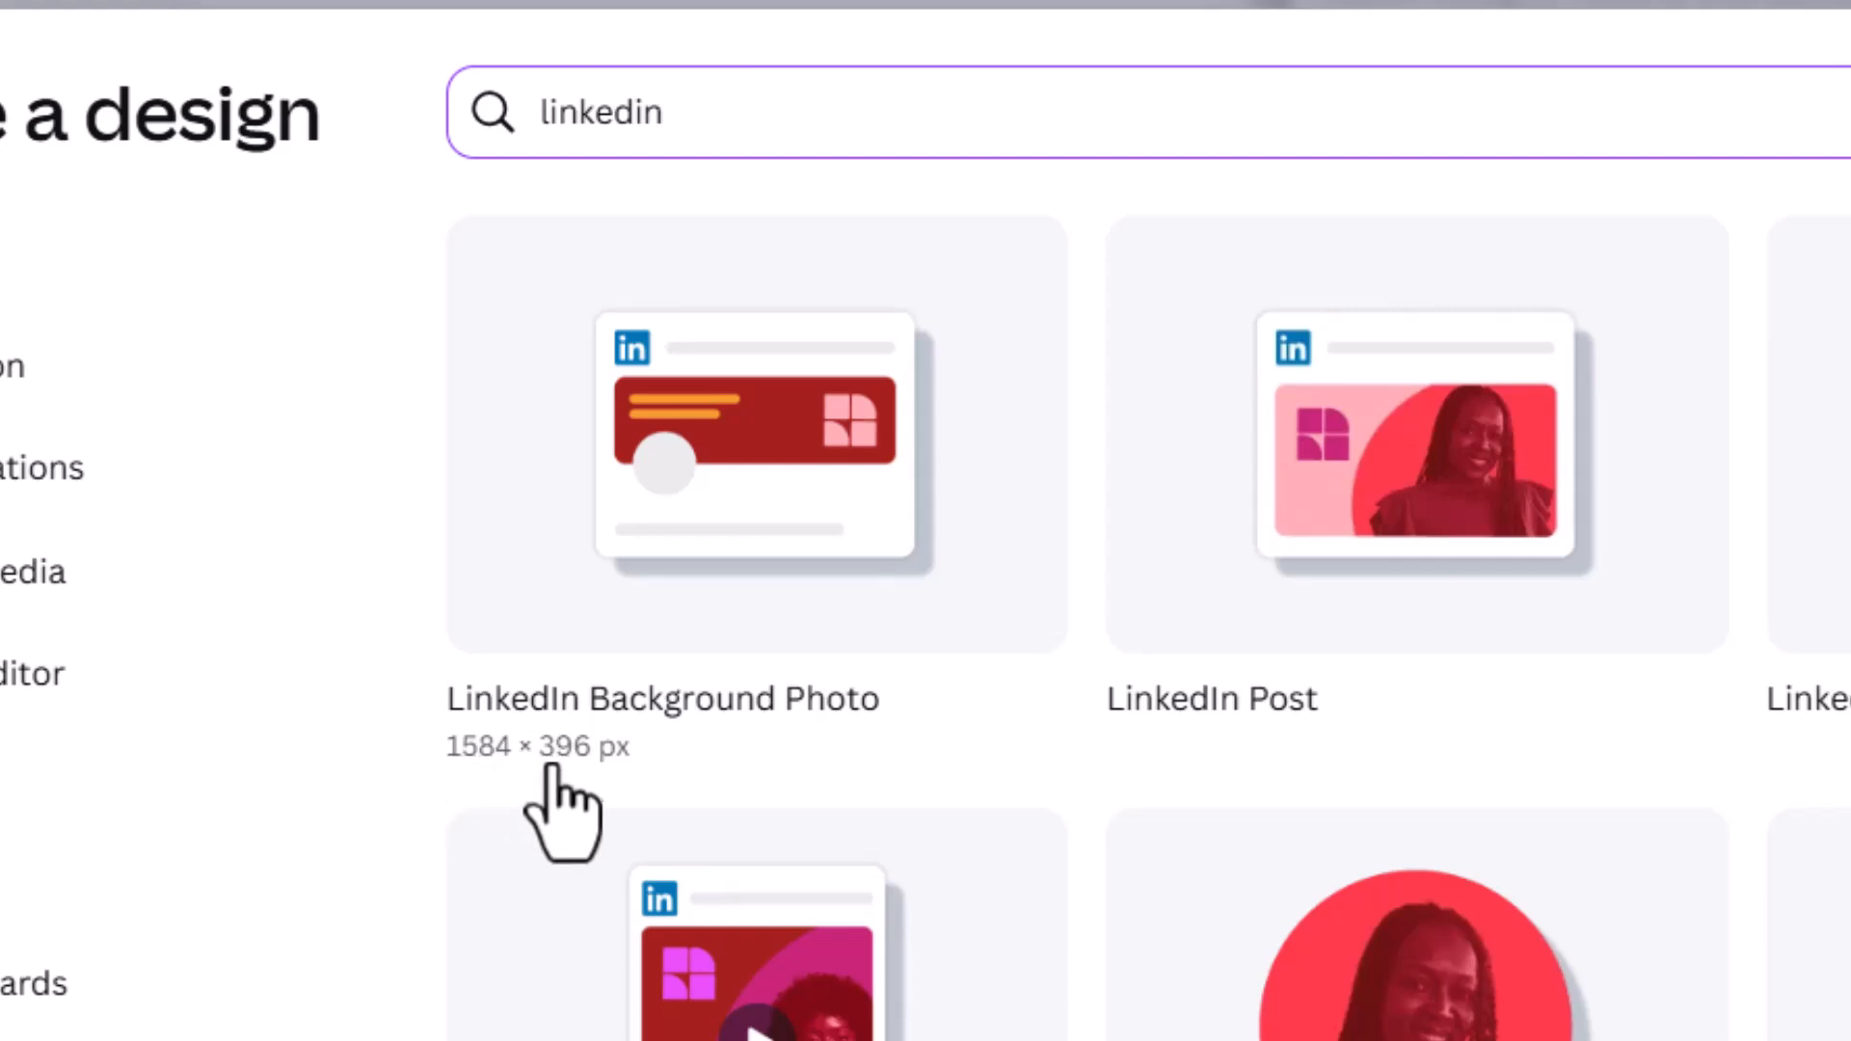
left_click(783, 490)
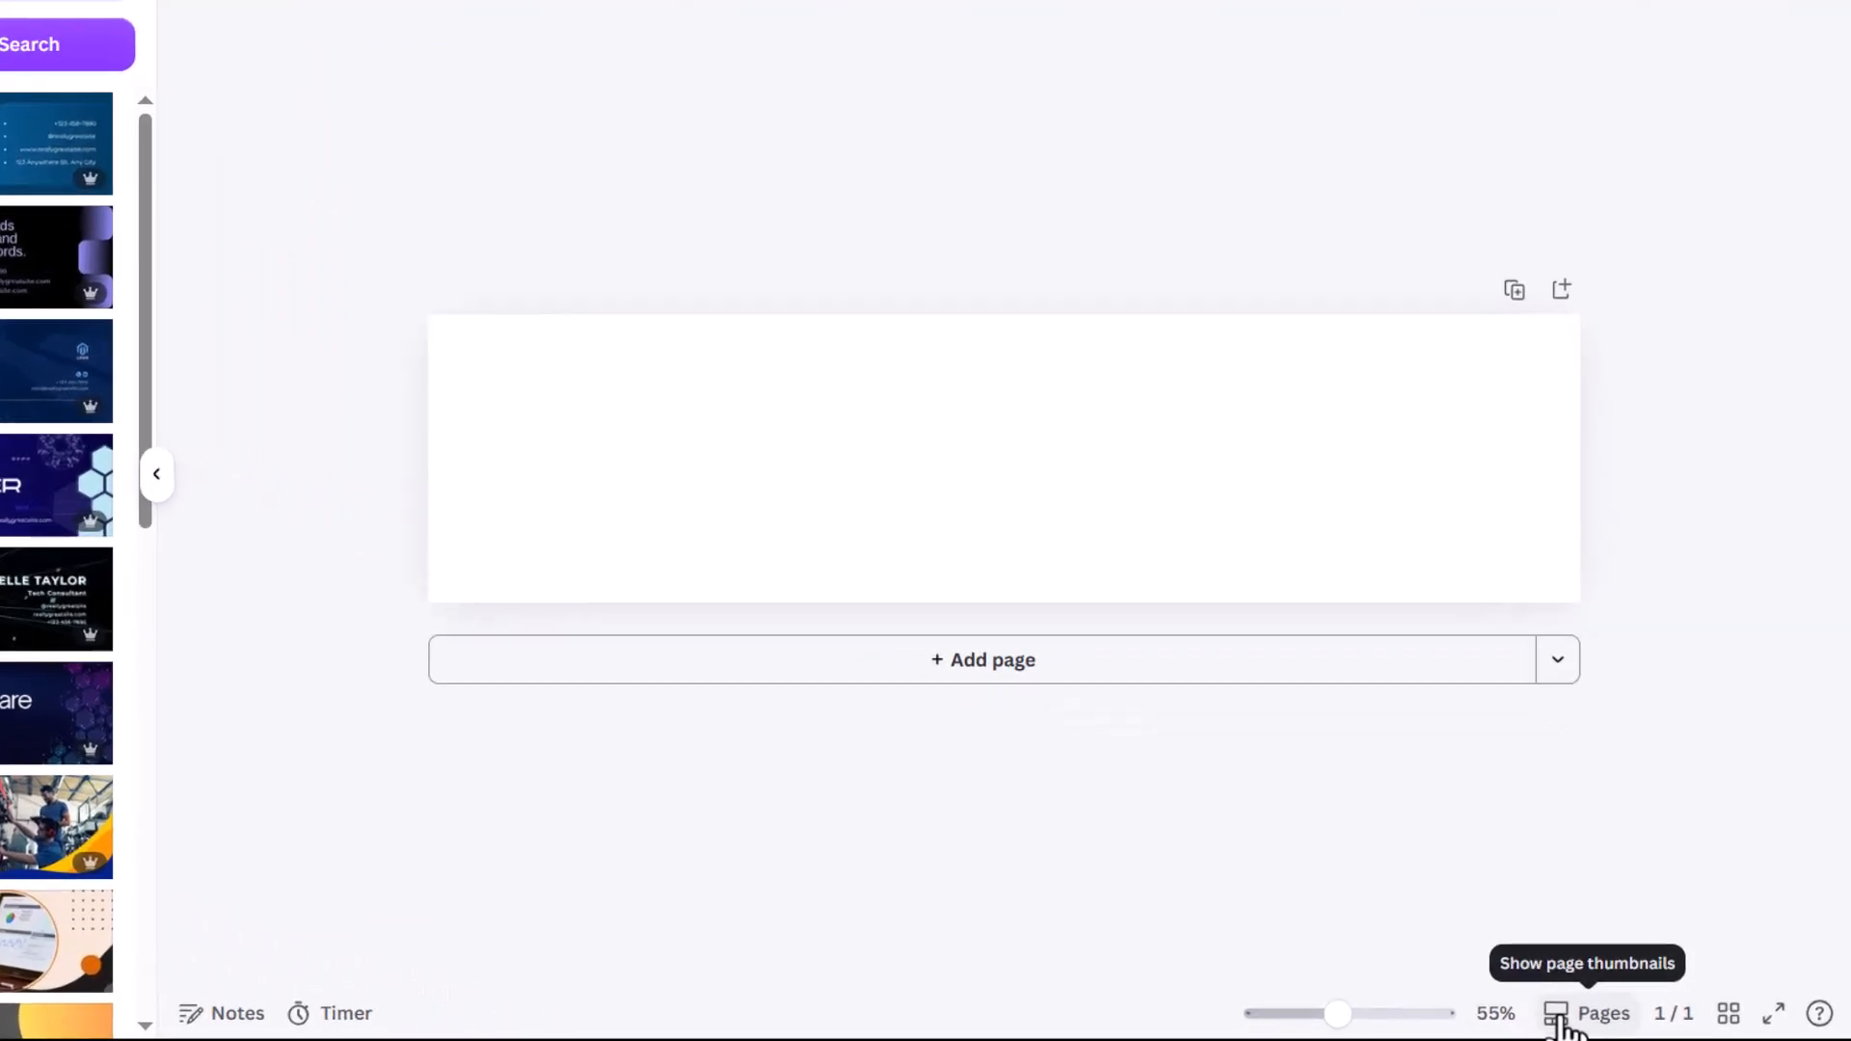
Step: Show the page thumbnails for the blank banner
left_click(1559, 1022)
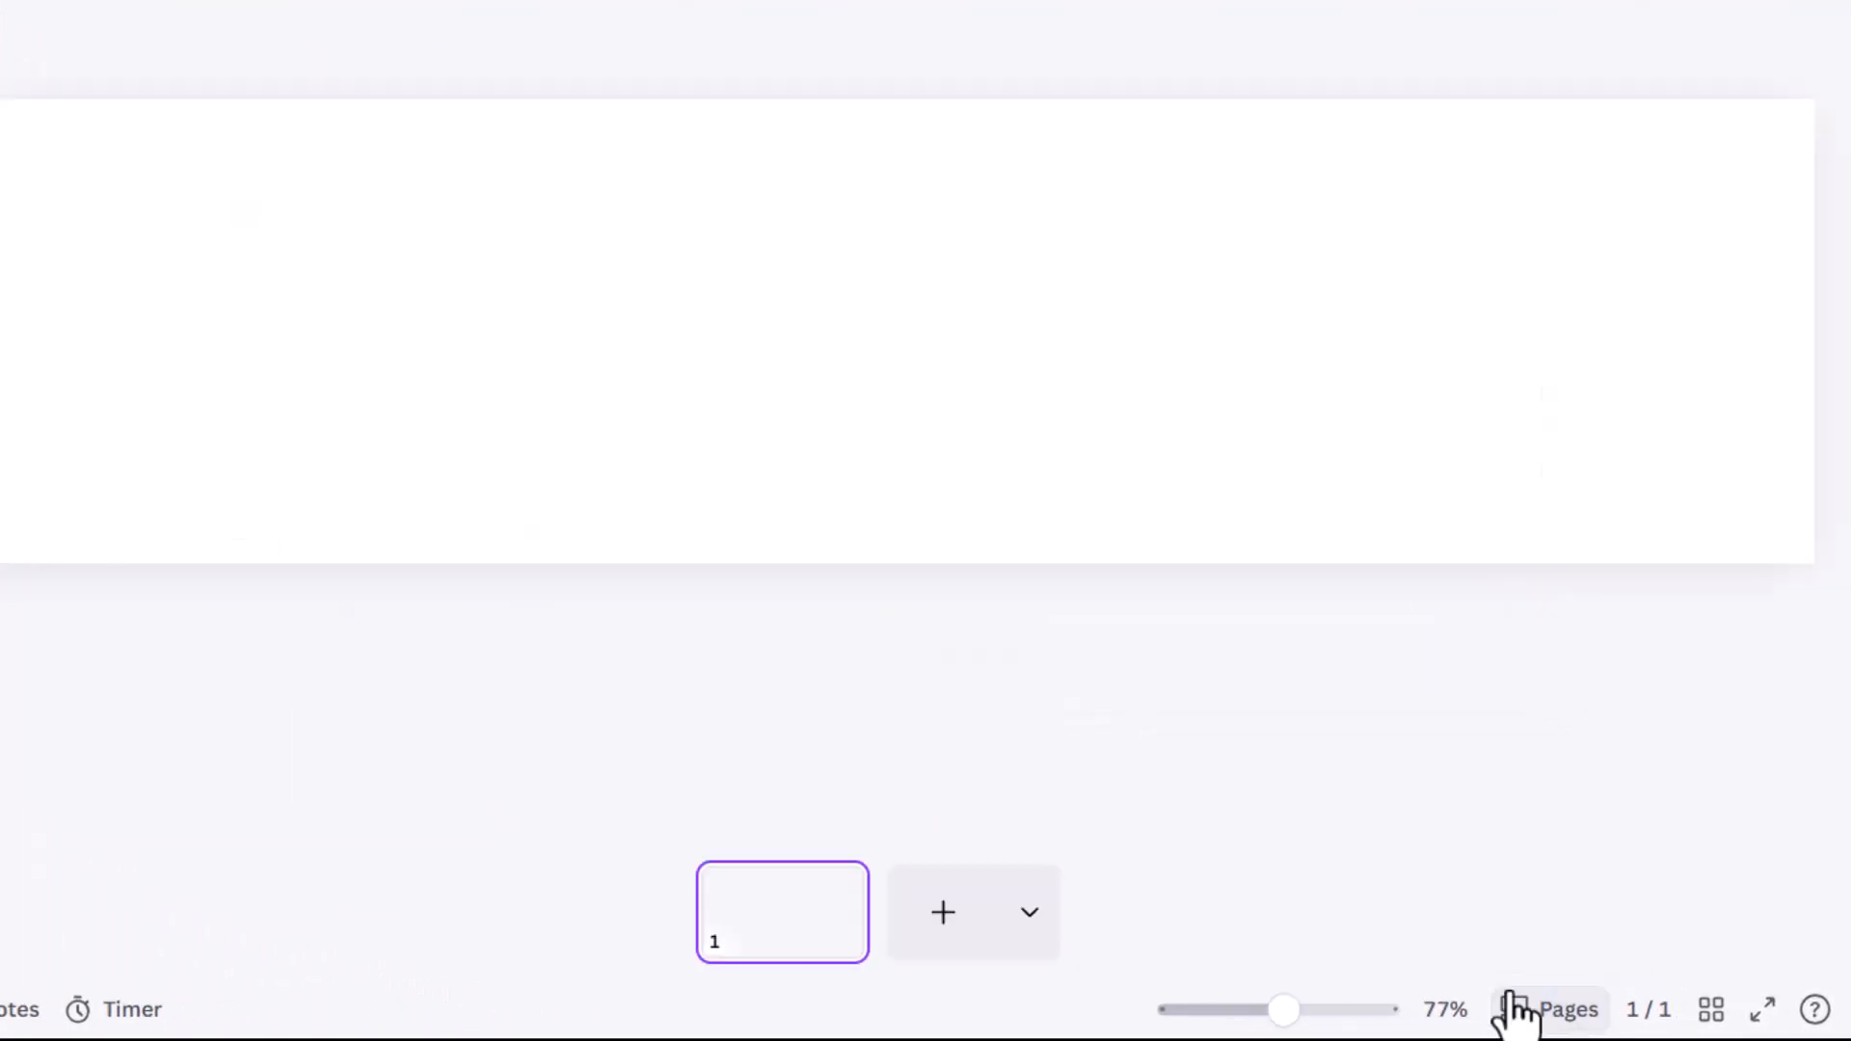
left_click(1527, 1022)
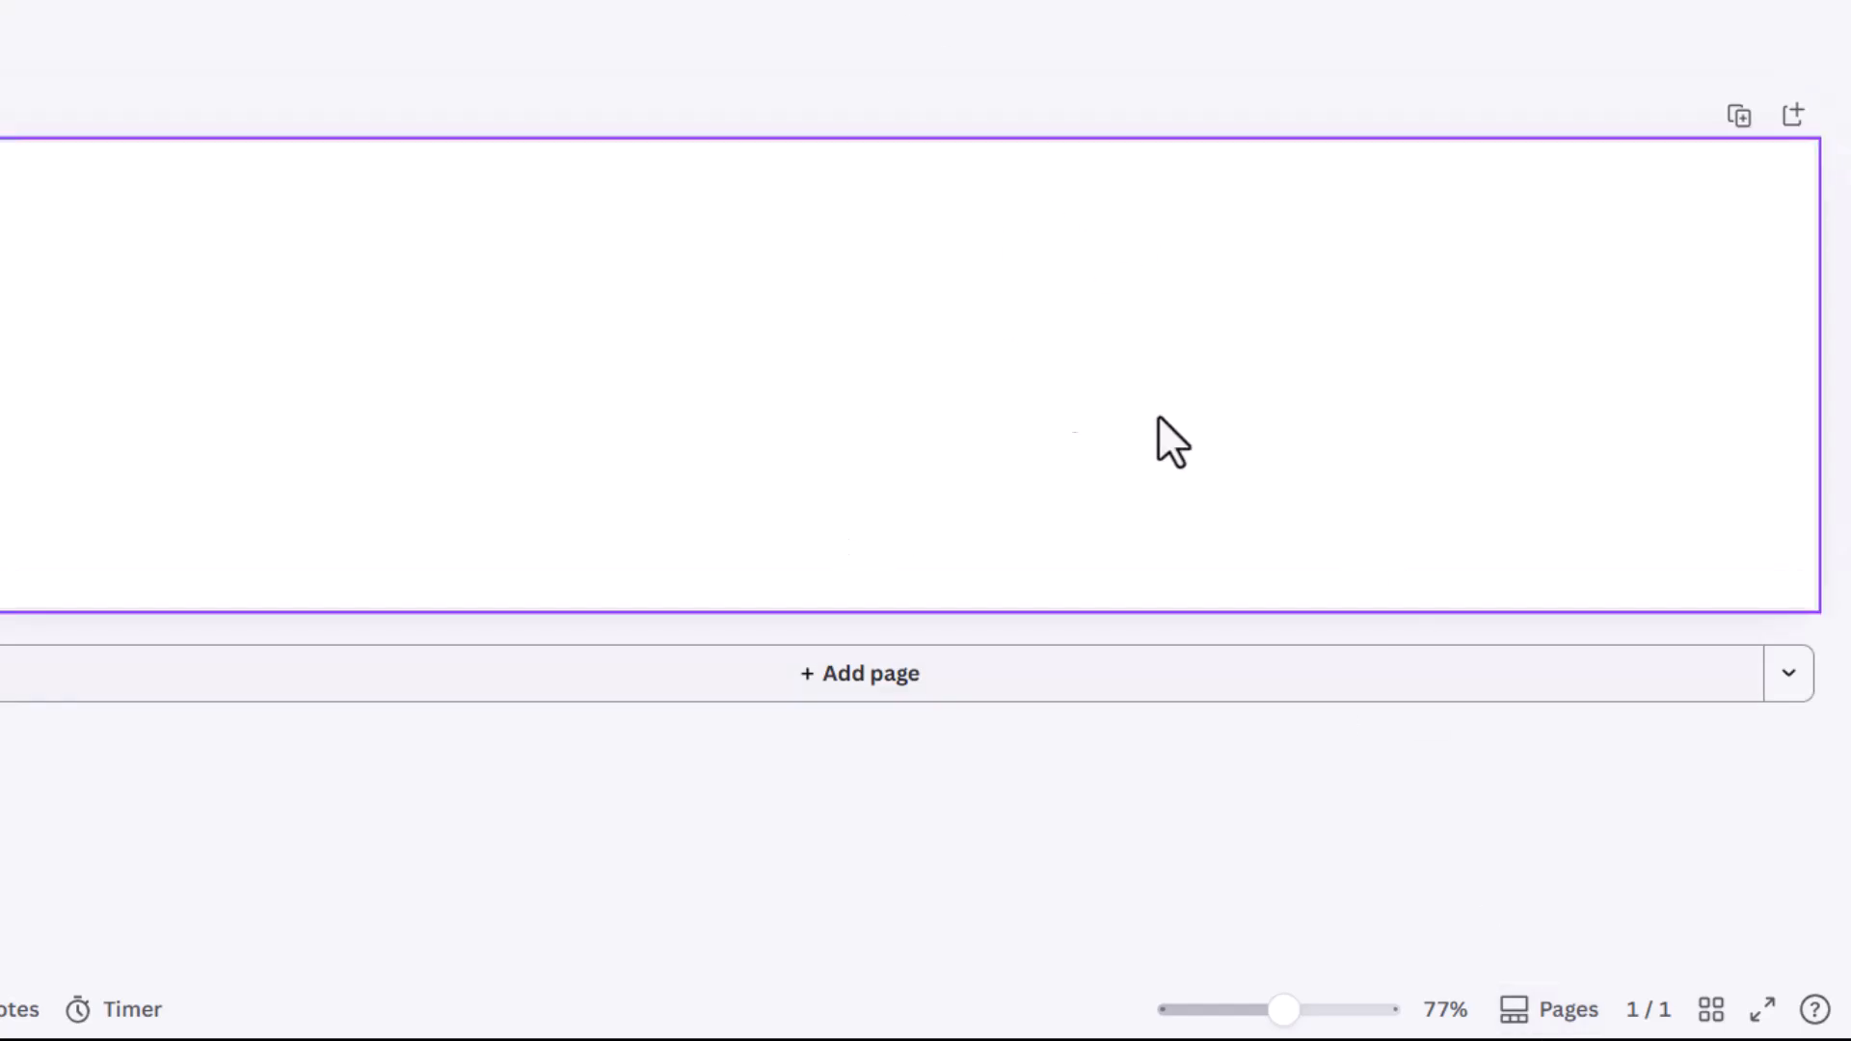
left_click(1558, 1013)
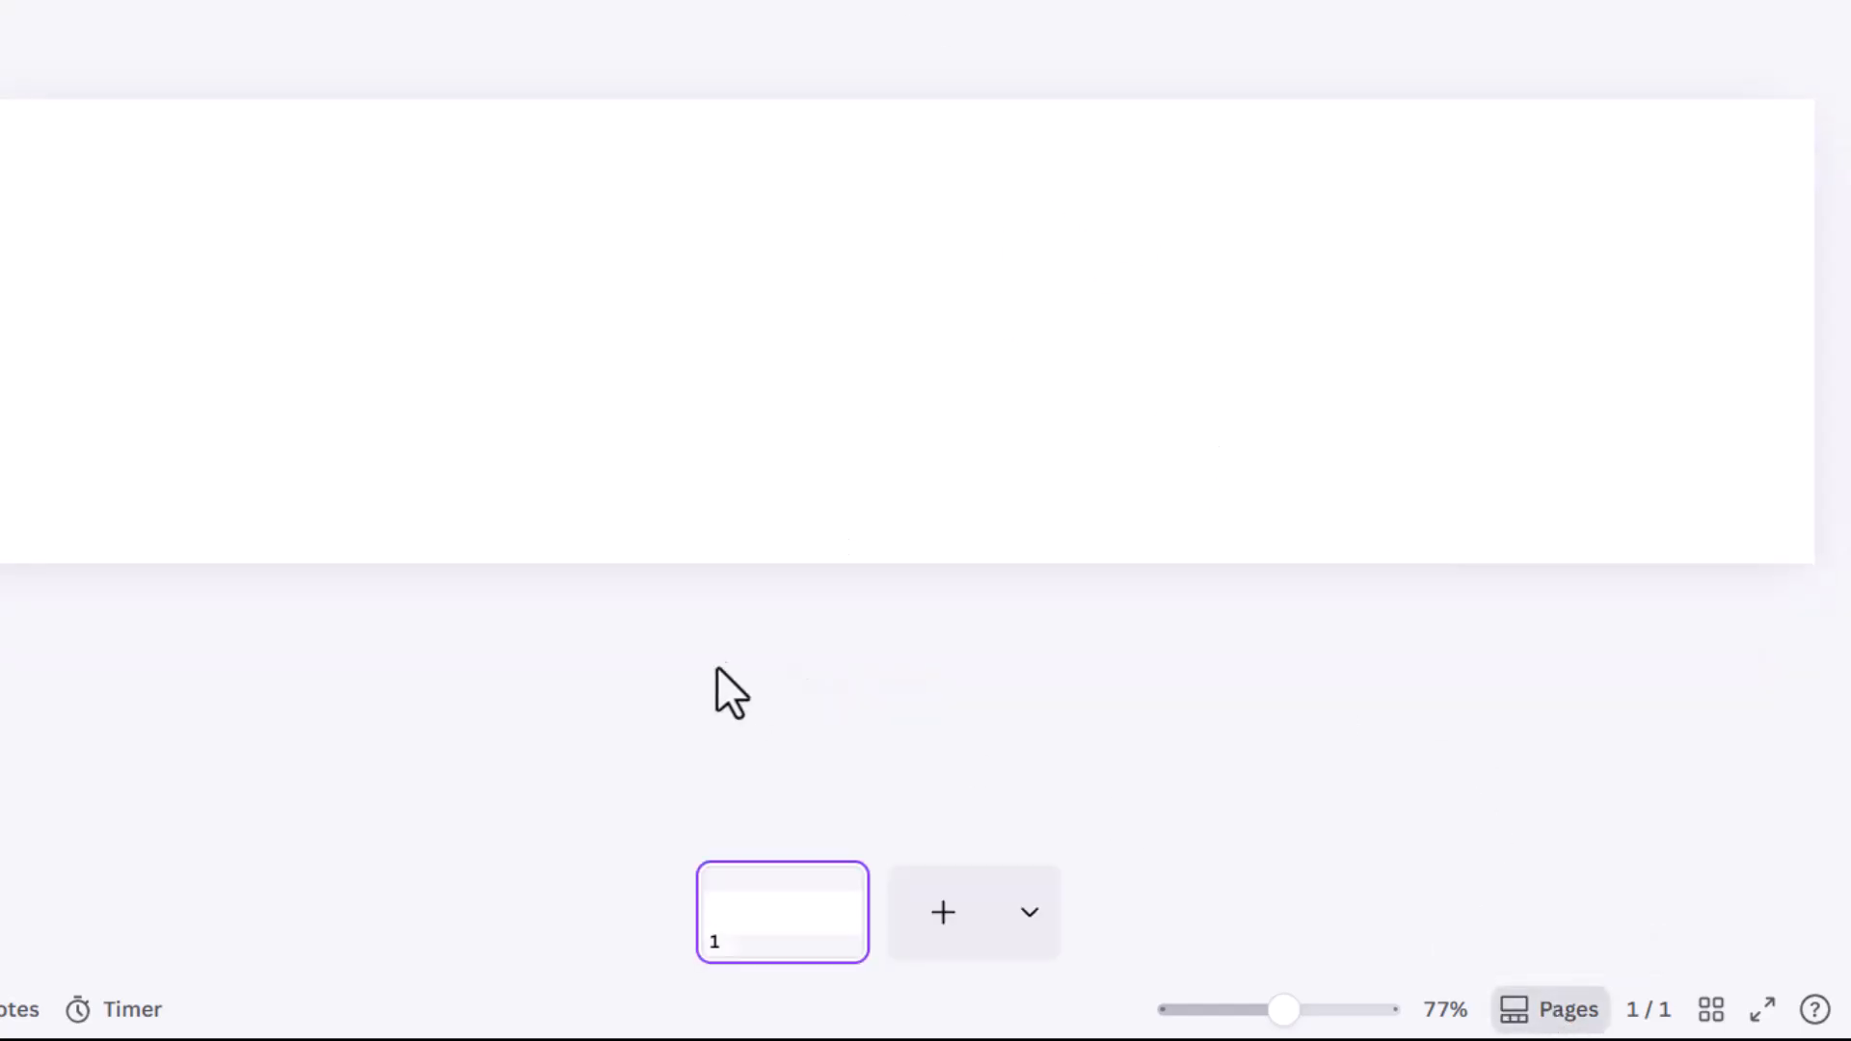
Step: Set the banner's background colour to solid black
left_click(804, 318)
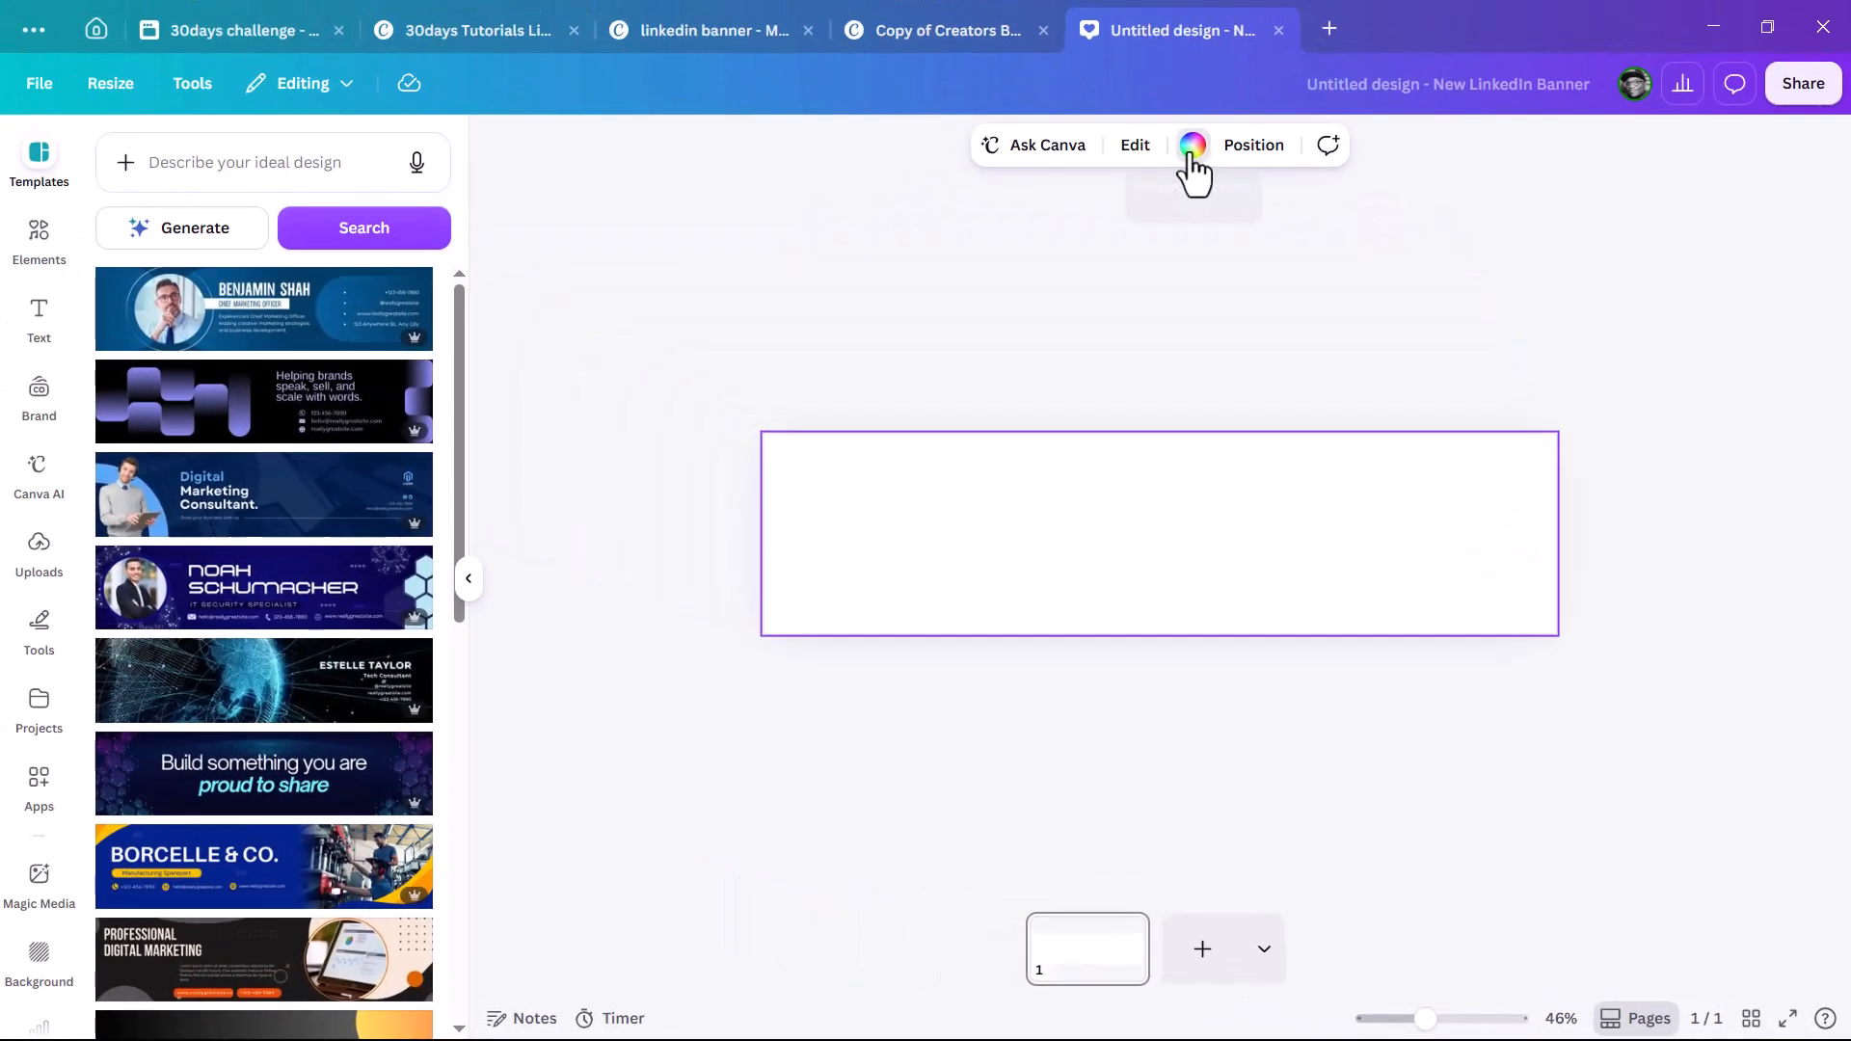
left_click(1193, 147)
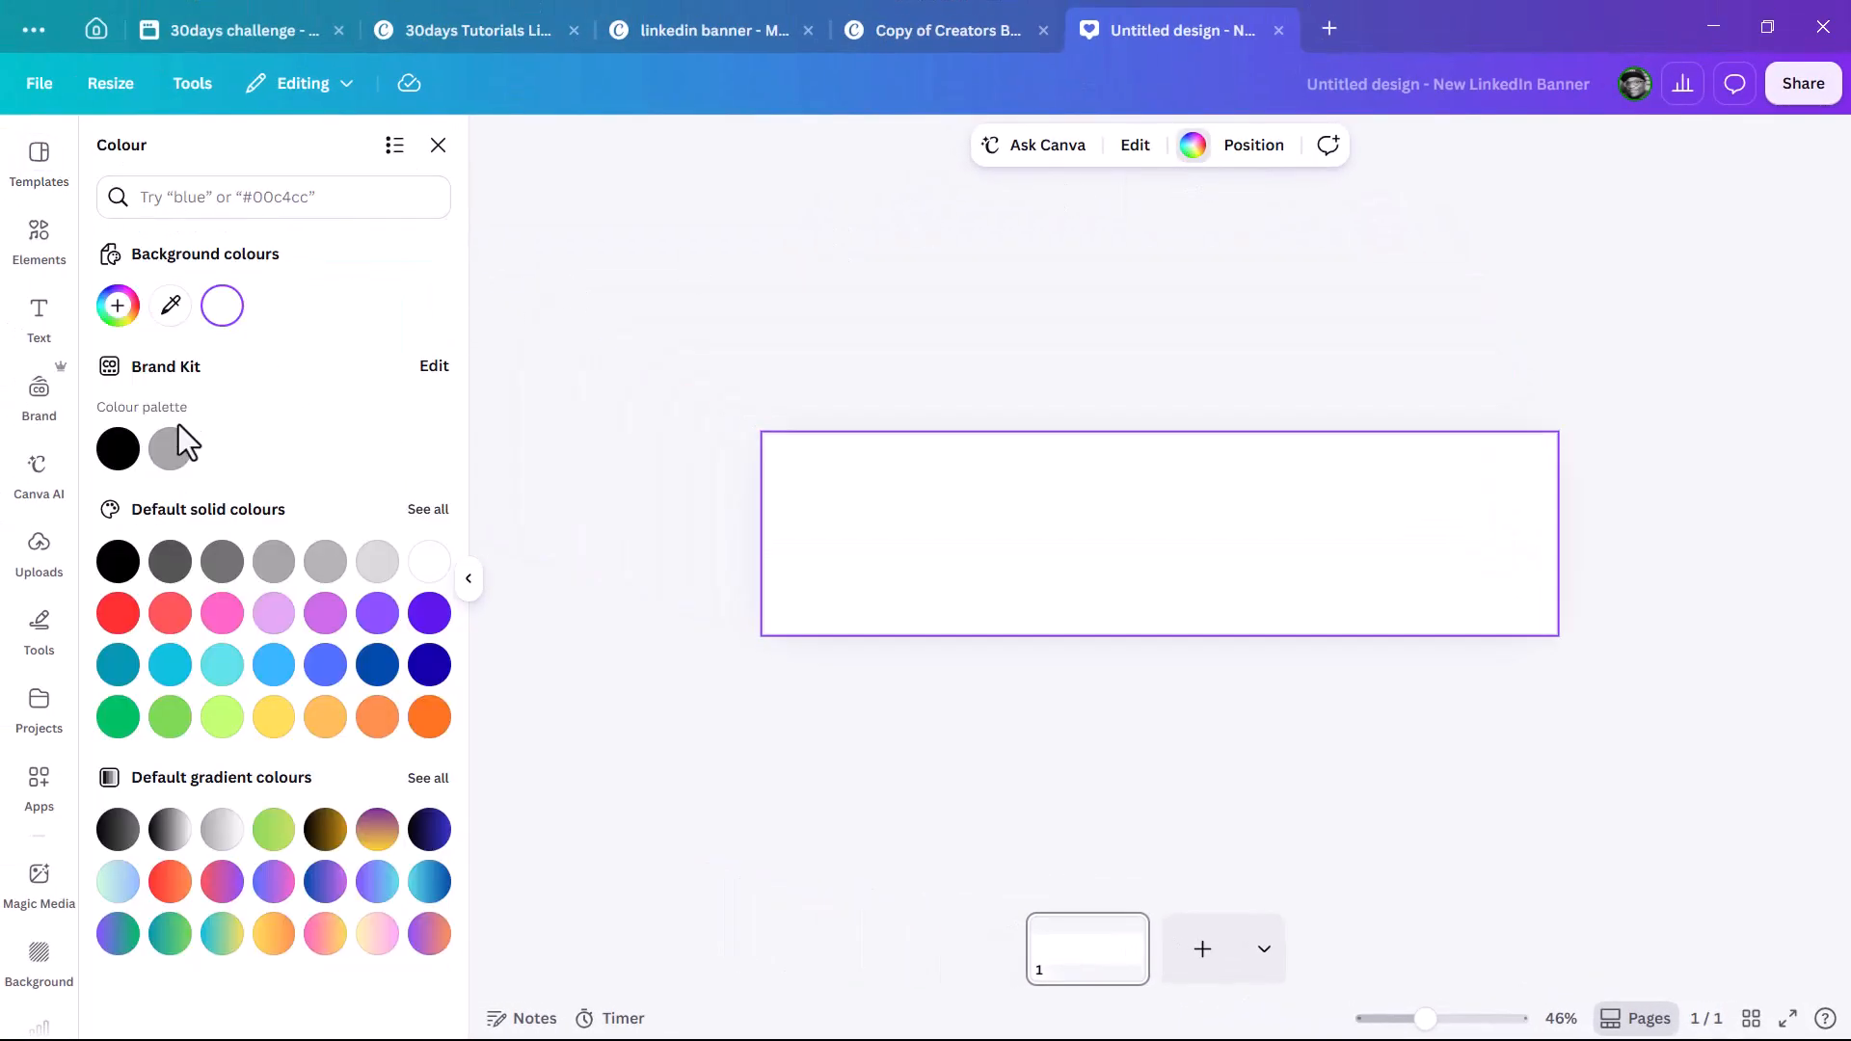
left_click(116, 562)
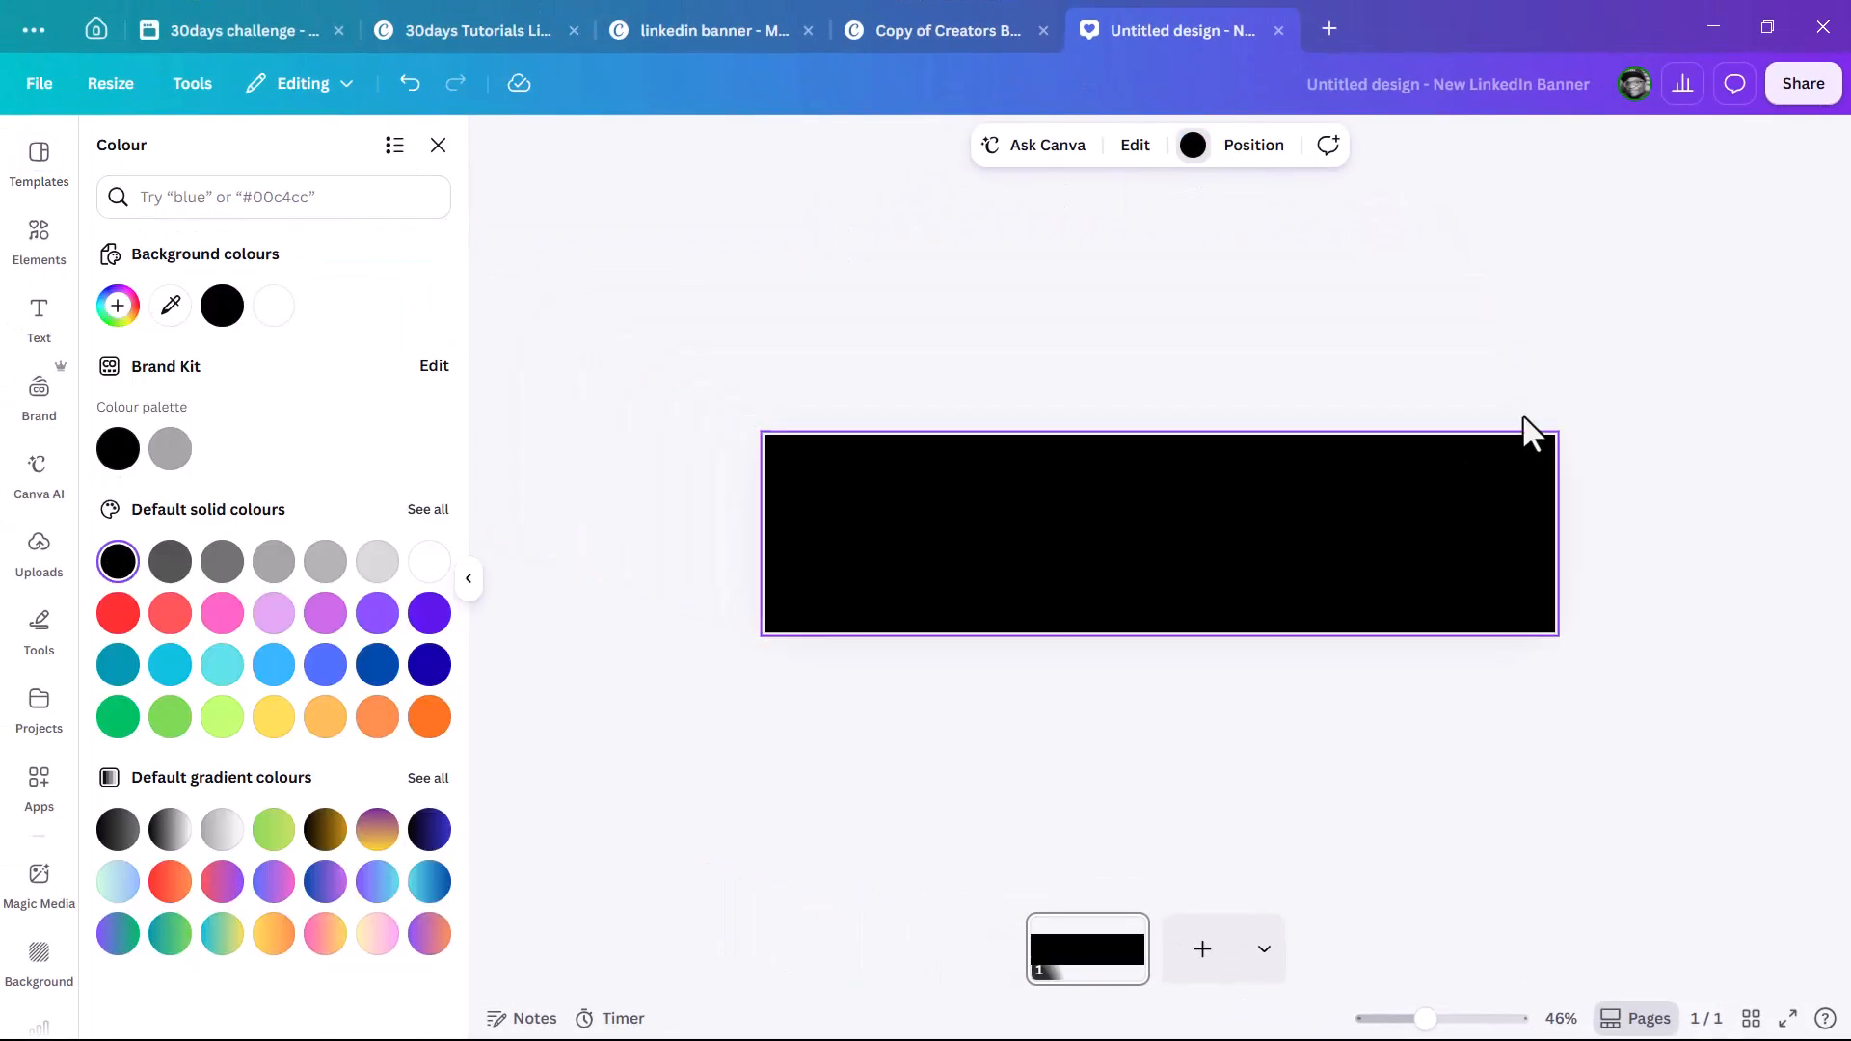
left_click(1514, 312)
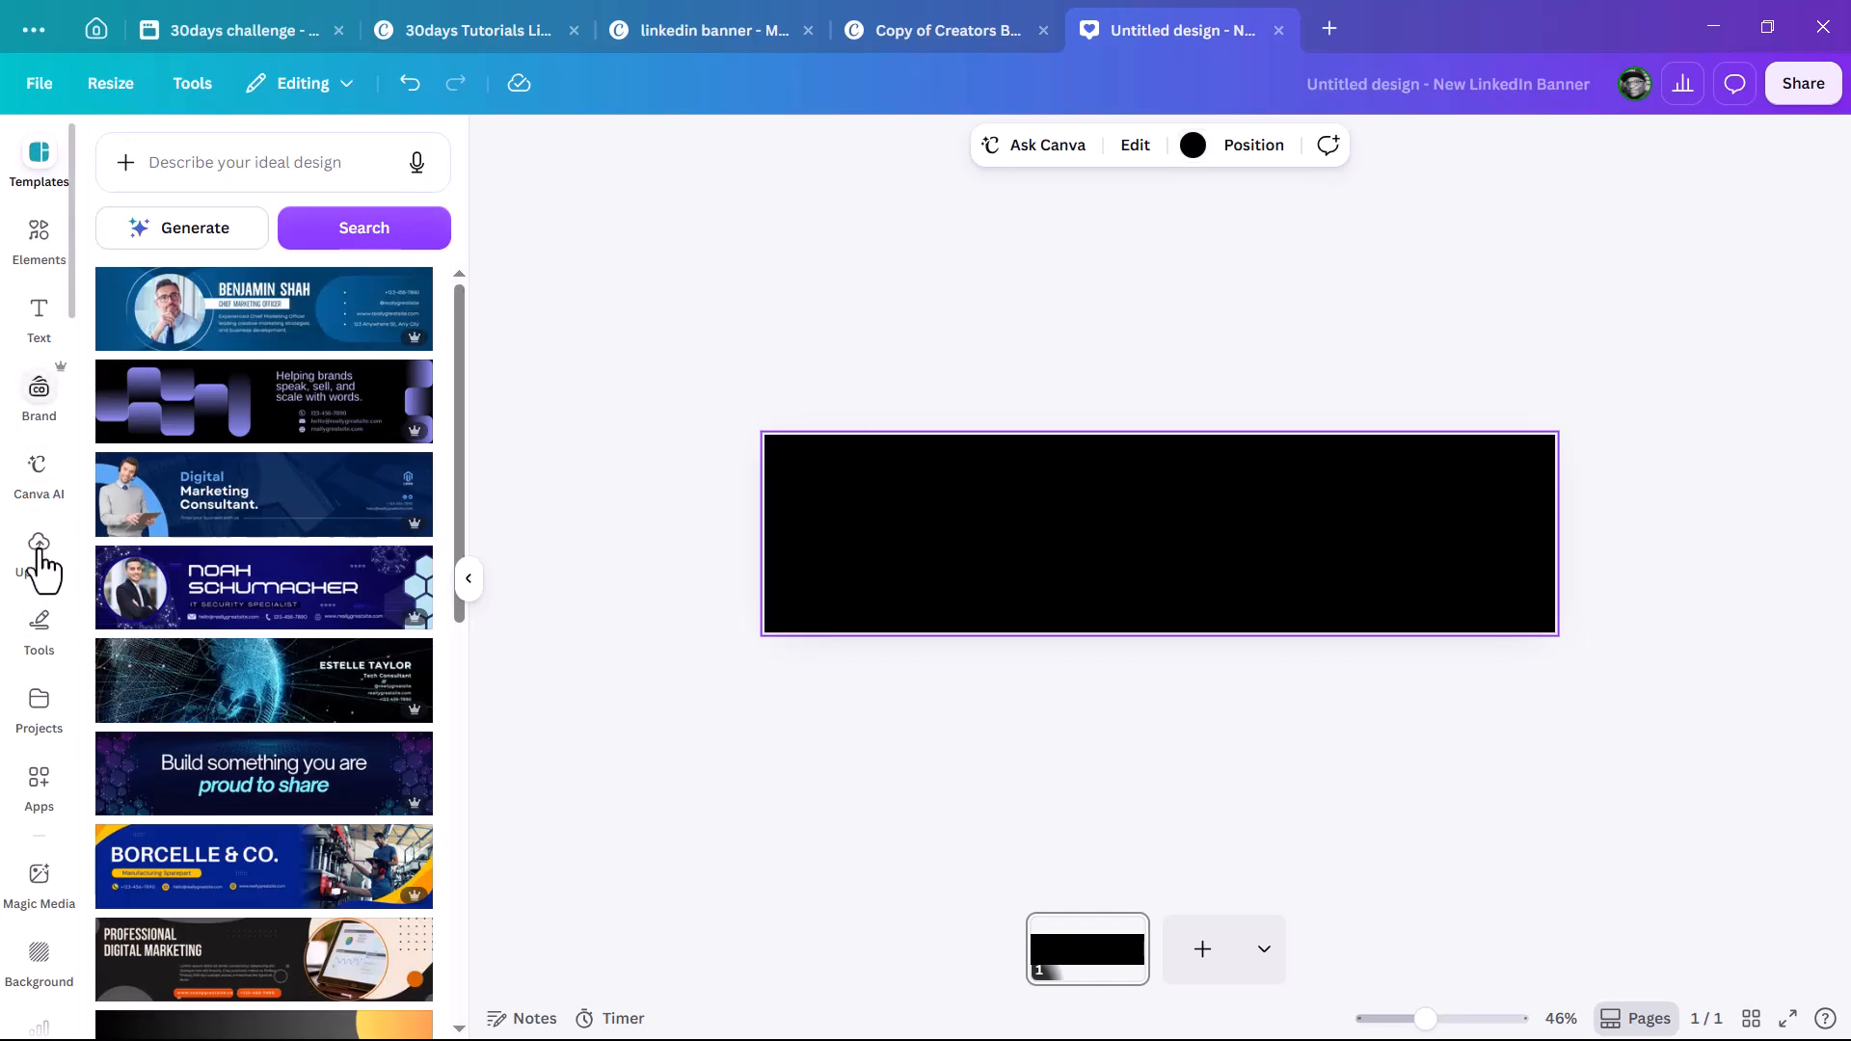
Step: Insert the crossed-arms portrait from the Brand Kit photos onto the banner
left_click(39, 434)
scroll(544, 876, "down", 5)
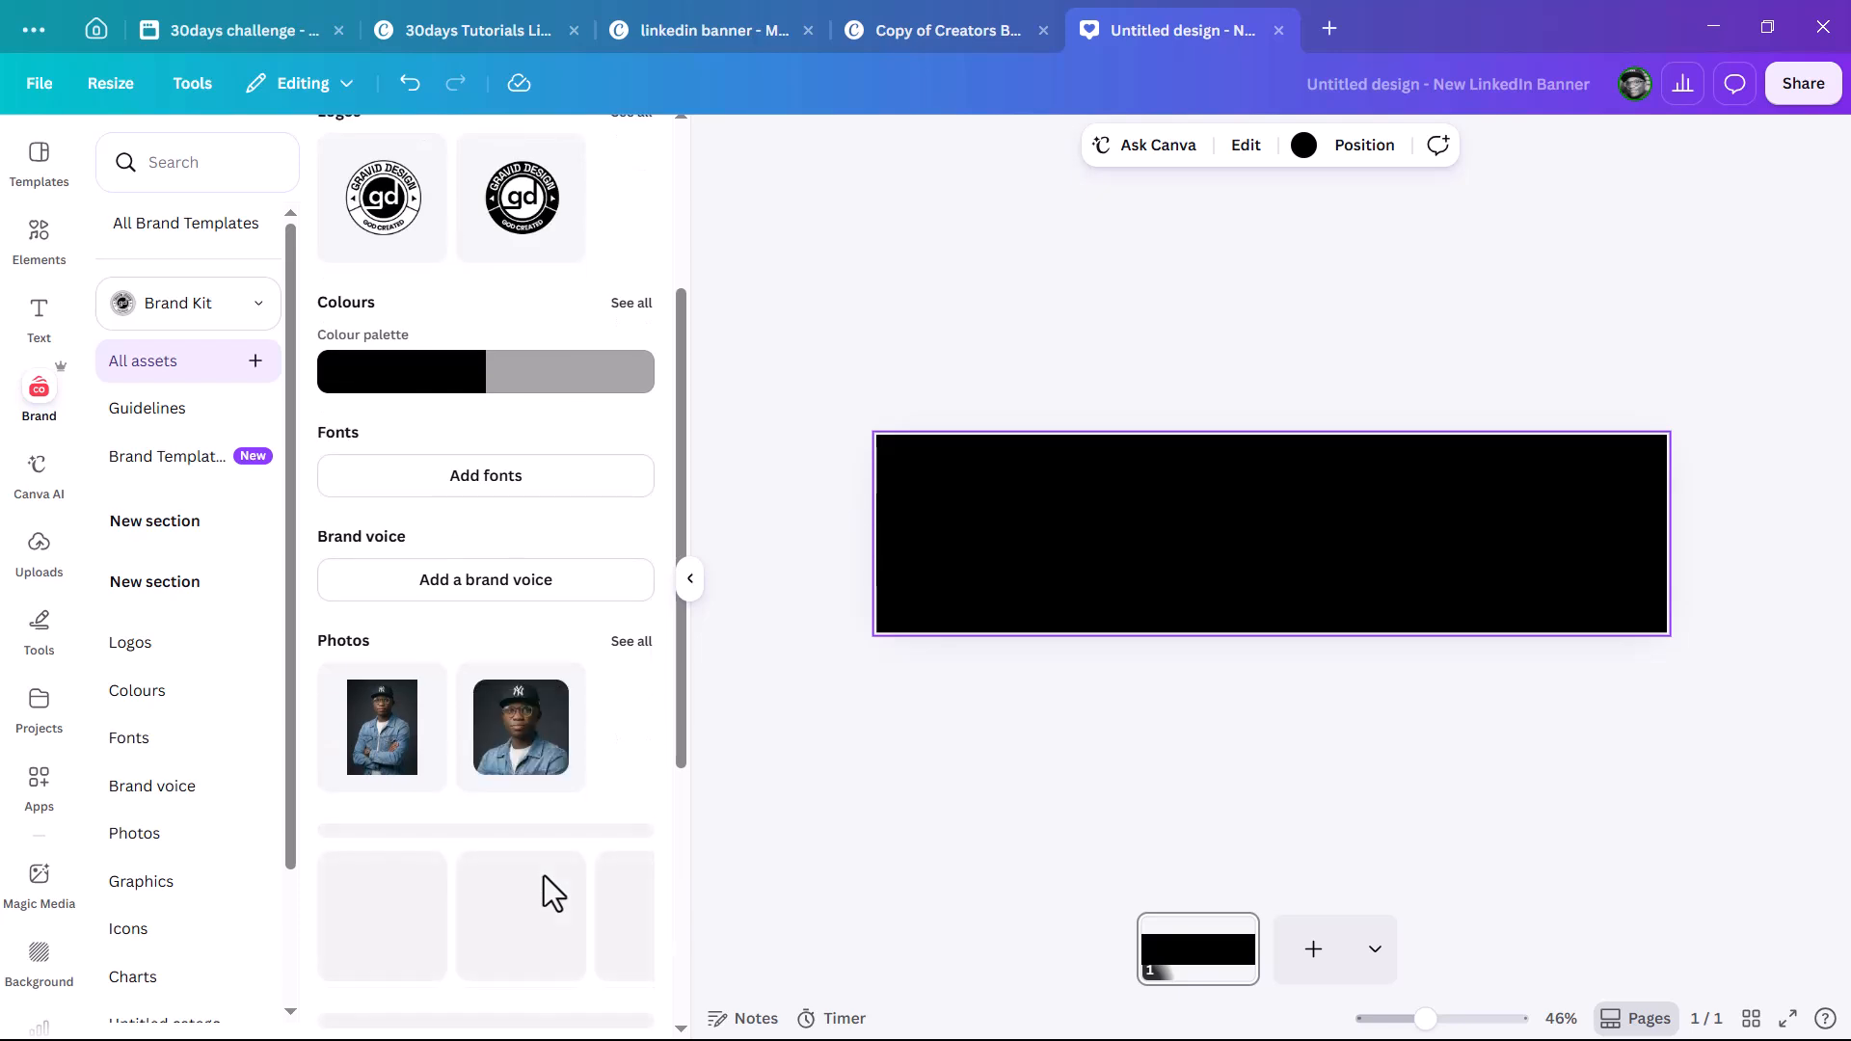
left_click(390, 748)
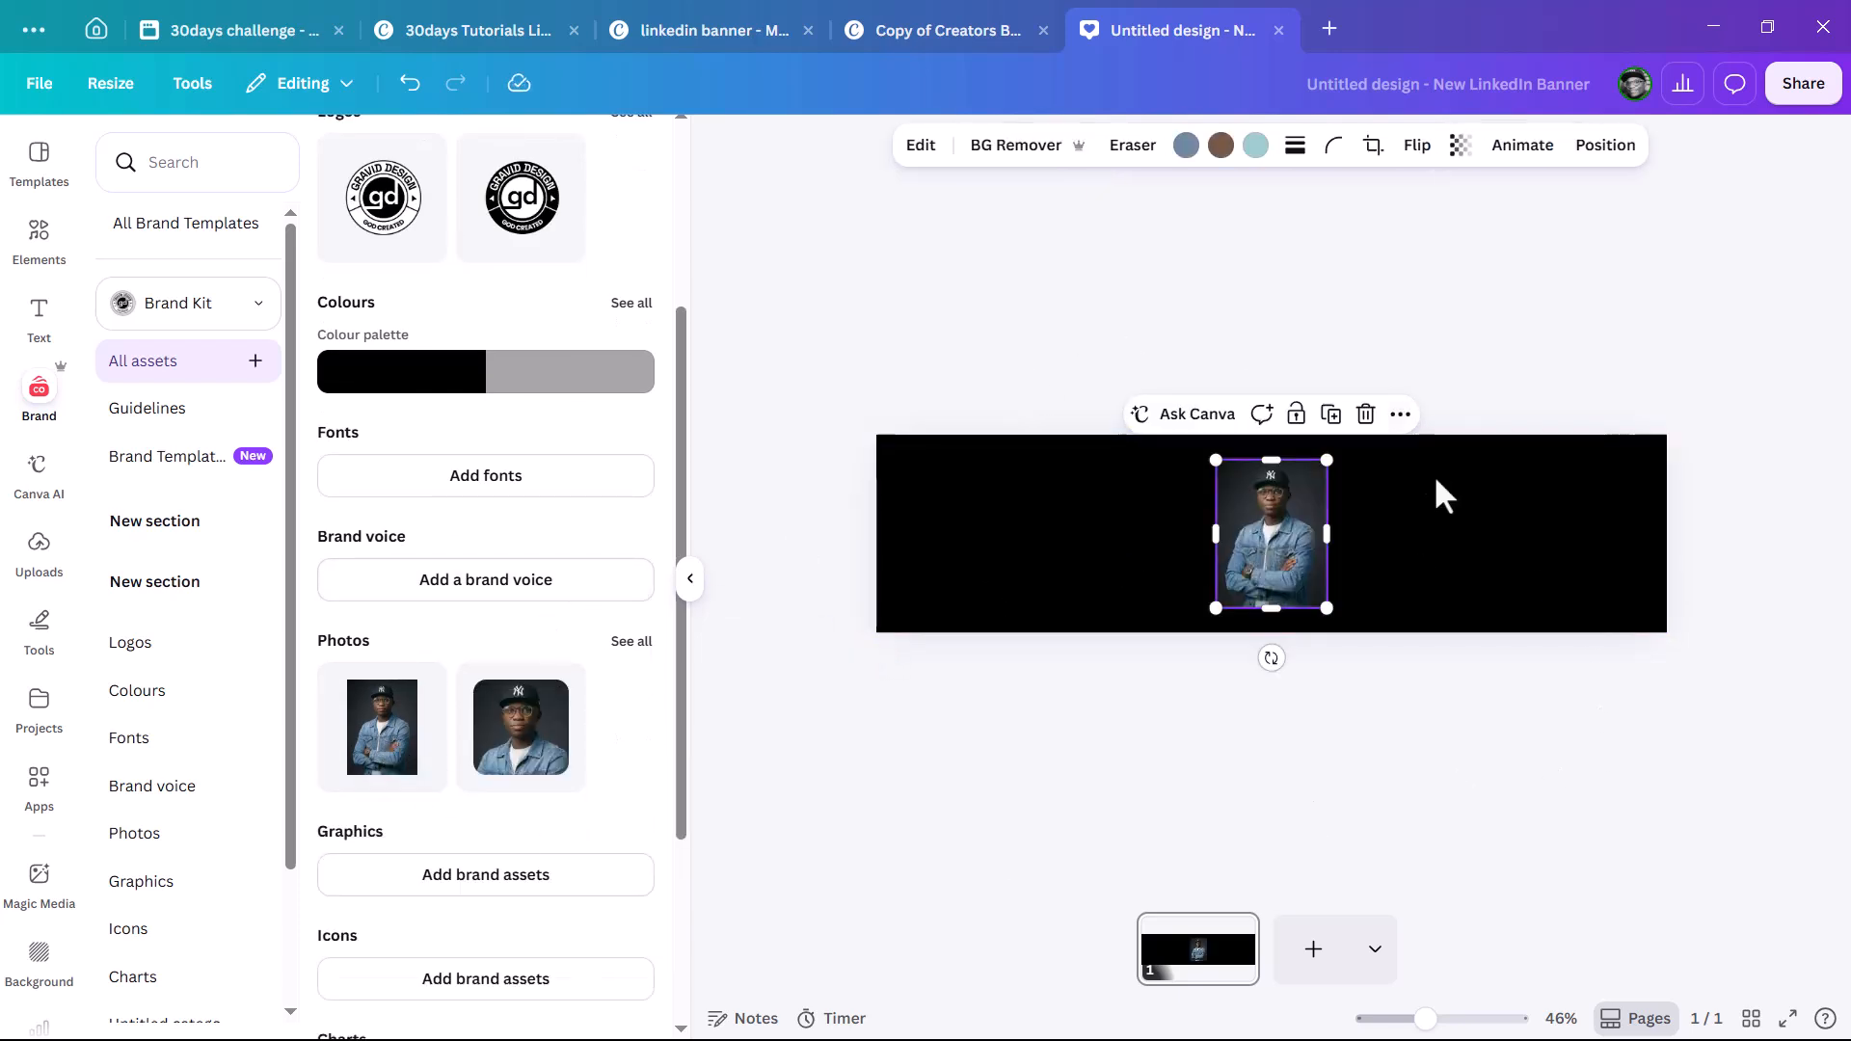
Step: Remove the portrait's background and move the cutout to the lower right end of the banner
left_click(1005, 156)
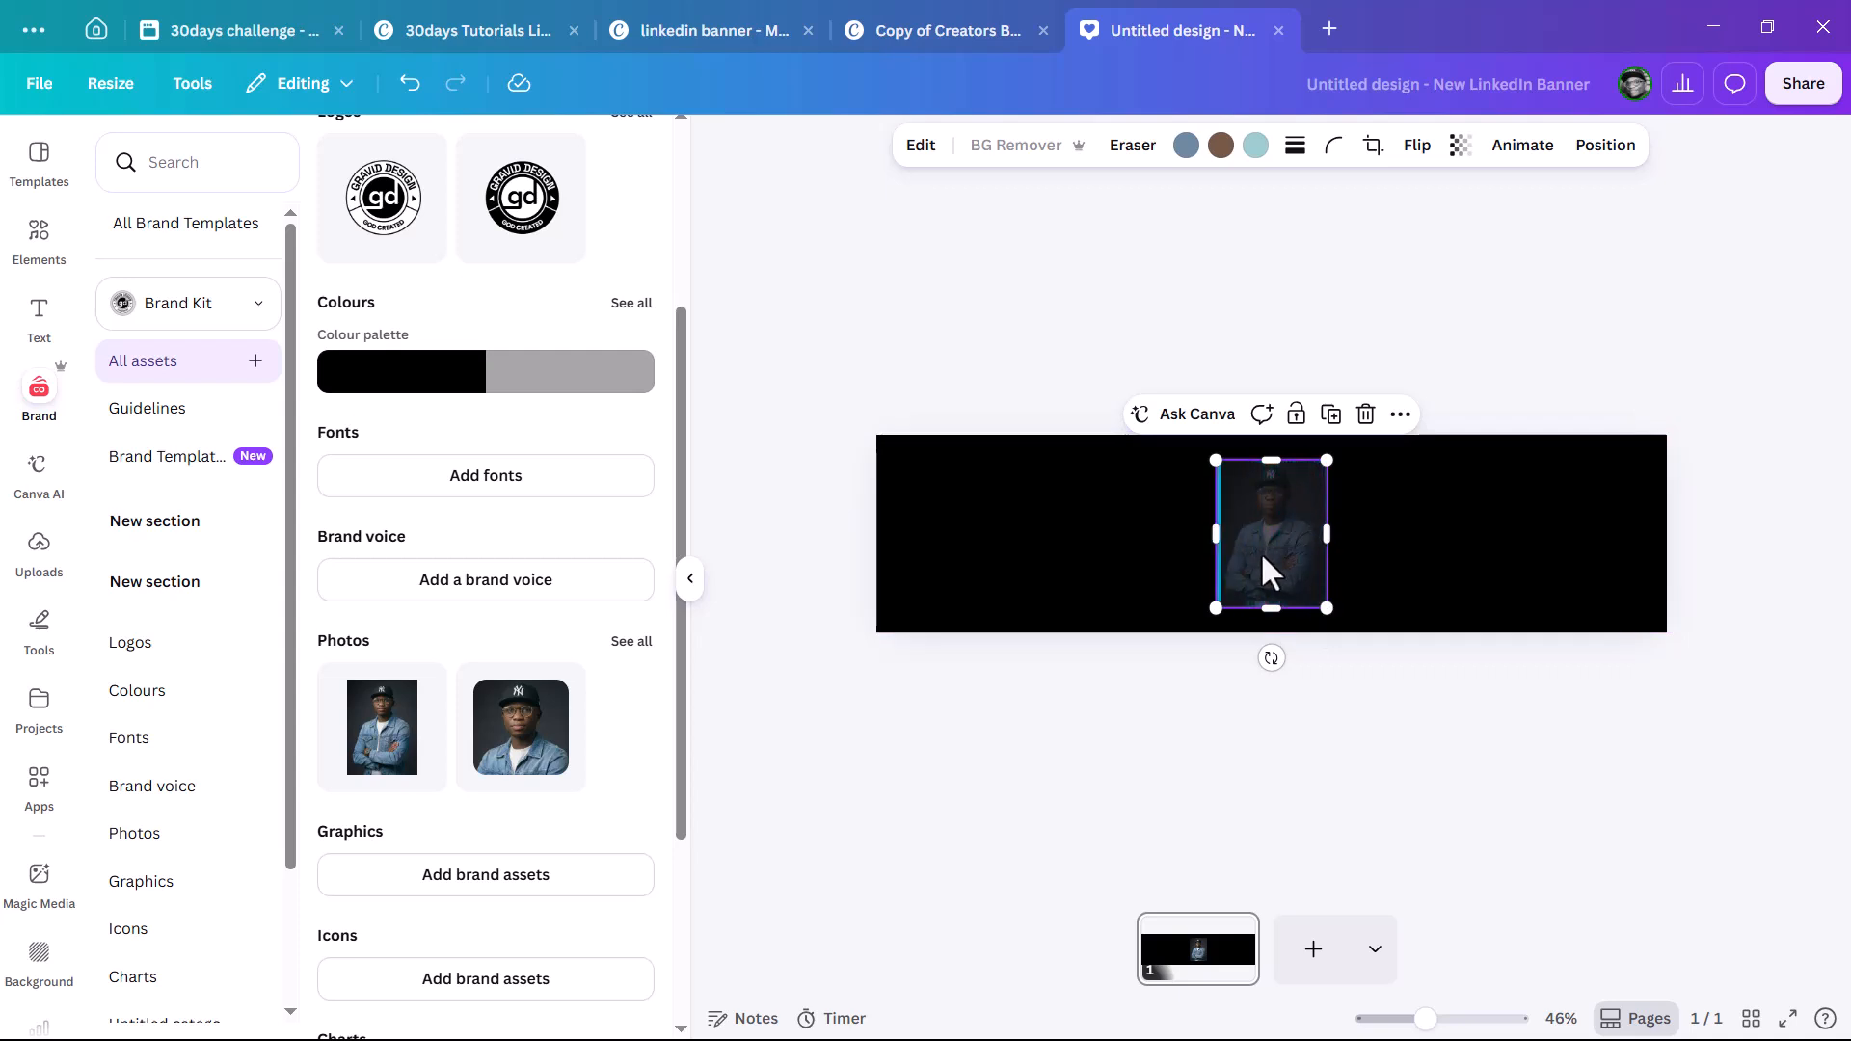
left_click_drag(1269, 538, 1566, 571)
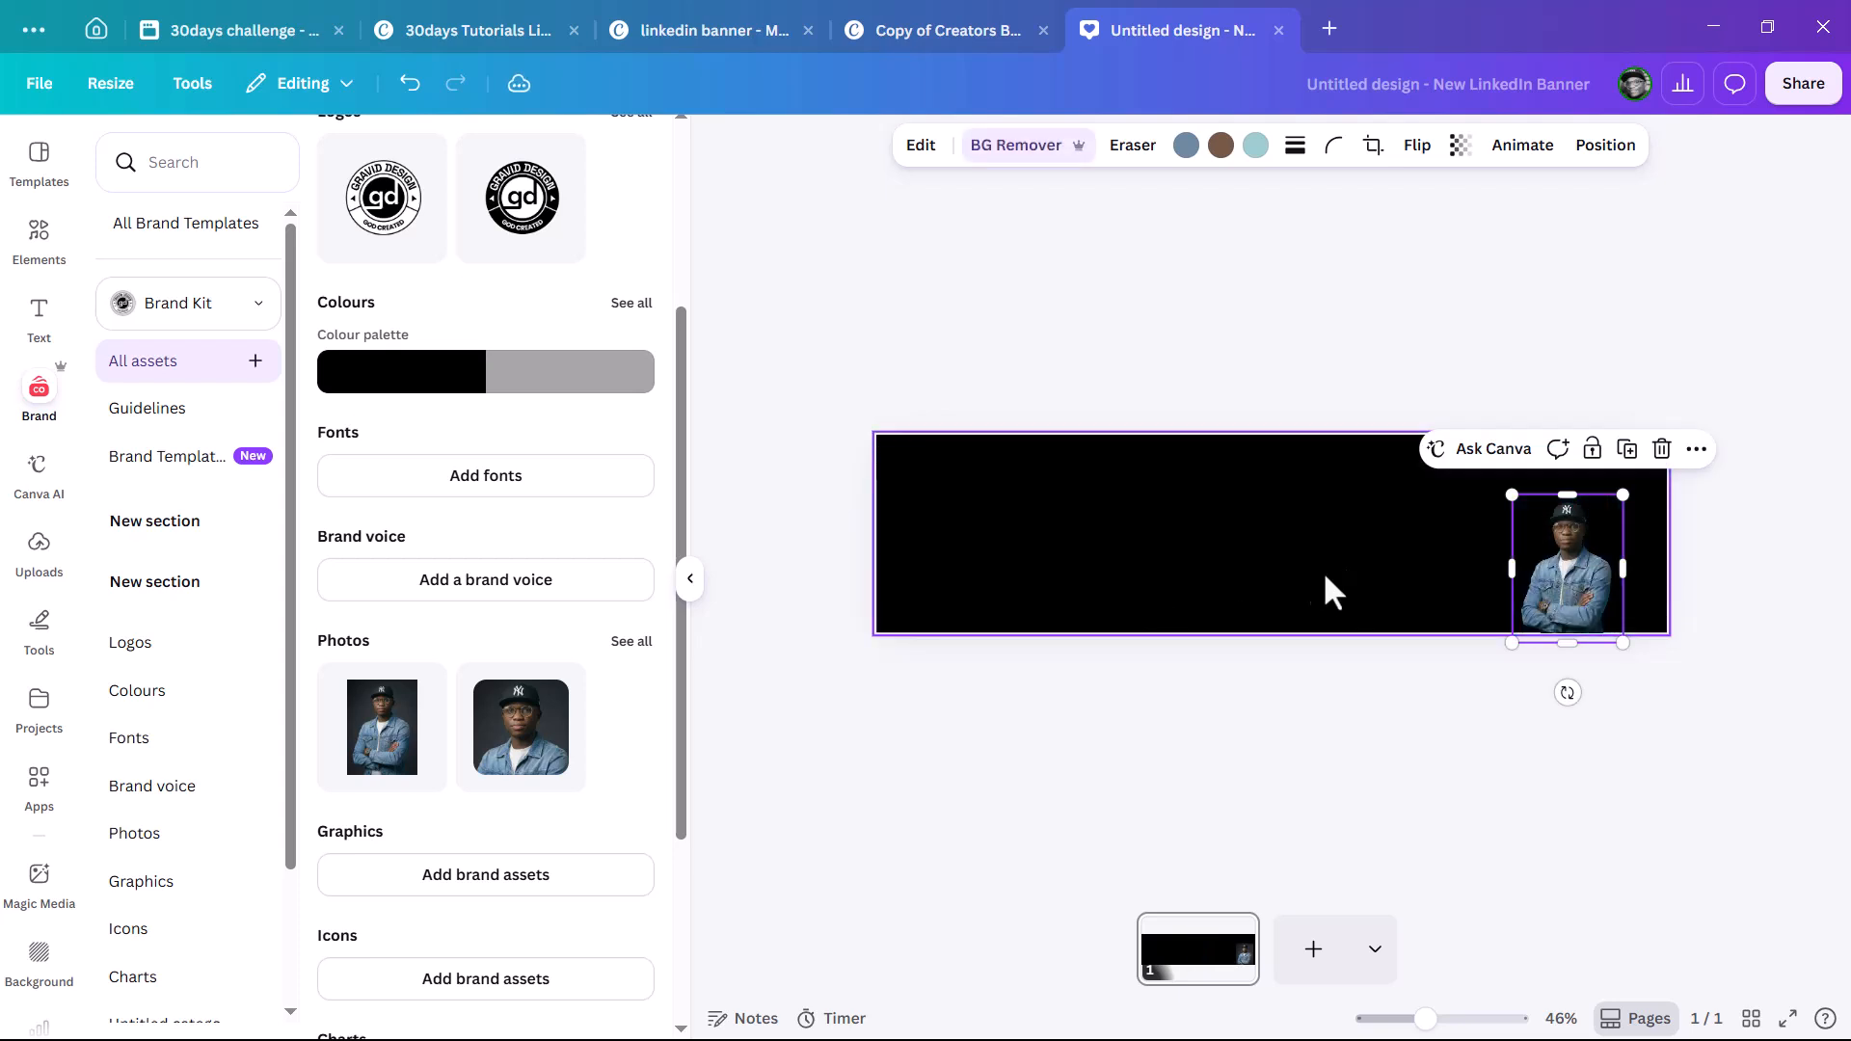
left_click(965, 318)
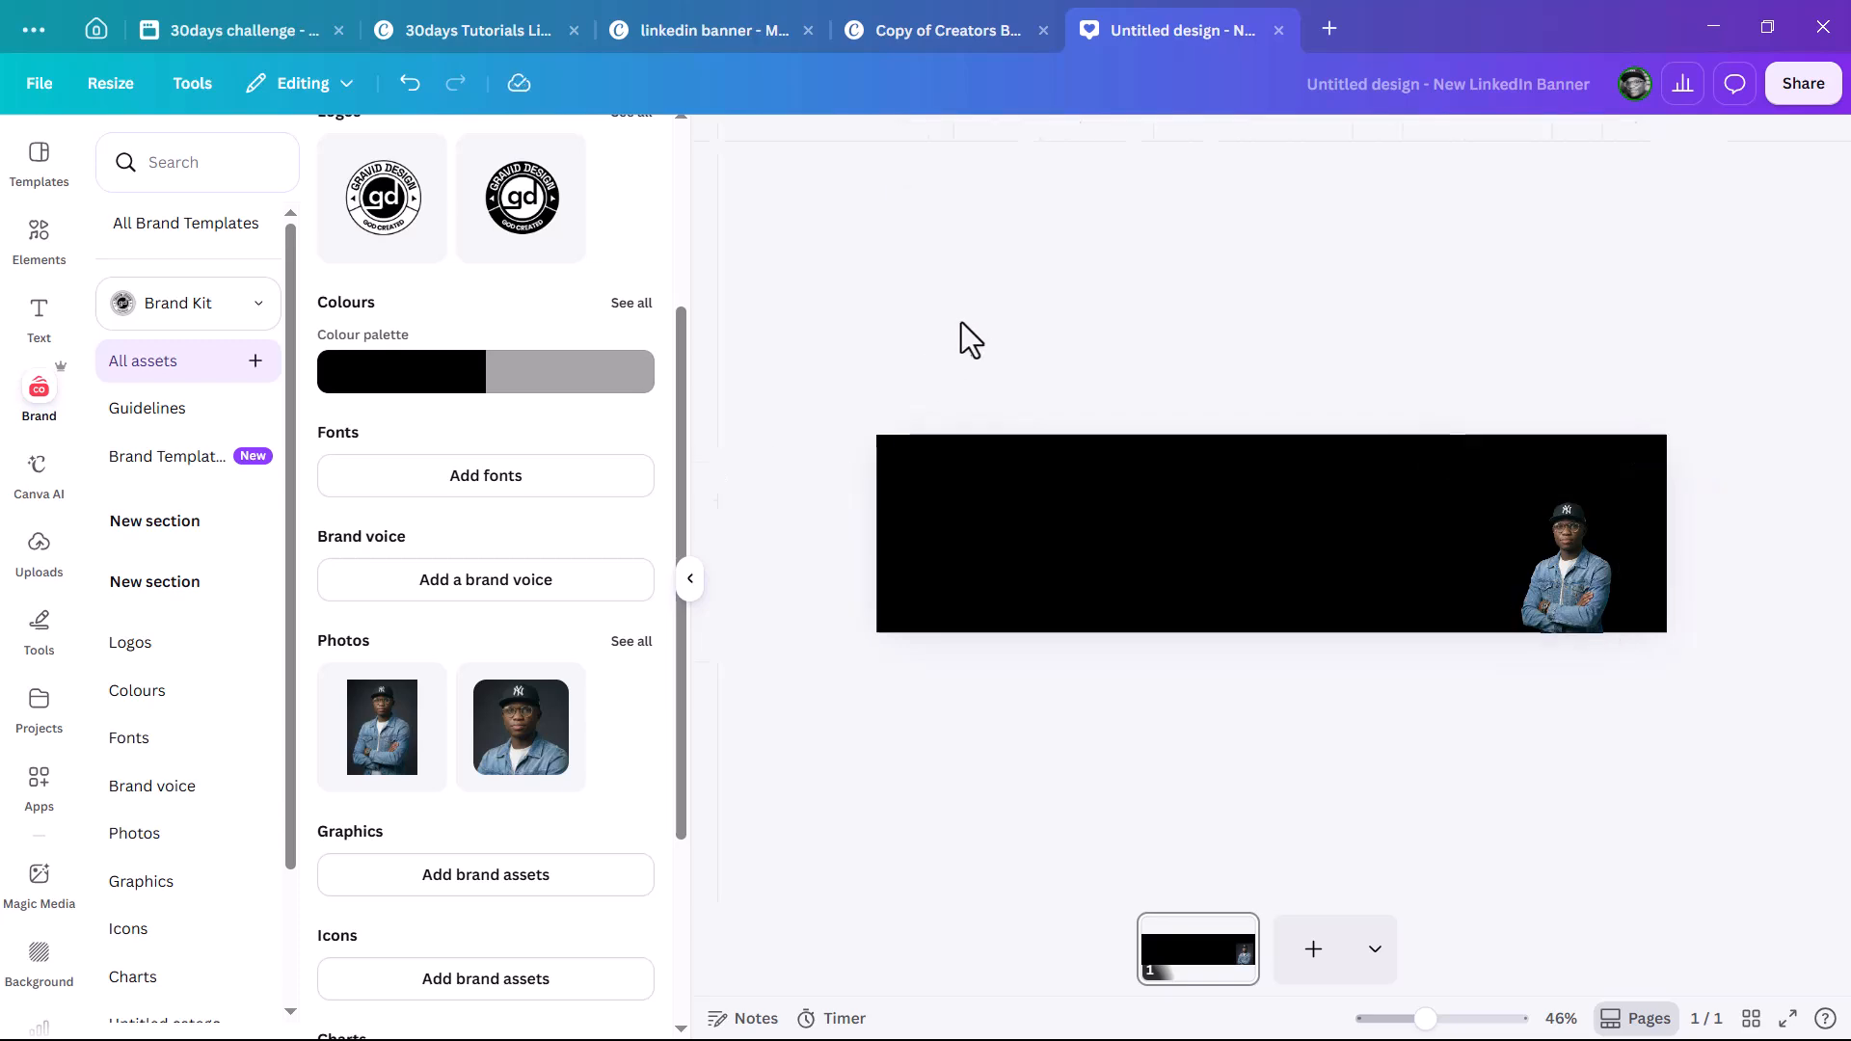
Step: Show the rulers and place a vertical guide at about 600 px across the banner
key("shift+r")
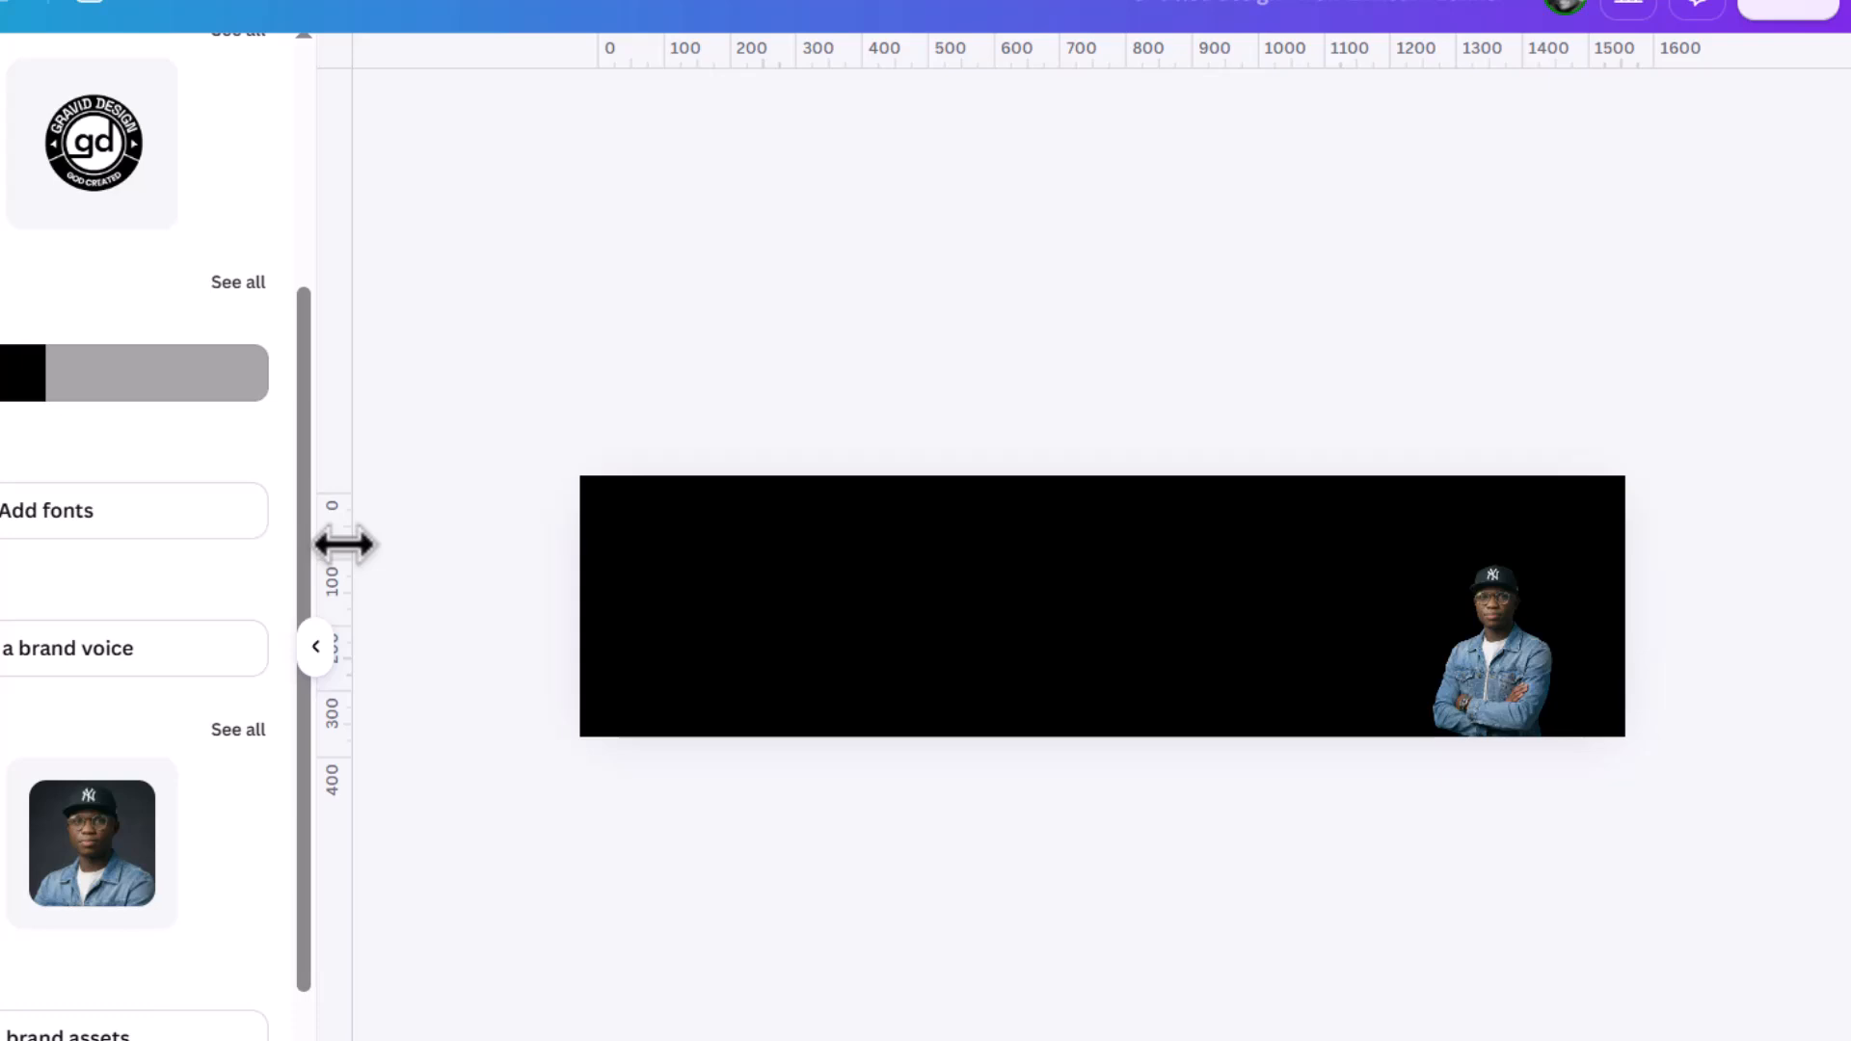
left_click_drag(343, 545, 999, 144)
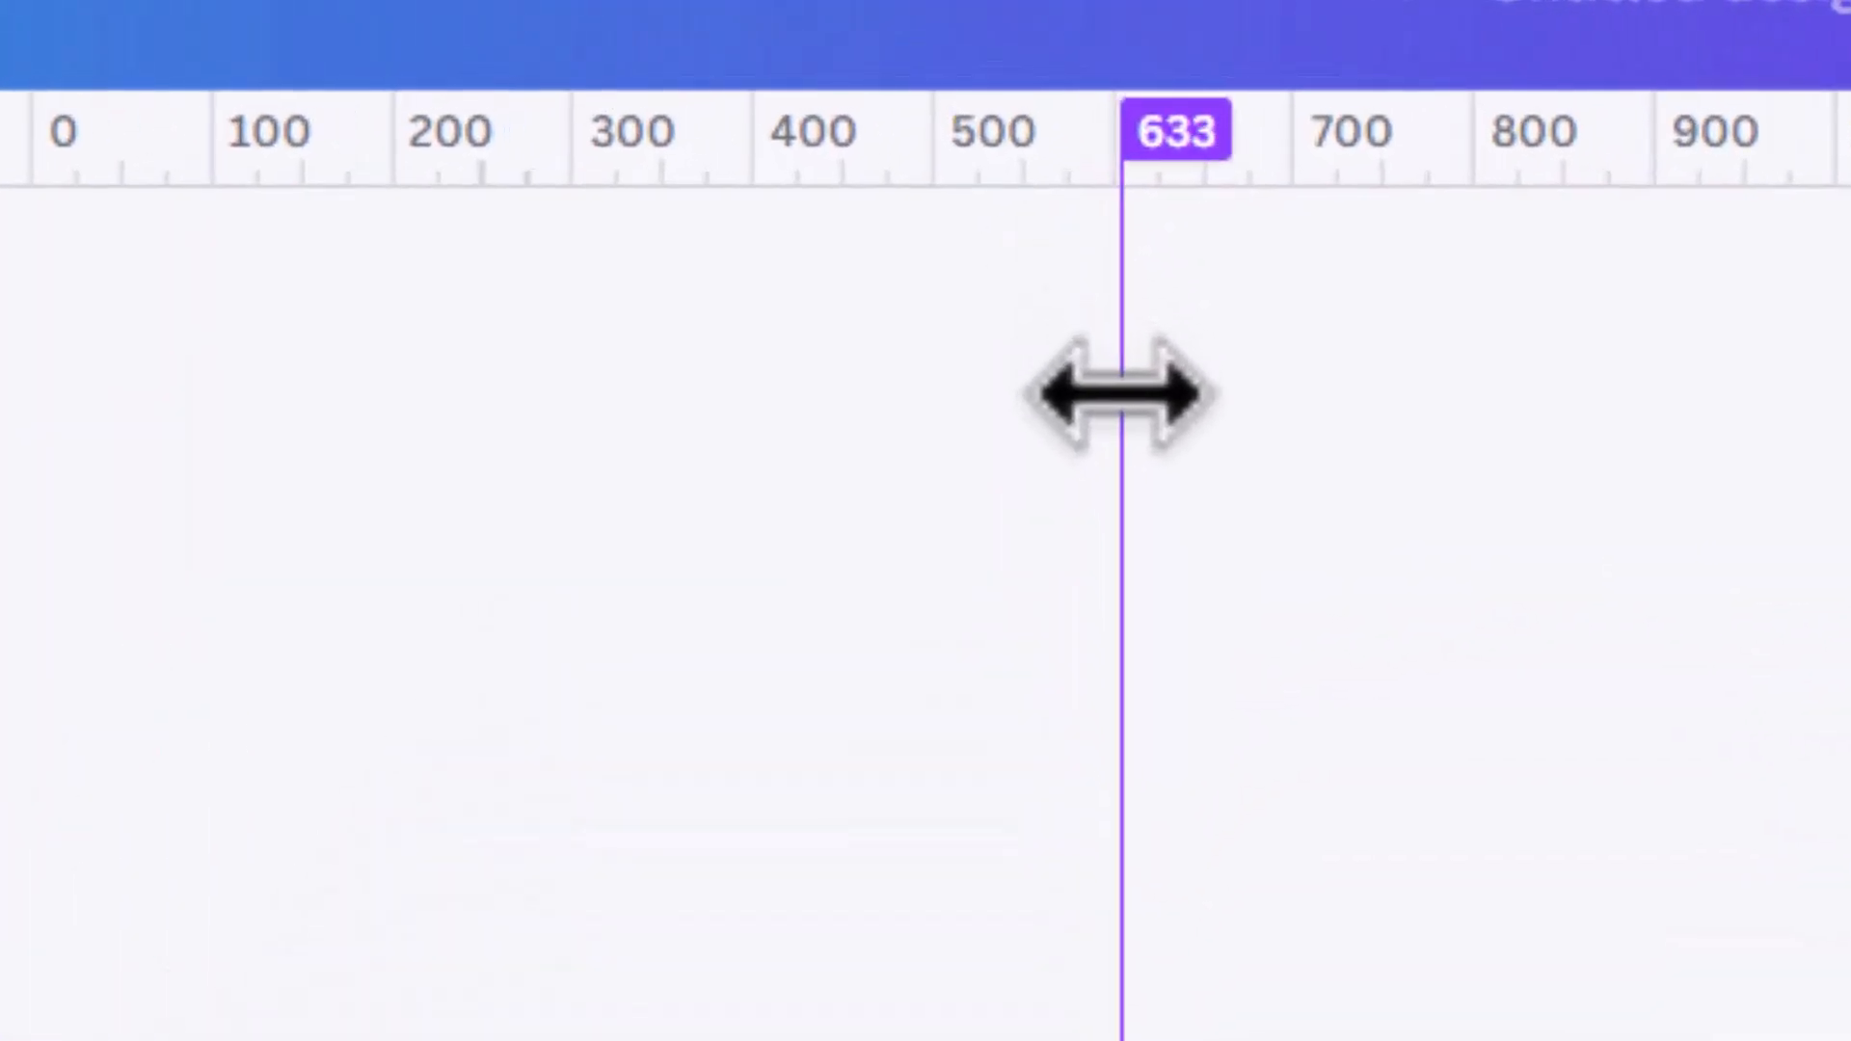
left_click_drag(1121, 394, 1064, 482)
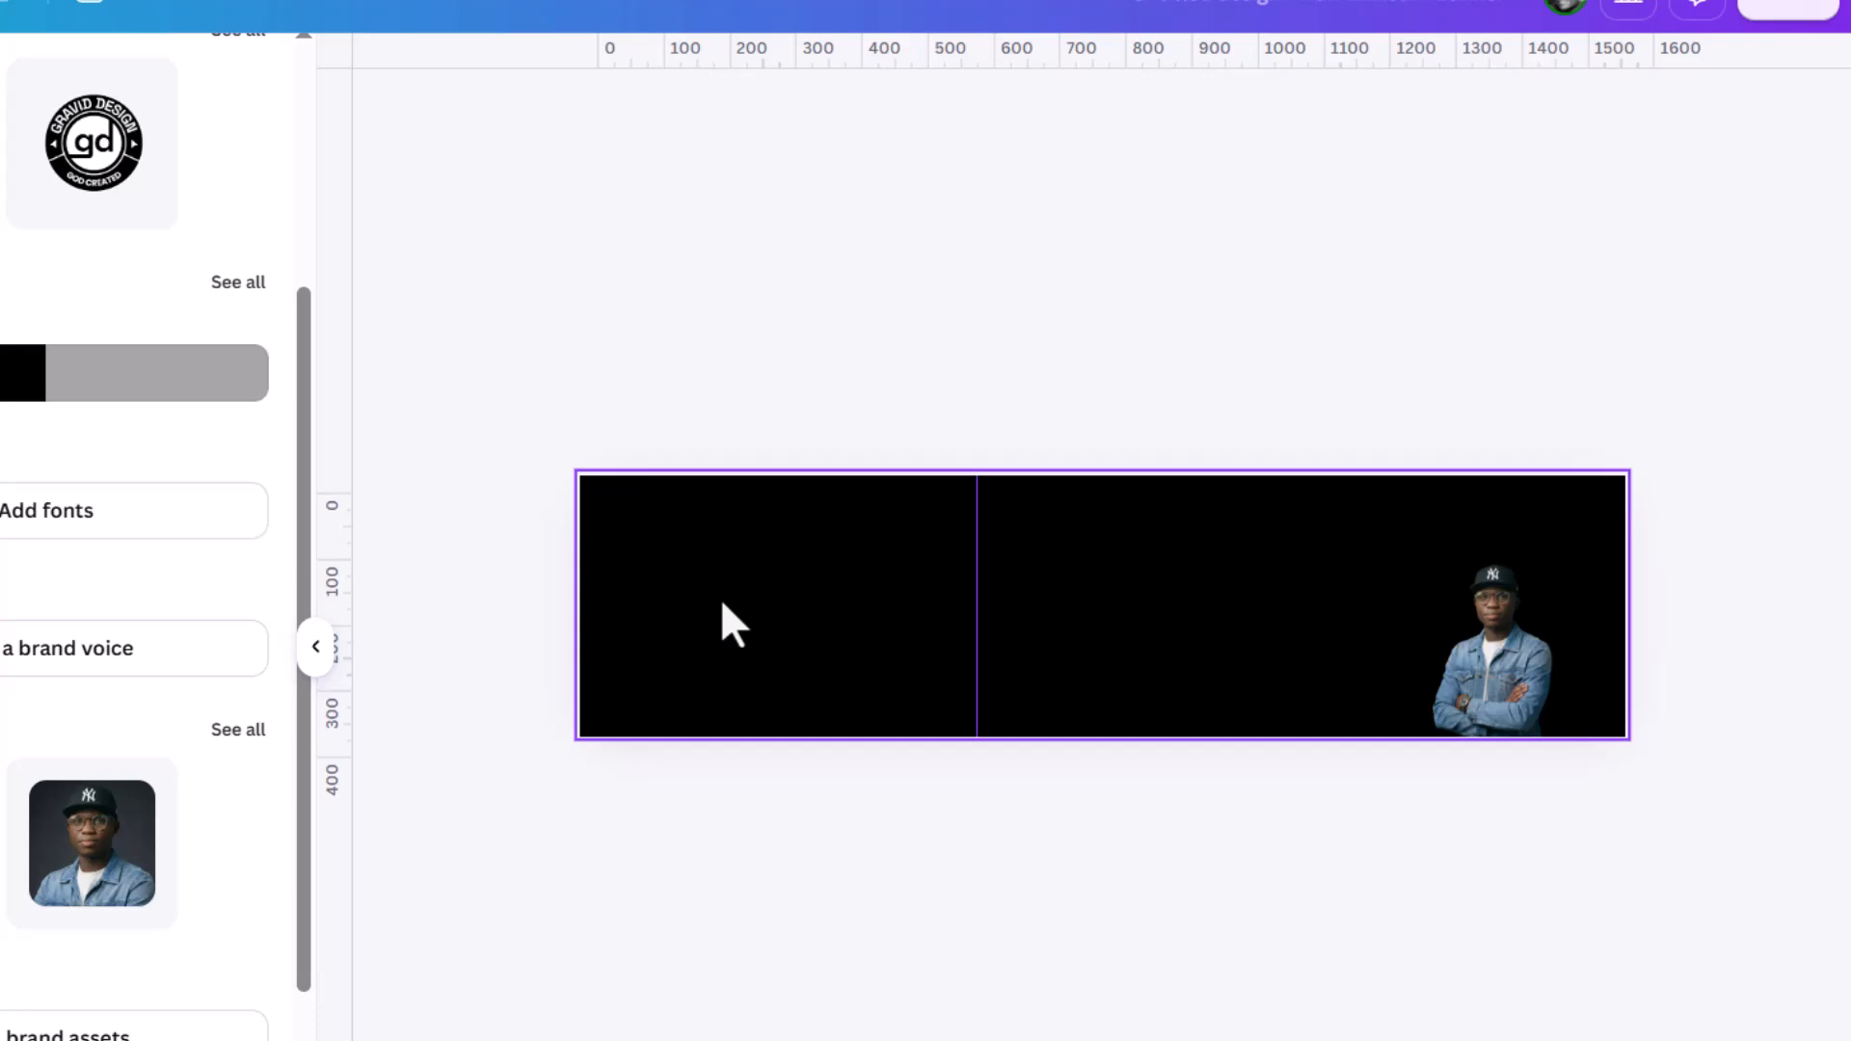
left_click(1064, 594)
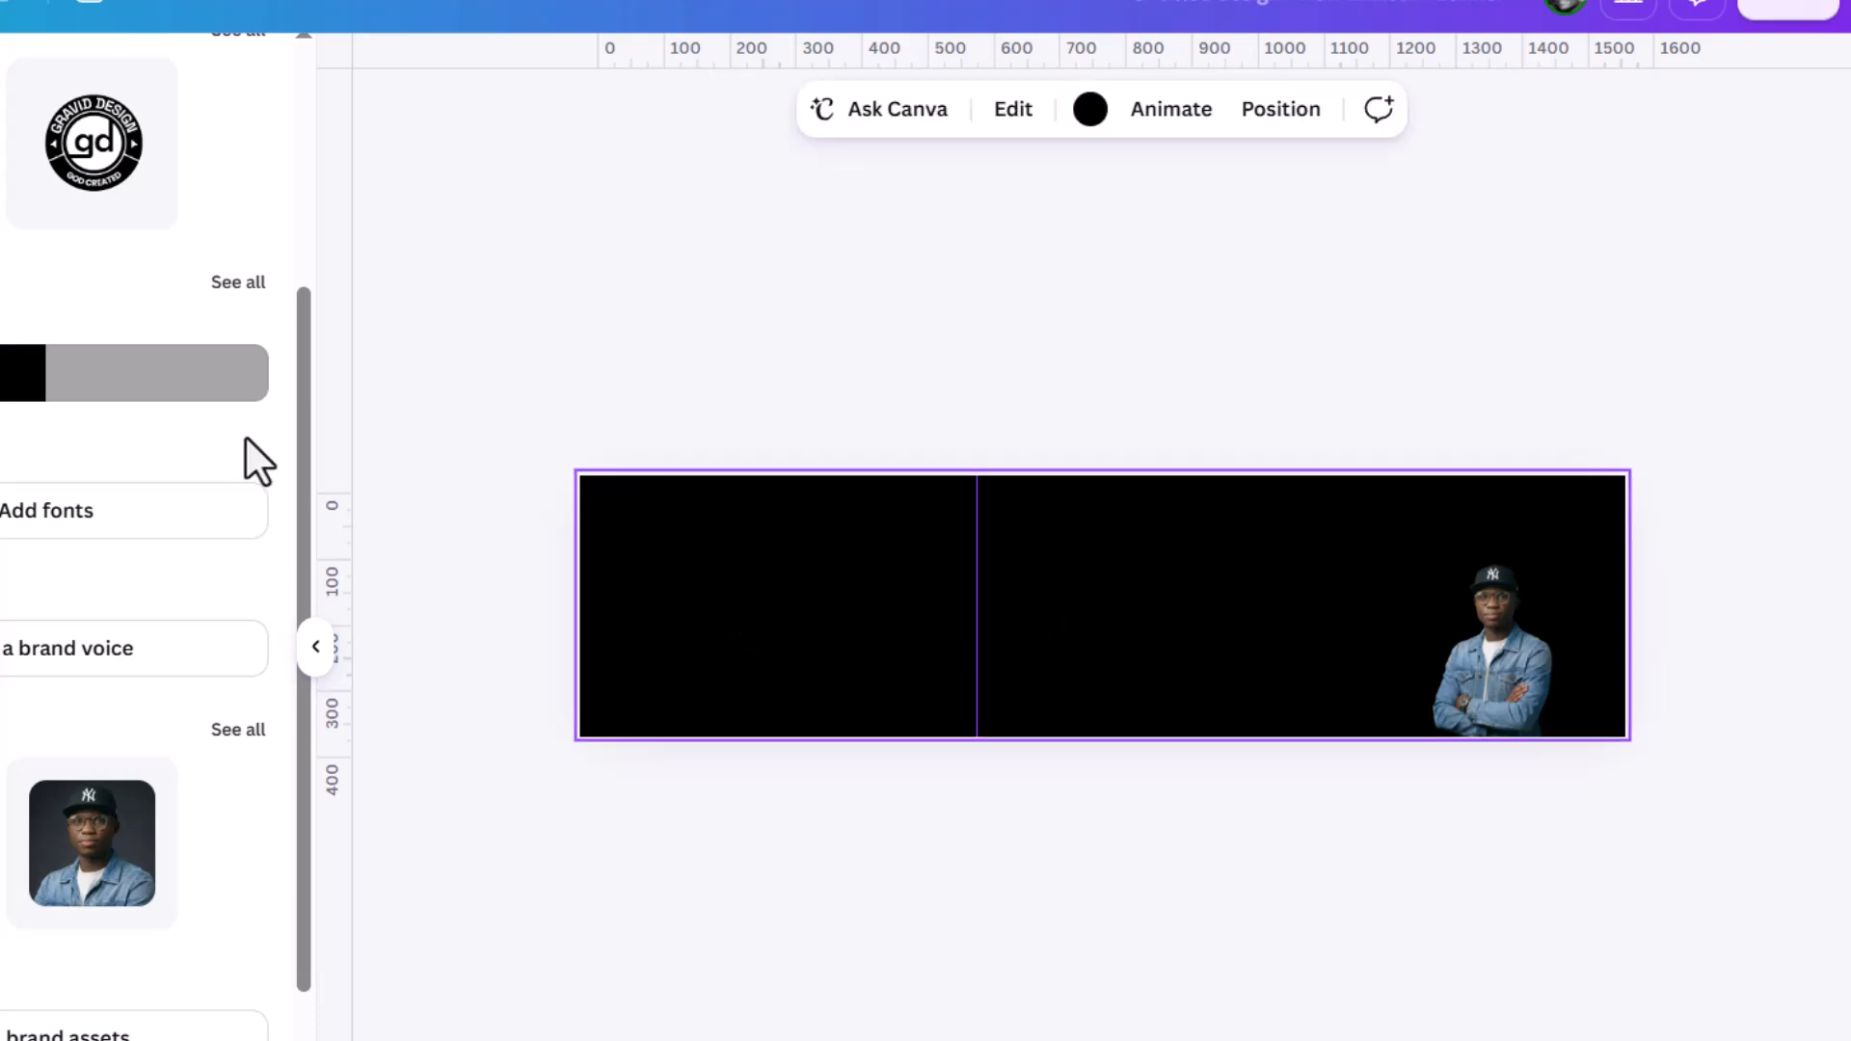
scroll(283, 570, "down", 3)
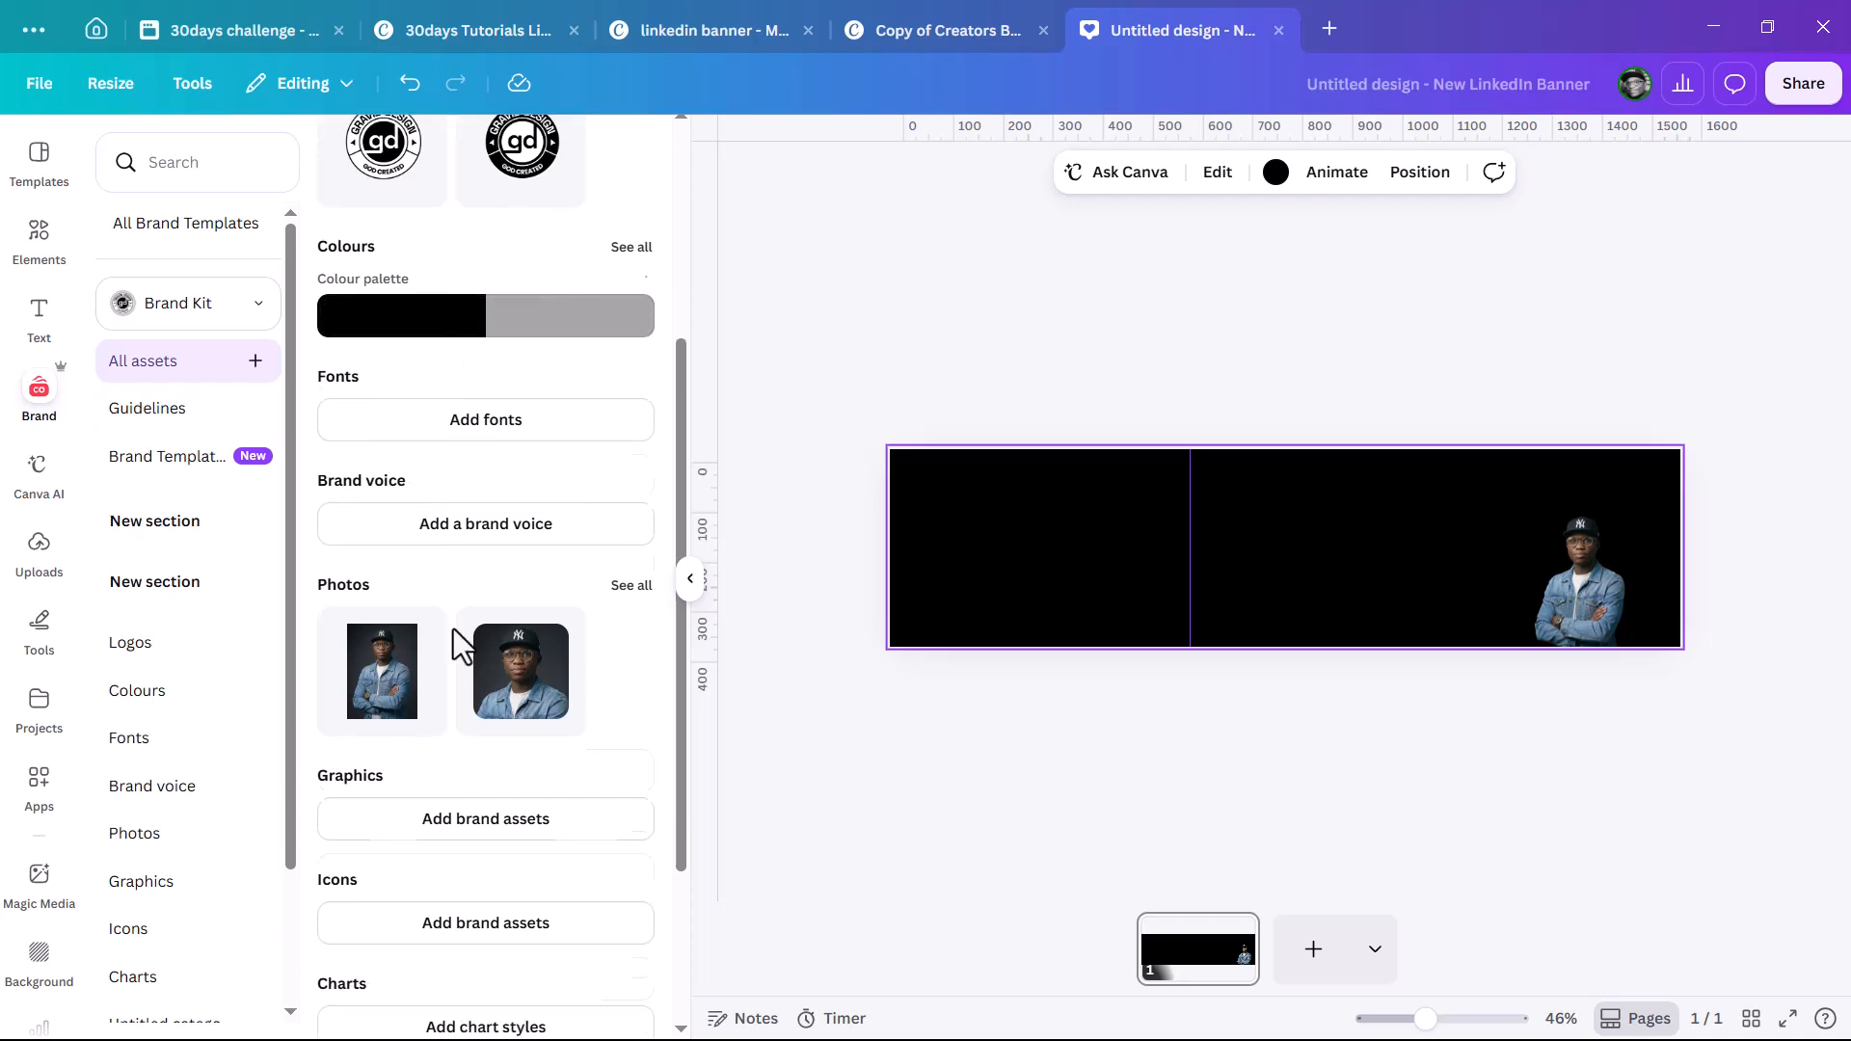
scroll(289, 733, "up", 4)
scroll(481, 536, "up", 3)
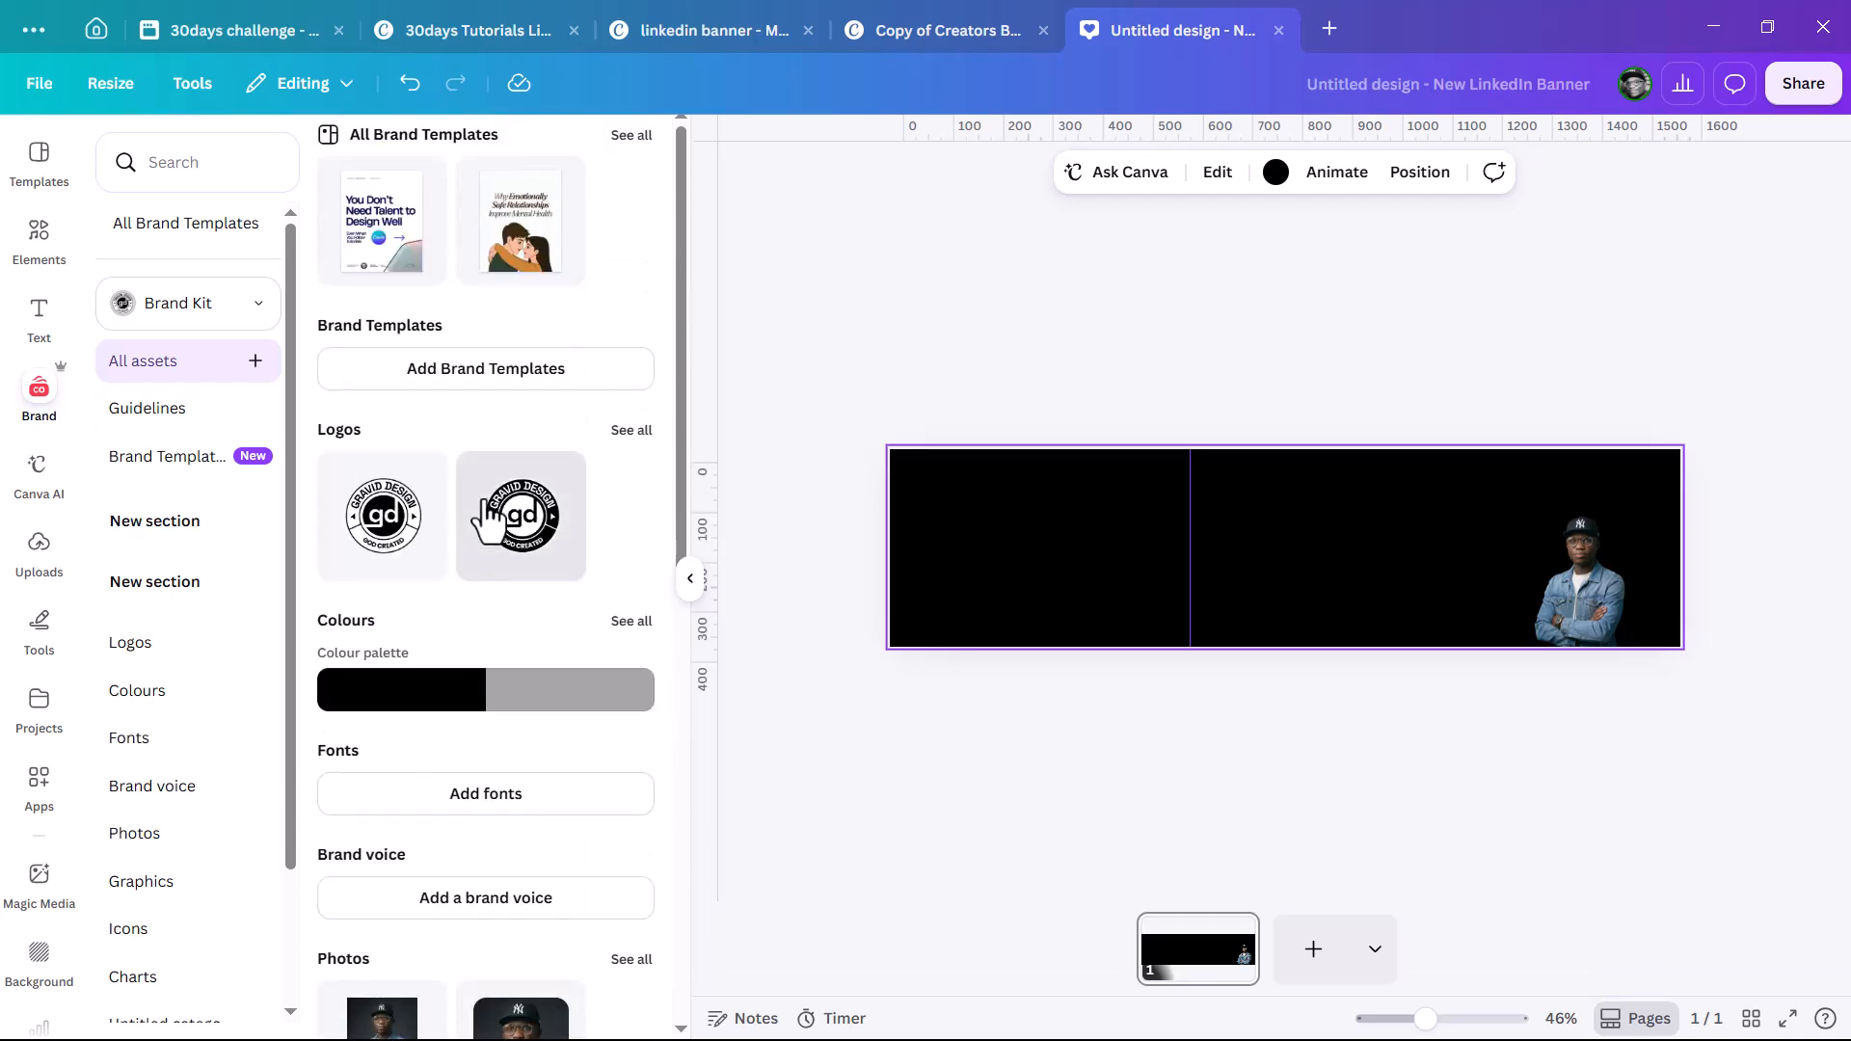
left_click(39, 241)
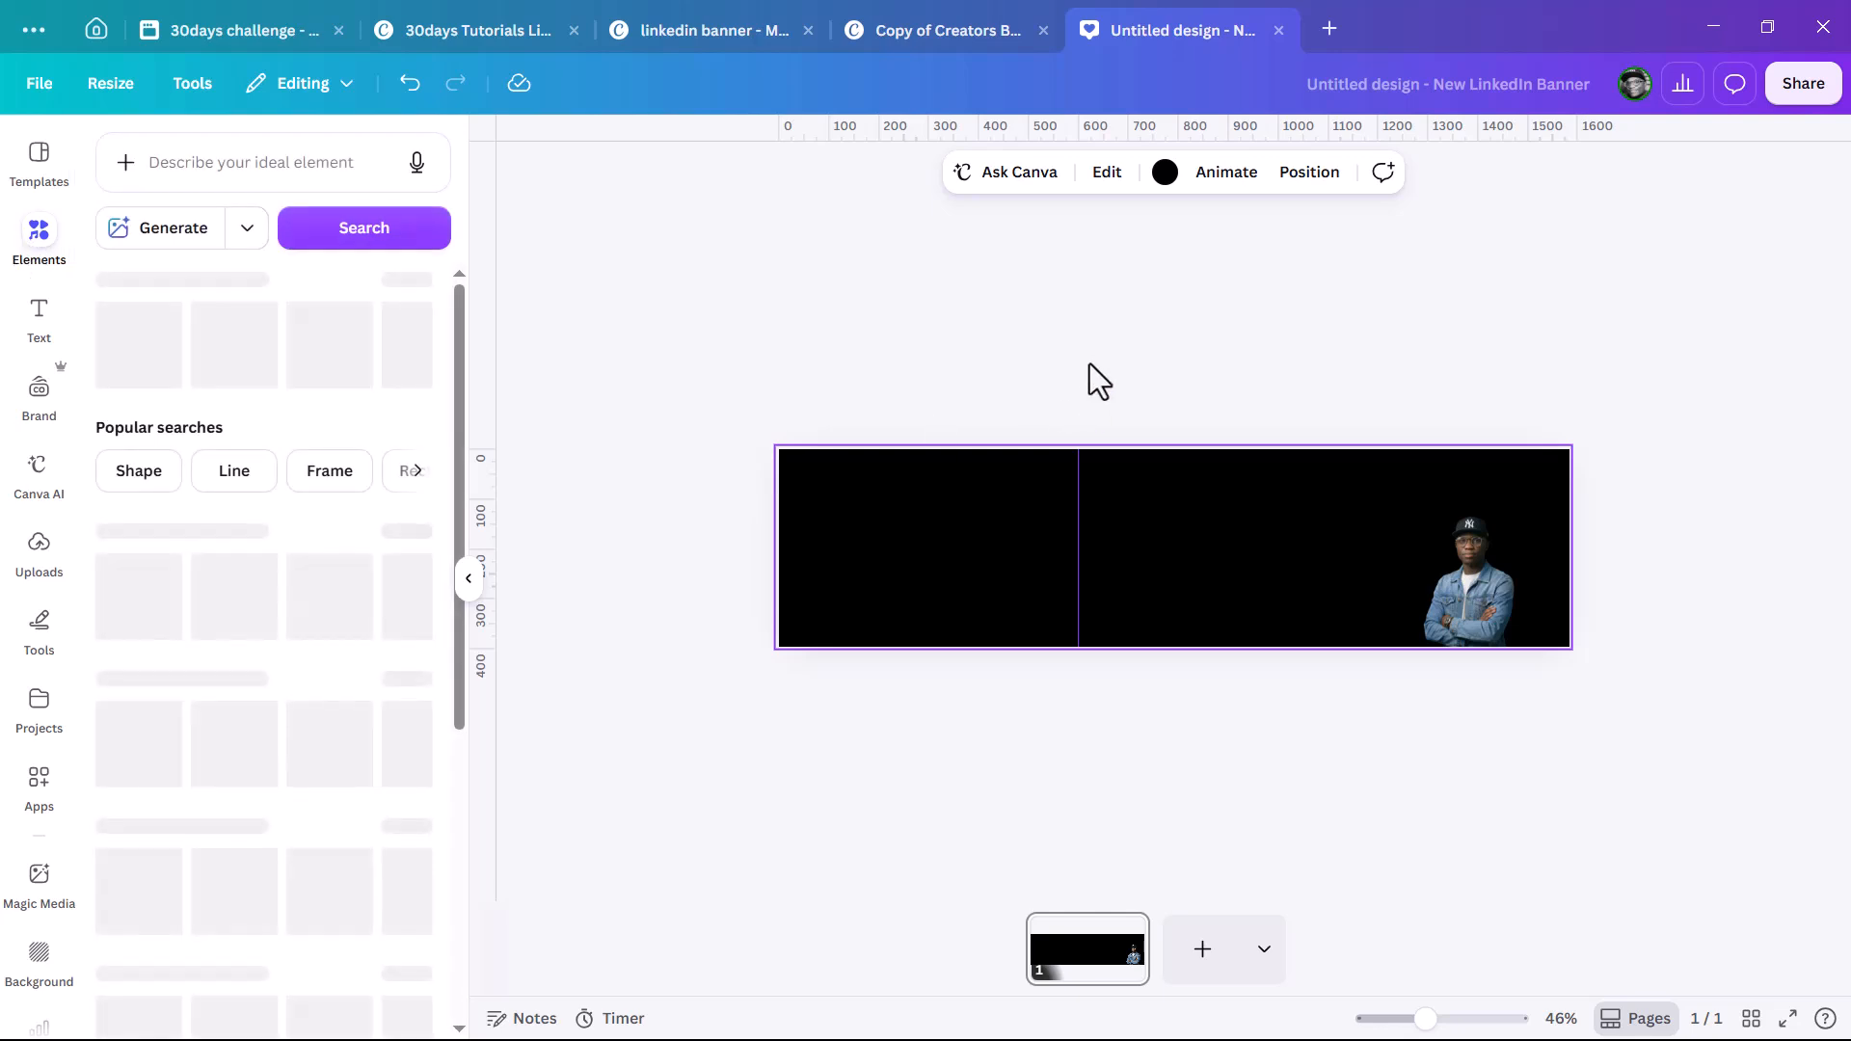
Step: Add a text box to the banner reading "Become a Better Version of Yourself Through Creativity"
key("t")
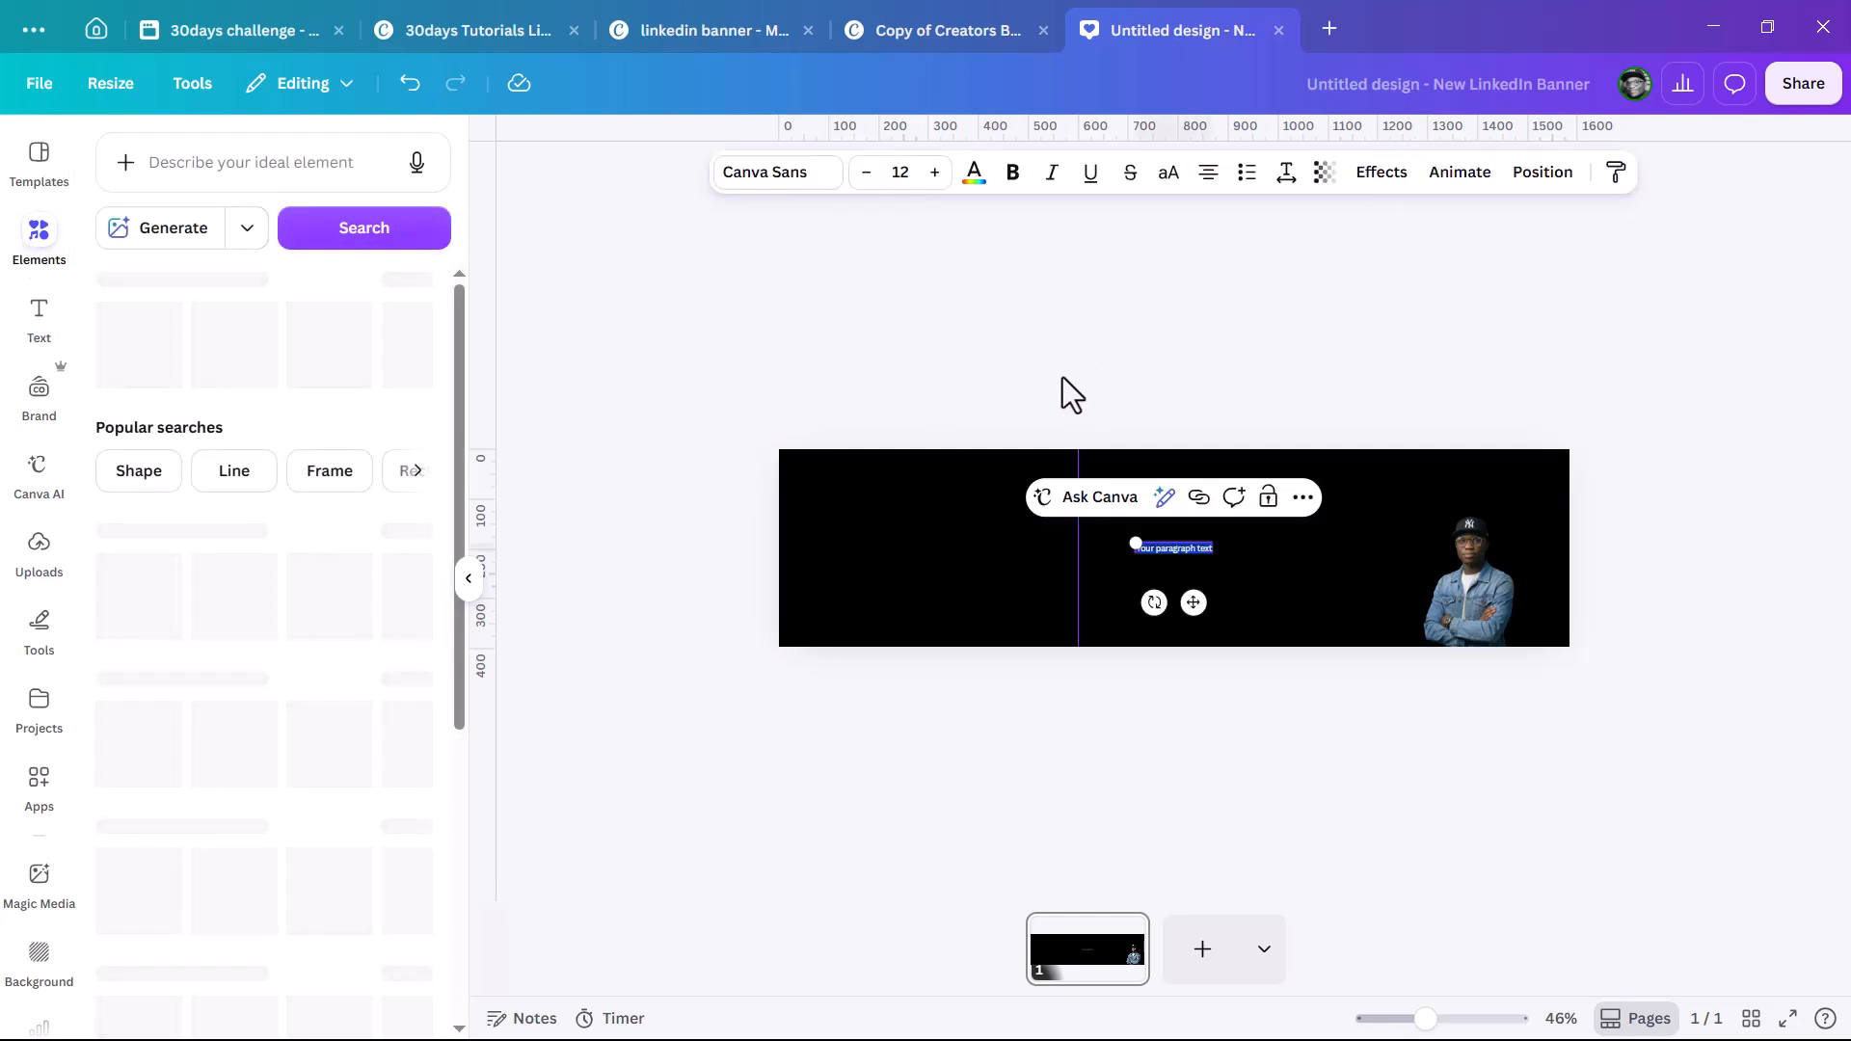
scroll(1275, 575, "up", 6)
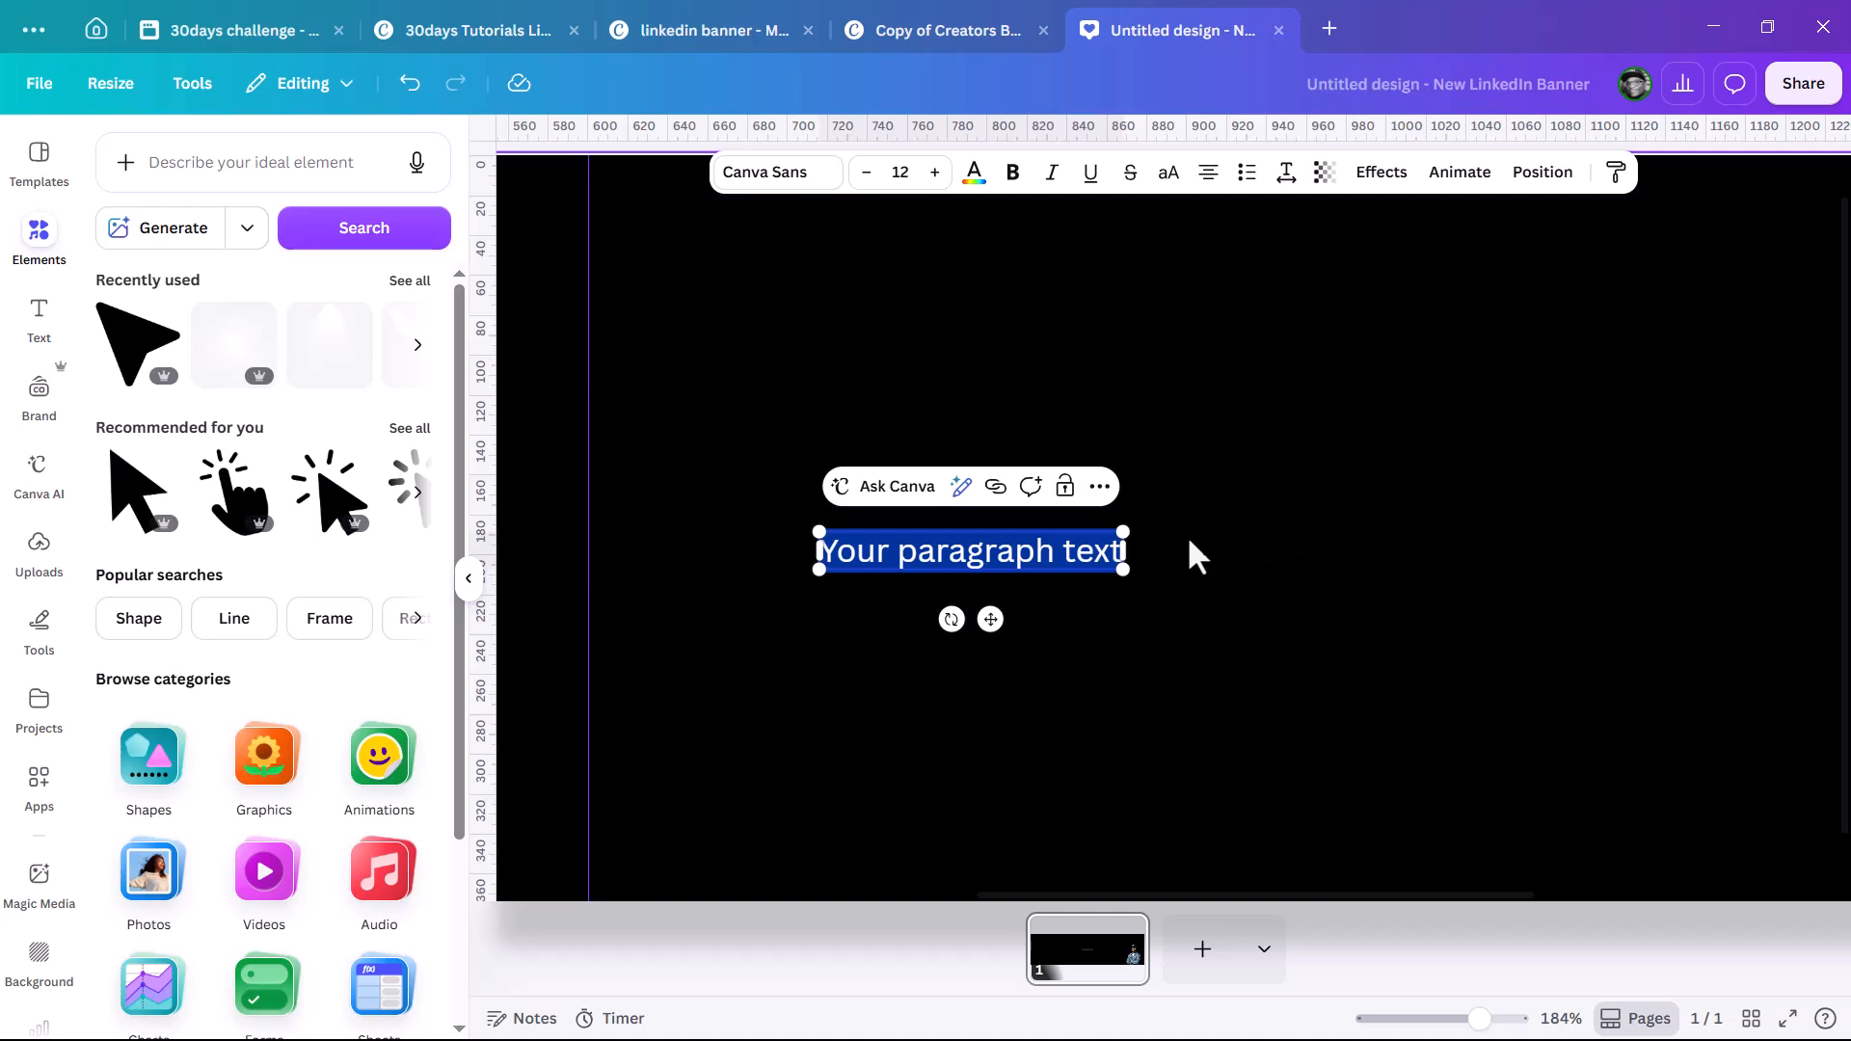
scroll(1191, 554, "down", 2)
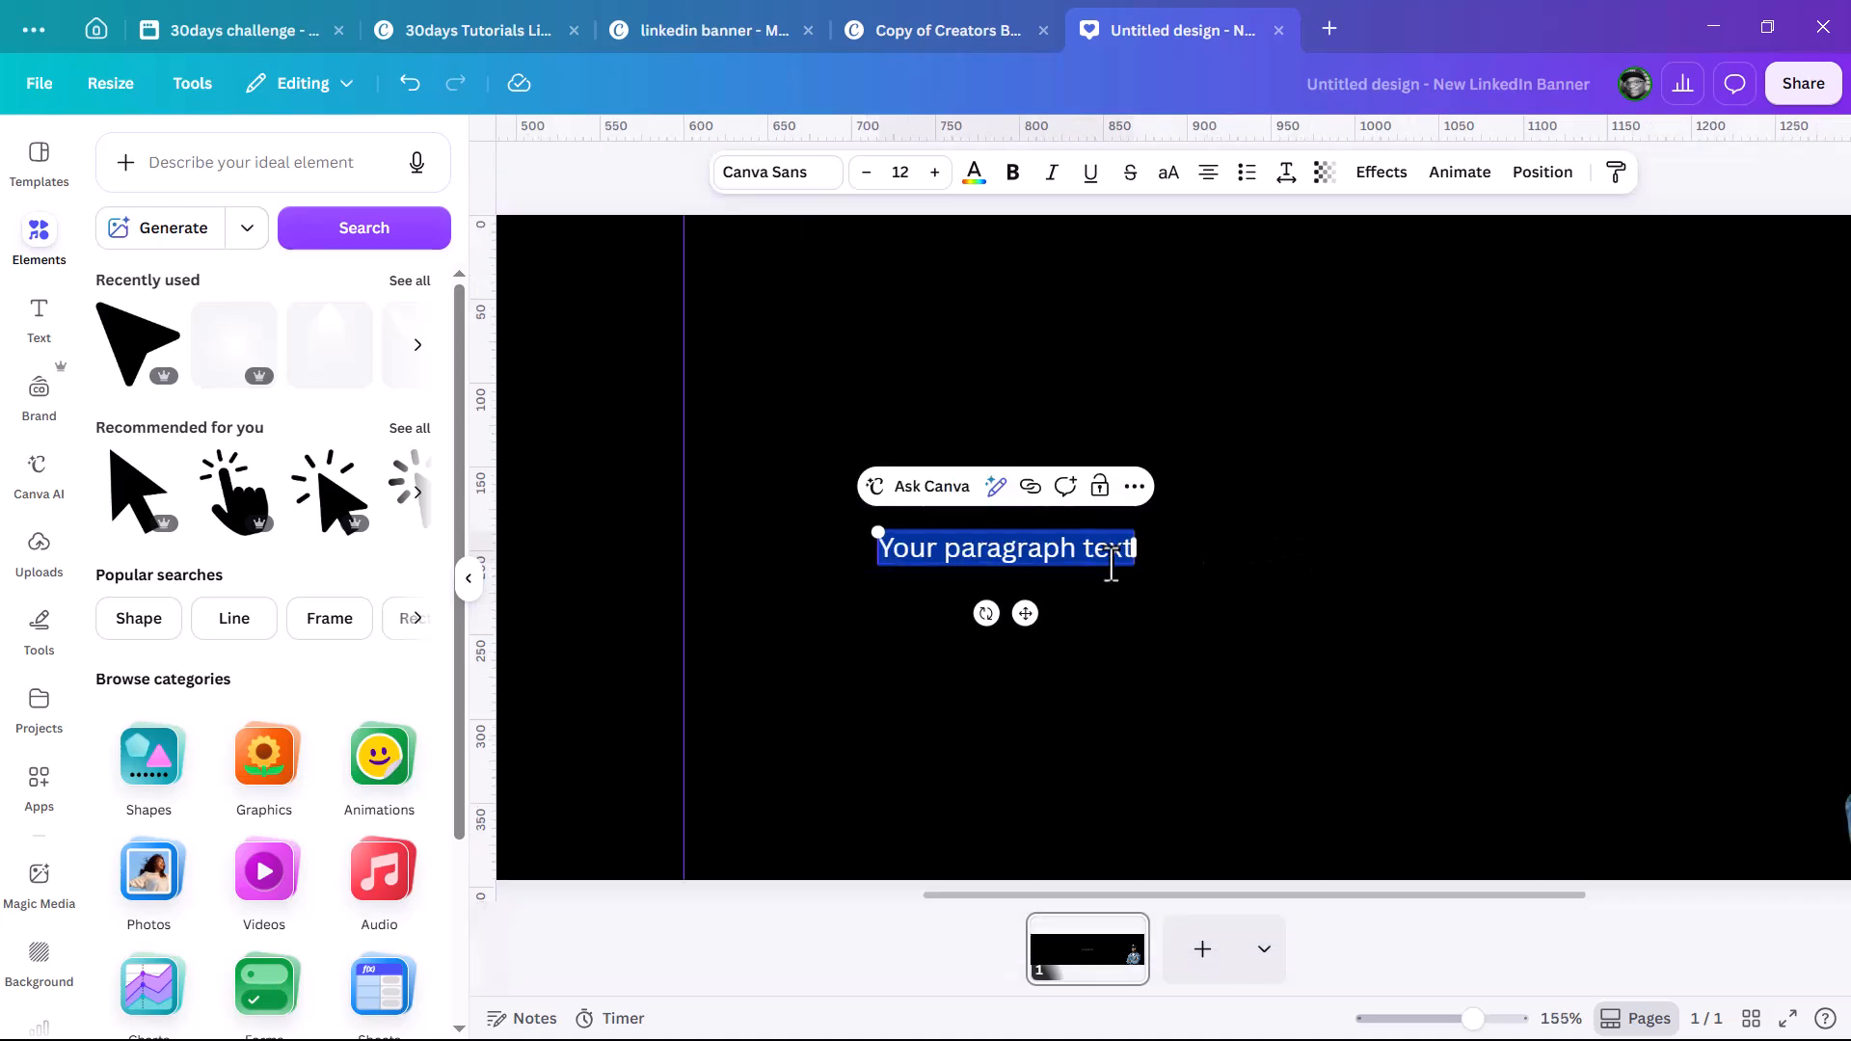
left_click(1022, 564)
key("ctrl+a")
double_click(1021, 559)
key("BackSpace")
type("Become a Better Version of Yourself Through Creativity")
key("Escape")
Step: Move the headline slightly up and align its left edge with the vertical guide
scroll(1090, 500, "up", 2)
scroll(1224, 550, "down", 3)
left_click_drag(1252, 552, 1273, 509)
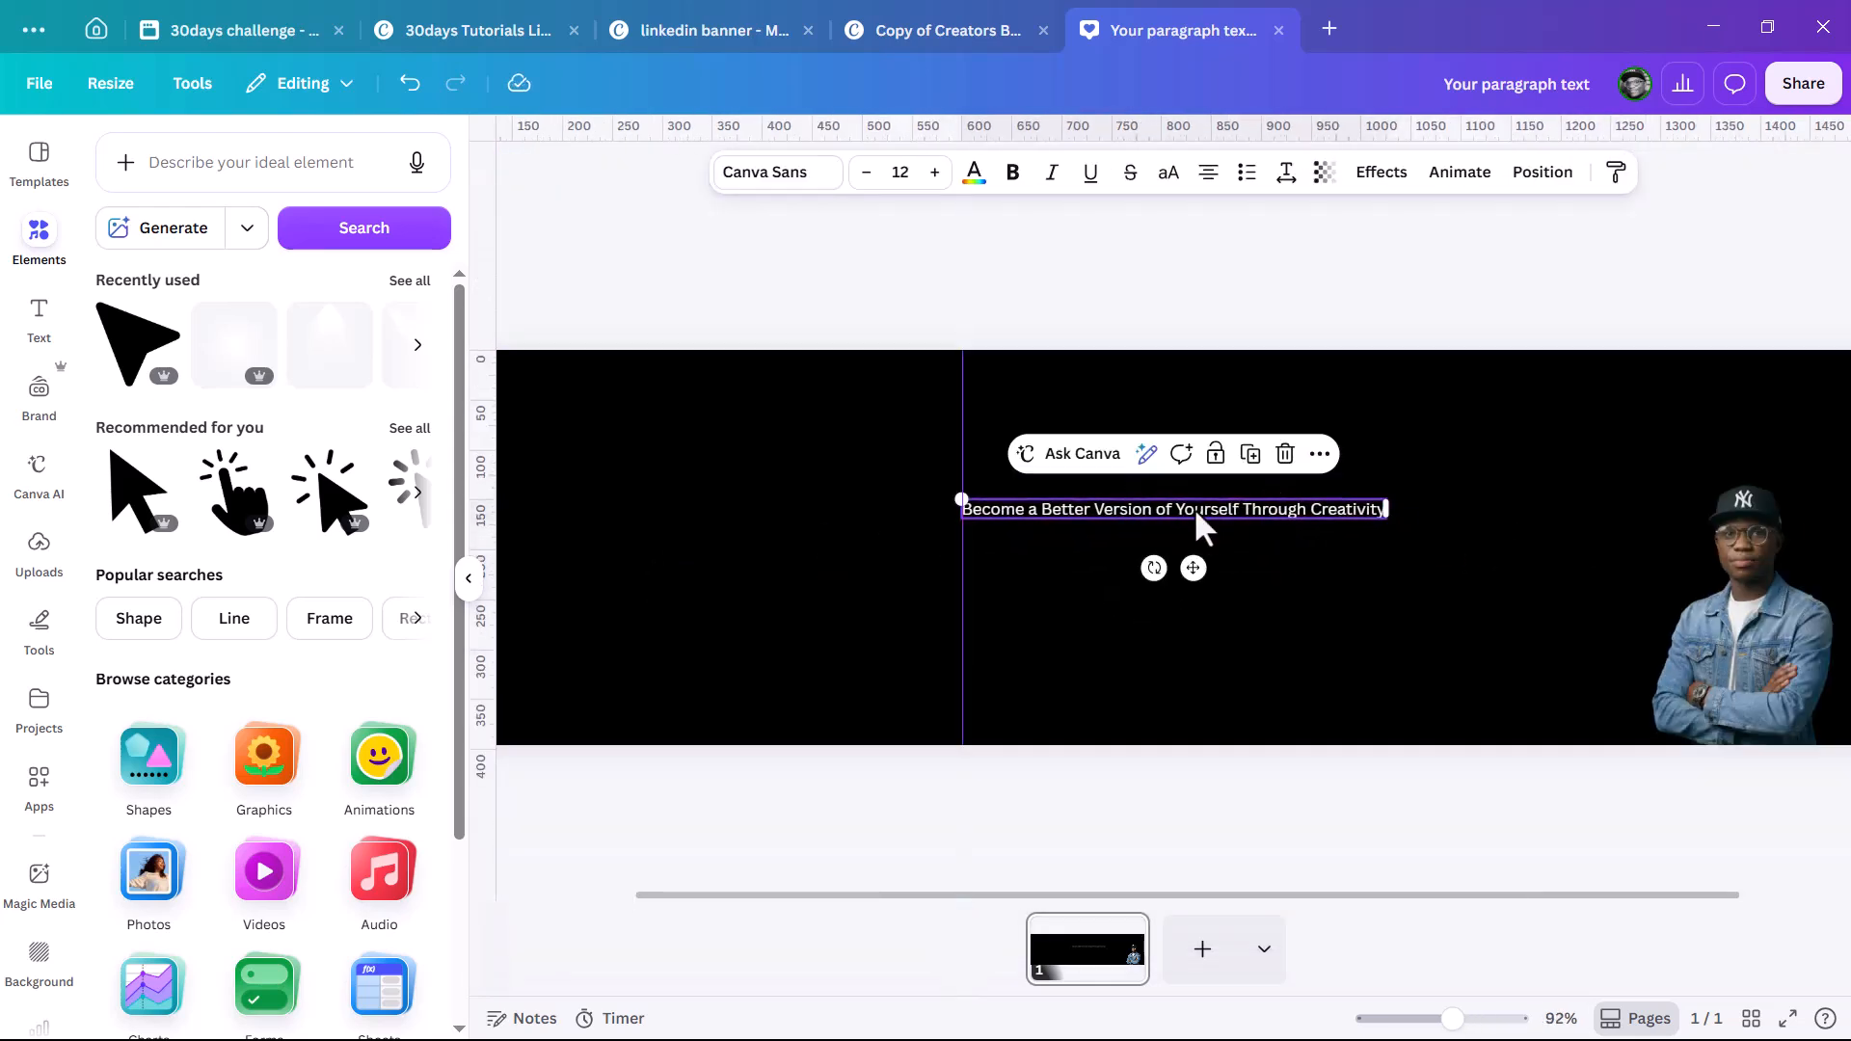
Step: Set the headline's font size to 36
left_click(913, 174)
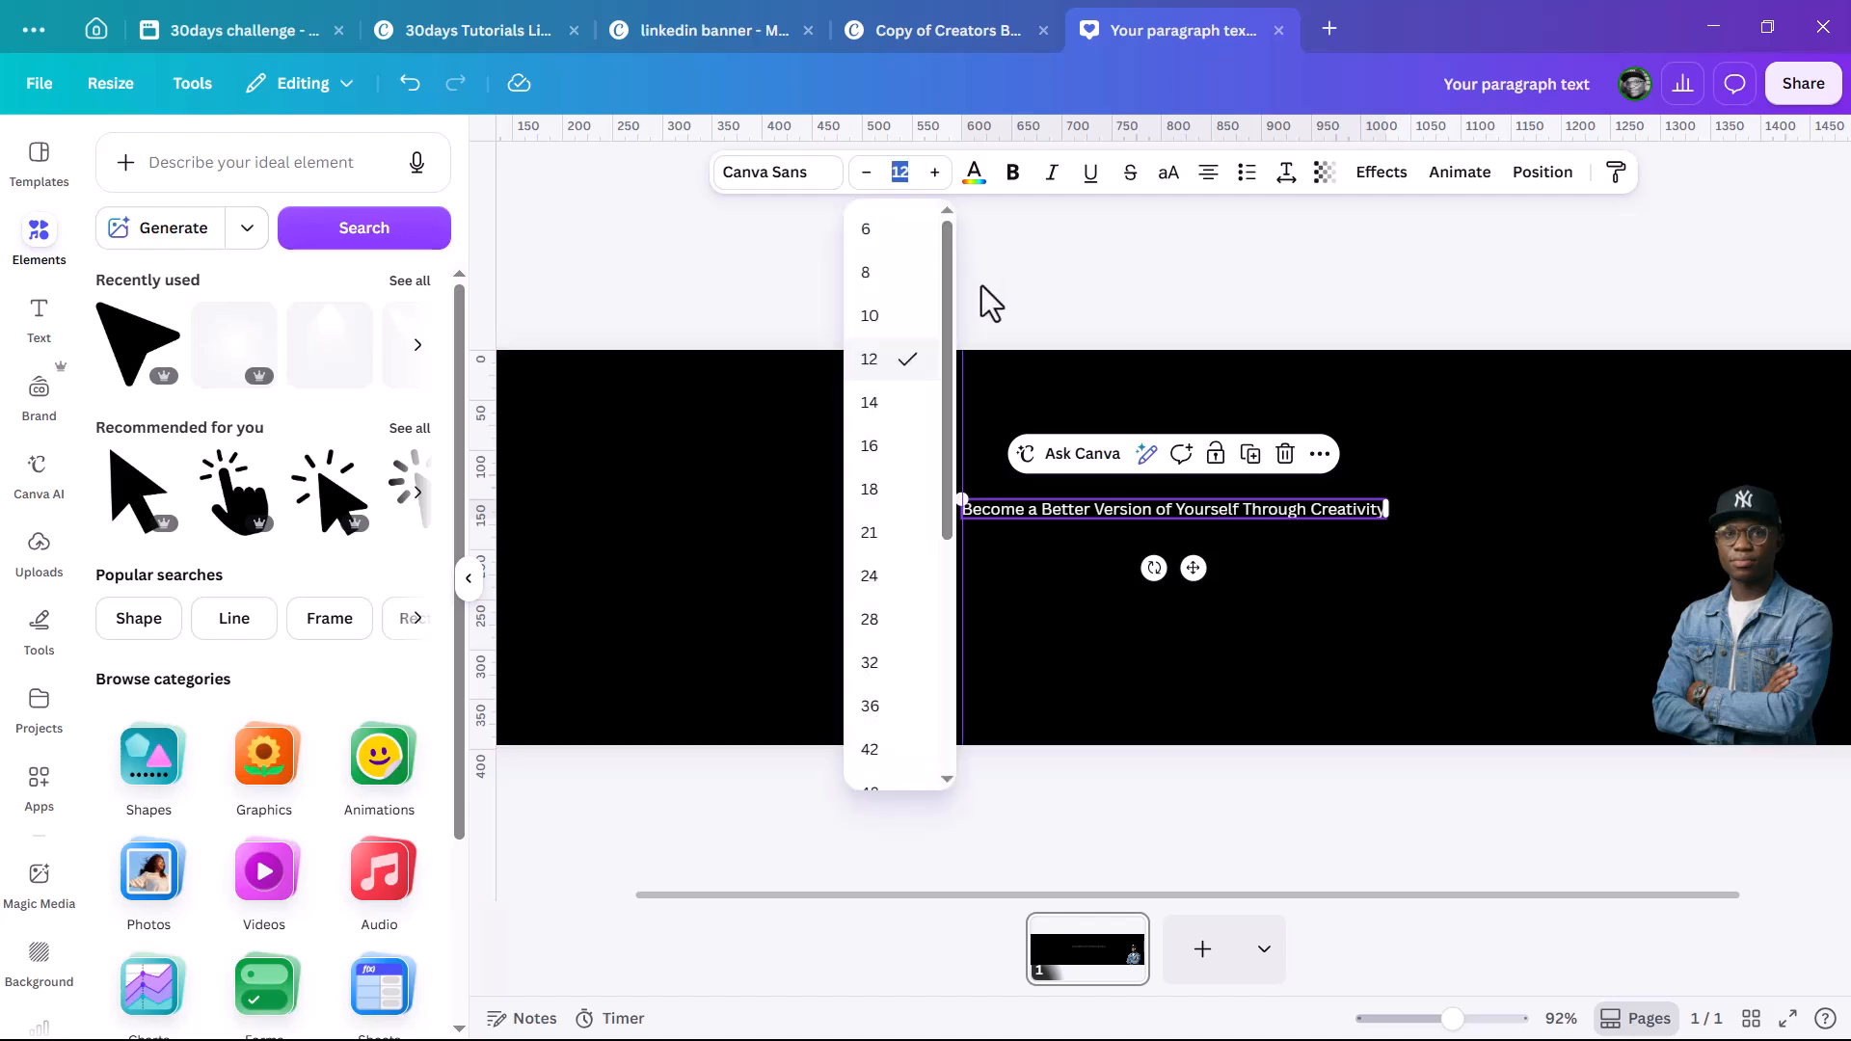
type("36")
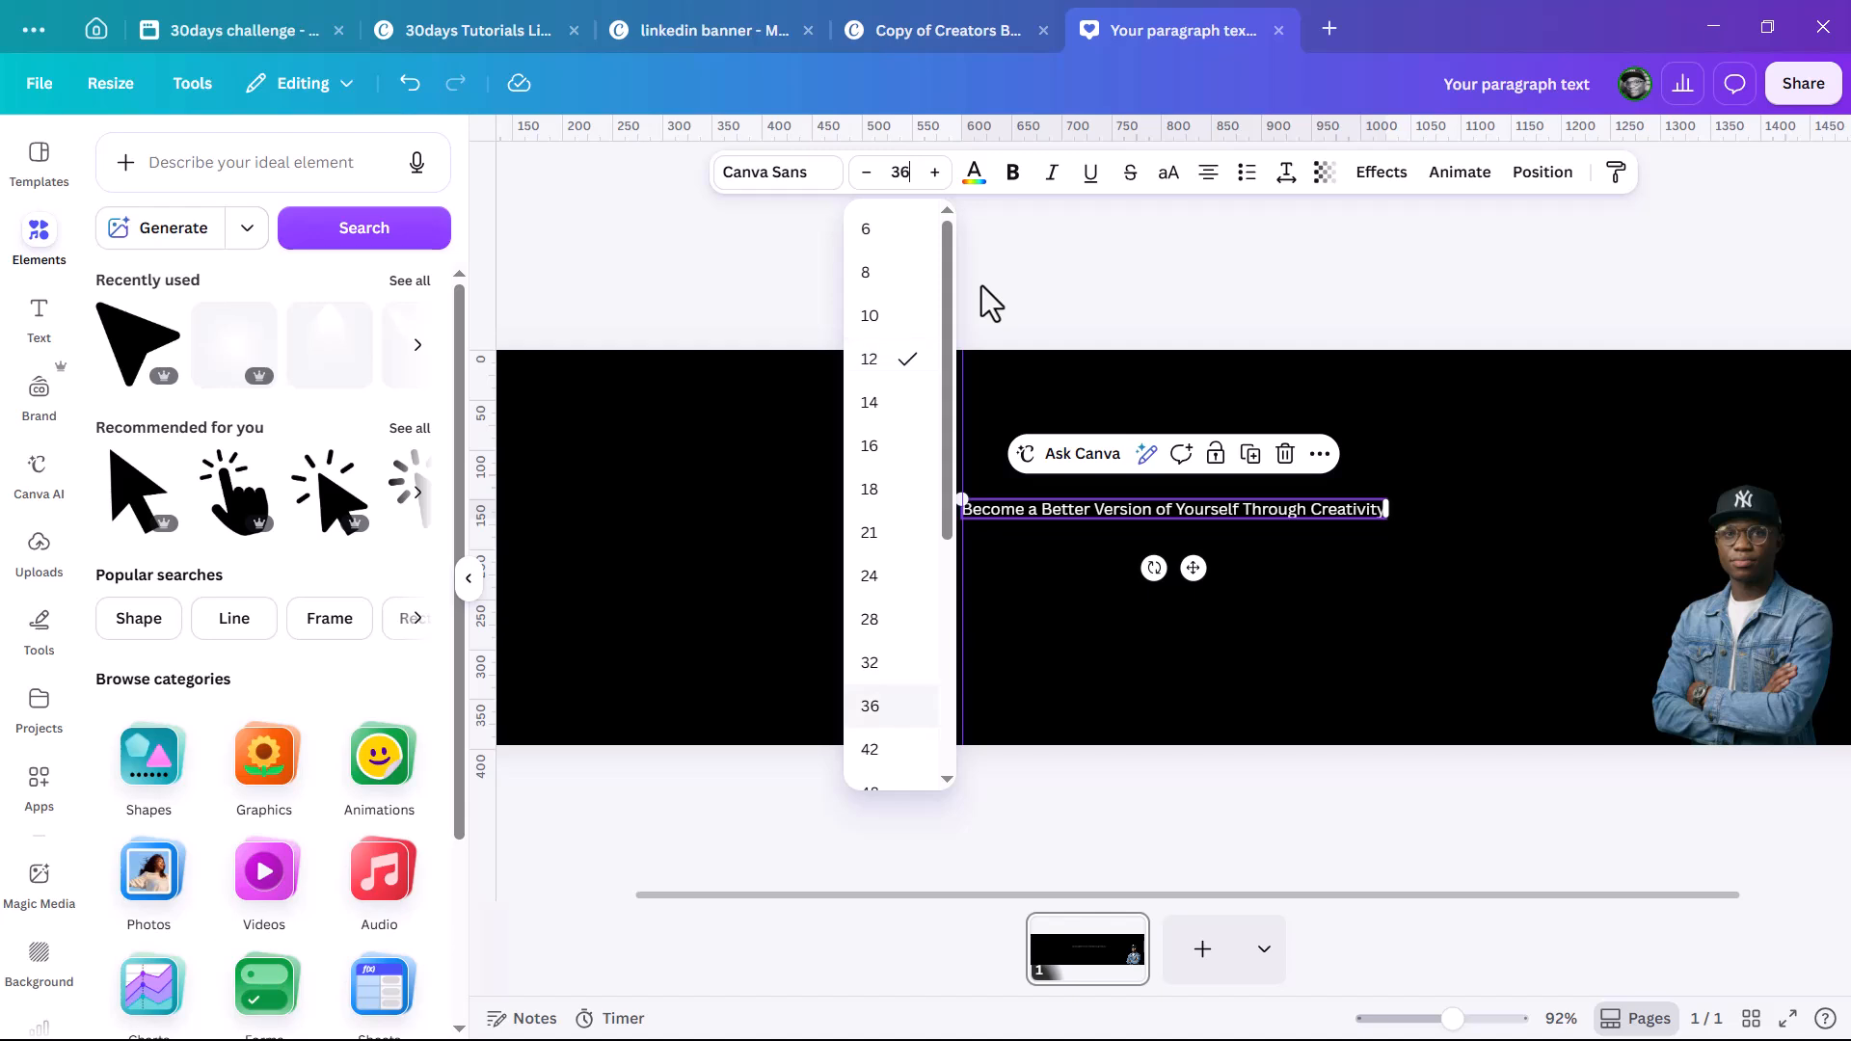
key("Return")
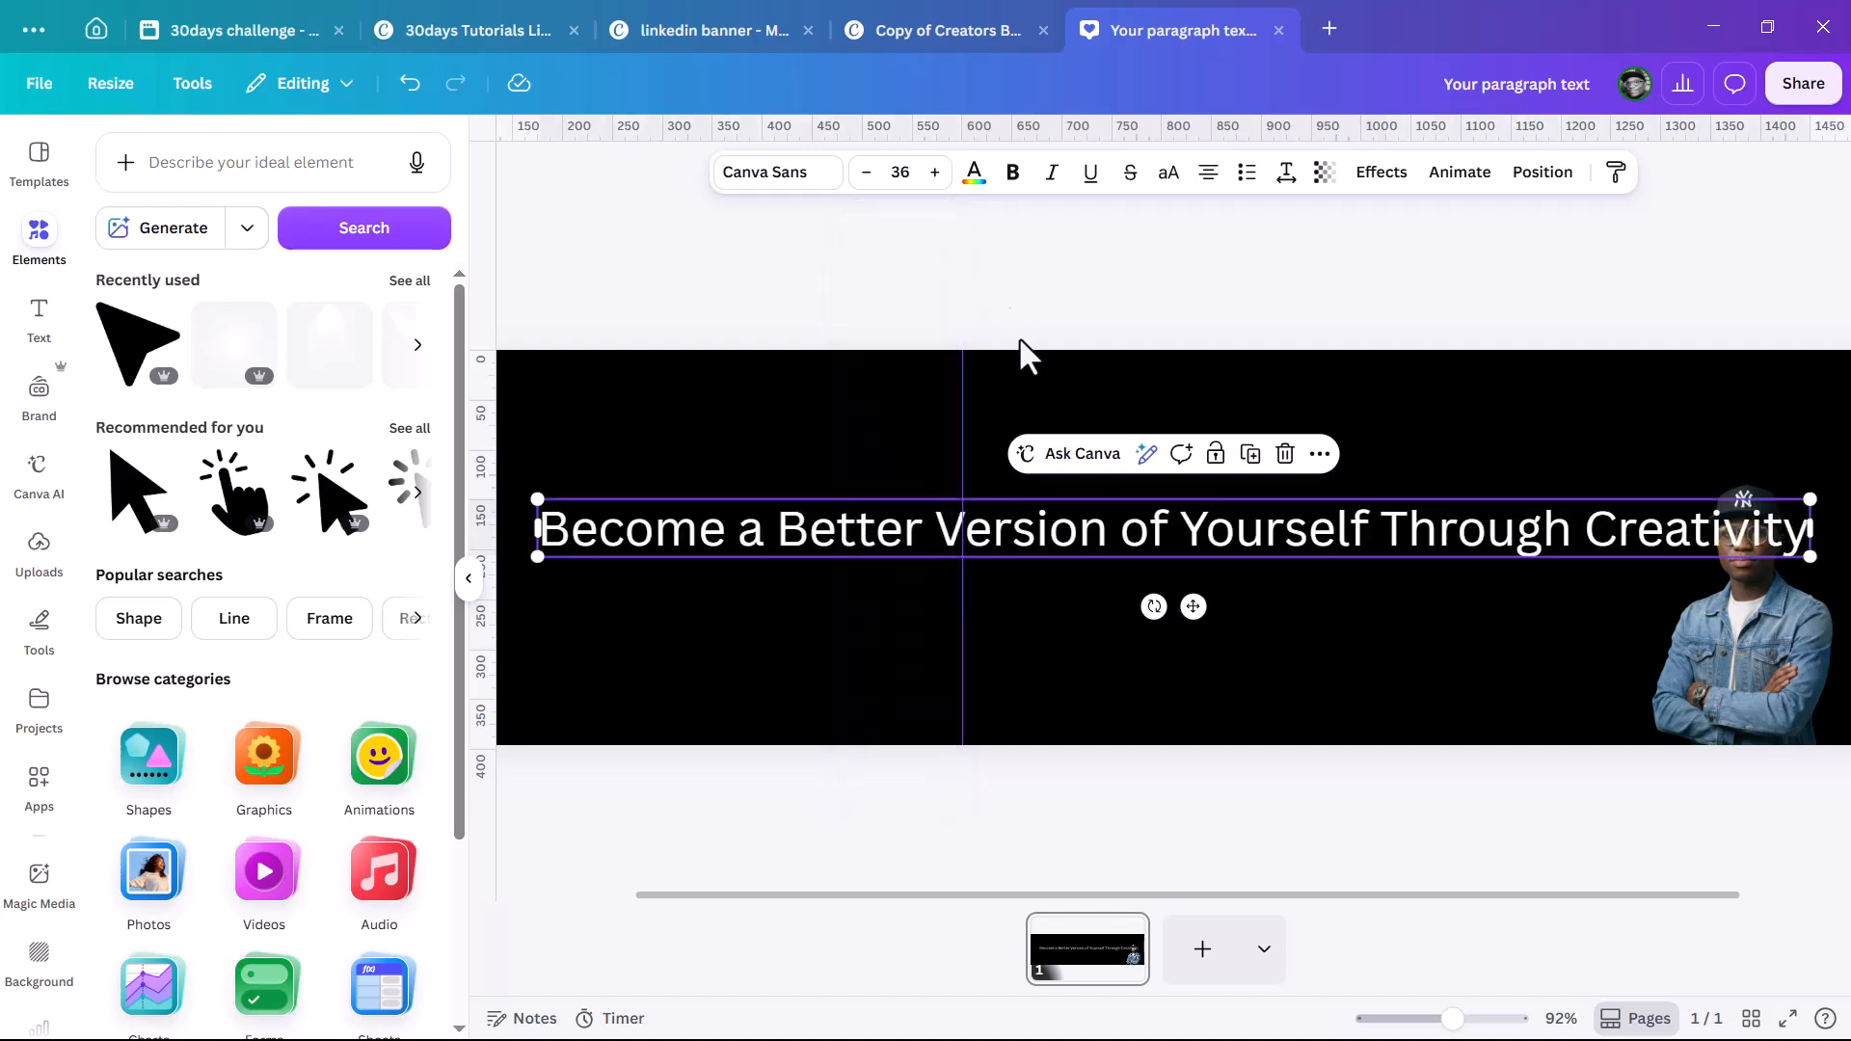
scroll(1186, 546, "down", 5)
left_click(1276, 390)
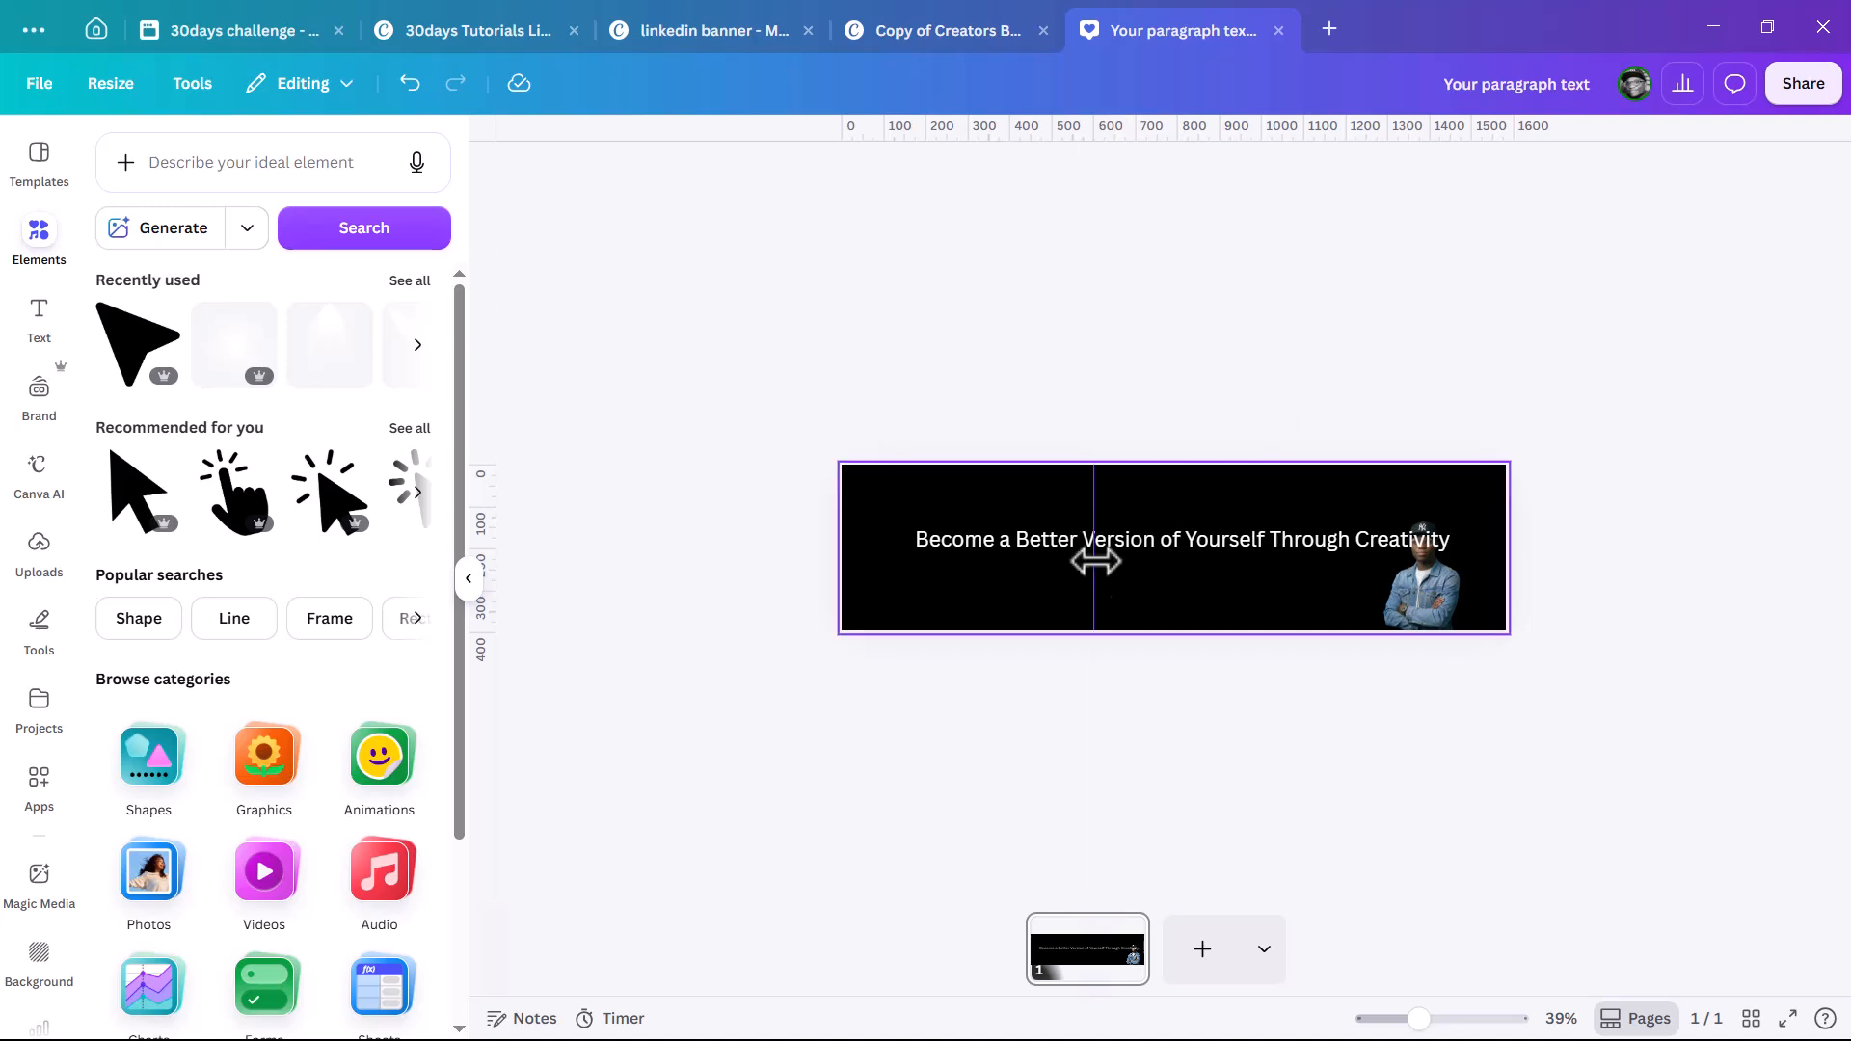
Step: Narrow the headline text box so the text wraps onto two lines, breaking after "Version of"
scroll(1241, 554, "up", 1)
left_click(1250, 542)
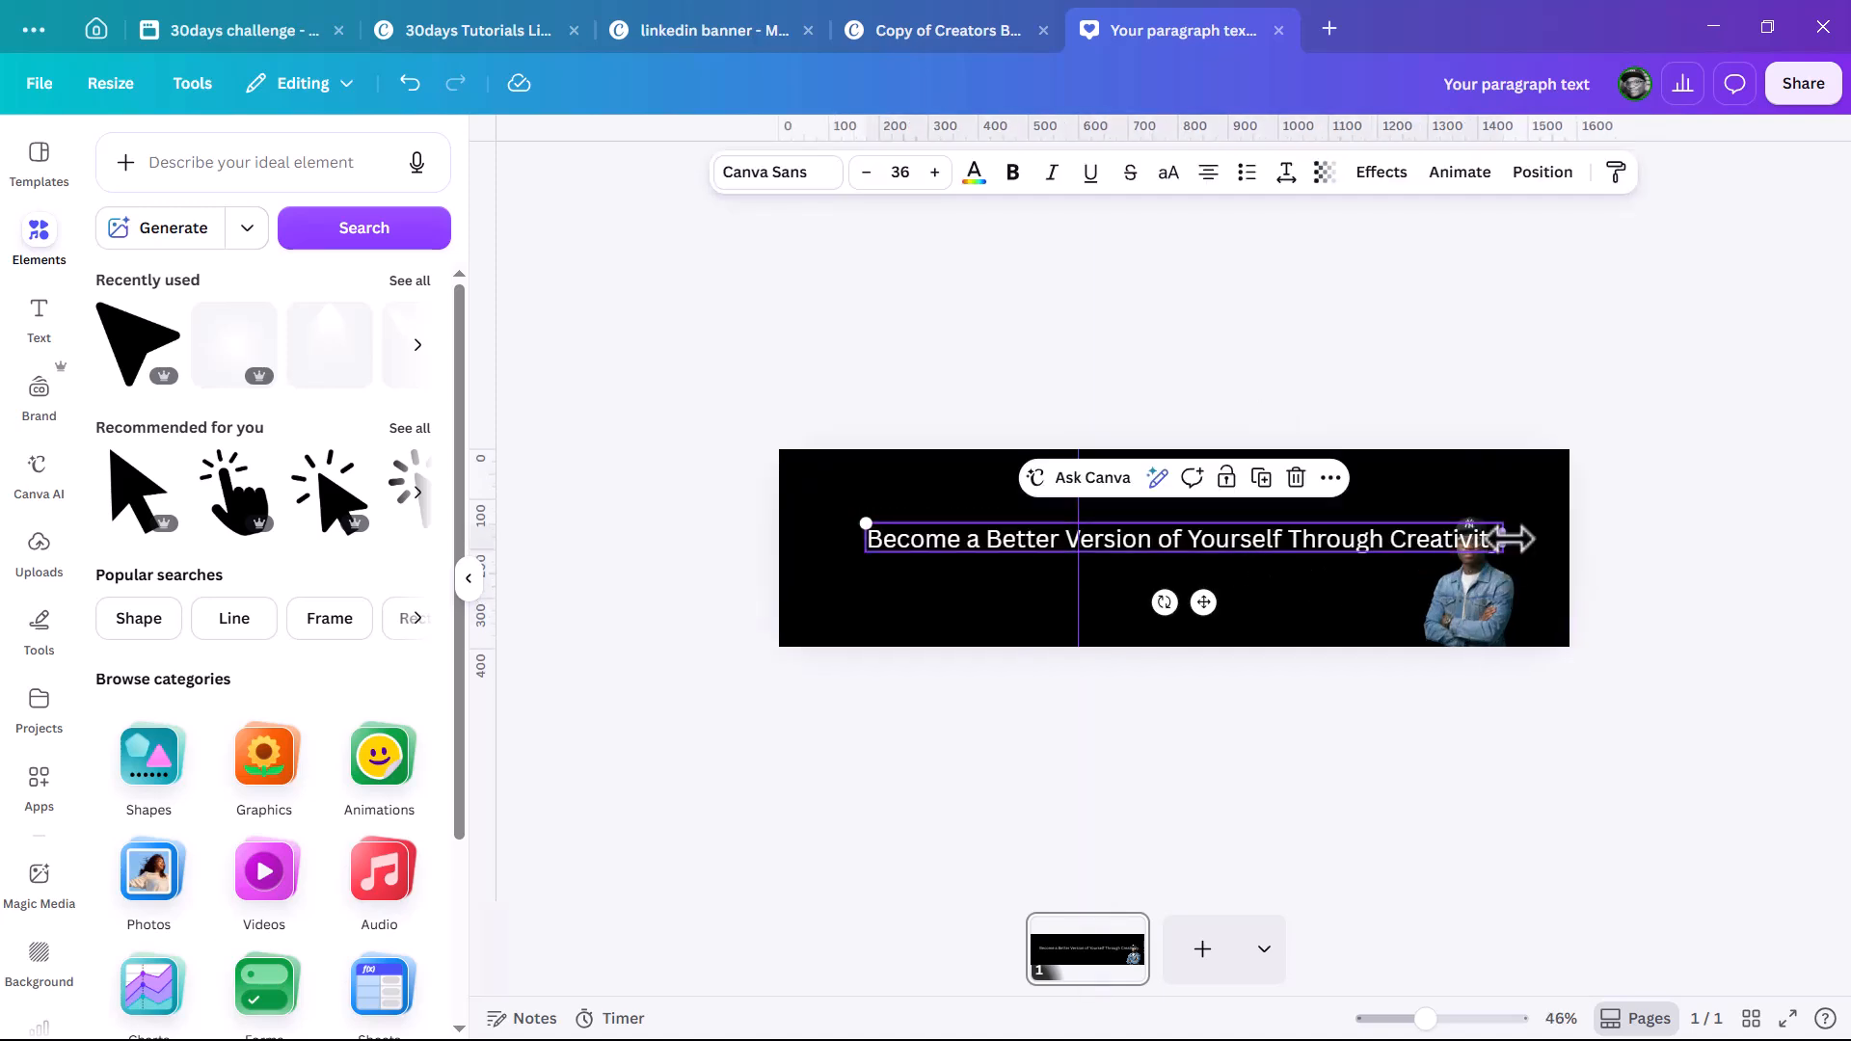
left_click_drag(1506, 538, 1229, 534)
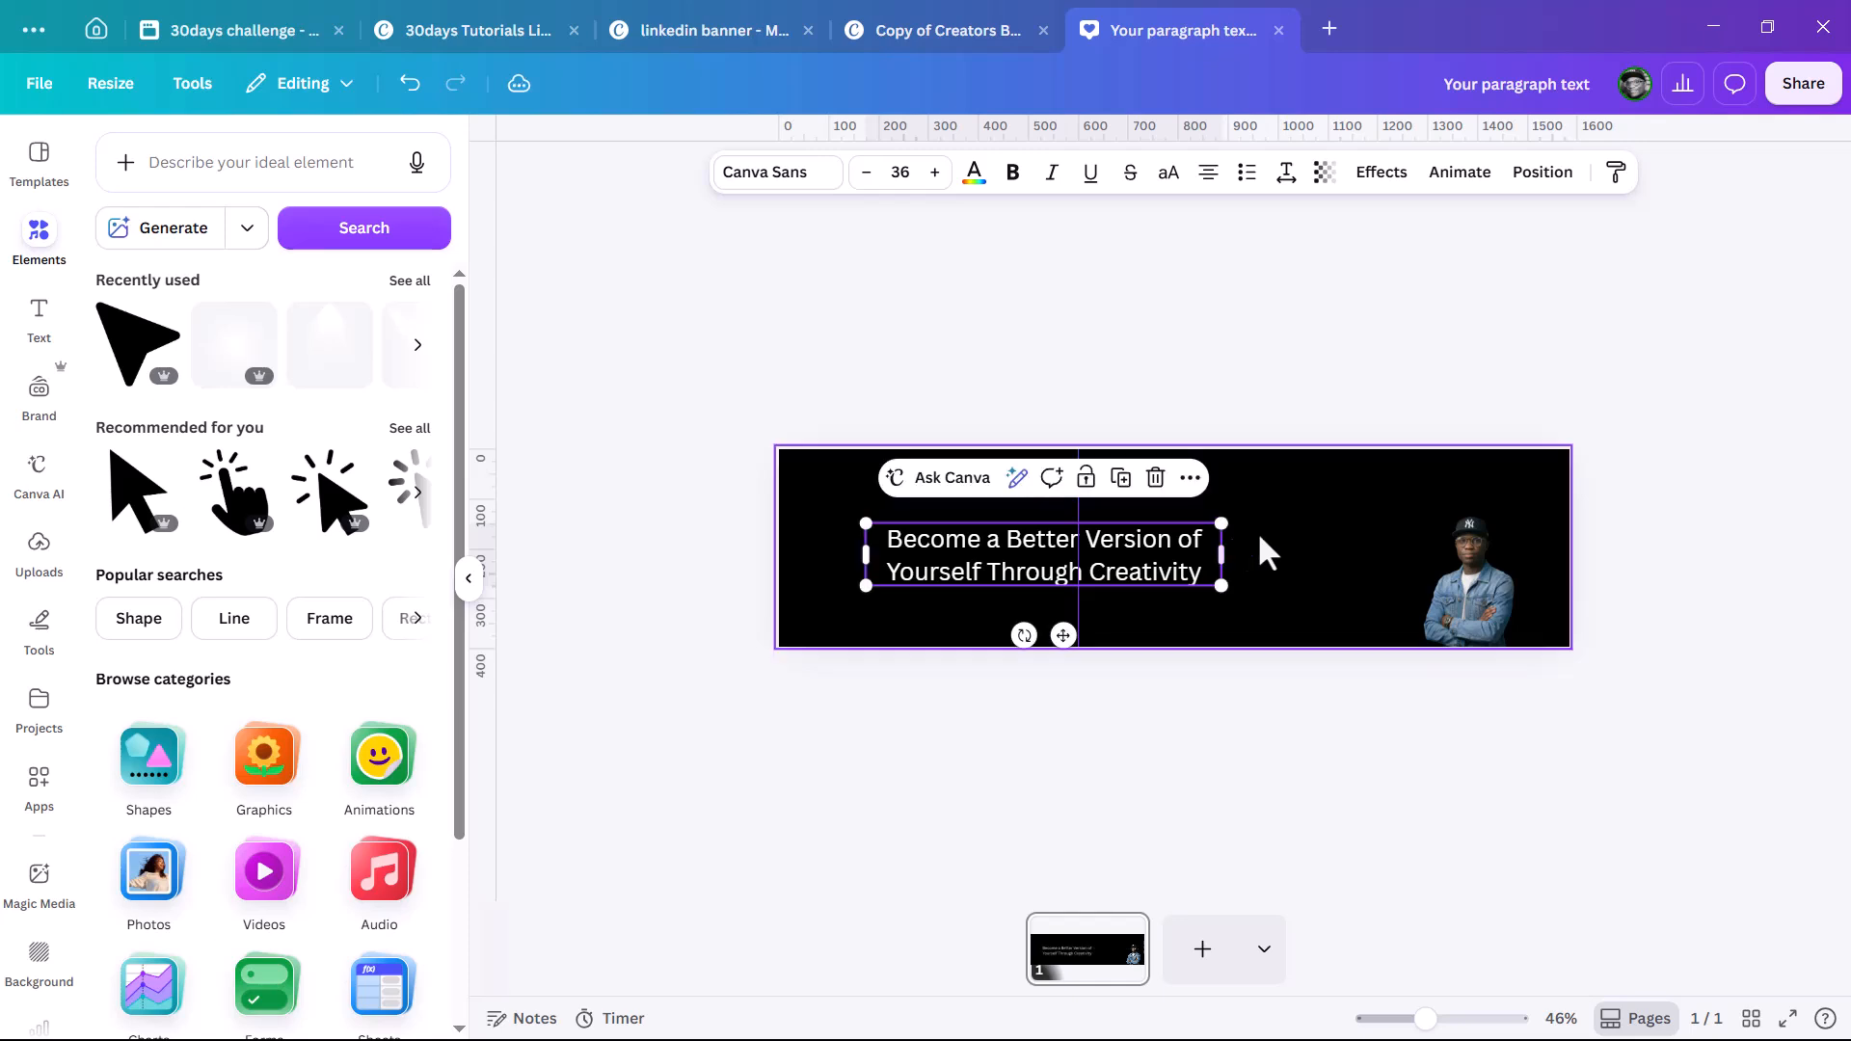
Step: Left-align the headline text within its text box
key("ctrl+a")
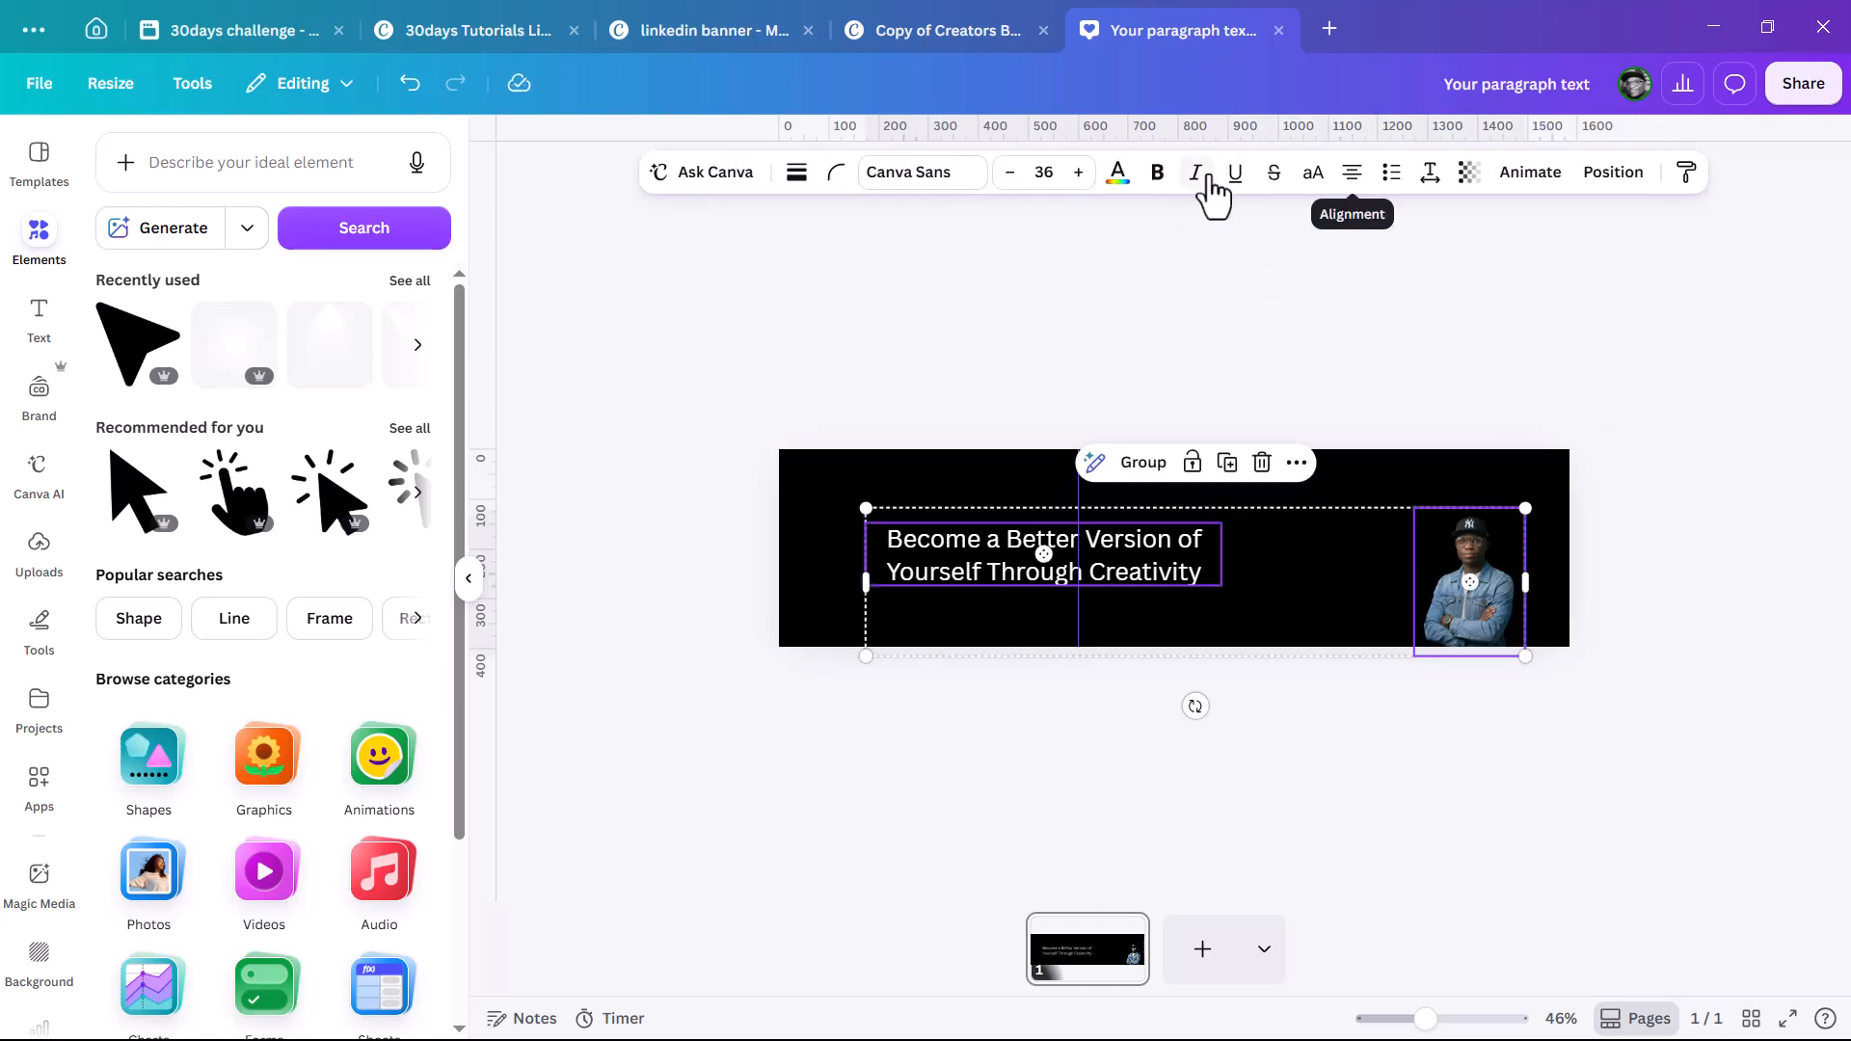
left_click(1205, 310)
left_click(953, 551)
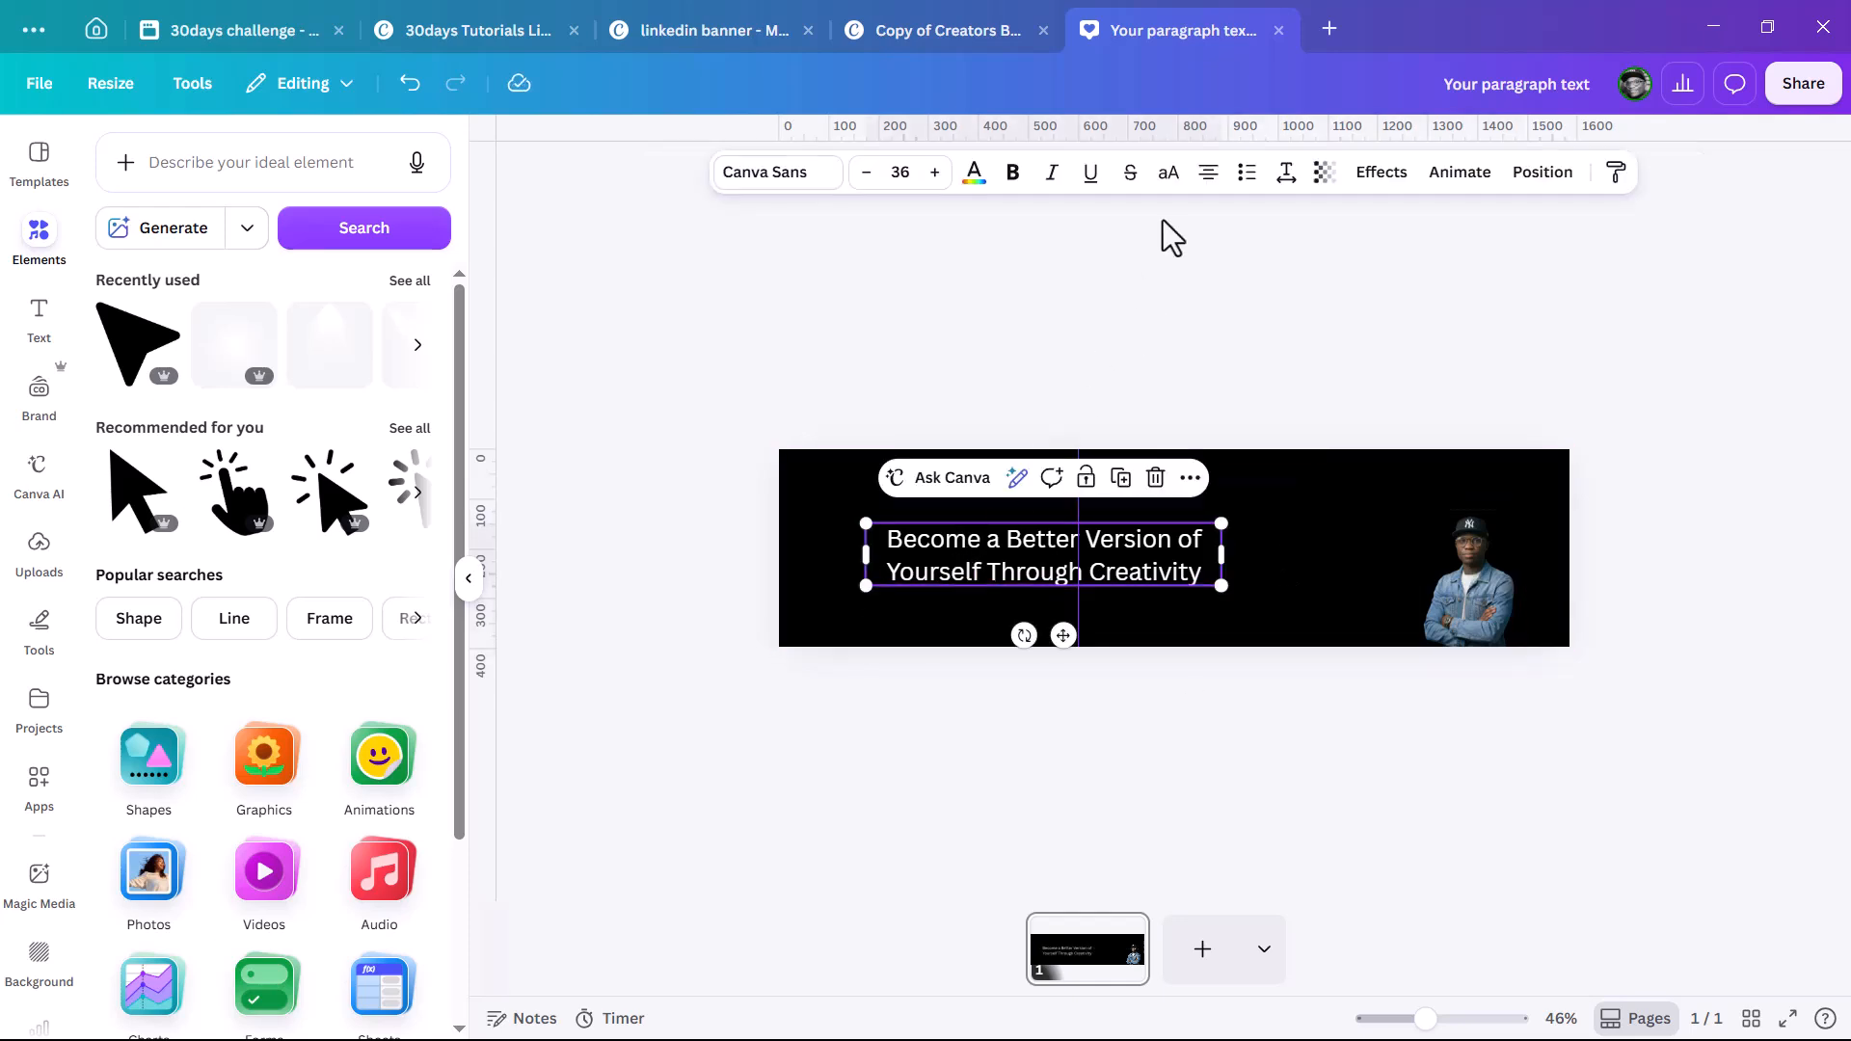
left_click(1200, 180)
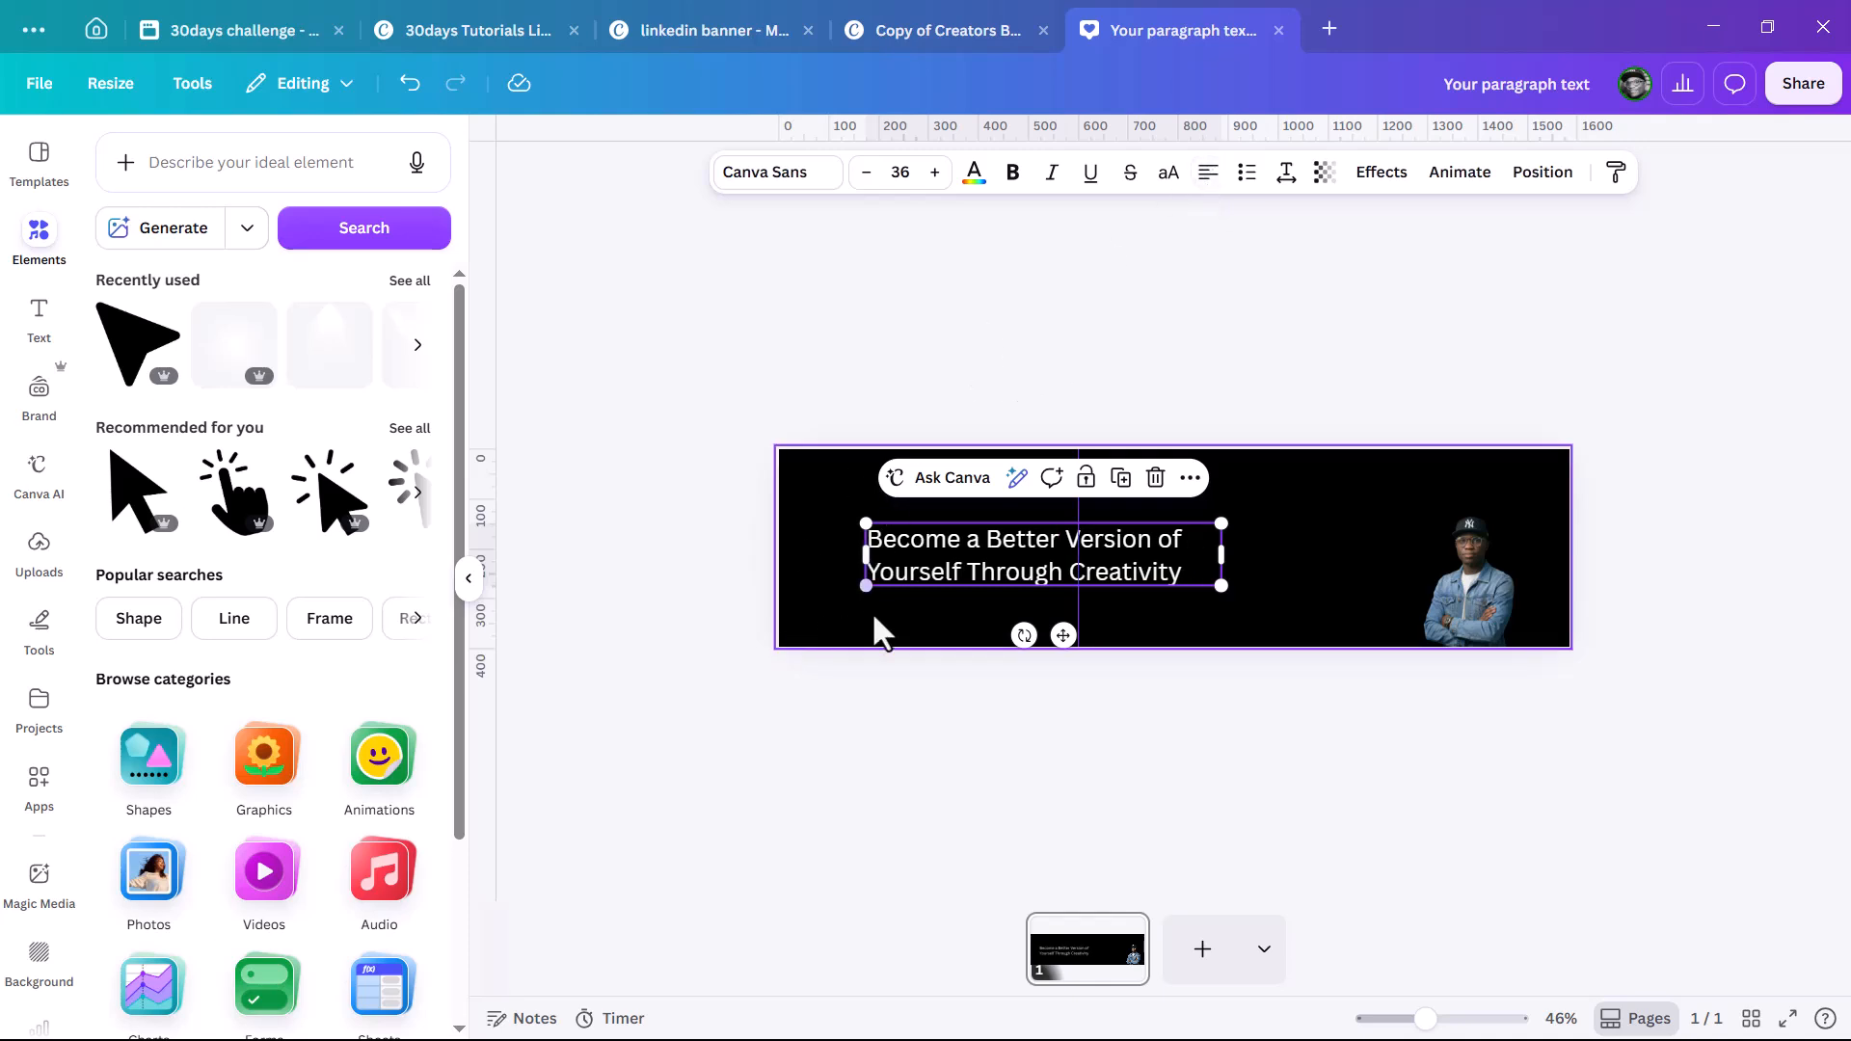
Step: Change the headline's font to Inter
scroll(976, 553, "up", 3)
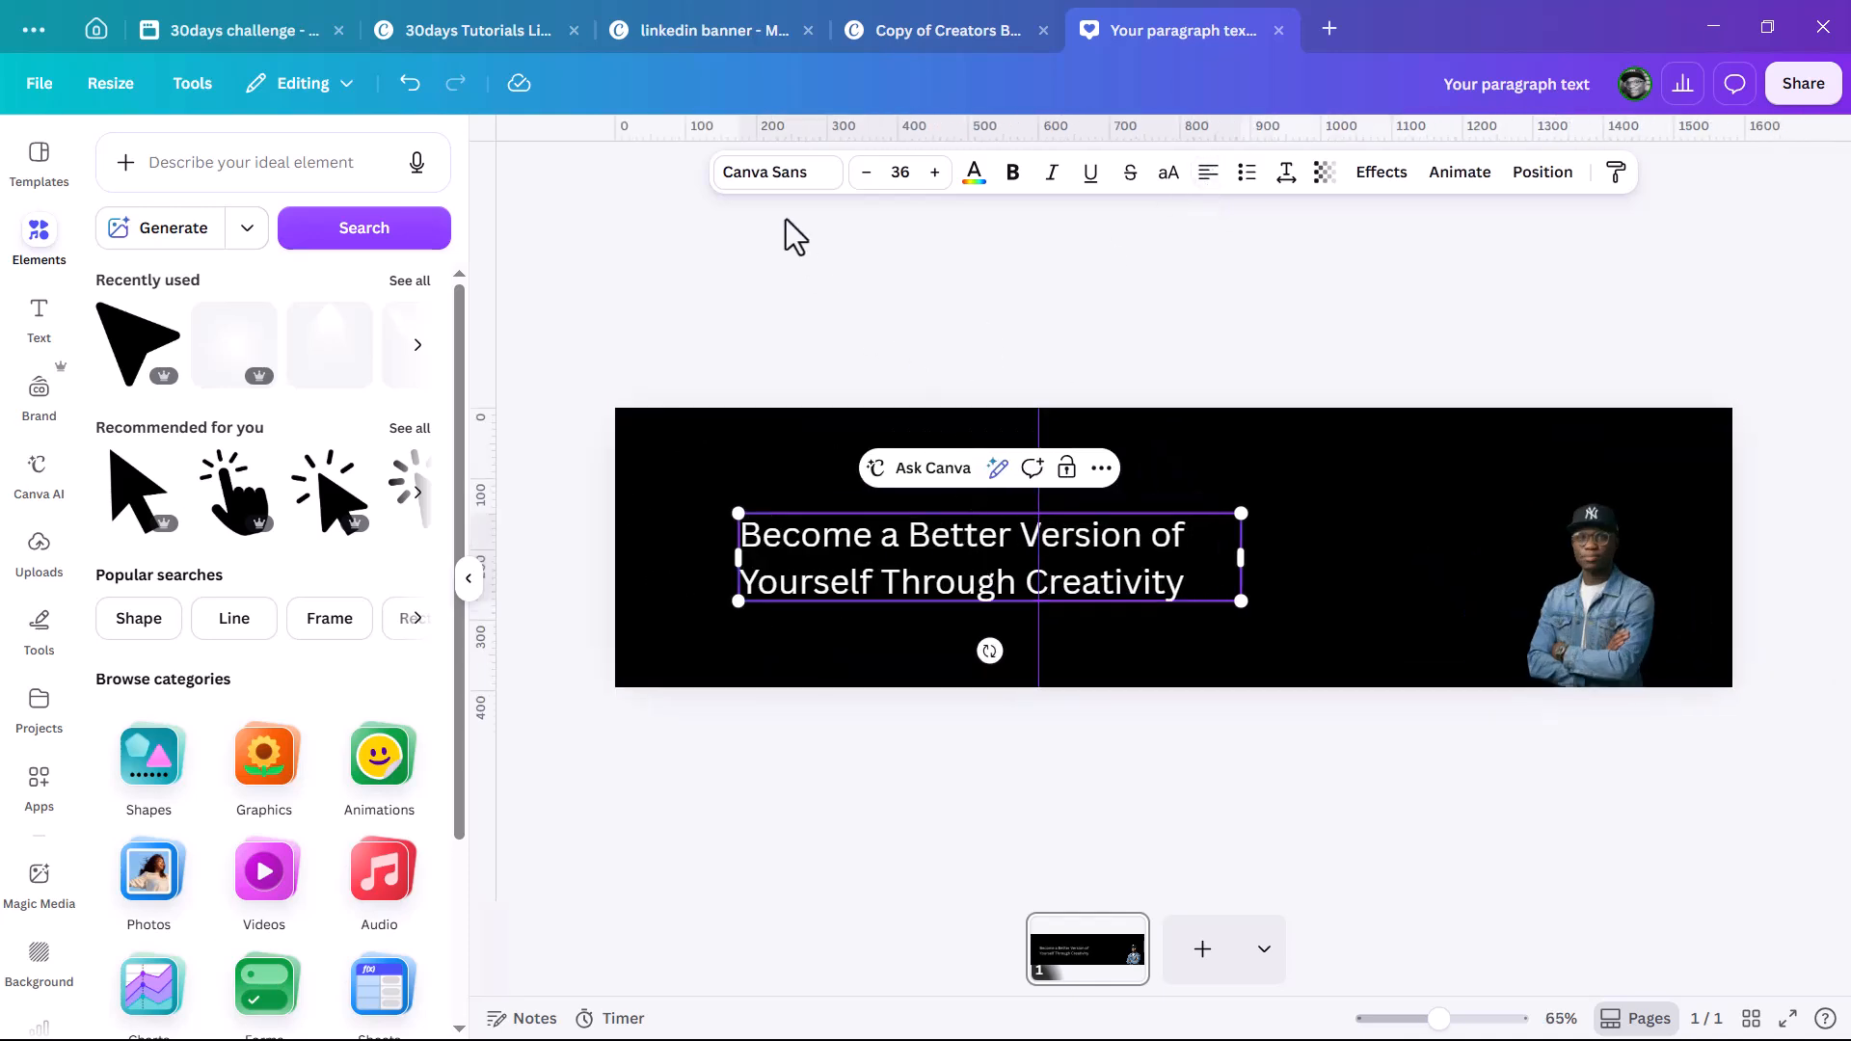
left_click(777, 174)
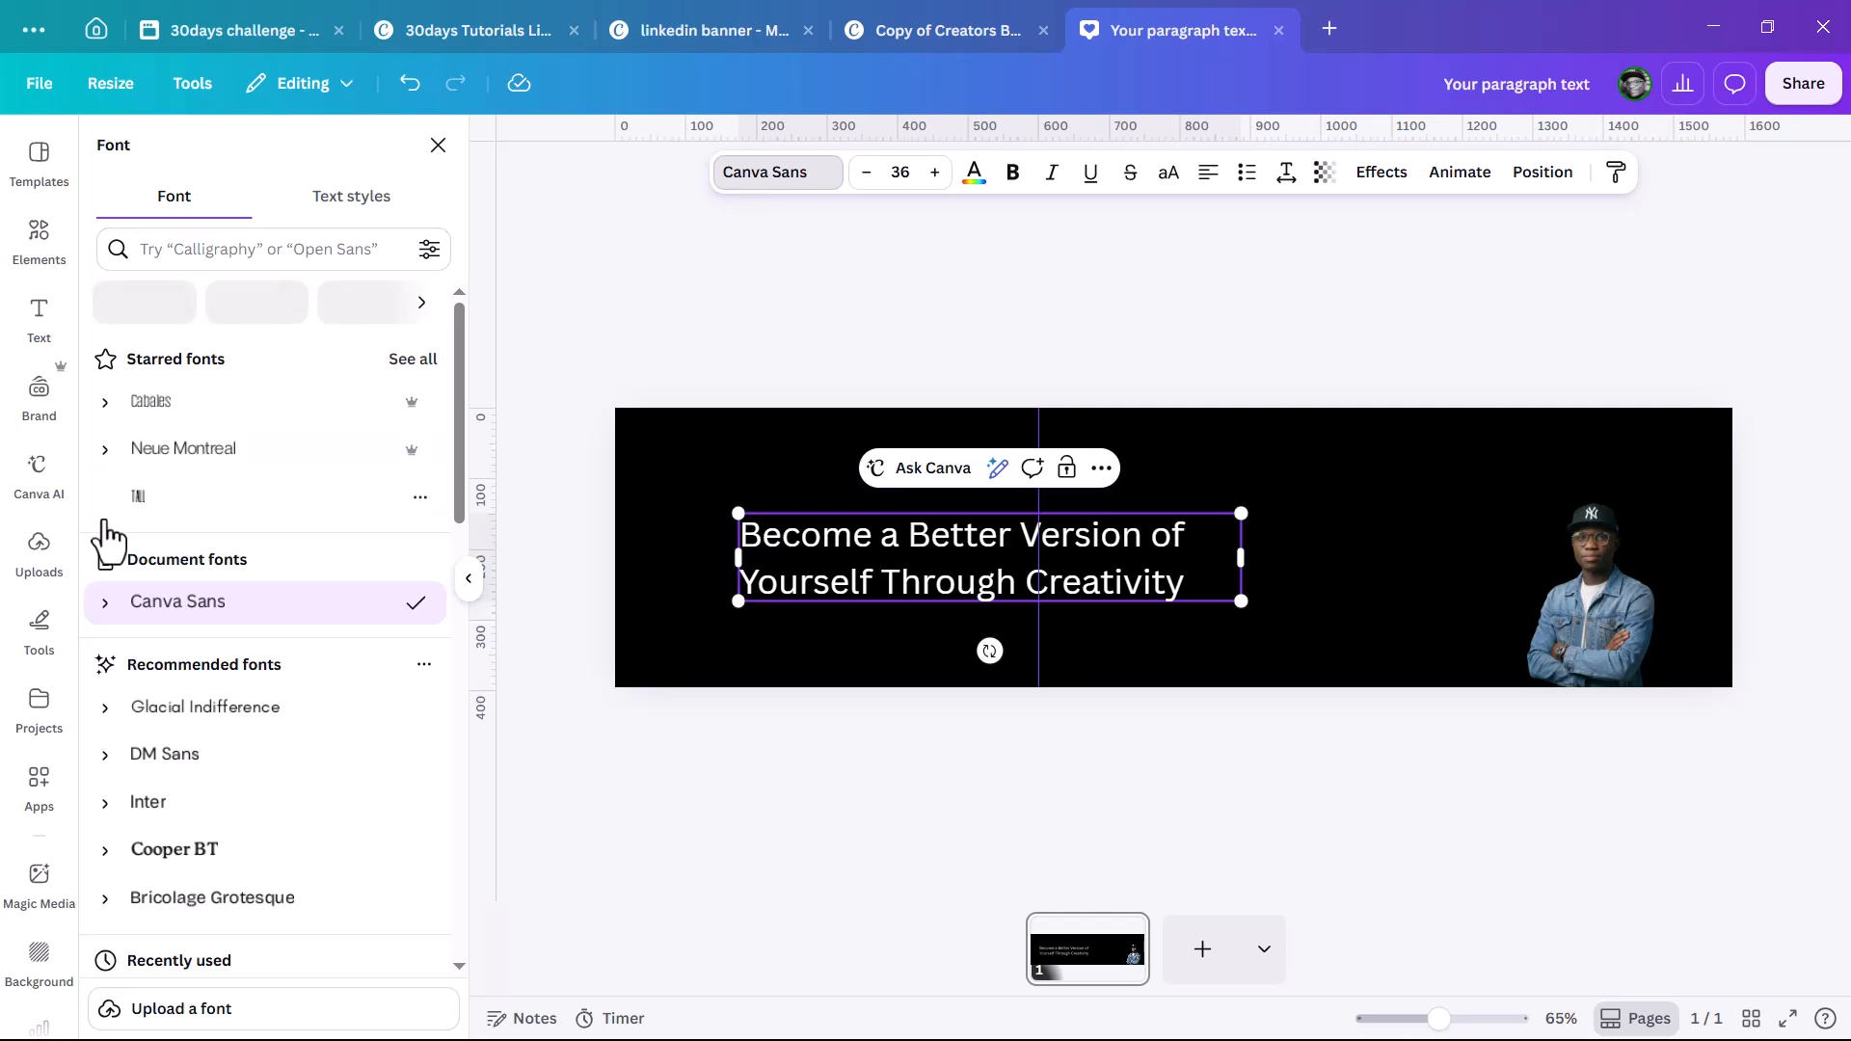
scroll(275, 820, "down", 1)
left_click(292, 730)
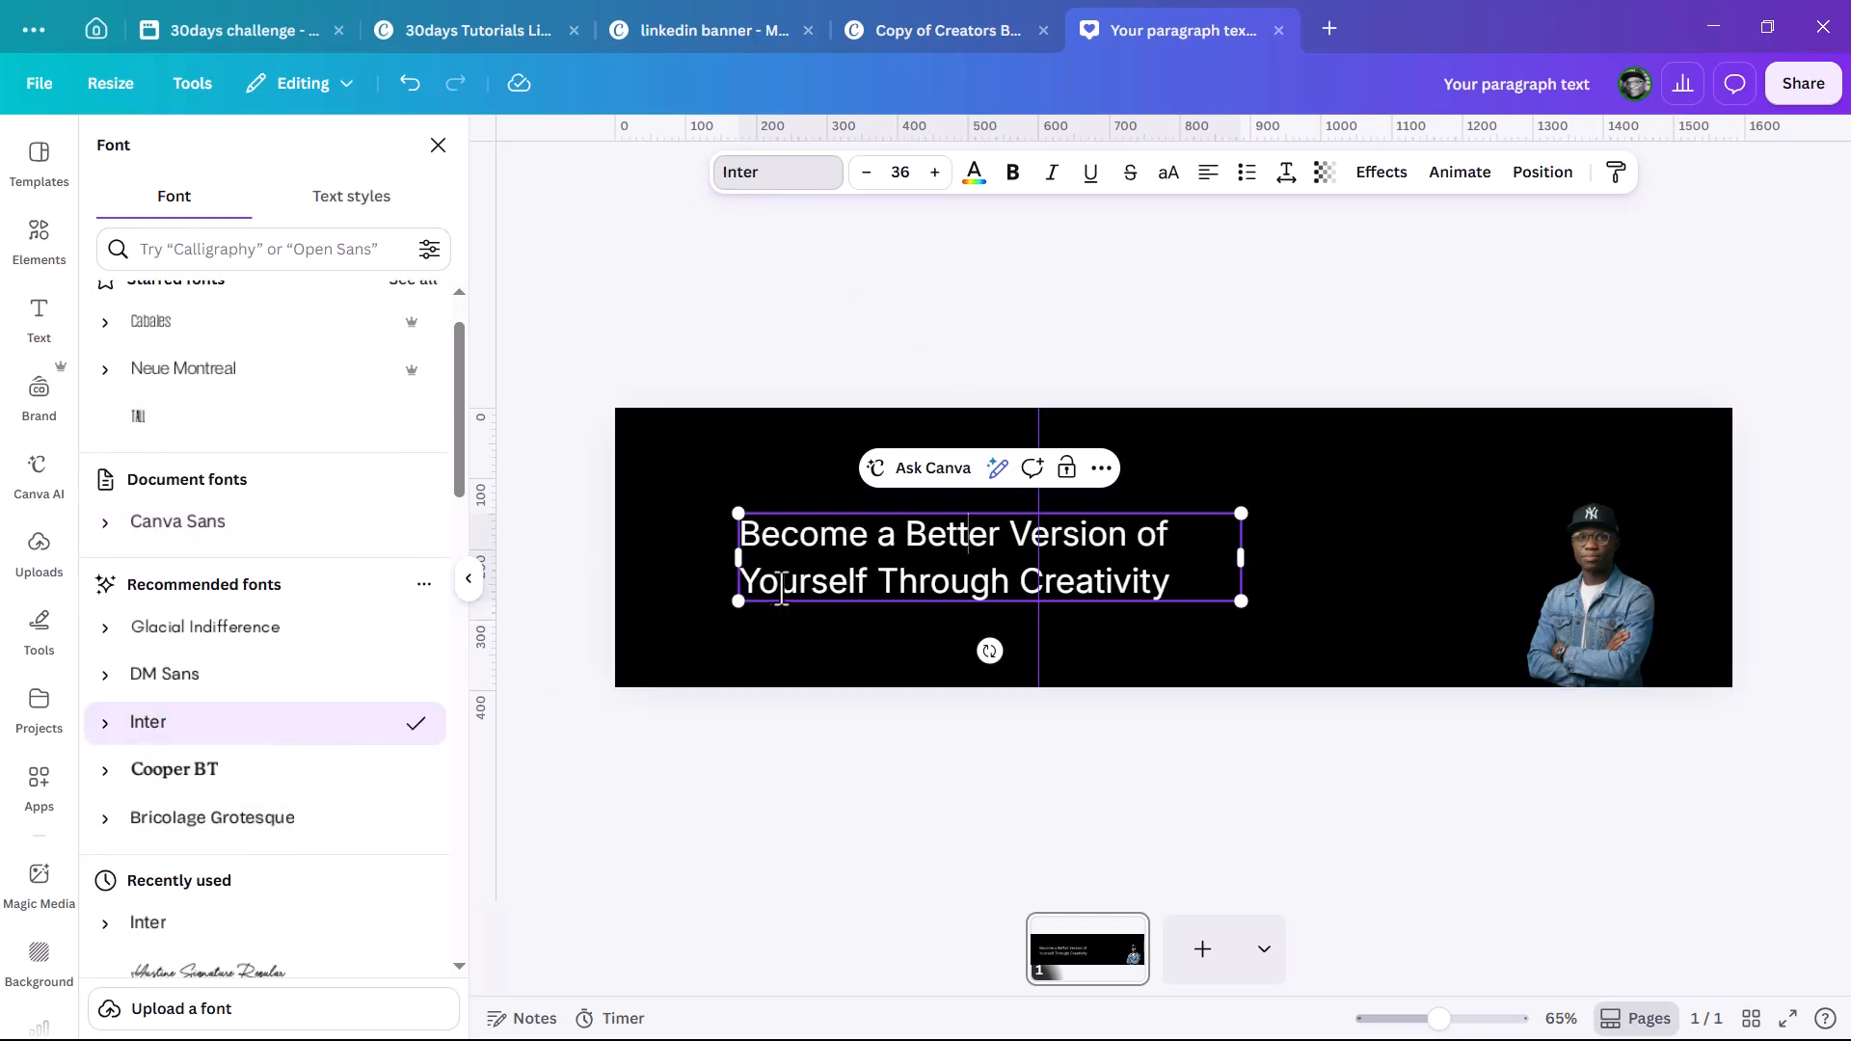
Step: Set the words "Become a Better Version" in the headline to the Inter ExtraBold weight
left_click_drag(741, 536, 1131, 537)
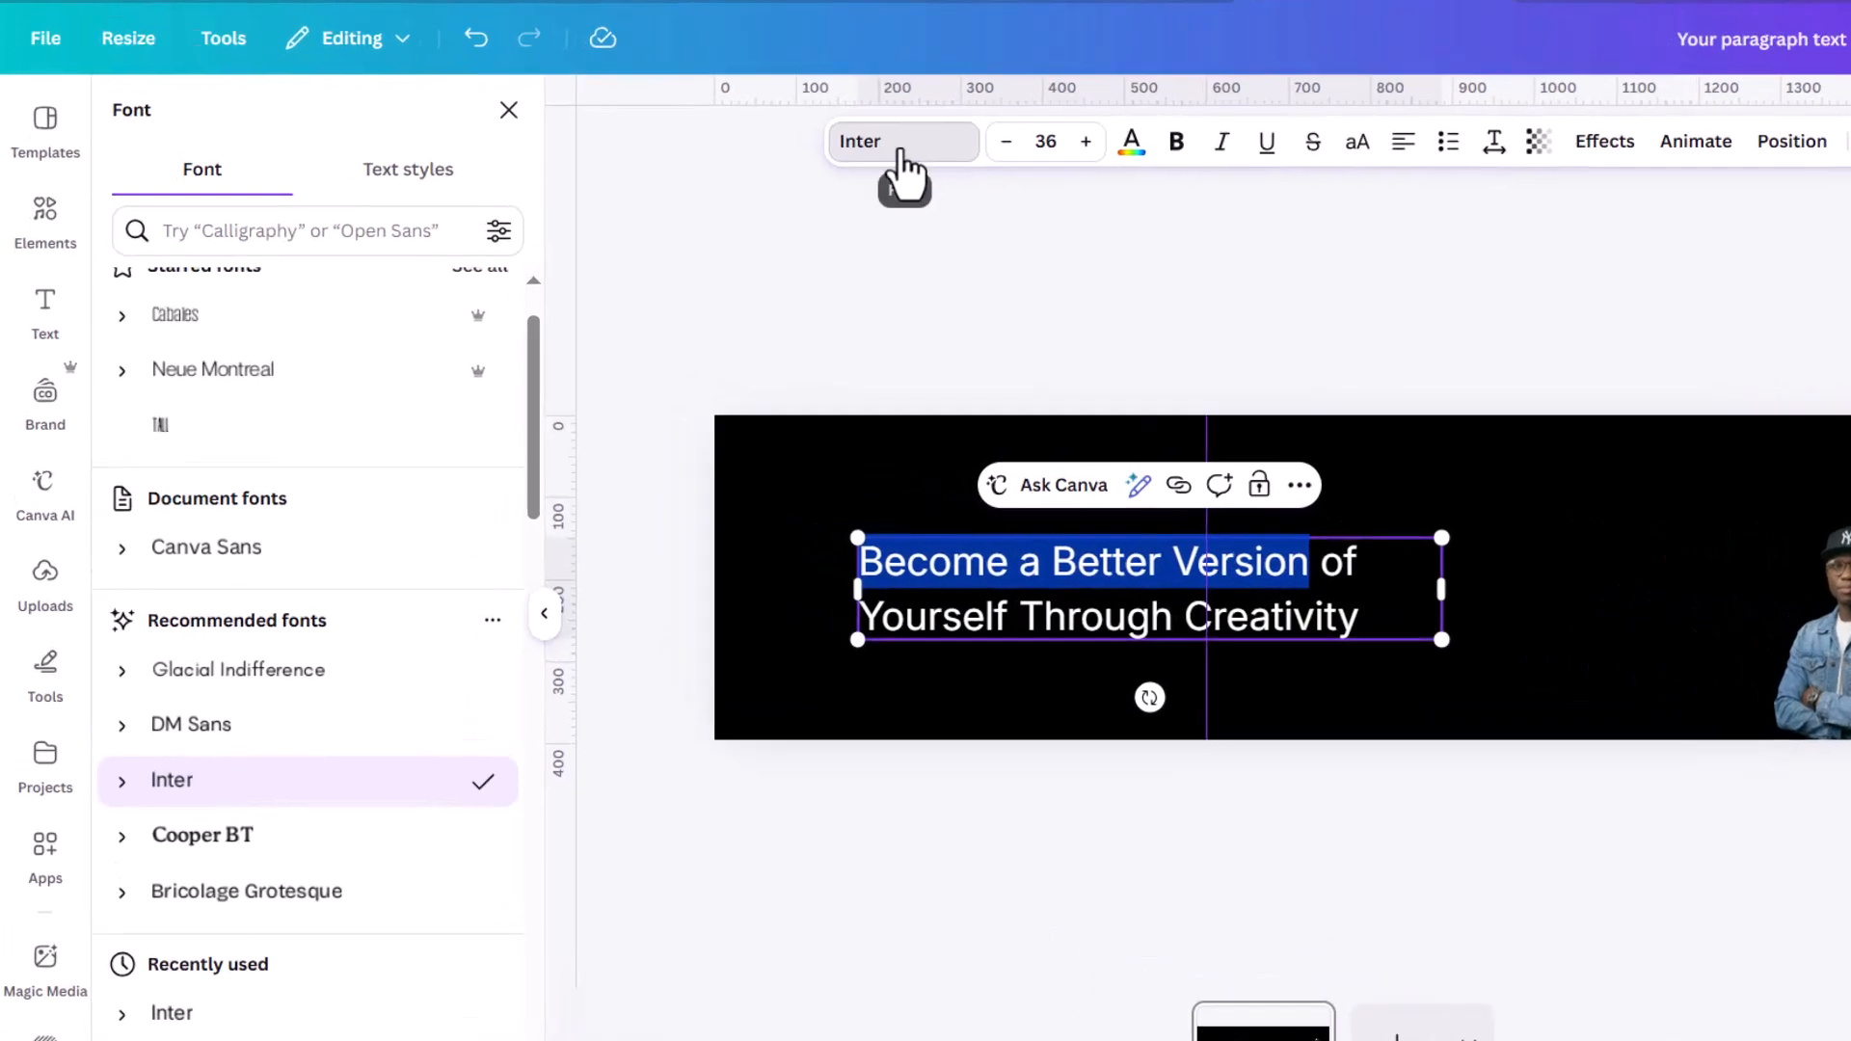
left_click(900, 152)
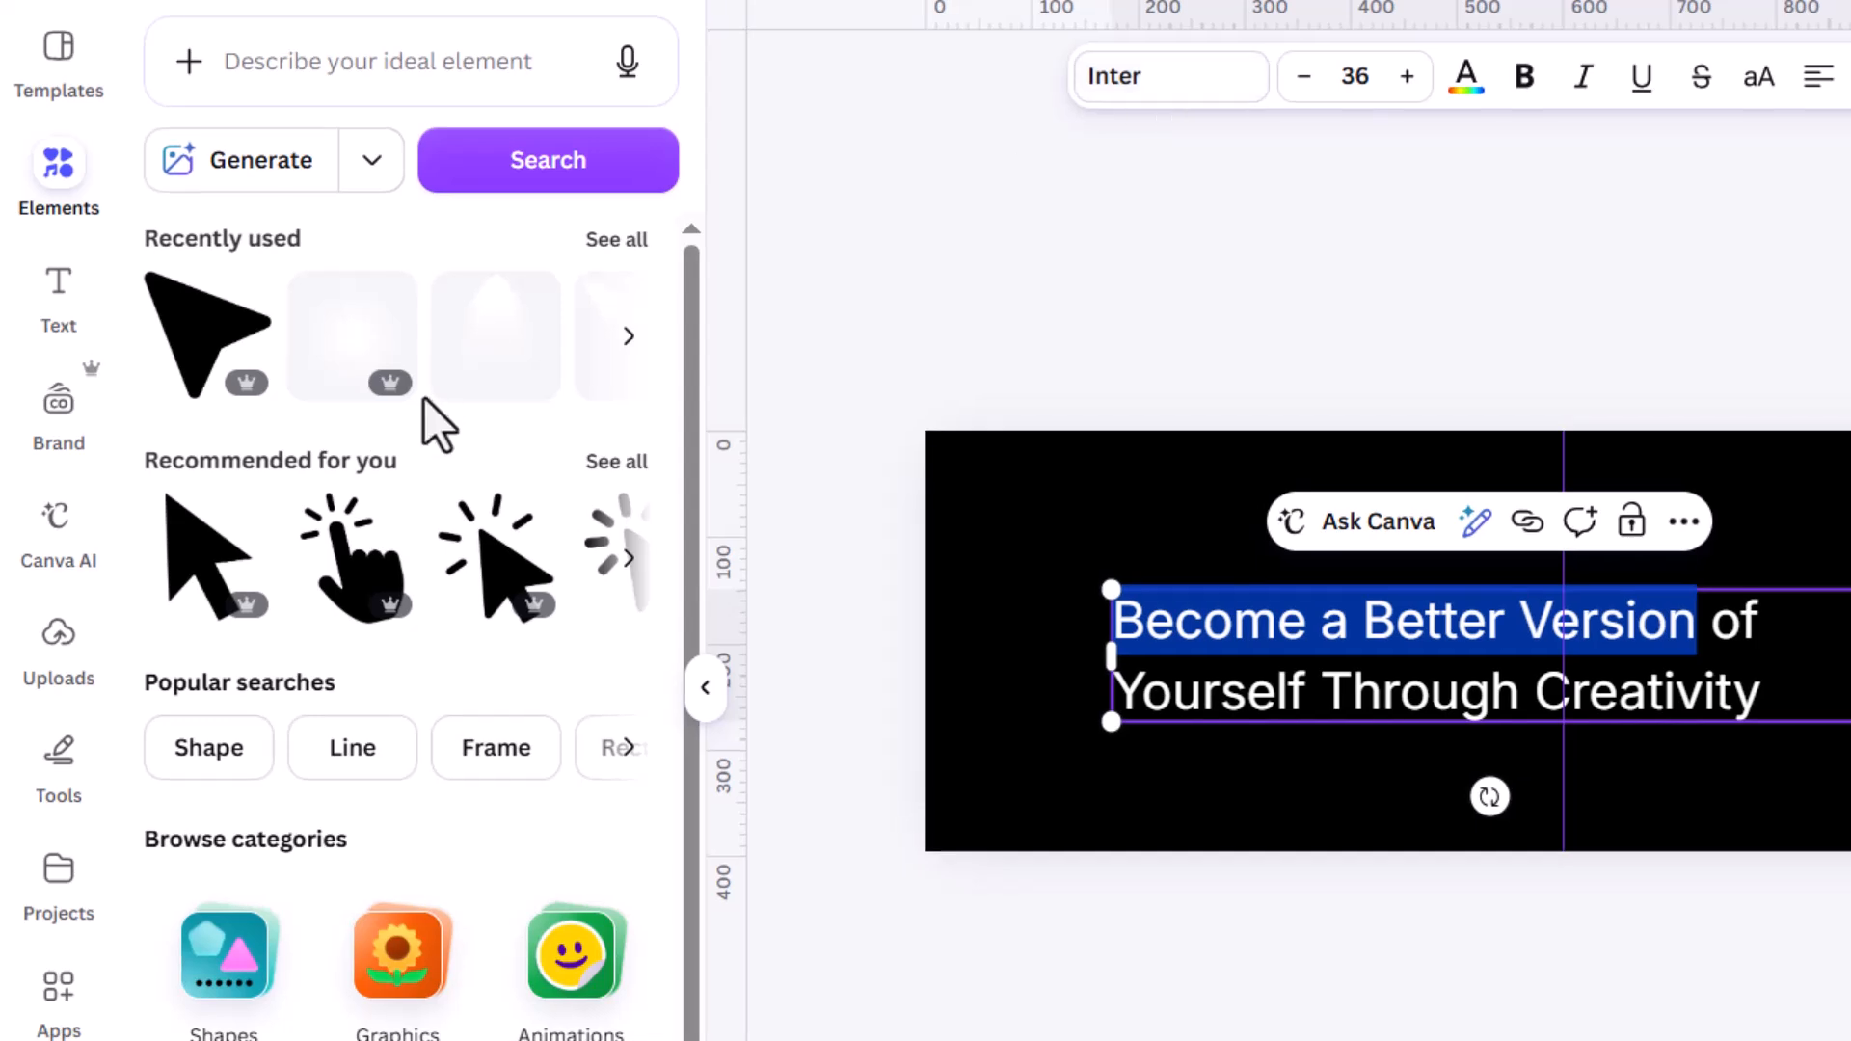
left_click(1171, 96)
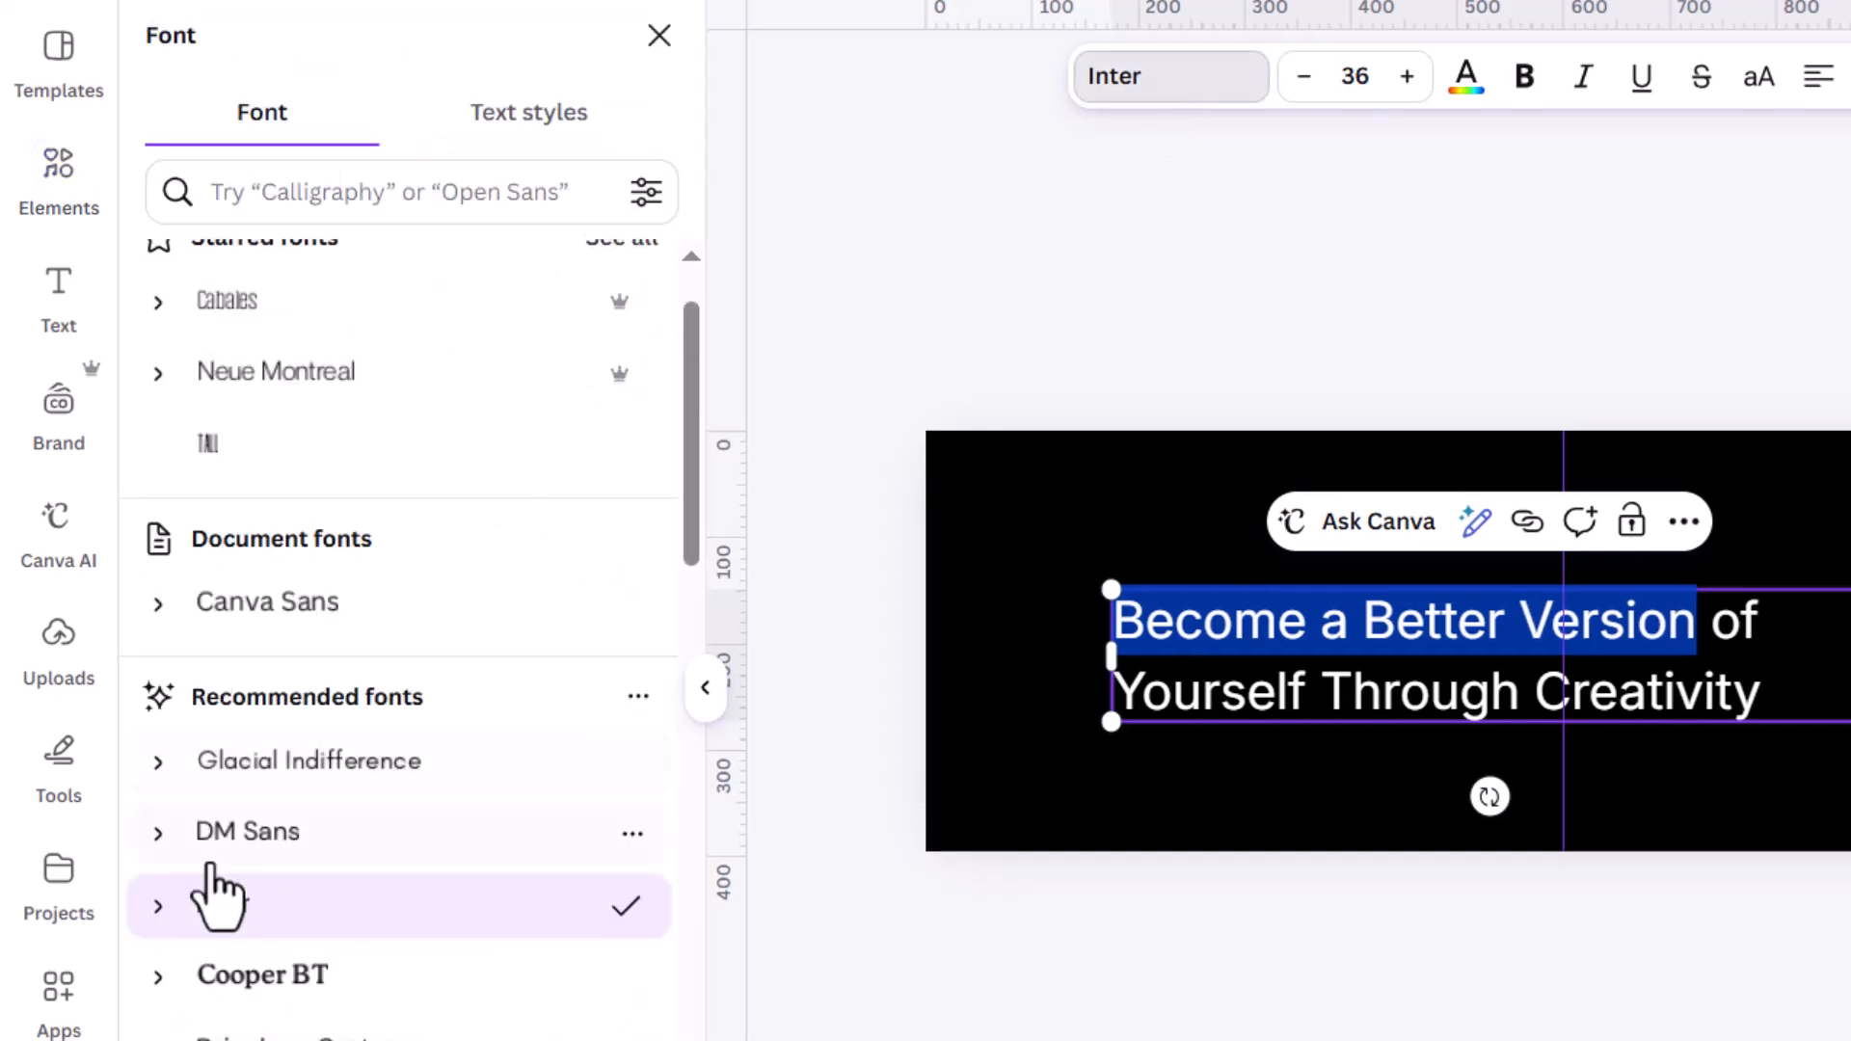
left_click(159, 908)
left_click(158, 603)
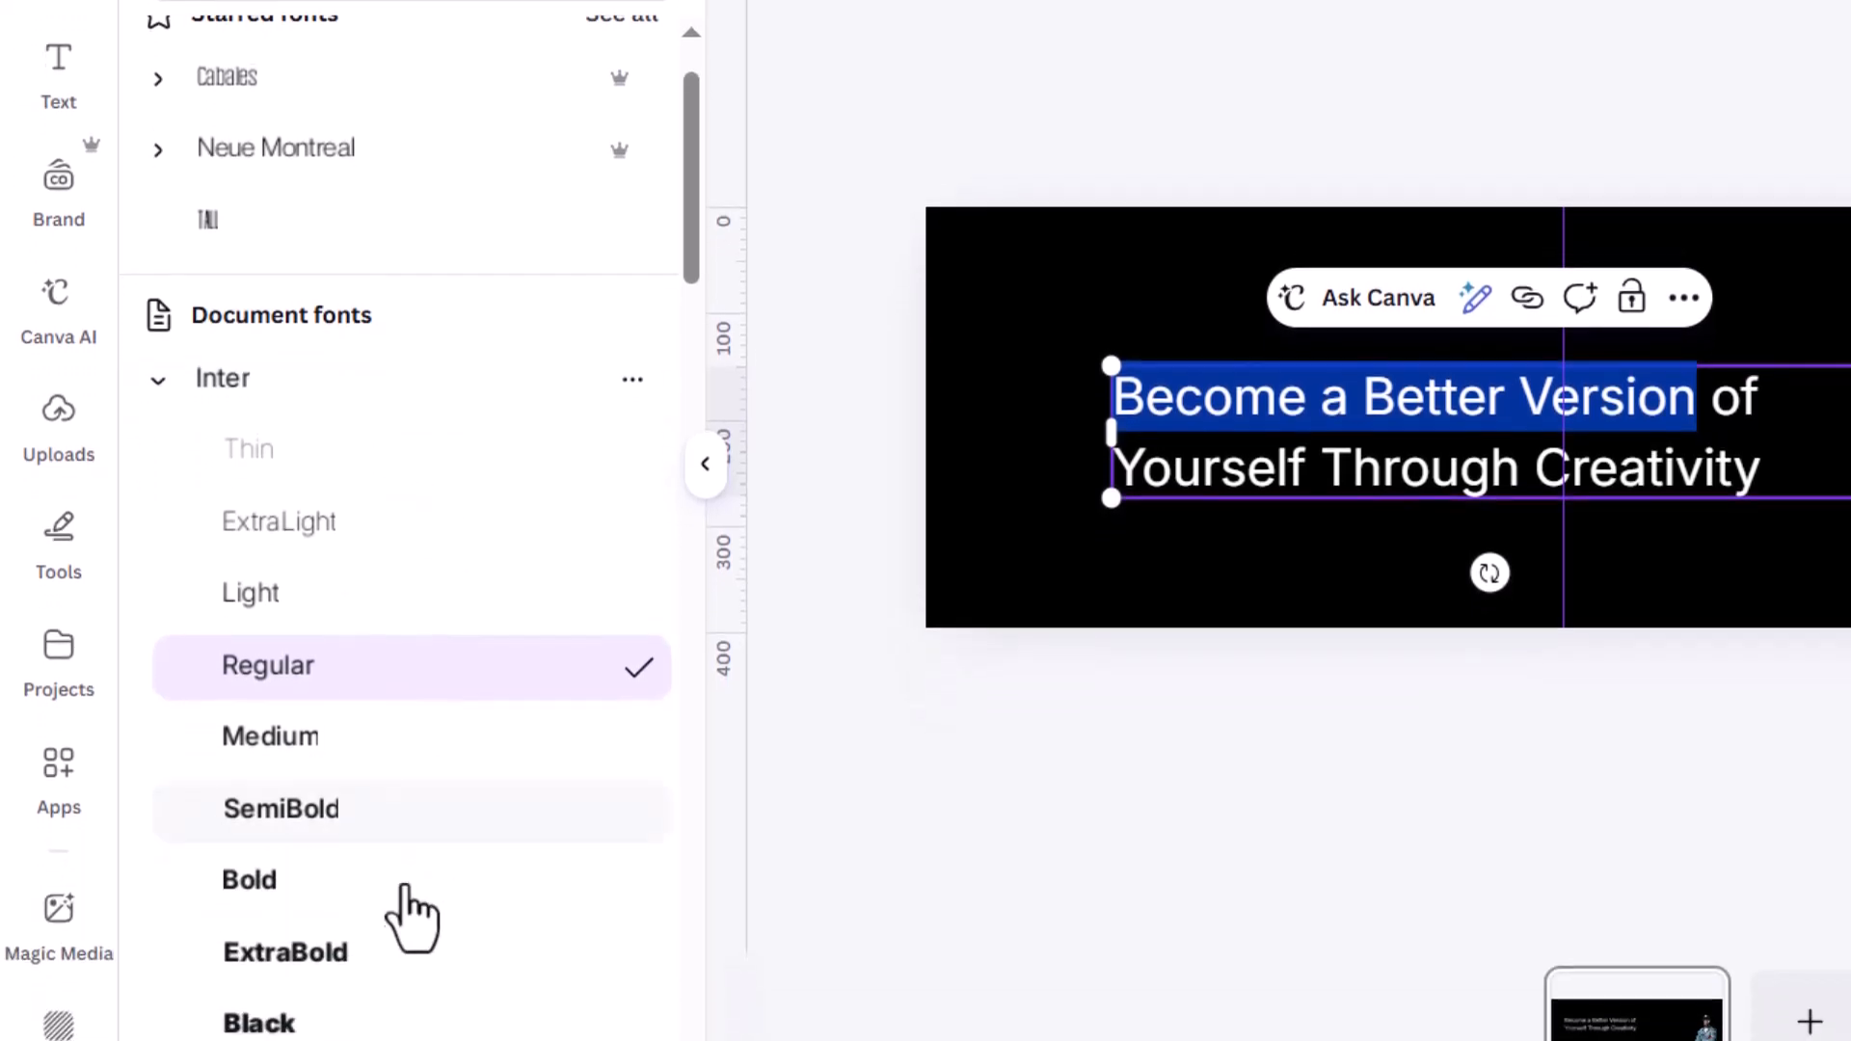
left_click(379, 974)
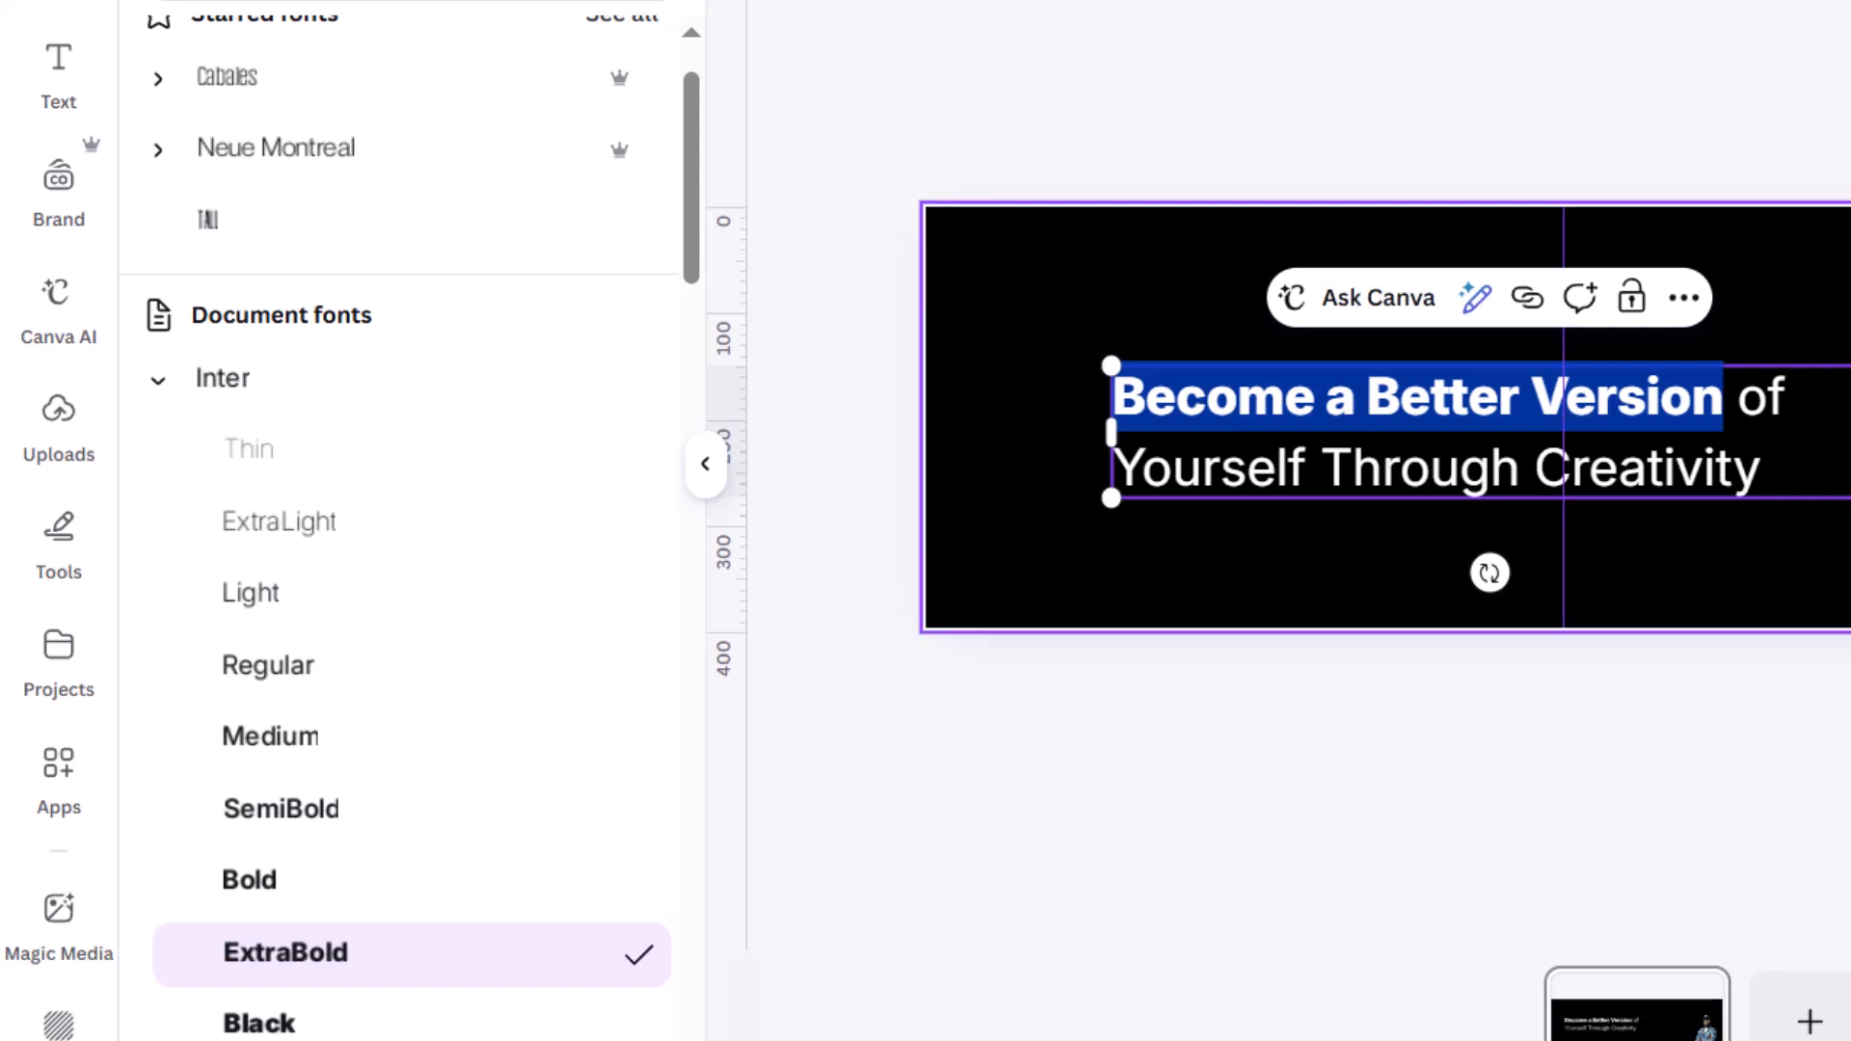
left_click(1829, 449)
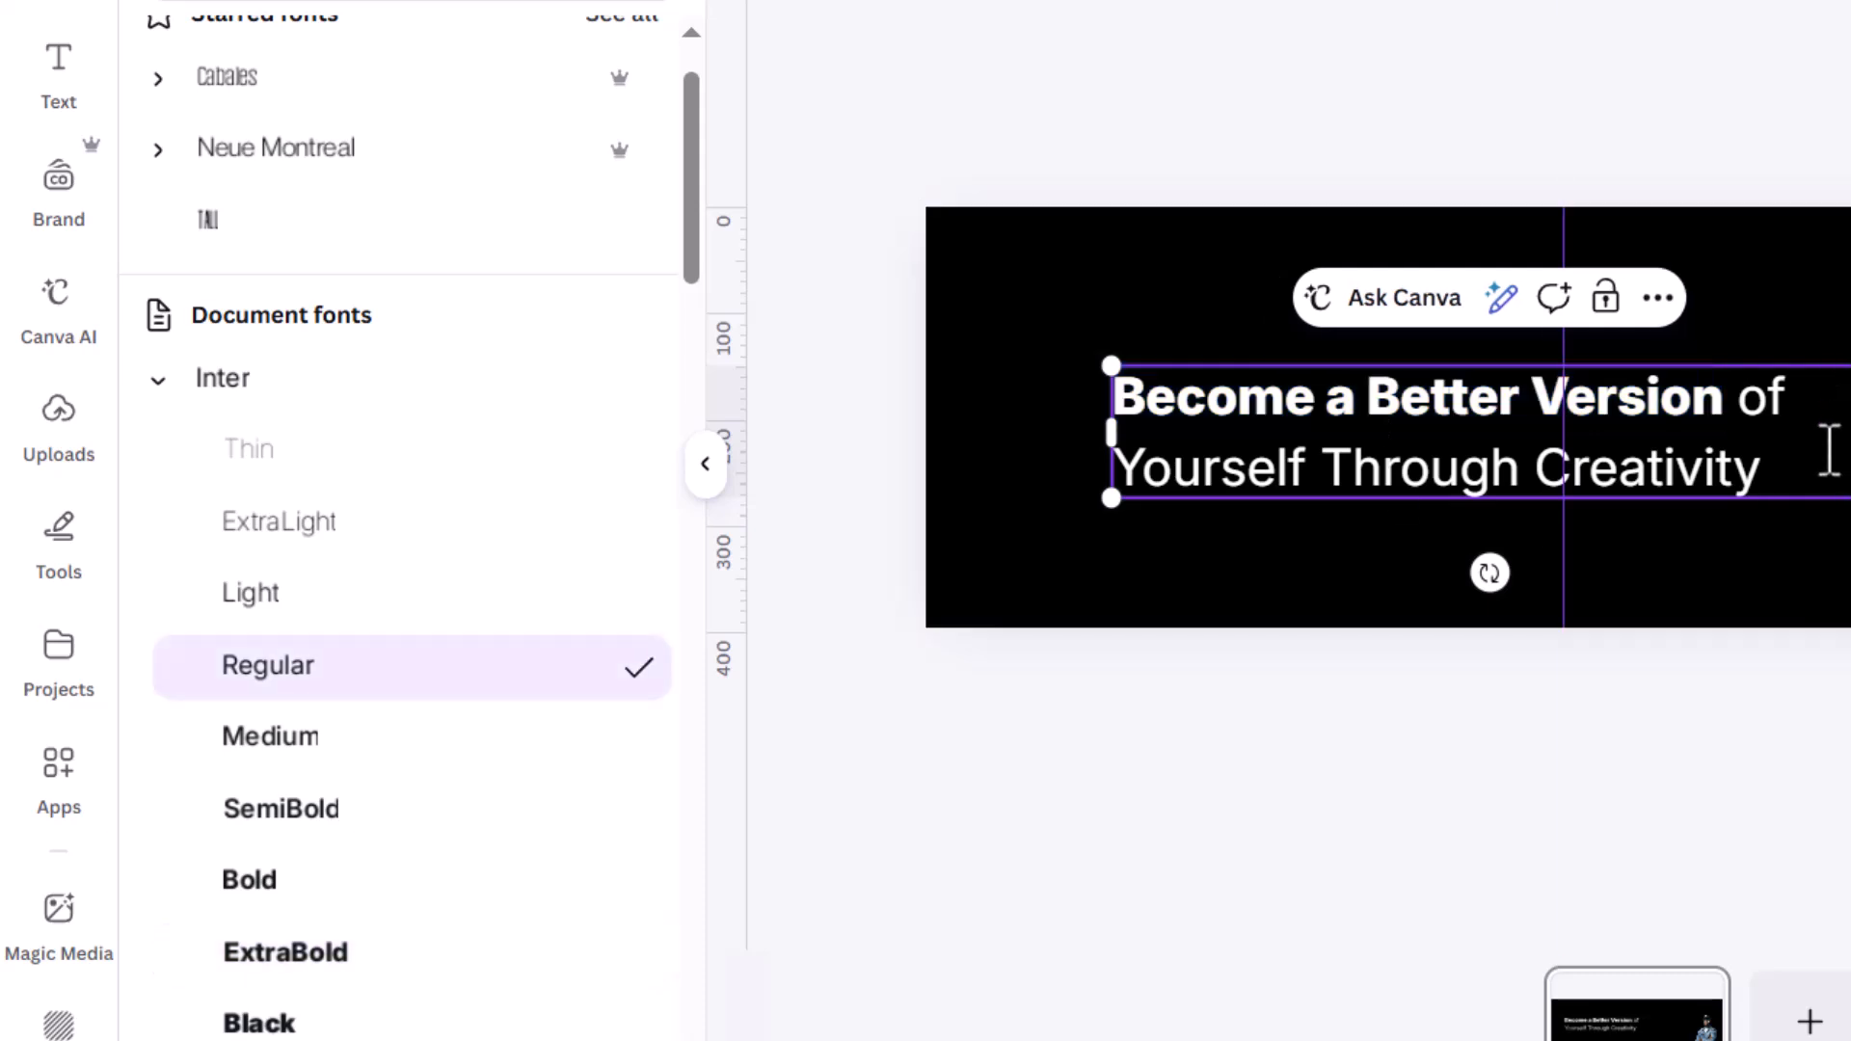
Step: Reduce the line spacing of the whole headline to 1.2
key("ctrl+a")
left_click(1346, 82)
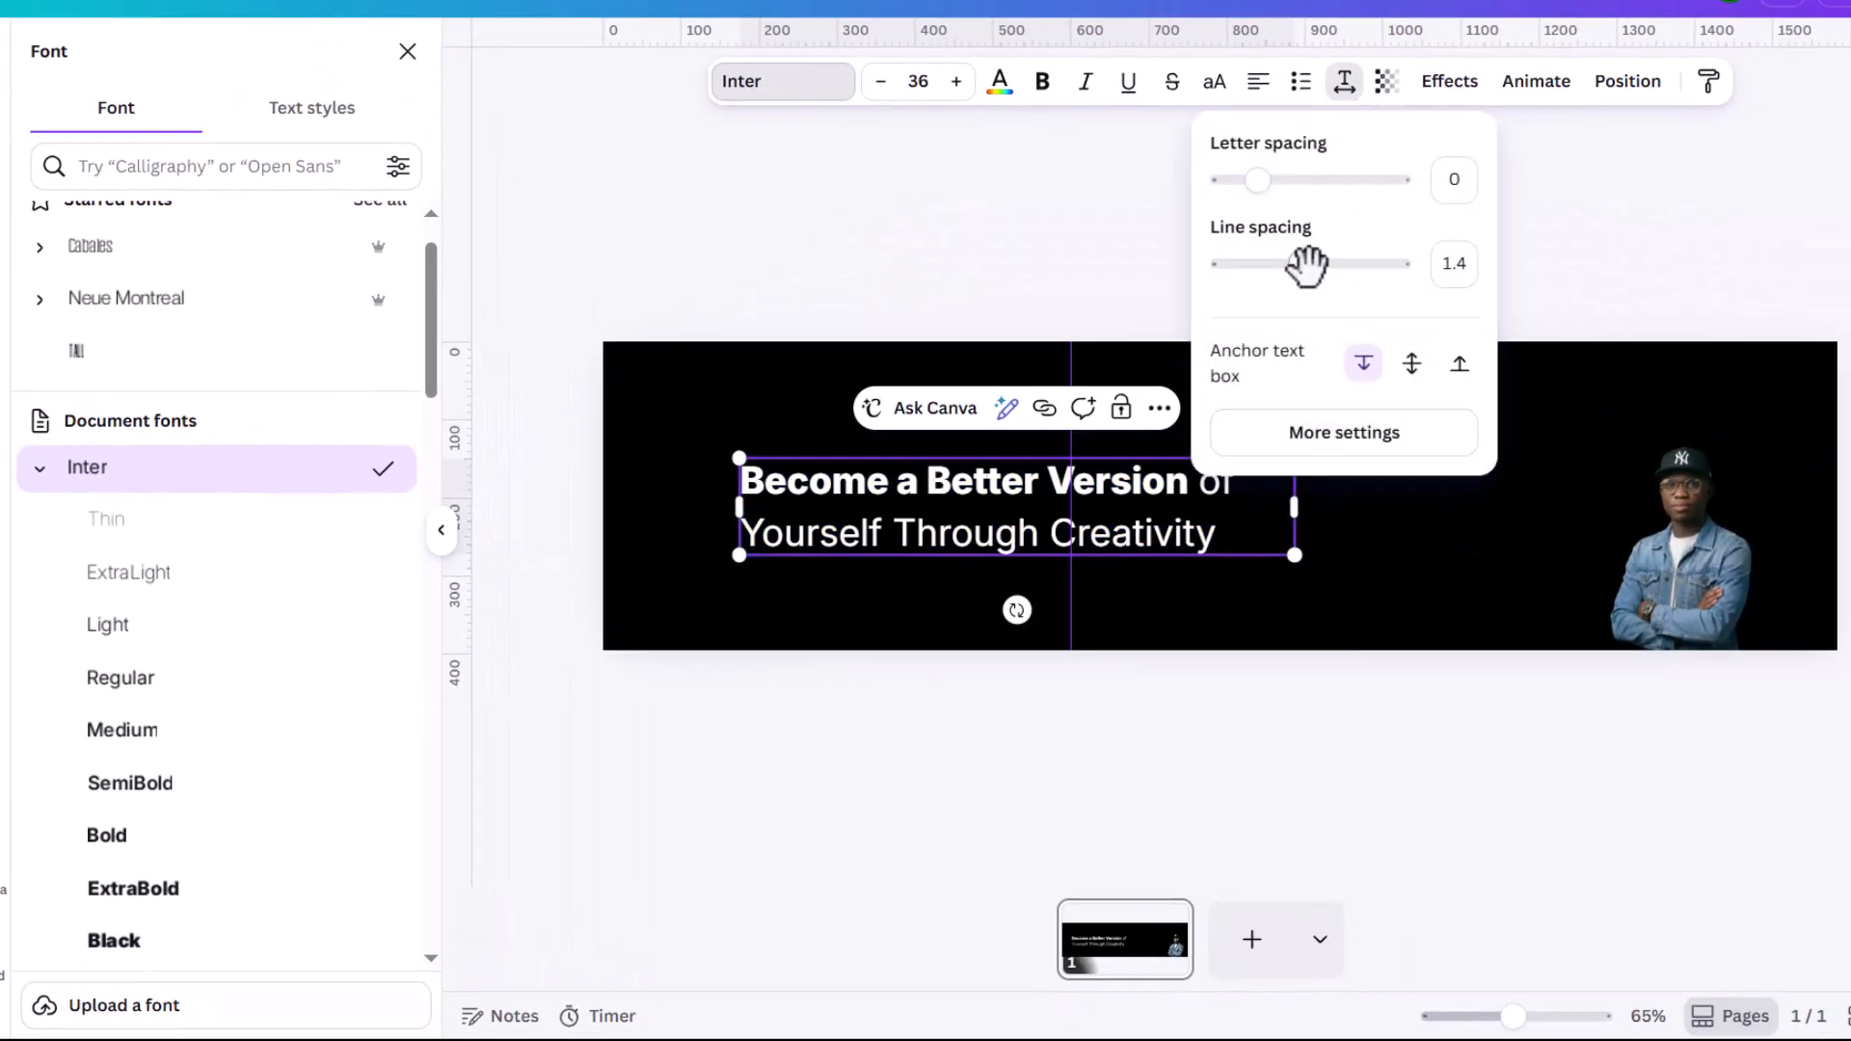
left_click_drag(1303, 266, 1283, 273)
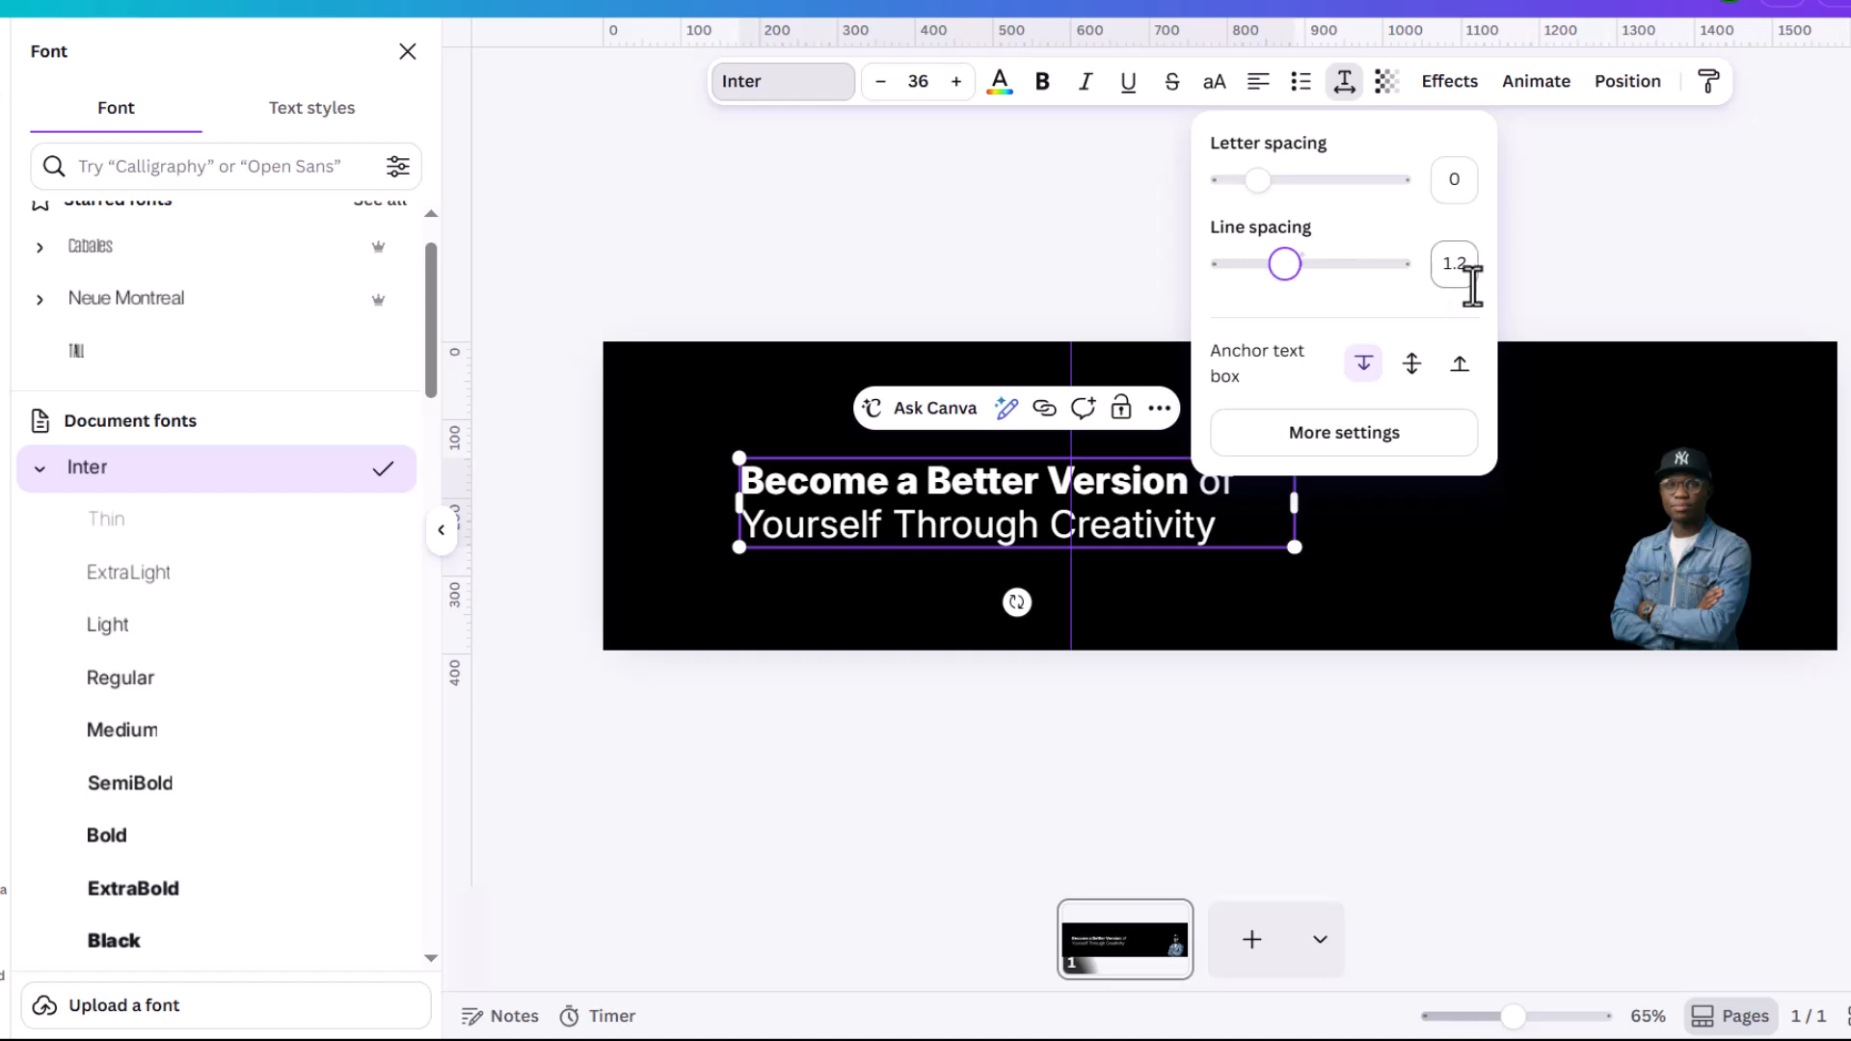
left_click(991, 298)
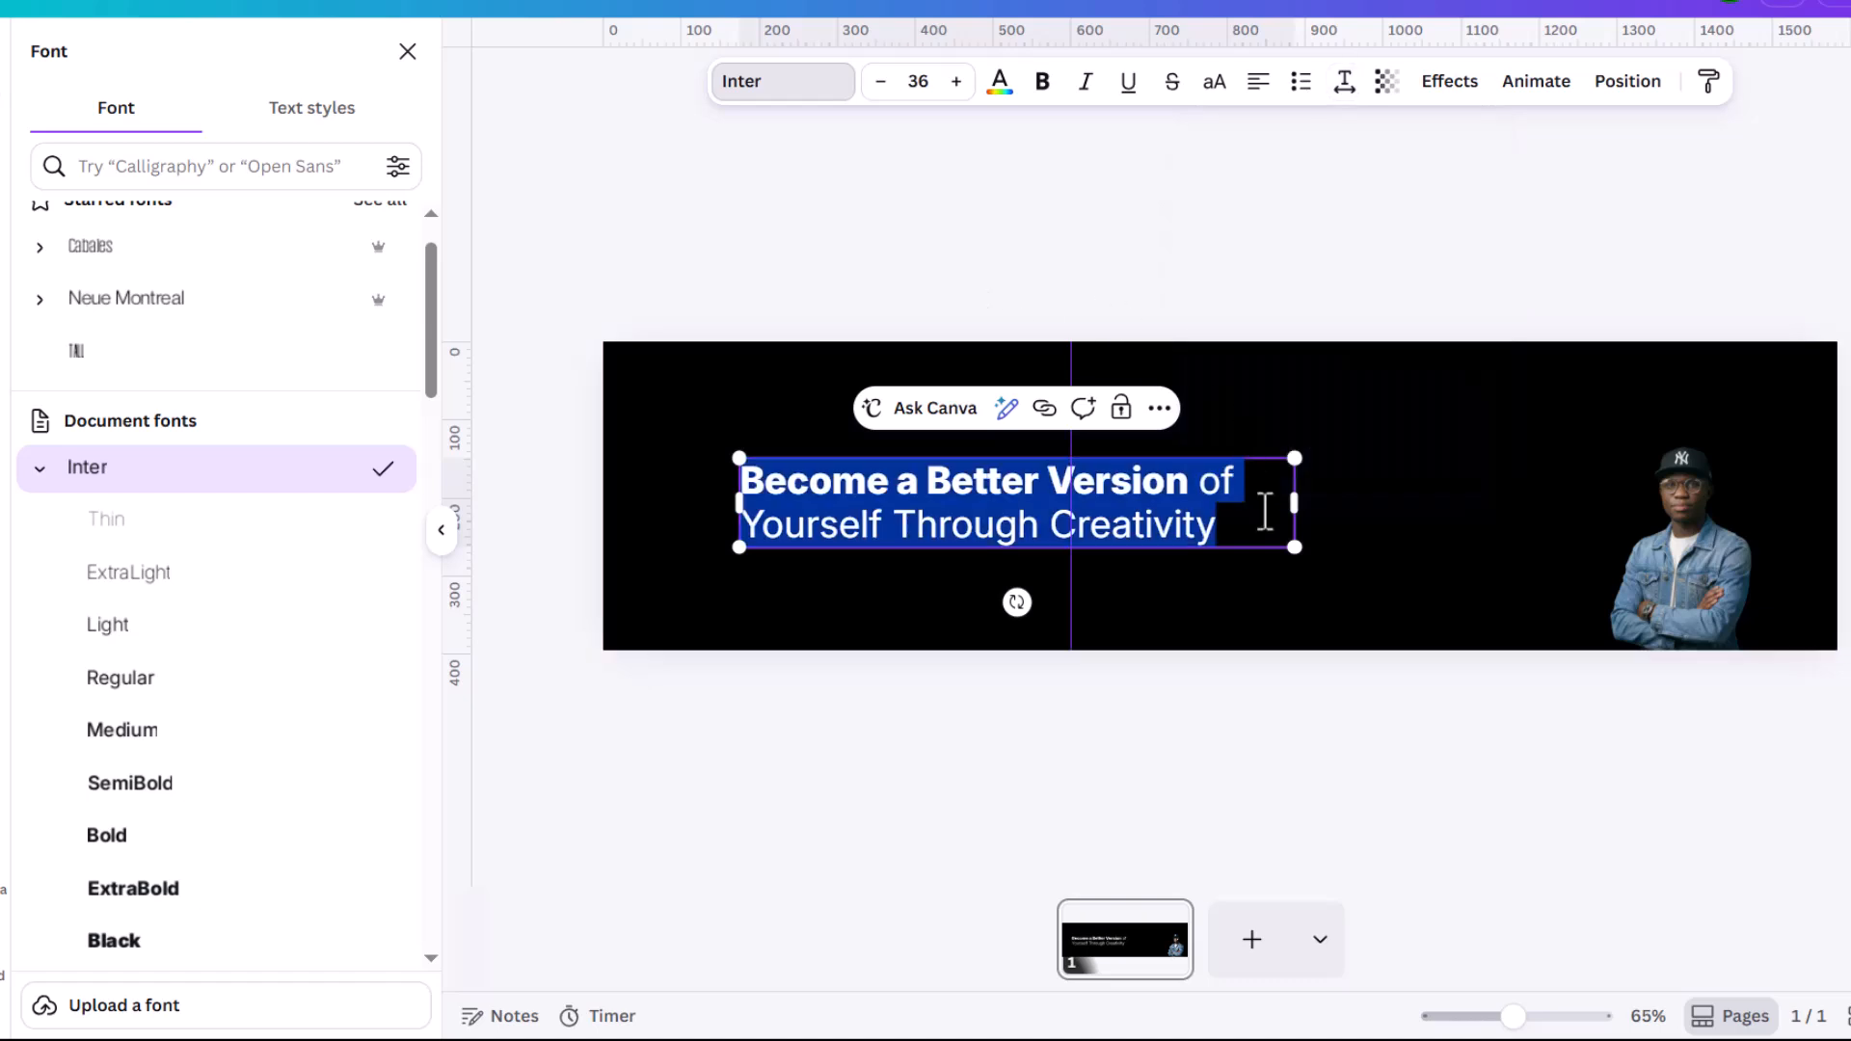
left_click(1298, 273)
left_click(1273, 269)
Step: Move the headline so its left edge sits on the vertical guide, and align it to the vertical middle of the page
left_click(1153, 492)
left_click_drag(1152, 492, 1469, 465)
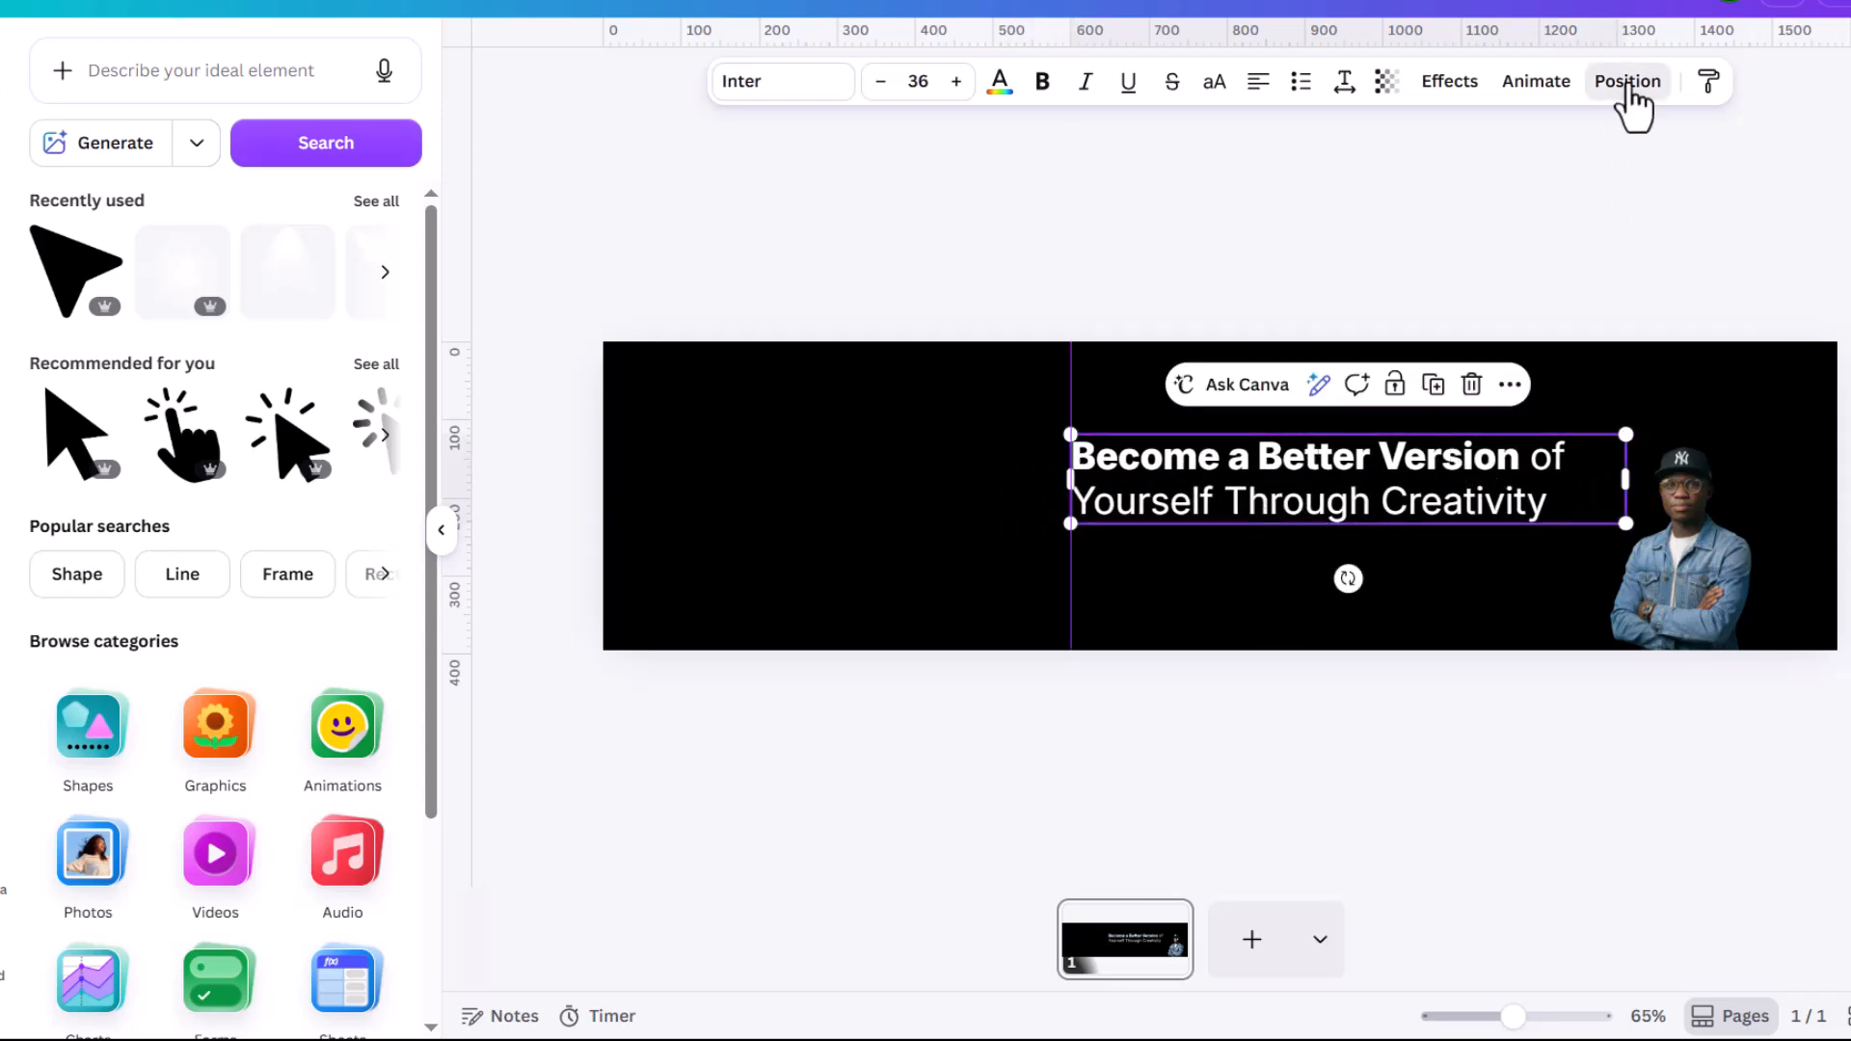
left_click(1628, 83)
left_click(114, 408)
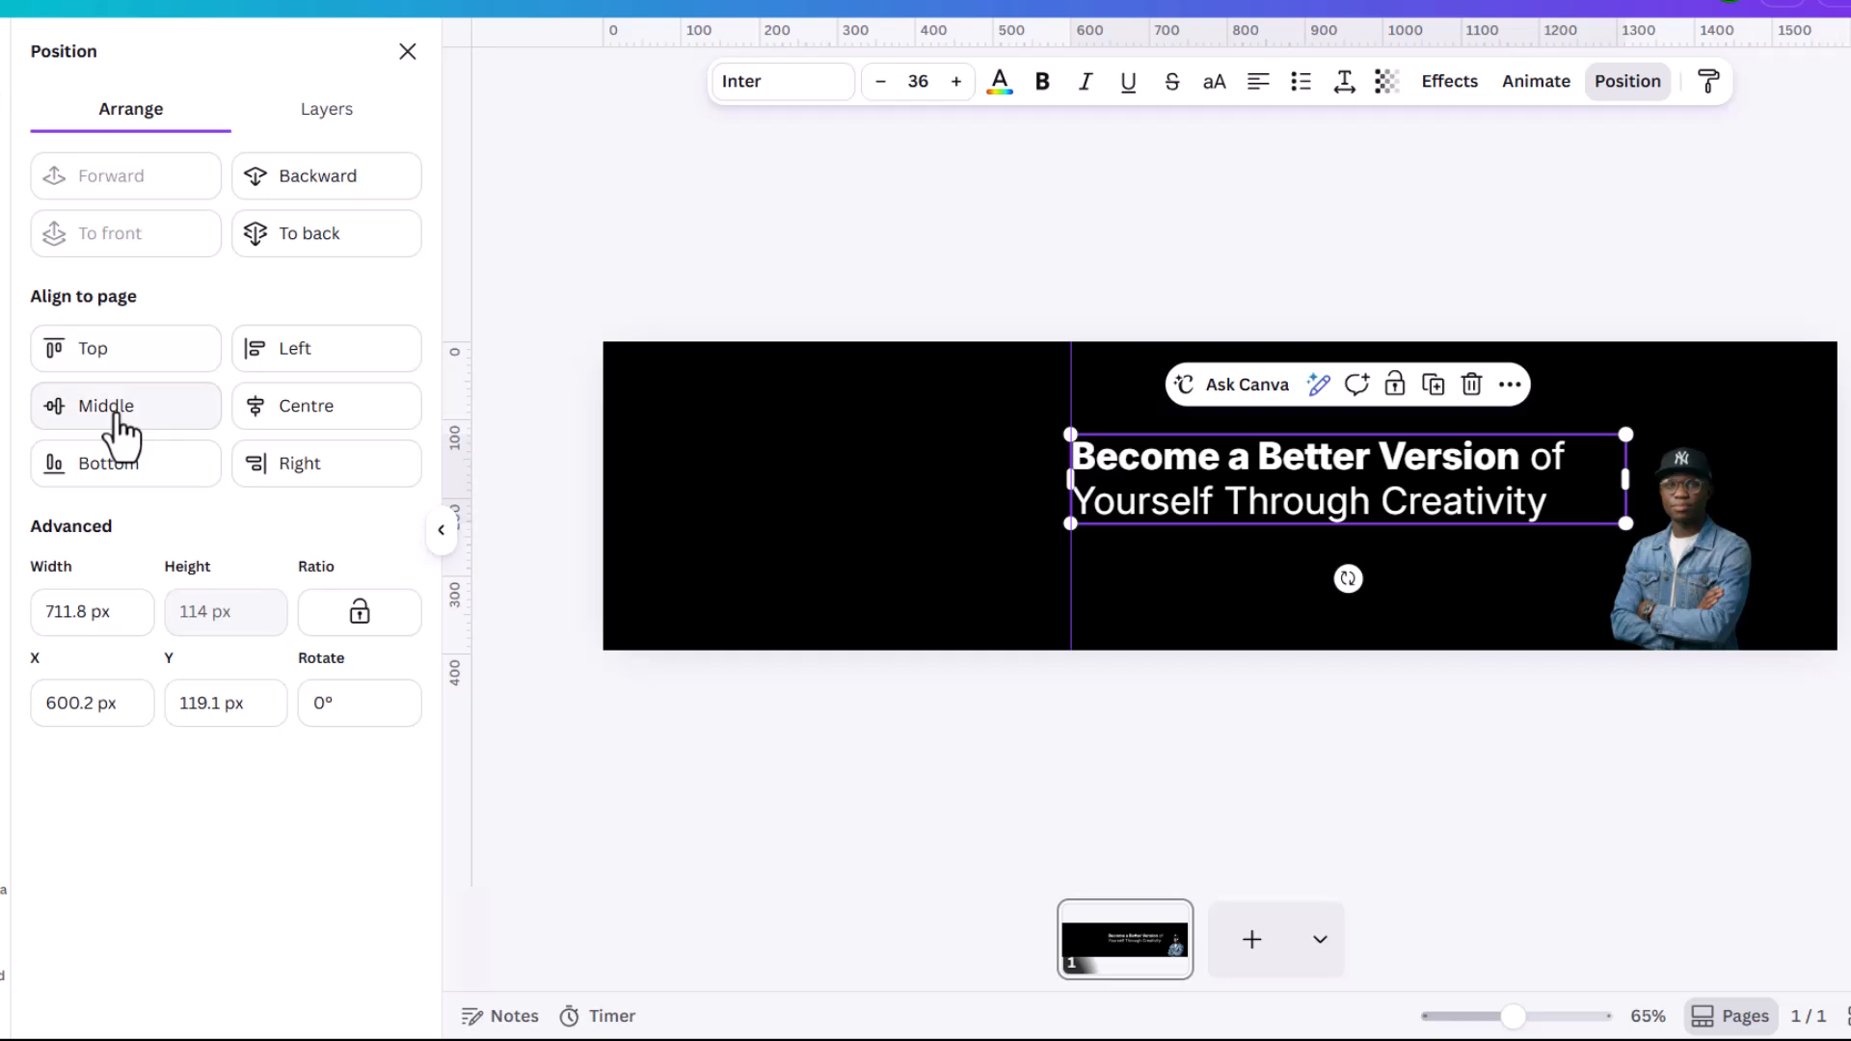
left_click(1462, 268)
Step: Nudge the headline up very slightly from the banner's vertical middle
left_click(1393, 525)
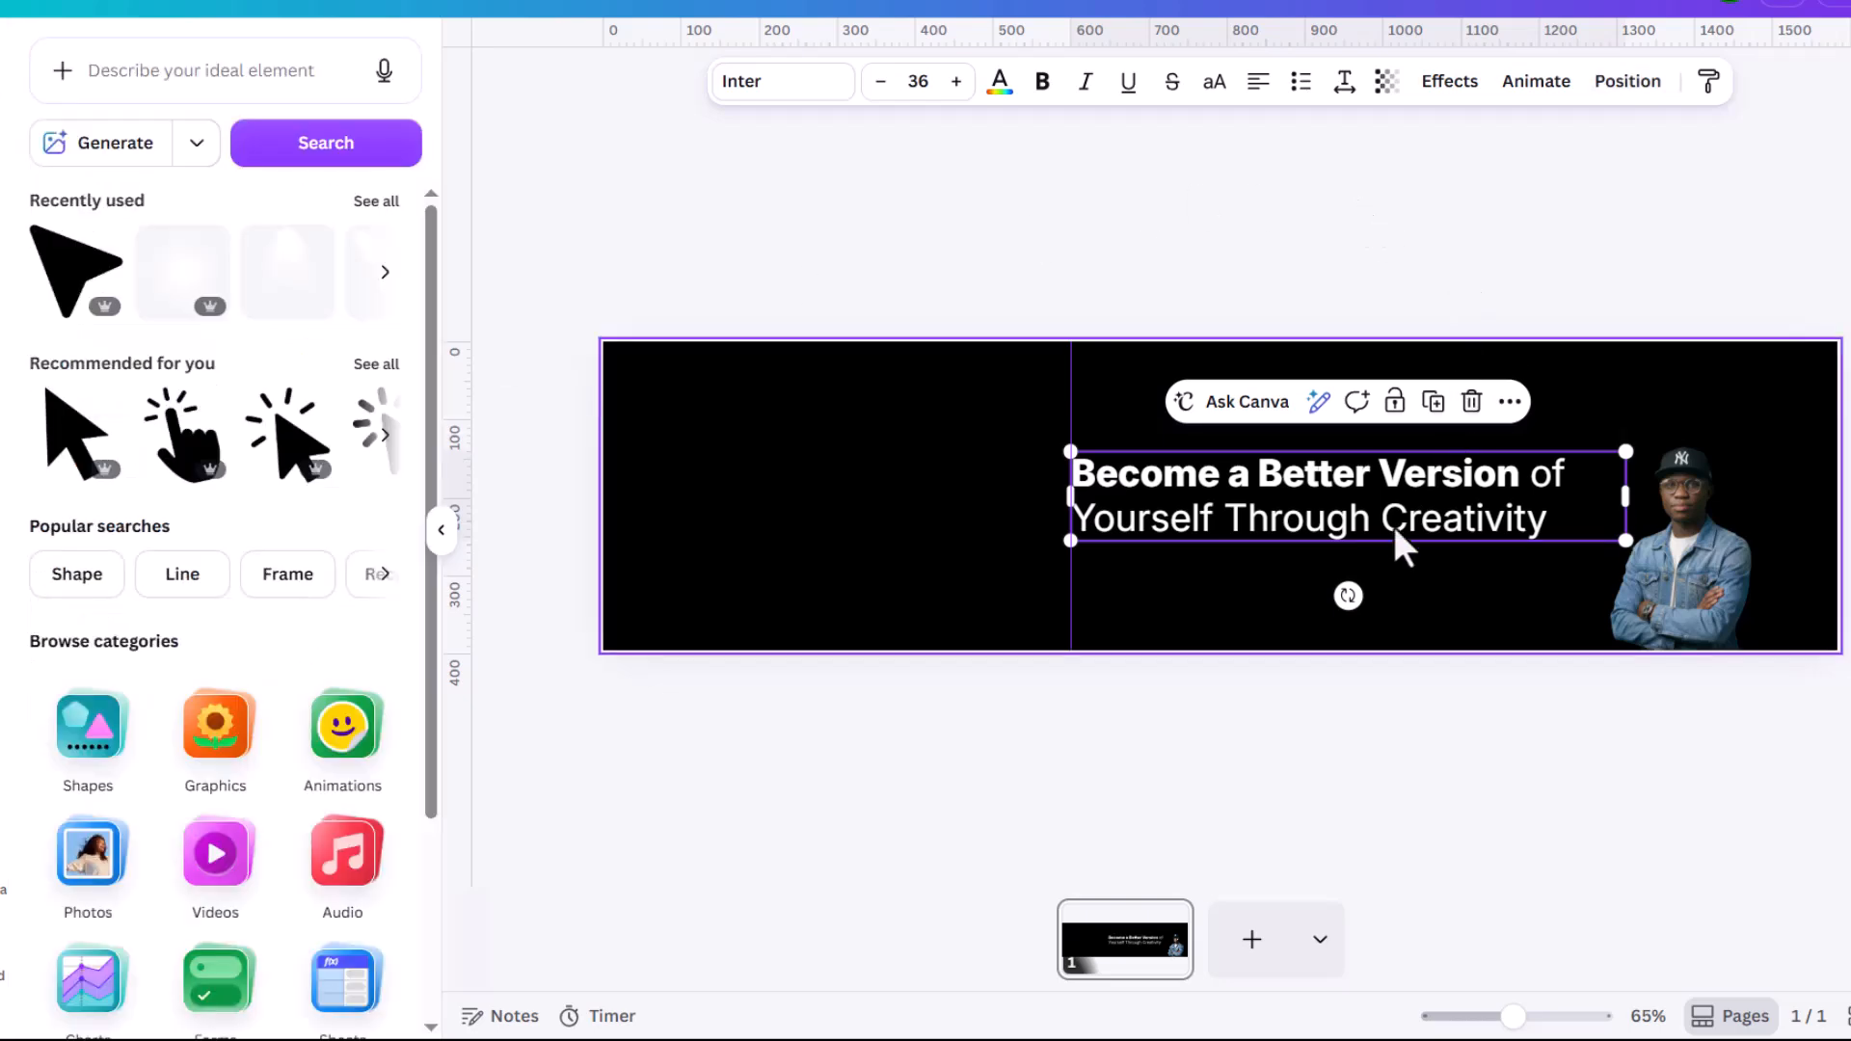
left_click(1464, 227)
left_click(1406, 507)
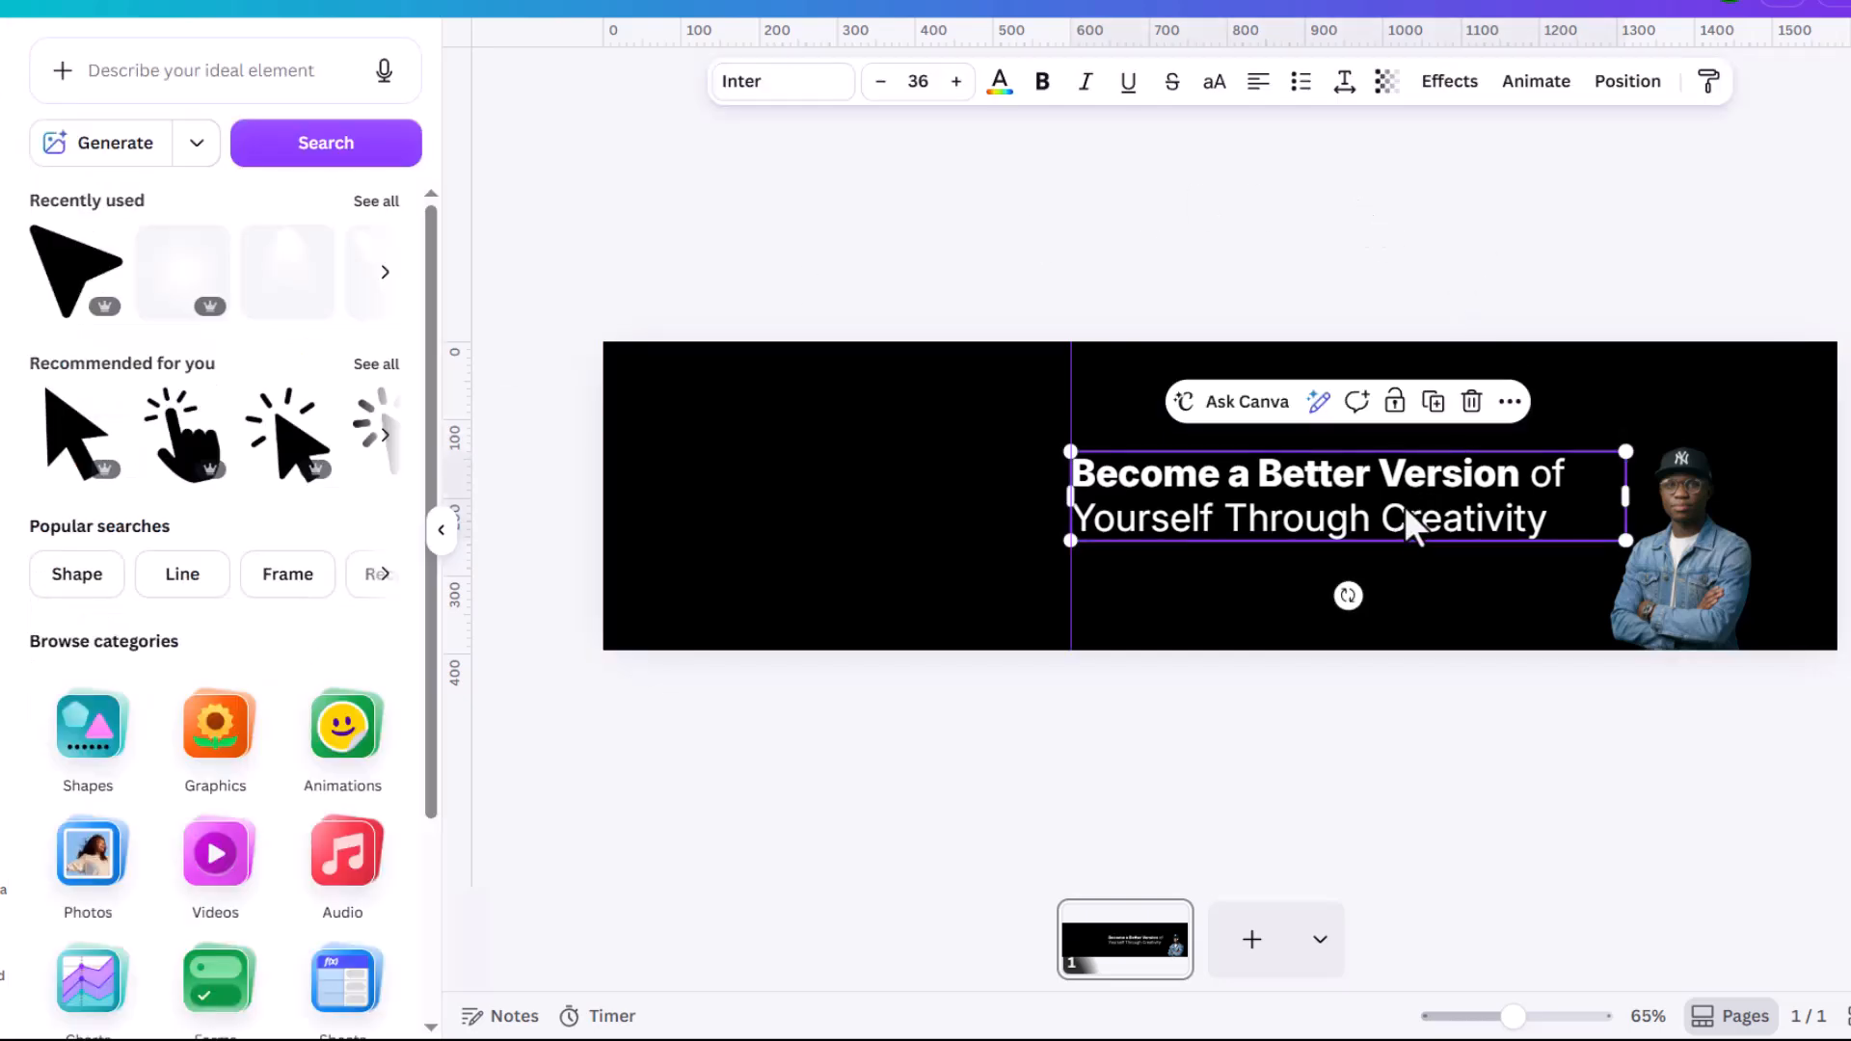
key("Up")
key("Up")
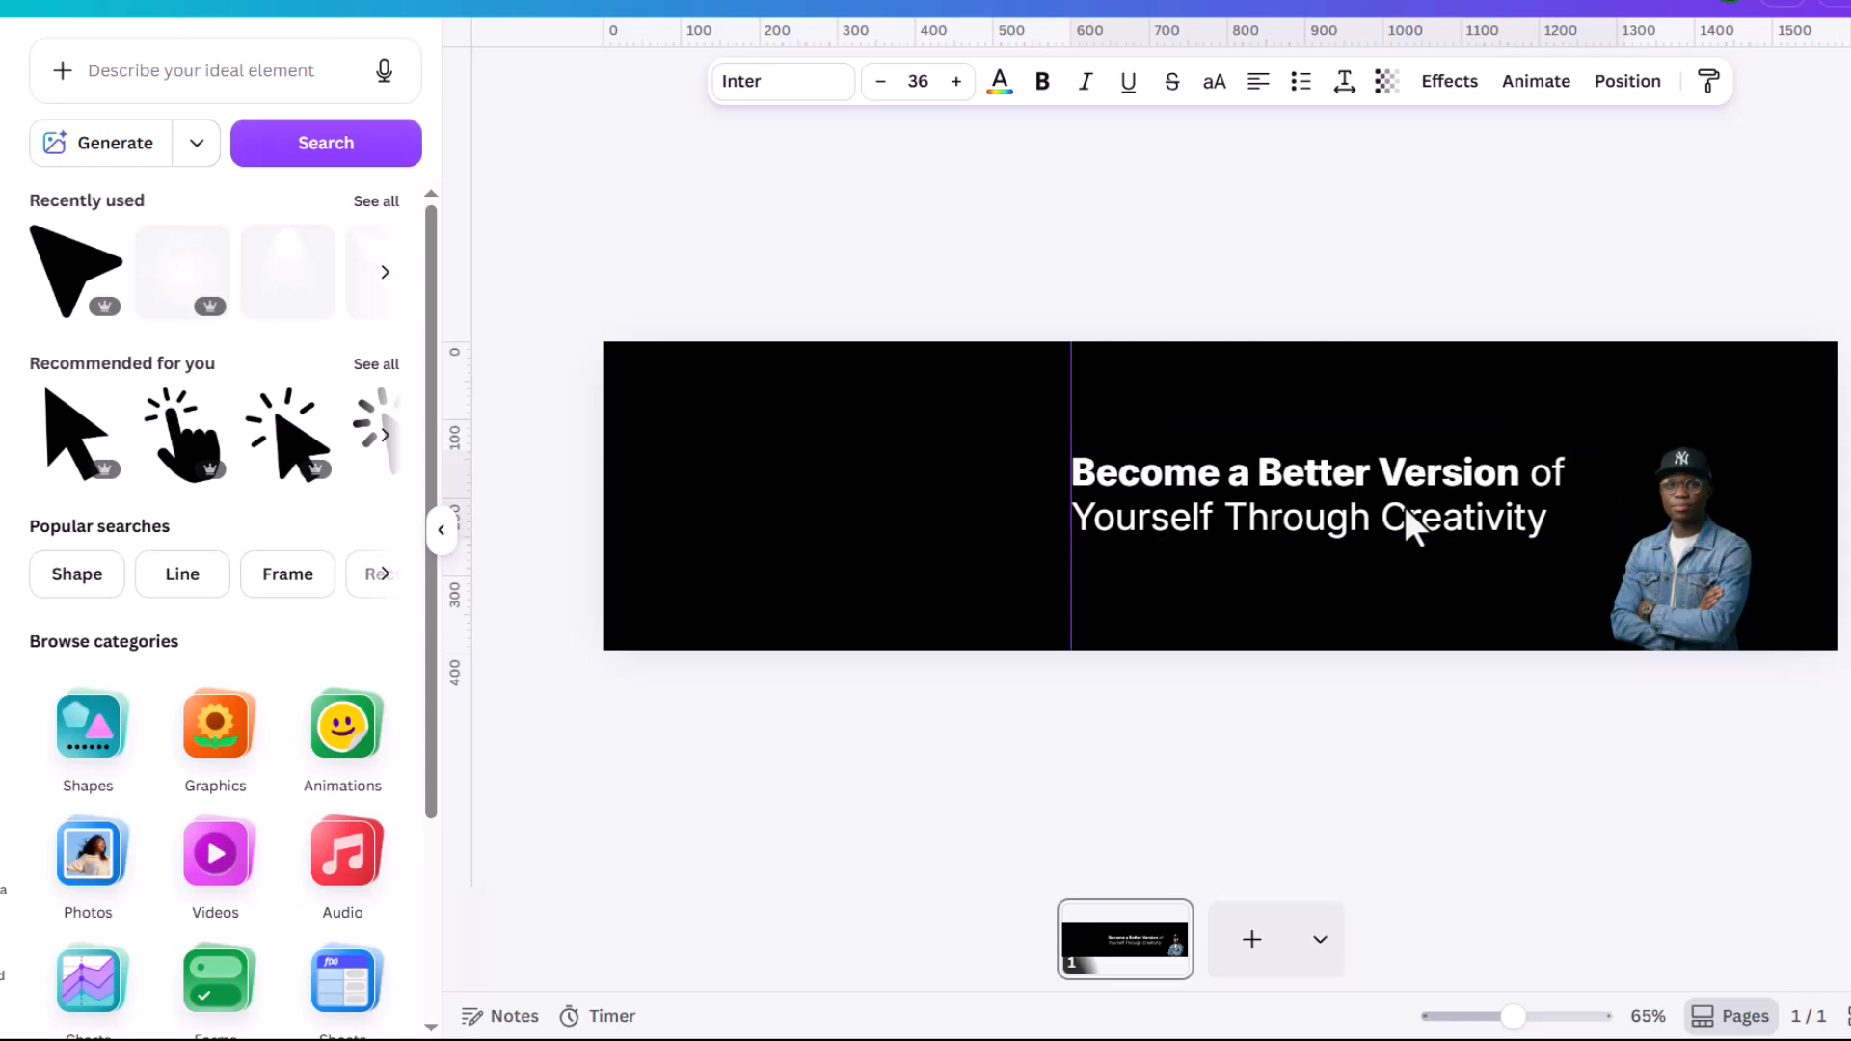
Step: Tighten the letter spacing of the whole headline to -20
left_click(1345, 494)
key("ctrl+a")
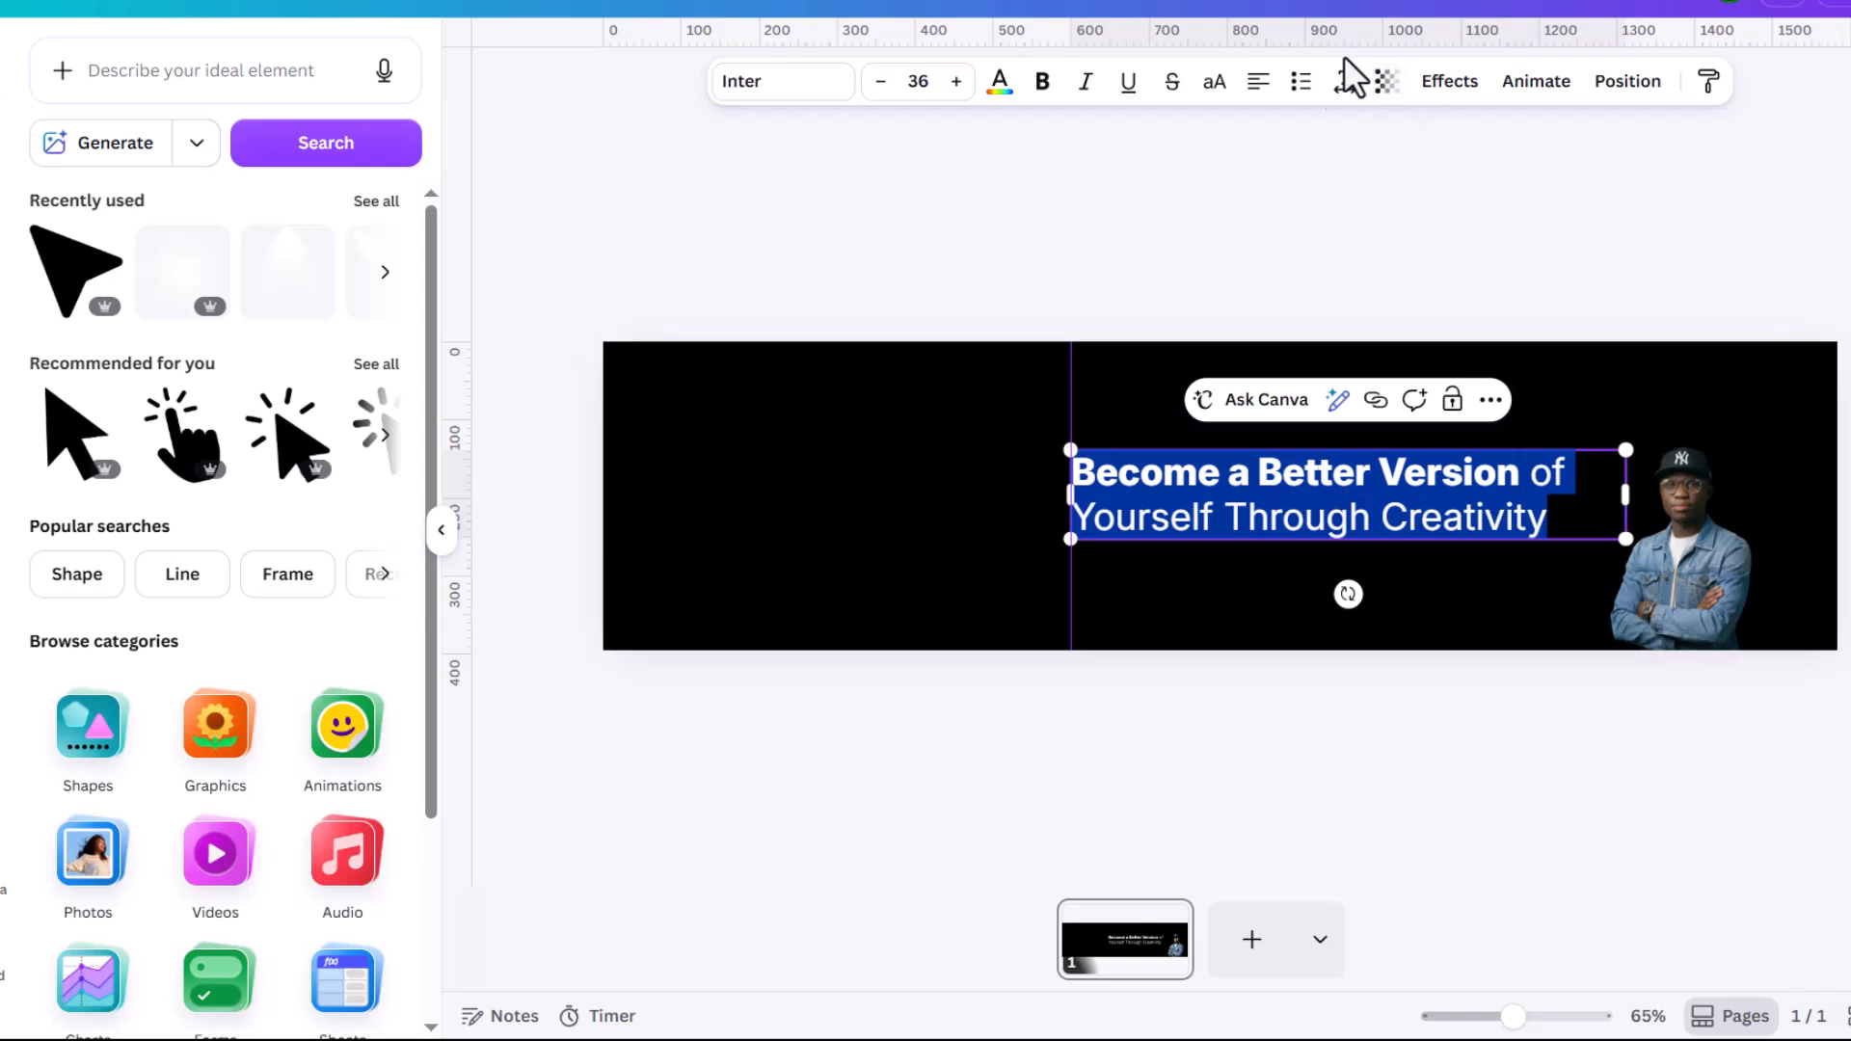
left_click(1345, 83)
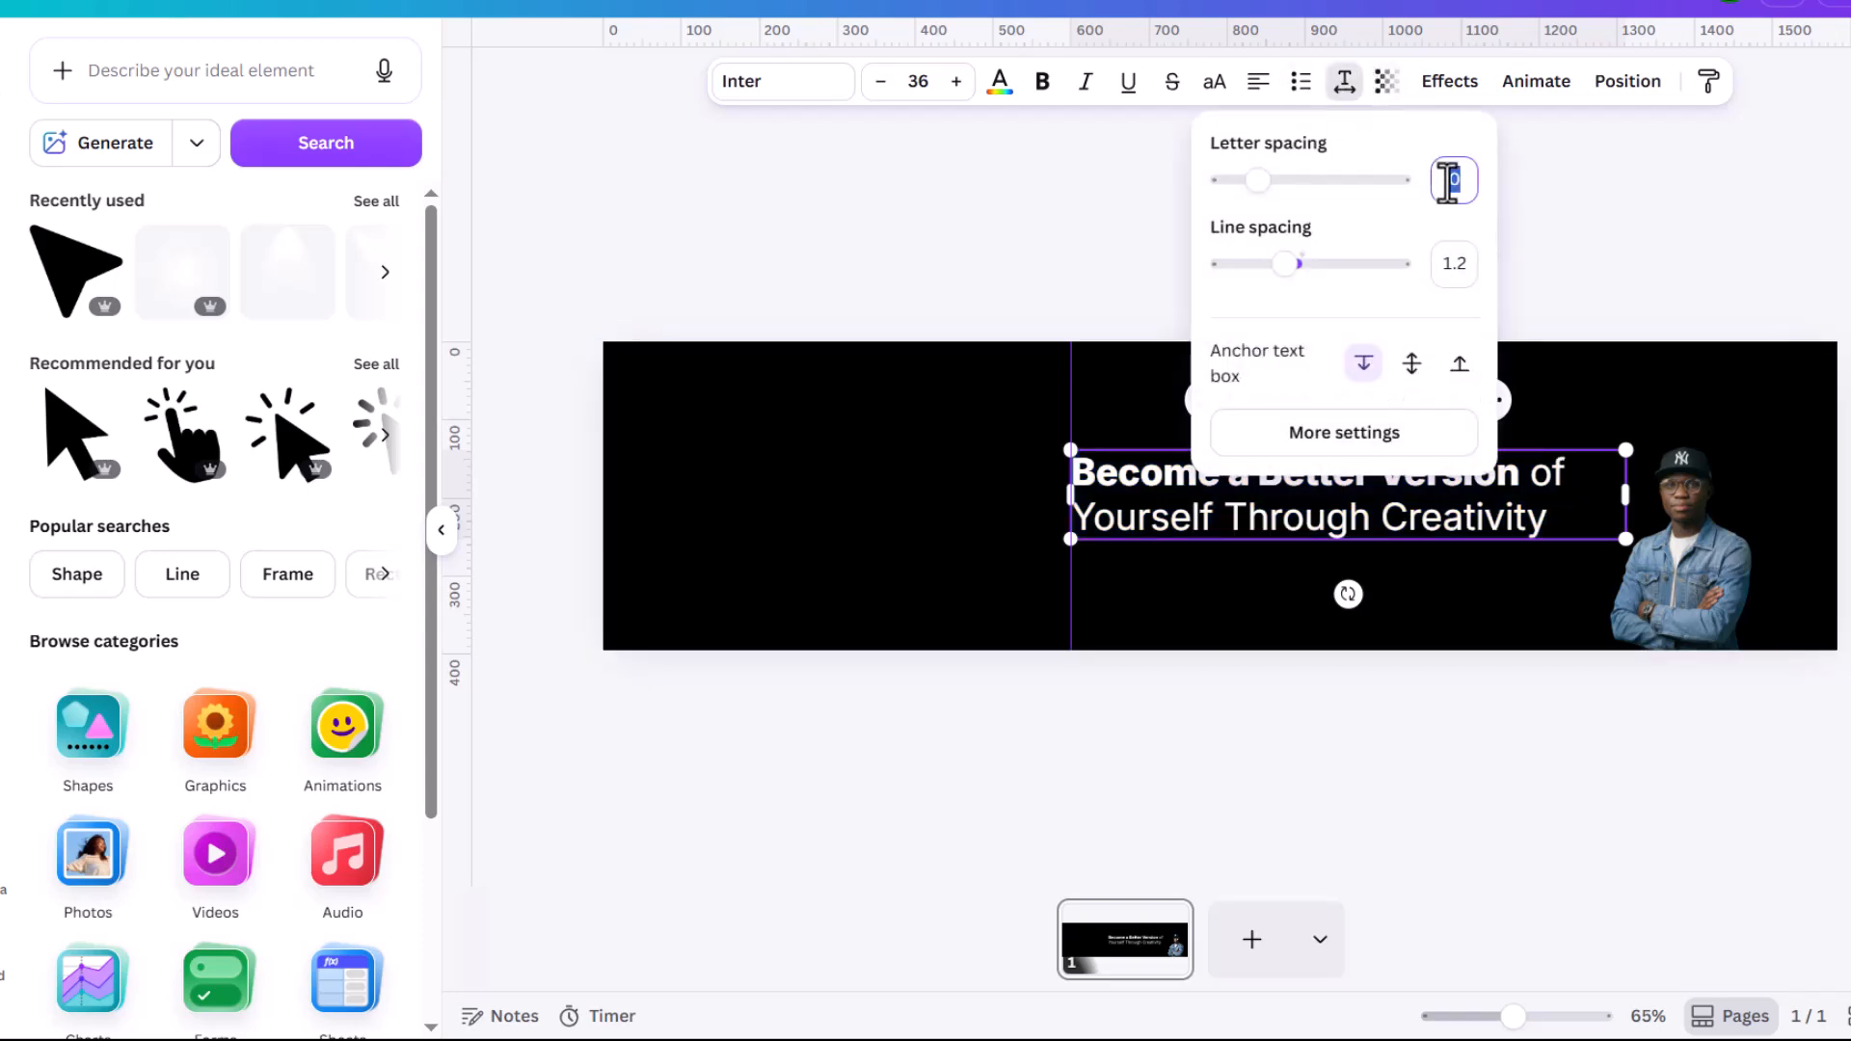
key("Return")
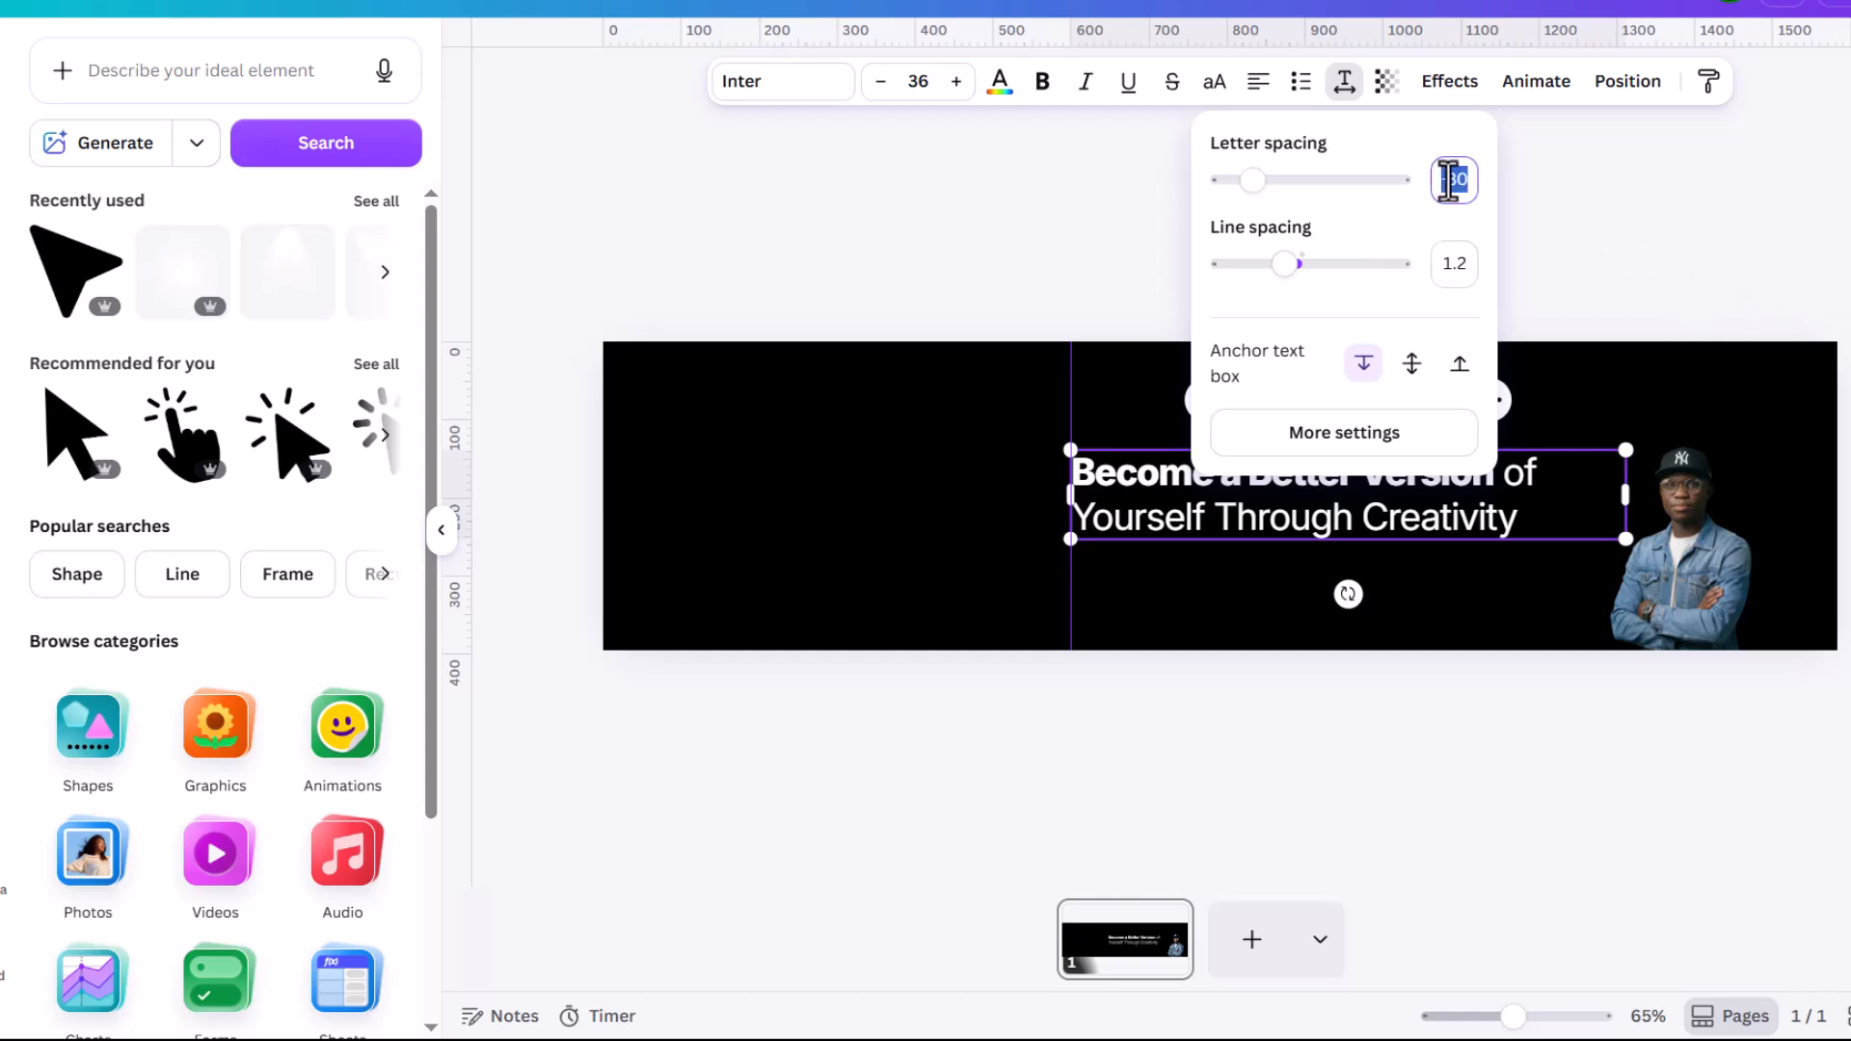
key("Return")
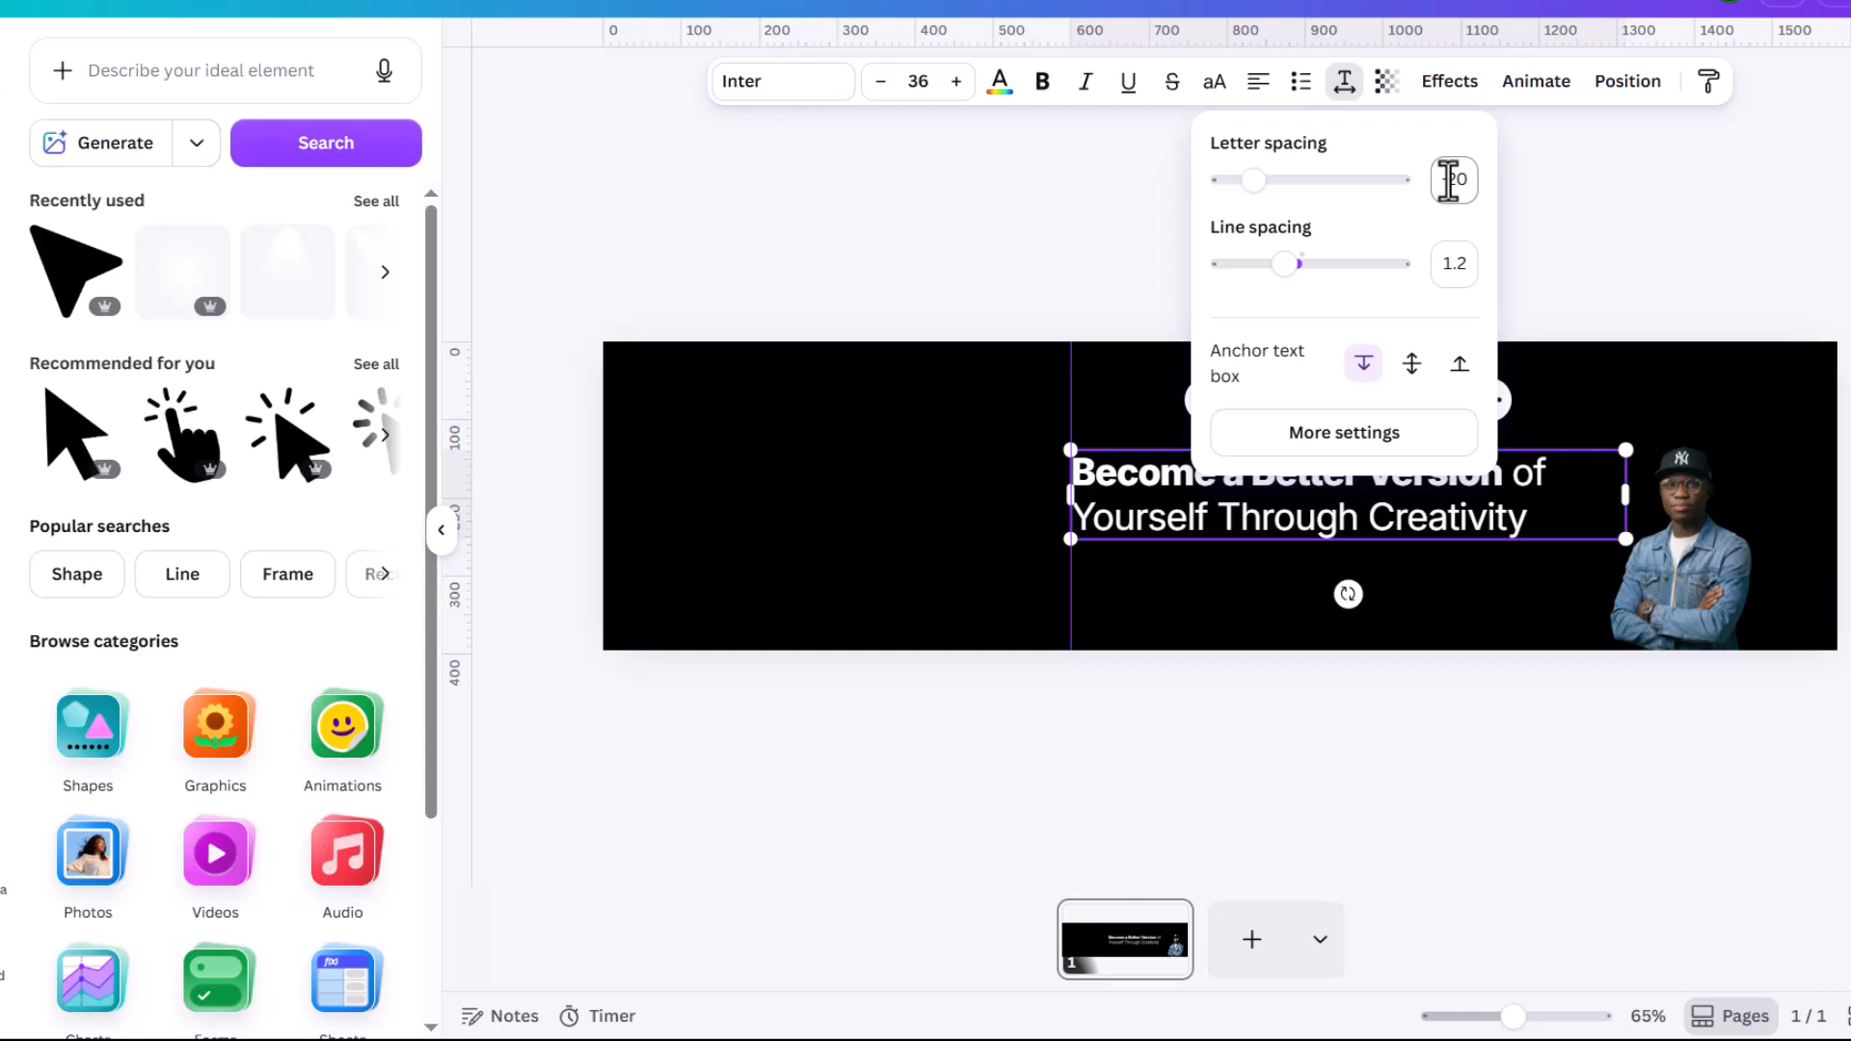
left_click(1742, 183)
left_click(1568, 252)
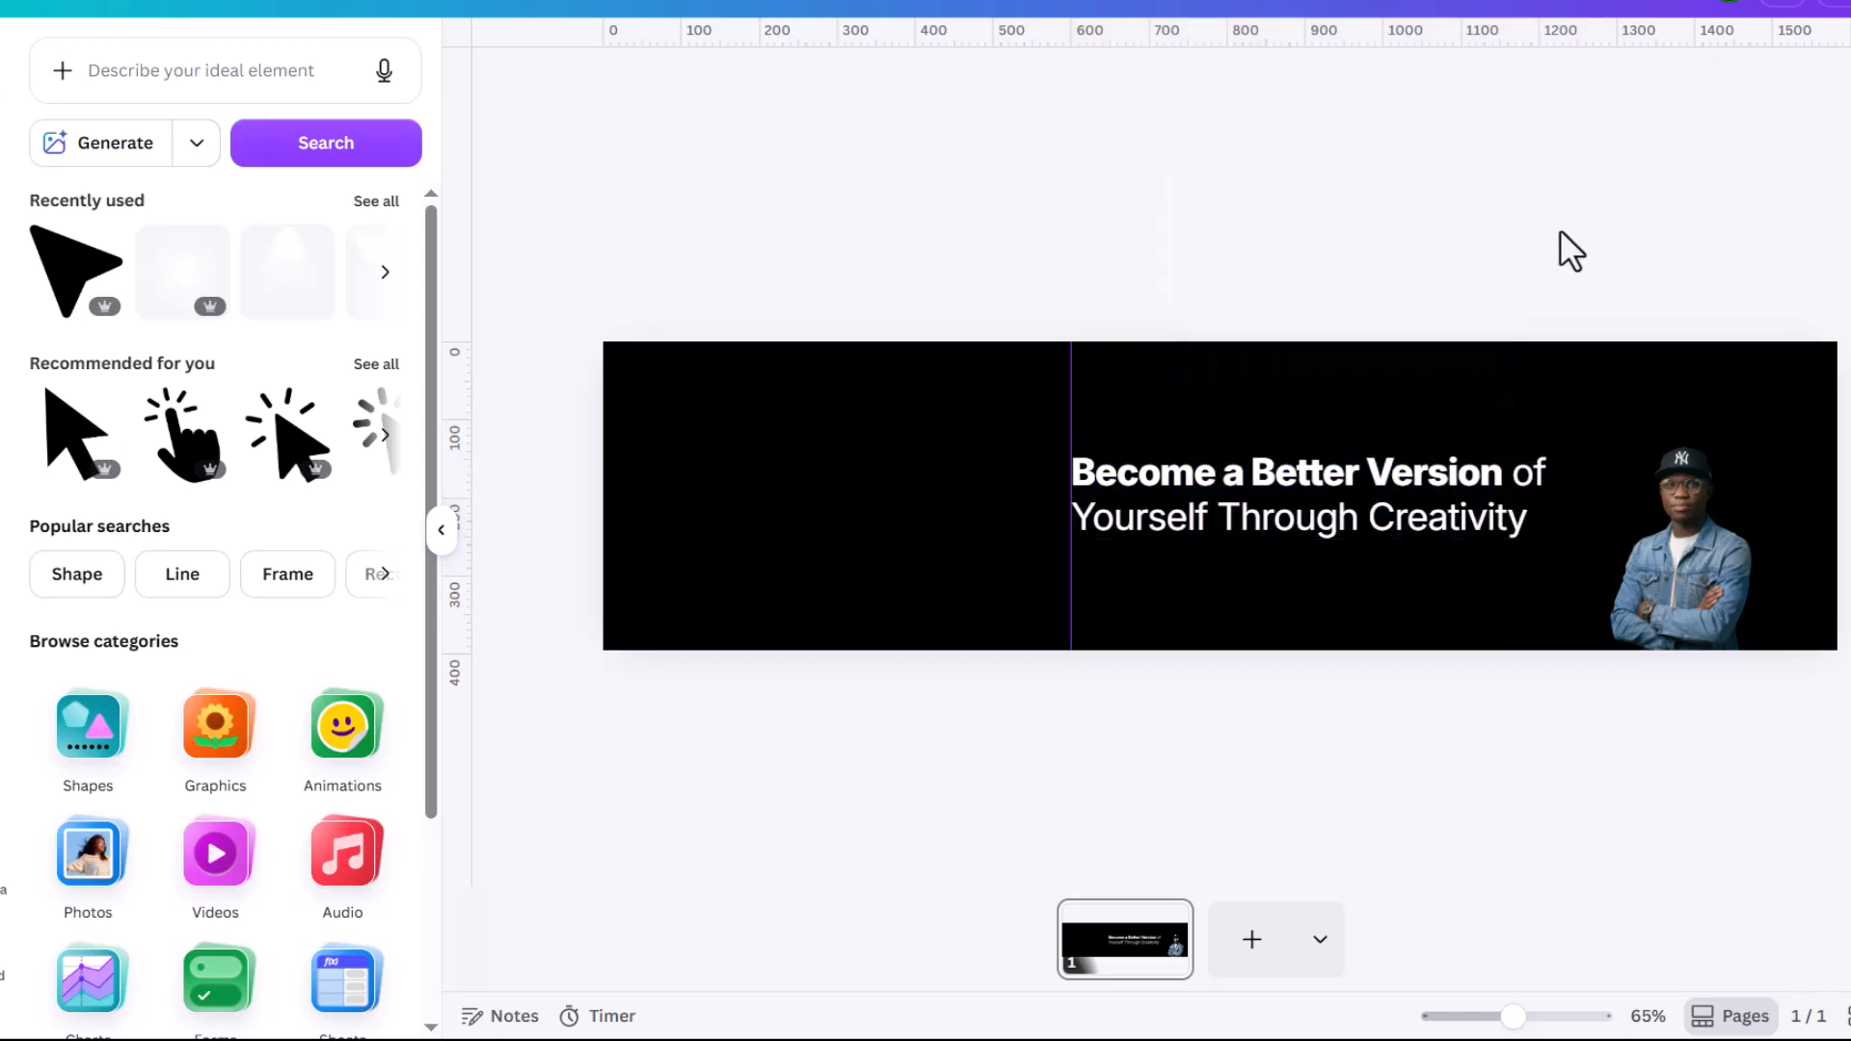
Step: Move the portrait slightly right, away from the headline
left_click(1727, 608)
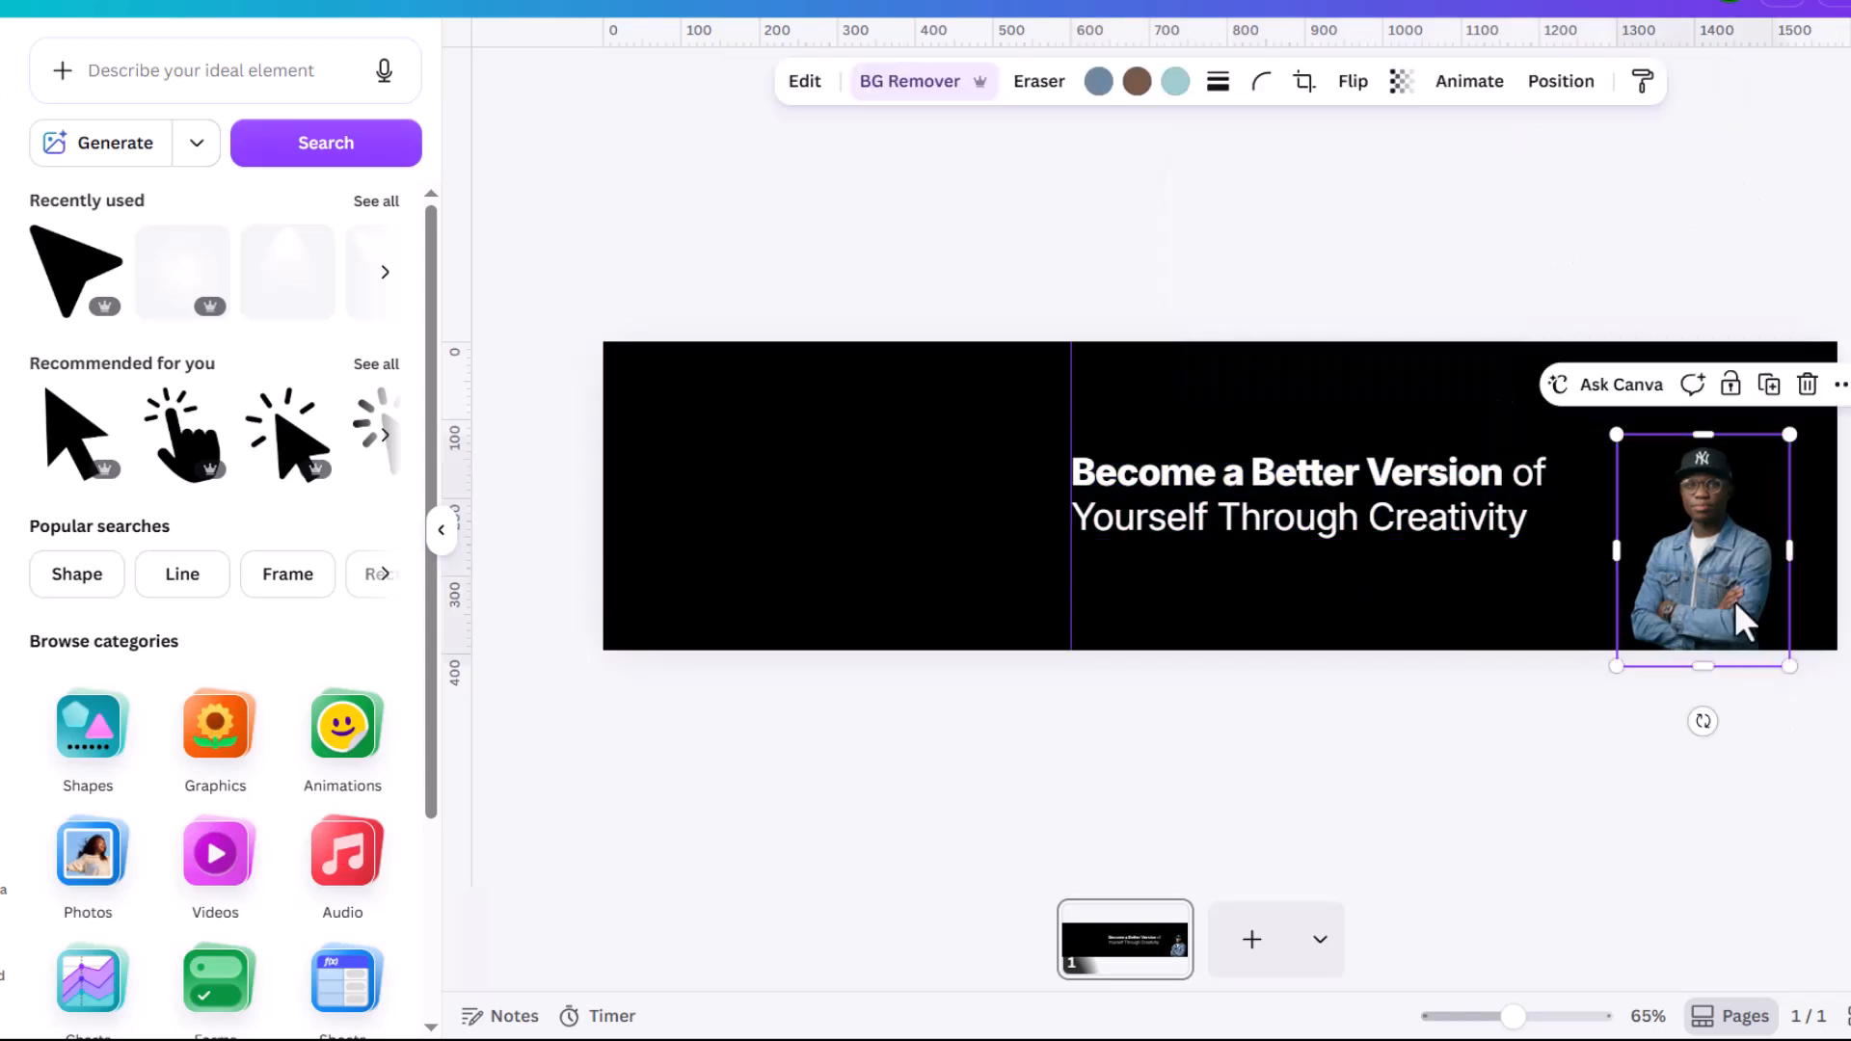
left_click(1591, 273)
Step: Add a small wide rectangle just above the start of the headline and set its corner rounding to 86
scroll(1362, 497, "up", 3)
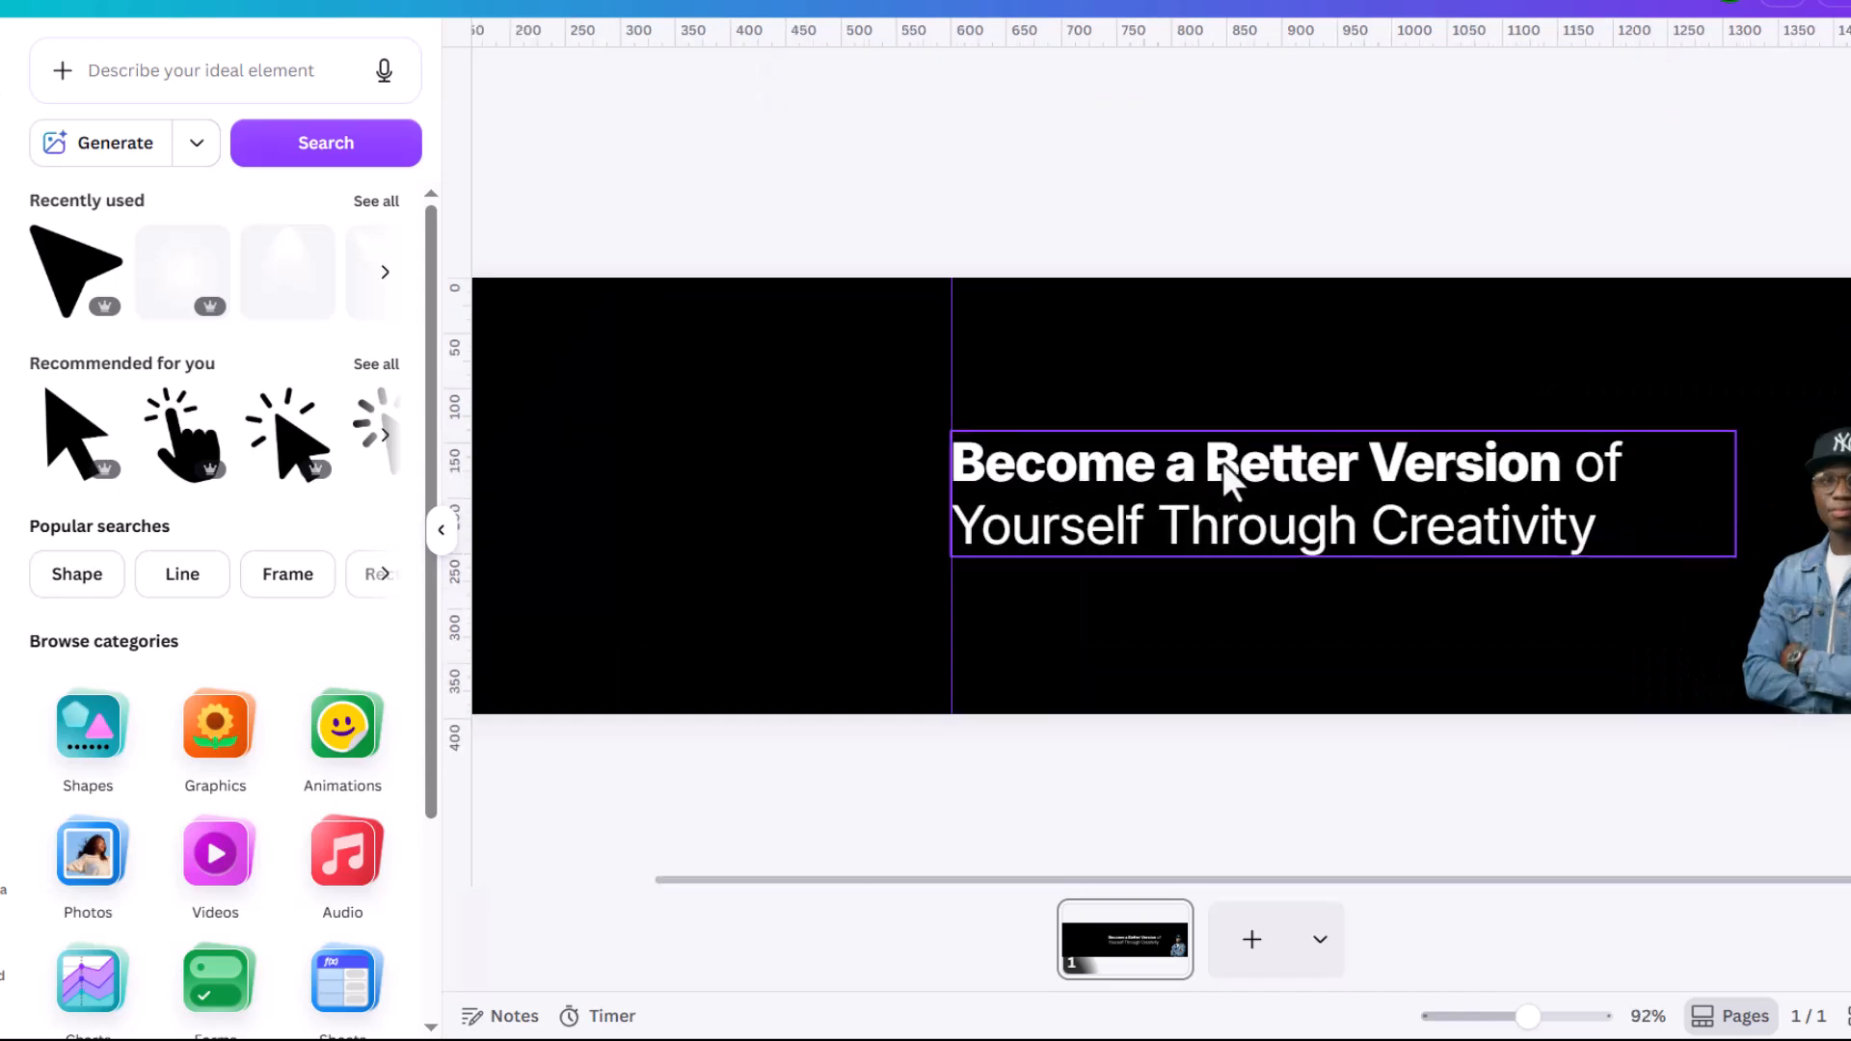
key("r")
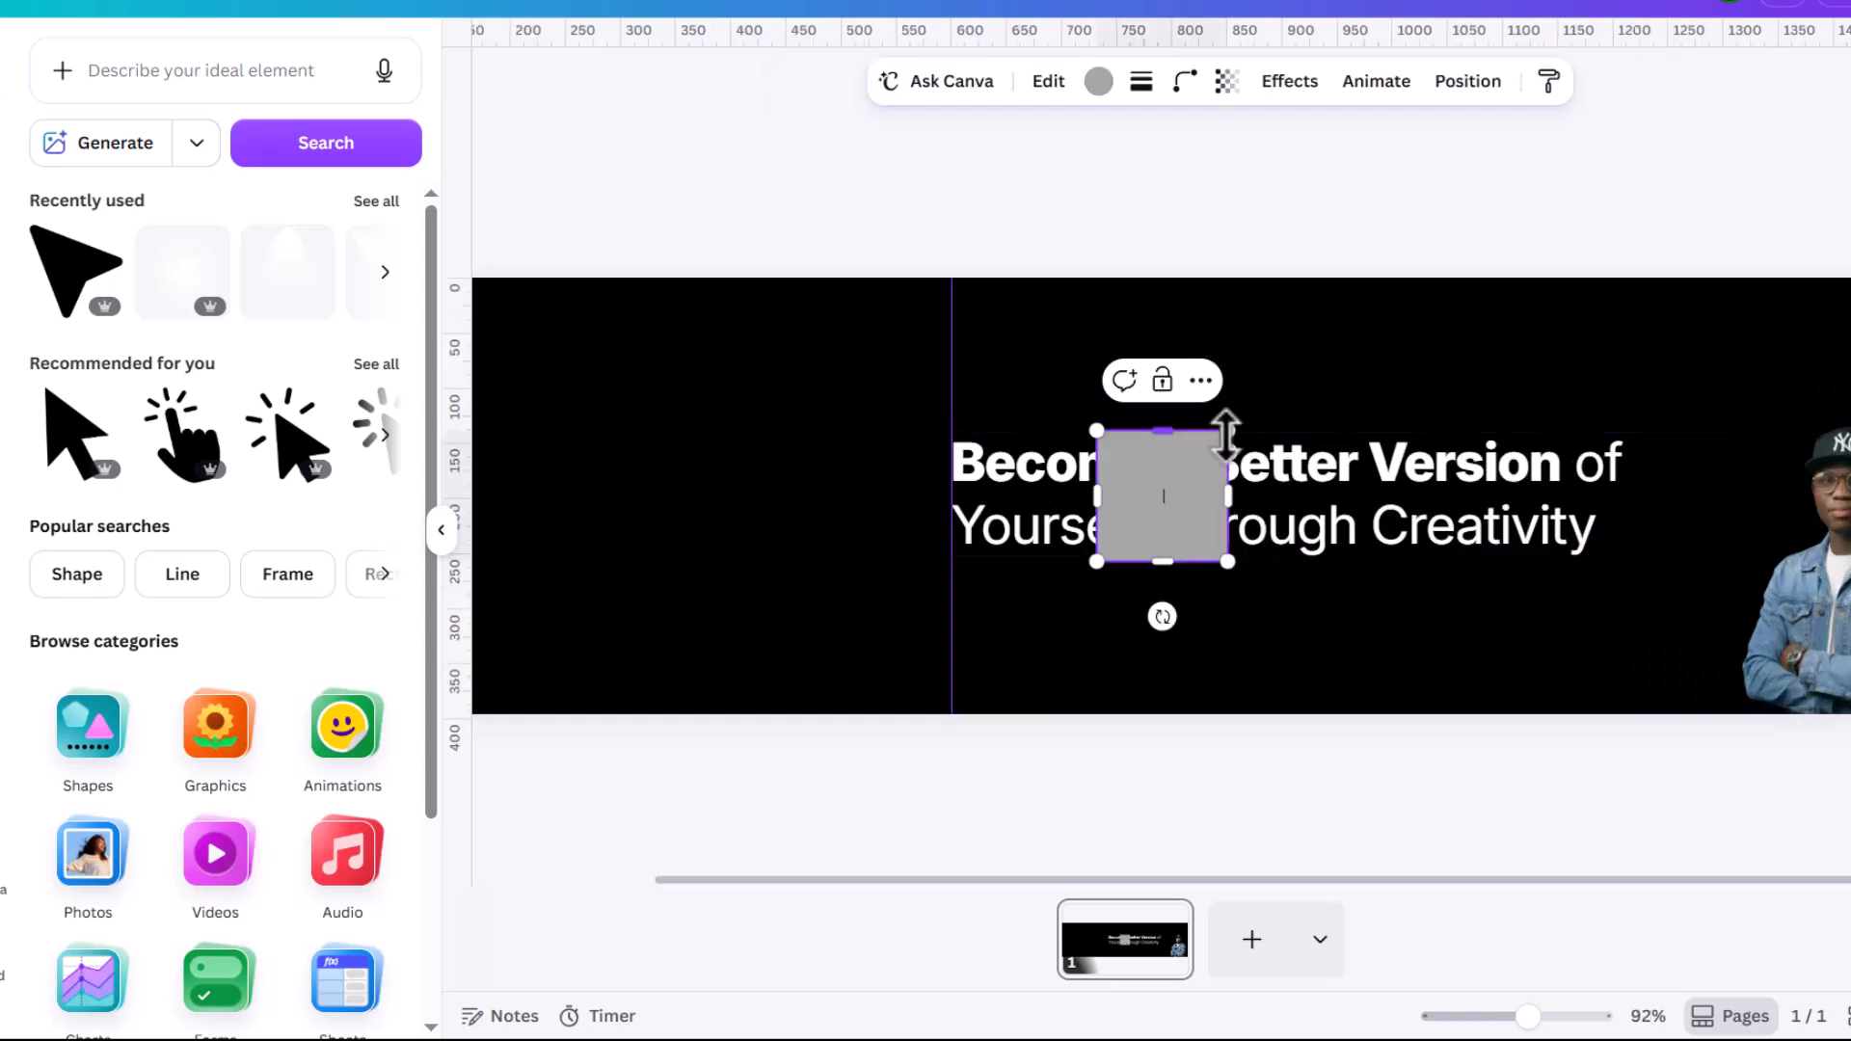
mouse_move(1165, 430)
left_mouse_down()
mouse_move(1170, 513)
mouse_move(1075, 401)
mouse_move(1159, 403)
left_mouse_up()
left_click(1385, 683)
left_click(1184, 83)
left_click_drag(1096, 183, 1216, 180)
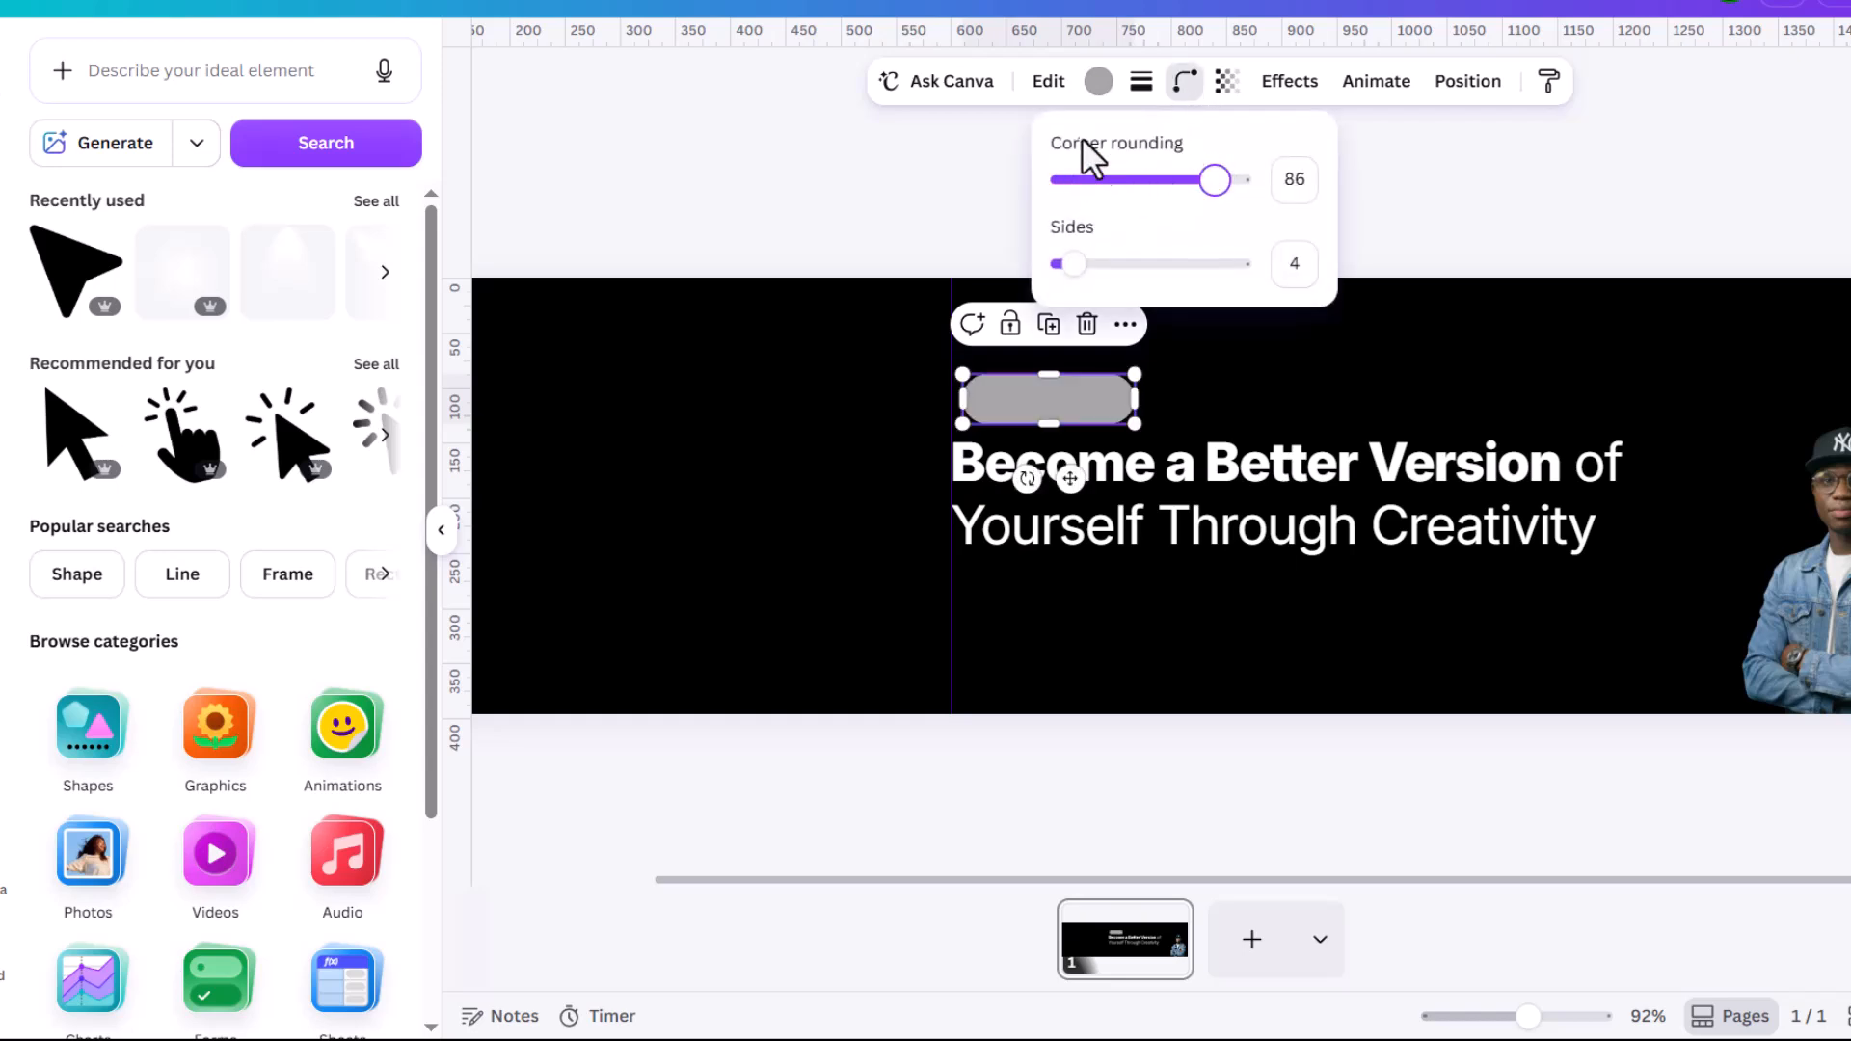
Step: Fill the rounded rectangle with the default purple-to-cyan gradient and make it slightly taller by extending its upper edge
left_click(1098, 83)
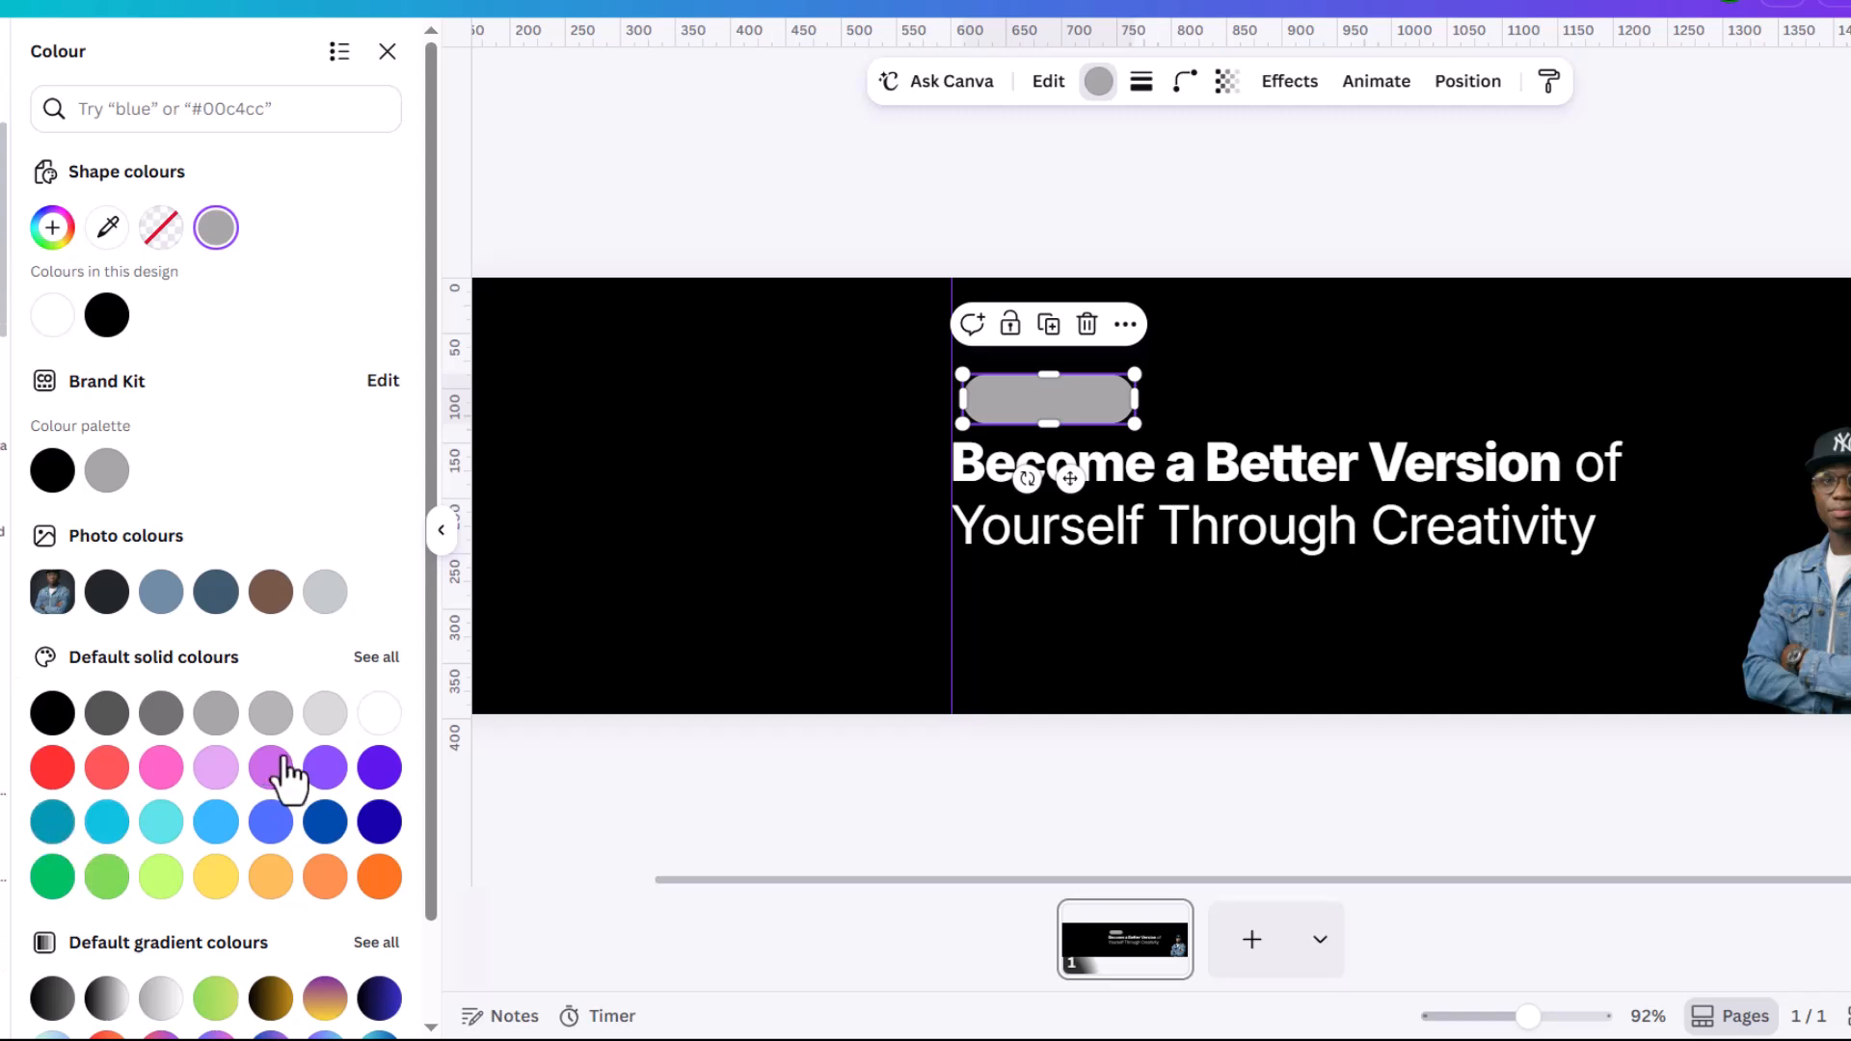
scroll(280, 768, "down", 1)
left_click(325, 944)
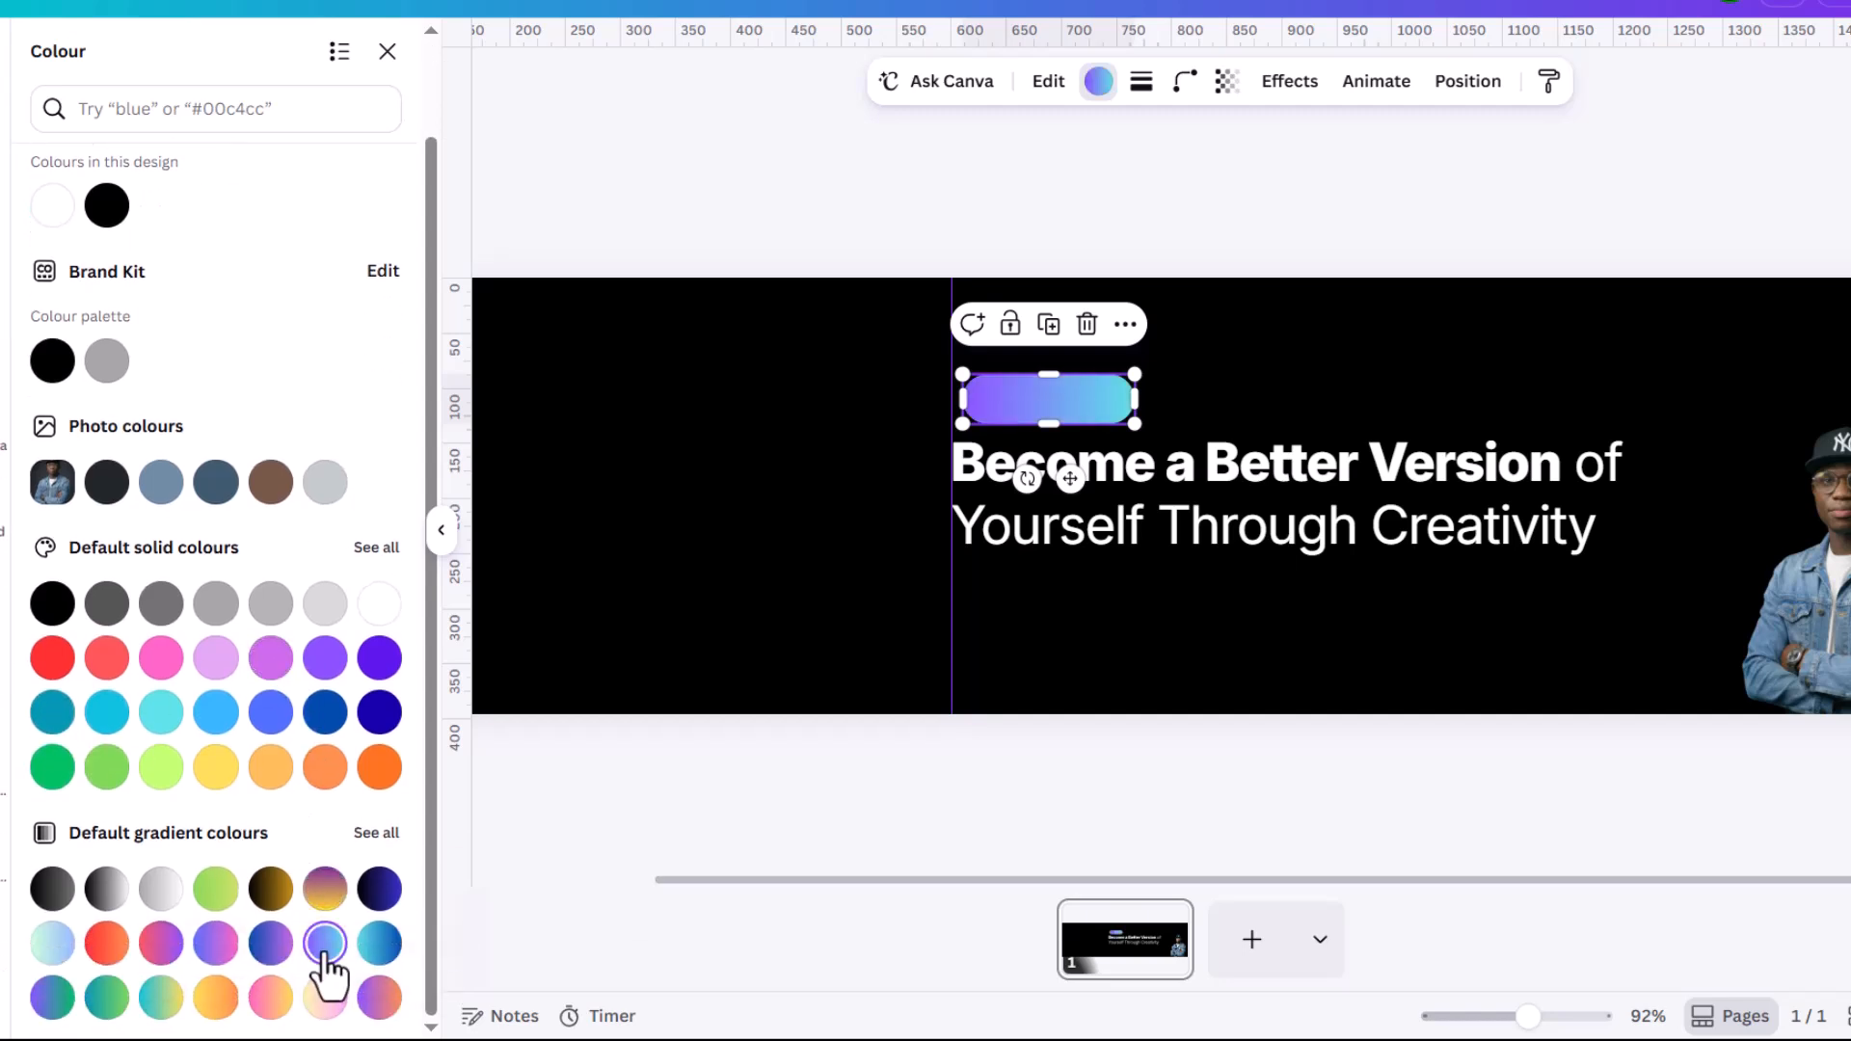
scroll(1098, 471, "up", 3)
left_click_drag(1003, 280, 998, 264)
Step: Duplicate the headline and place the copy over the gradient pill above it
left_click(1142, 465)
left_click(1159, 490)
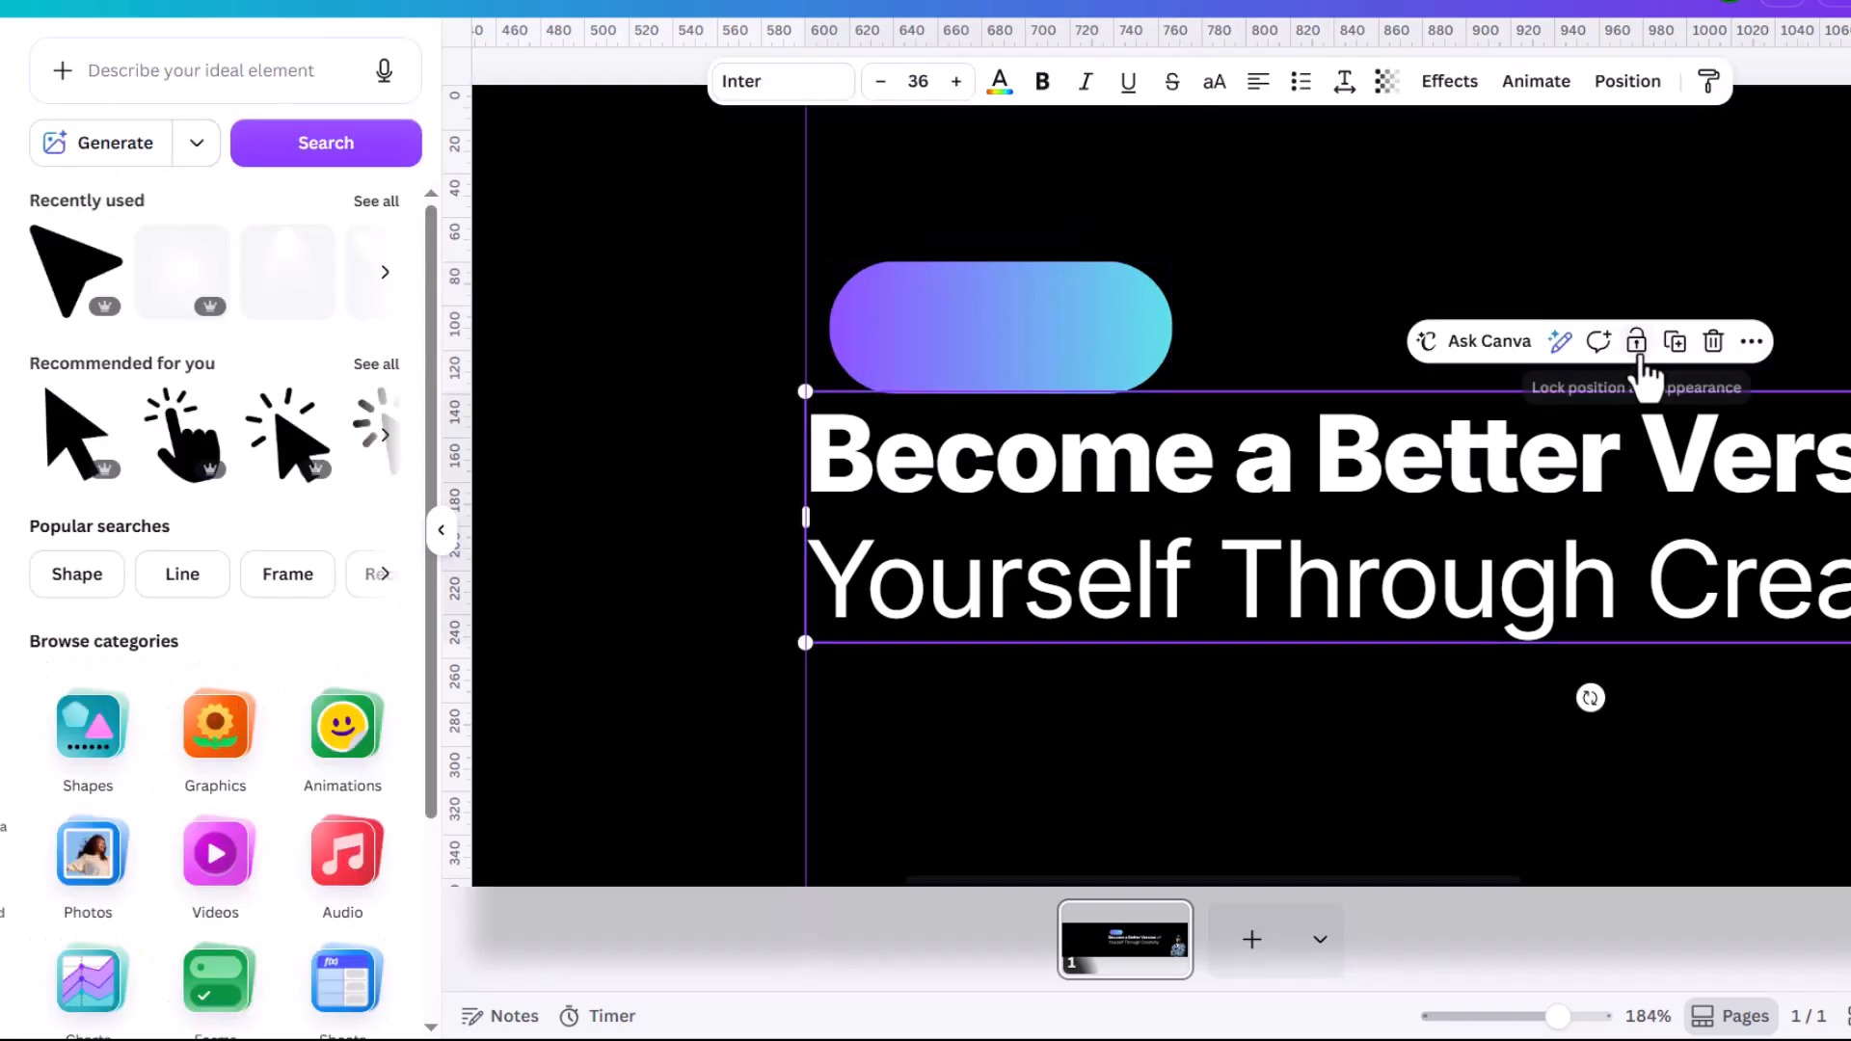
left_click(1675, 343)
left_click_drag(1244, 559, 1265, 392)
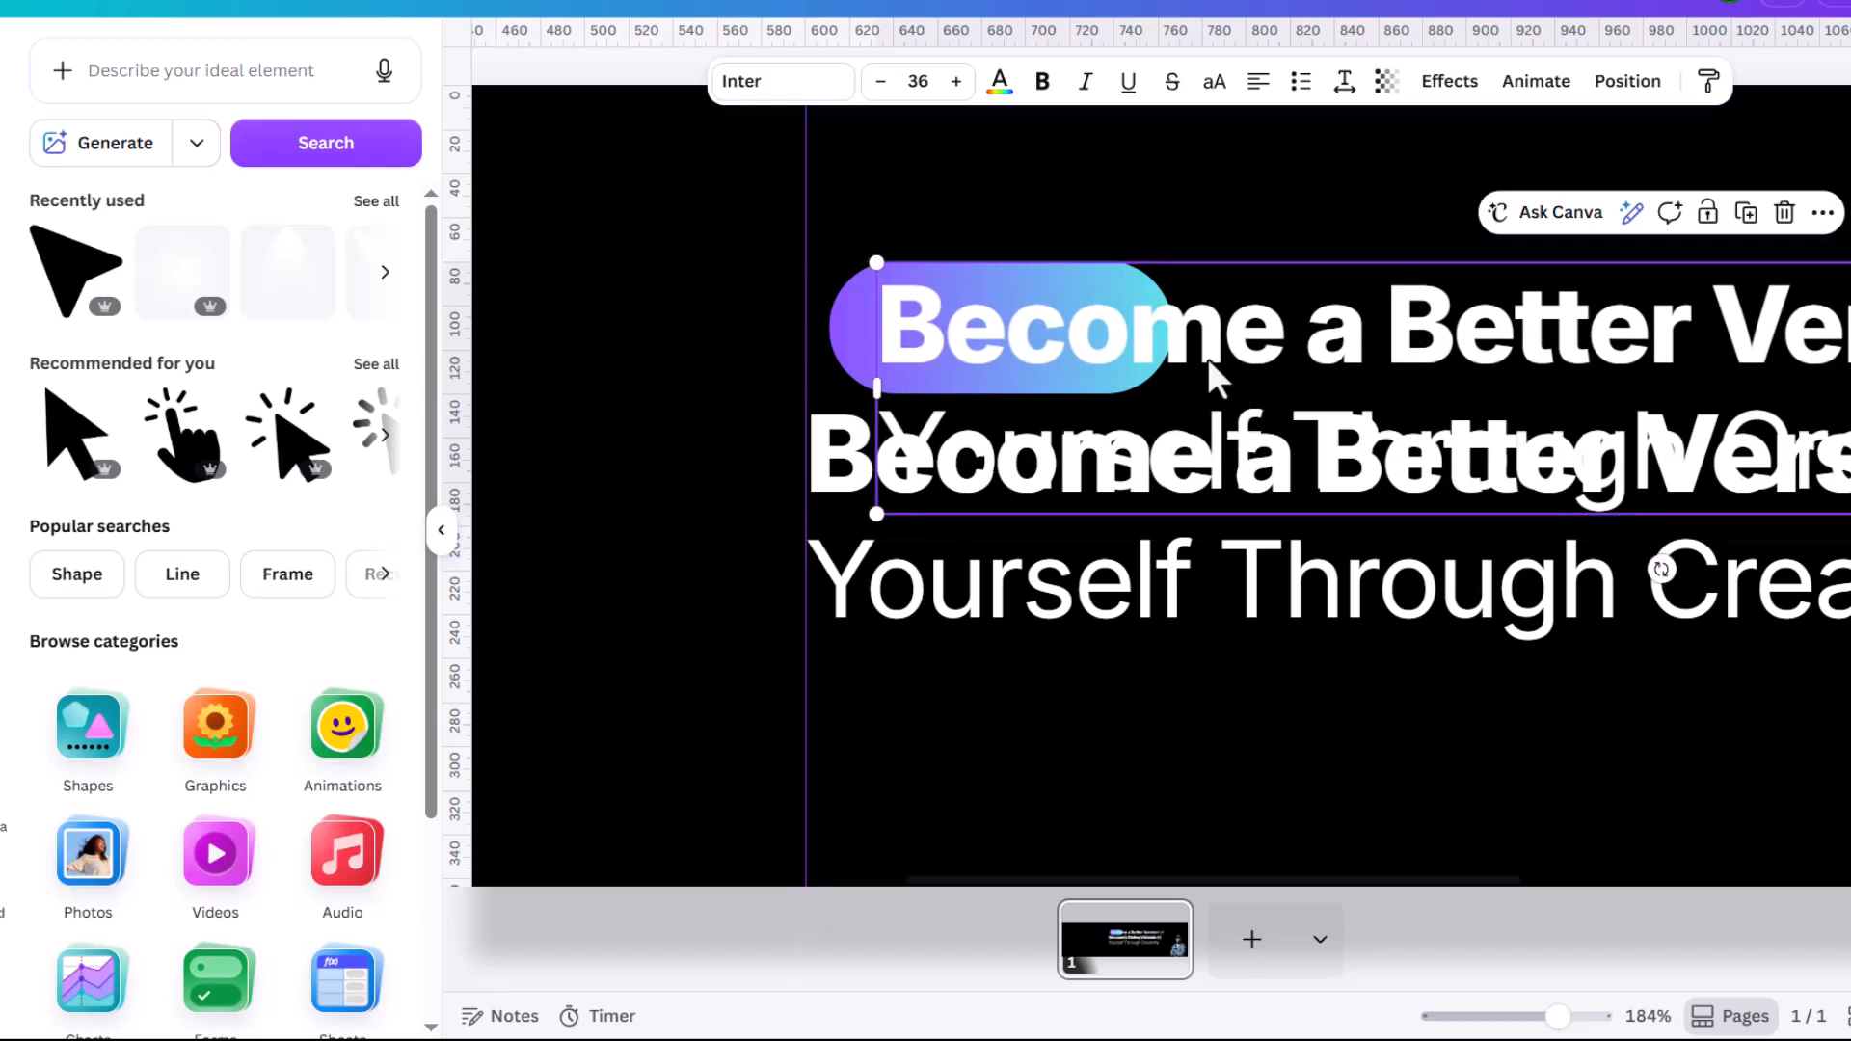
Step: Replace the duplicated headline's text with "Helping You"
double_click(1317, 365)
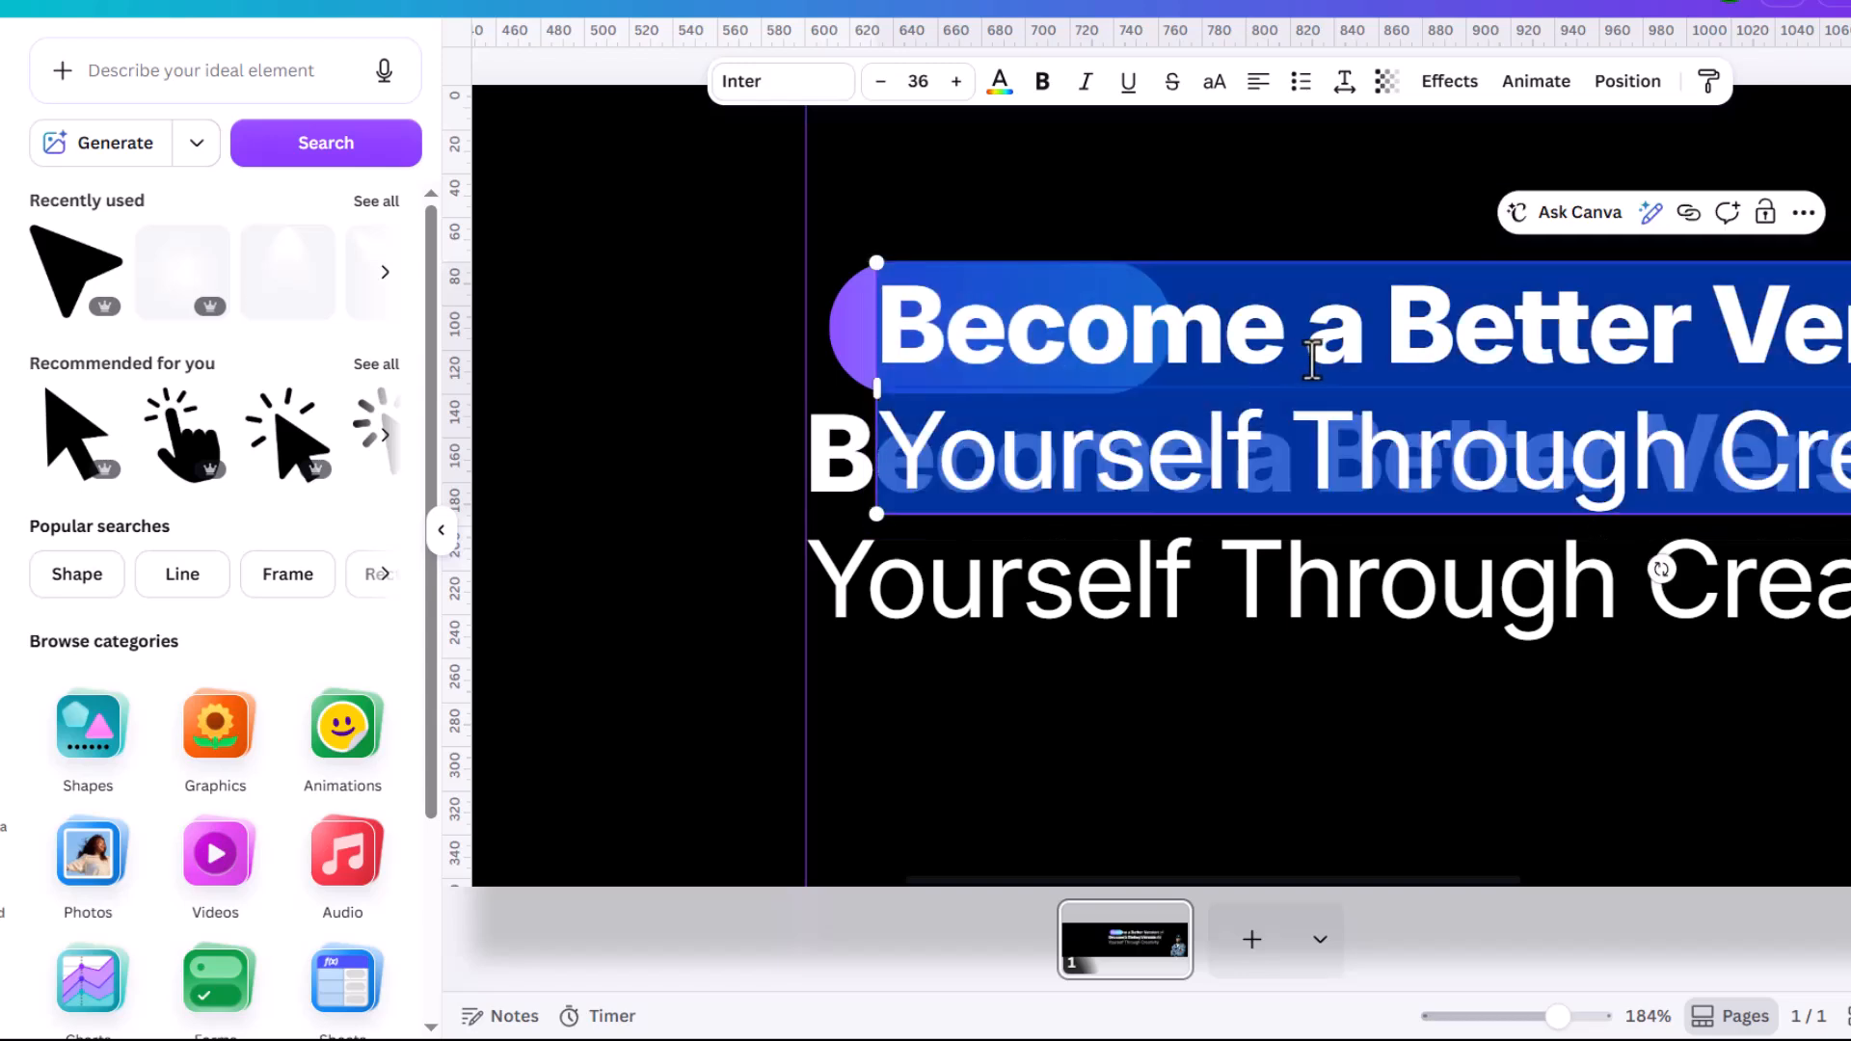
type("Hell")
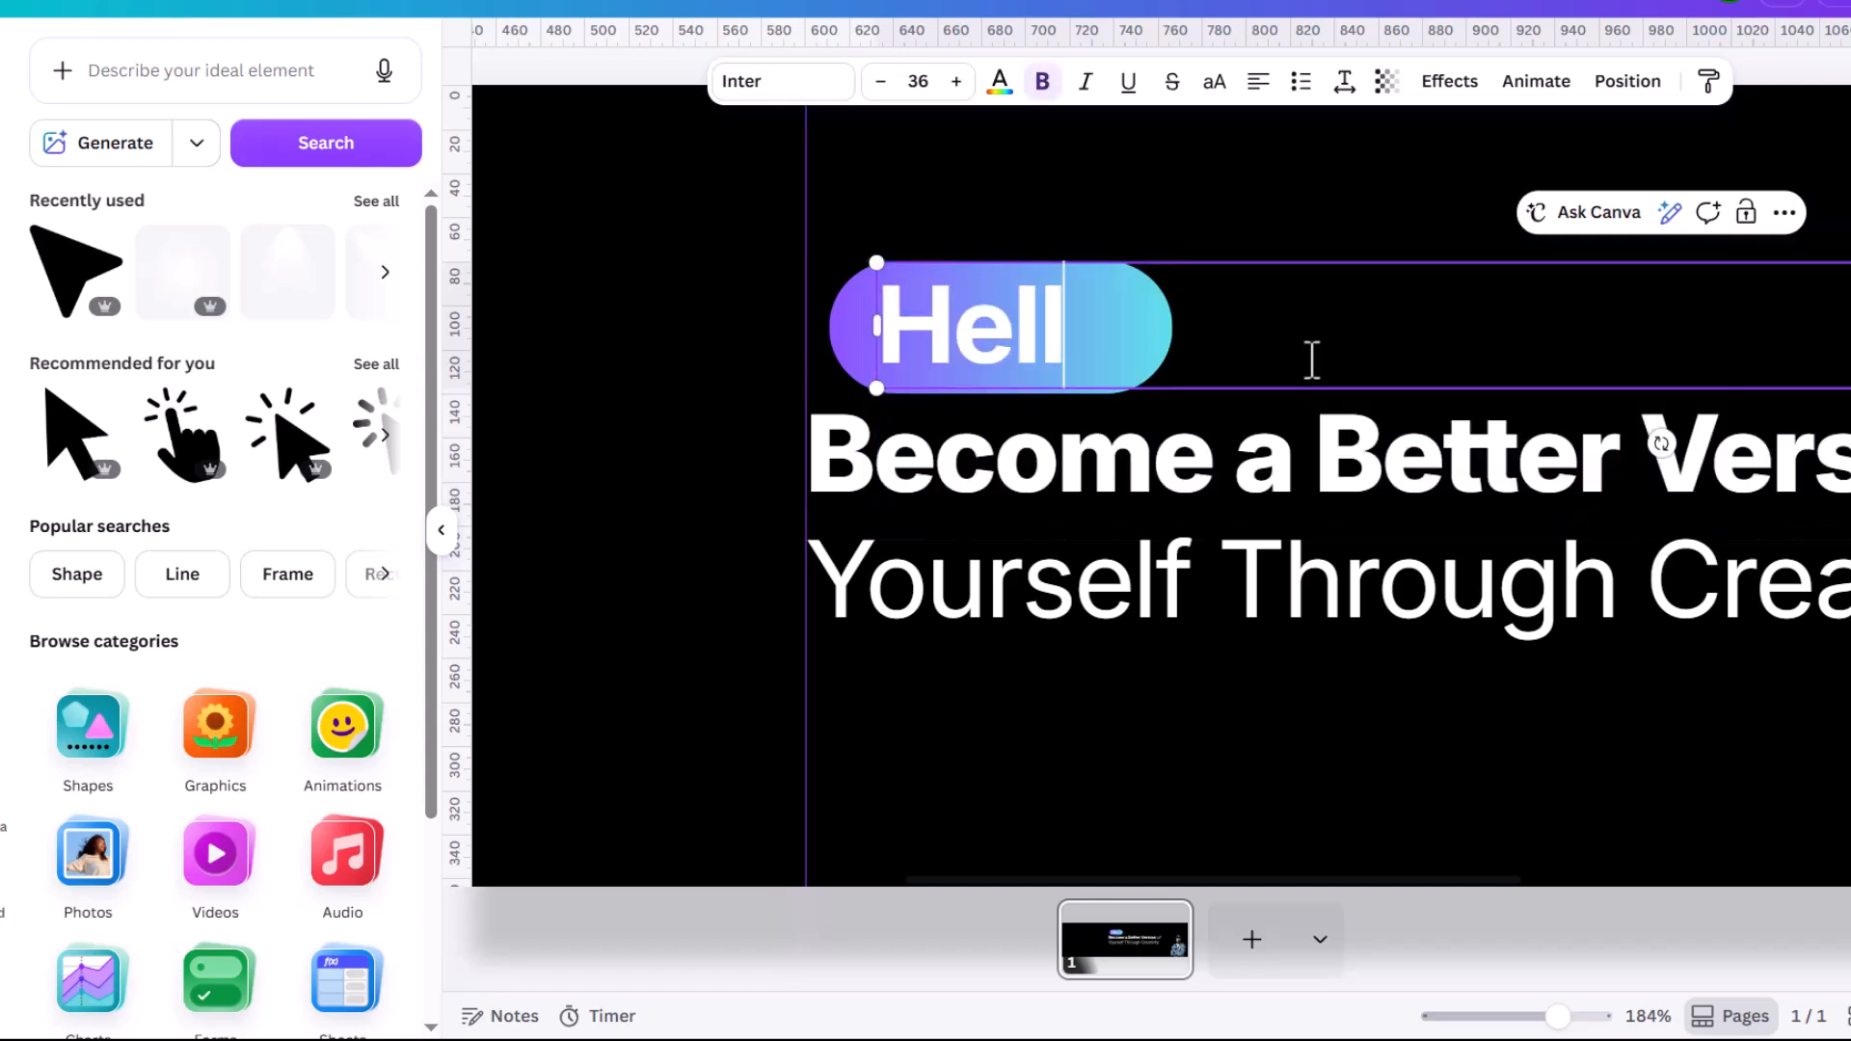
key("BackSpace")
type("pin")
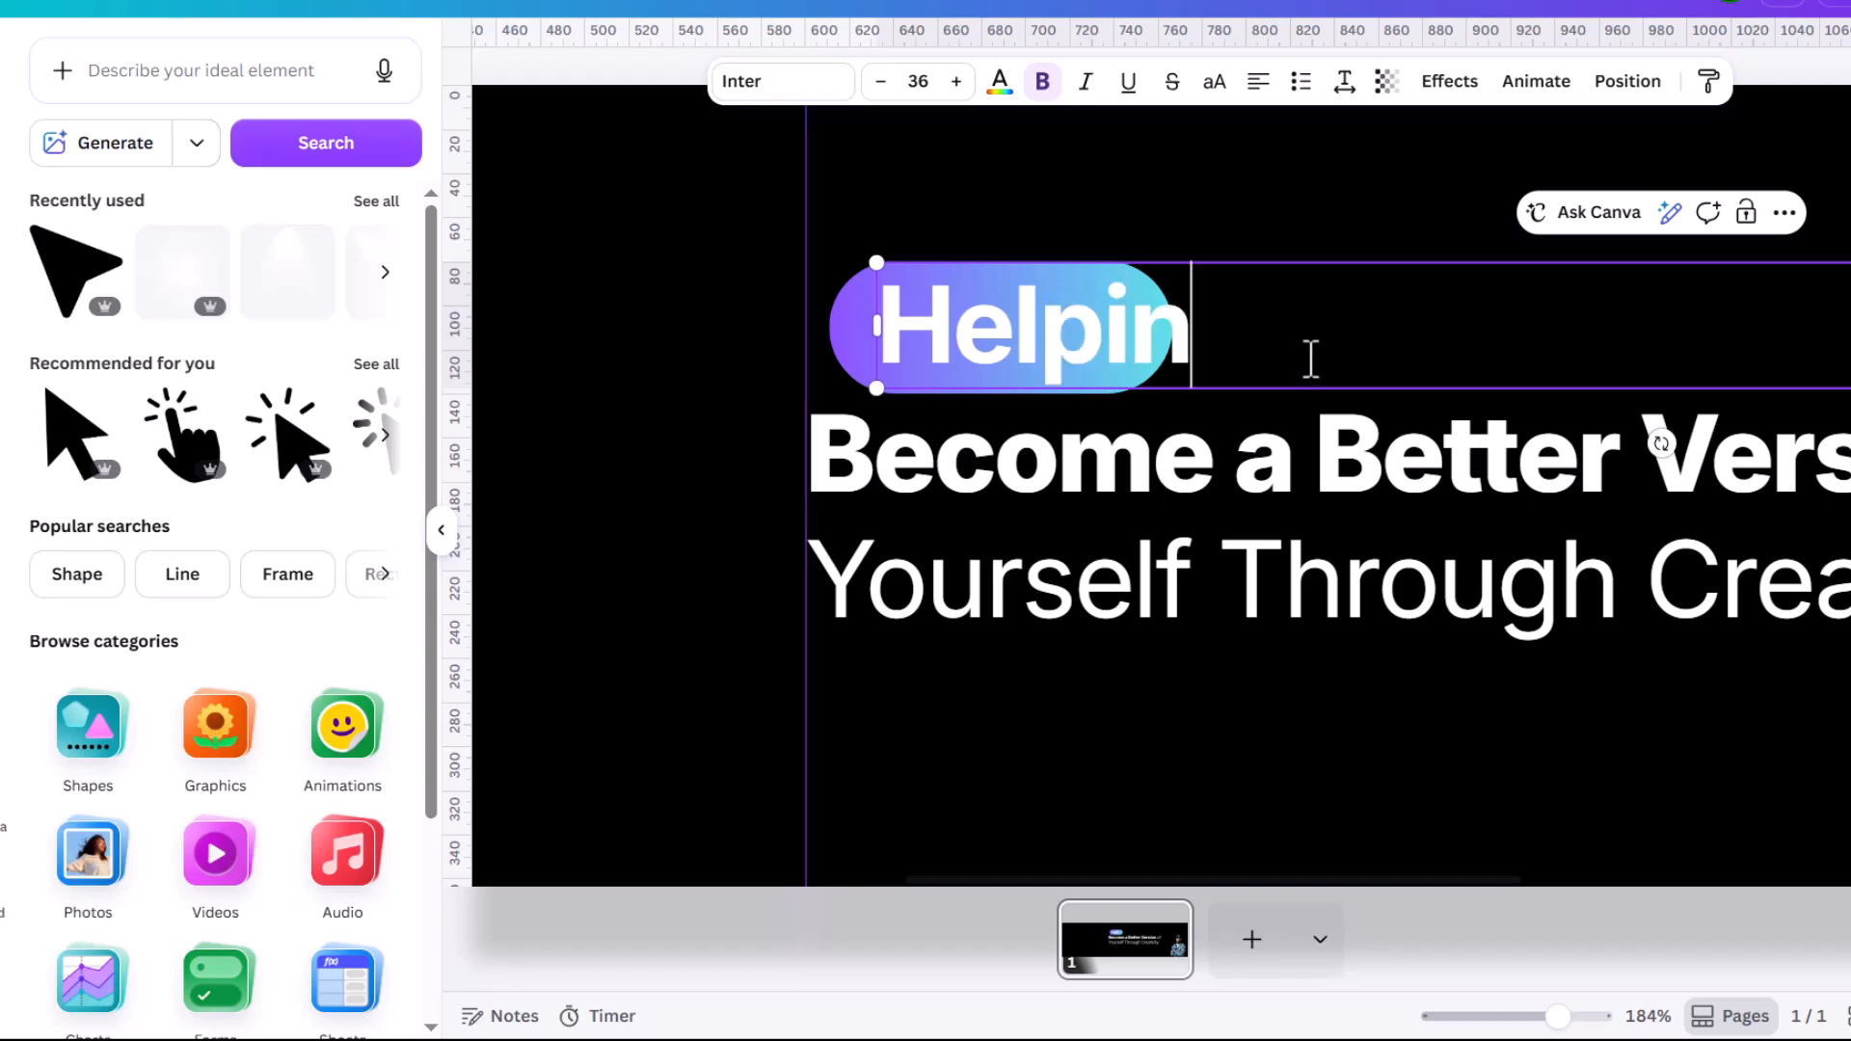
type("g Yoy")
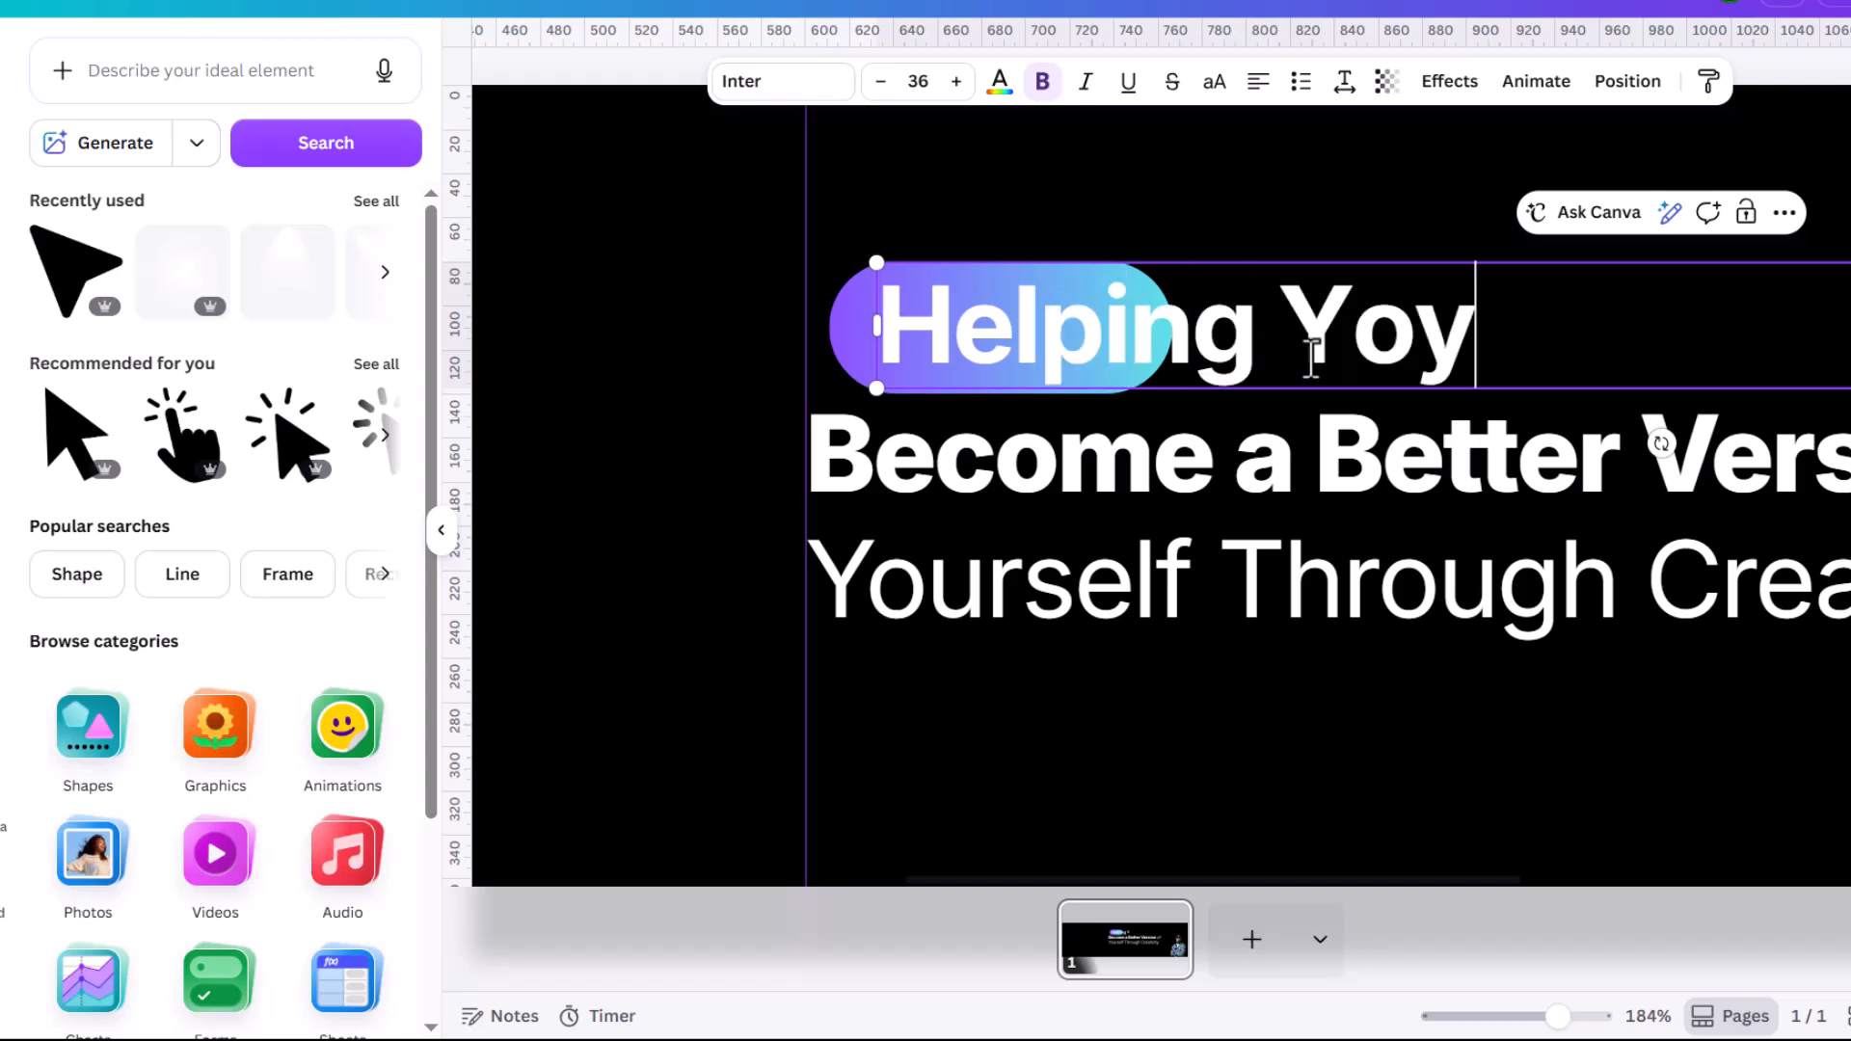
key("BackSpace")
type("u")
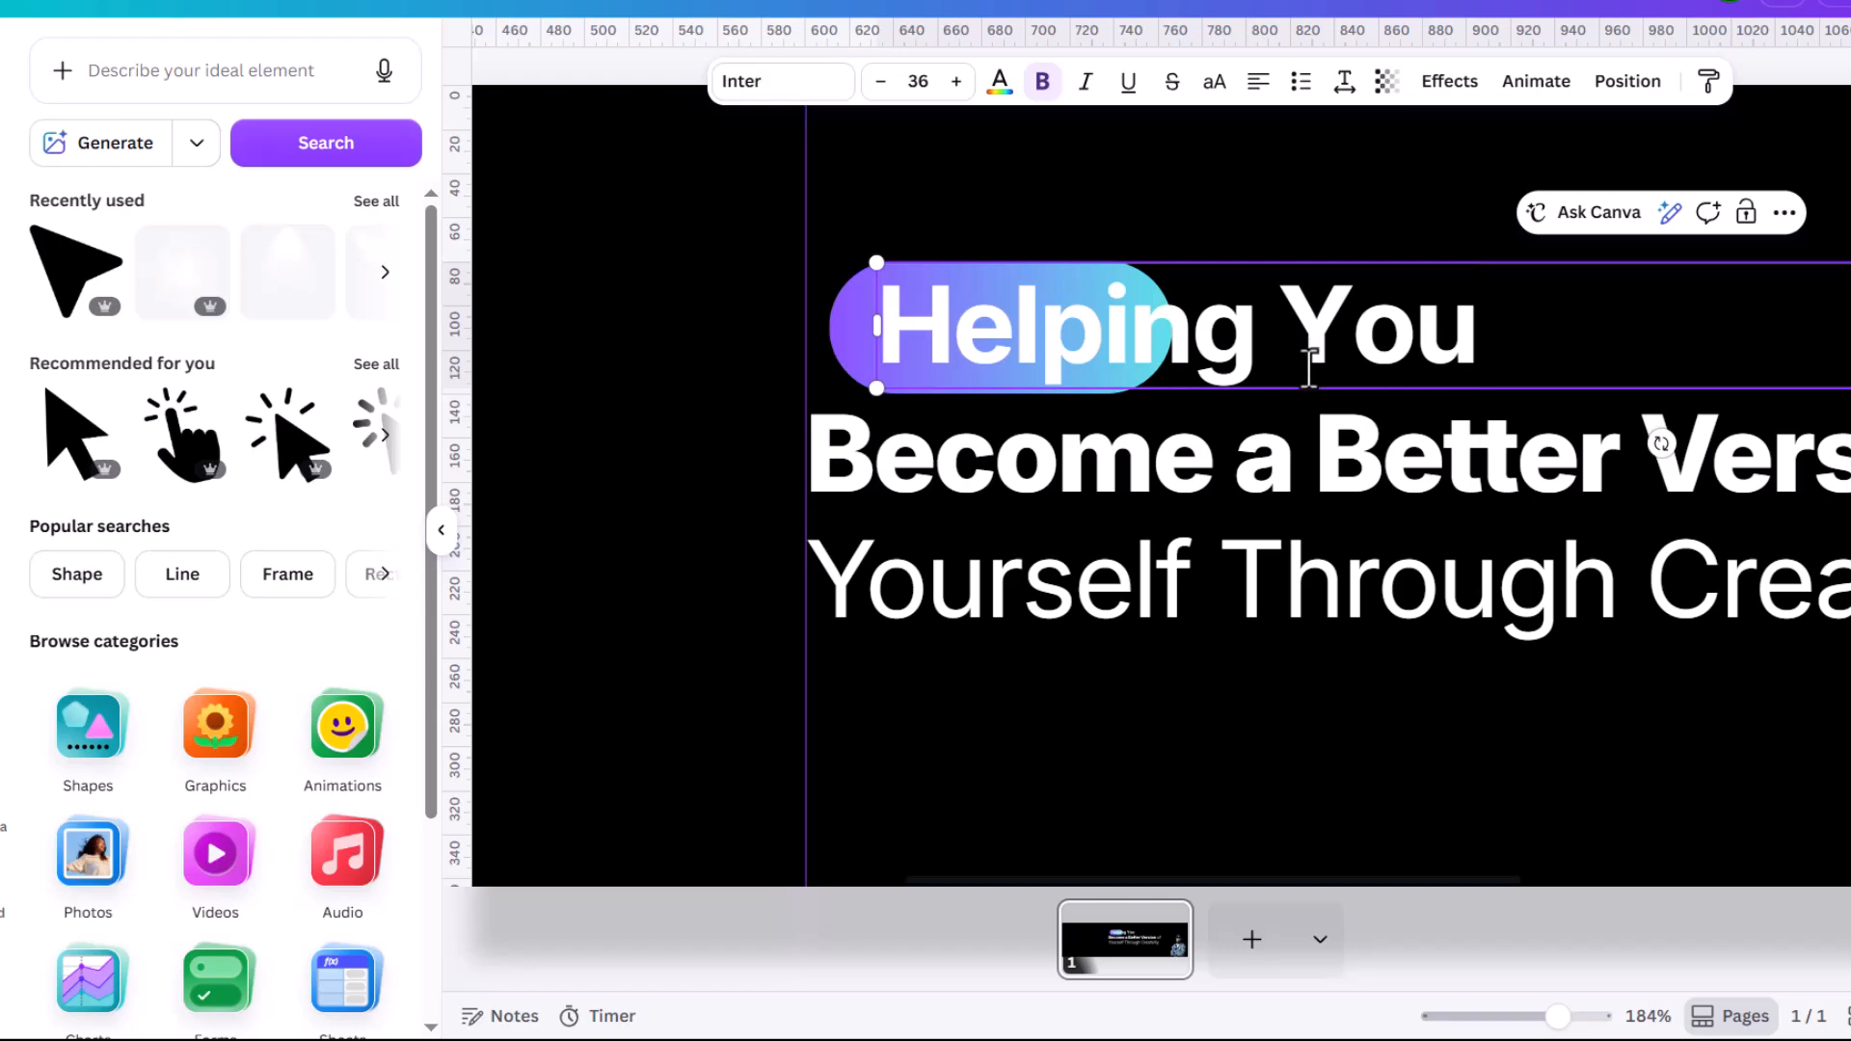
Step: Shrink the "Helping You" text to about size 14.4 and place it inside the gradient pill
scroll(1308, 367, "down", 5)
left_click_drag(1749, 438, 1352, 412)
scroll(1261, 413, "up", 4)
left_click(939, 254)
left_click(1019, 317)
left_click_drag(1050, 306, 1047, 340)
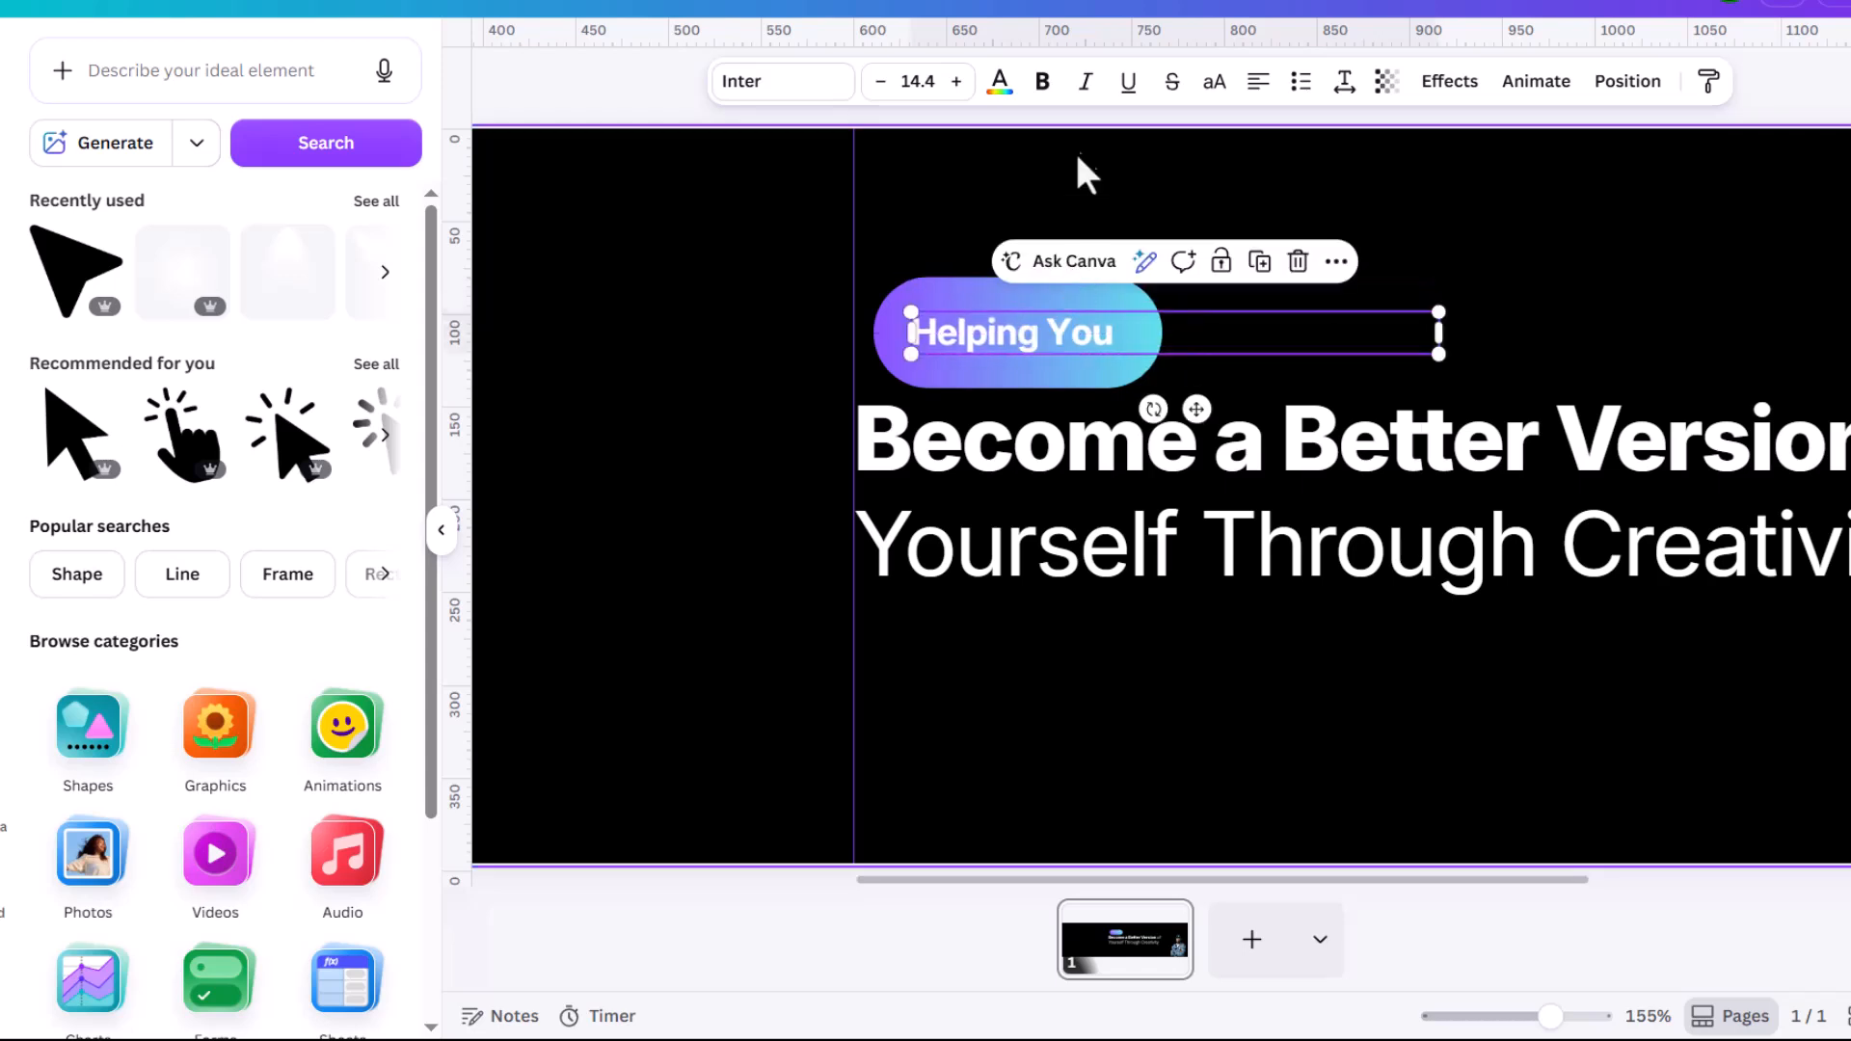
Step: Remove the bold formatting from the "Helping You" text
key("ctrl+a")
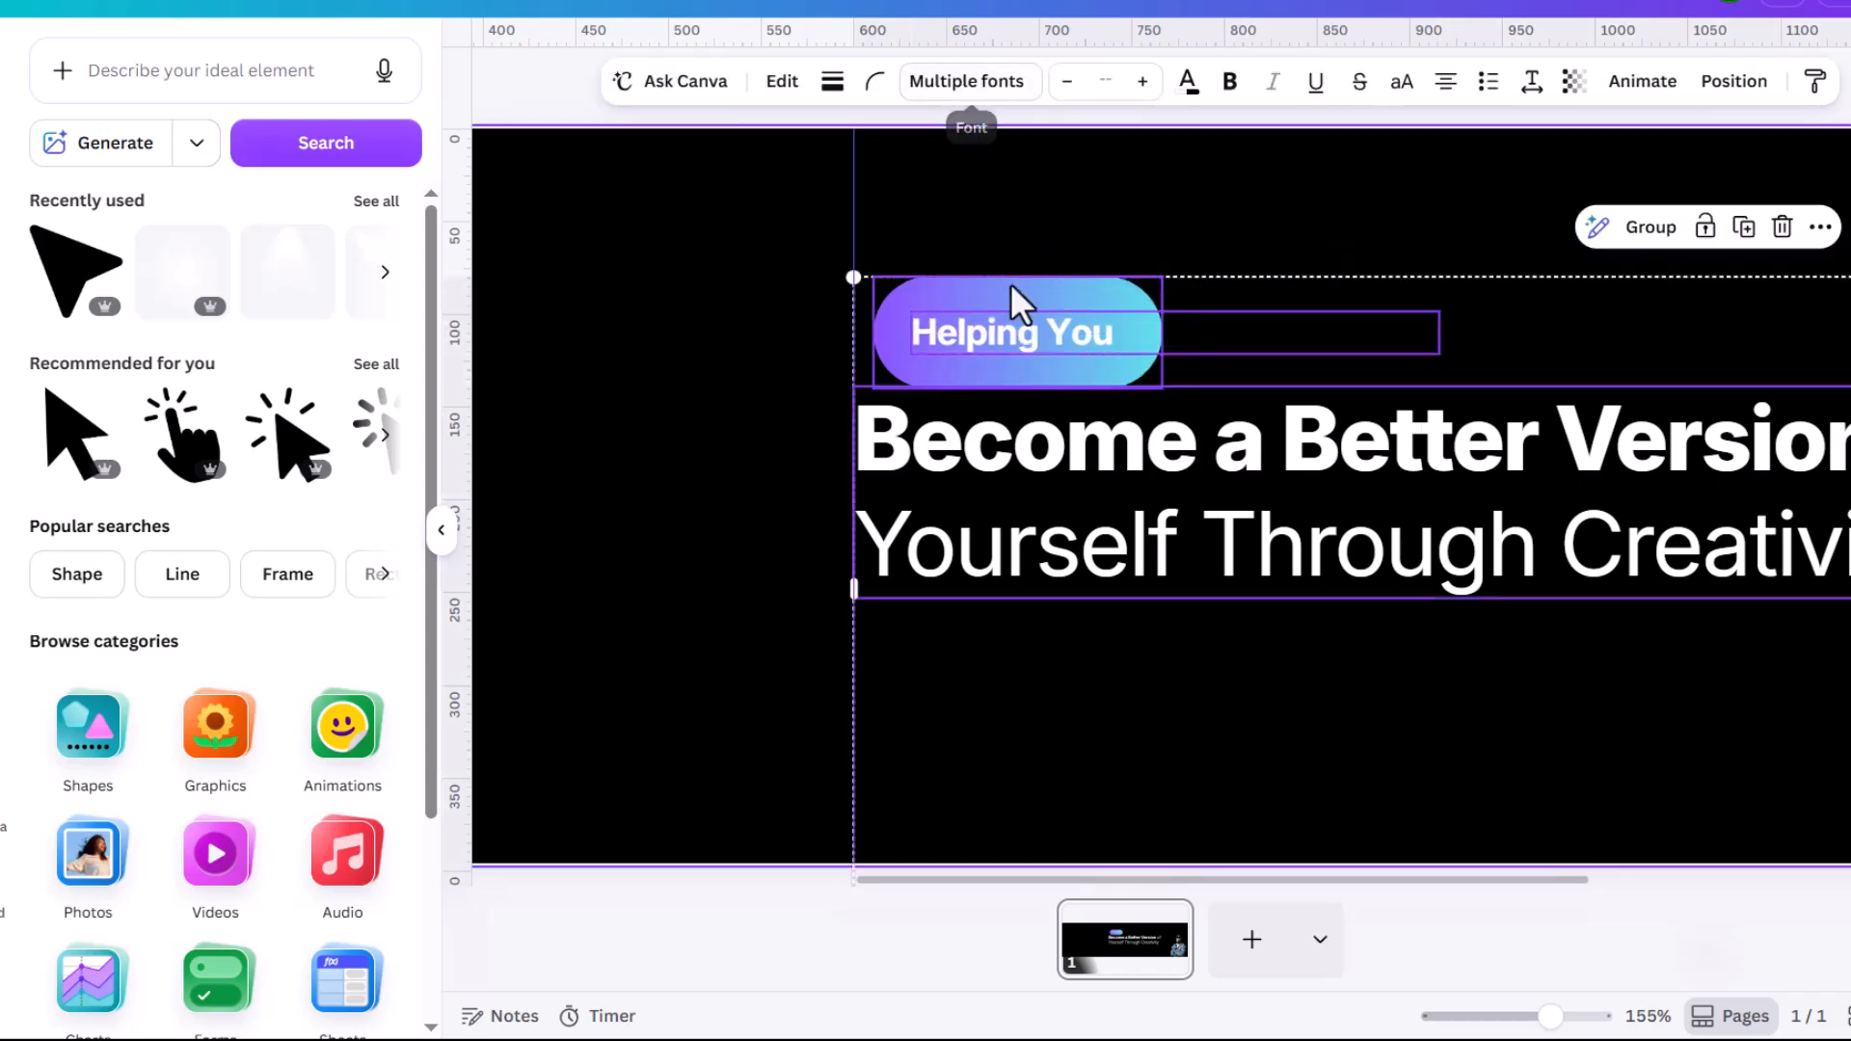
left_click(1014, 313)
left_click(1021, 350)
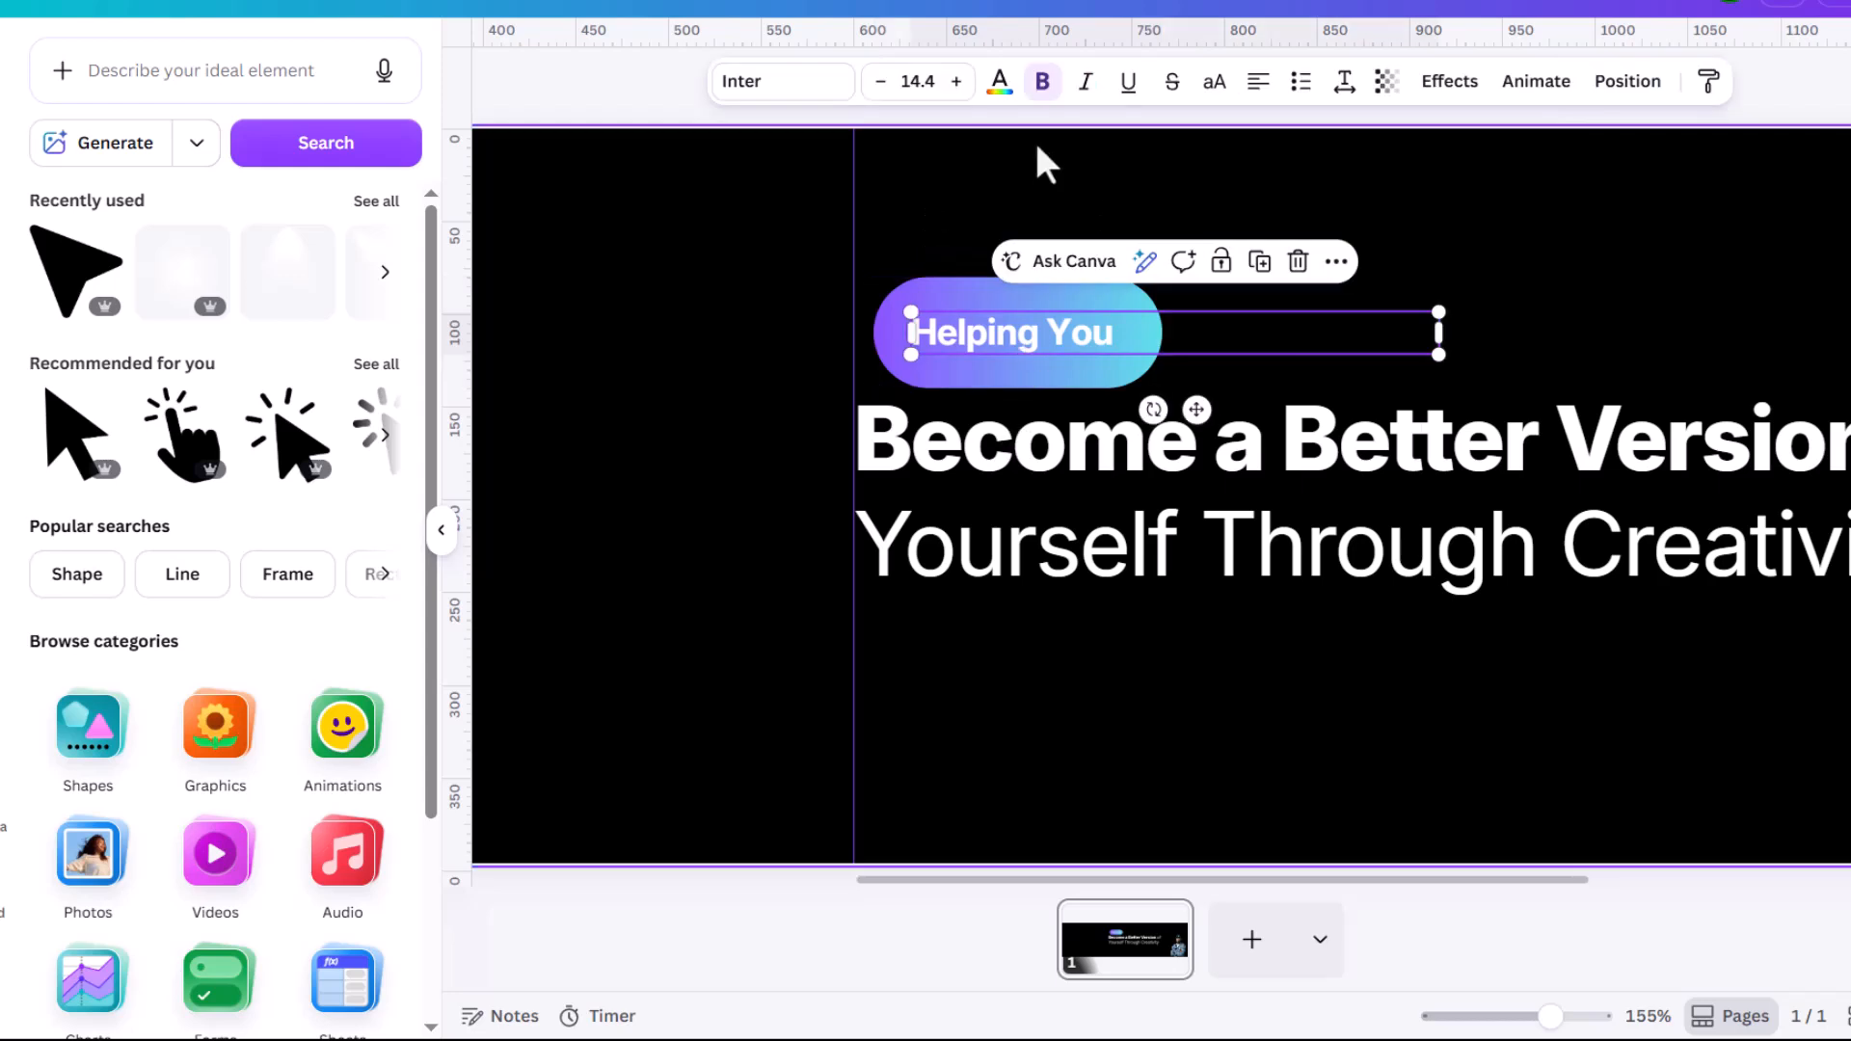
left_click(1043, 81)
Step: Enlarge the "Helping You" text to about size 21.6 and reposition it over the pill
left_click_drag(1449, 331, 1314, 425)
scroll(1160, 328, "up", 4)
left_click_drag(1017, 359, 1006, 338)
Step: Widen the gradient pill to the right so it encloses the "Helping You" text, and shift the text slightly to fit
left_click(733, 316)
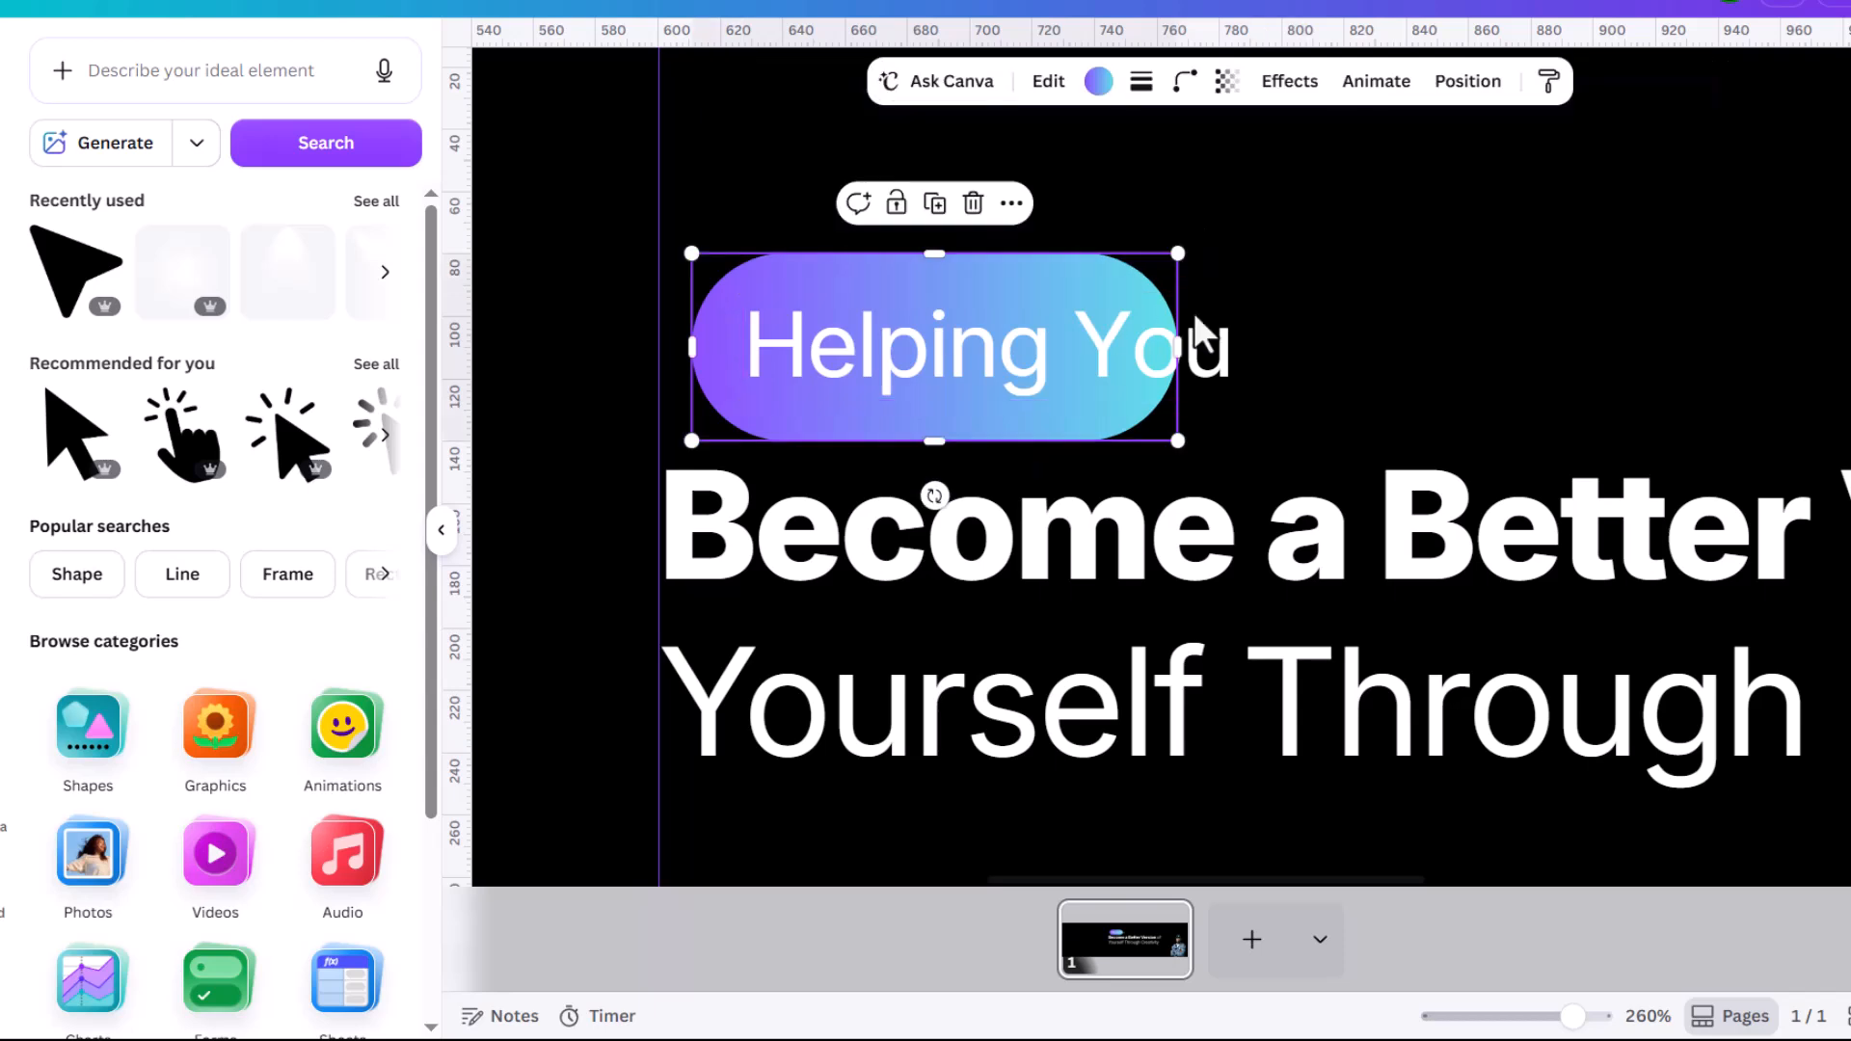
left_click_drag(1182, 347, 1315, 350)
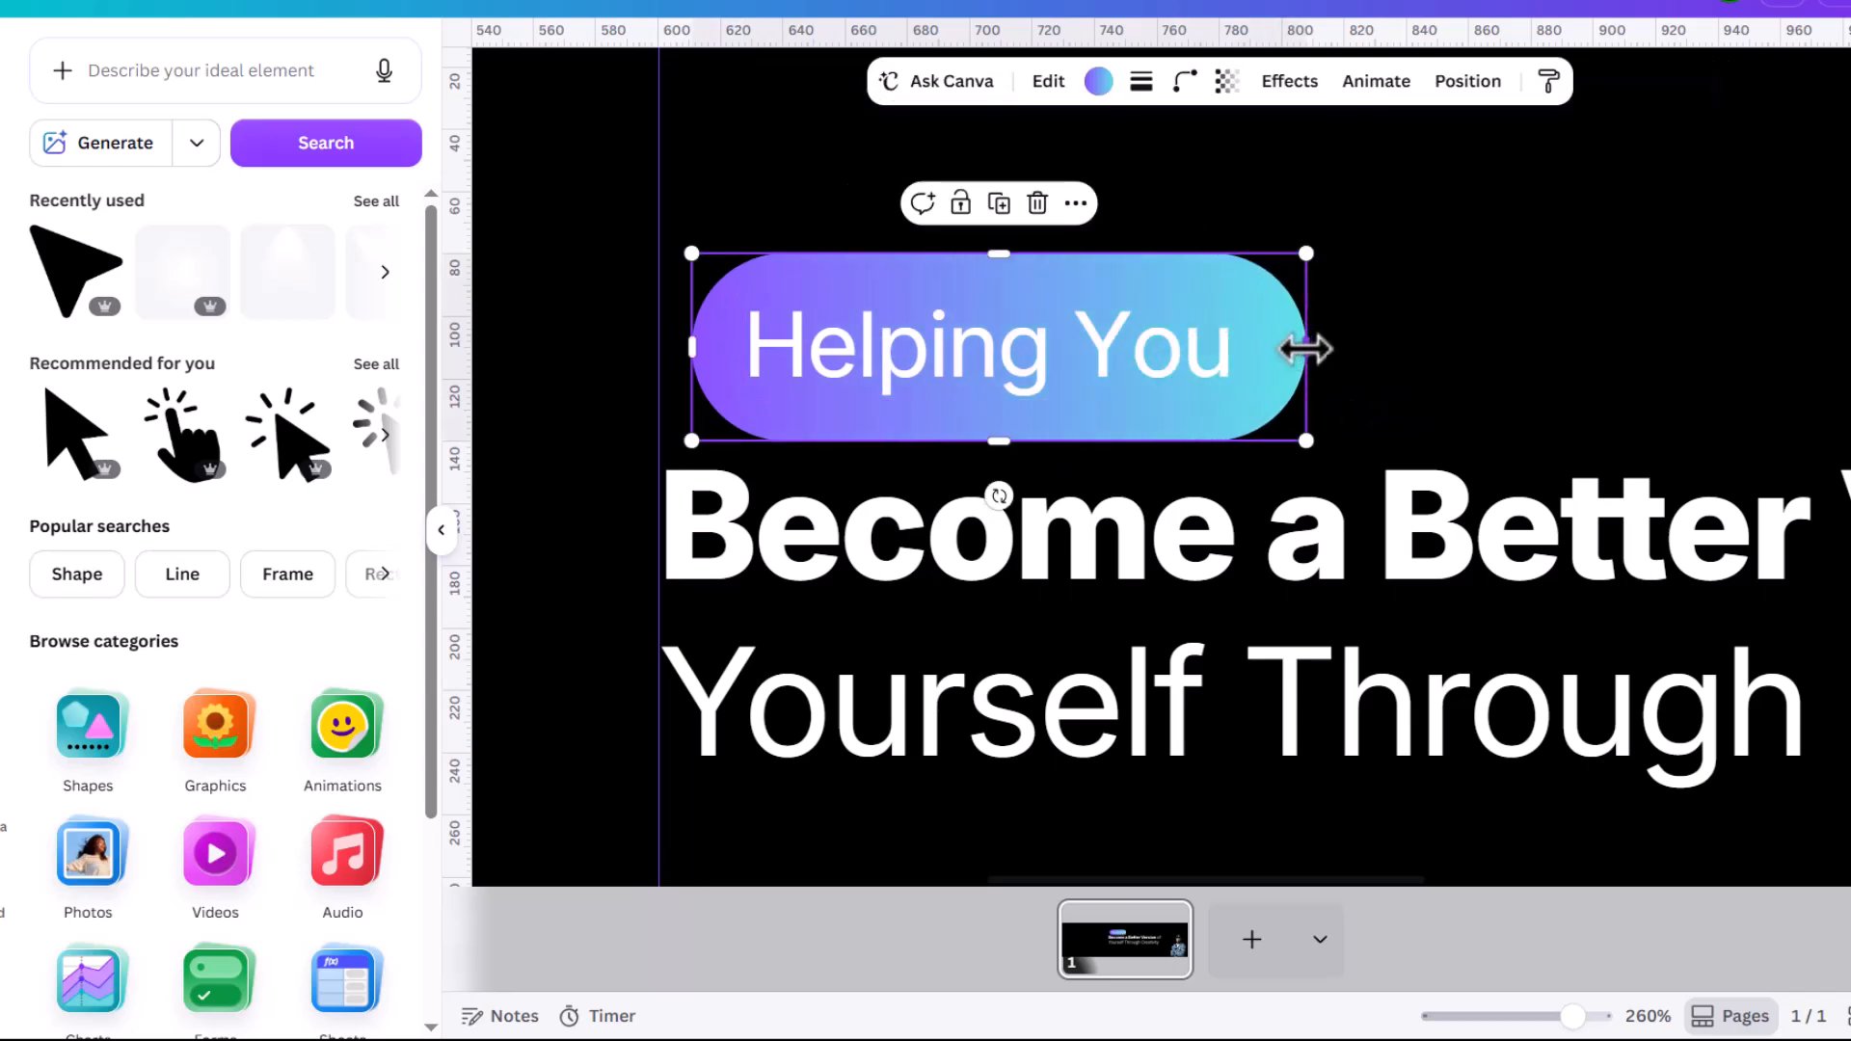
left_click(1037, 371)
left_click_drag(1033, 351, 1037, 353)
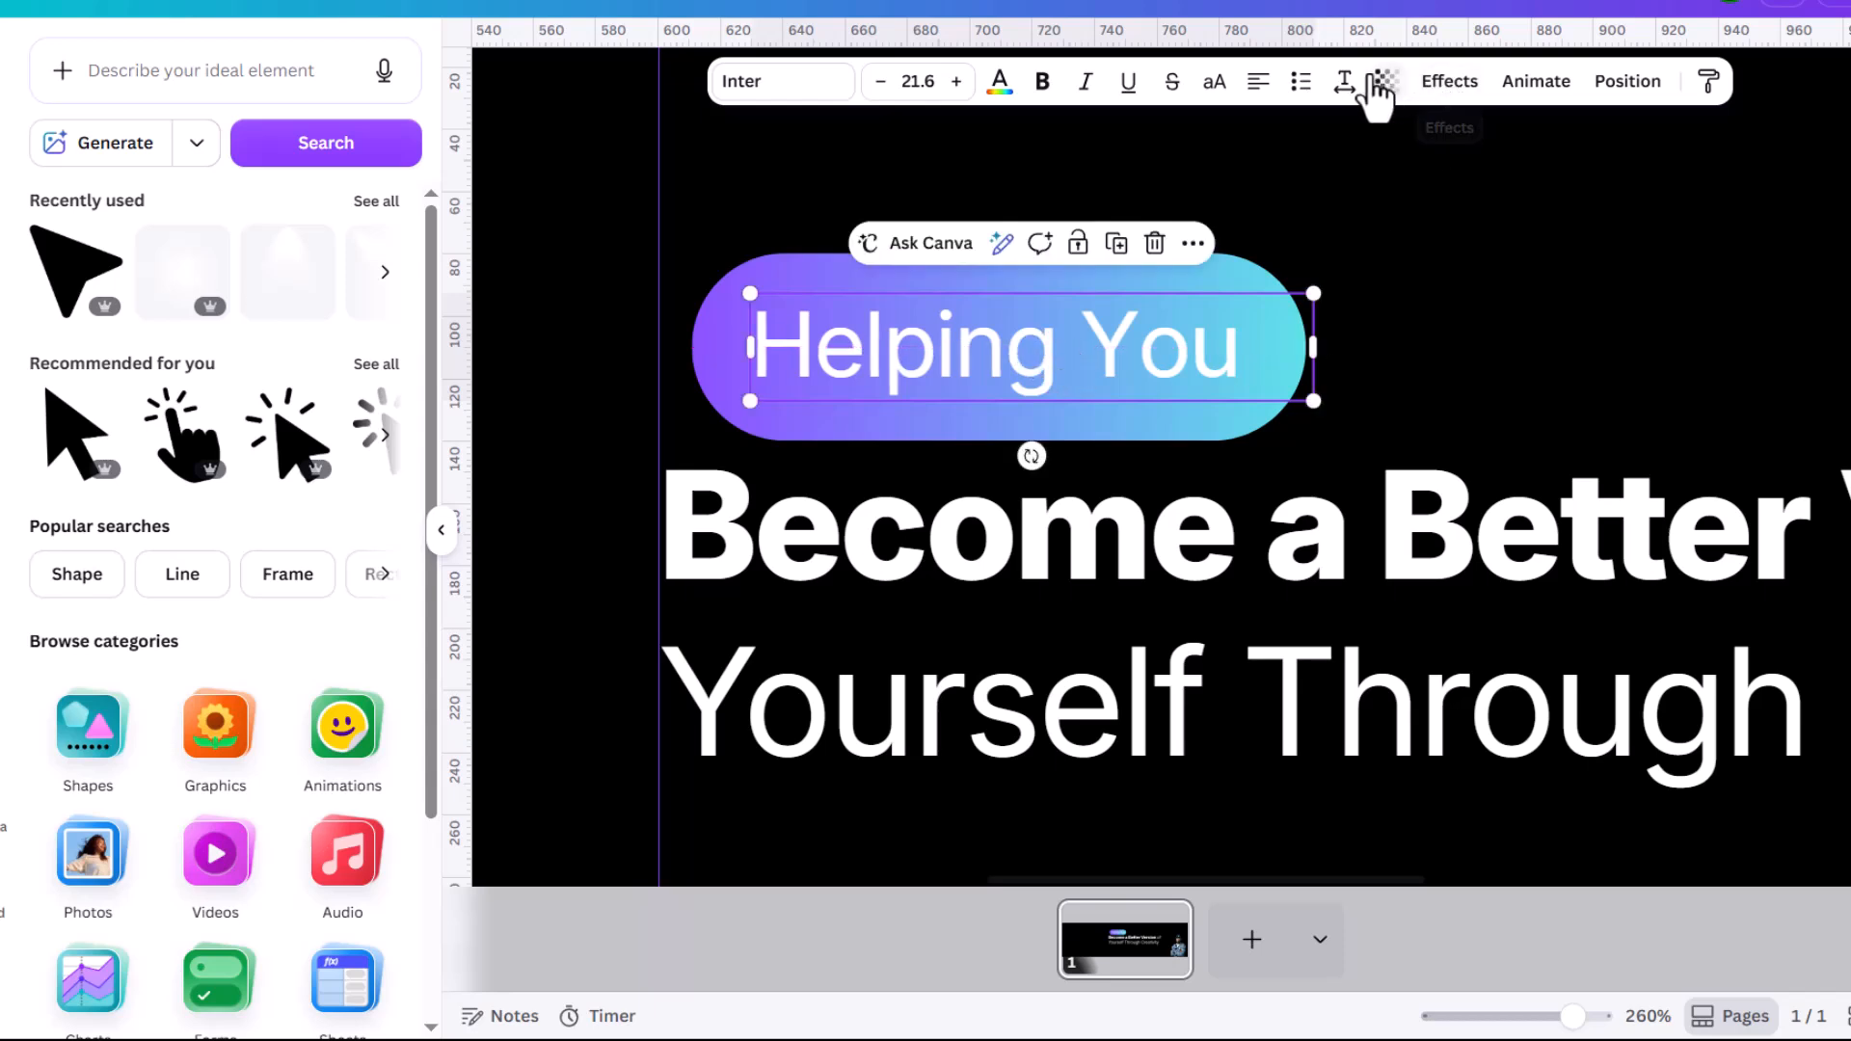
Step: Set the letter spacing of "Helping You" to -30 and nudge the text slightly right to centre it in the pill
left_click(1344, 82)
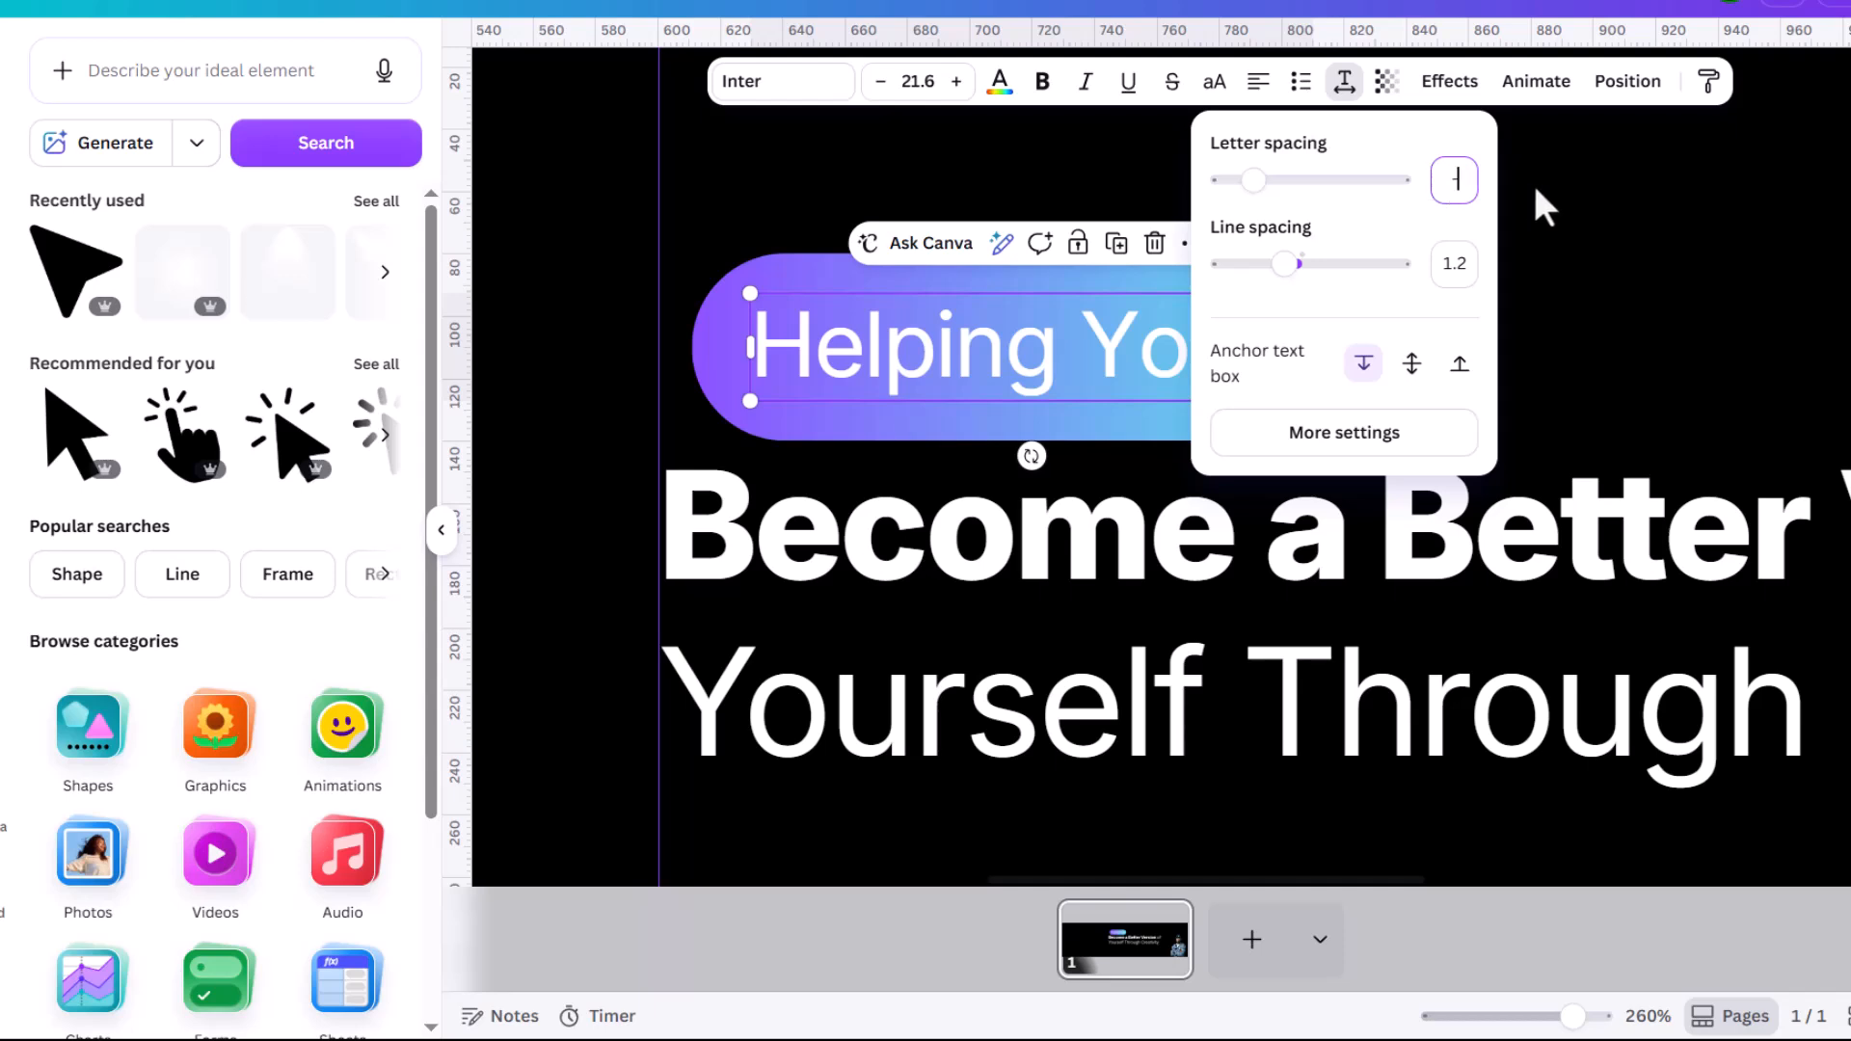
key("Return")
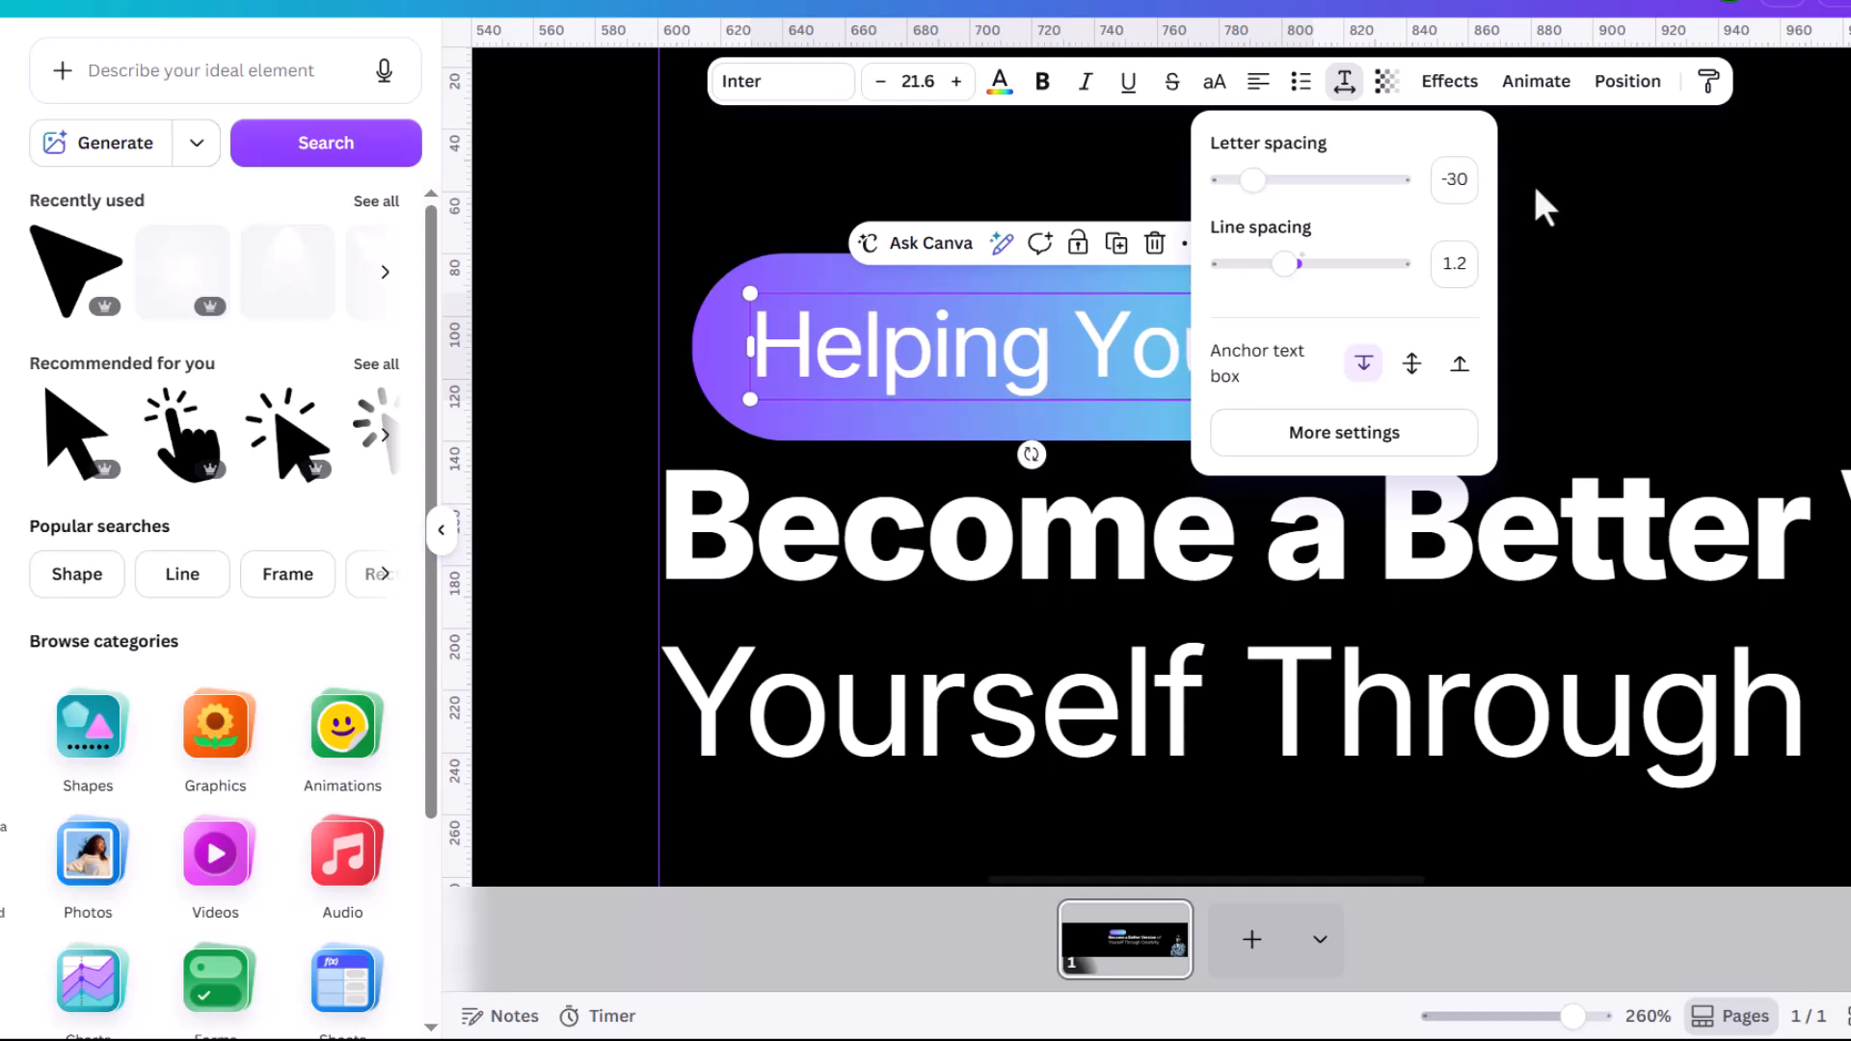
left_click(977, 173)
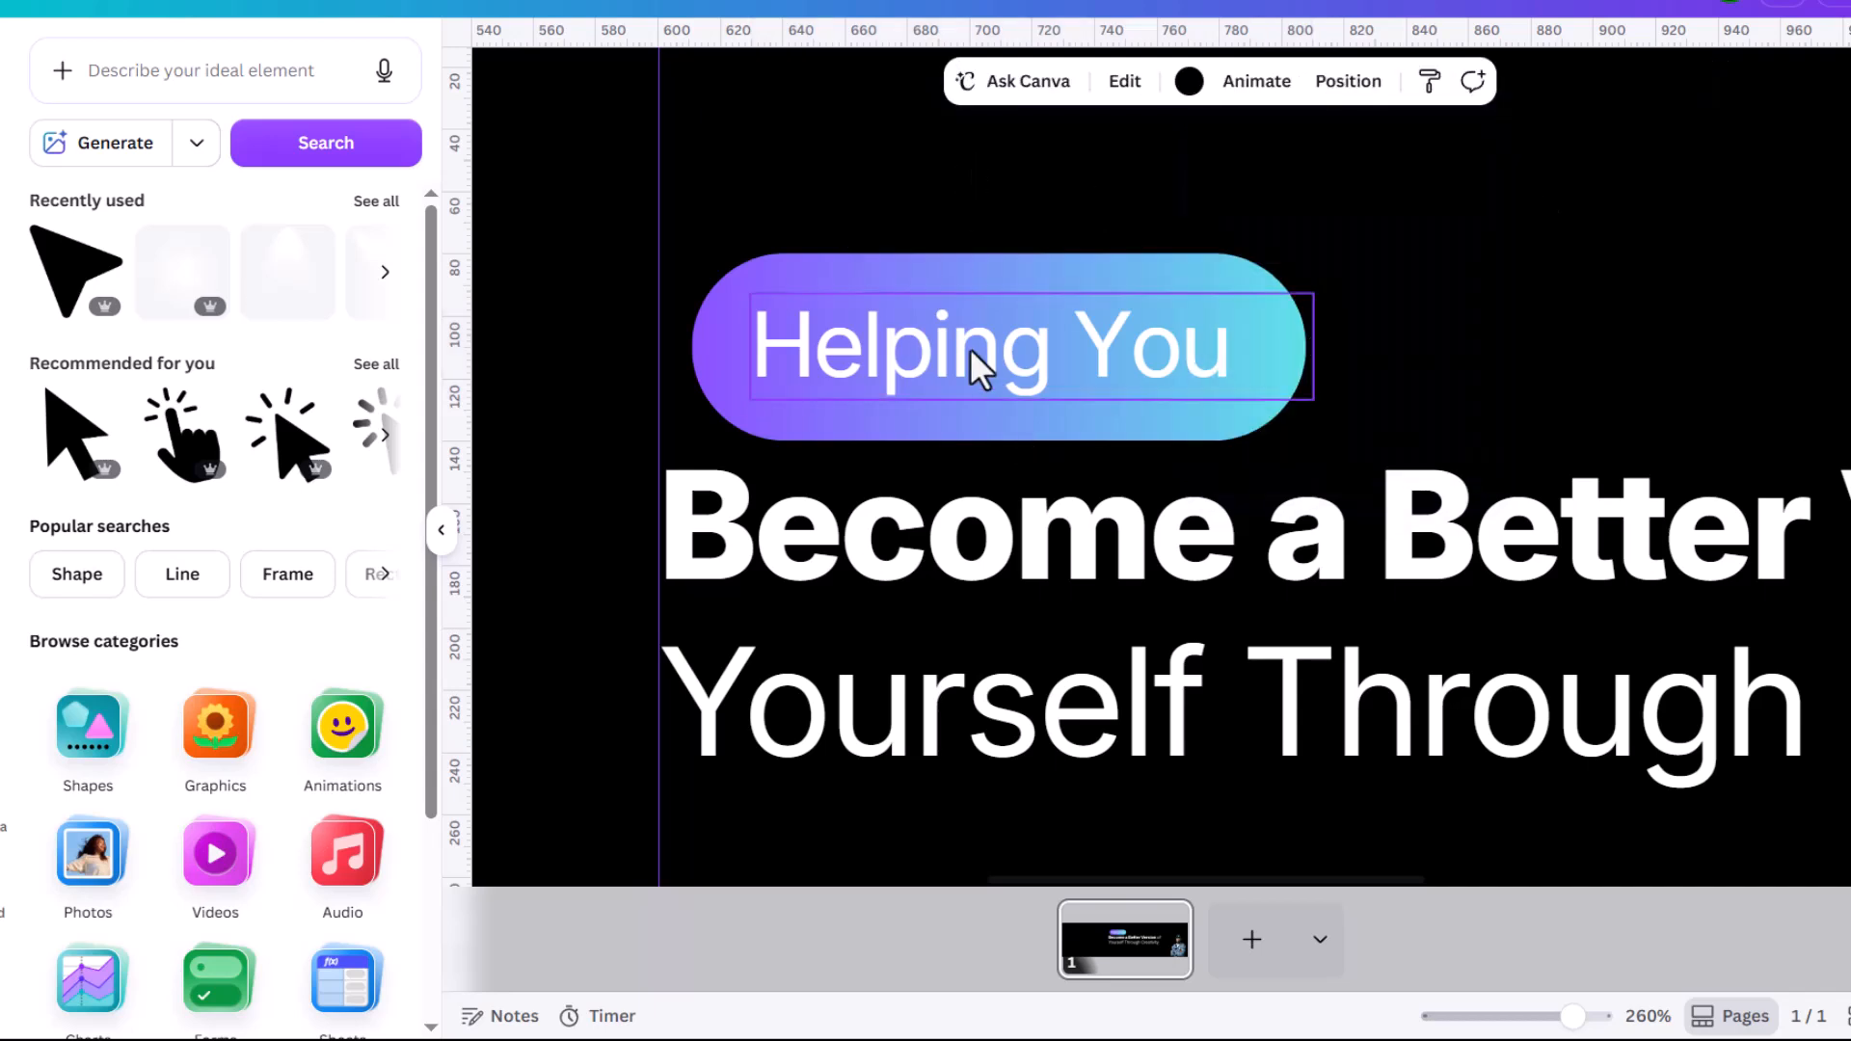
left_click(1012, 376)
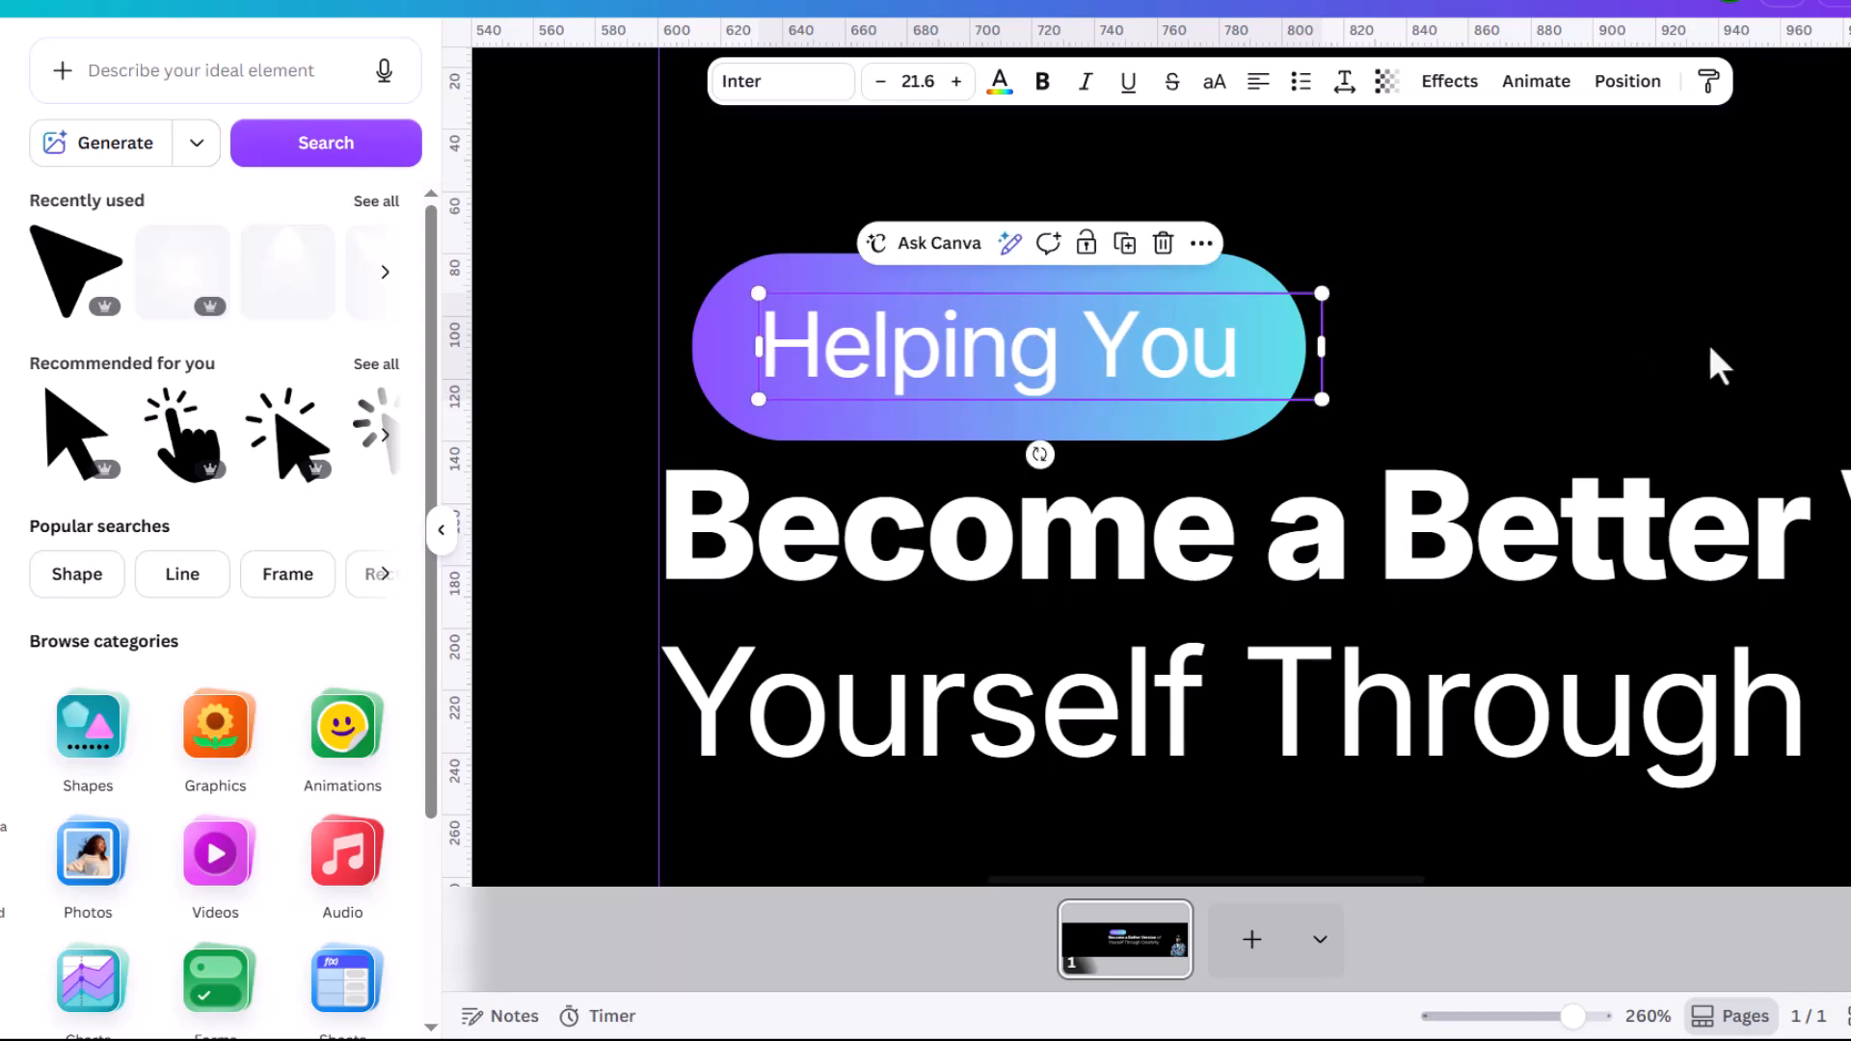
left_click(1640, 363)
Step: Search the elements for "click", show all matching graphics and add the solid black arrowhead cursor to the banner
scroll(1022, 364, "down", 2)
scroll(1023, 357, "down", 2)
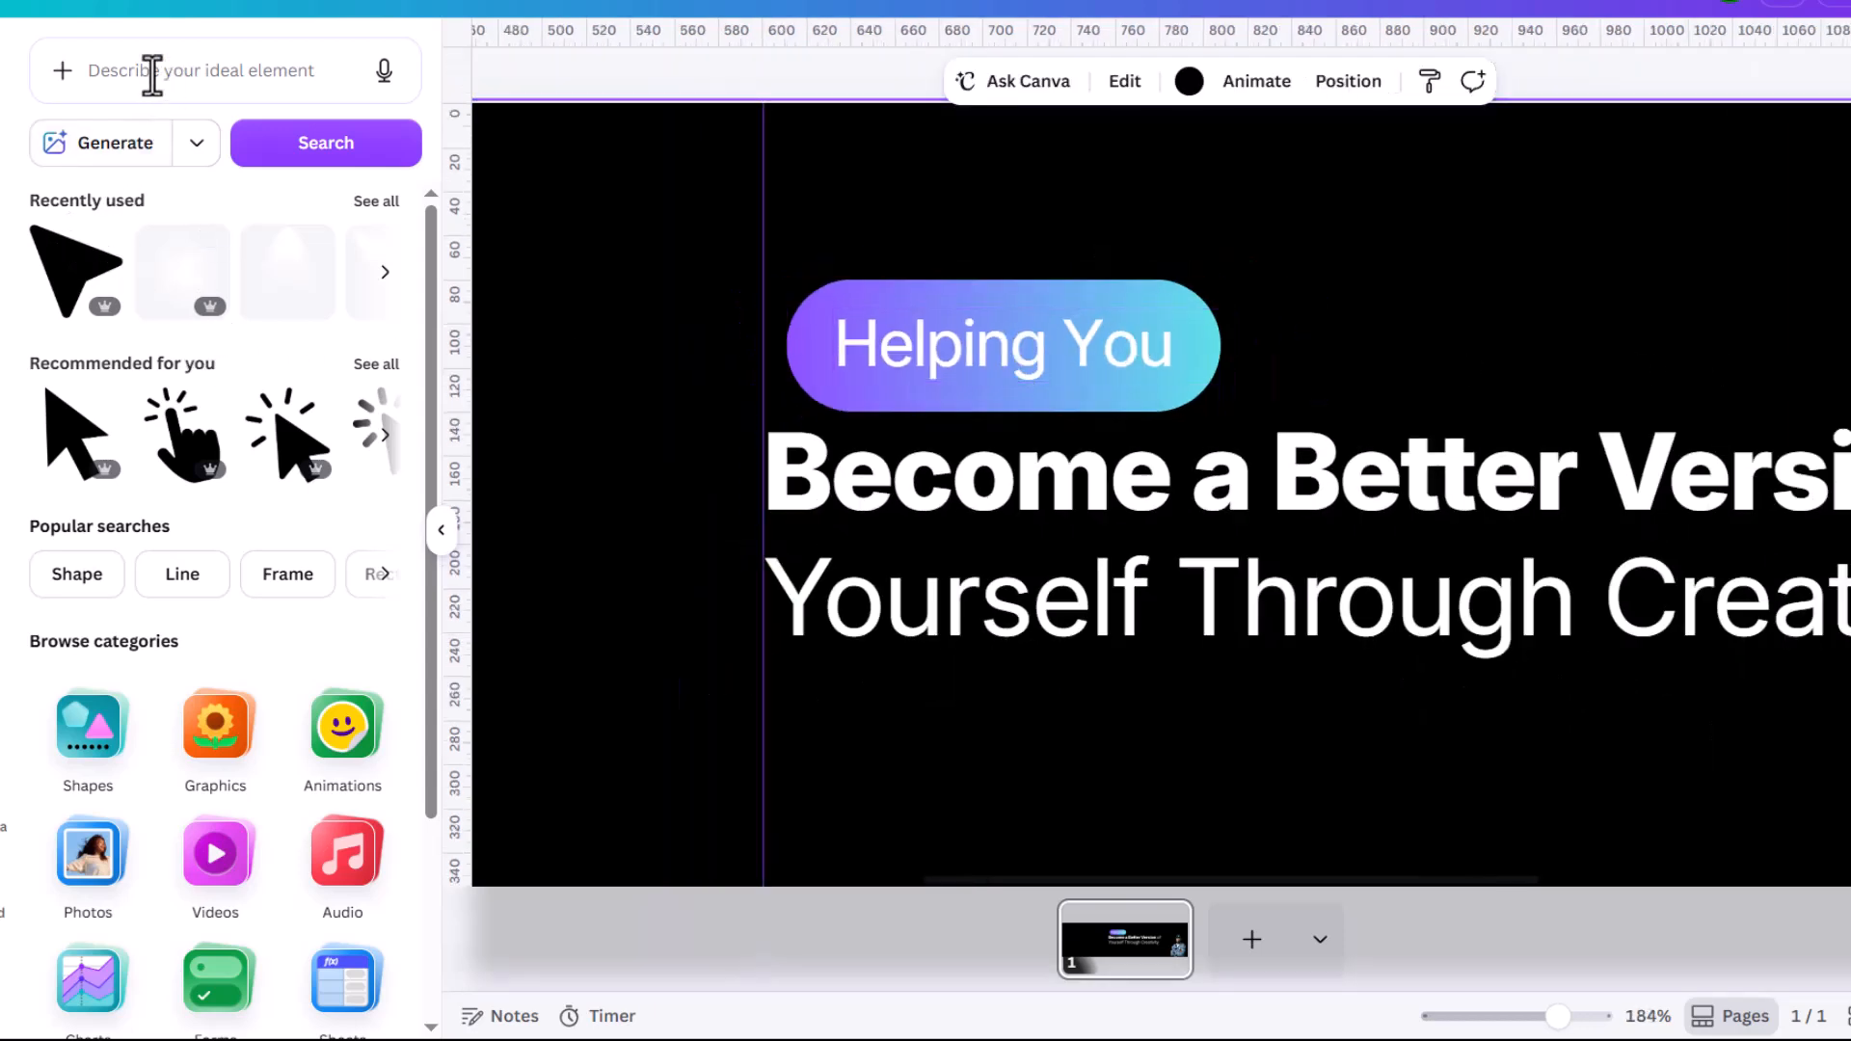
left_click(195, 73)
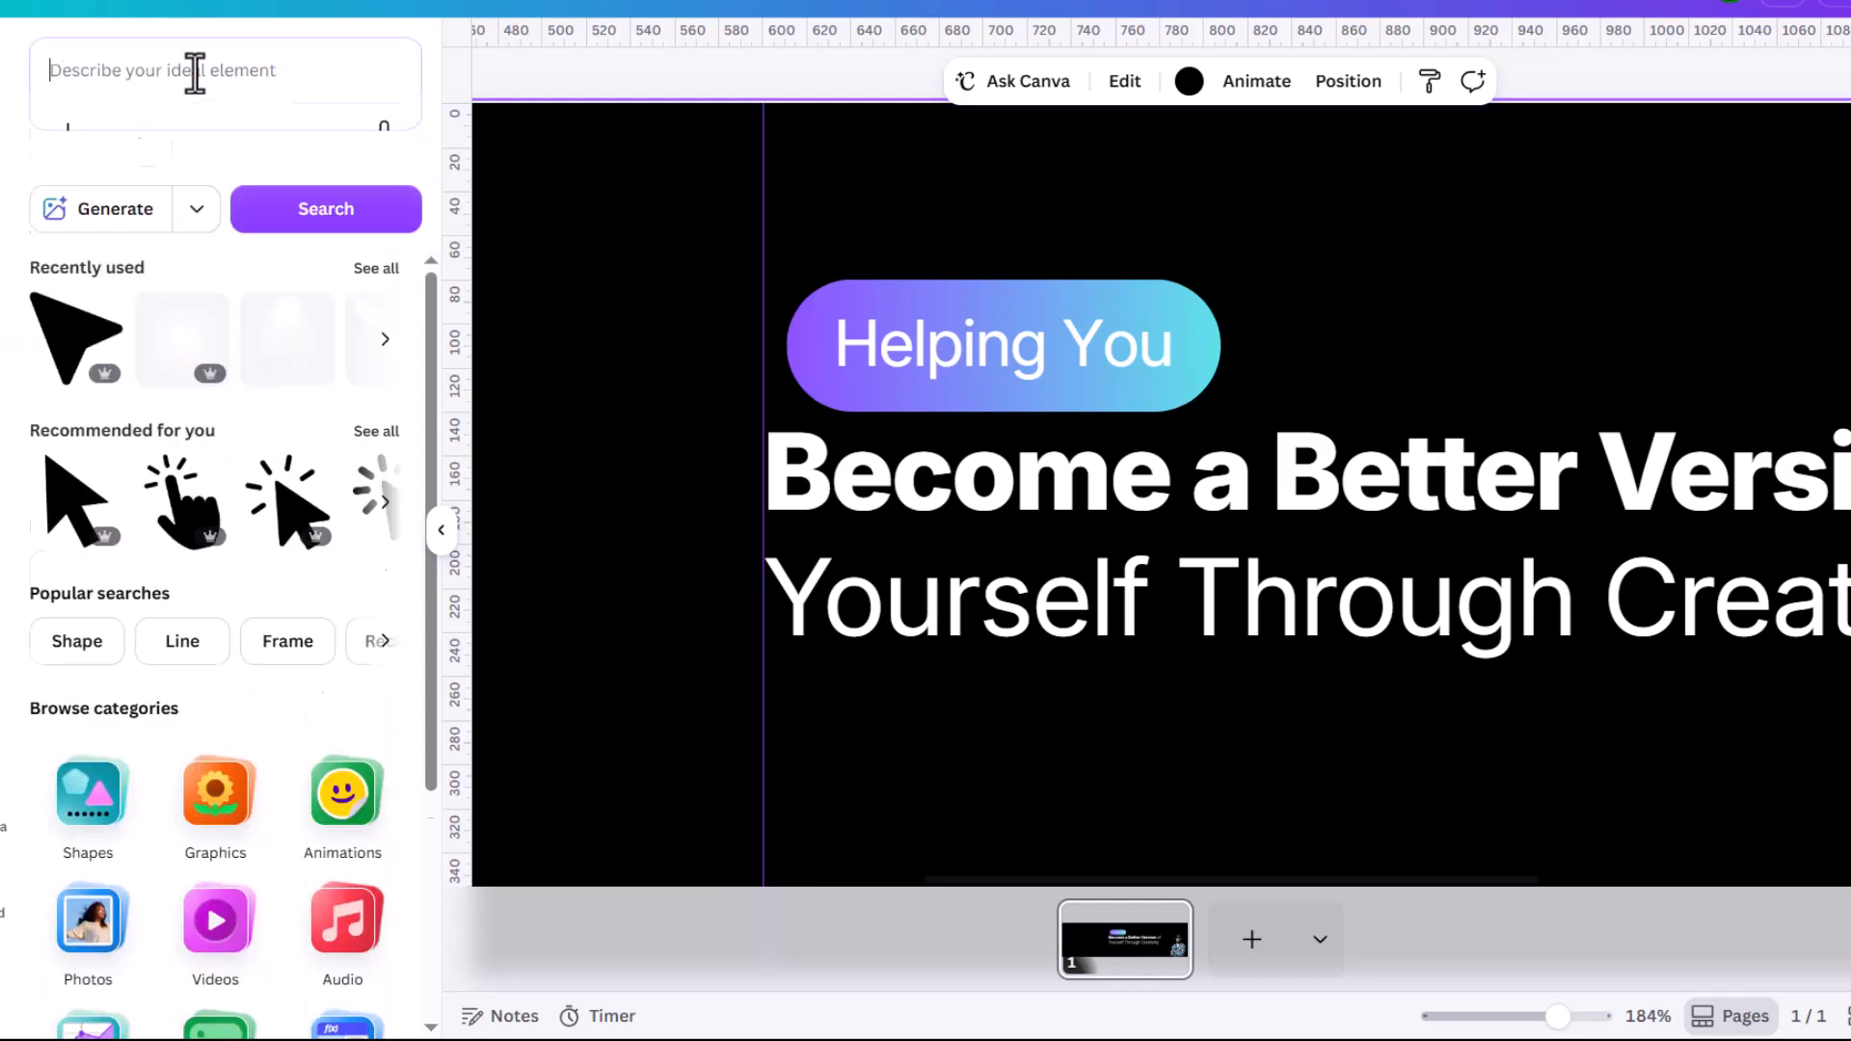
type("click")
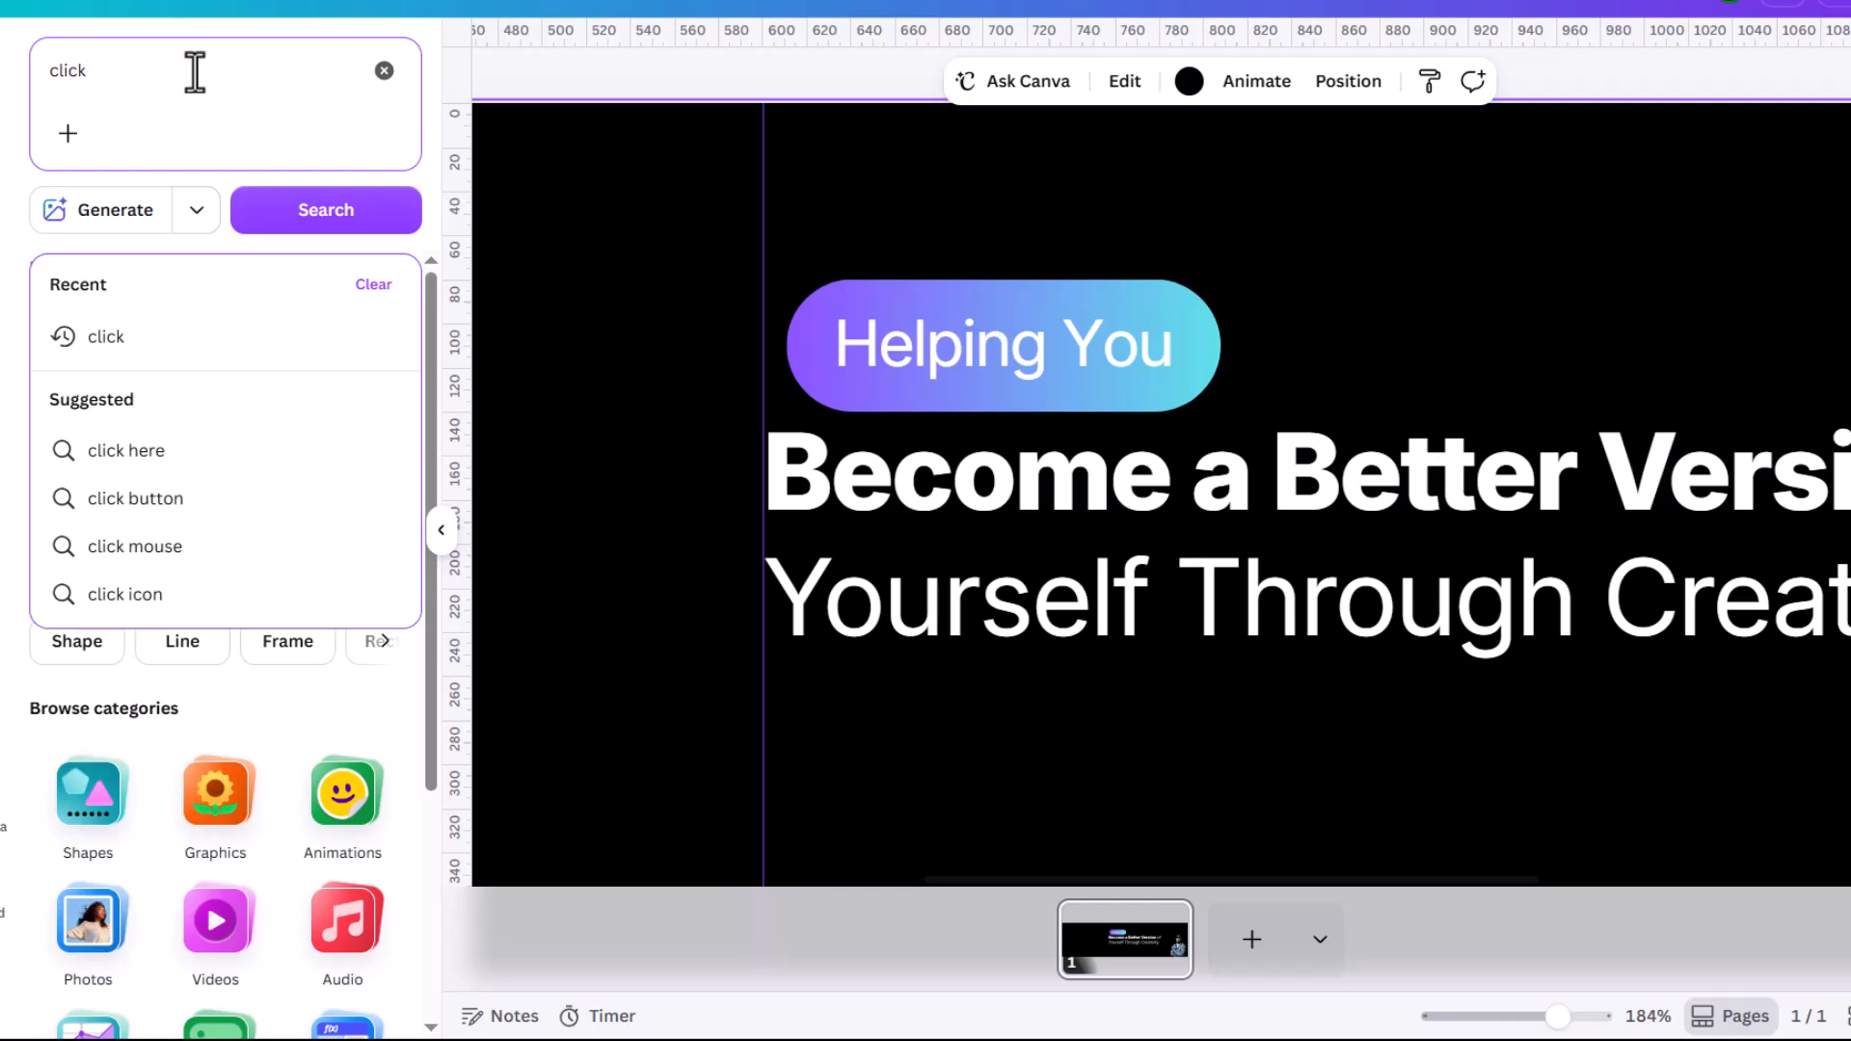
key("Return")
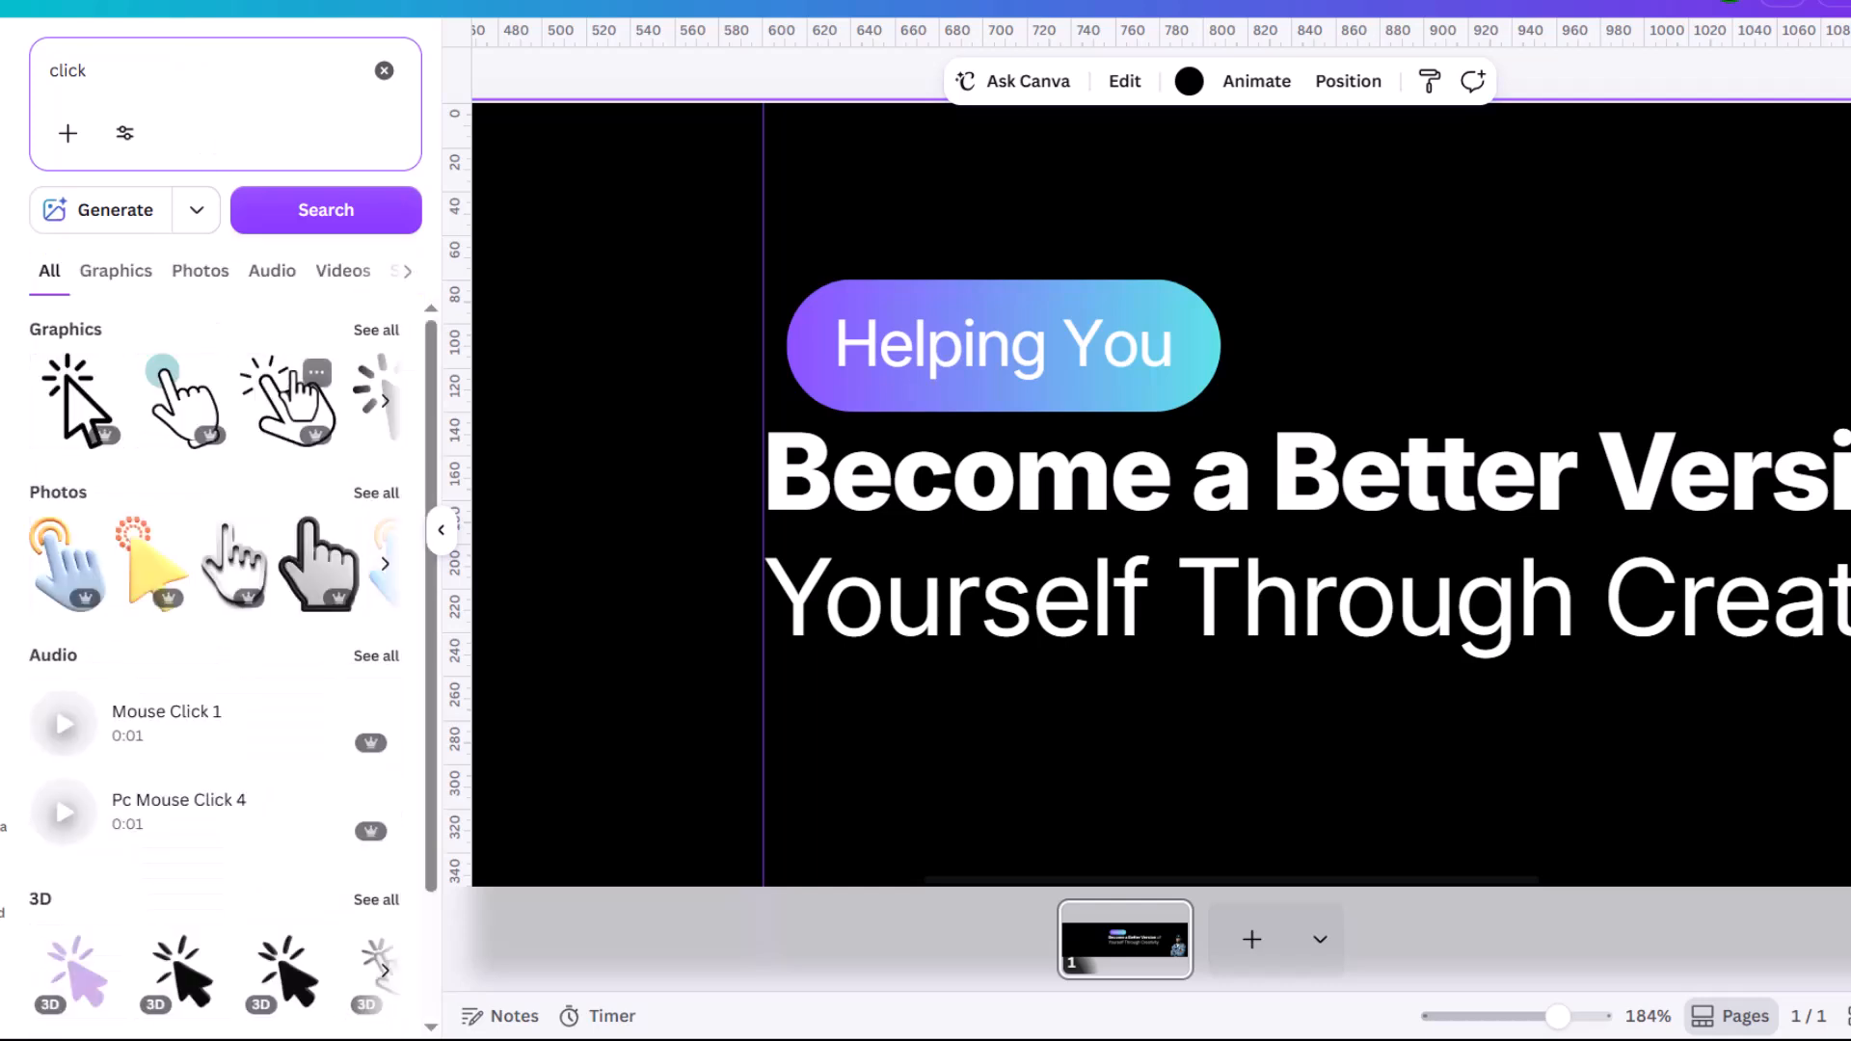
left_click(378, 332)
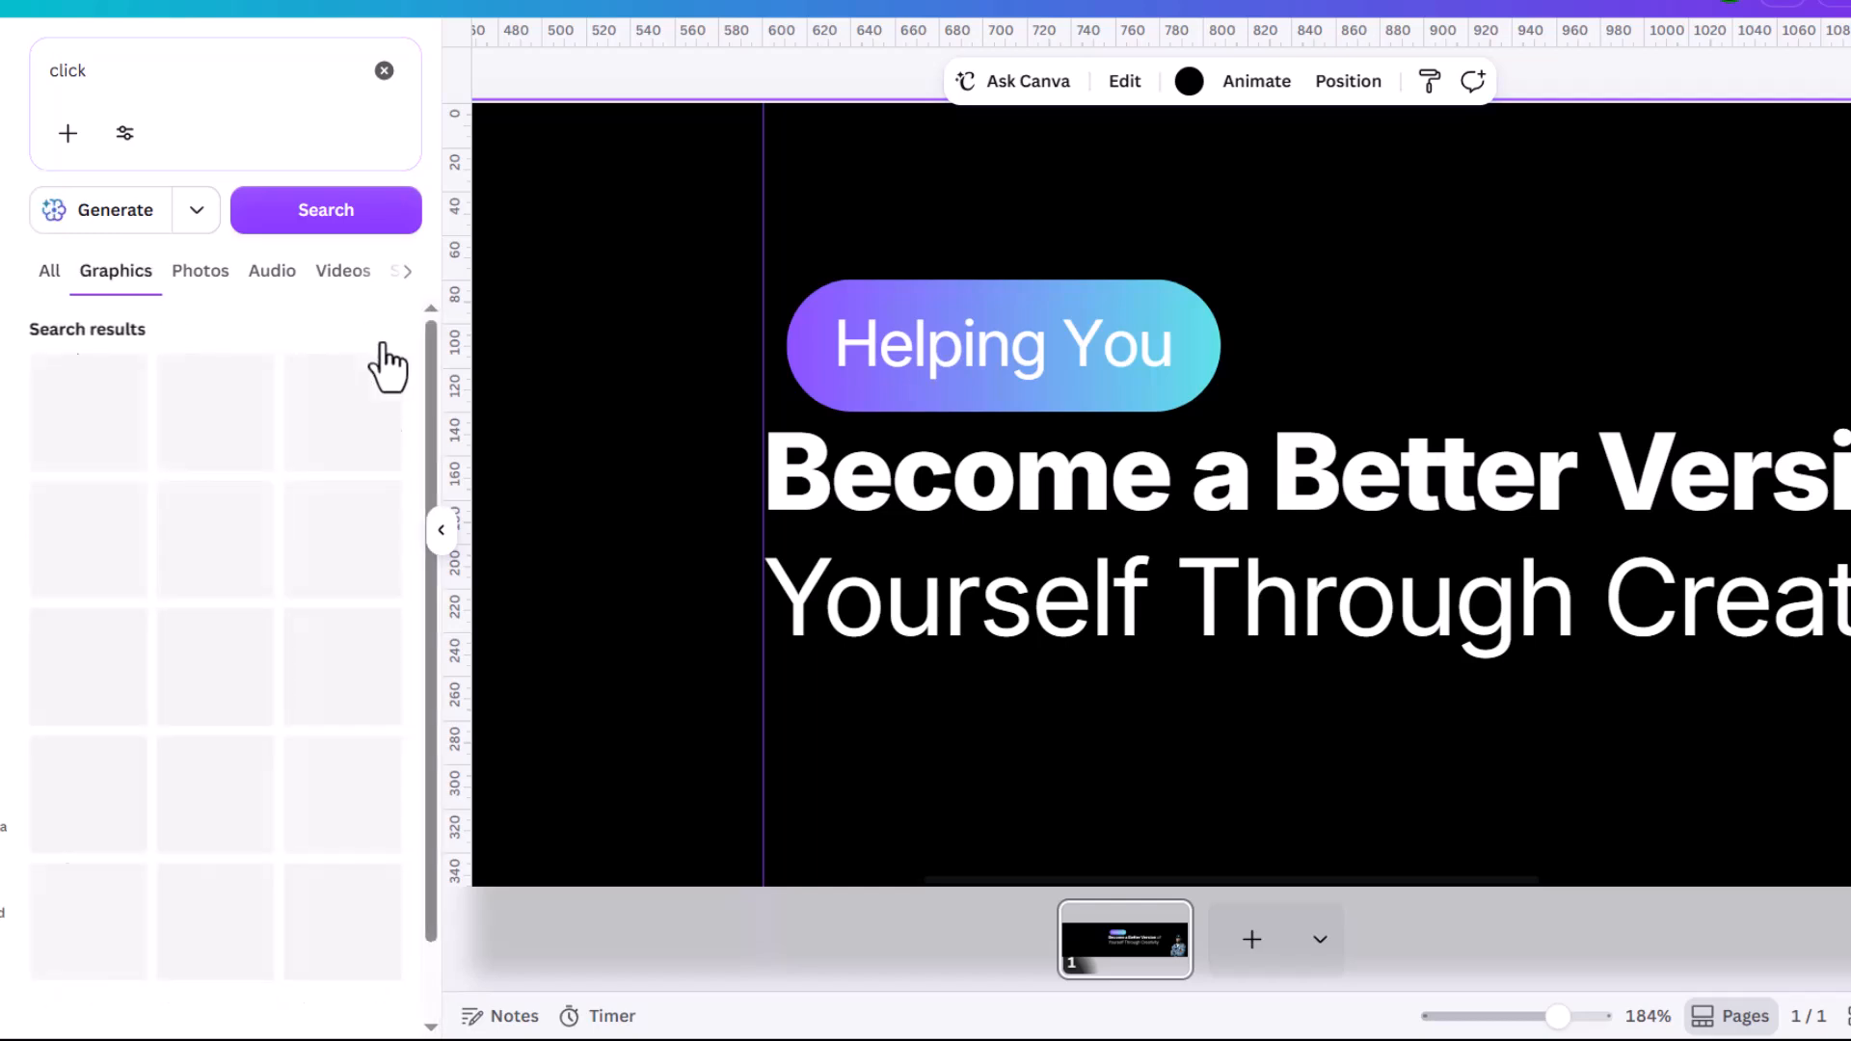
scroll(328, 636, "down", 2)
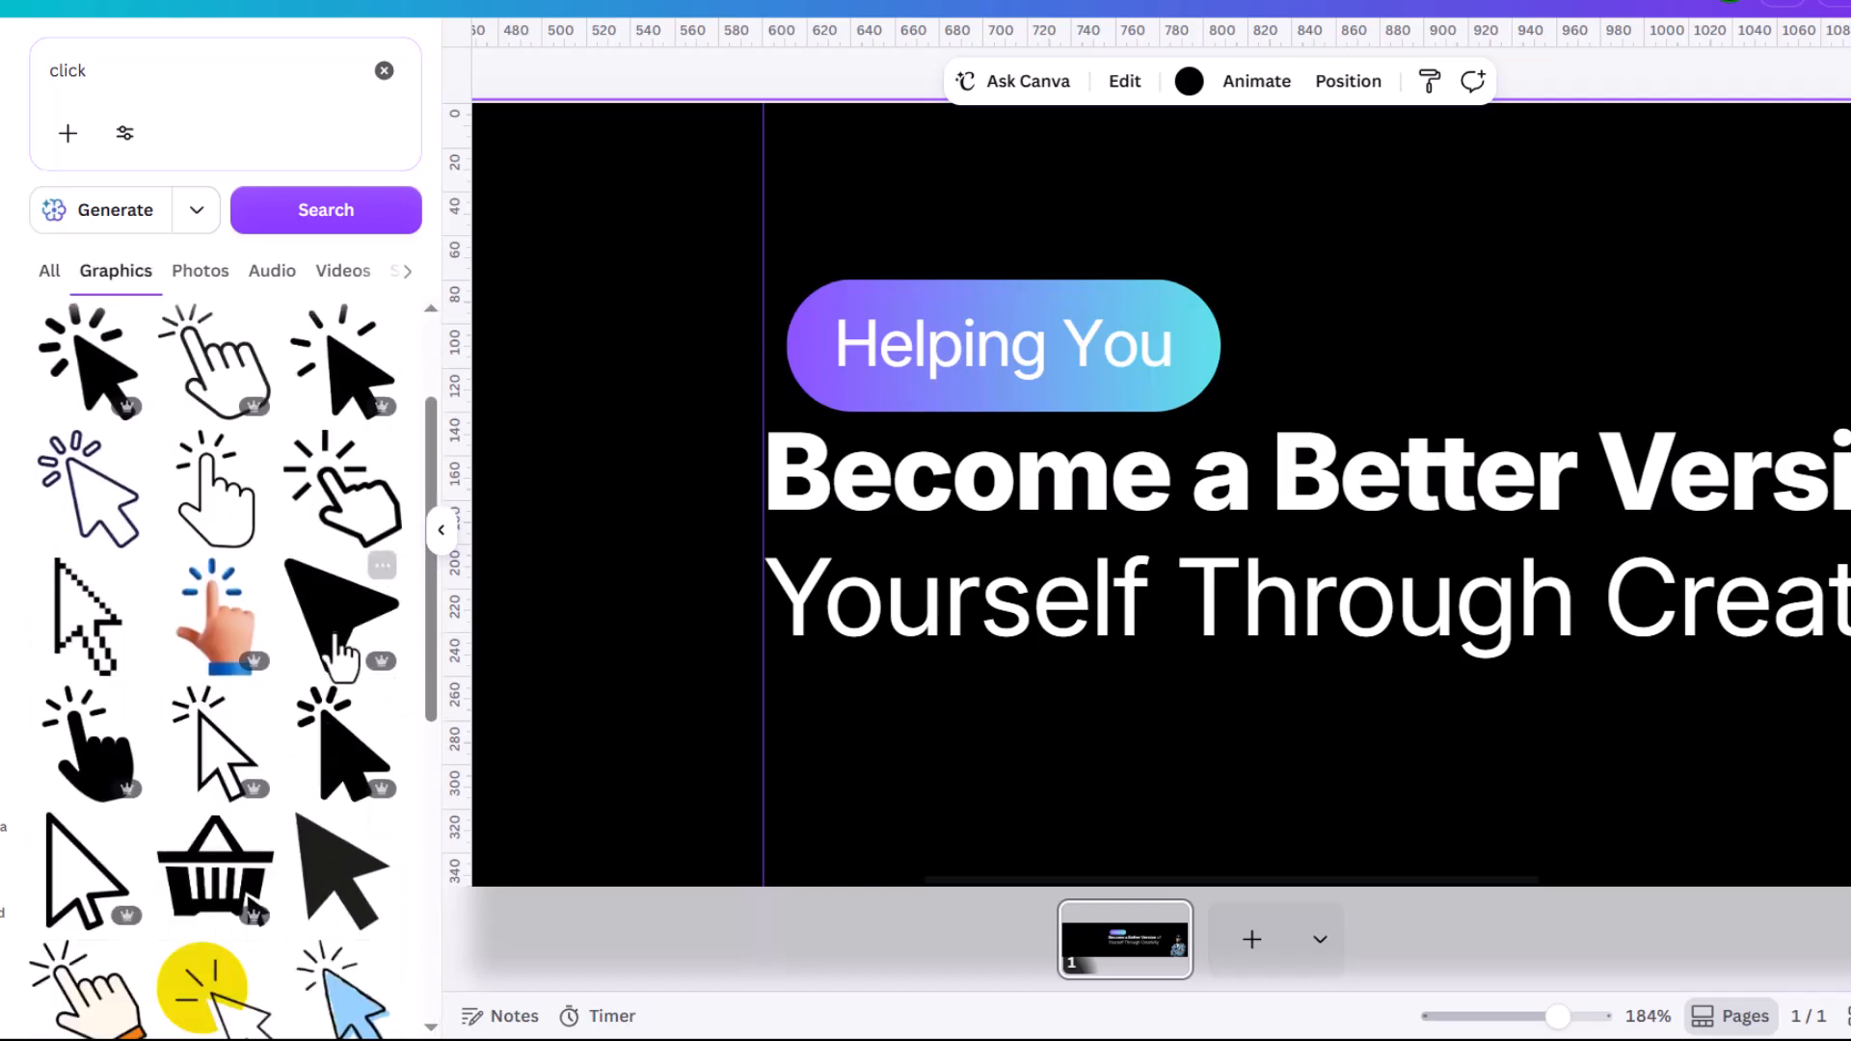
left_click(344, 625)
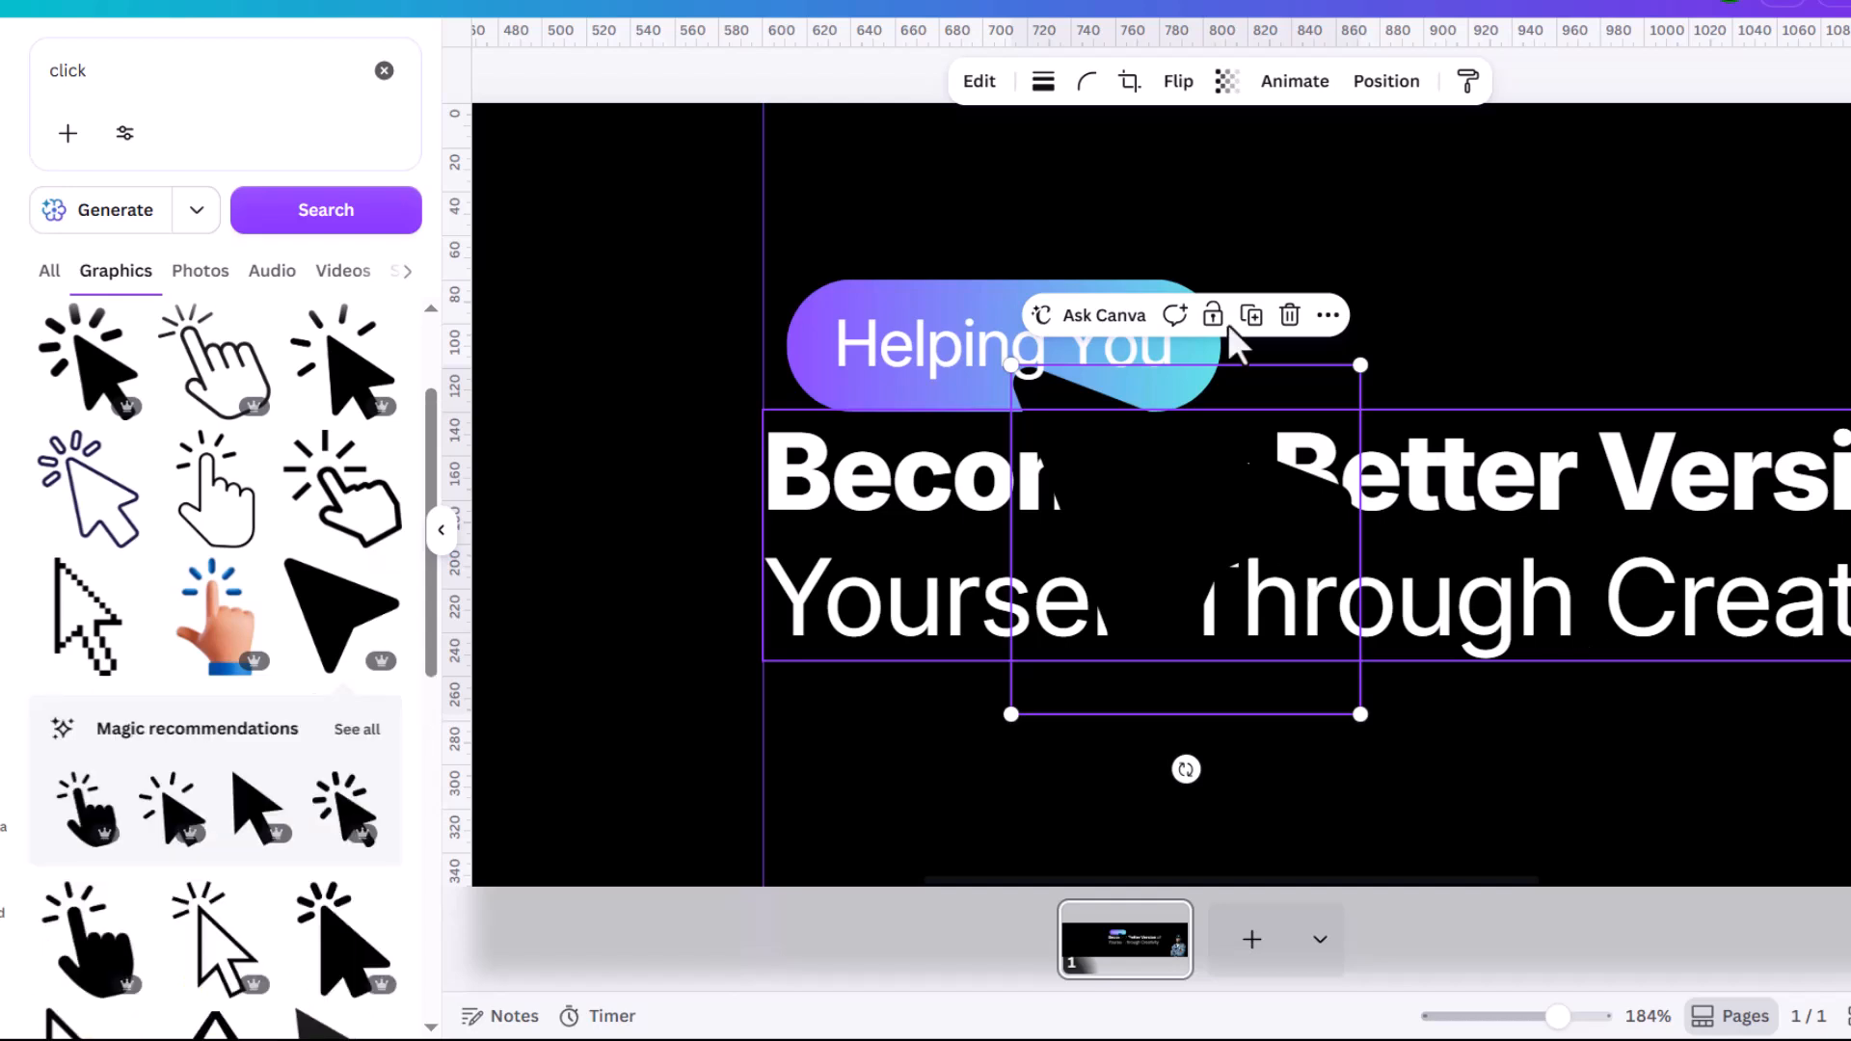
Step: Recolour the cursor arrow purple, sampling the shade from the start of the pill's gradient
left_click(997, 83)
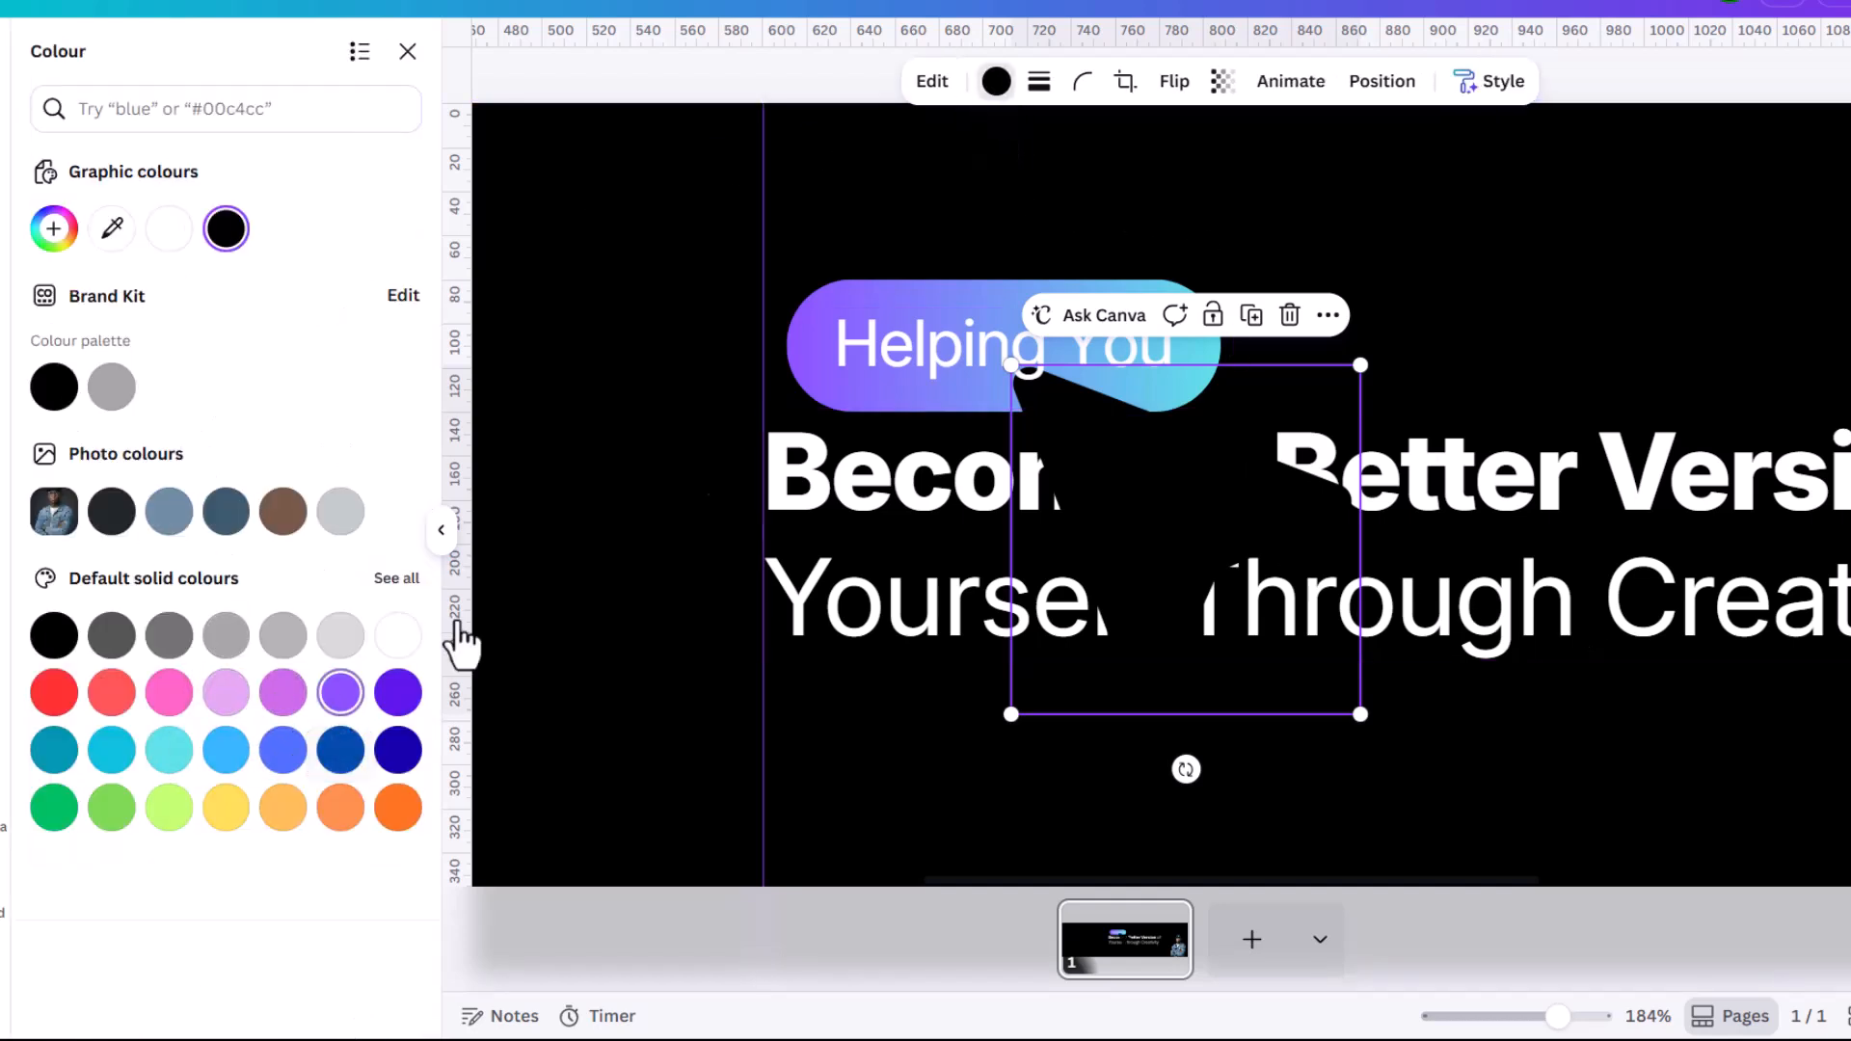
left_click(340, 692)
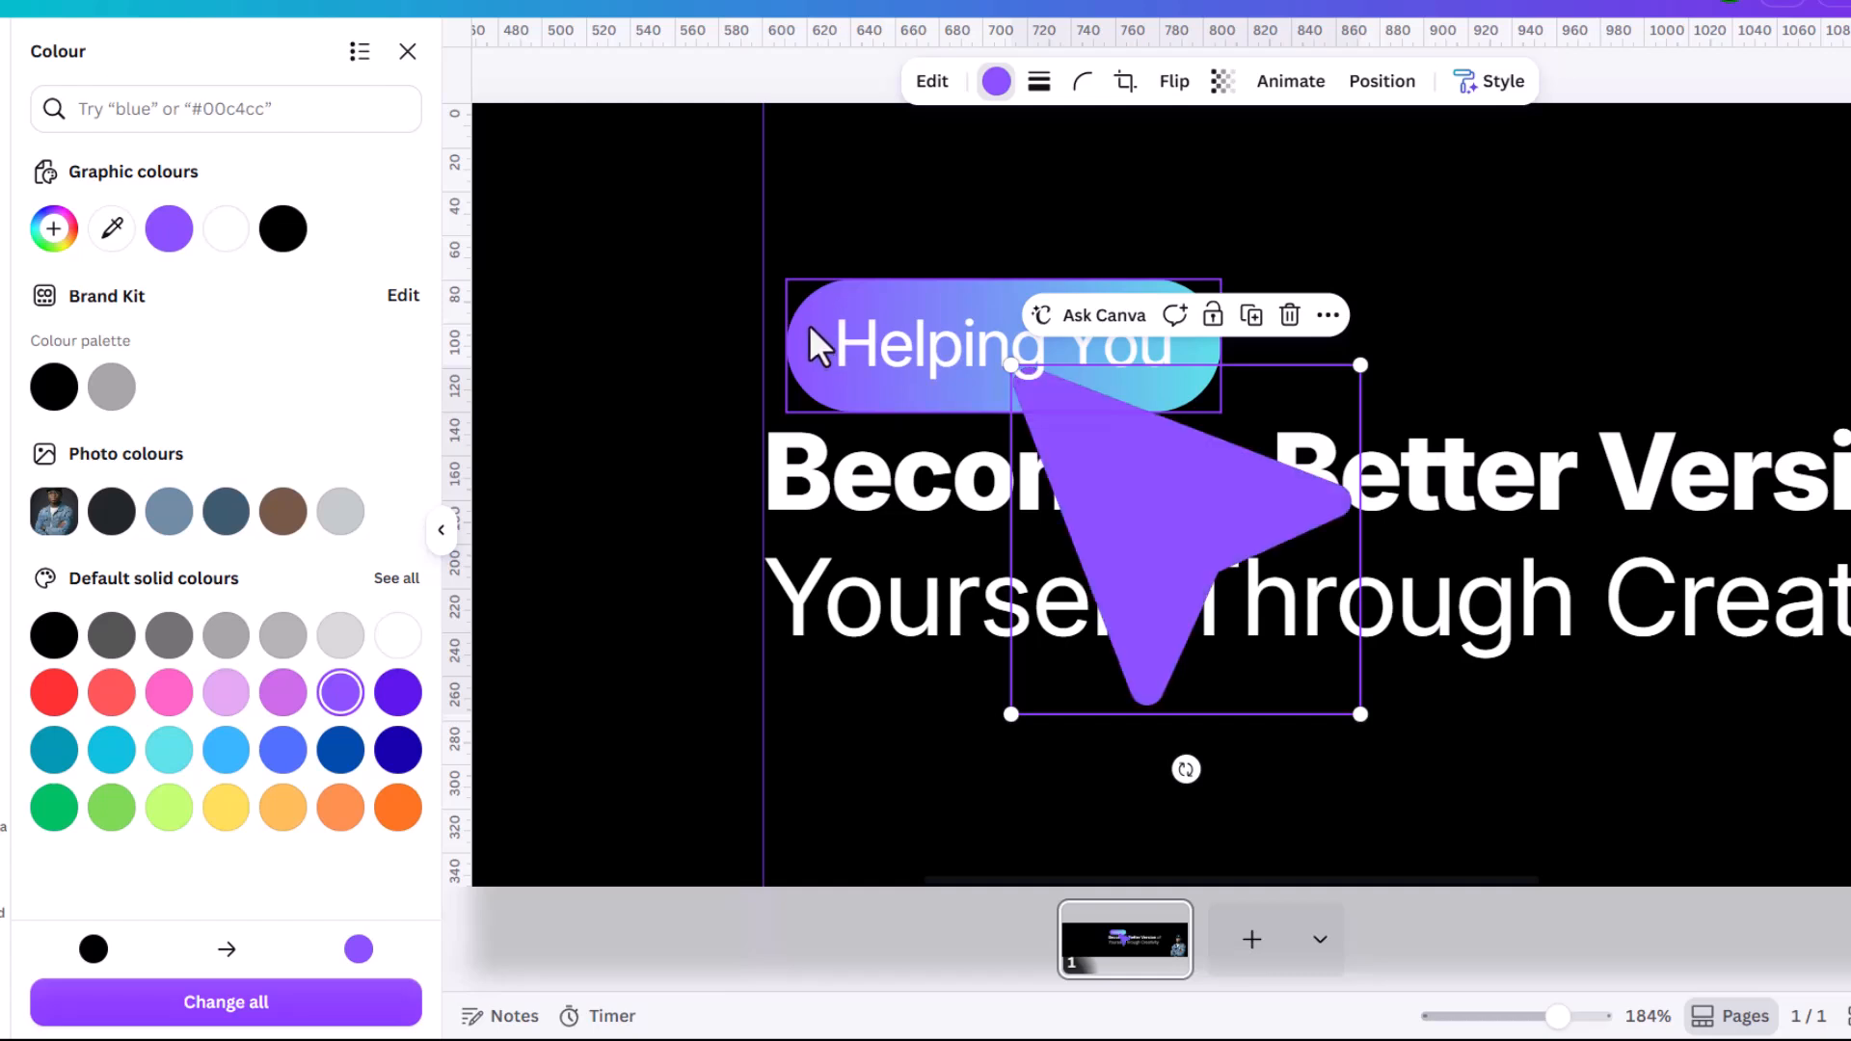
left_click(112, 229)
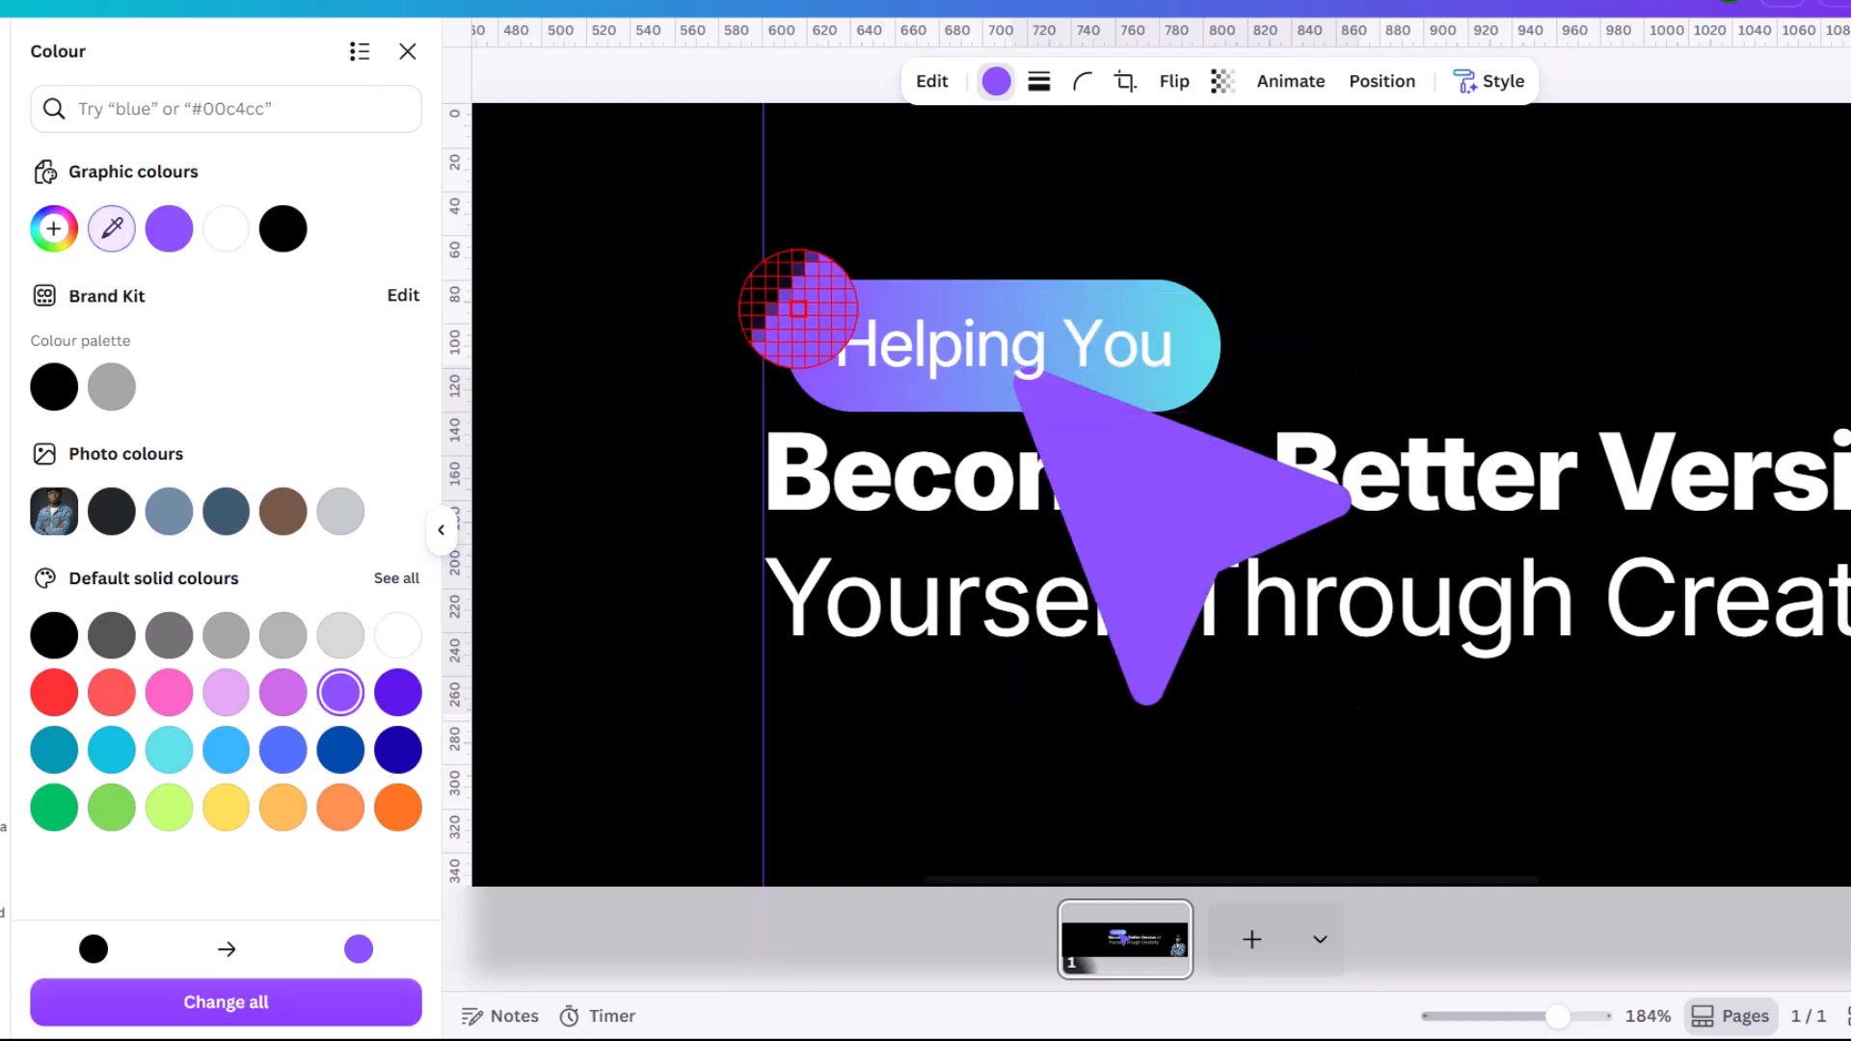
left_click(798, 309)
Step: Shrink the cursor arrow and position it just outside the upper-left corner of the "Helping You" pill
left_click_drag(1168, 502, 733, 227)
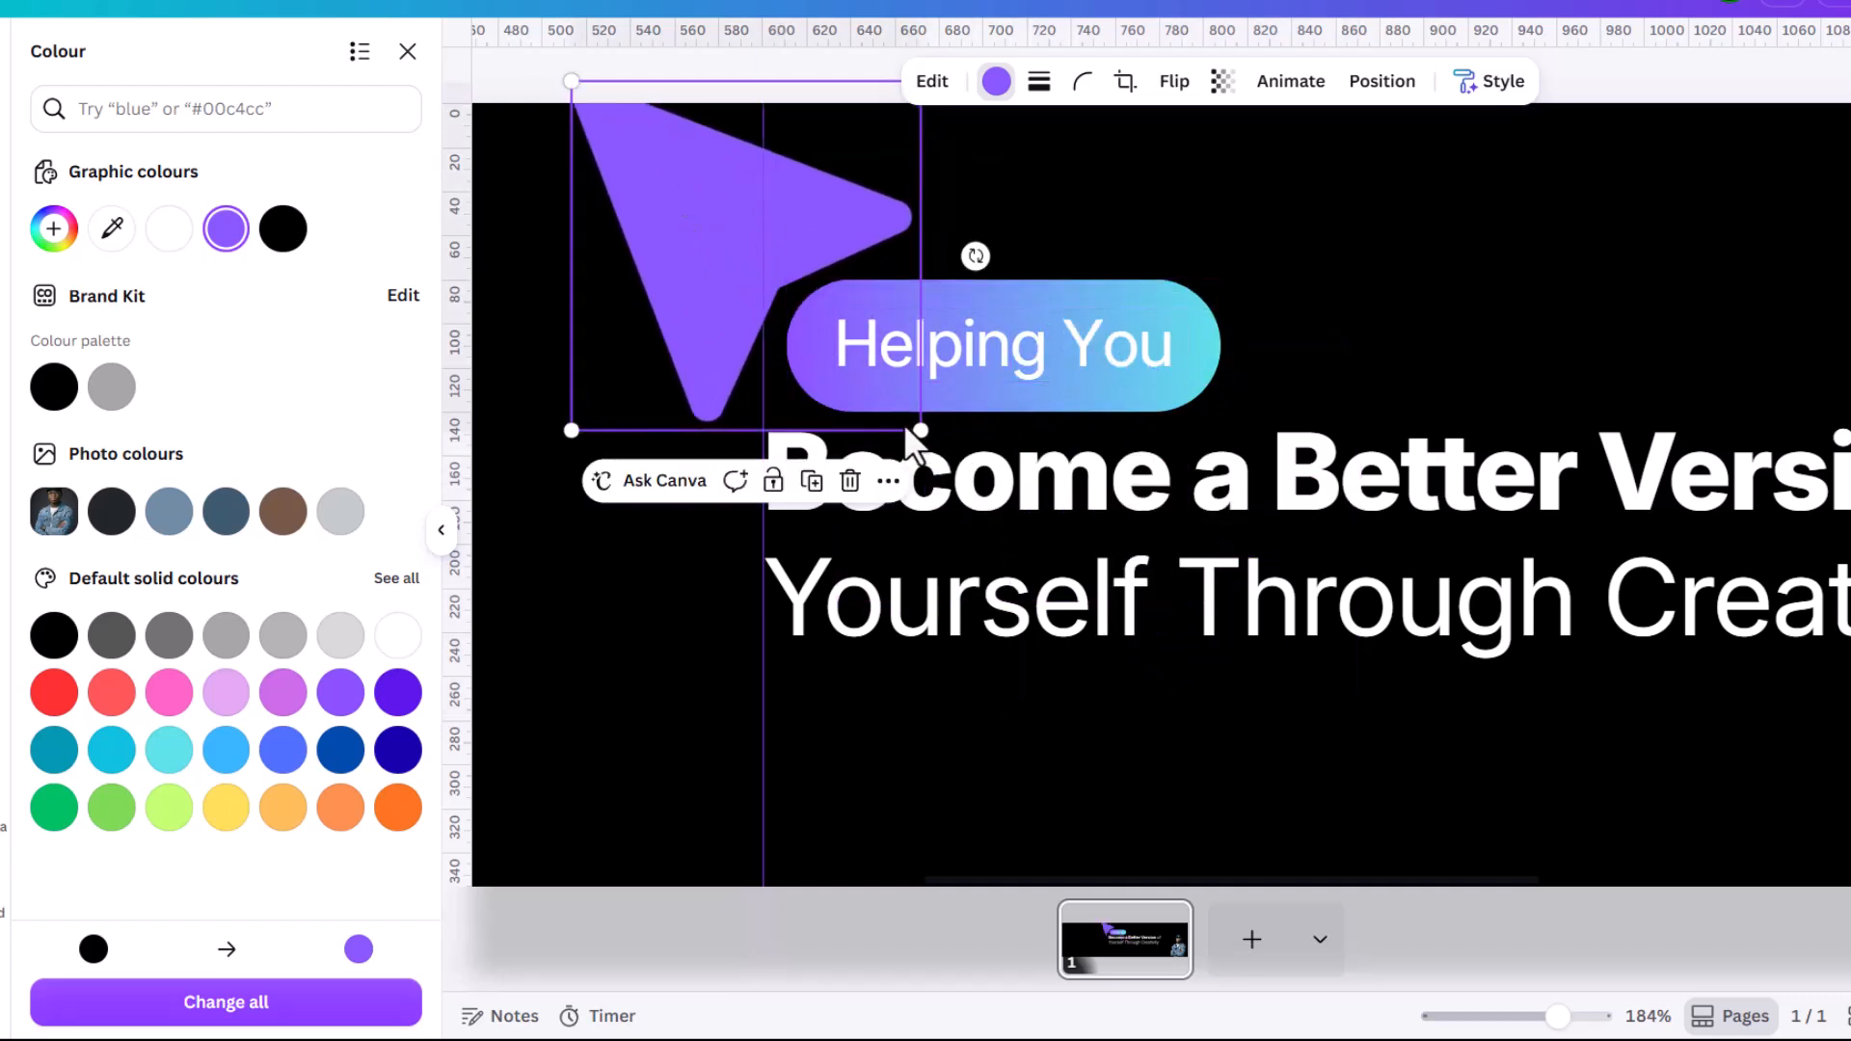
left_click_drag(924, 428, 787, 294)
scroll(762, 260, "up", 5)
mouse_move(708, 241)
left_mouse_down()
mouse_move(768, 243)
mouse_move(769, 271)
mouse_move(732, 234)
left_mouse_up()
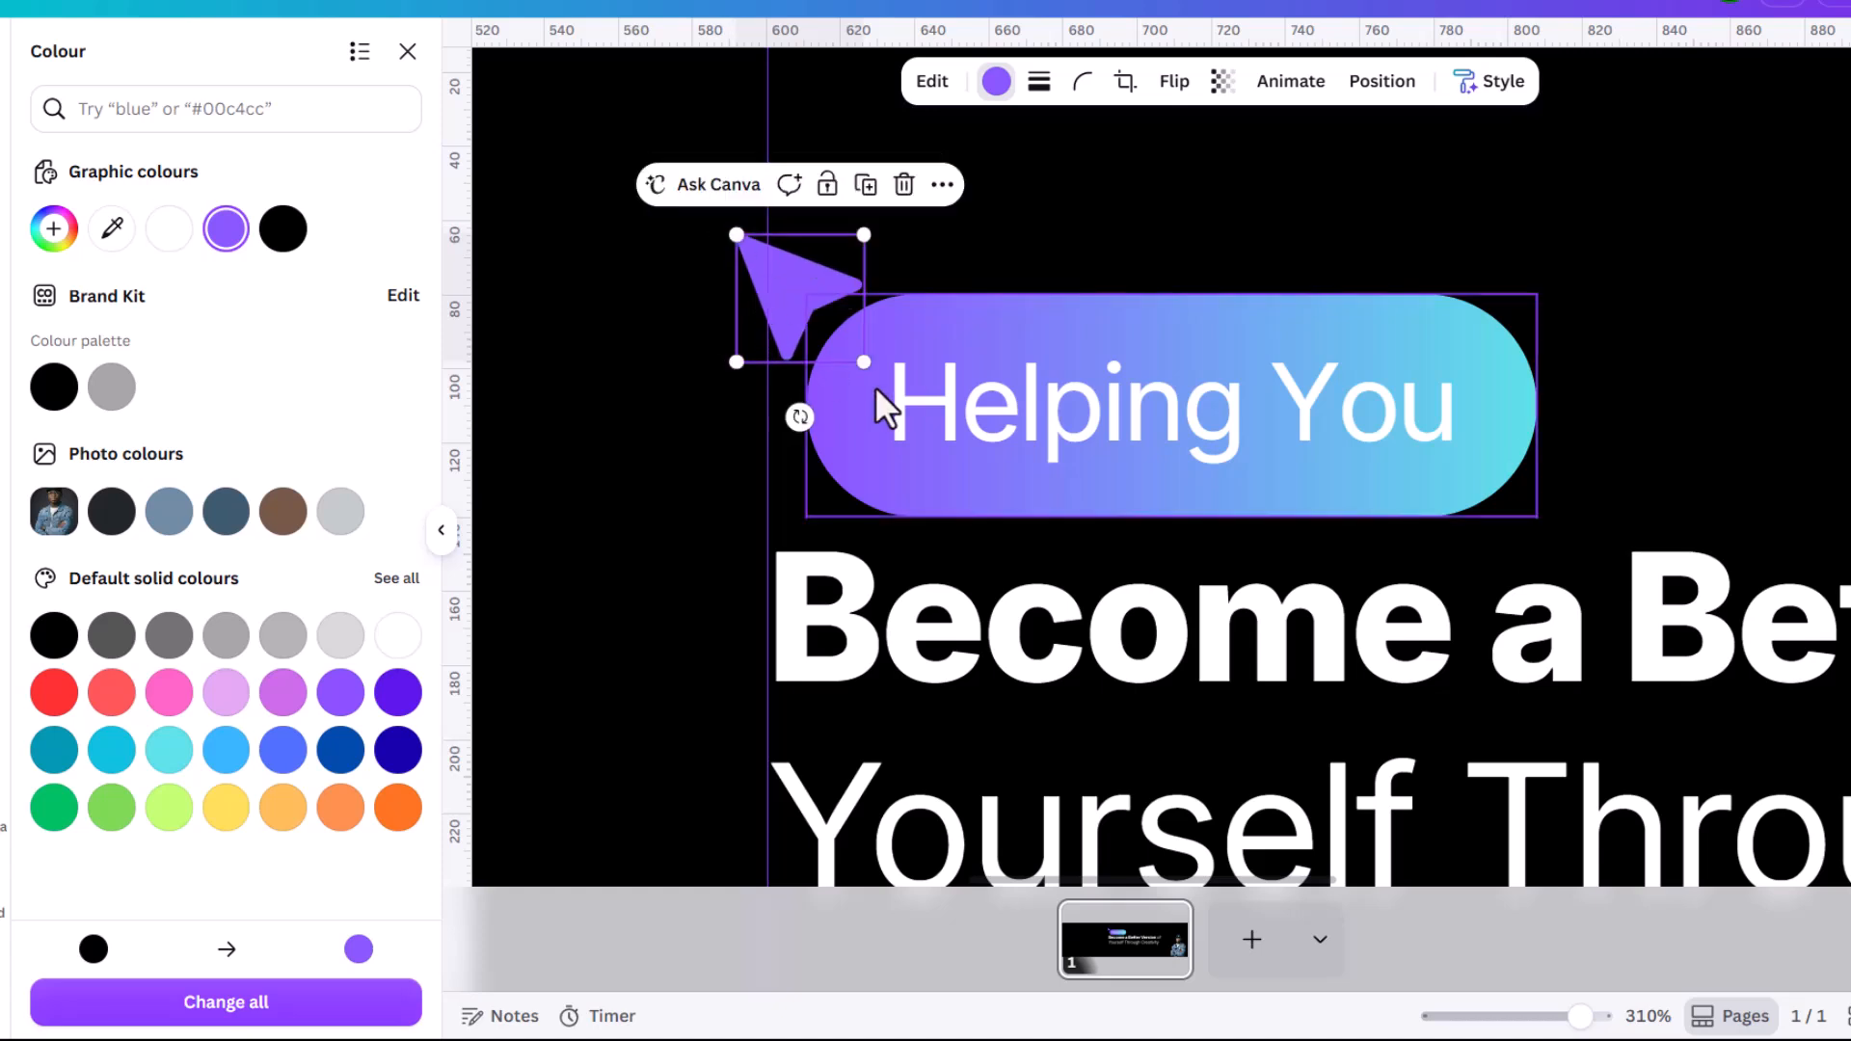
mouse_move(810, 306)
left_mouse_down()
mouse_move(809, 290)
mouse_move(768, 298)
mouse_move(806, 277)
mouse_move(781, 304)
left_mouse_up()
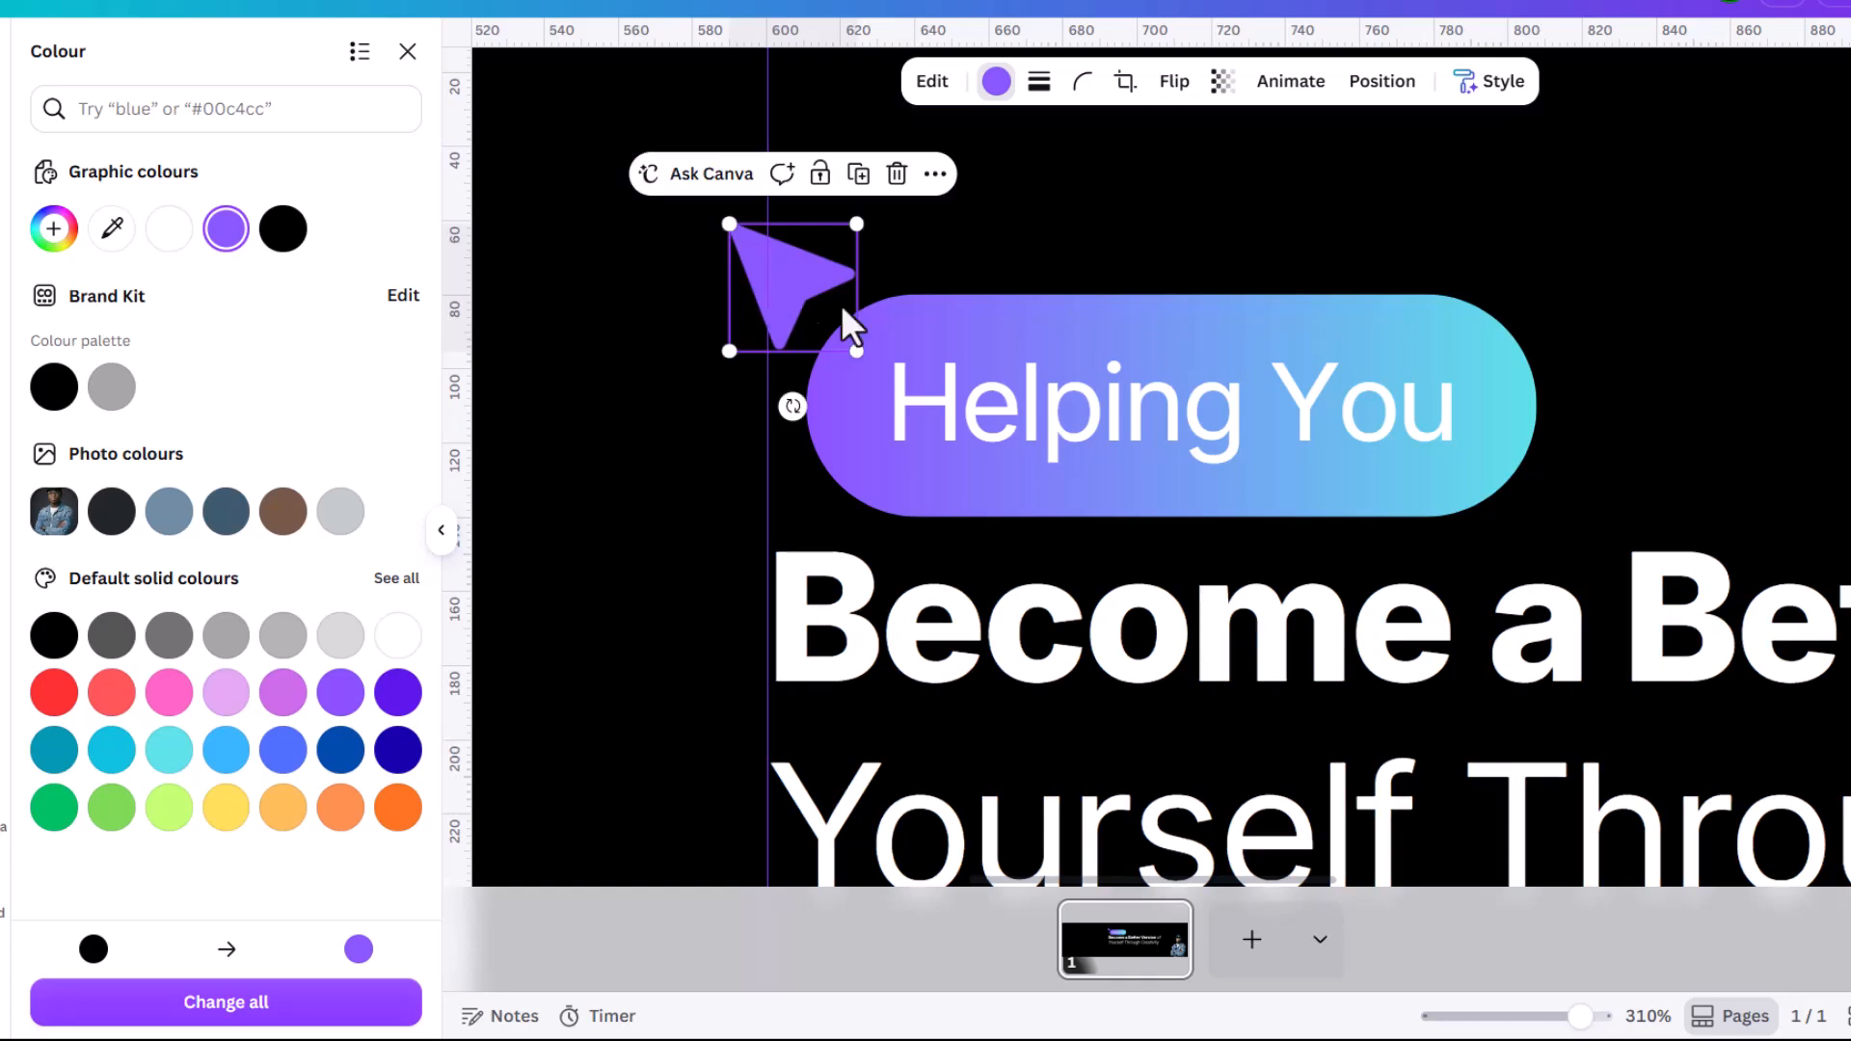
scroll(999, 298, "down", 5)
left_click(681, 343)
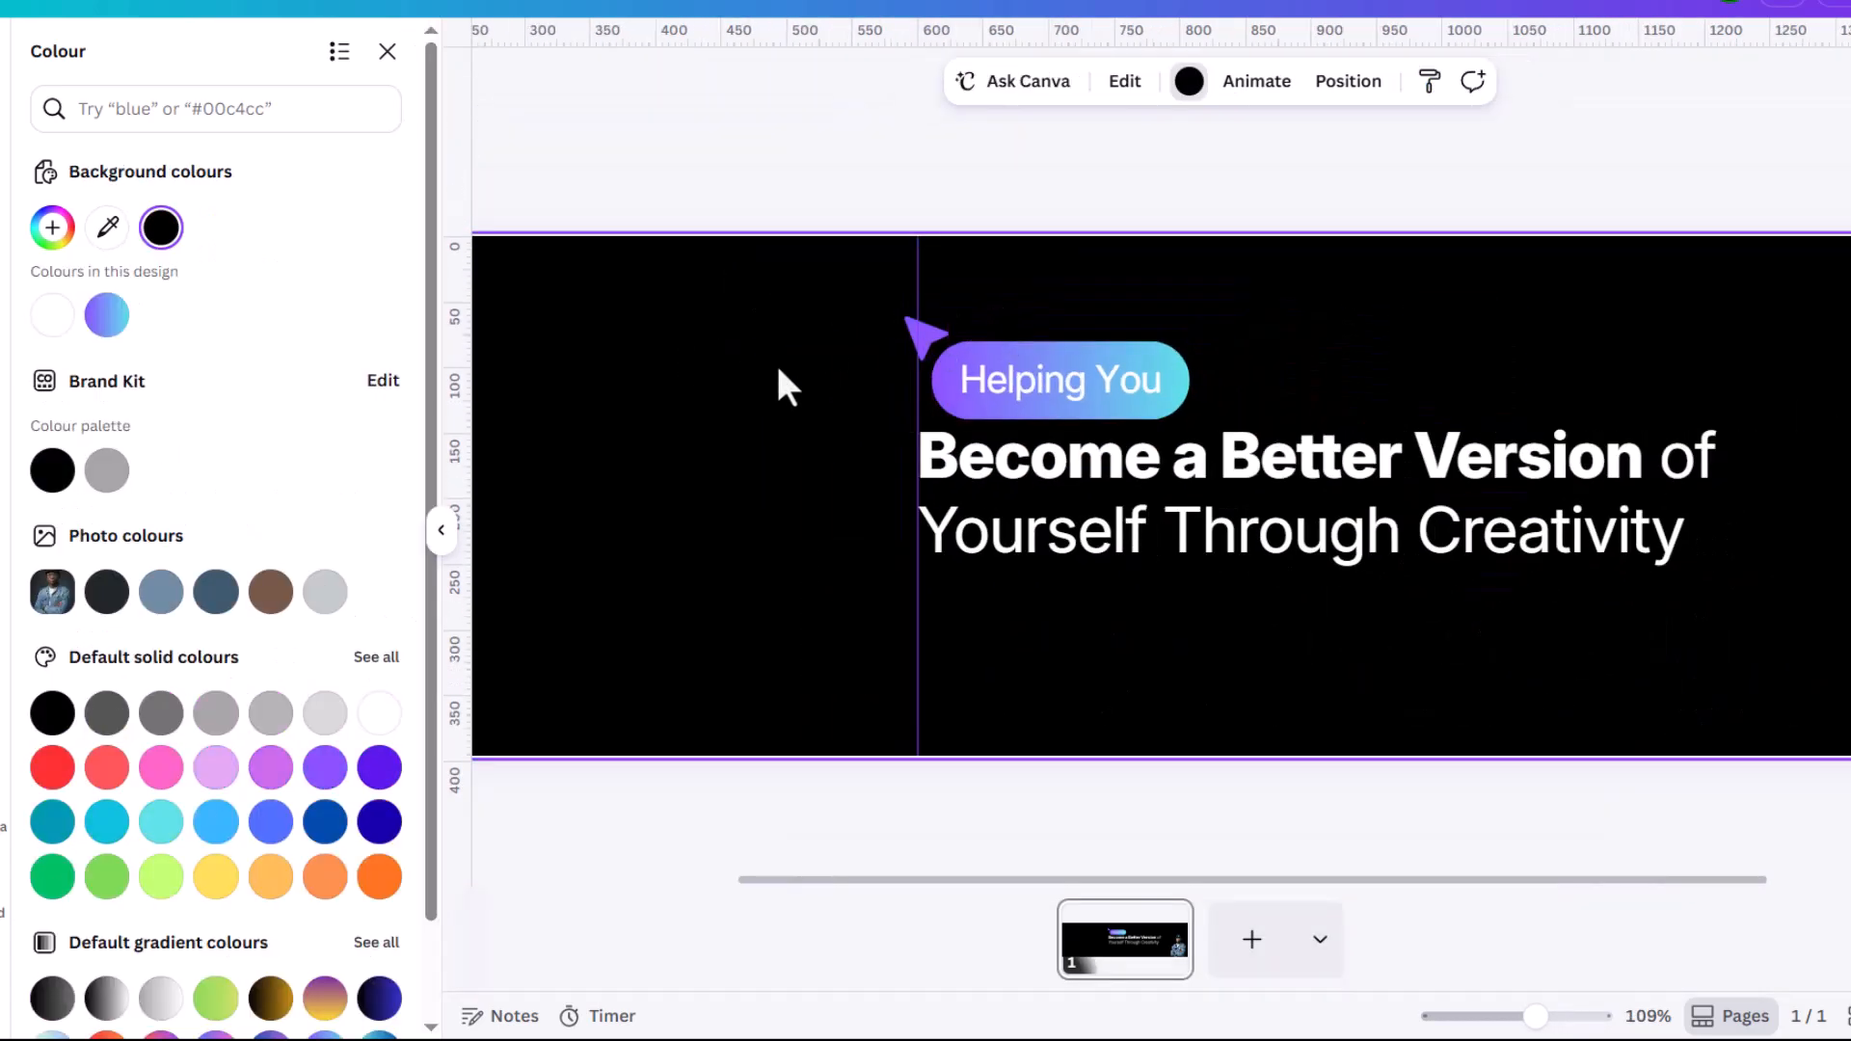
Step: Group the cursor arrow, the gradient pill and the "Helping You" text
scroll(1024, 425, "up", 4)
scroll(1021, 366, "up", 3)
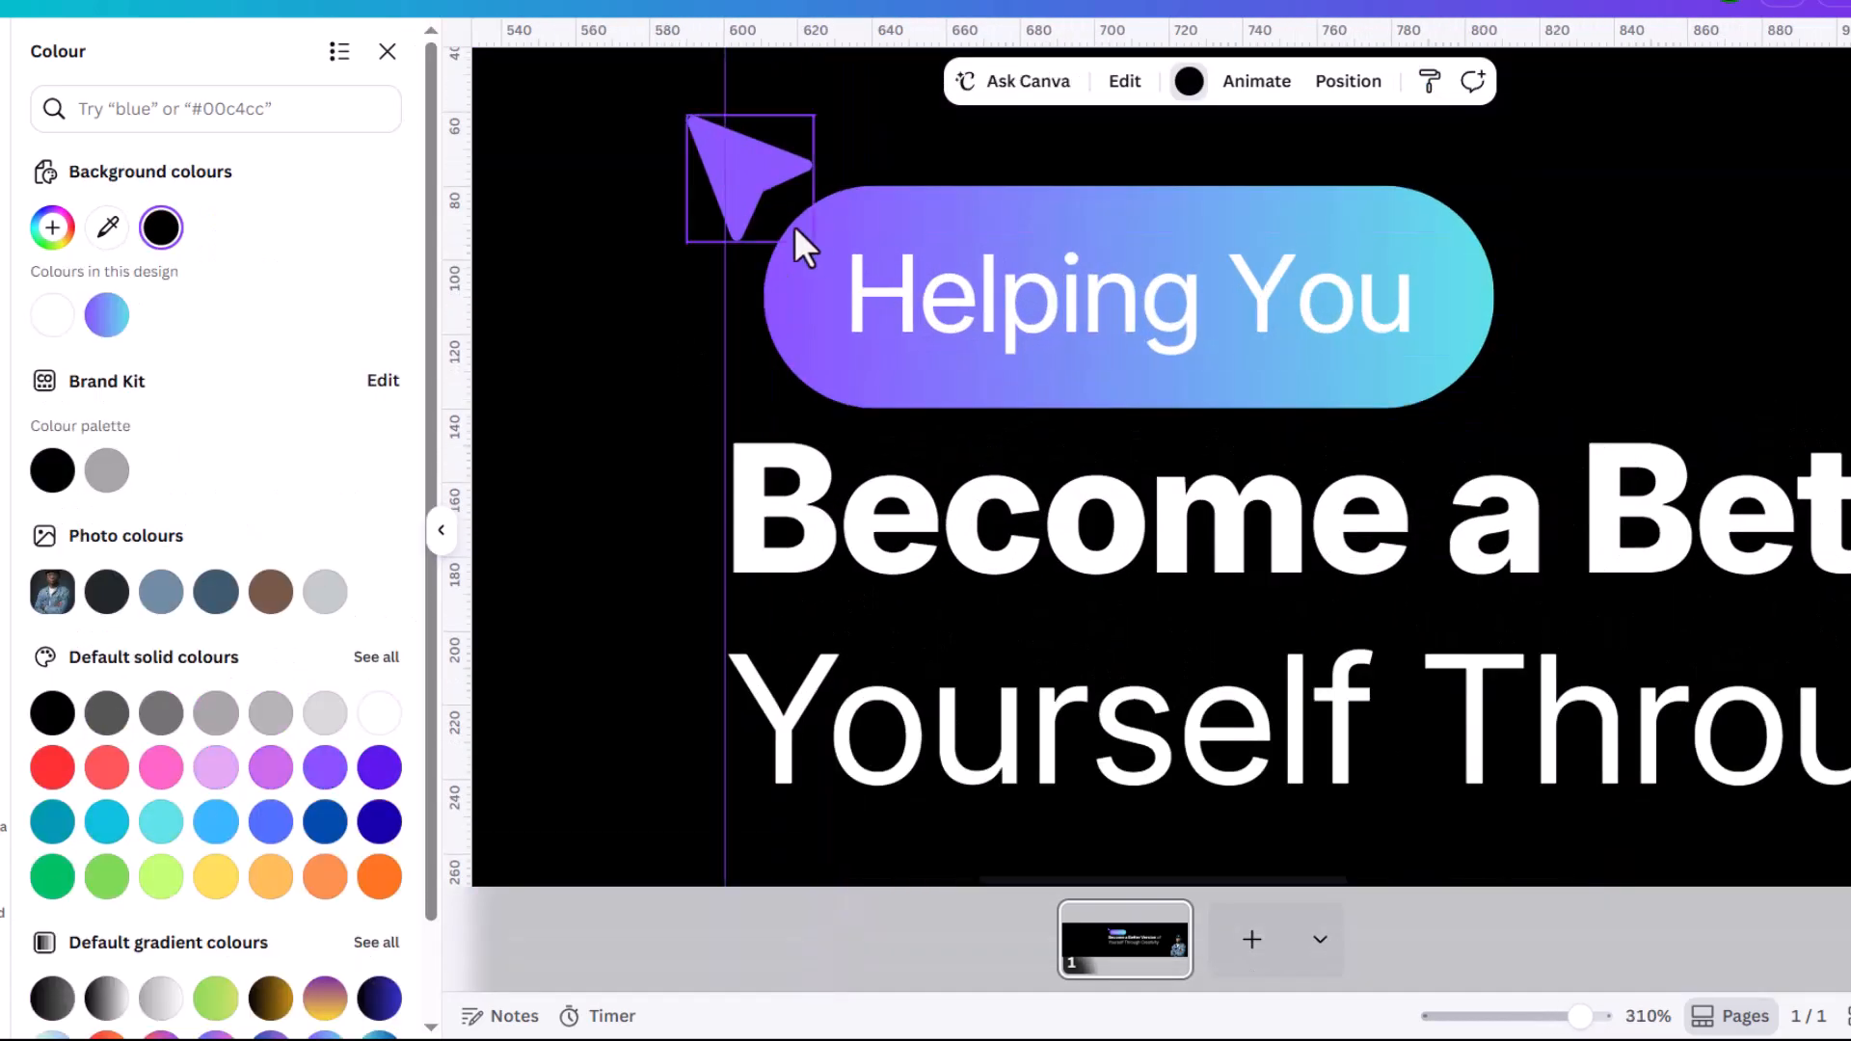
left_click(742, 179)
left_click(1015, 195, "shift")
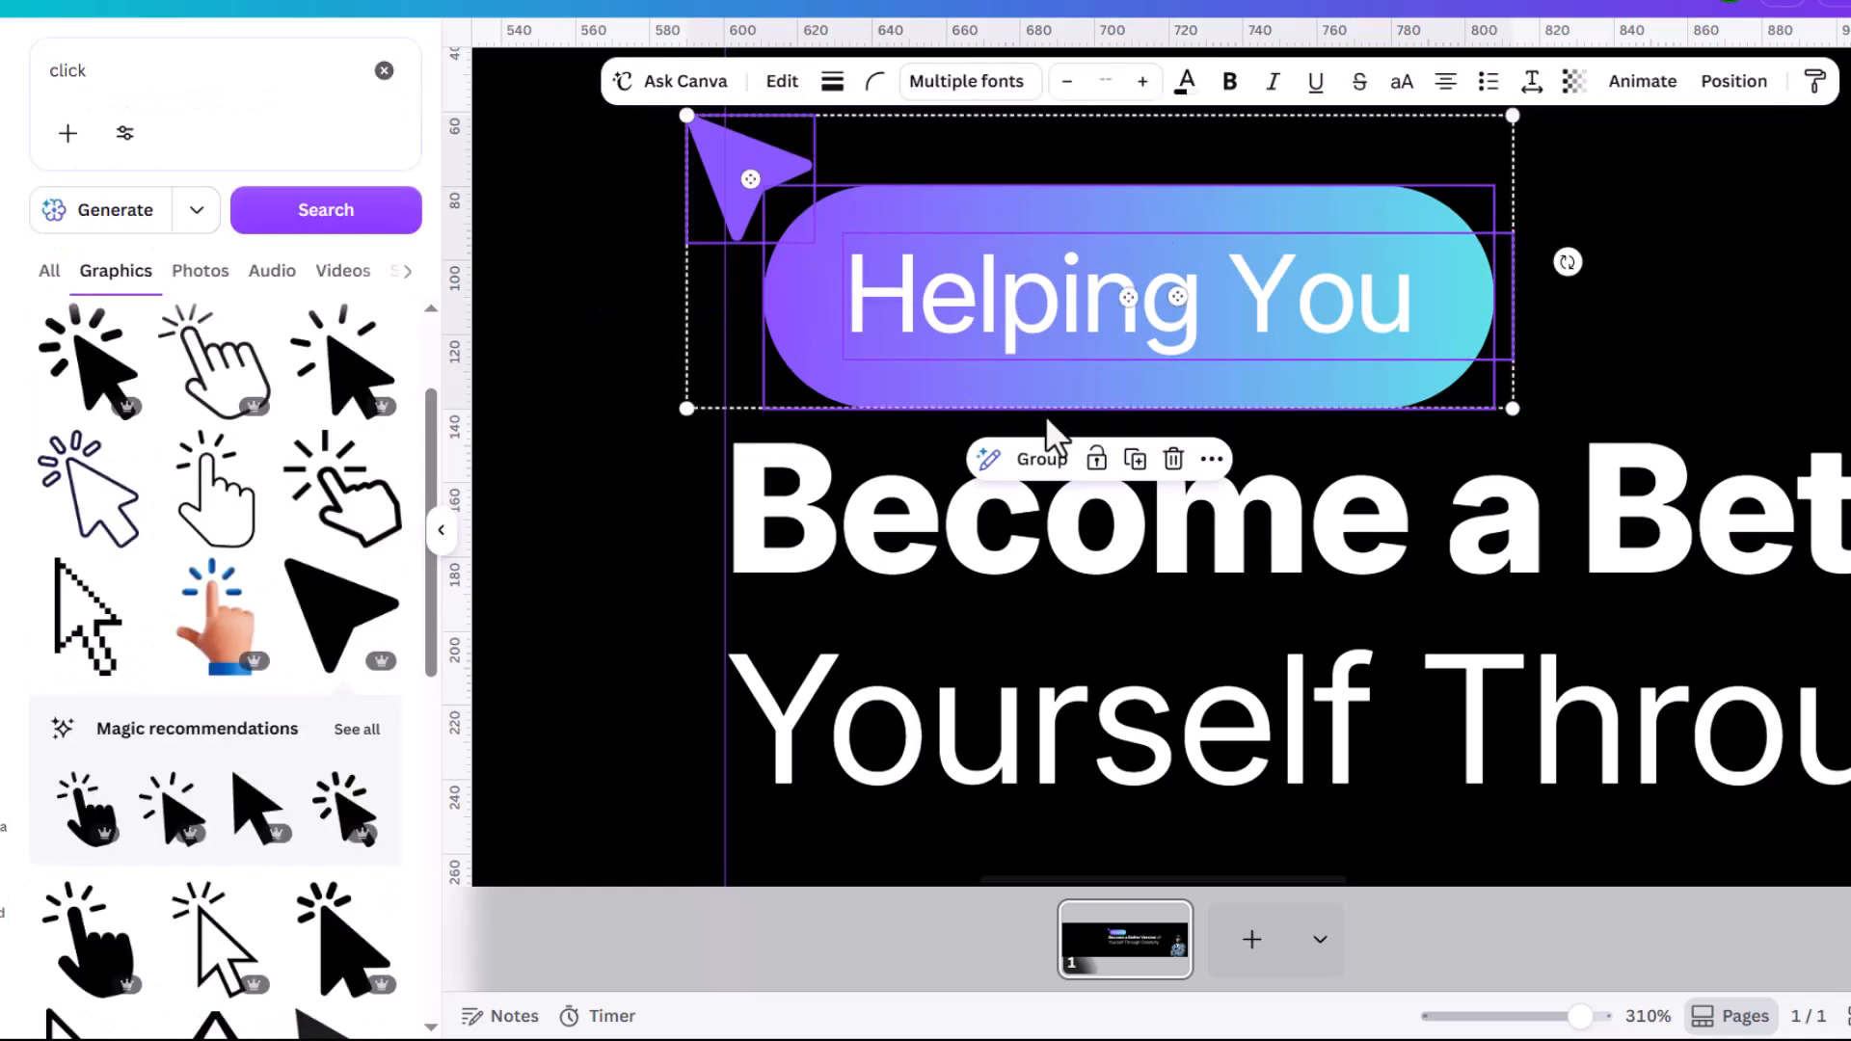
left_click(1042, 460)
Step: Tilt the "Helping You" group slightly counterclockwise and scale it down a little above the headline
left_click_drag(1572, 261, 1568, 216)
left_click_drag(1529, 367, 1458, 349)
scroll(1432, 357, "down", 6)
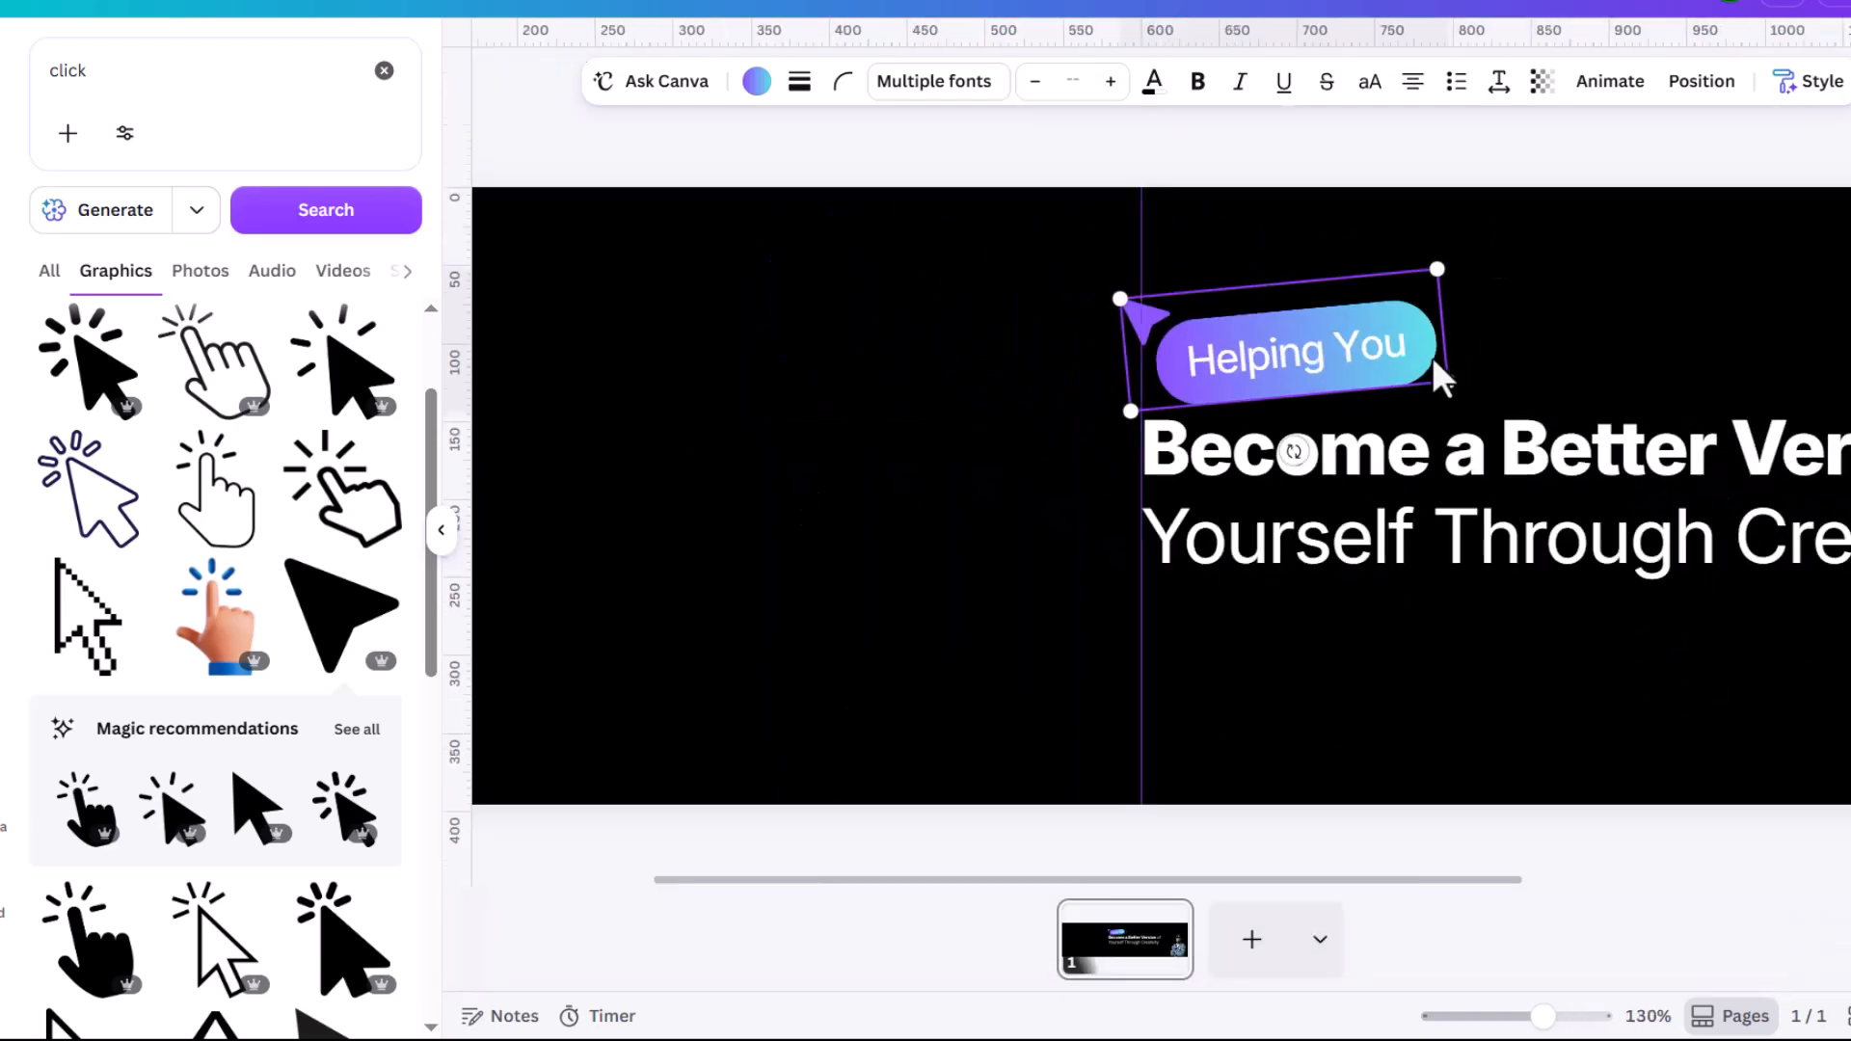
left_click(1341, 249)
scroll(1217, 386, "up", 5)
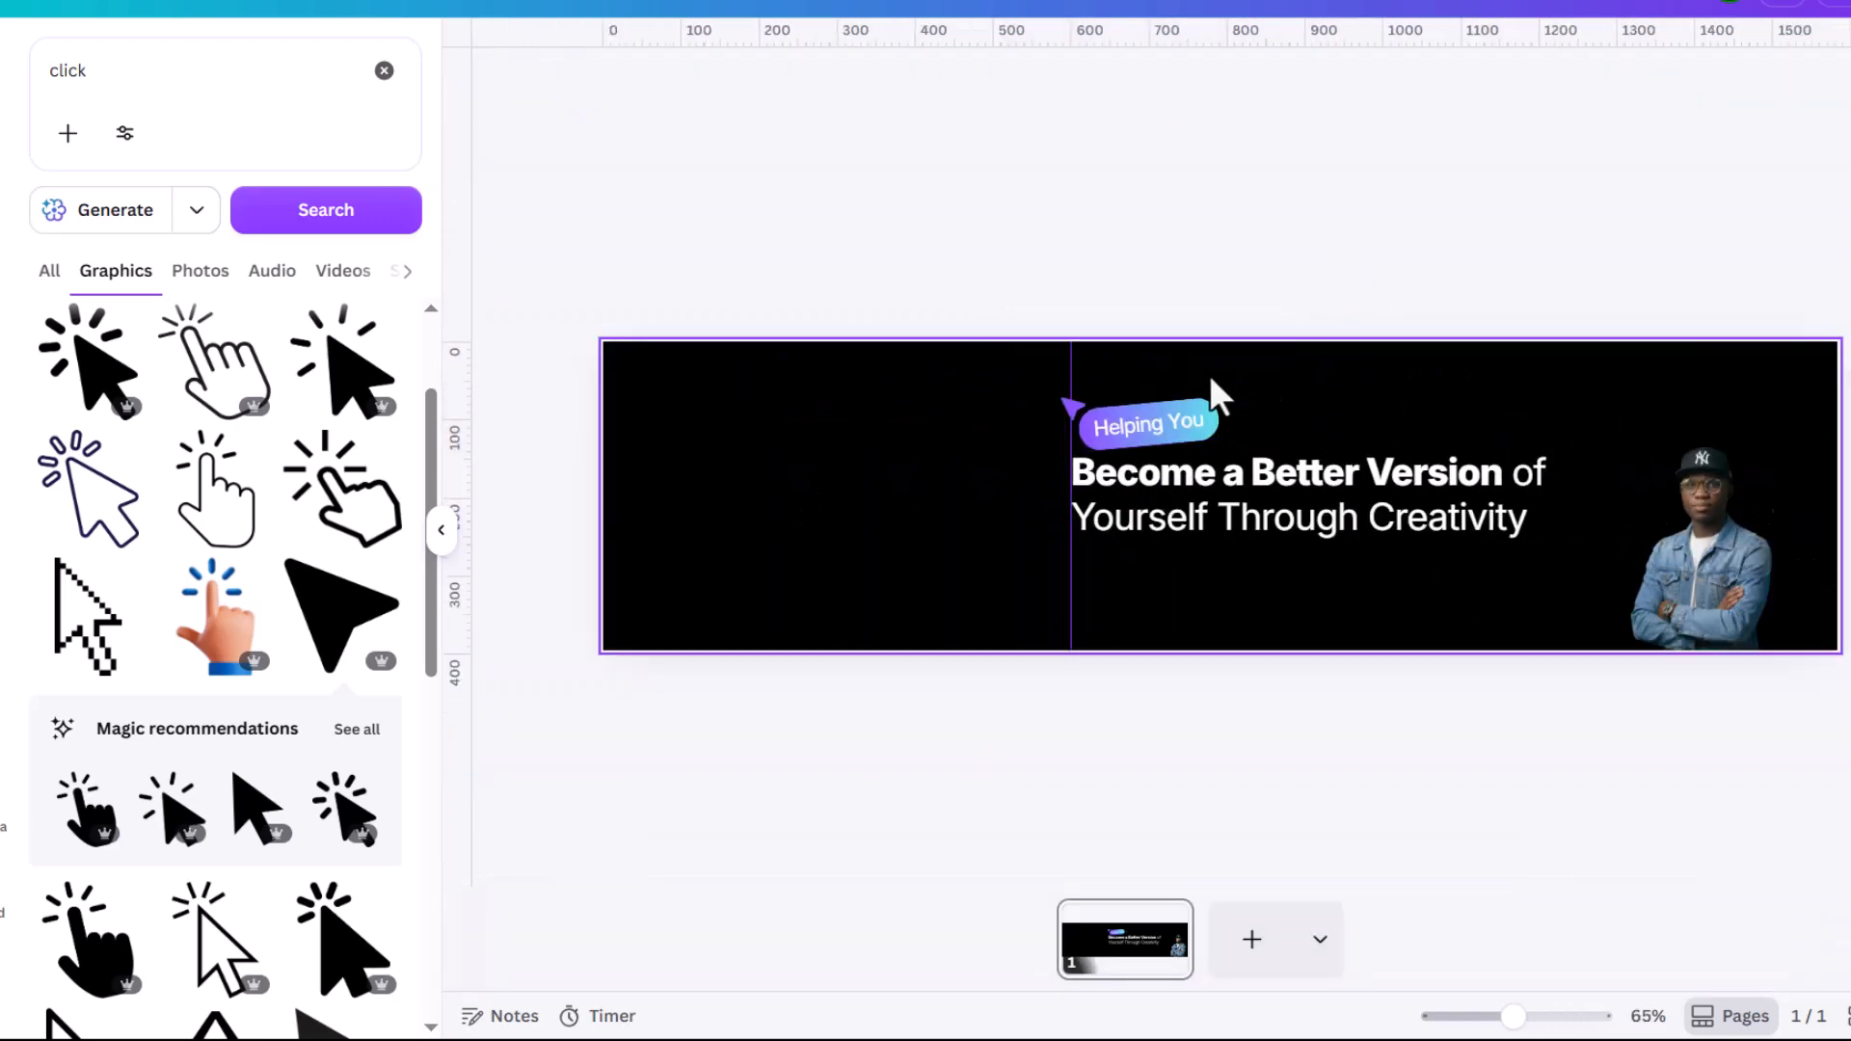
Step: Scale the "Helping You" group down very slightly in its place above the headline
left_click(1254, 367)
left_click_drag(1244, 360, 1235, 357)
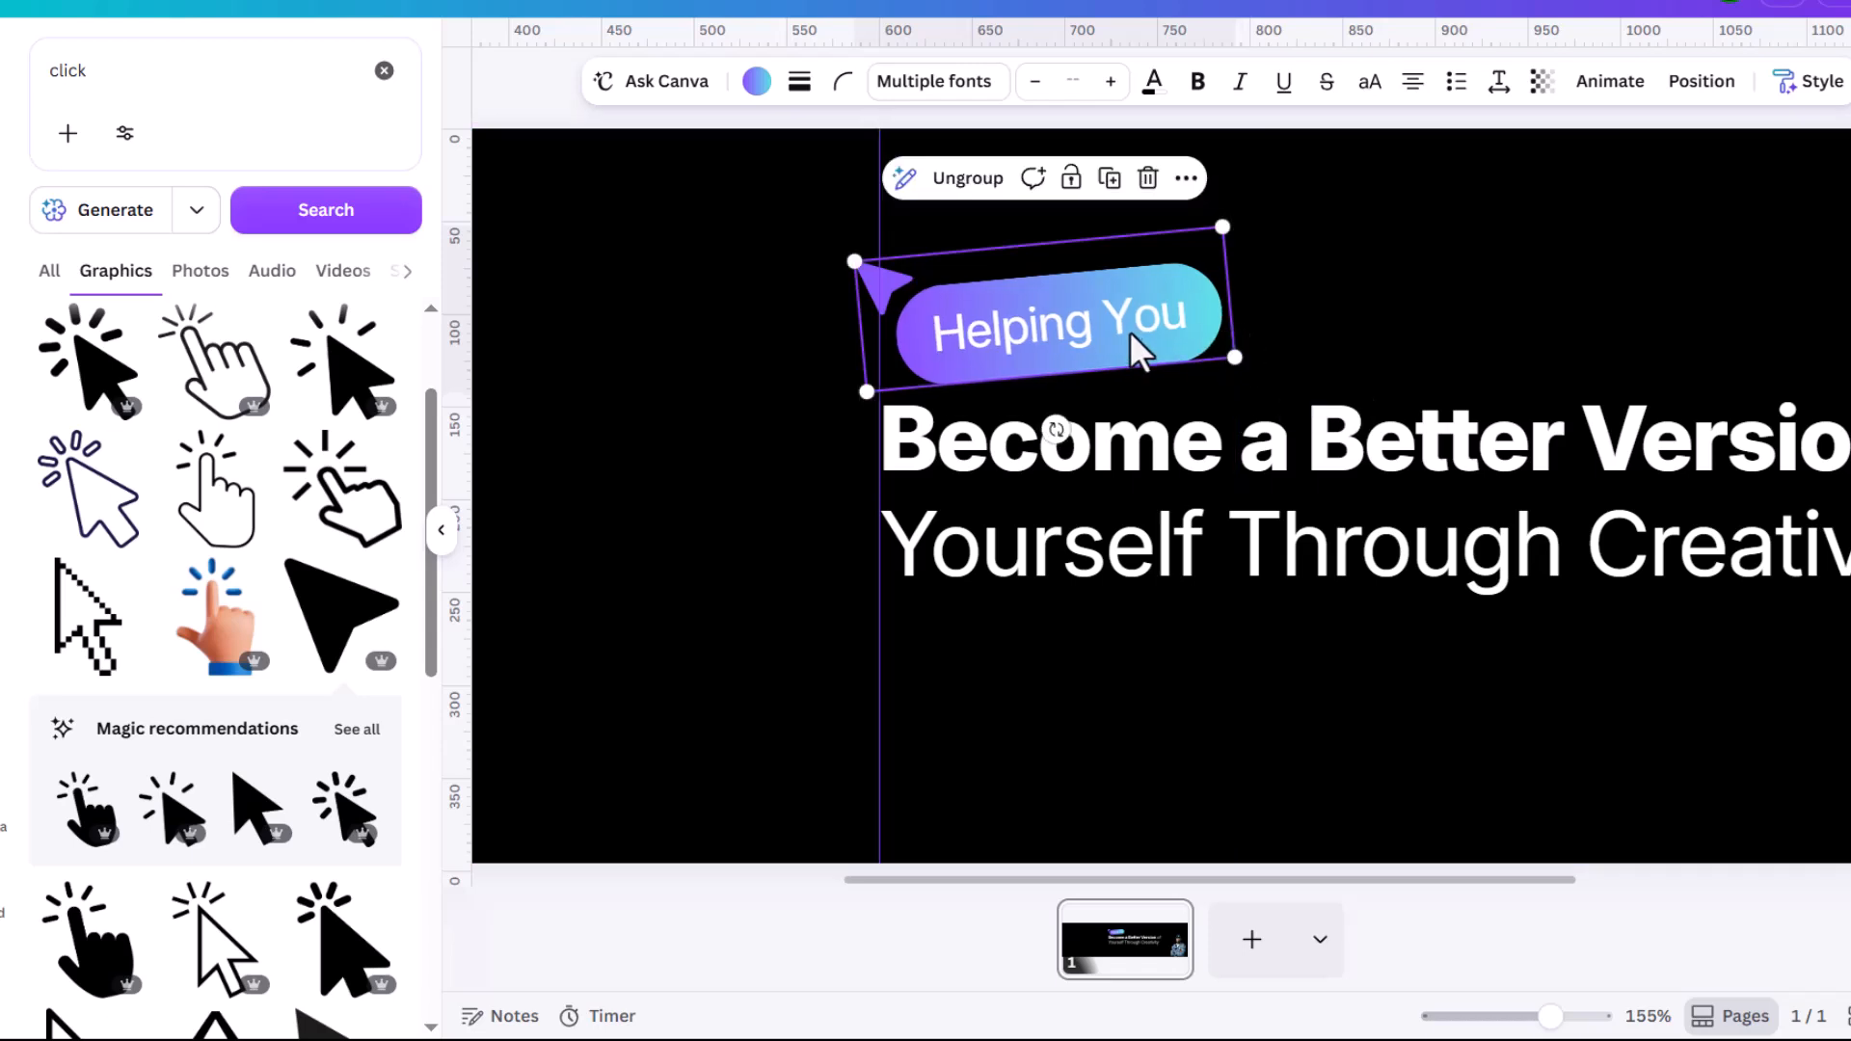
scroll(1133, 337, "down", 4)
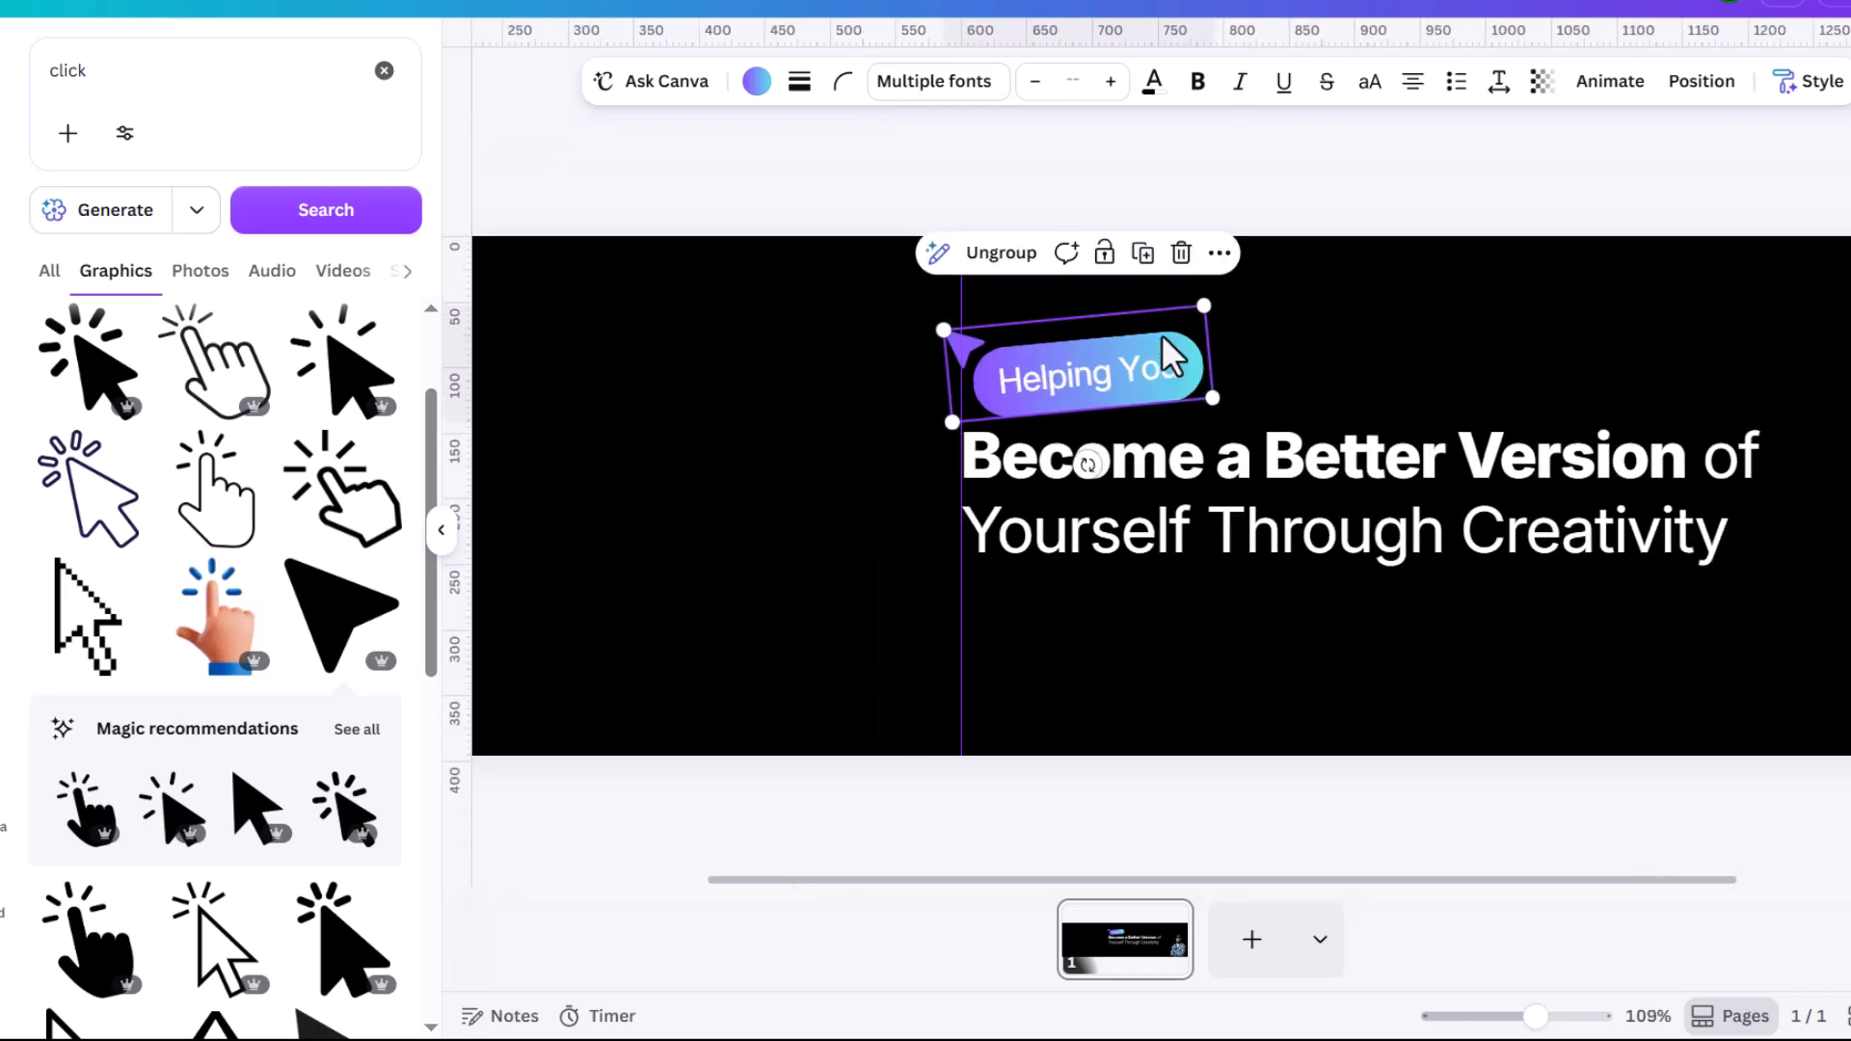
scroll(1104, 494, "down", 6)
left_click(1073, 698)
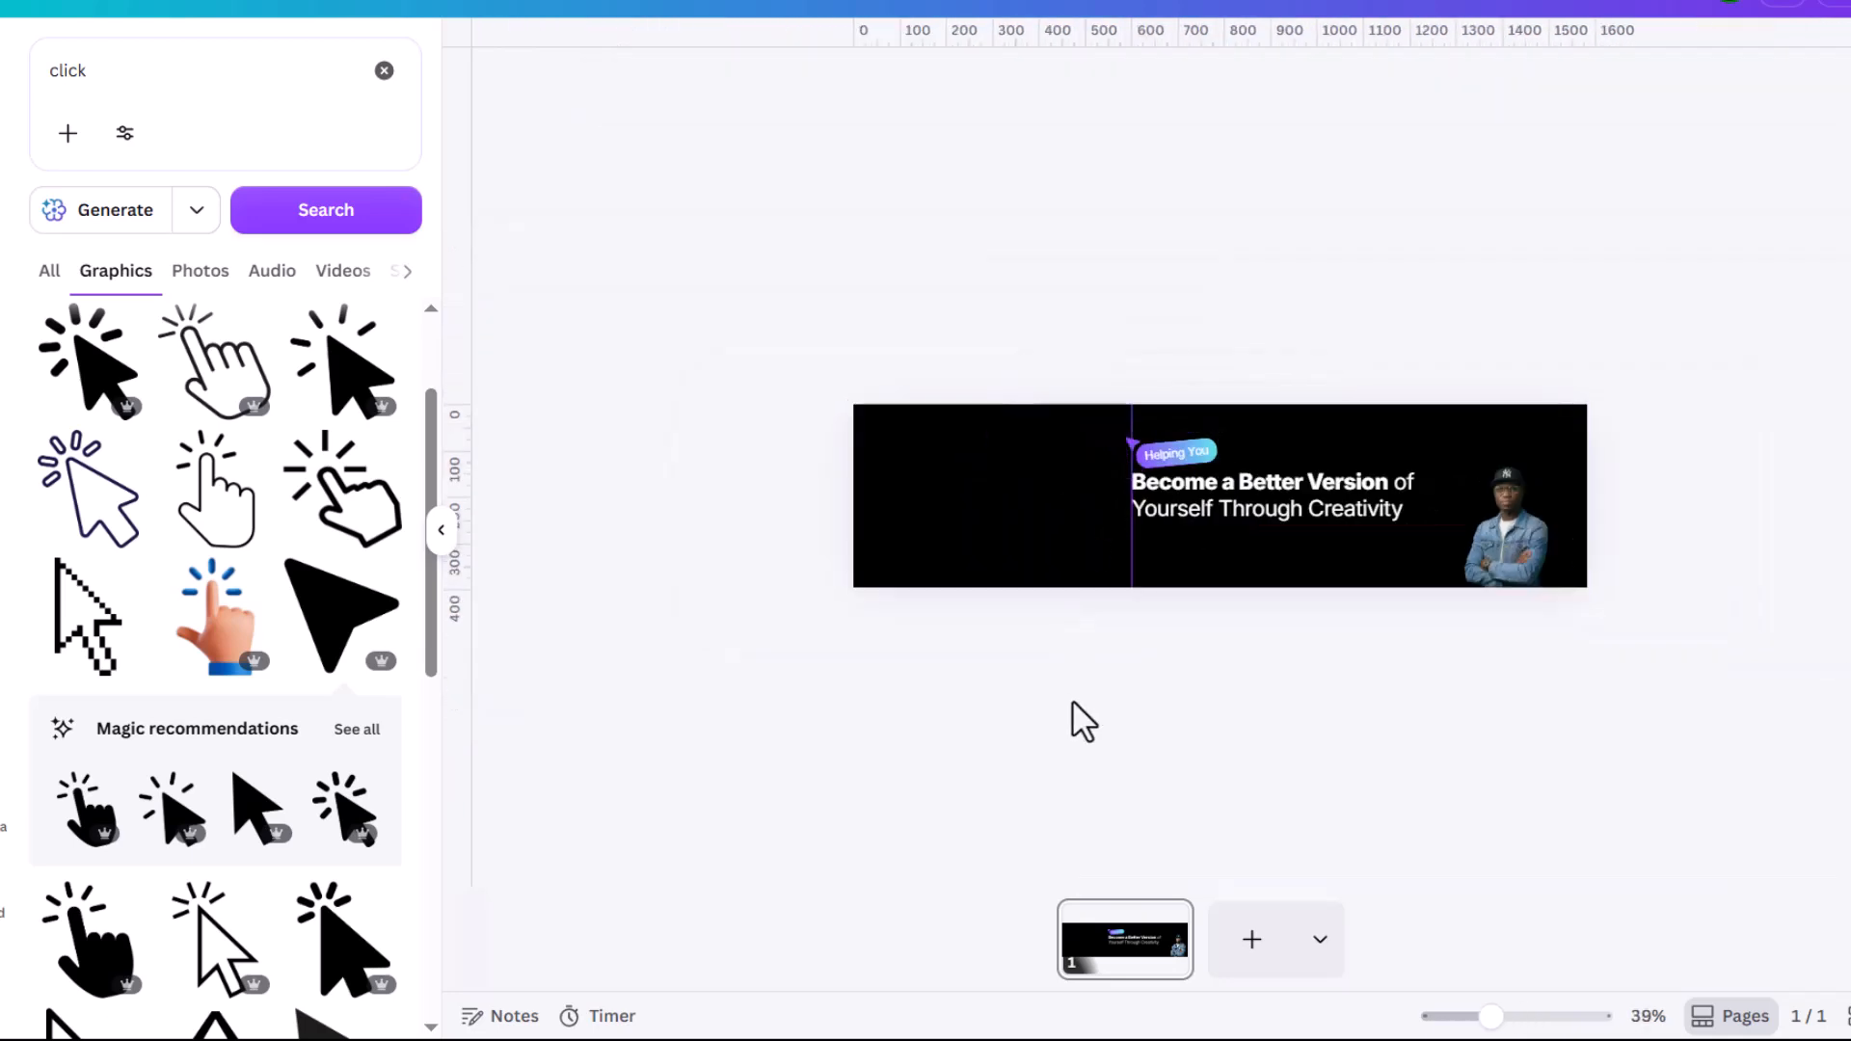
Step: Shrink the "Helping You" group a little more and shift it so the cursor arrow sits close to the vertical guide
scroll(1195, 434, "up", 6)
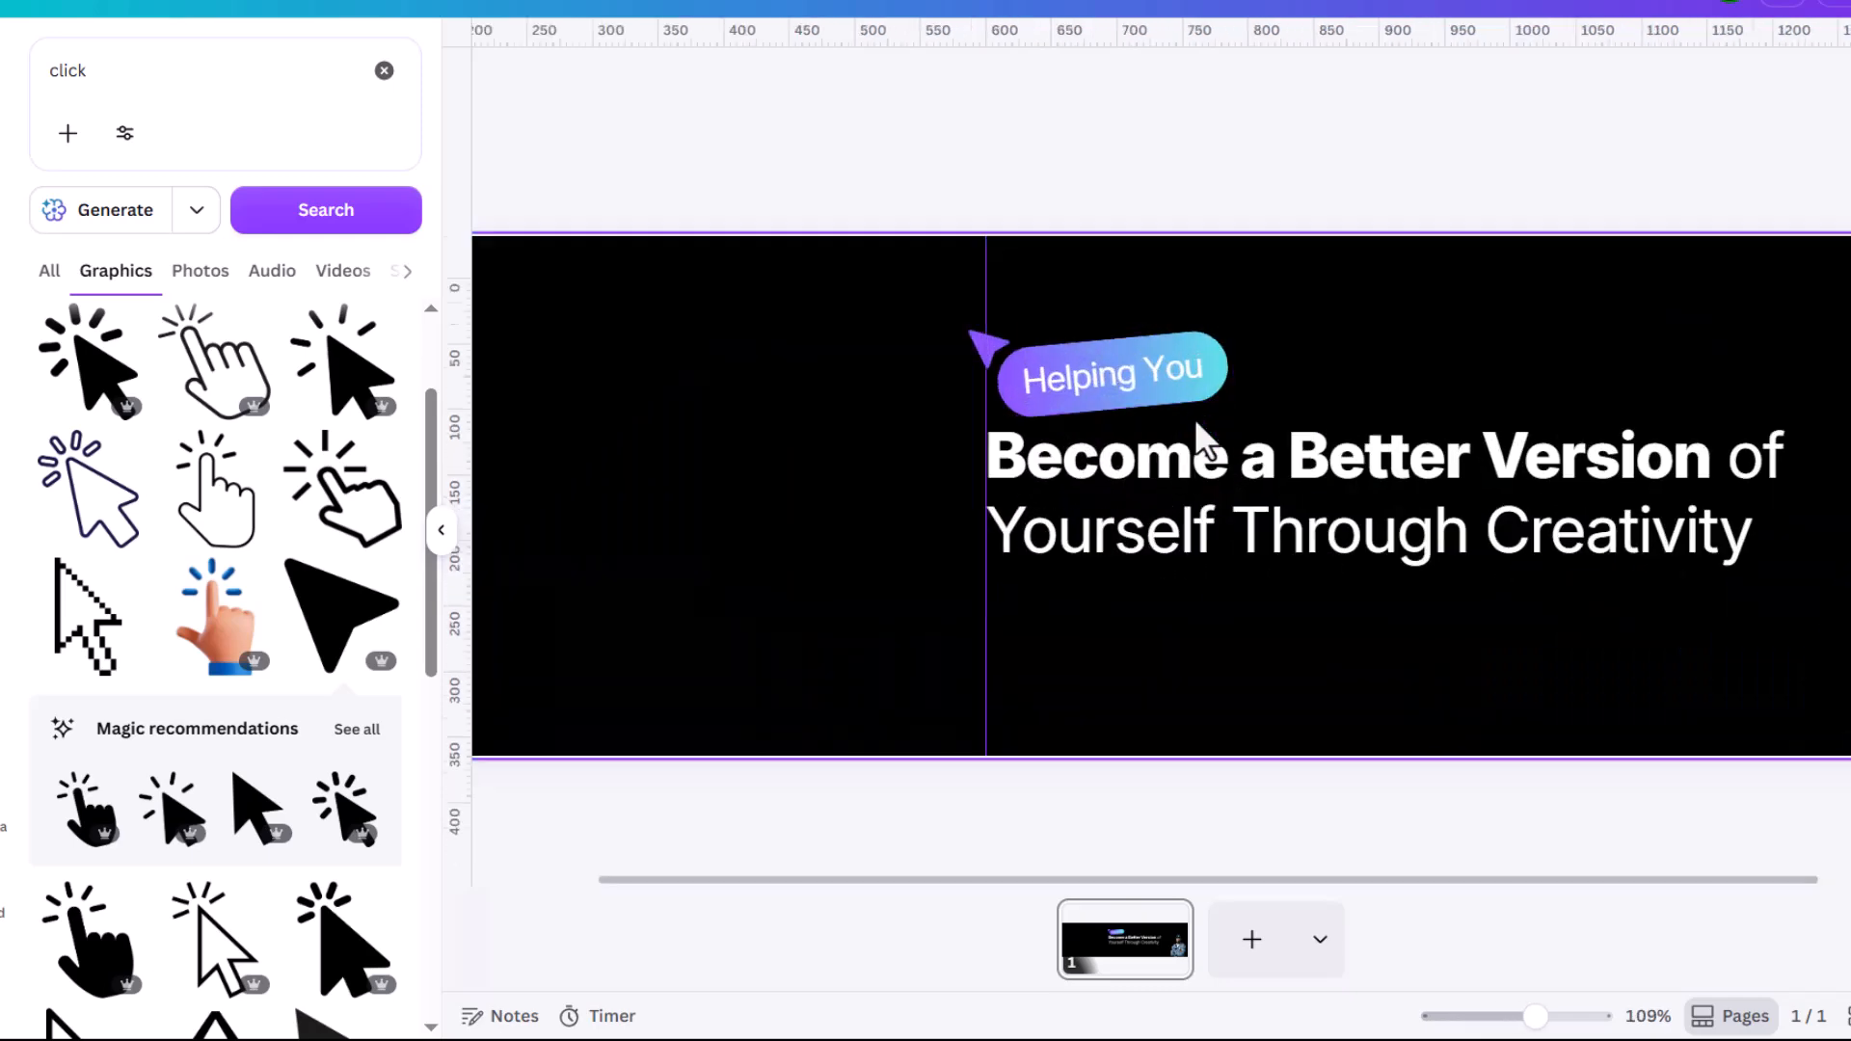
scroll(1178, 414, "down", 2)
scroll(1234, 415, "down", 2)
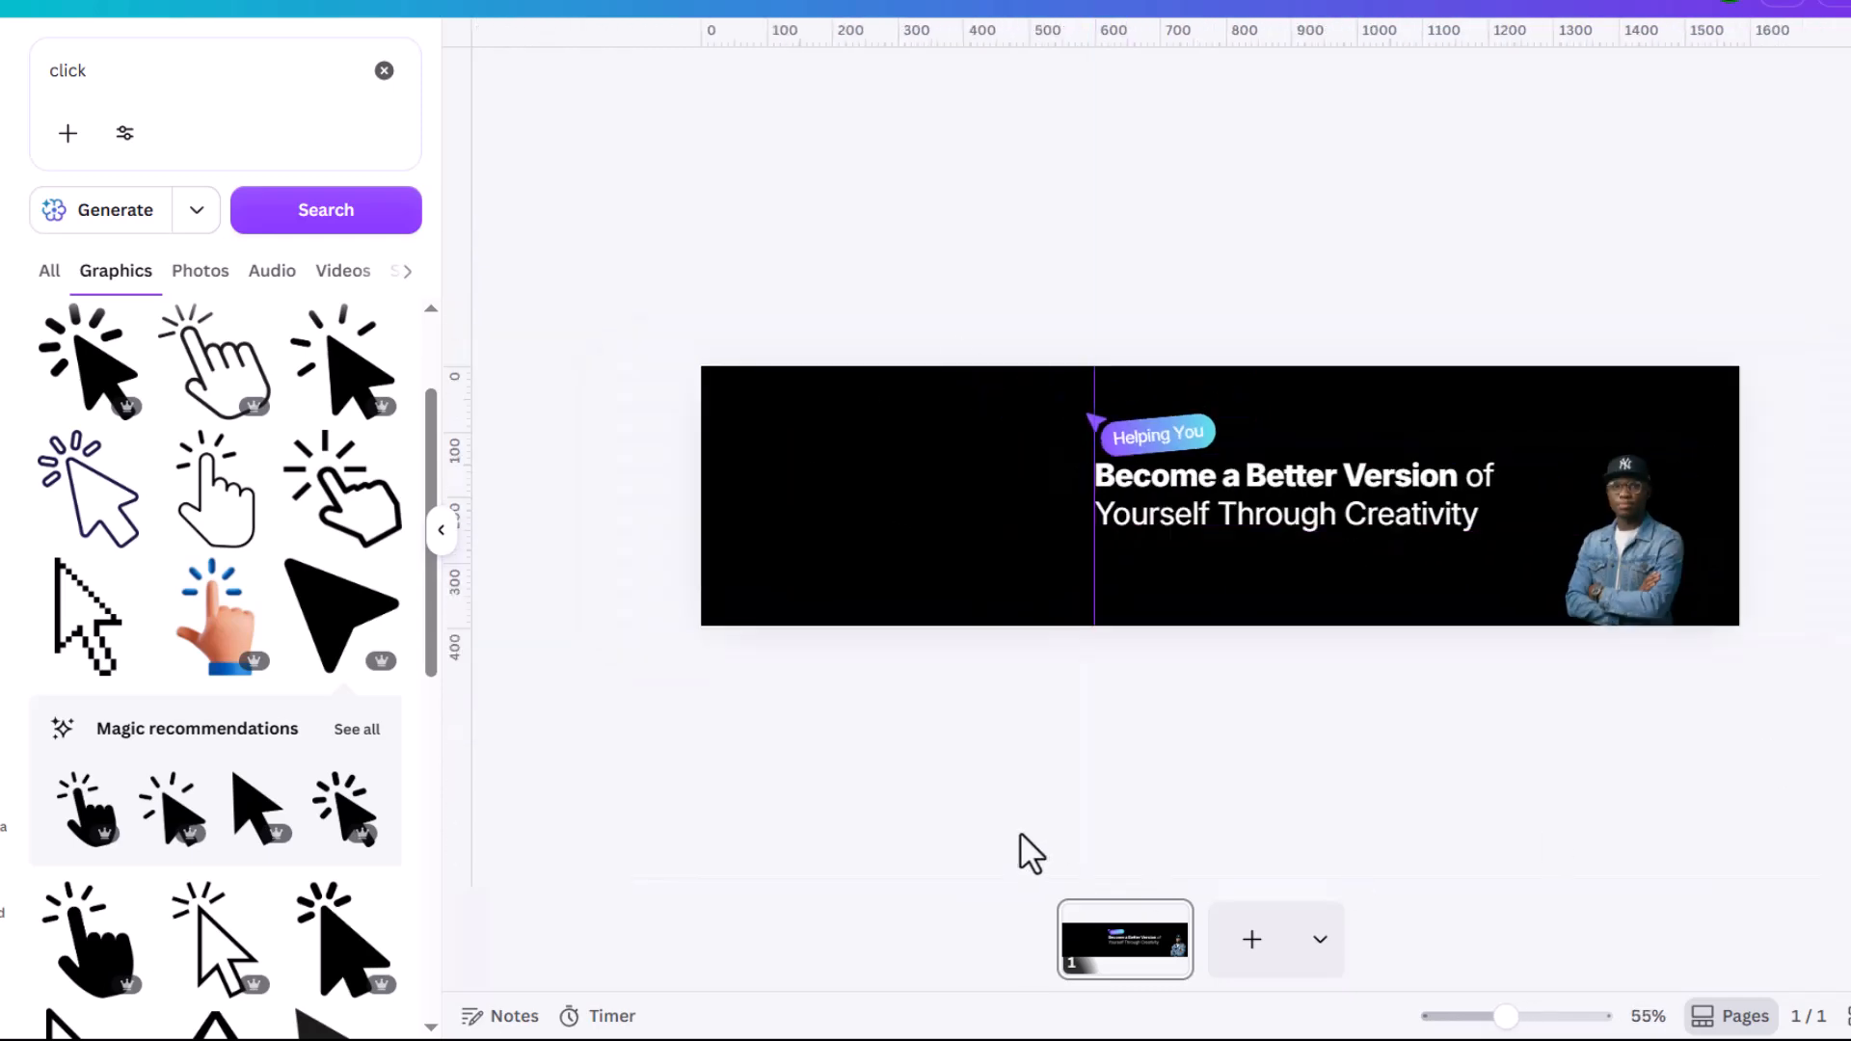
scroll(1212, 546, "up", 8)
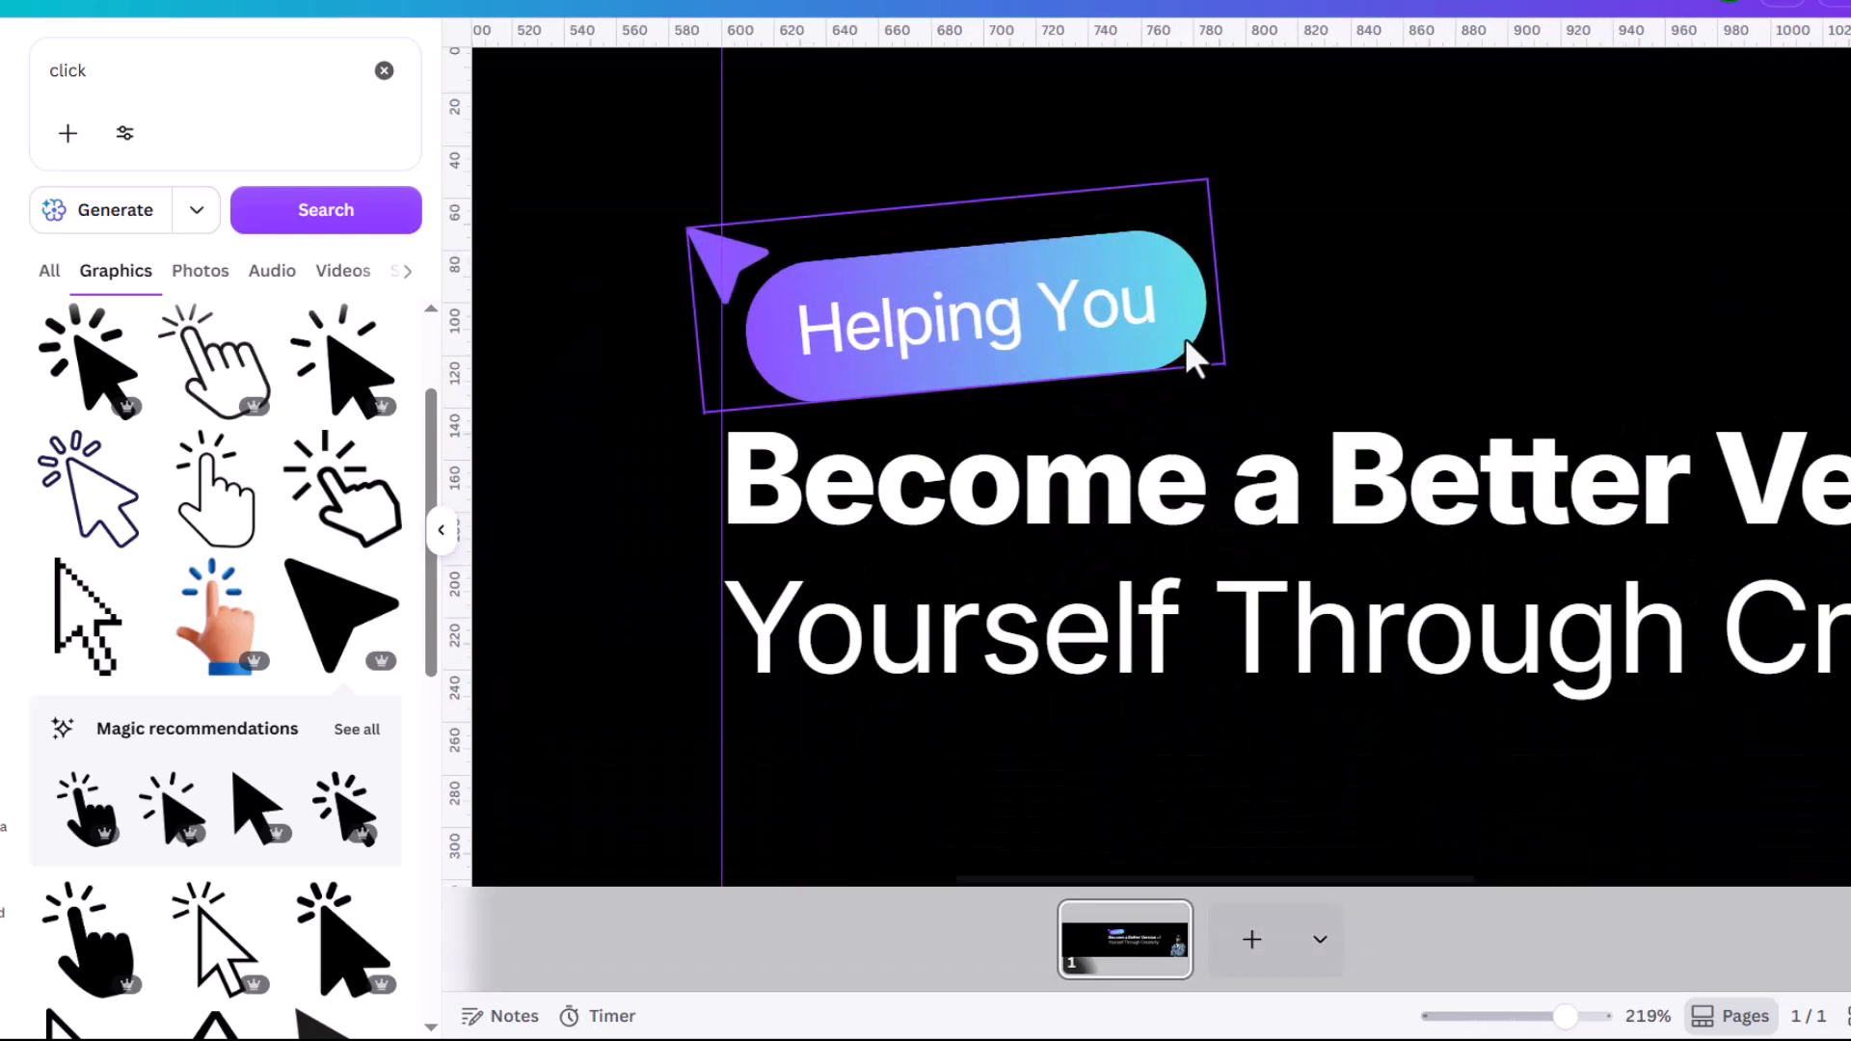
scroll(1188, 343, "up", 2)
left_click(1244, 345)
scroll(1244, 345, "down", 2)
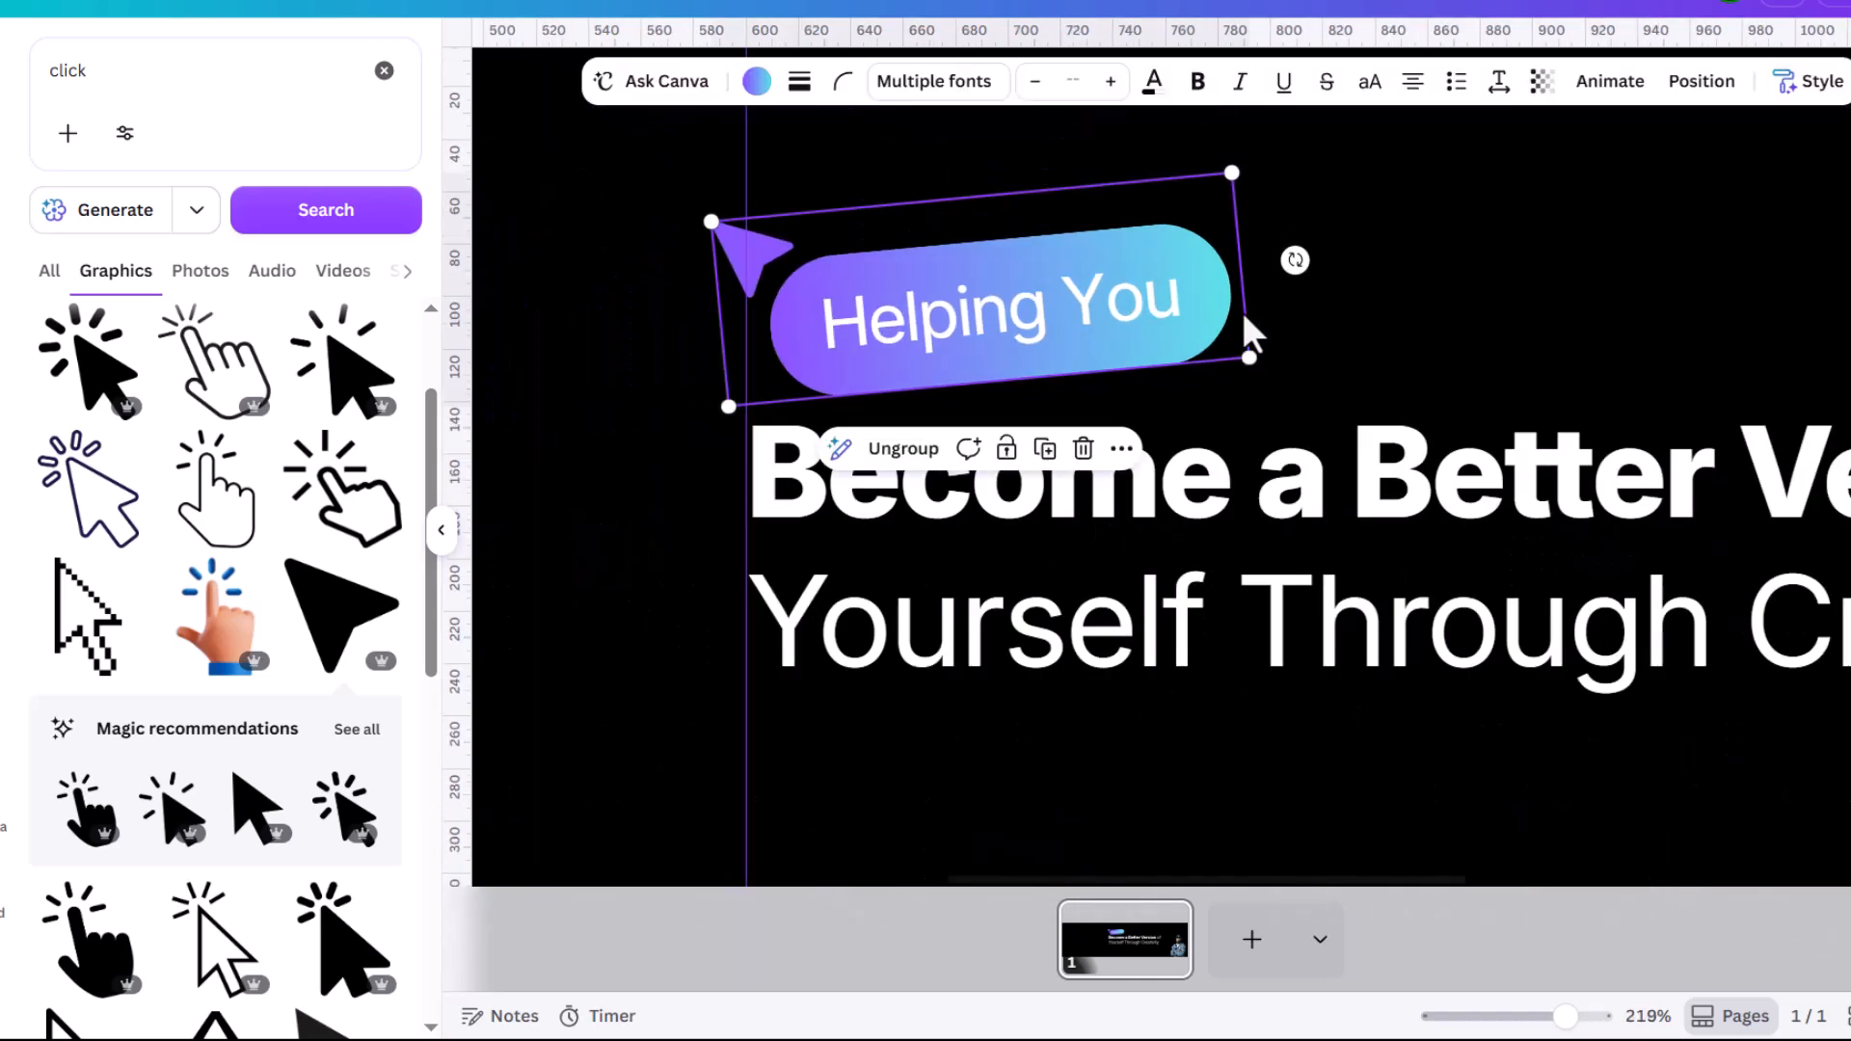
left_click_drag(1249, 358, 1205, 346)
left_click_drag(837, 289, 874, 308)
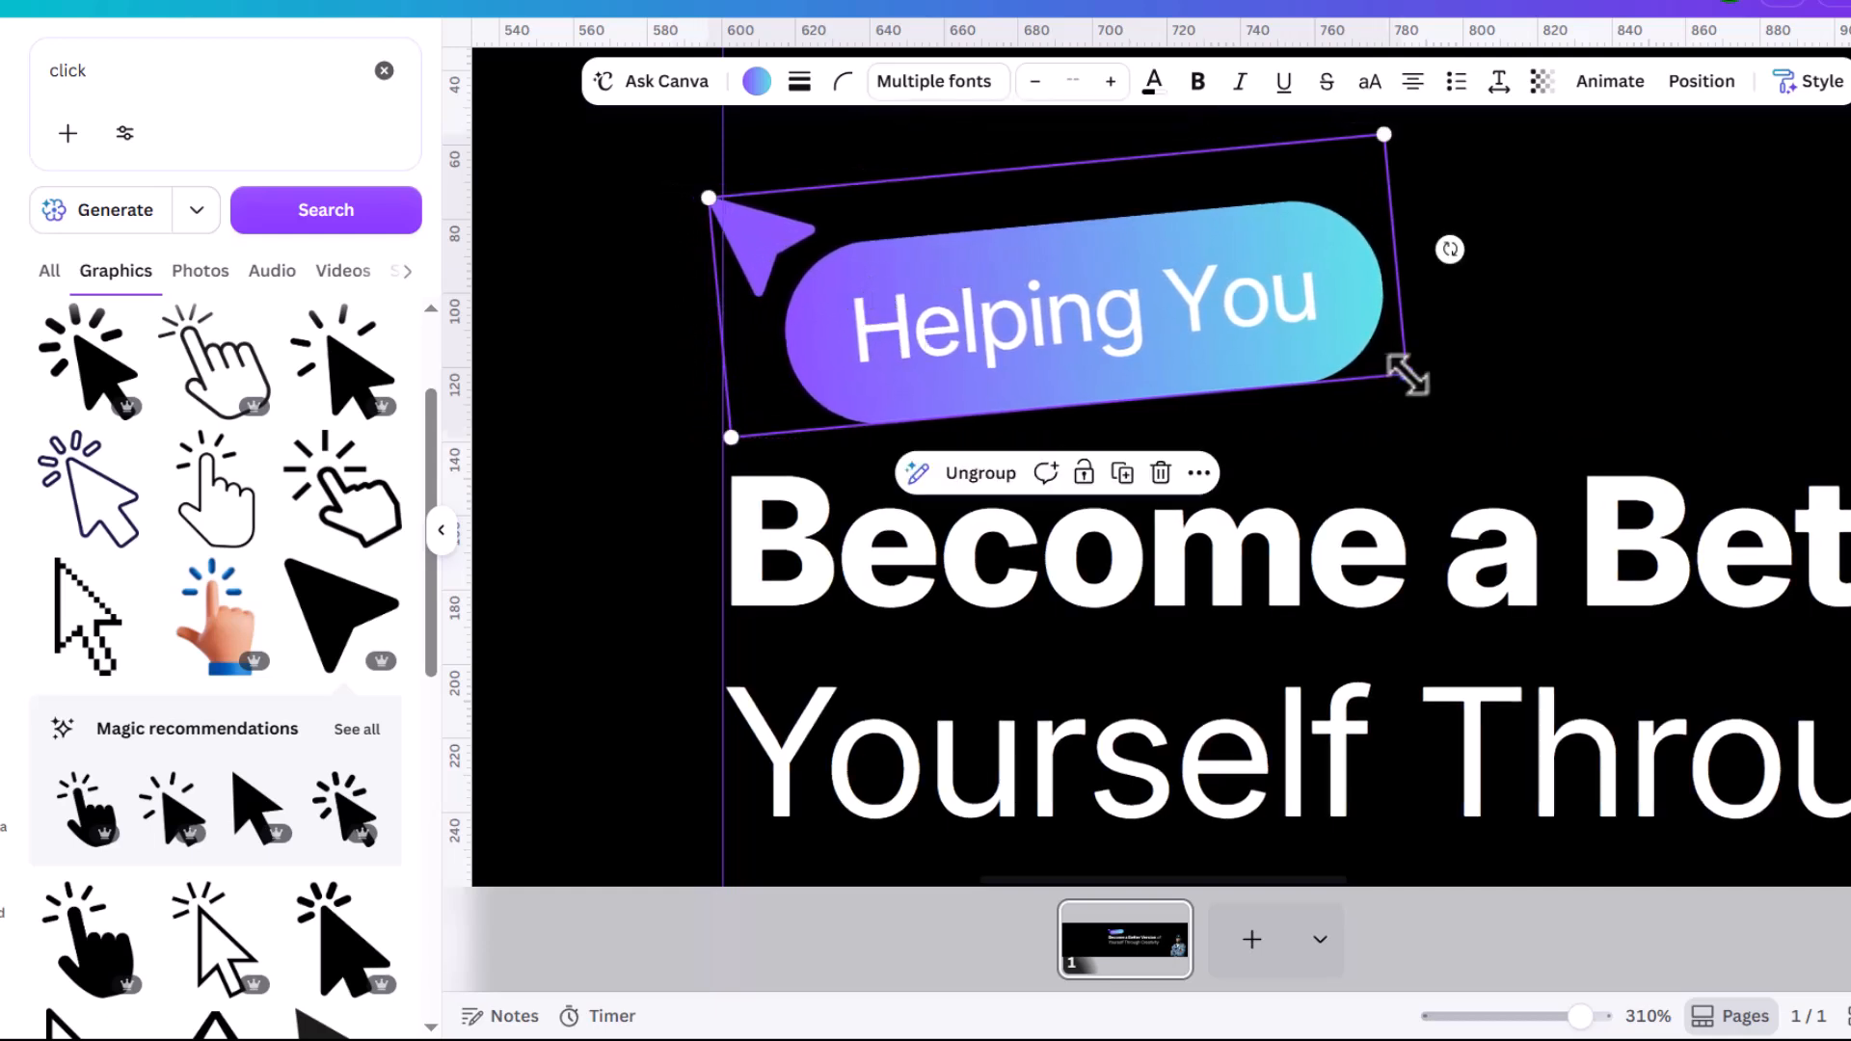
left_click(1404, 374)
scroll(1478, 403, "down", 6)
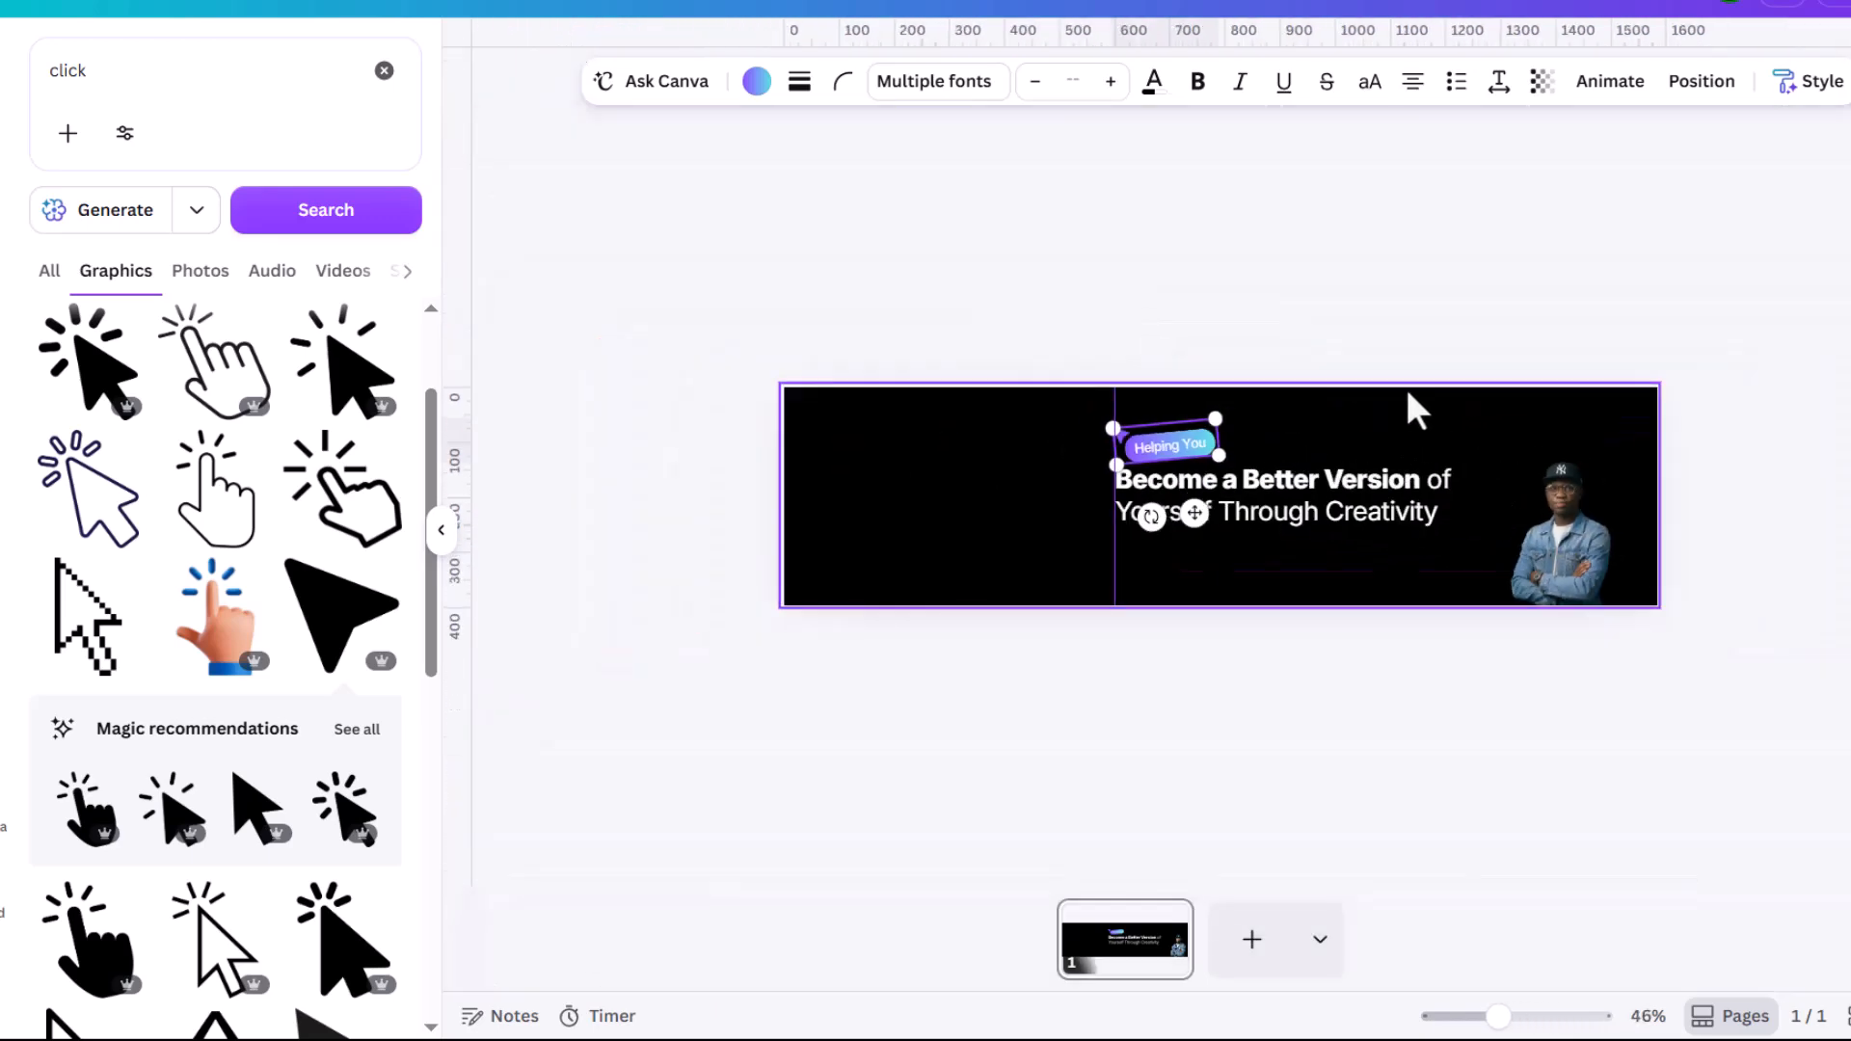
left_click(1360, 339)
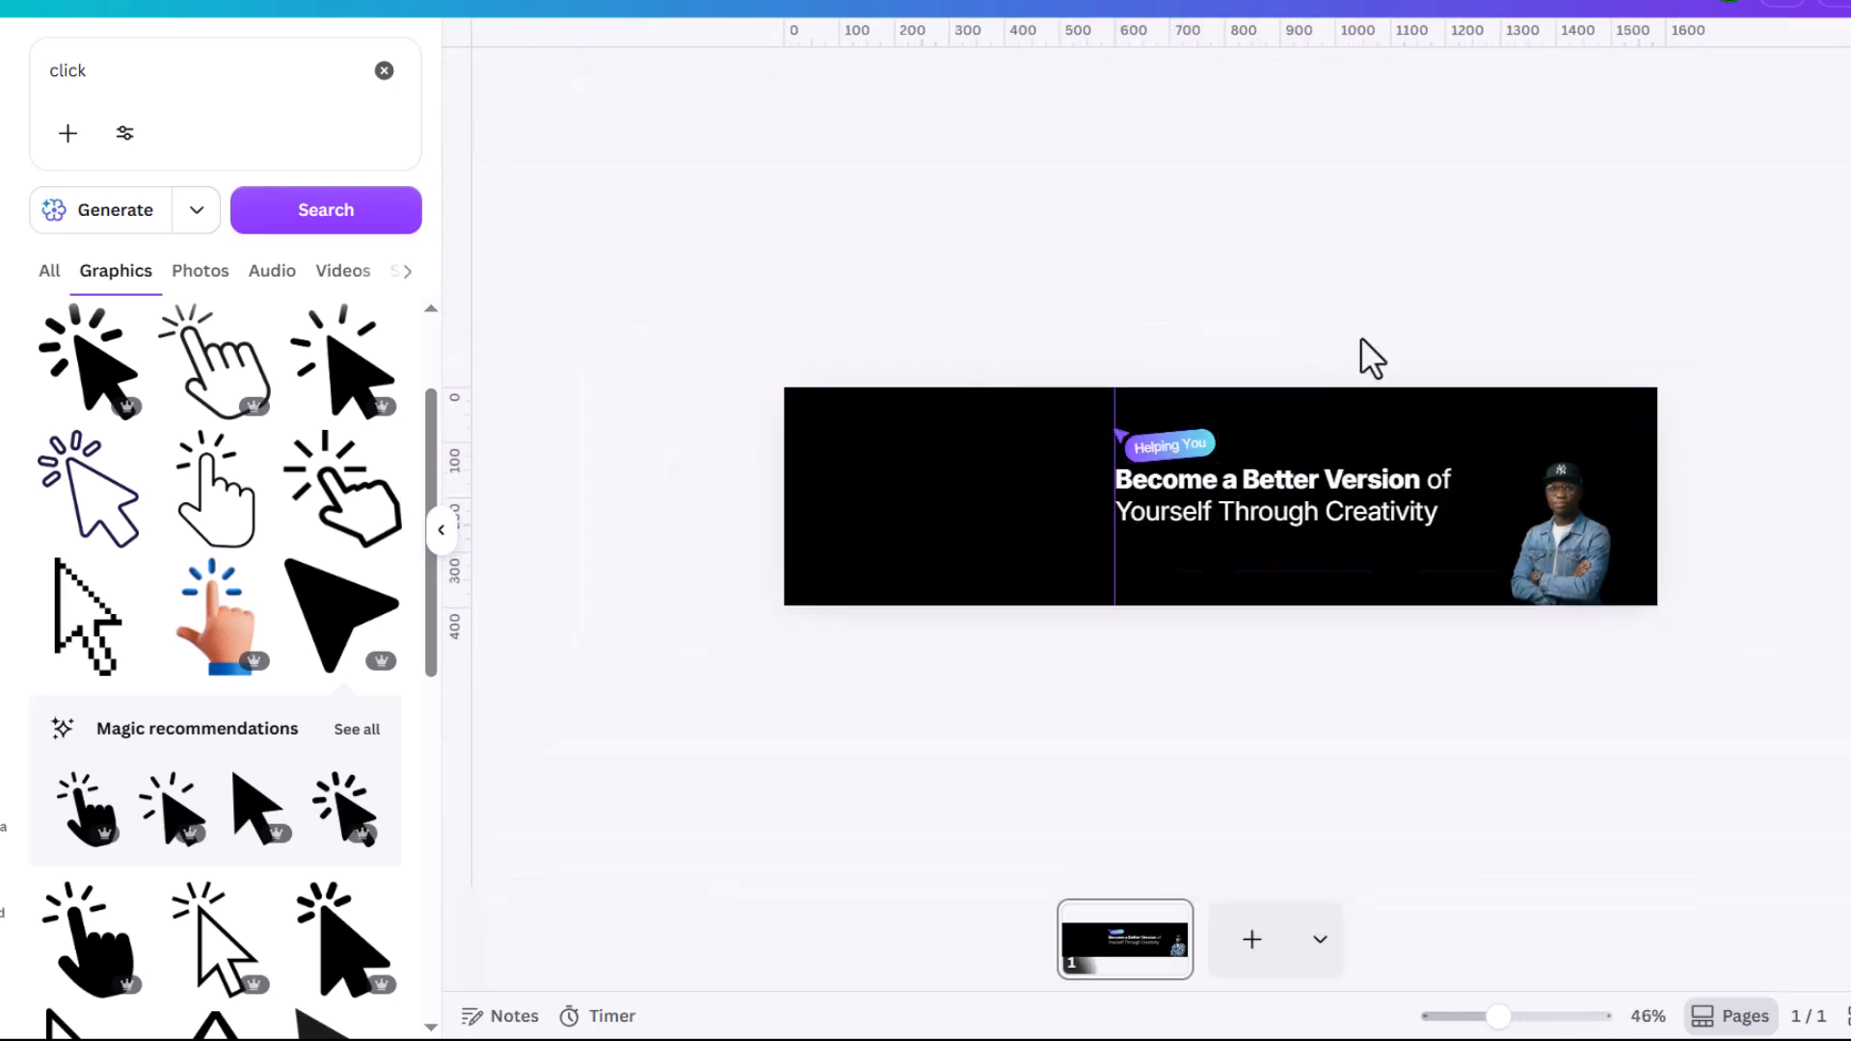
scroll(1211, 420, "up", 3)
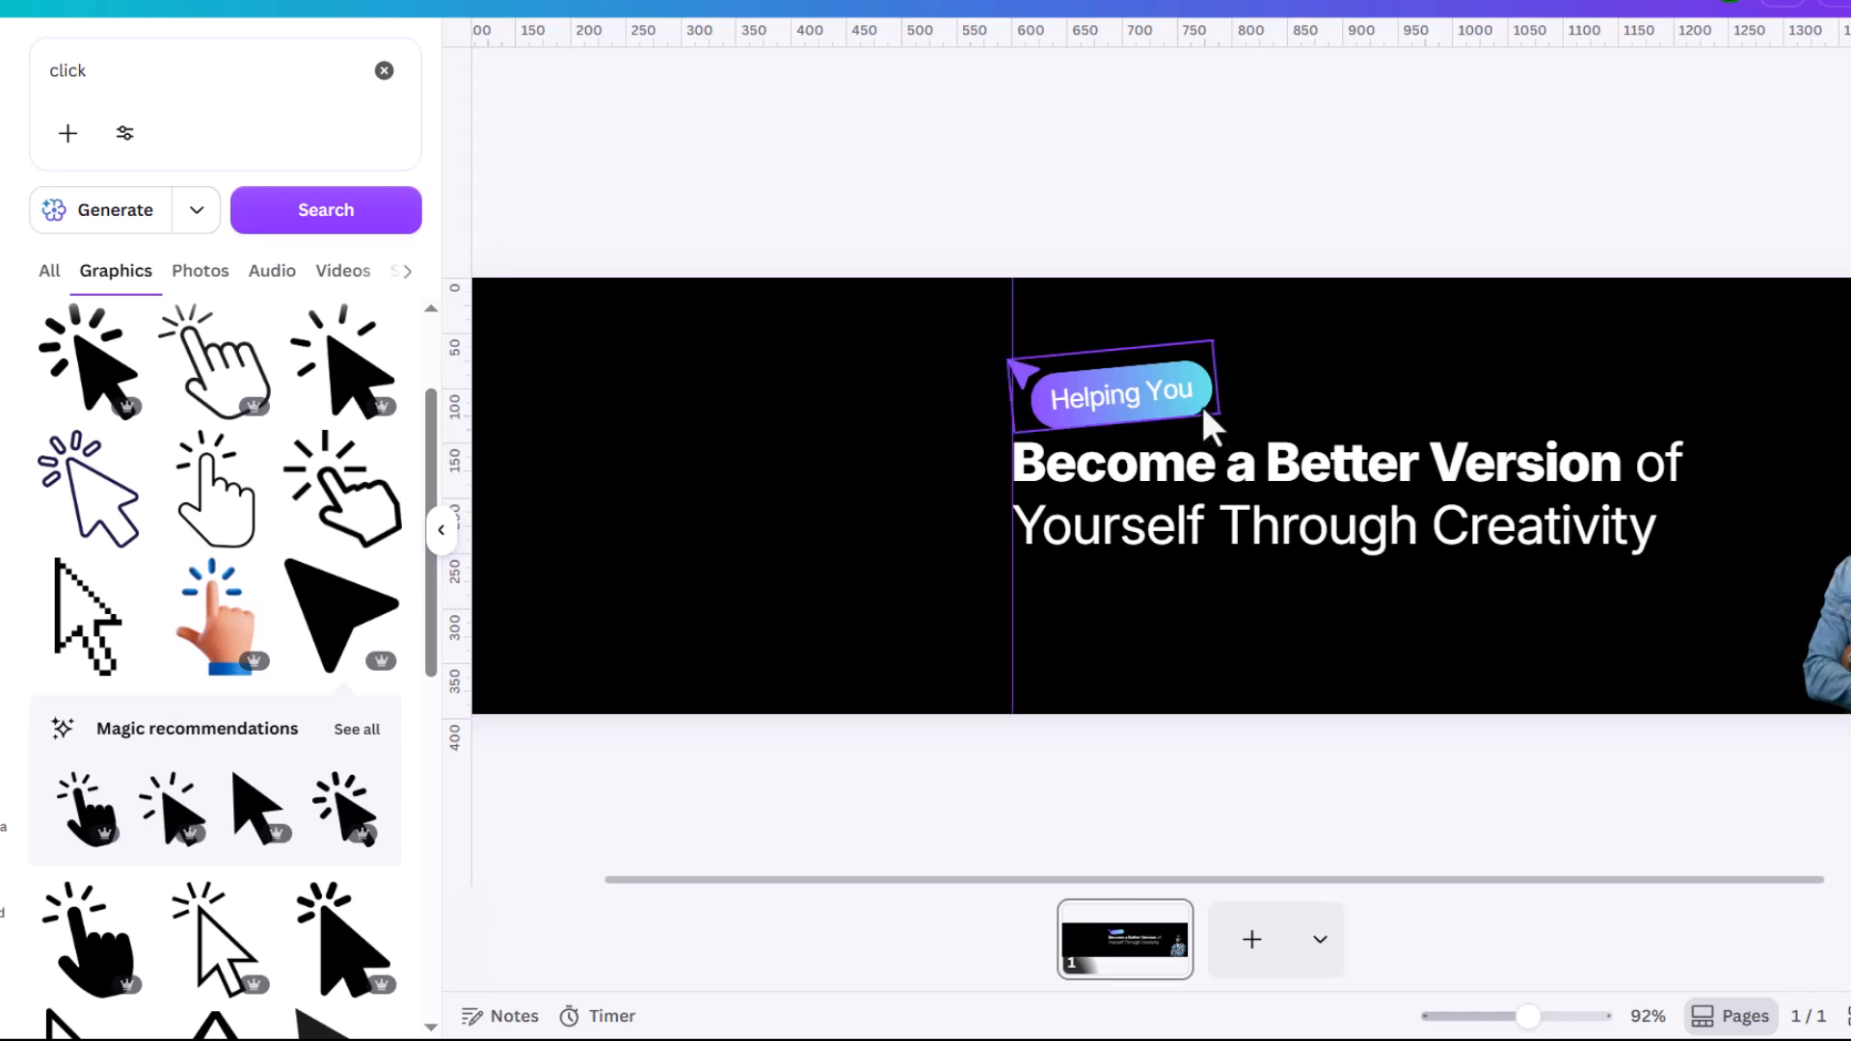
scroll(1208, 402, "up", 3)
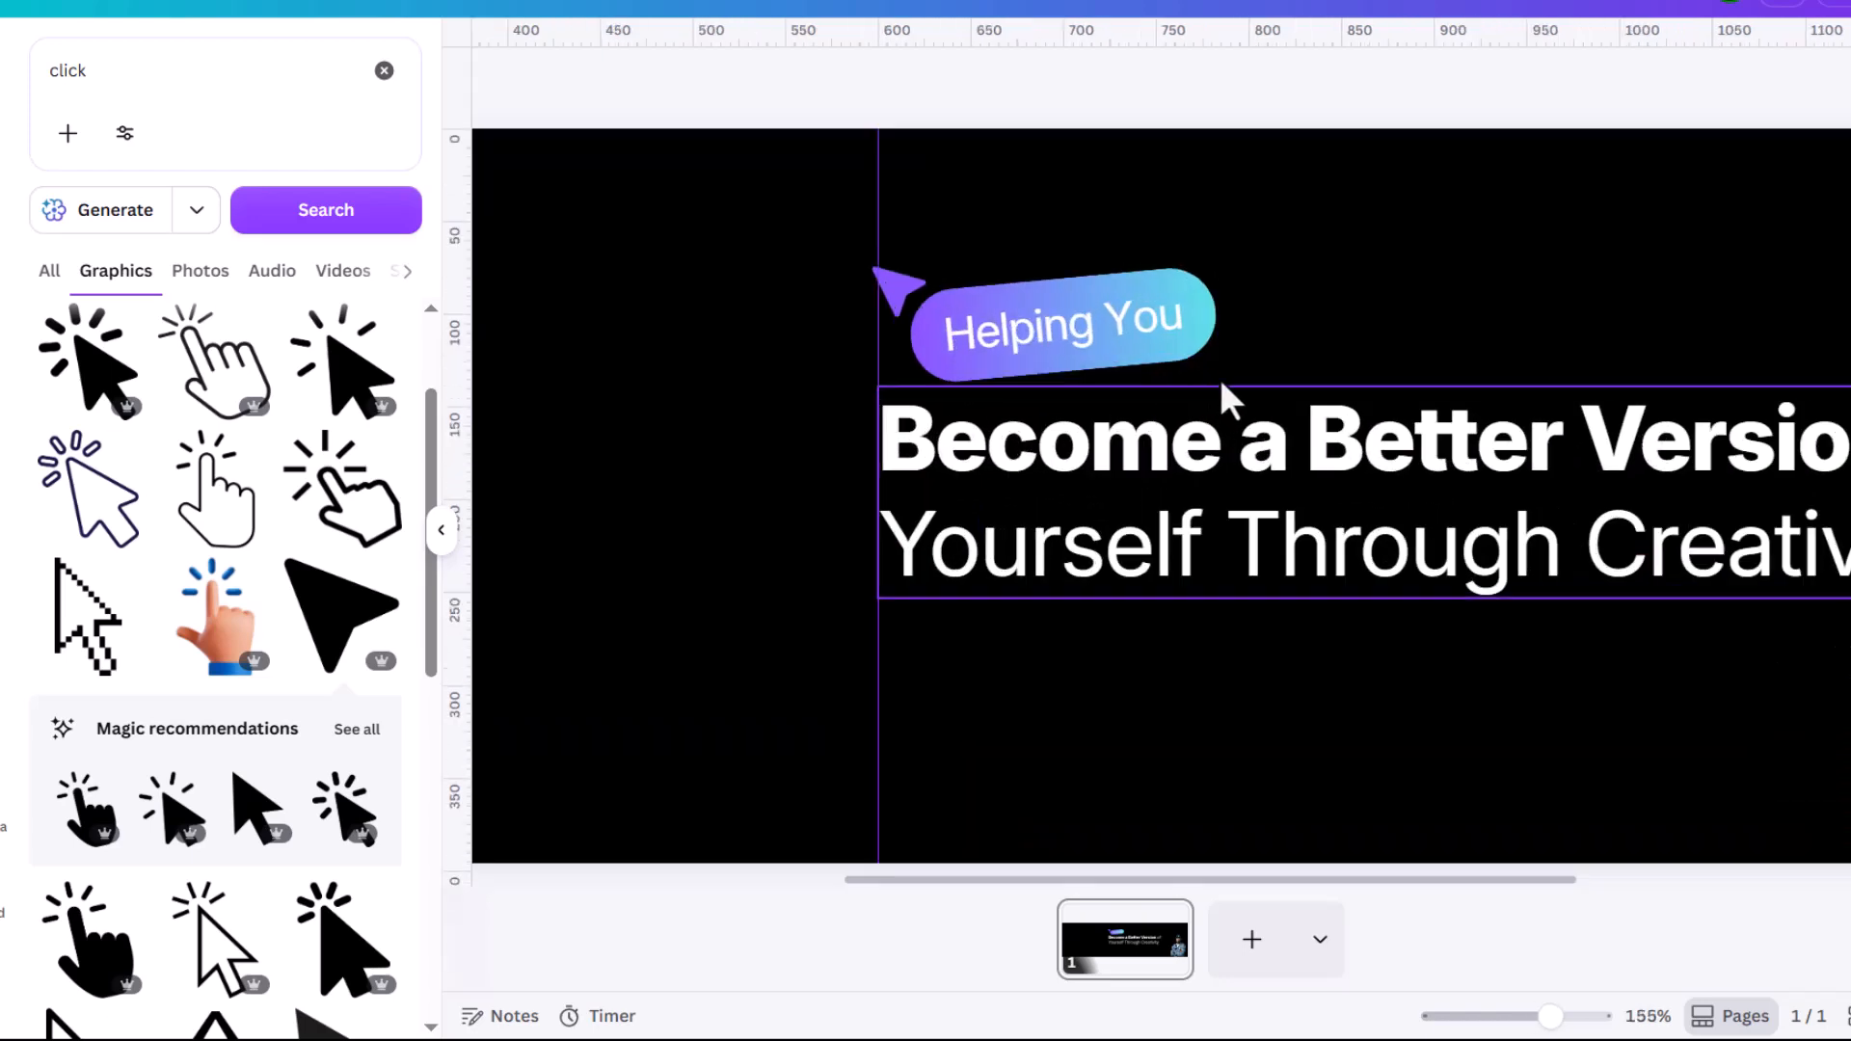
left_click(1188, 308)
scroll(1188, 308, "down", 3)
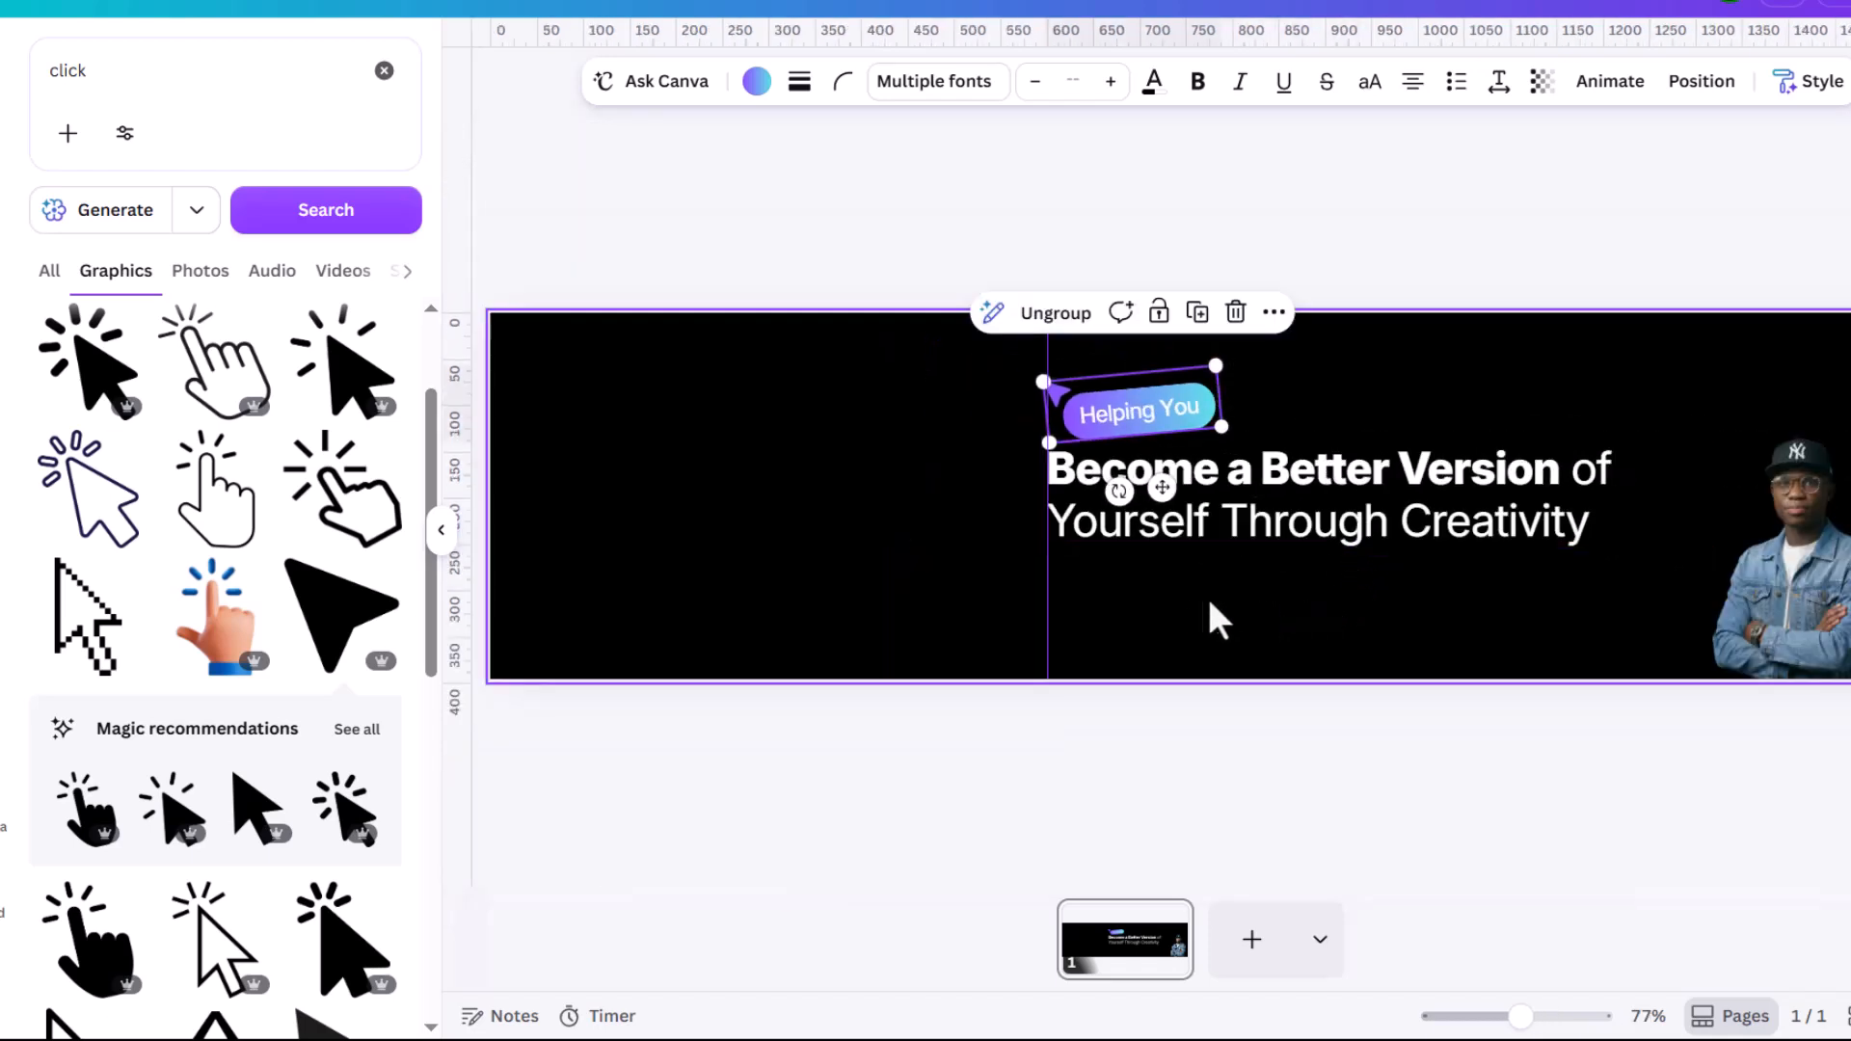
Step: Duplicate the headline text box and place the copy directly below the original, aligned to the vertical guide
left_click(1169, 617)
left_click(1238, 476)
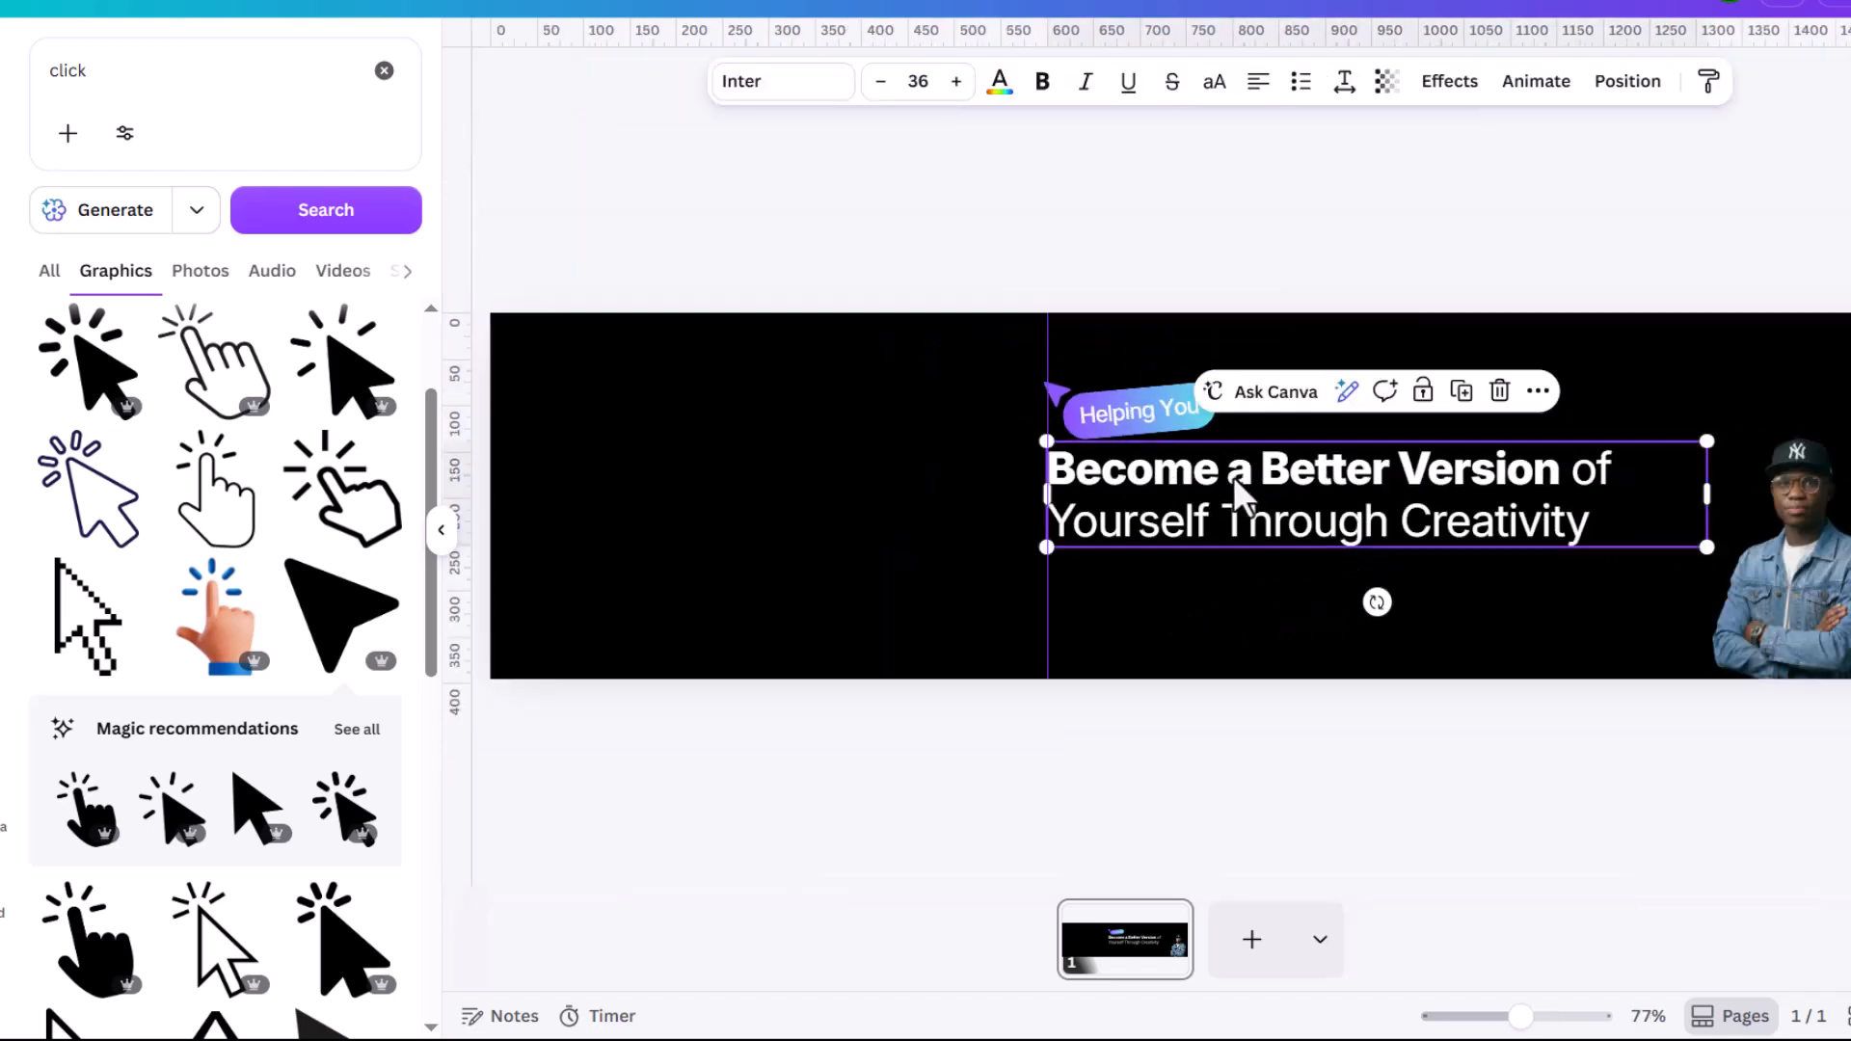
left_click_drag(1234, 476, 1217, 609)
Step: Replace the duplicated headline's text with the tagline "Graphic Designer | Educator | Content"
scroll(1217, 652, "up", 5)
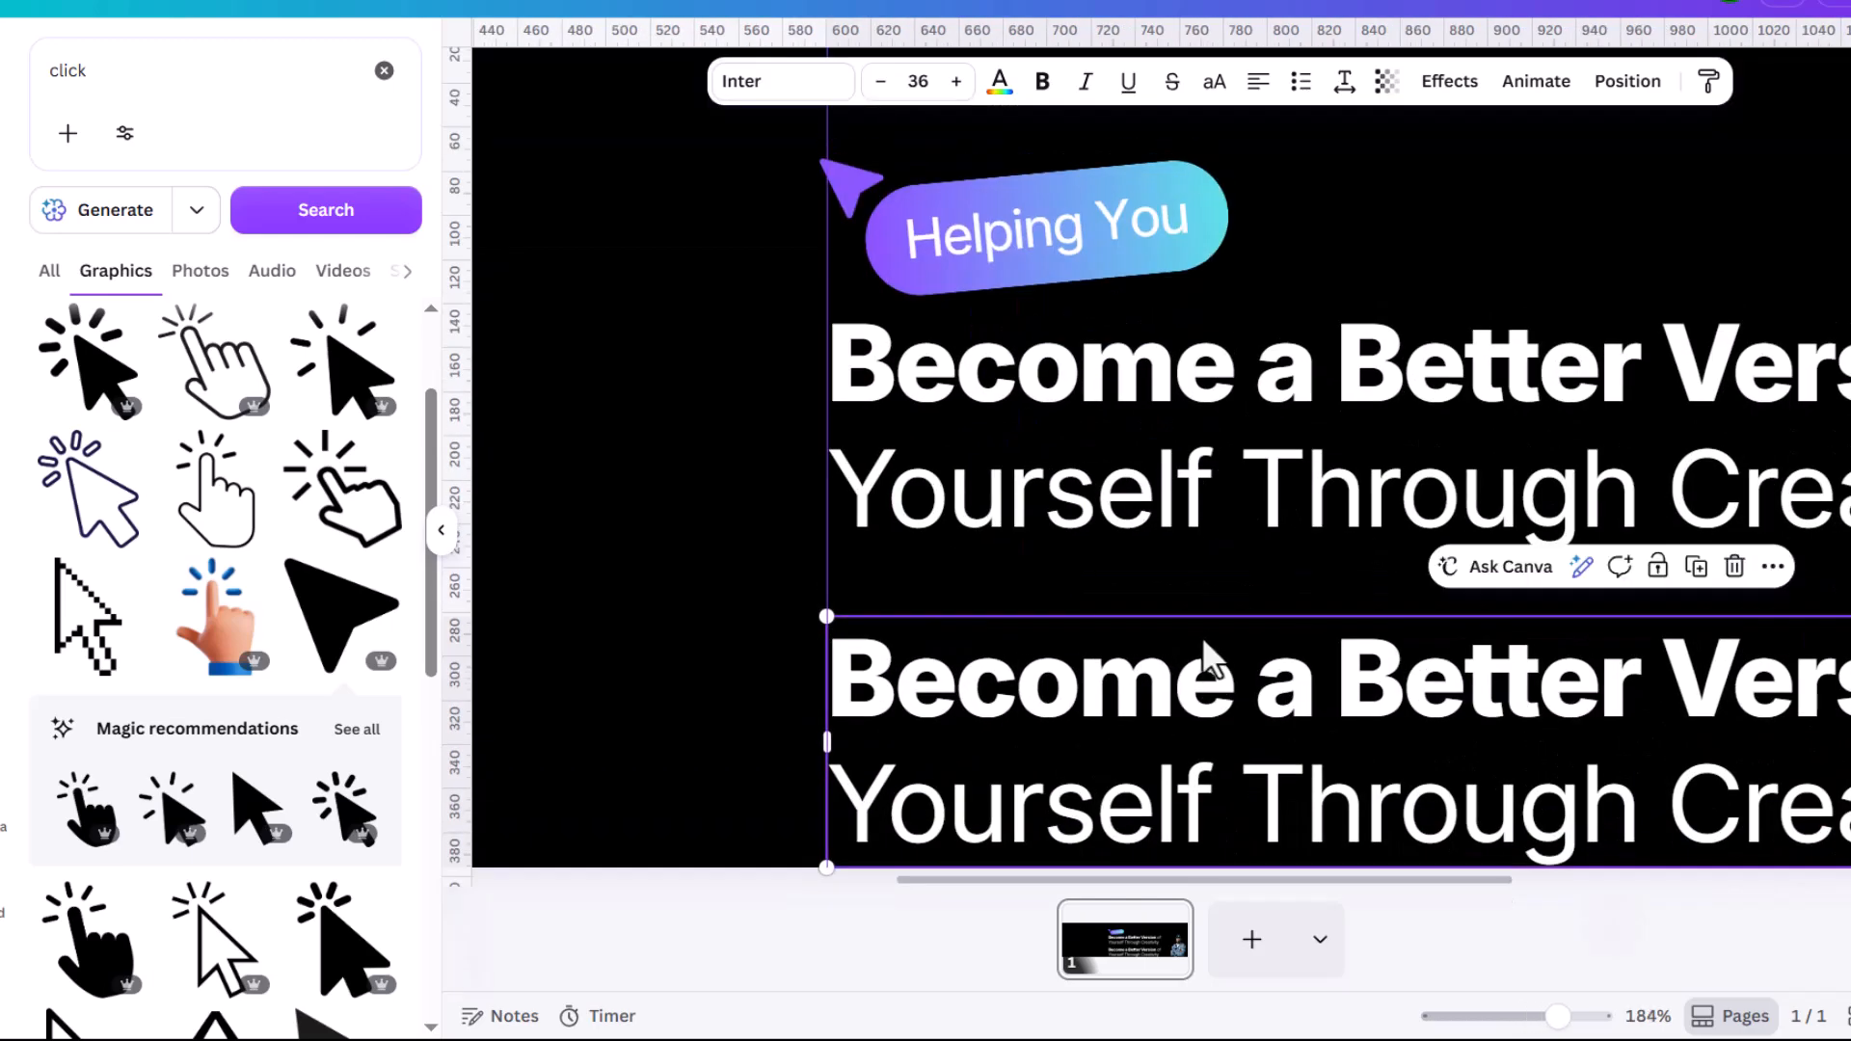
double_click(1181, 678)
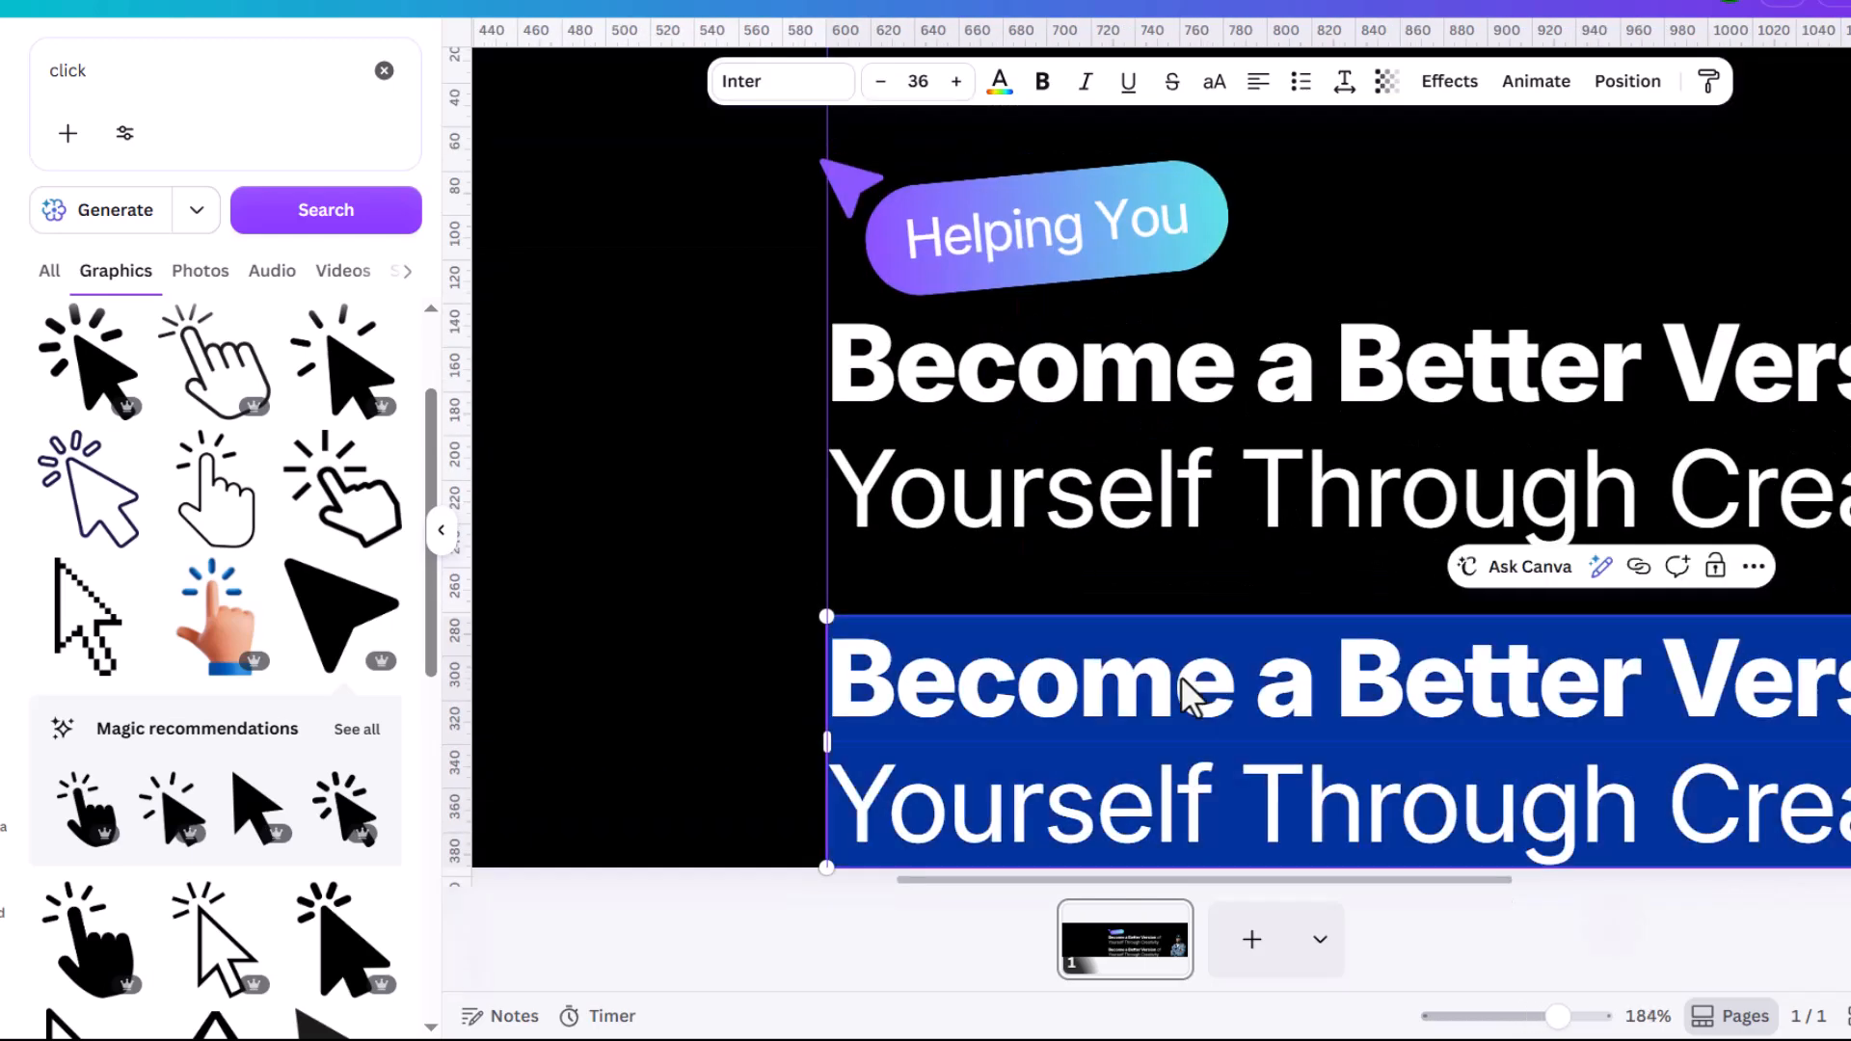
type("Gra")
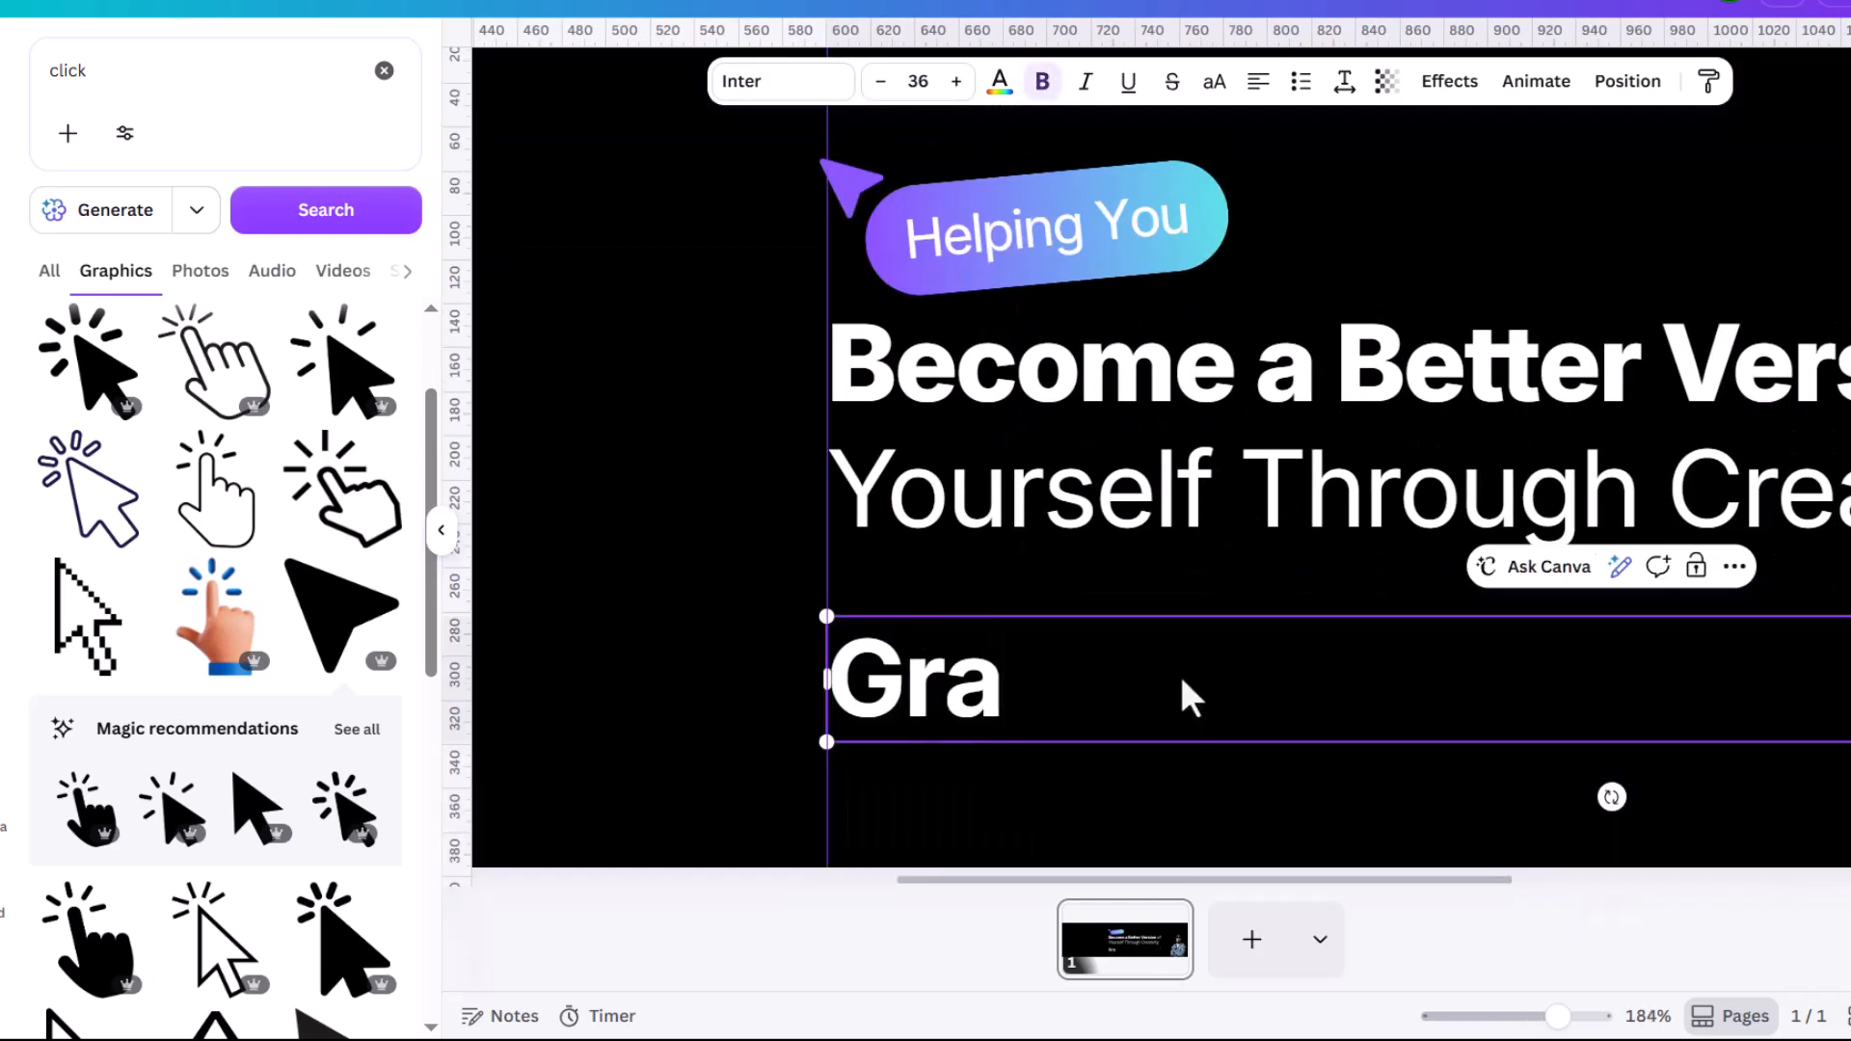
type("phic")
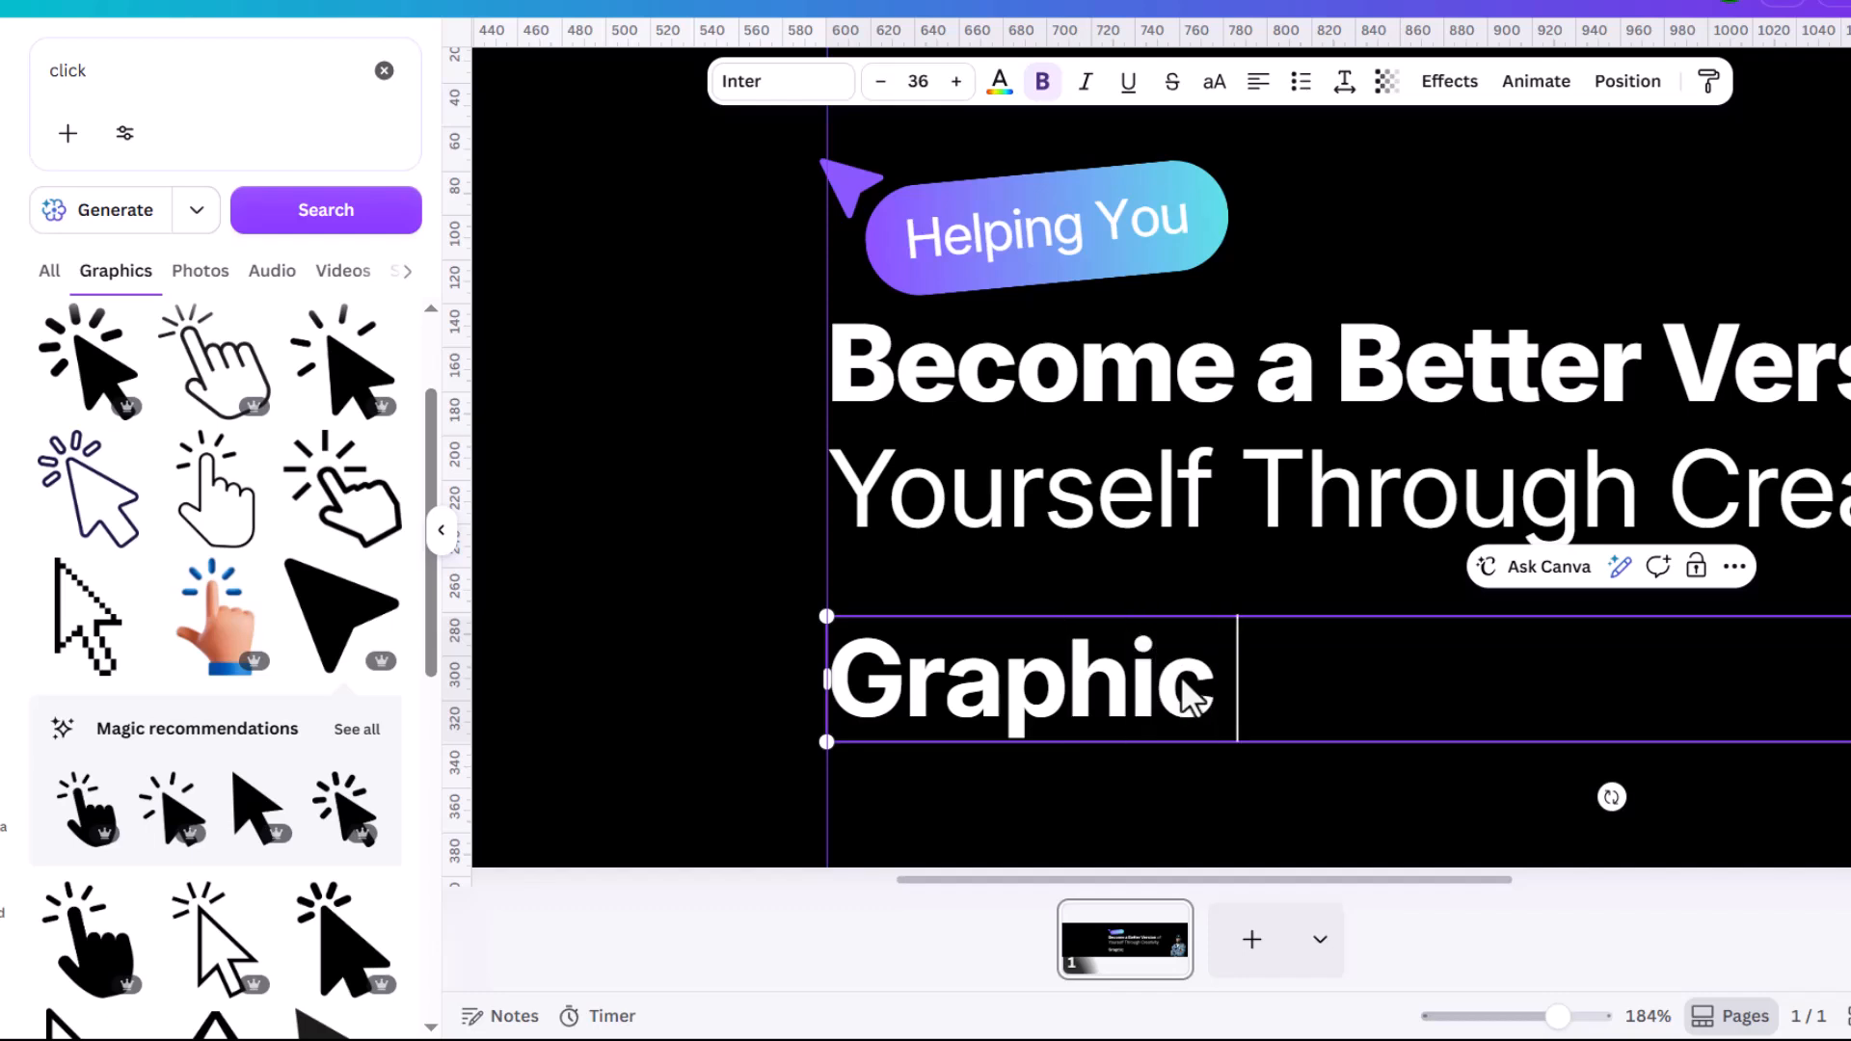
type(" Designer")
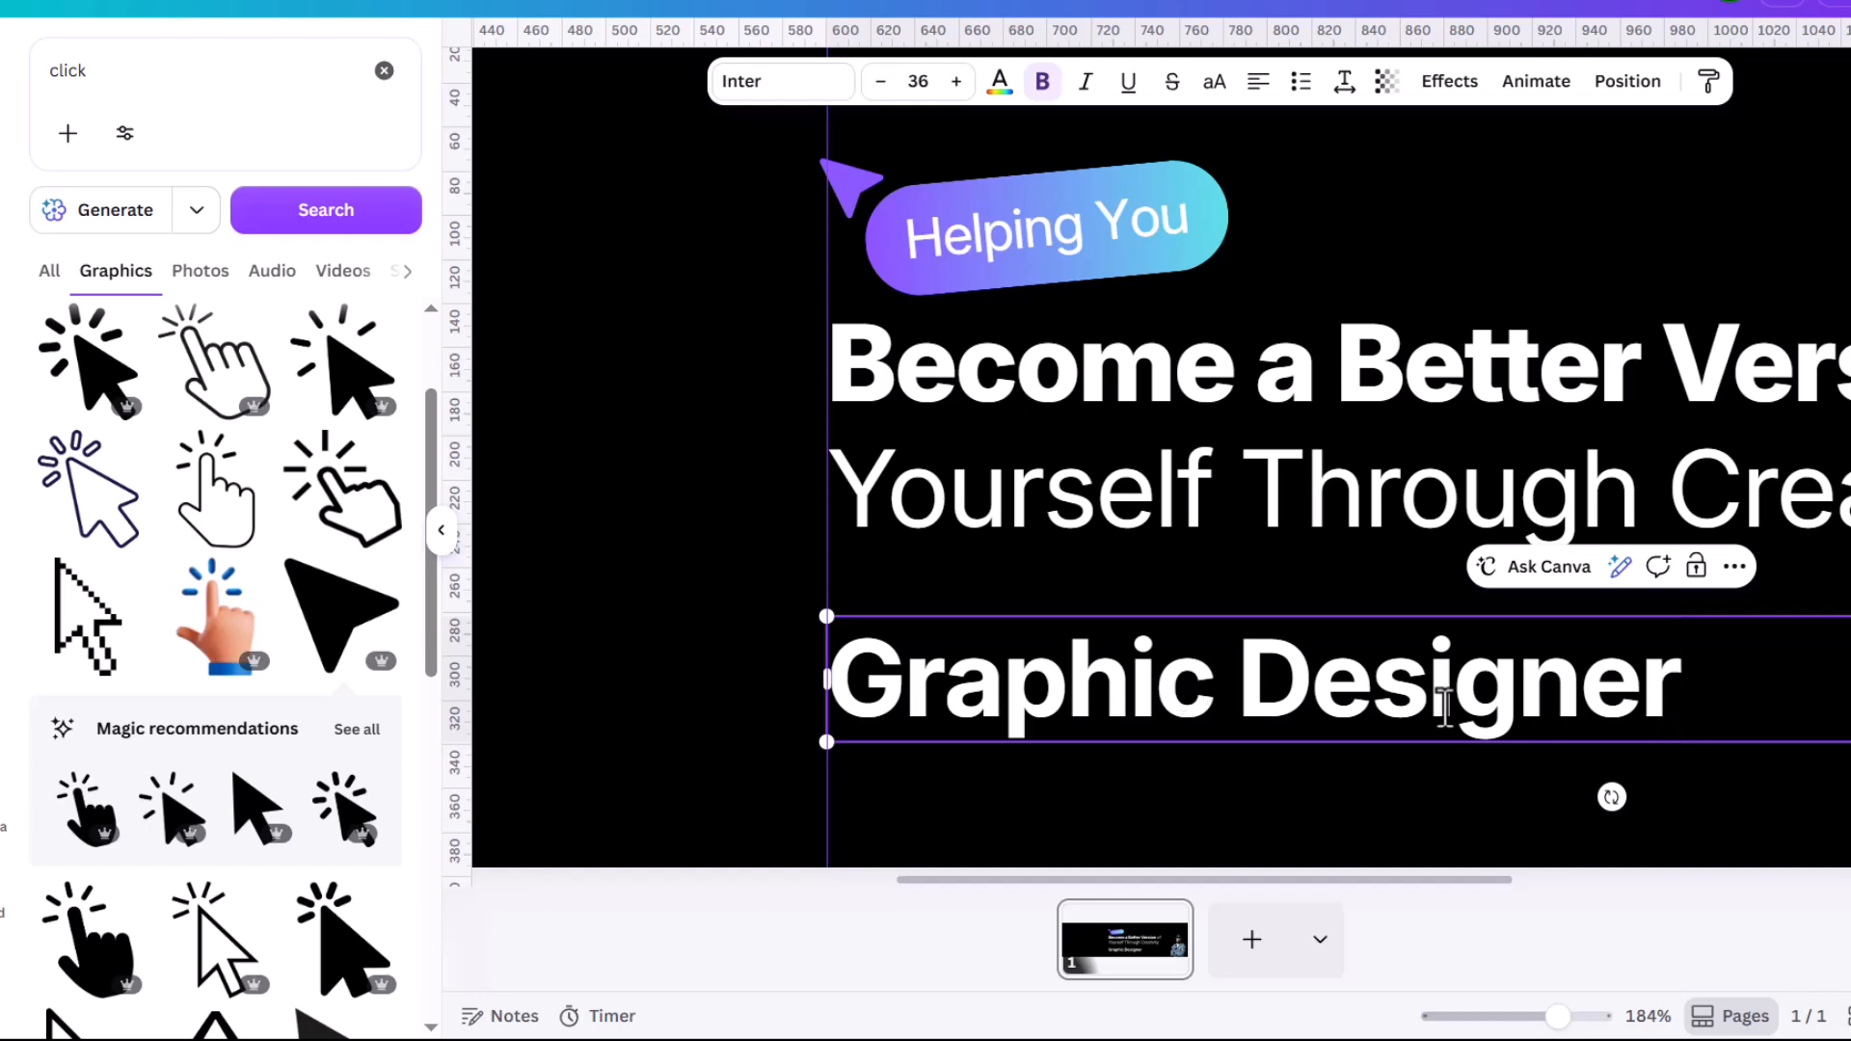
type(" |")
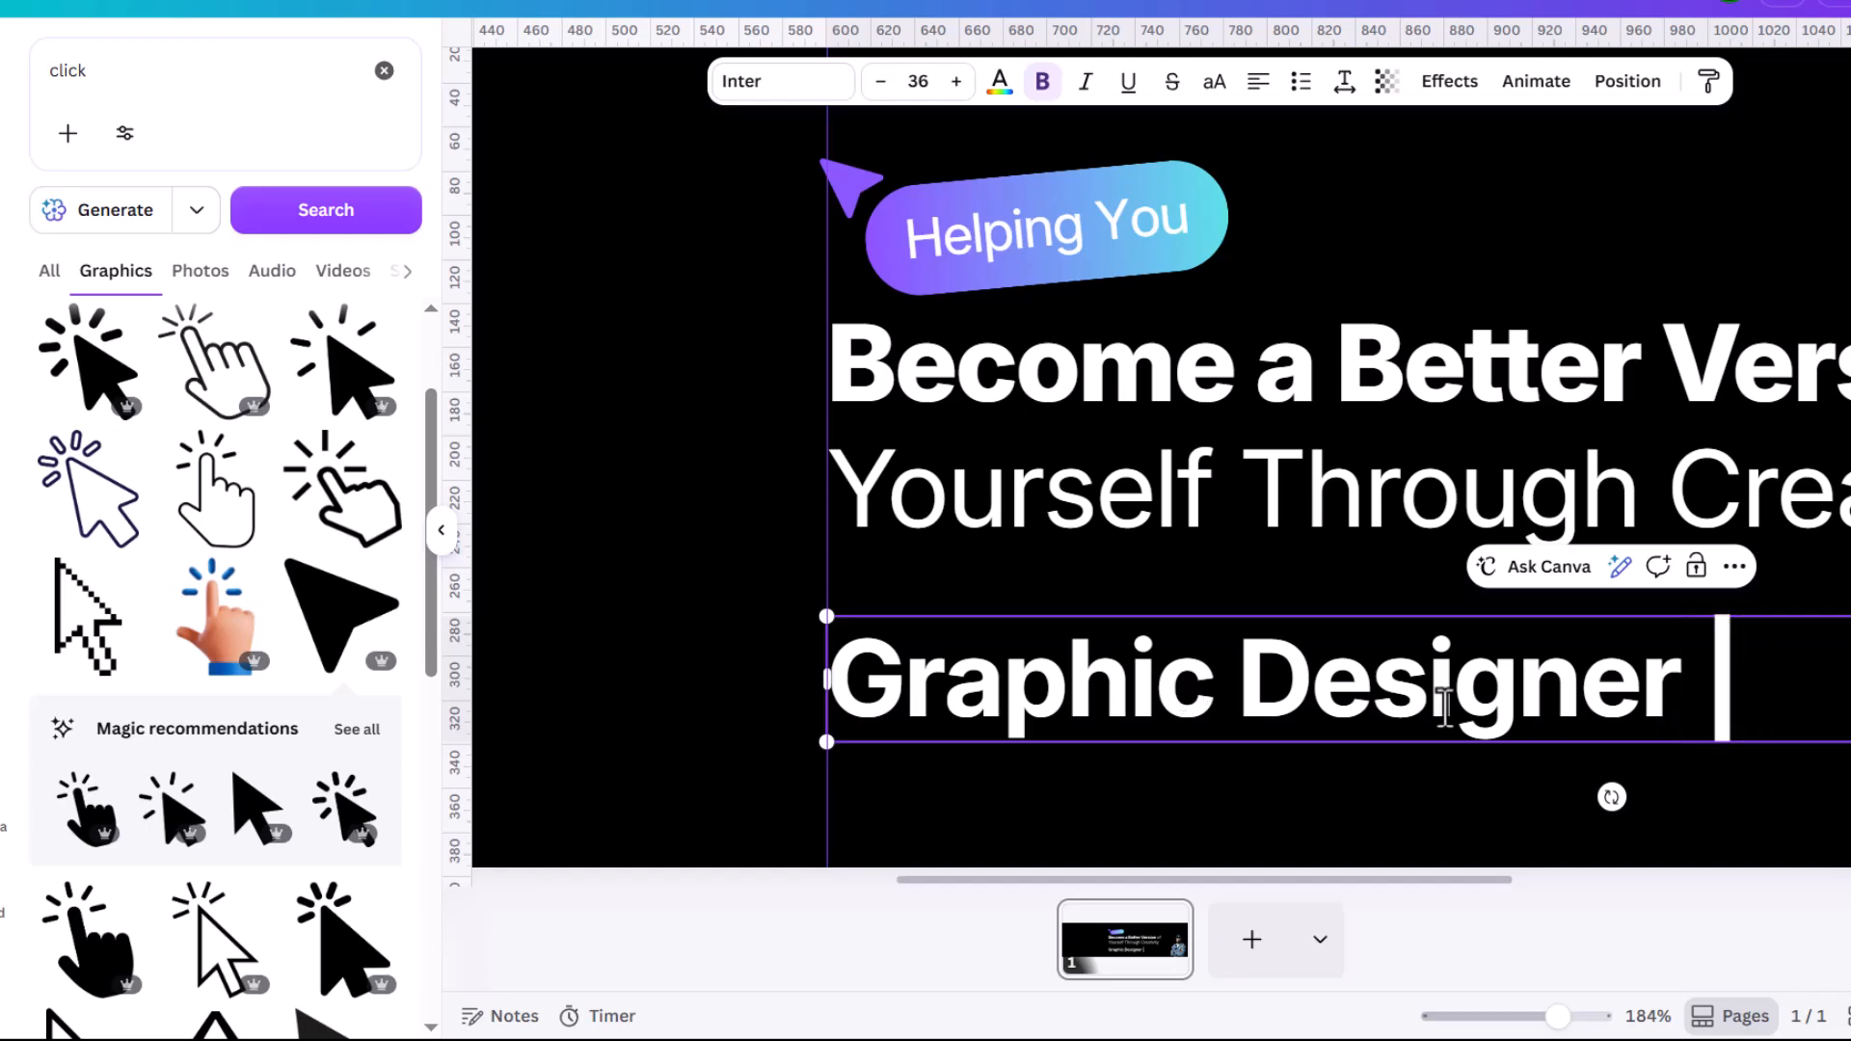
type(" Ed")
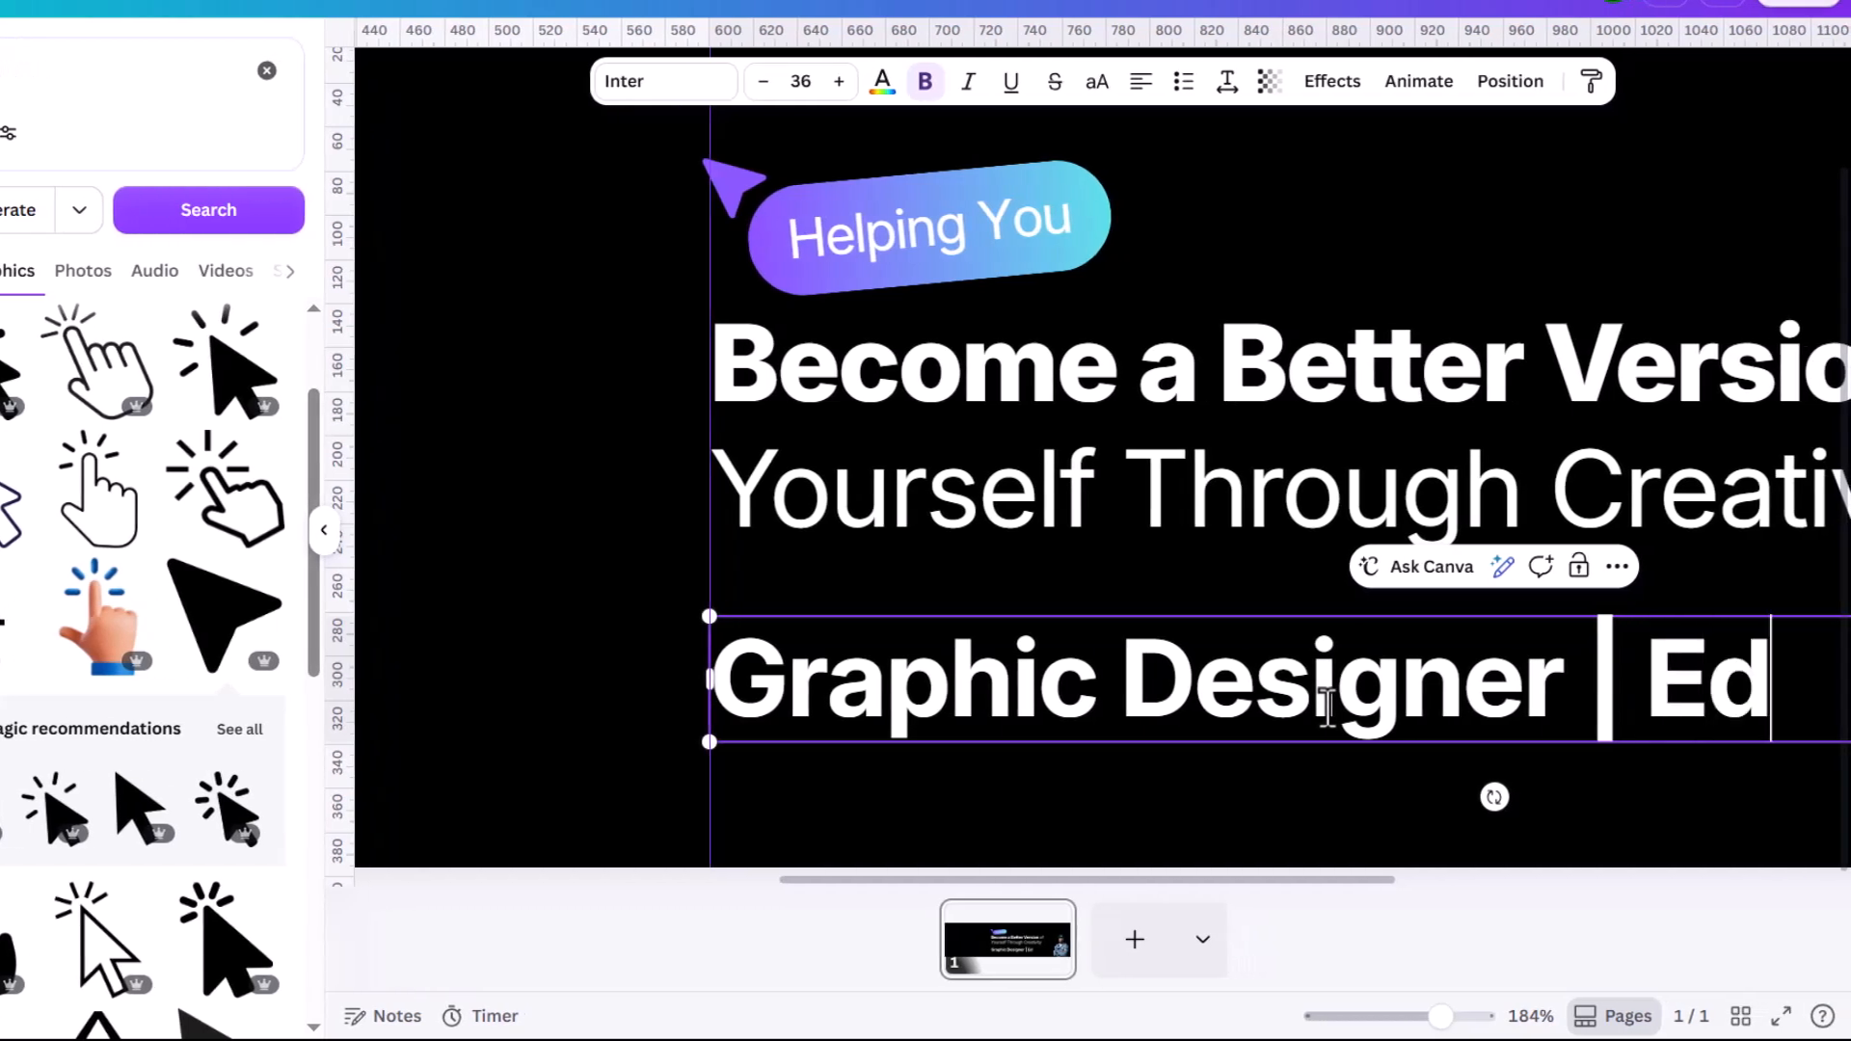
type("ucat")
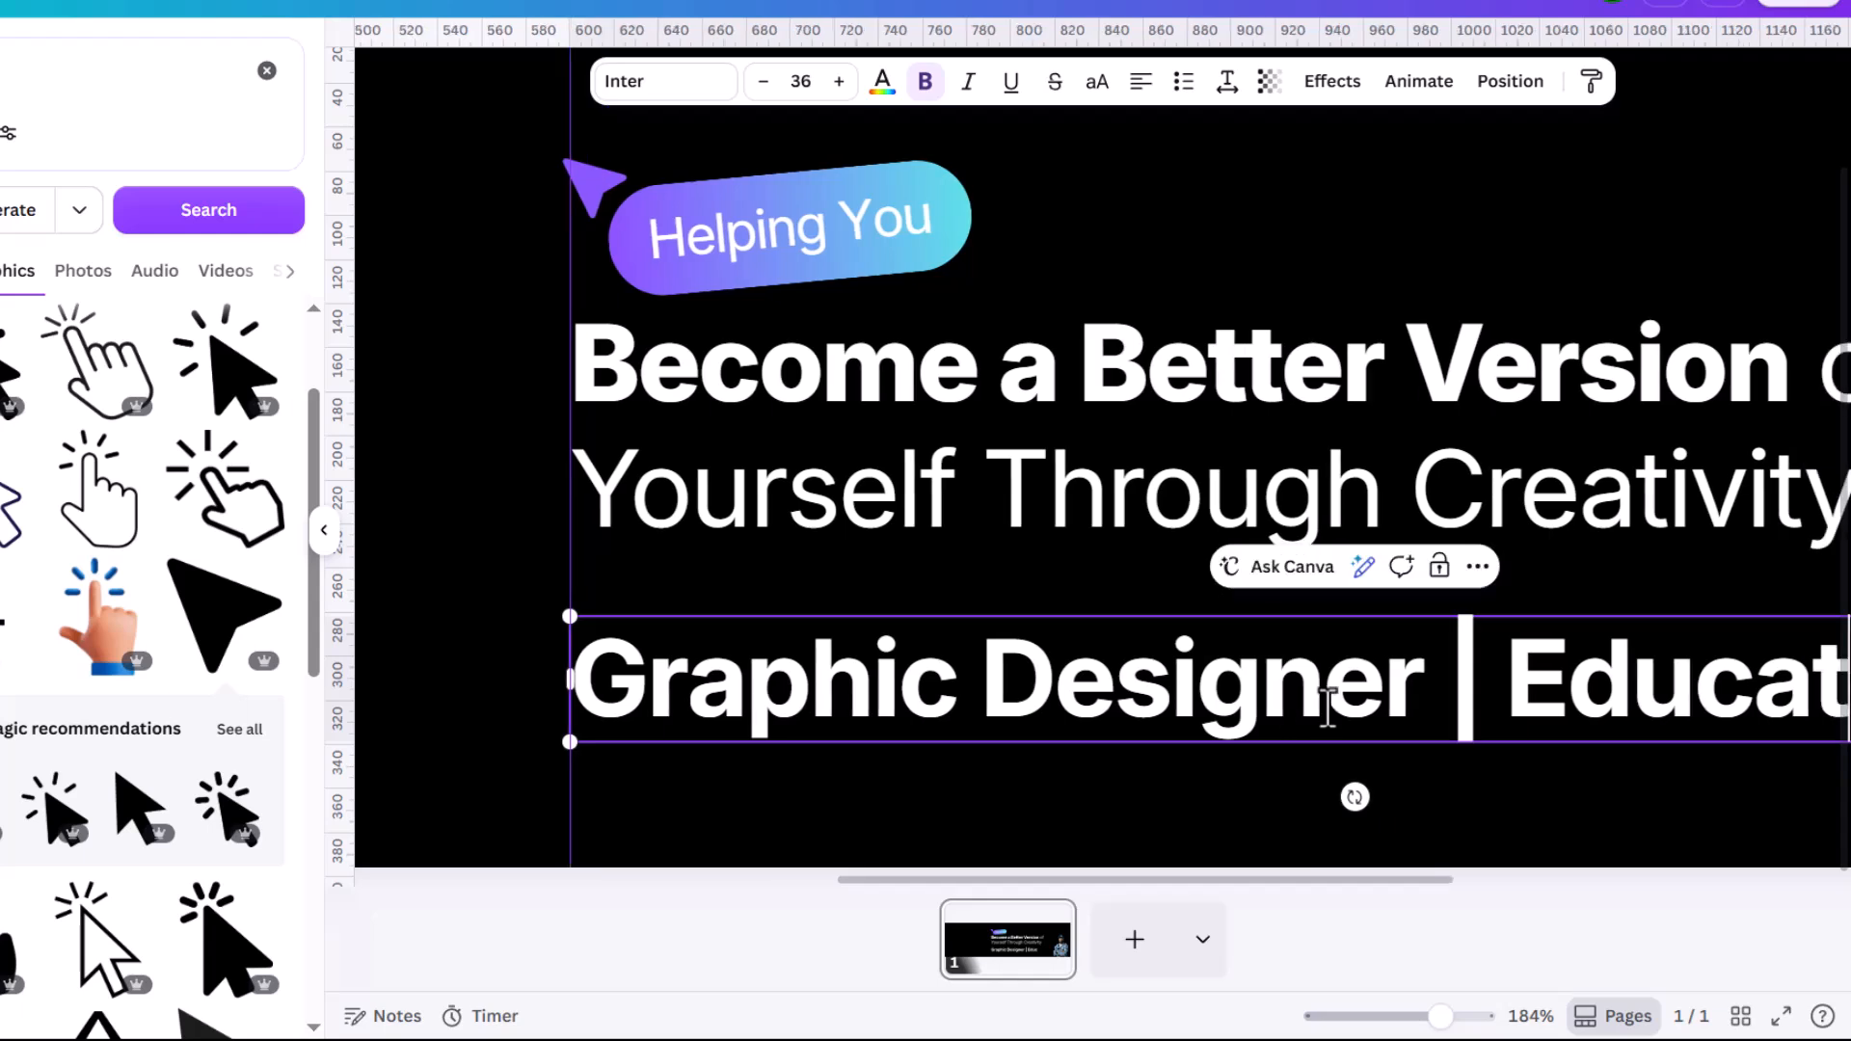
type("or |")
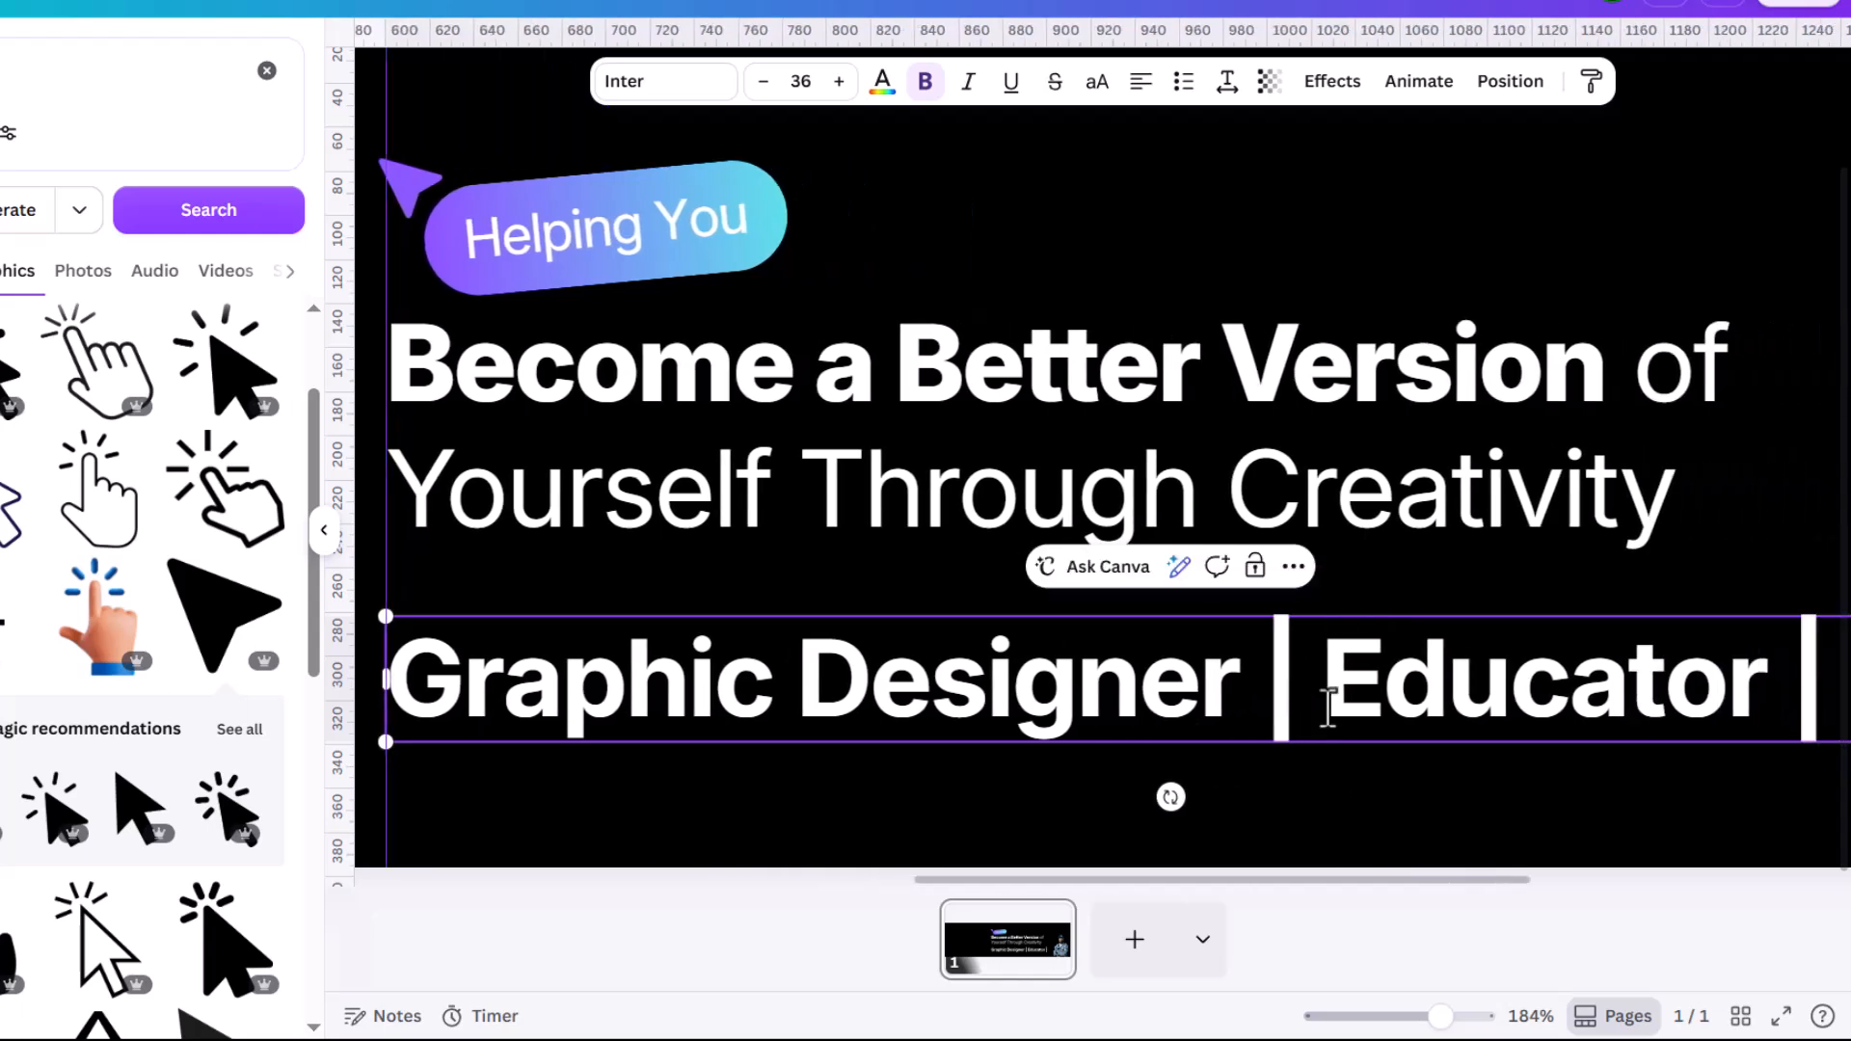
type(" C")
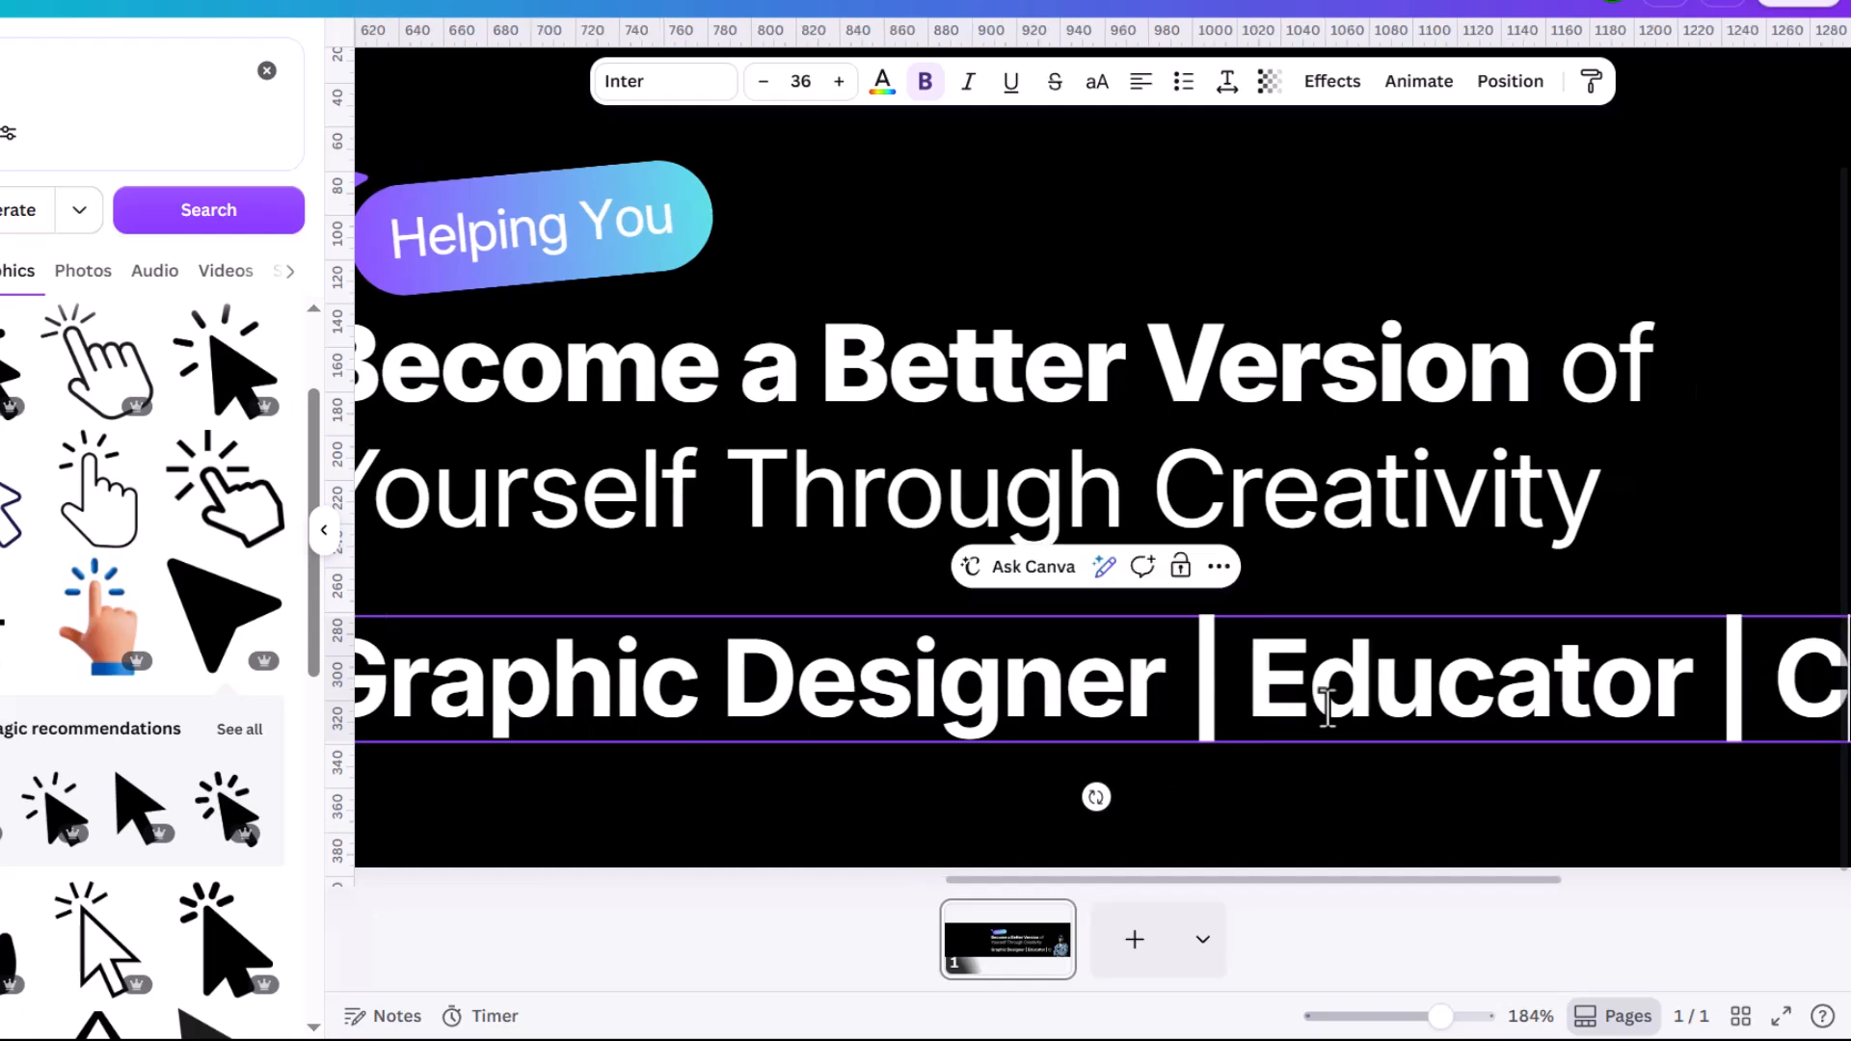
type("on")
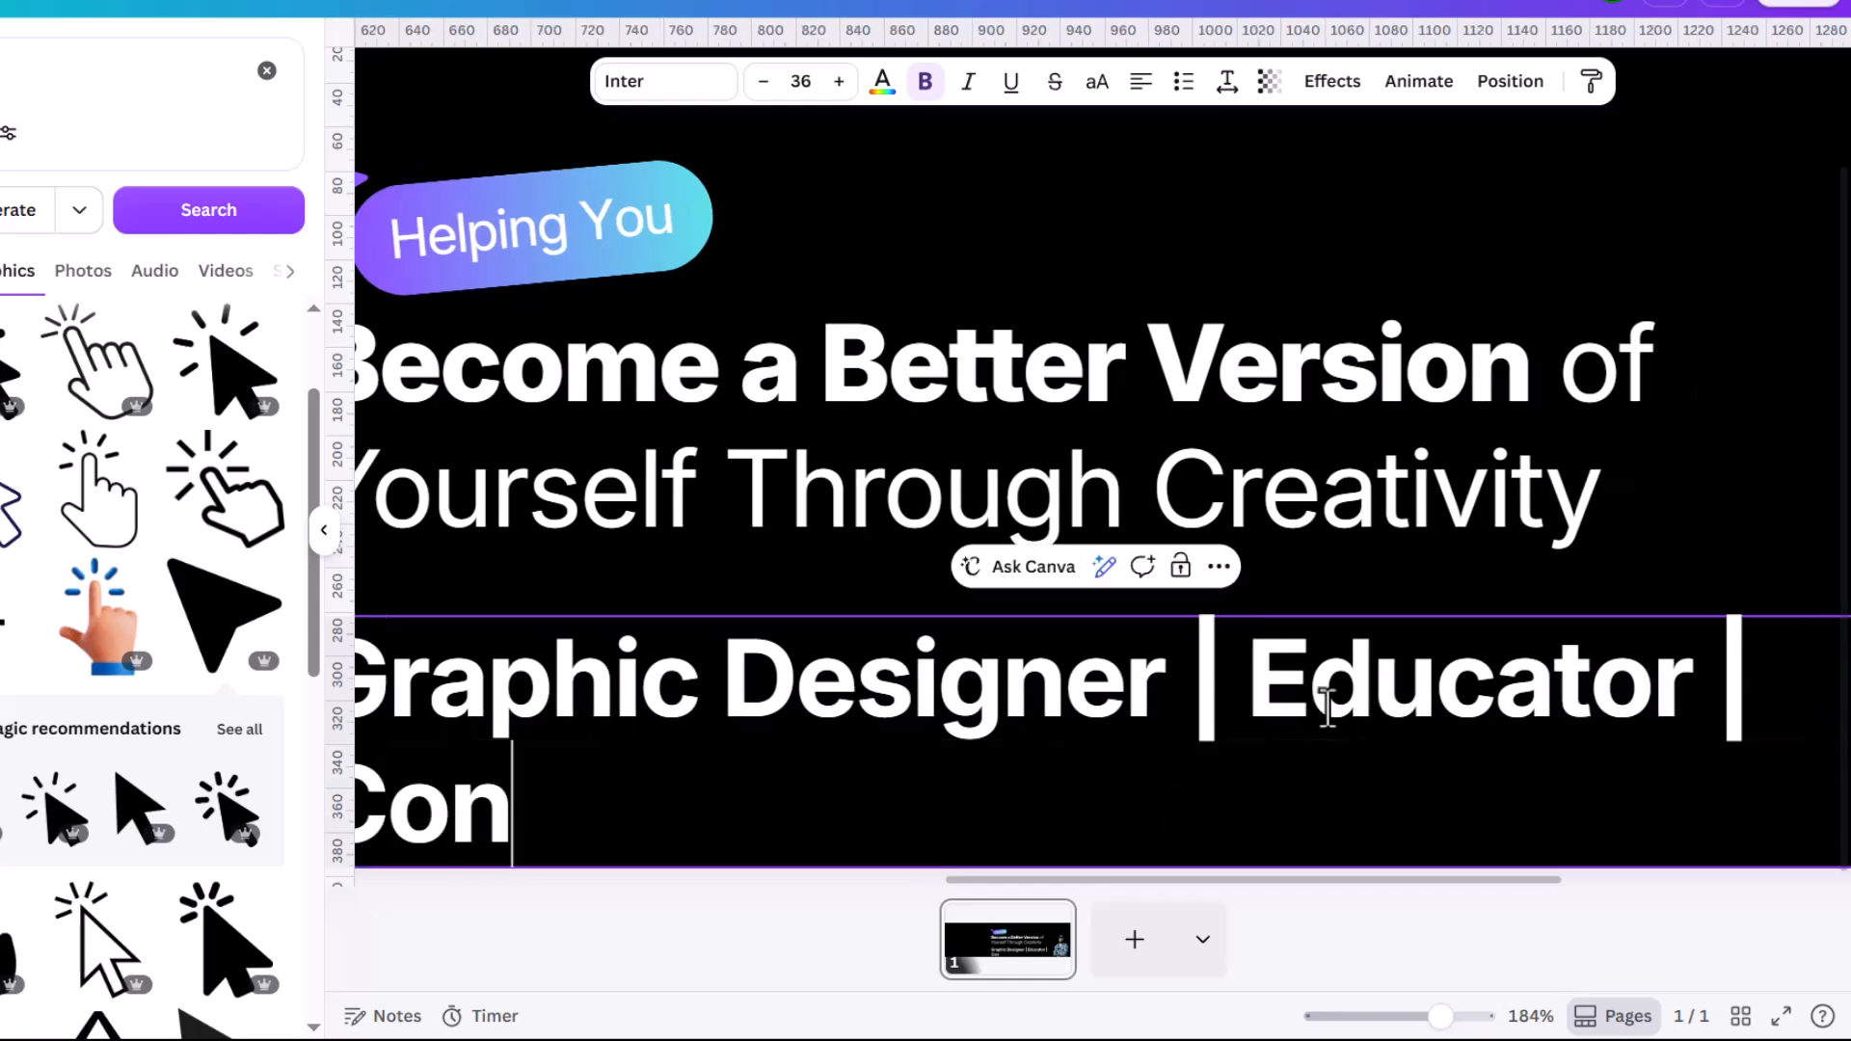
type("tent")
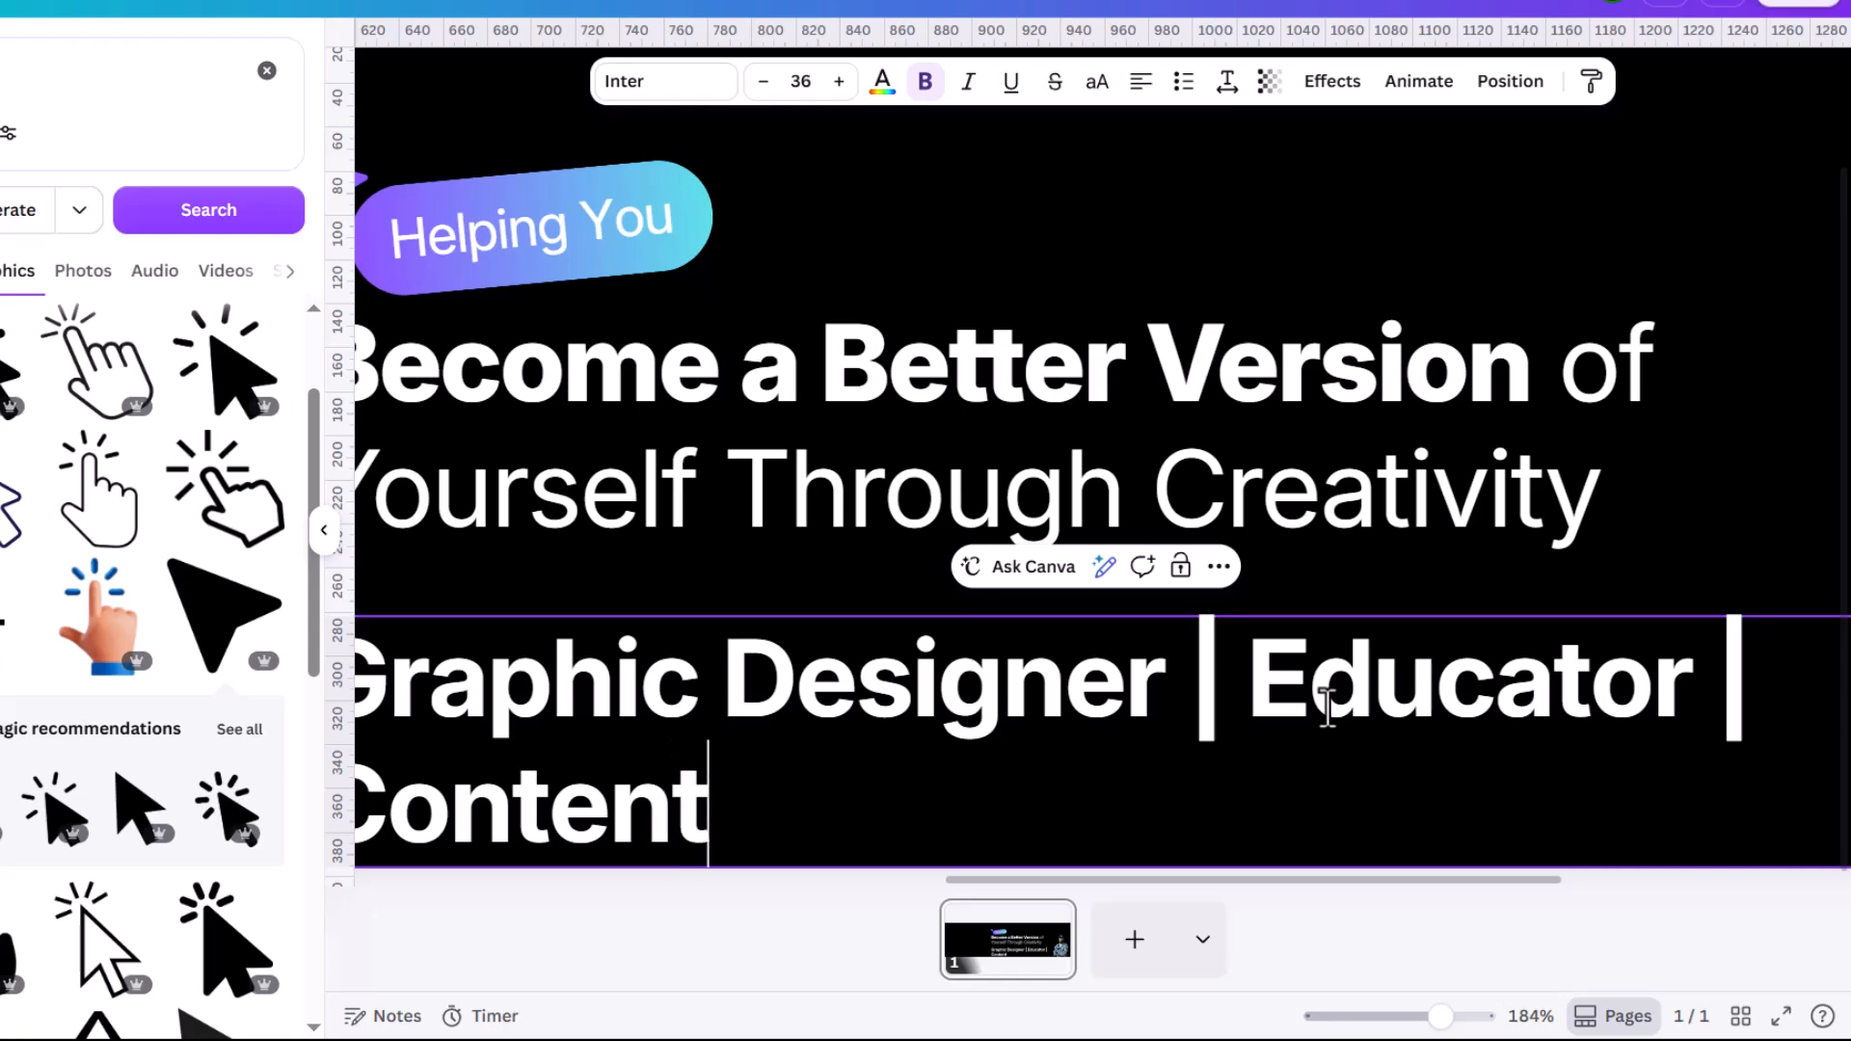
Step: Scale the tagline down to font size 18.6 on a single line and remove its bold formatting
scroll(1389, 675, "down", 5)
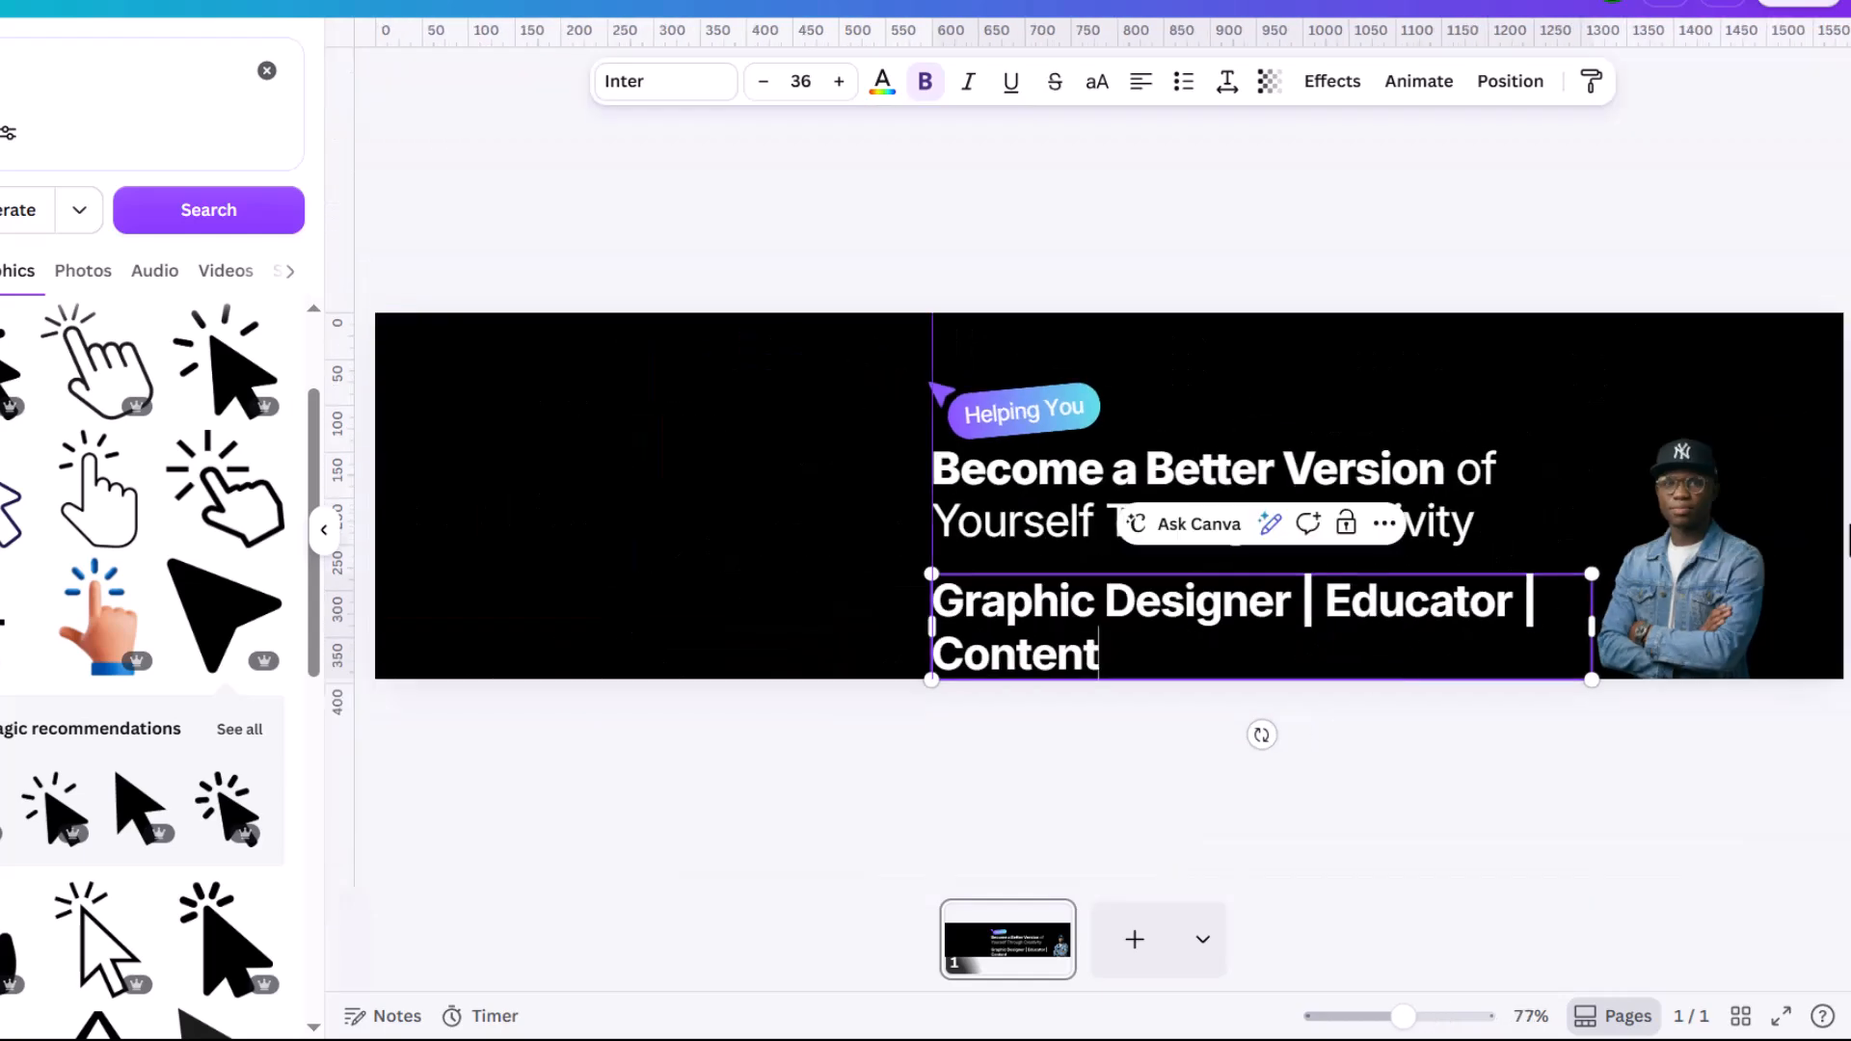
left_click_drag(1601, 633, 1335, 621)
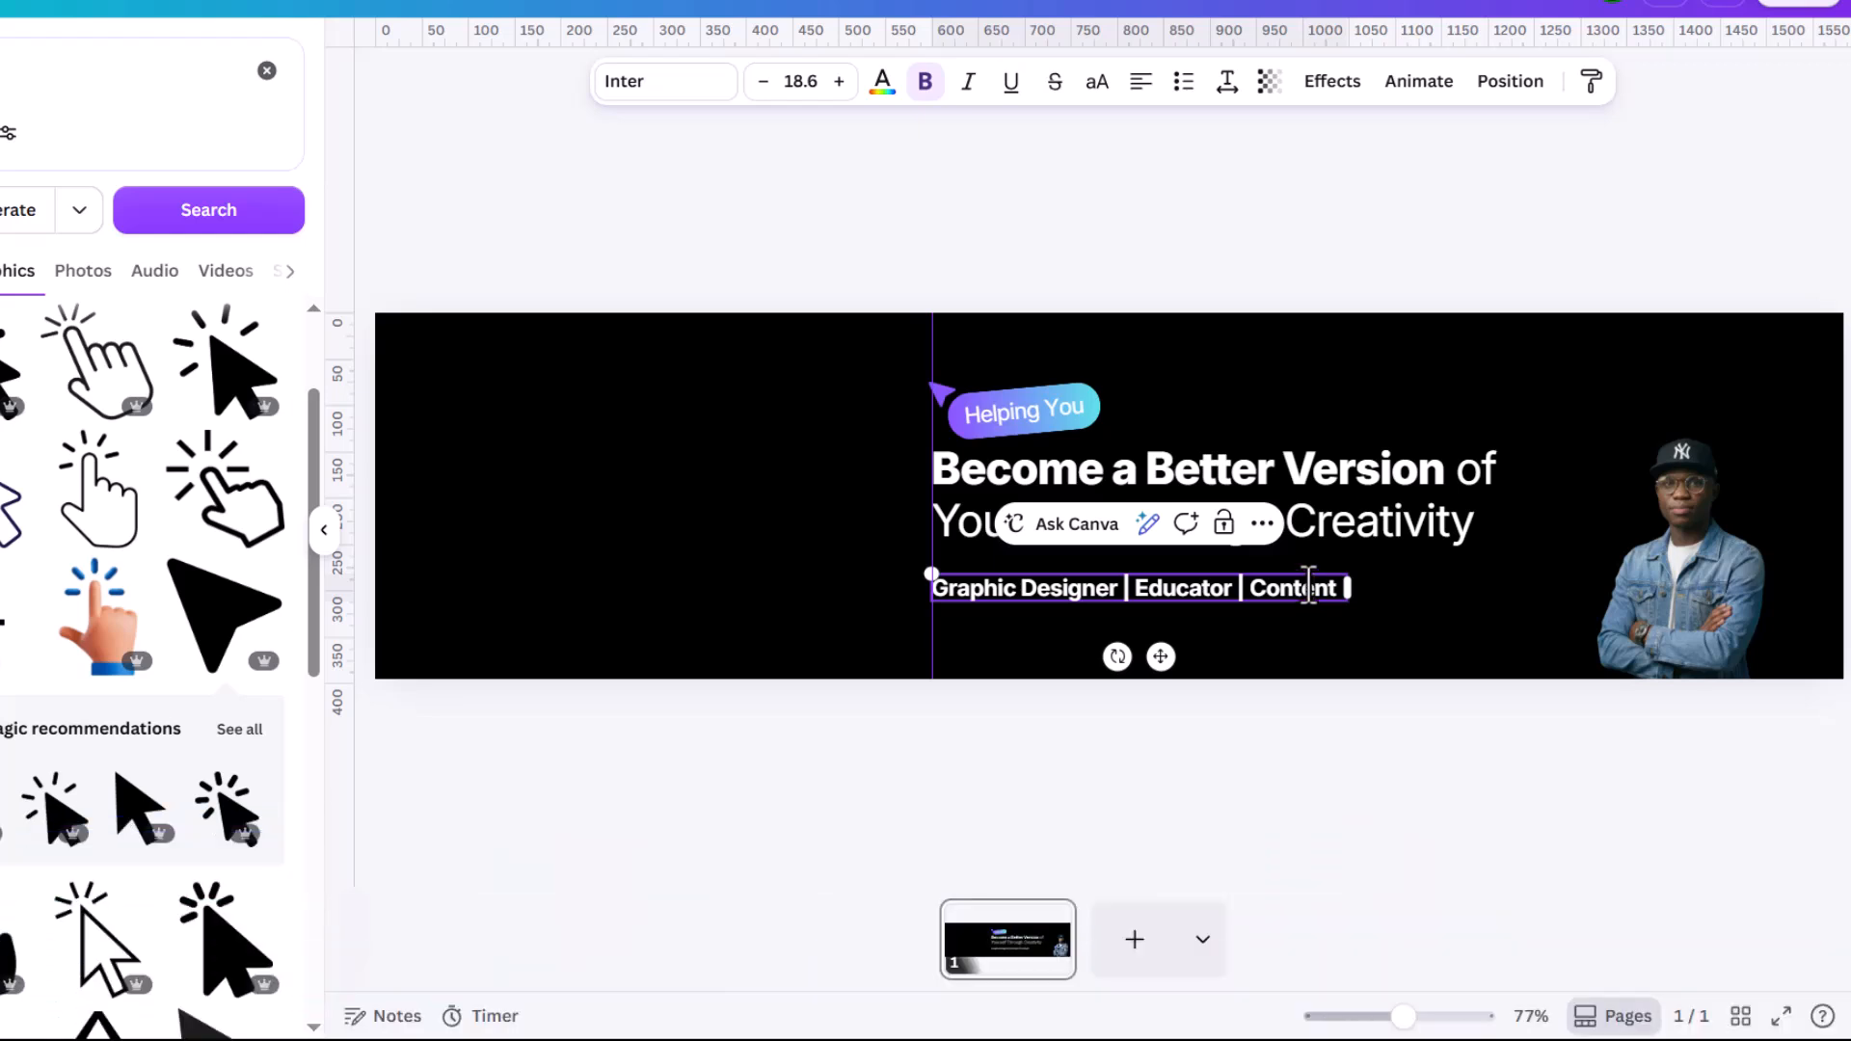
triple_click(1312, 589)
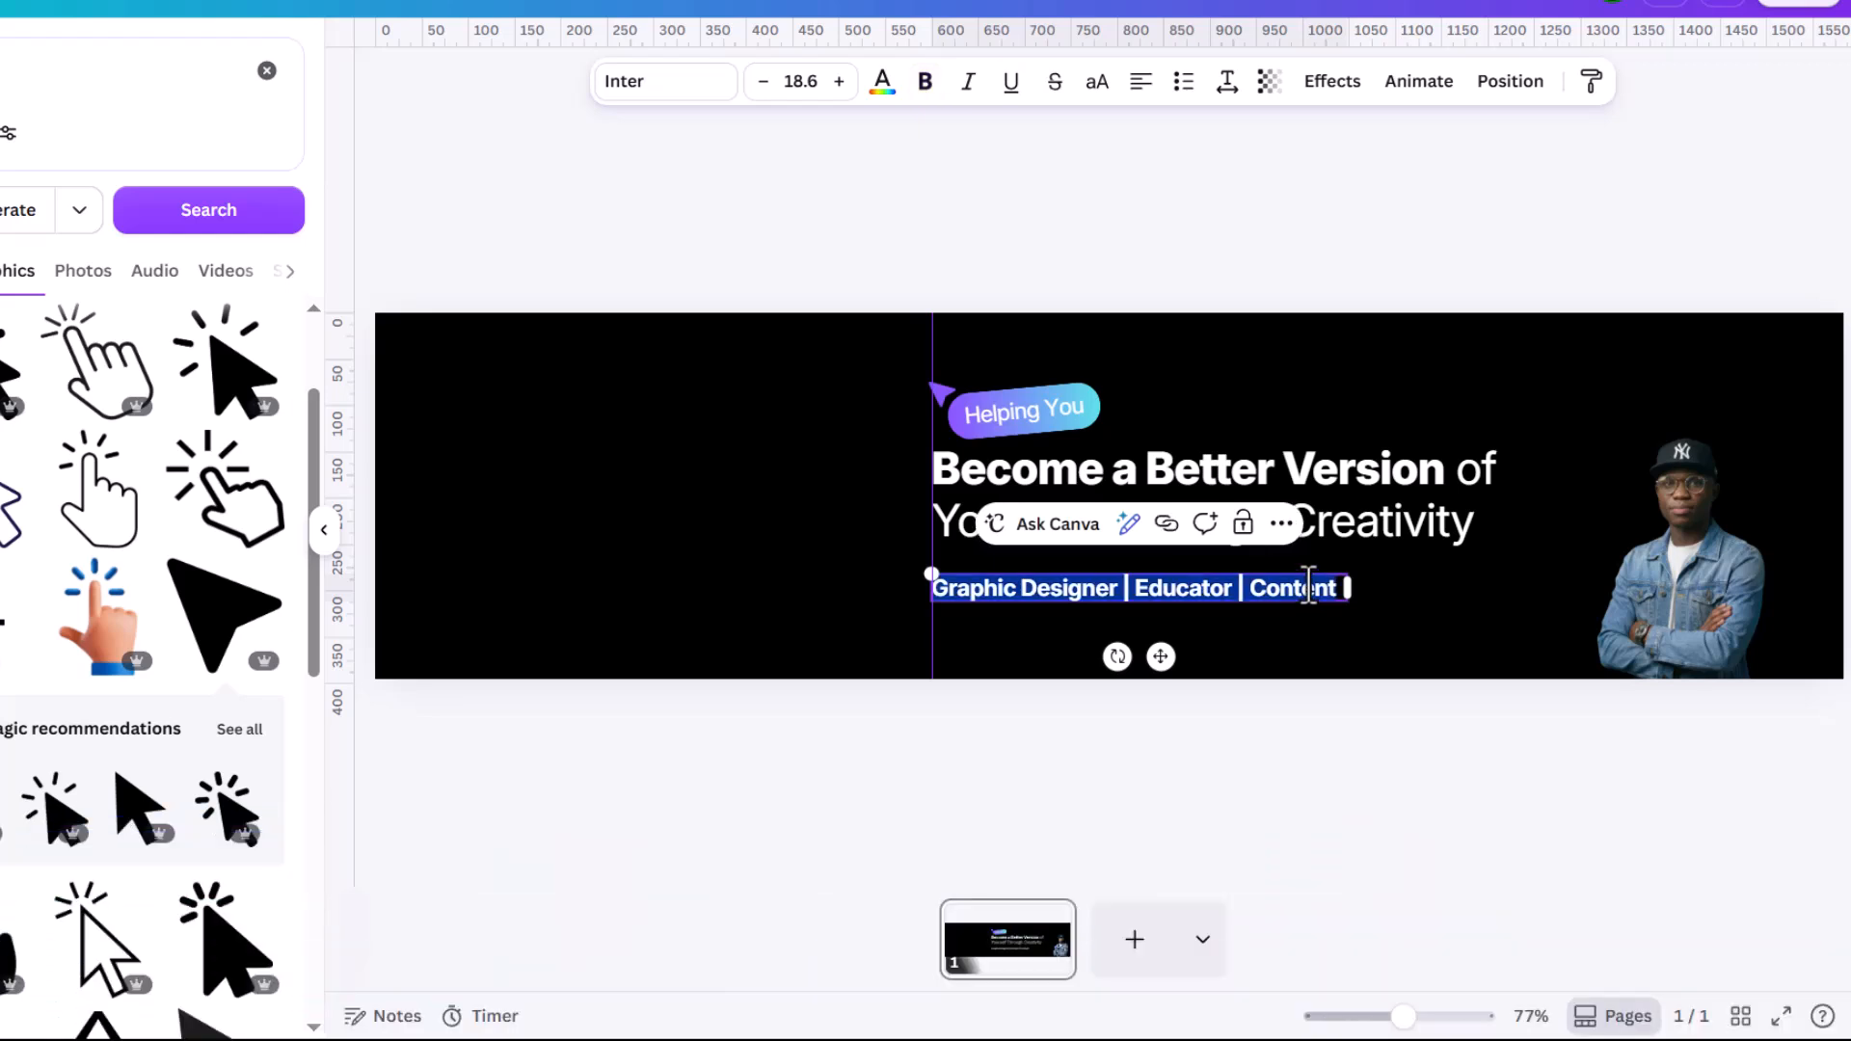
left_click(927, 87)
scroll(1291, 501, "up", 3)
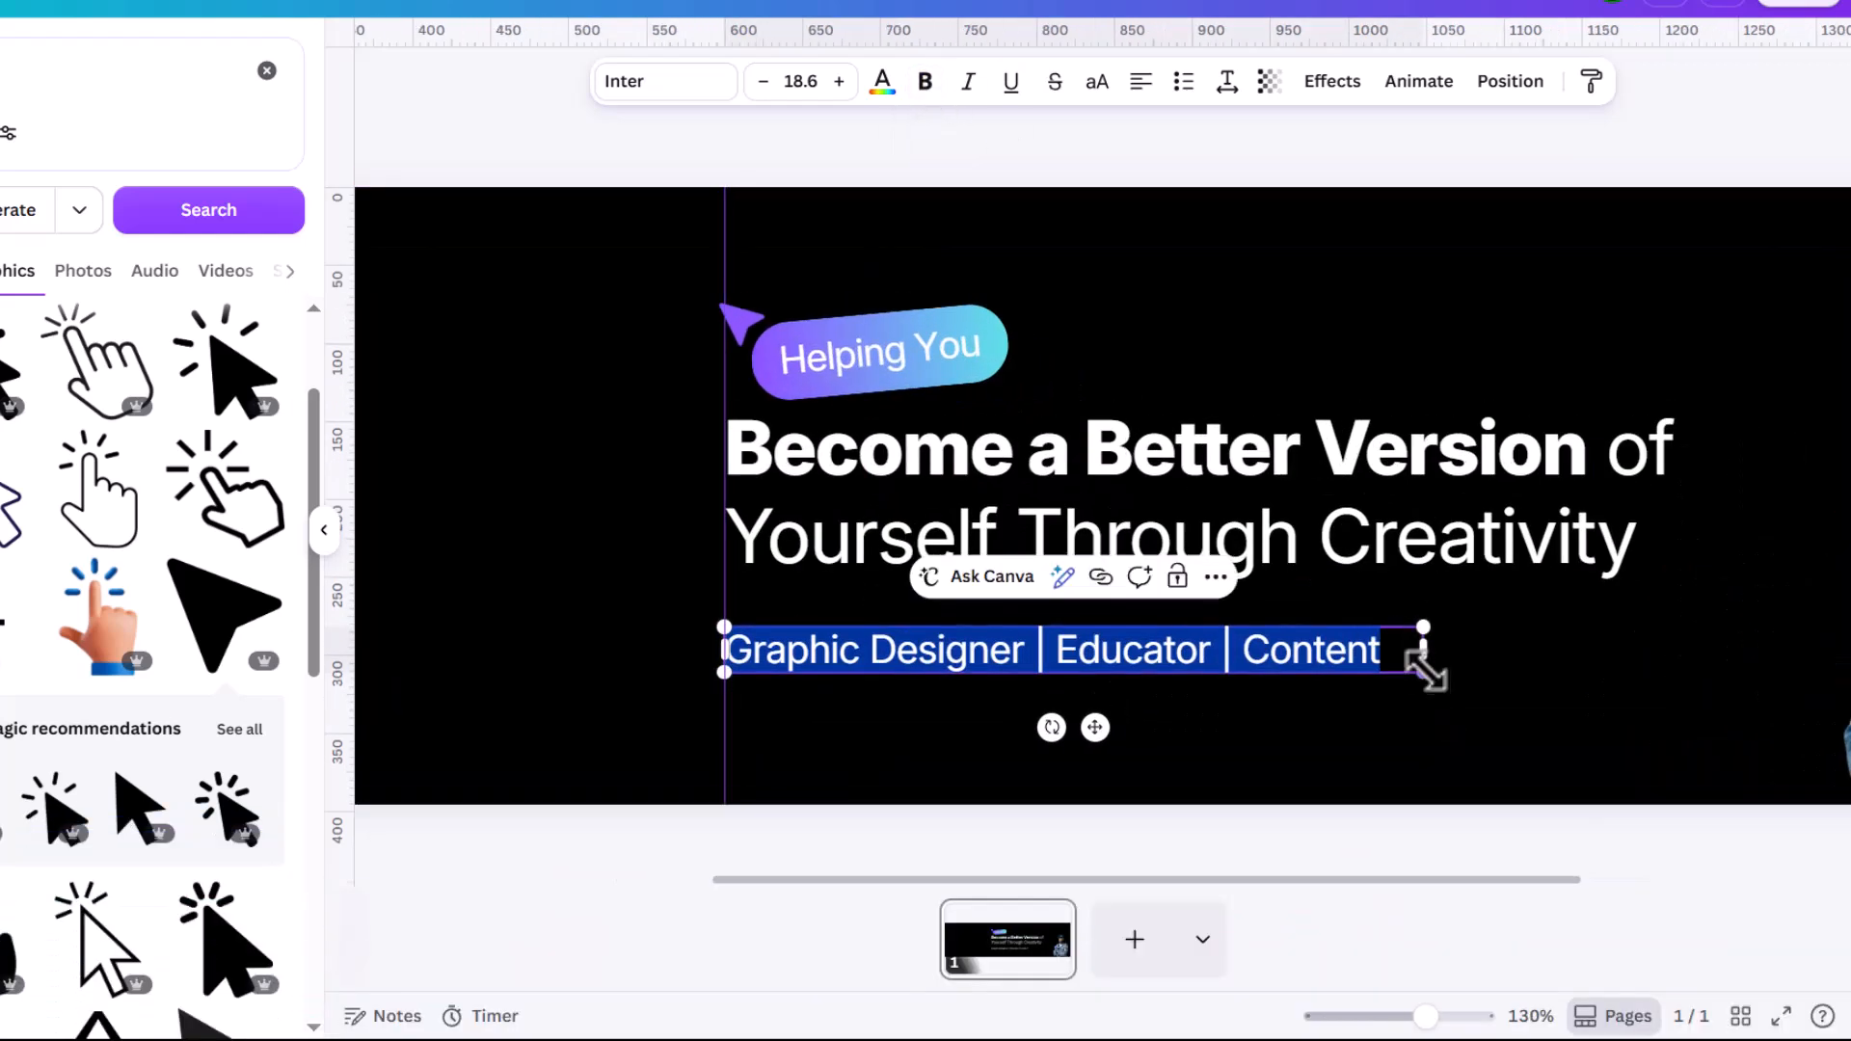
Step: Enlarge the tagline slightly and lower it to leave more space beneath the headline
left_click(1471, 662)
left_click(1337, 665)
left_click_drag(1330, 665, 1519, 723)
left_click(1336, 550)
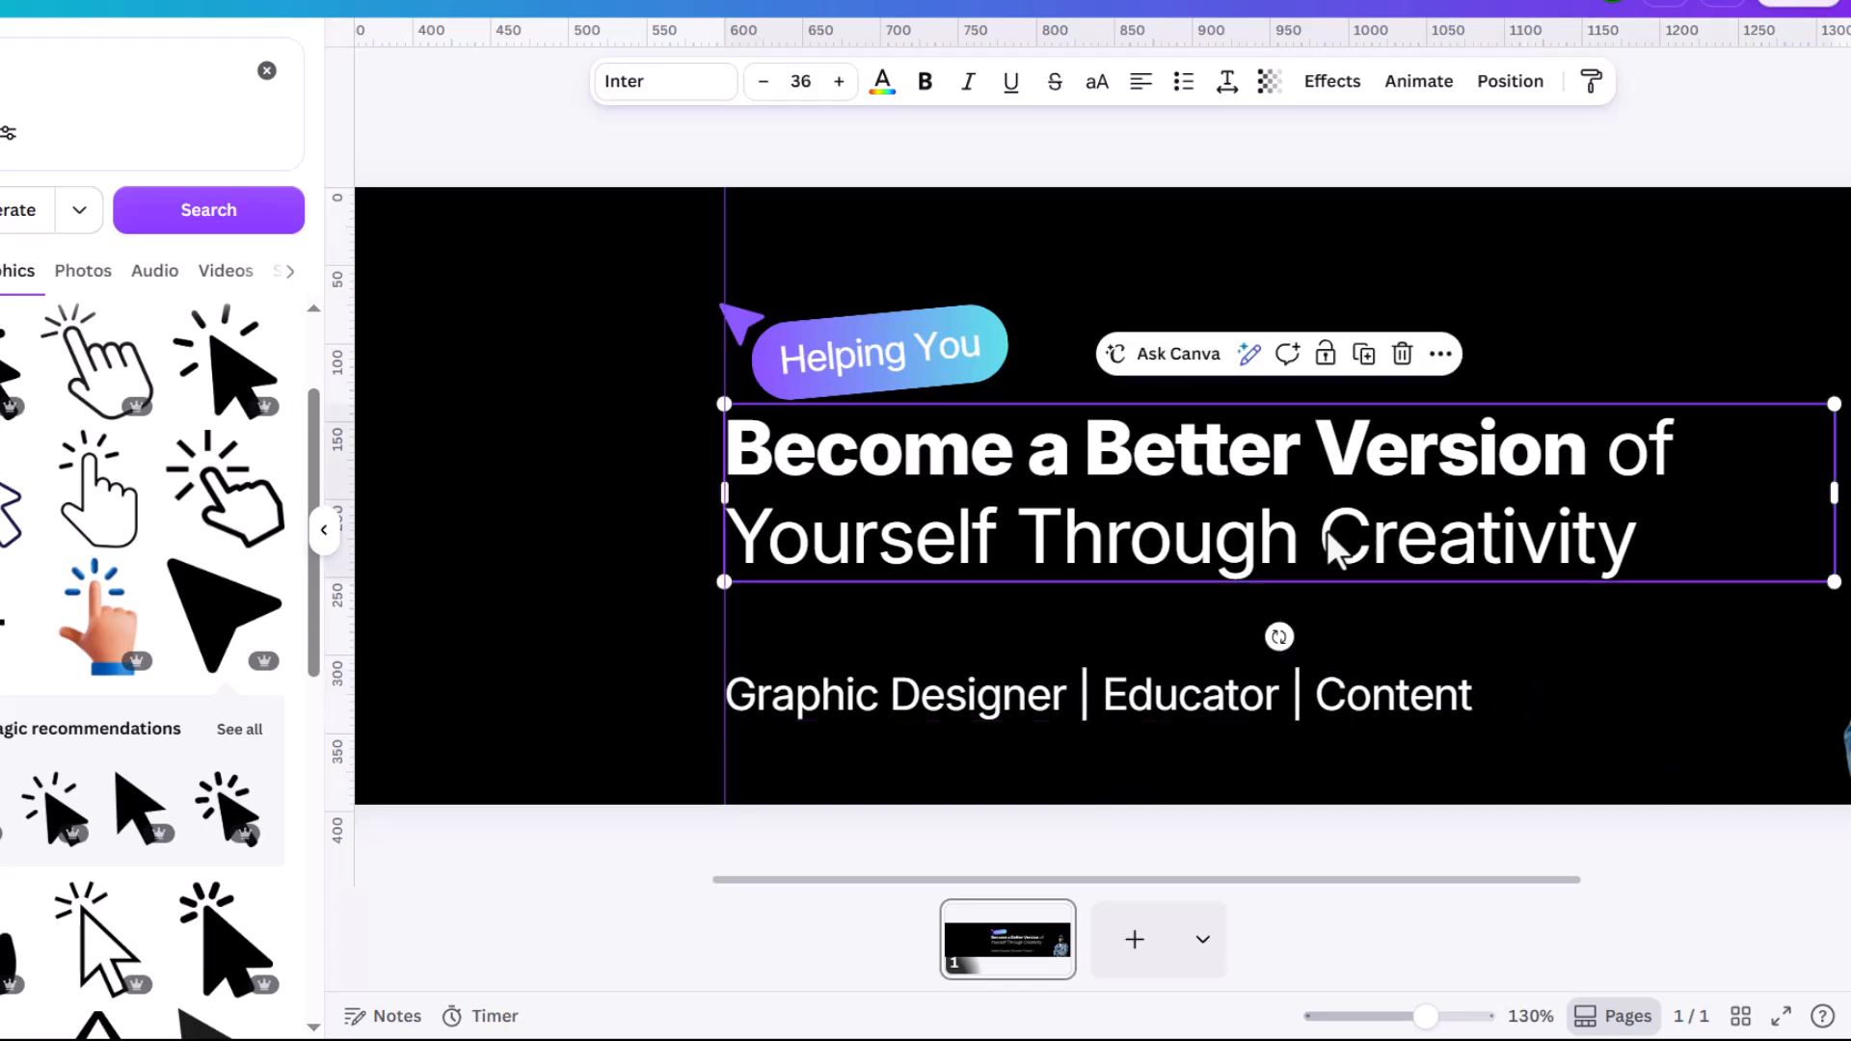
Step: Scale the tagline down a little, keeping its left edge on the vertical guide
scroll(1285, 518, "down", 2)
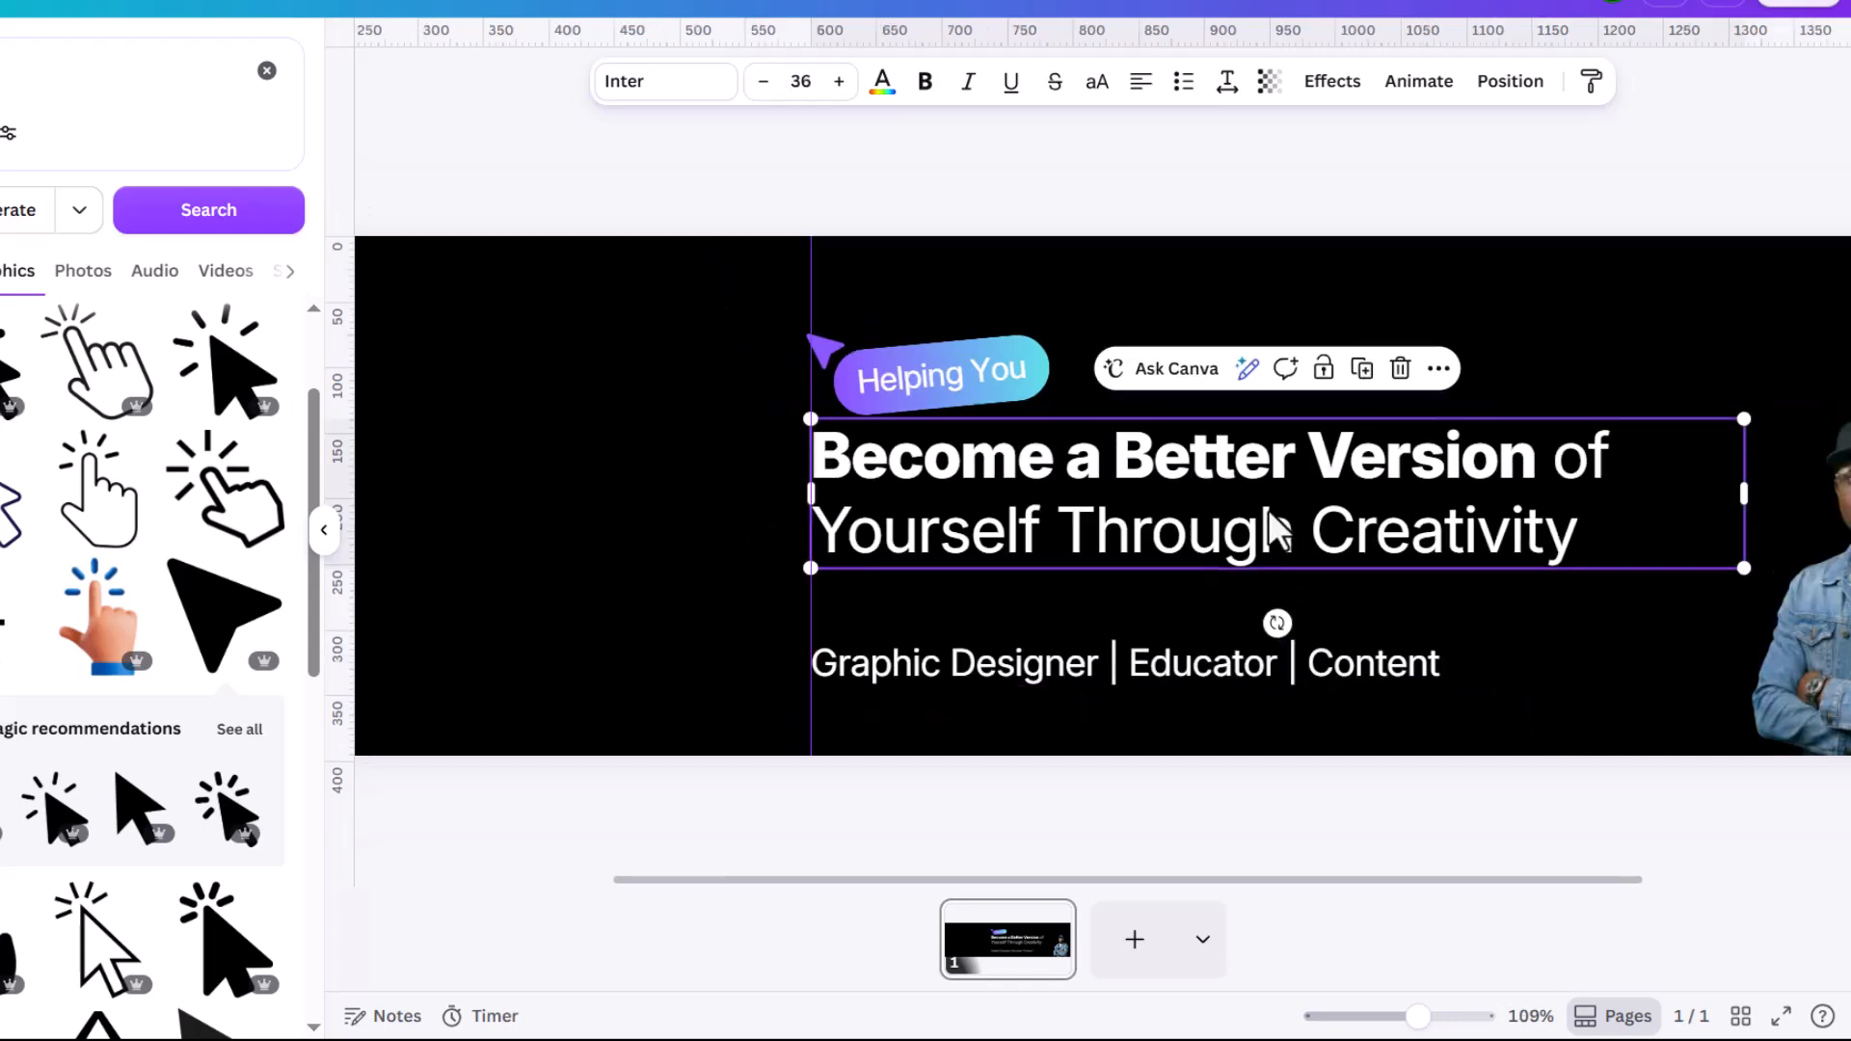
scroll(1346, 590, "down", 3)
left_click(1358, 606)
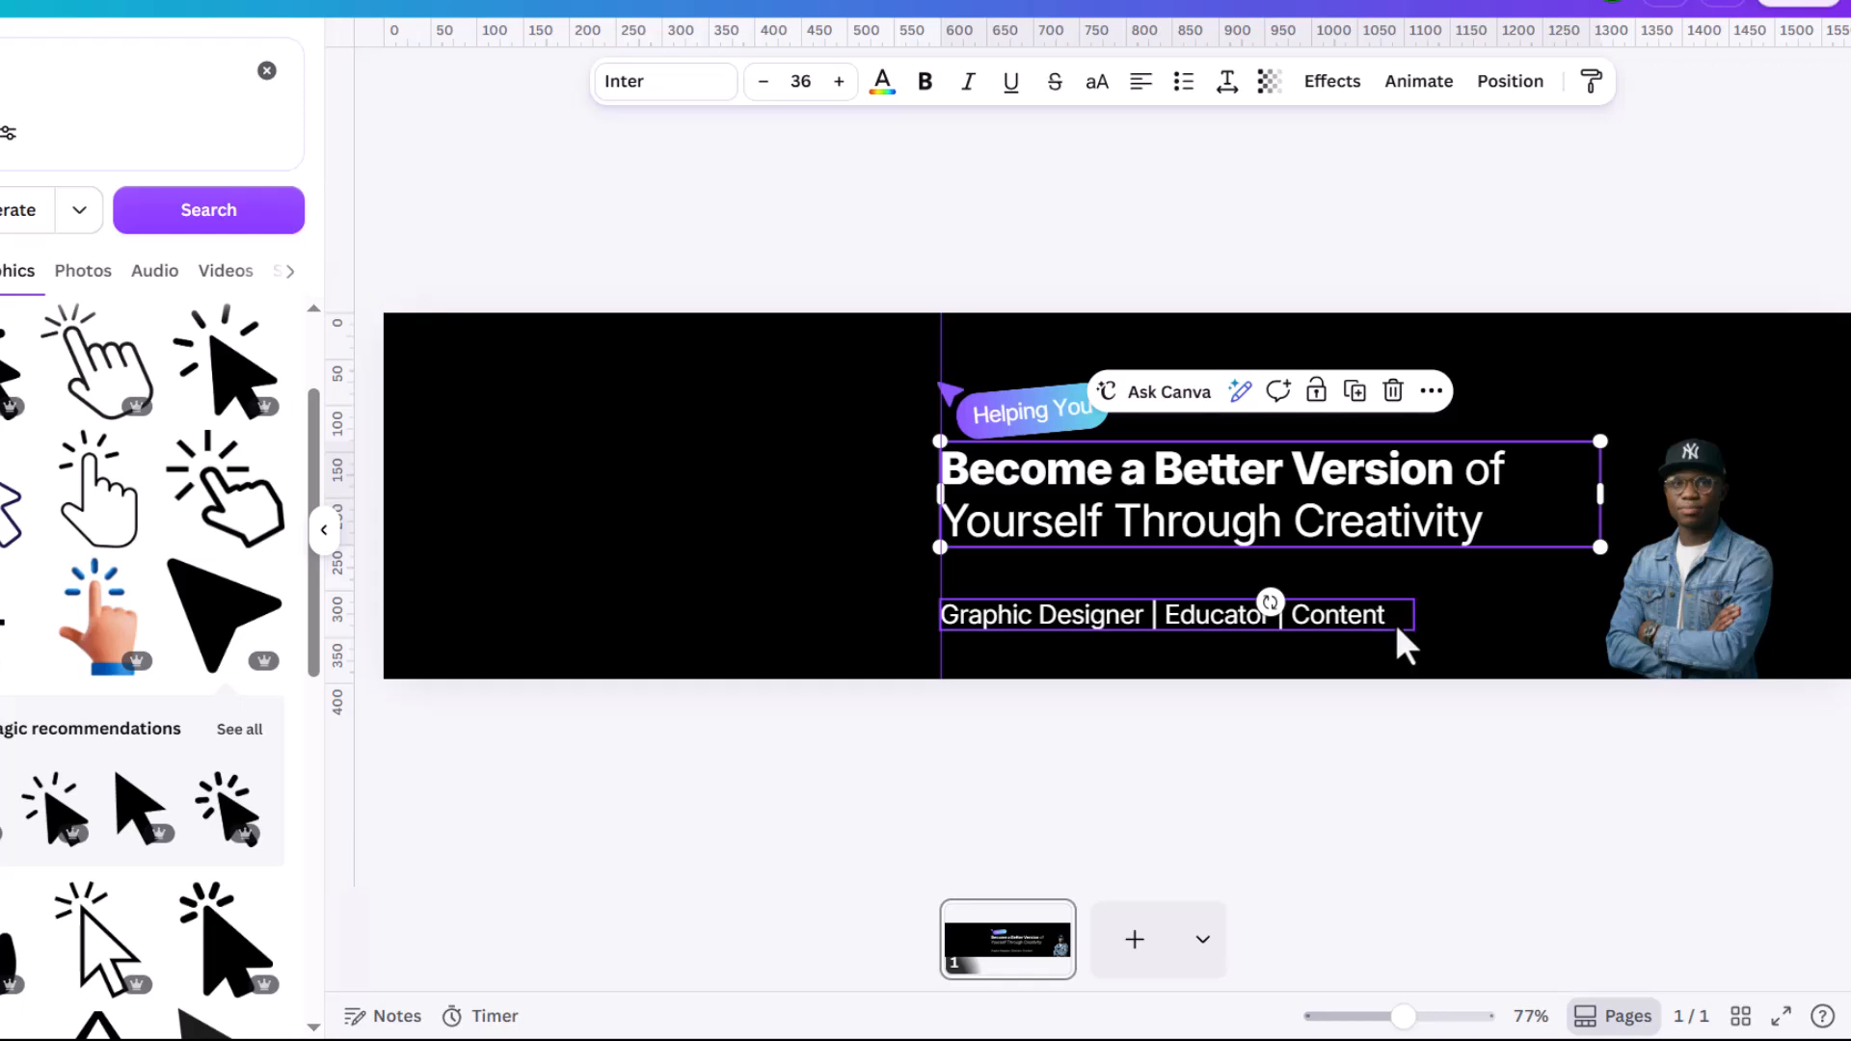
left_click_drag(1413, 628, 1390, 627)
left_click(777, 463)
Step: Ungroup the tilted "Helping You" label and place a duplicate of its gradient pill in the banner's empty left half
scroll(870, 424, "up", 3)
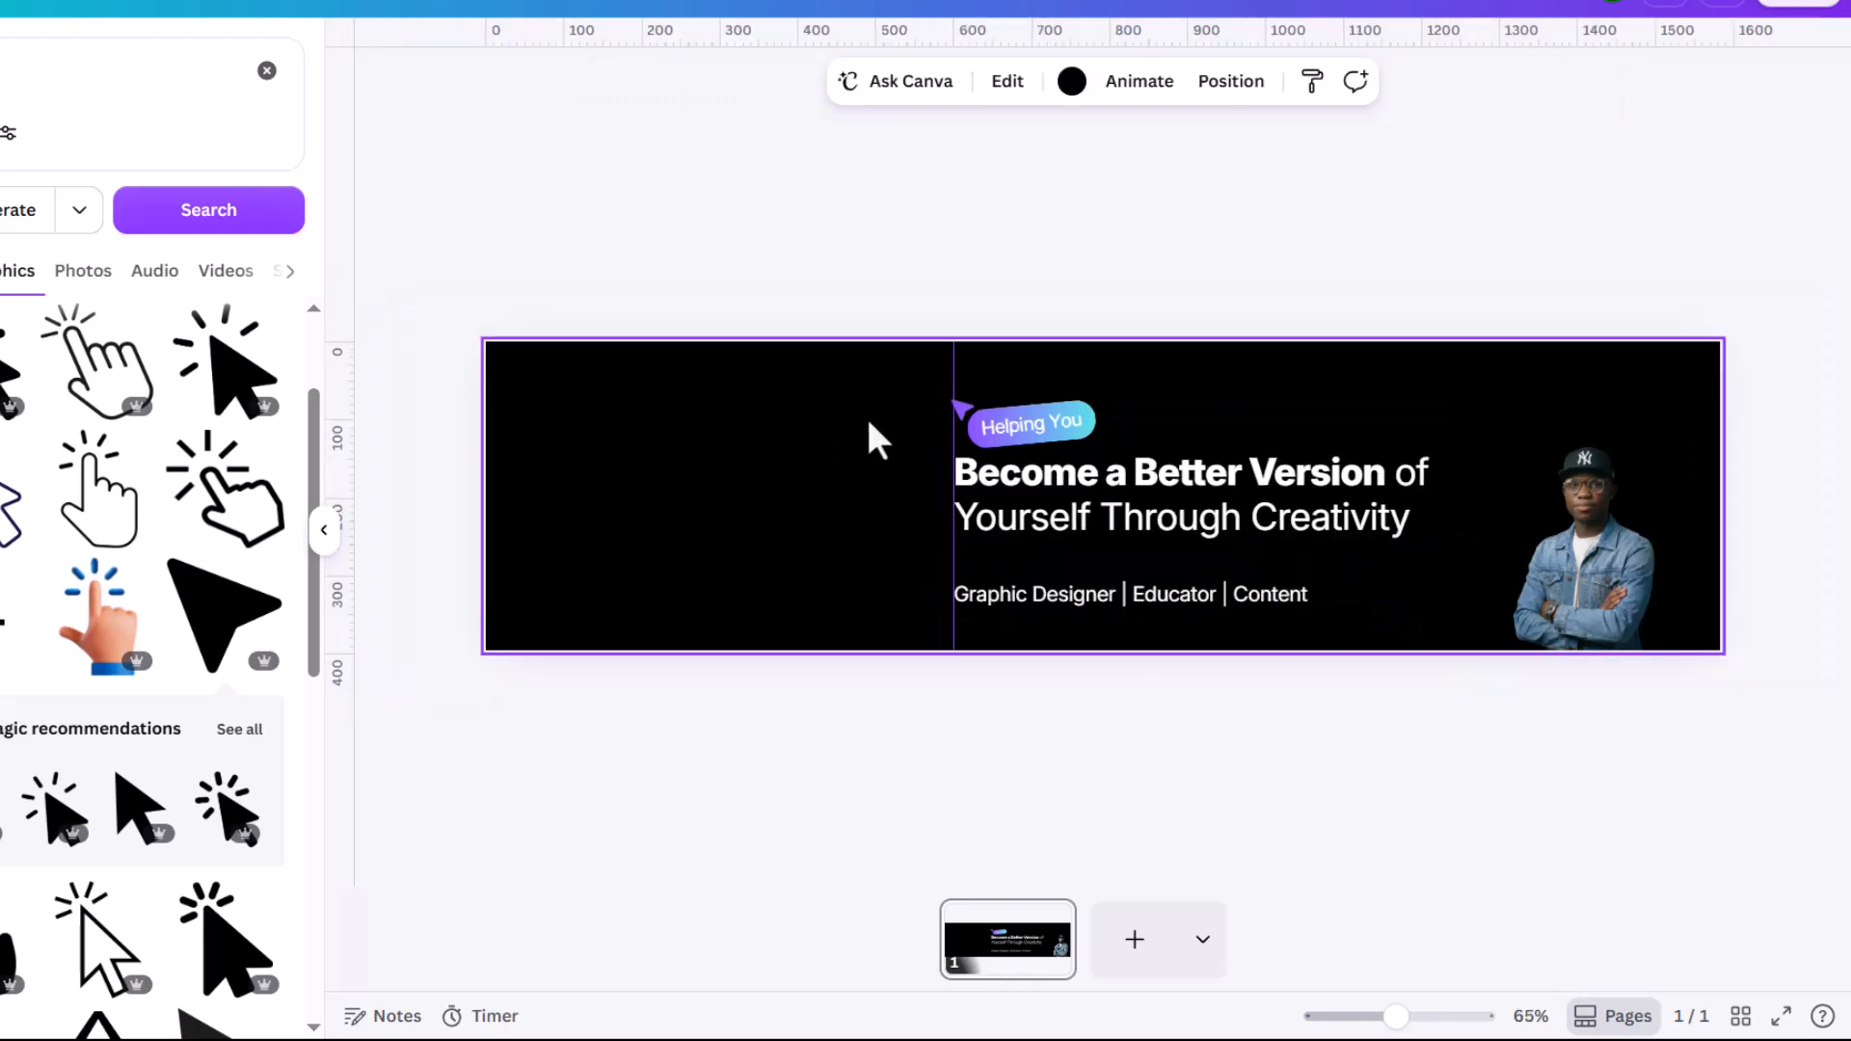
left_click(1113, 378)
left_click(1148, 372)
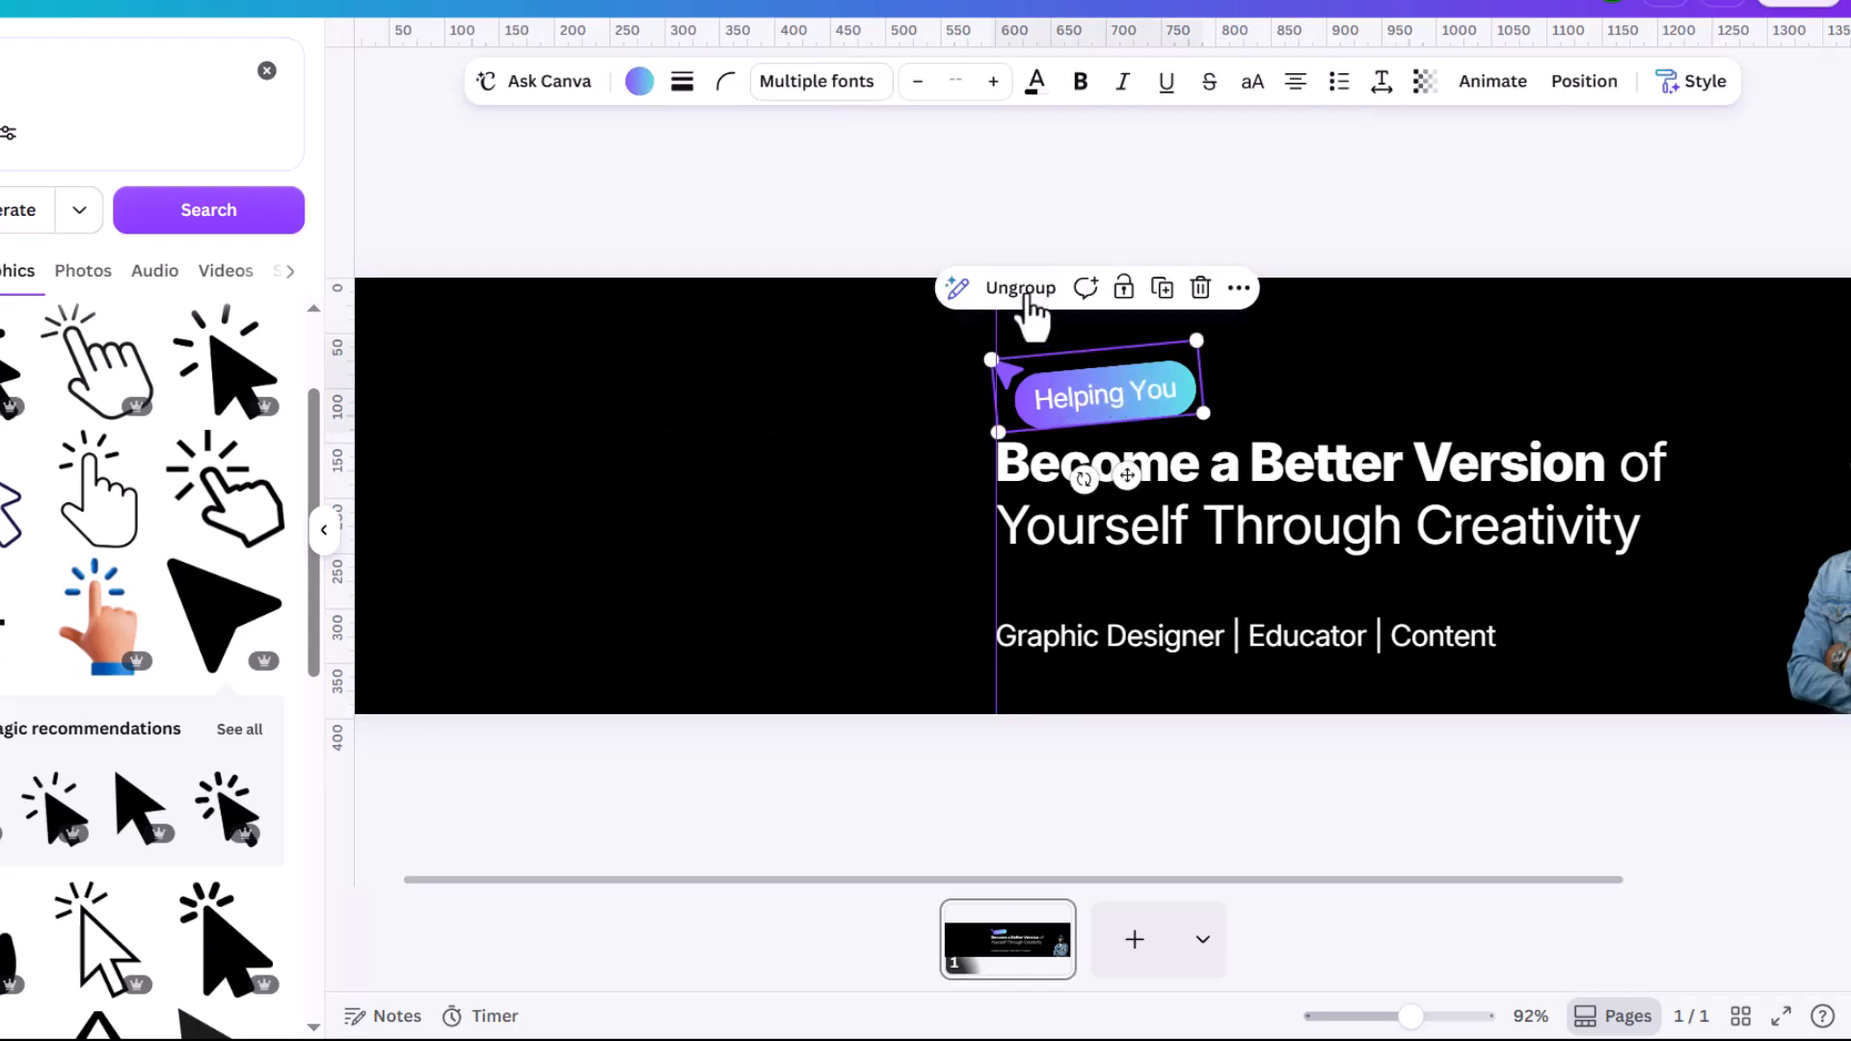
left_click(1021, 289)
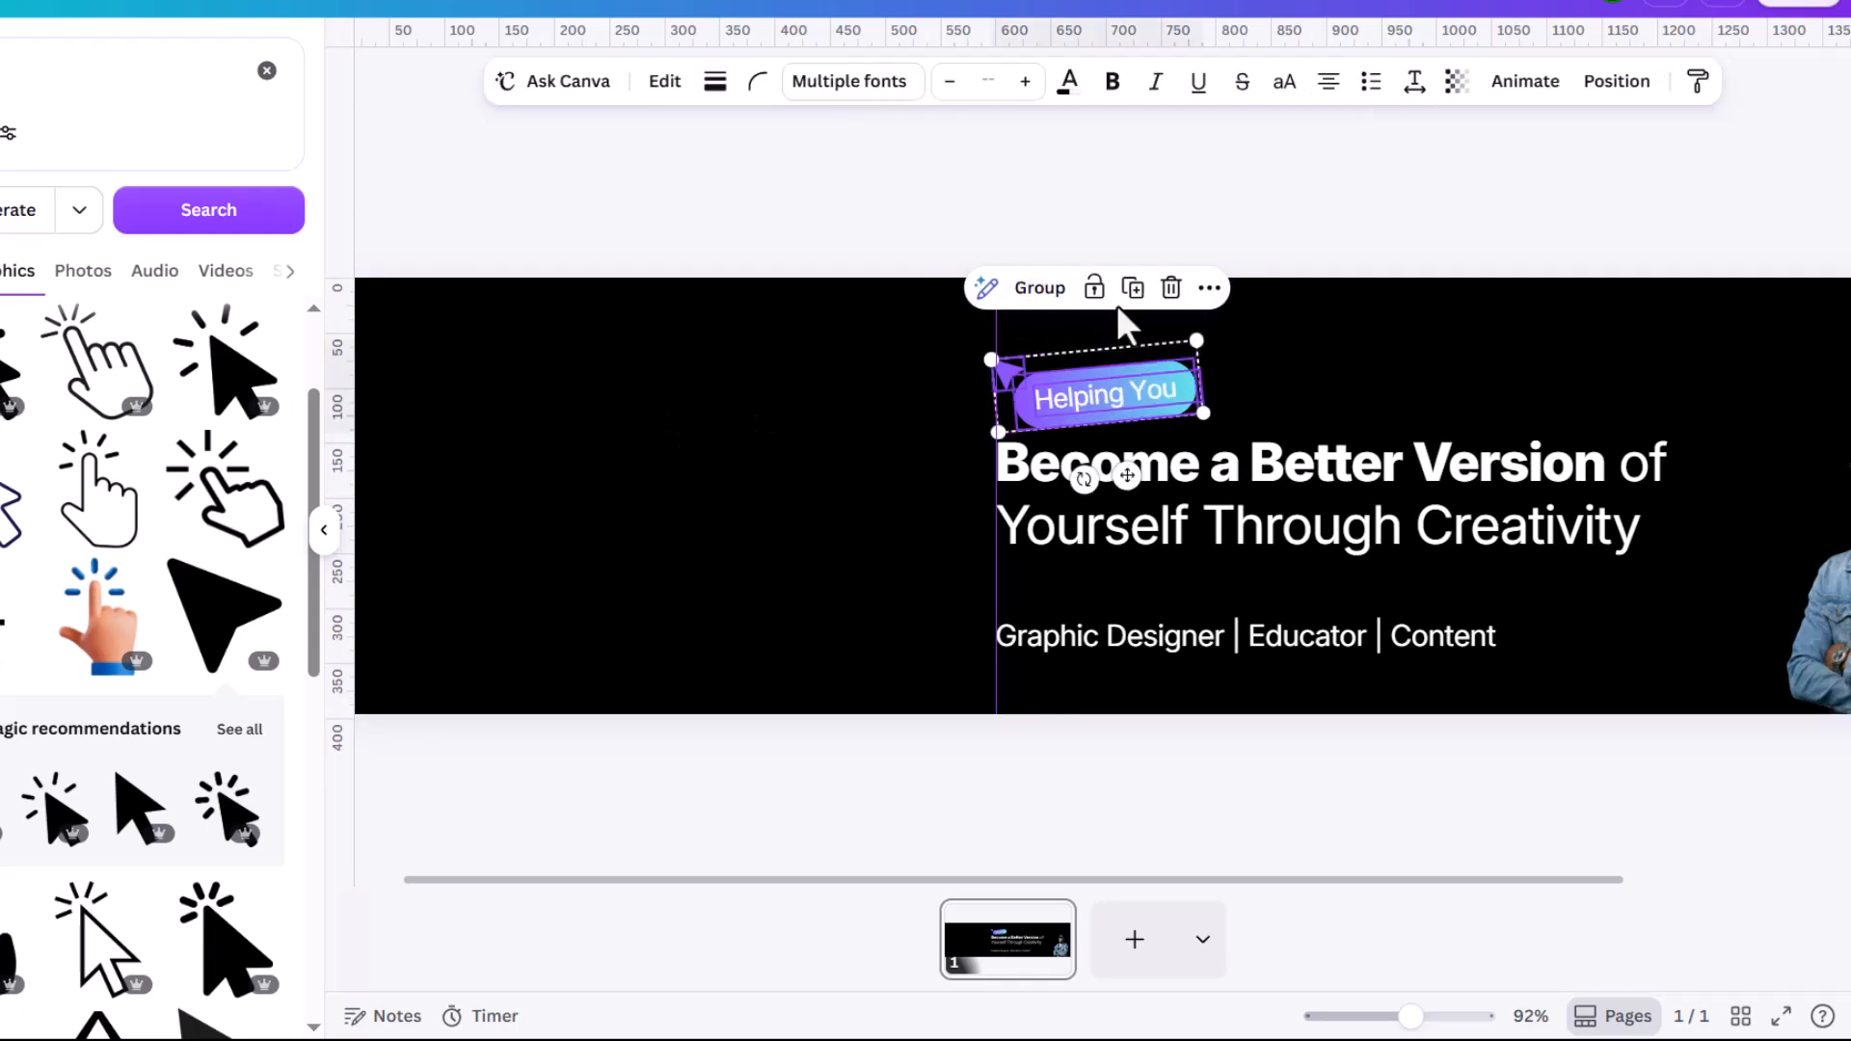
left_click(1178, 380)
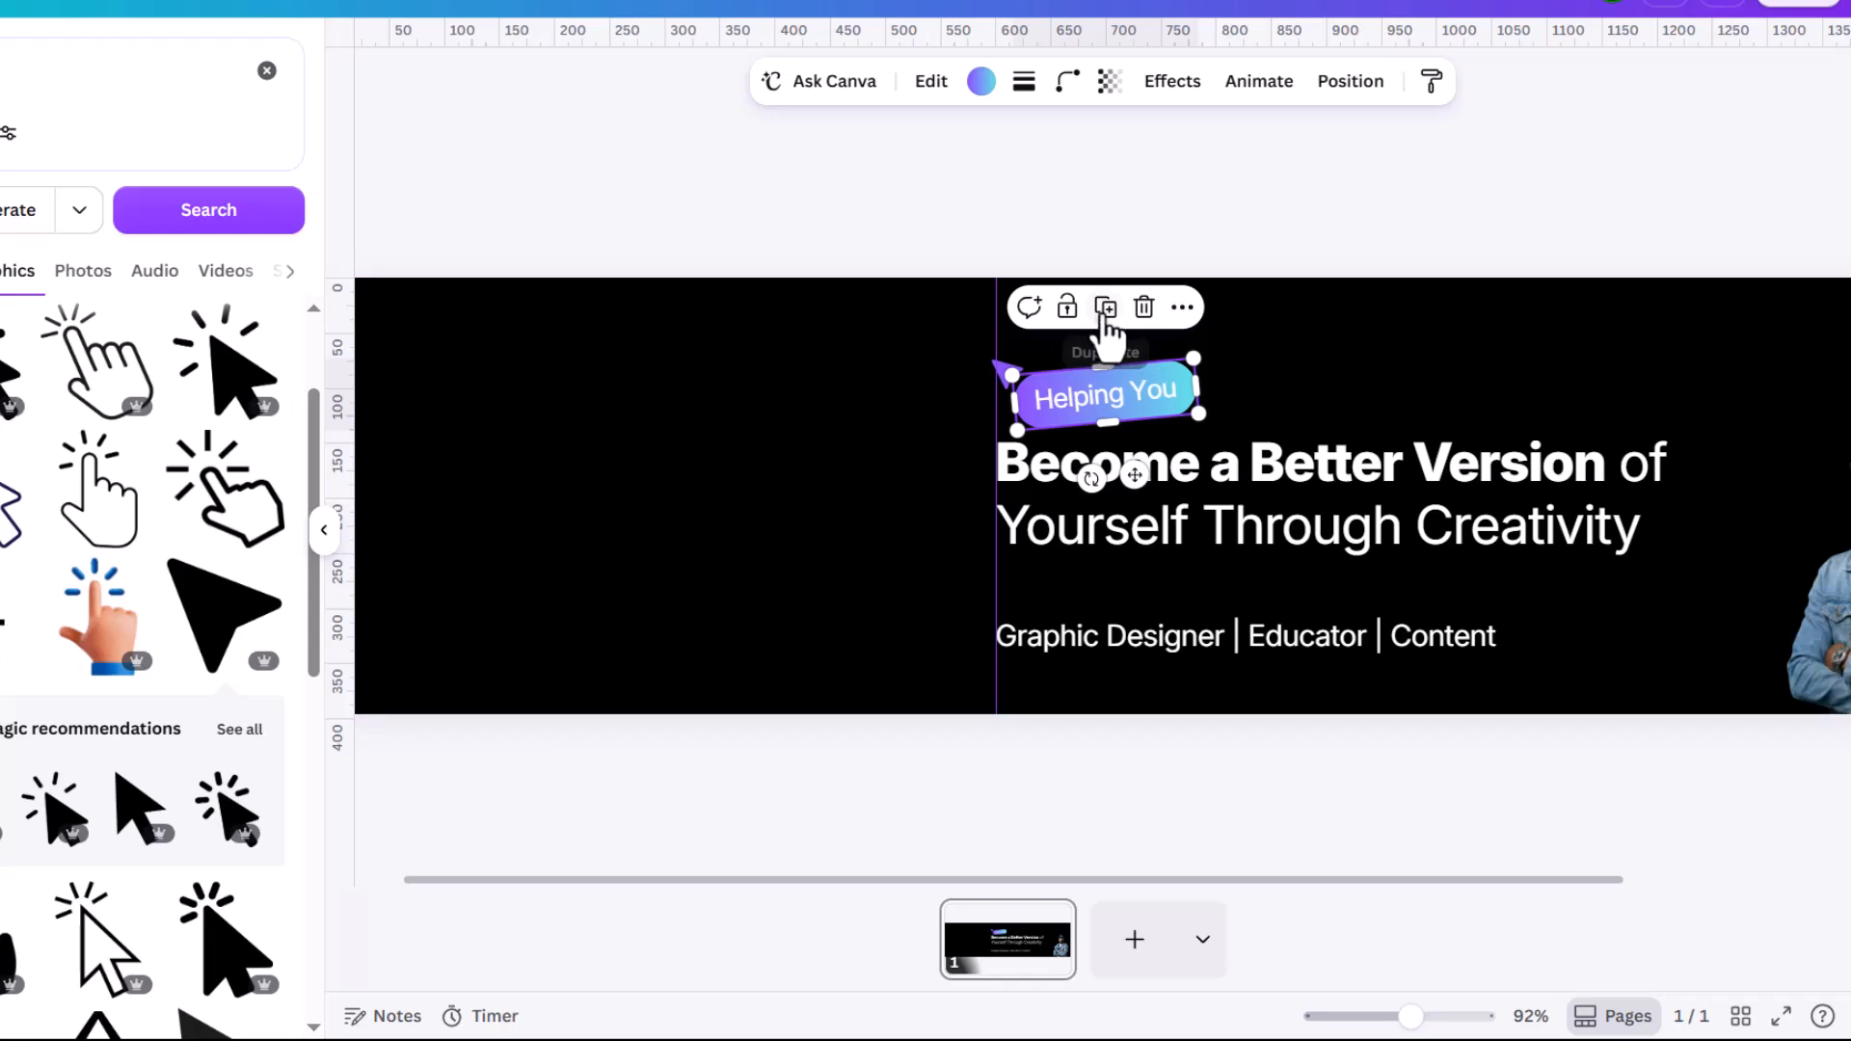
left_click(1105, 320)
left_click_drag(1161, 411, 592, 366)
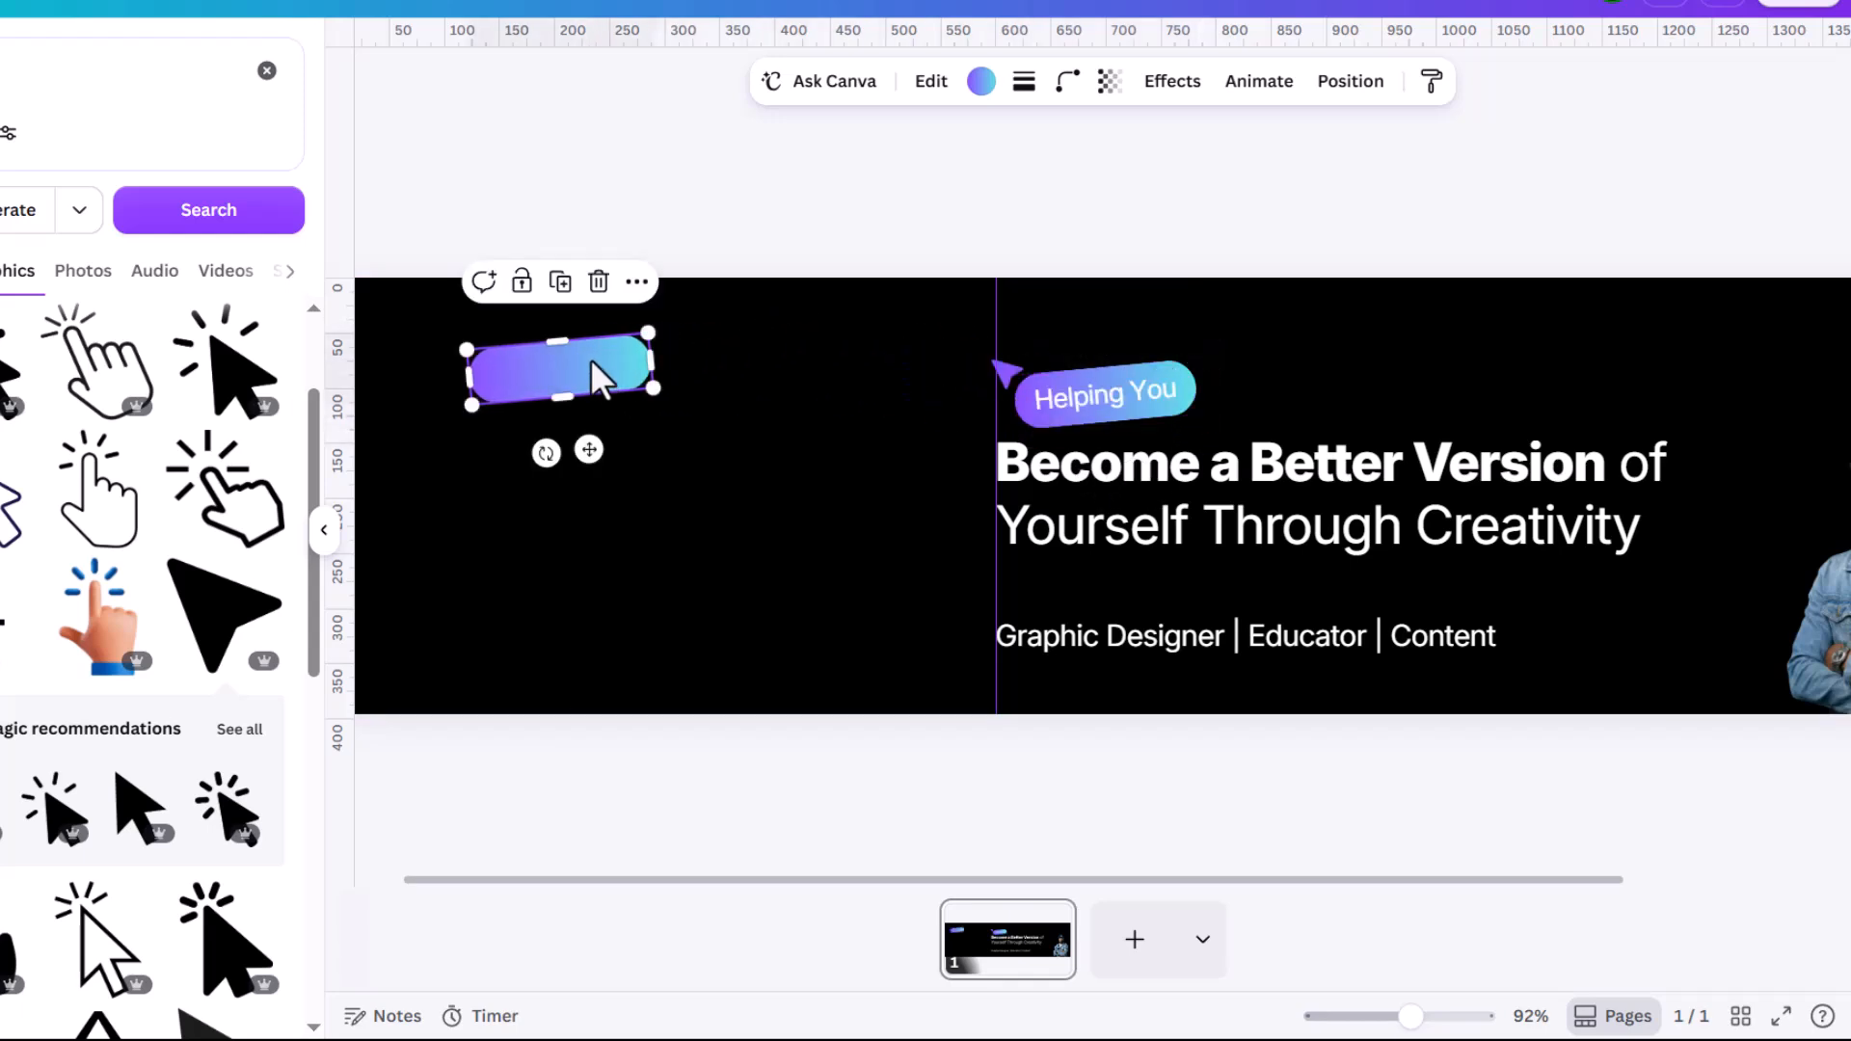
Step: Rotate the duplicated pill to level and place it near the banner's upper-left corner
left_click_drag(552, 449, 538, 461)
scroll(777, 376, "down", 5)
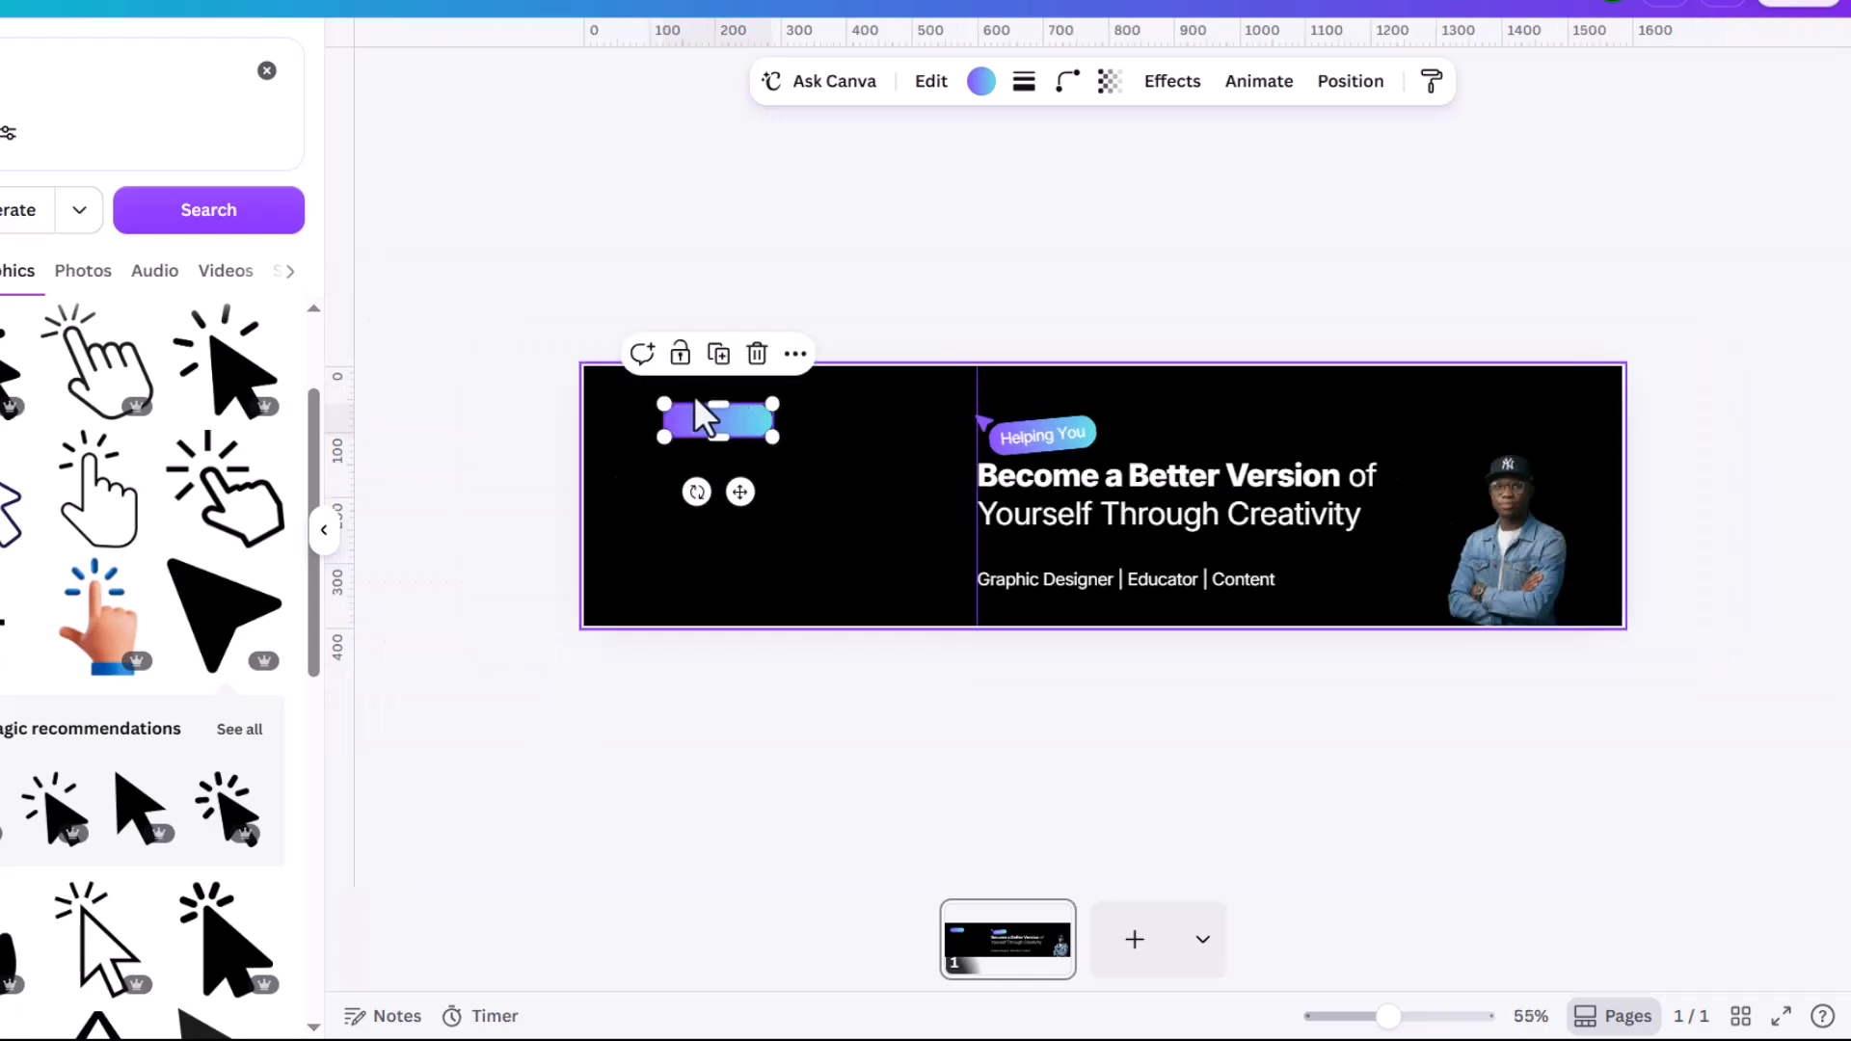
left_click_drag(737, 420, 681, 402)
Step: Remove the level pill's fill and give it a solid border in the design's purple-to-turquoise gradient
scroll(1071, 496, "up", 3)
left_click(981, 81)
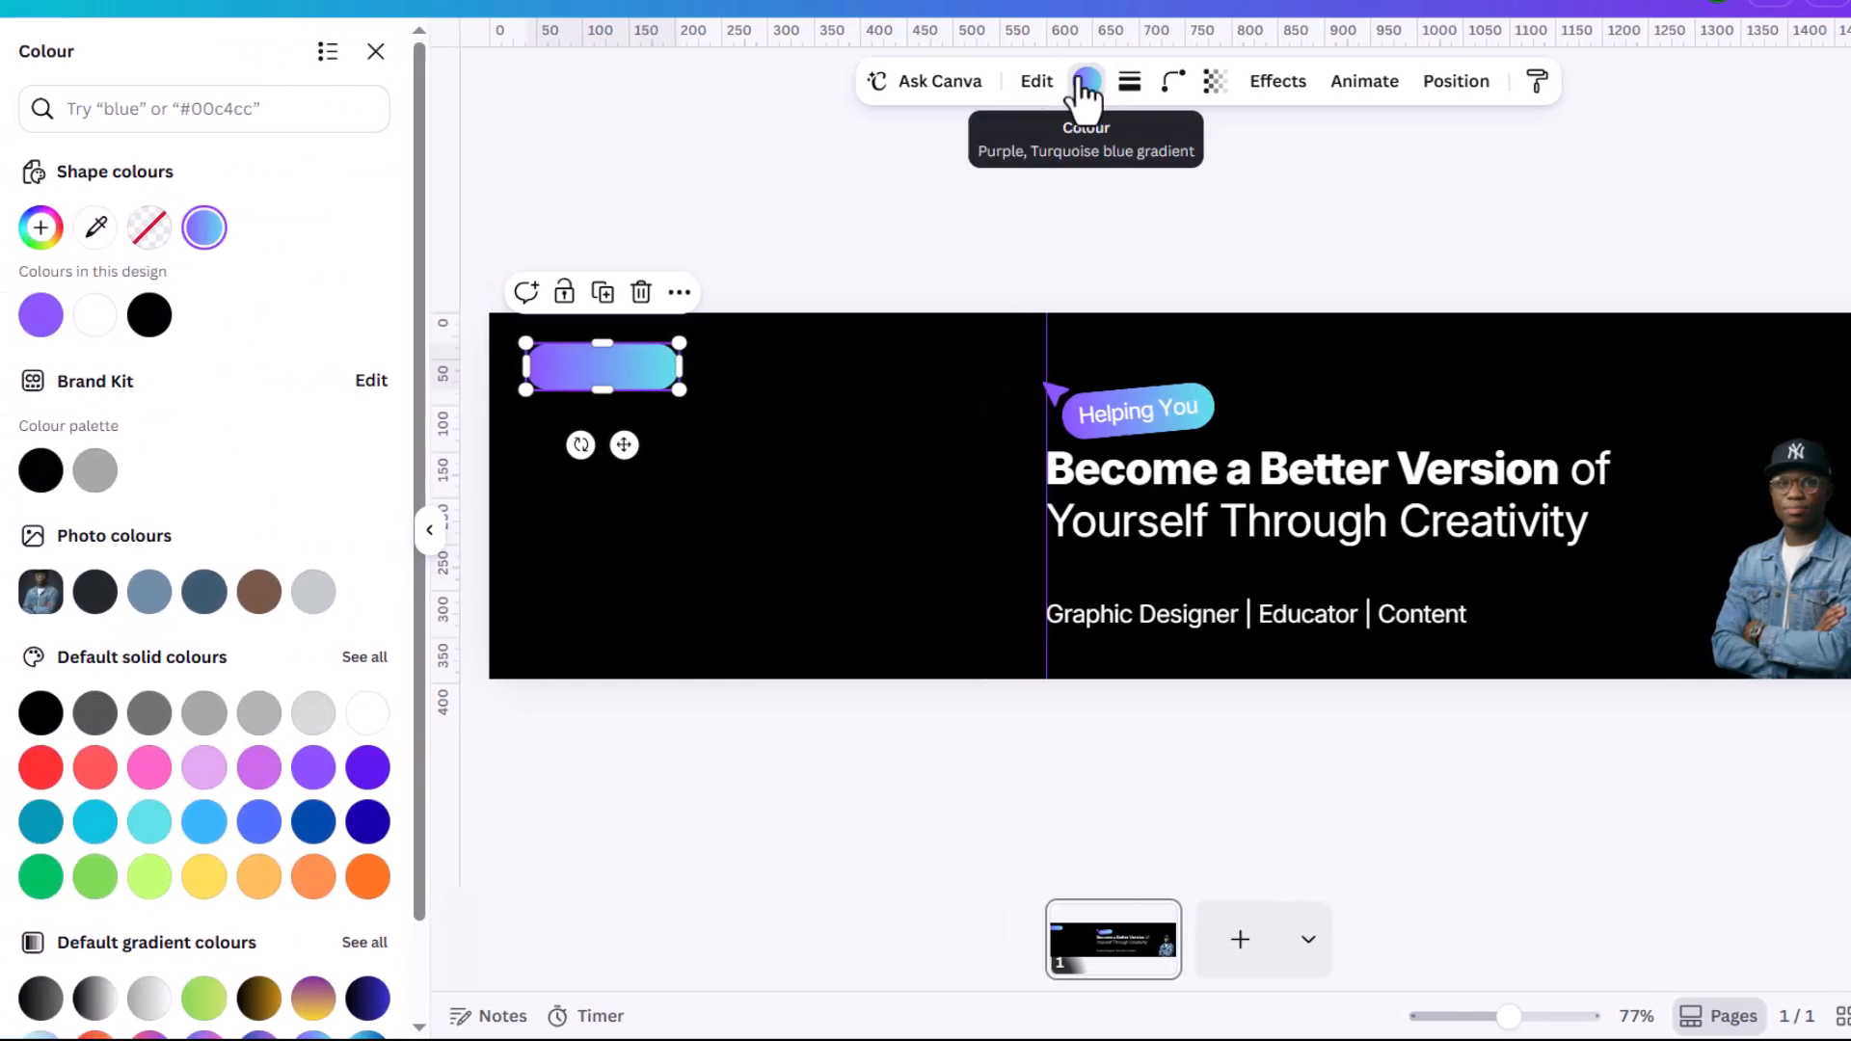
left_click(149, 227)
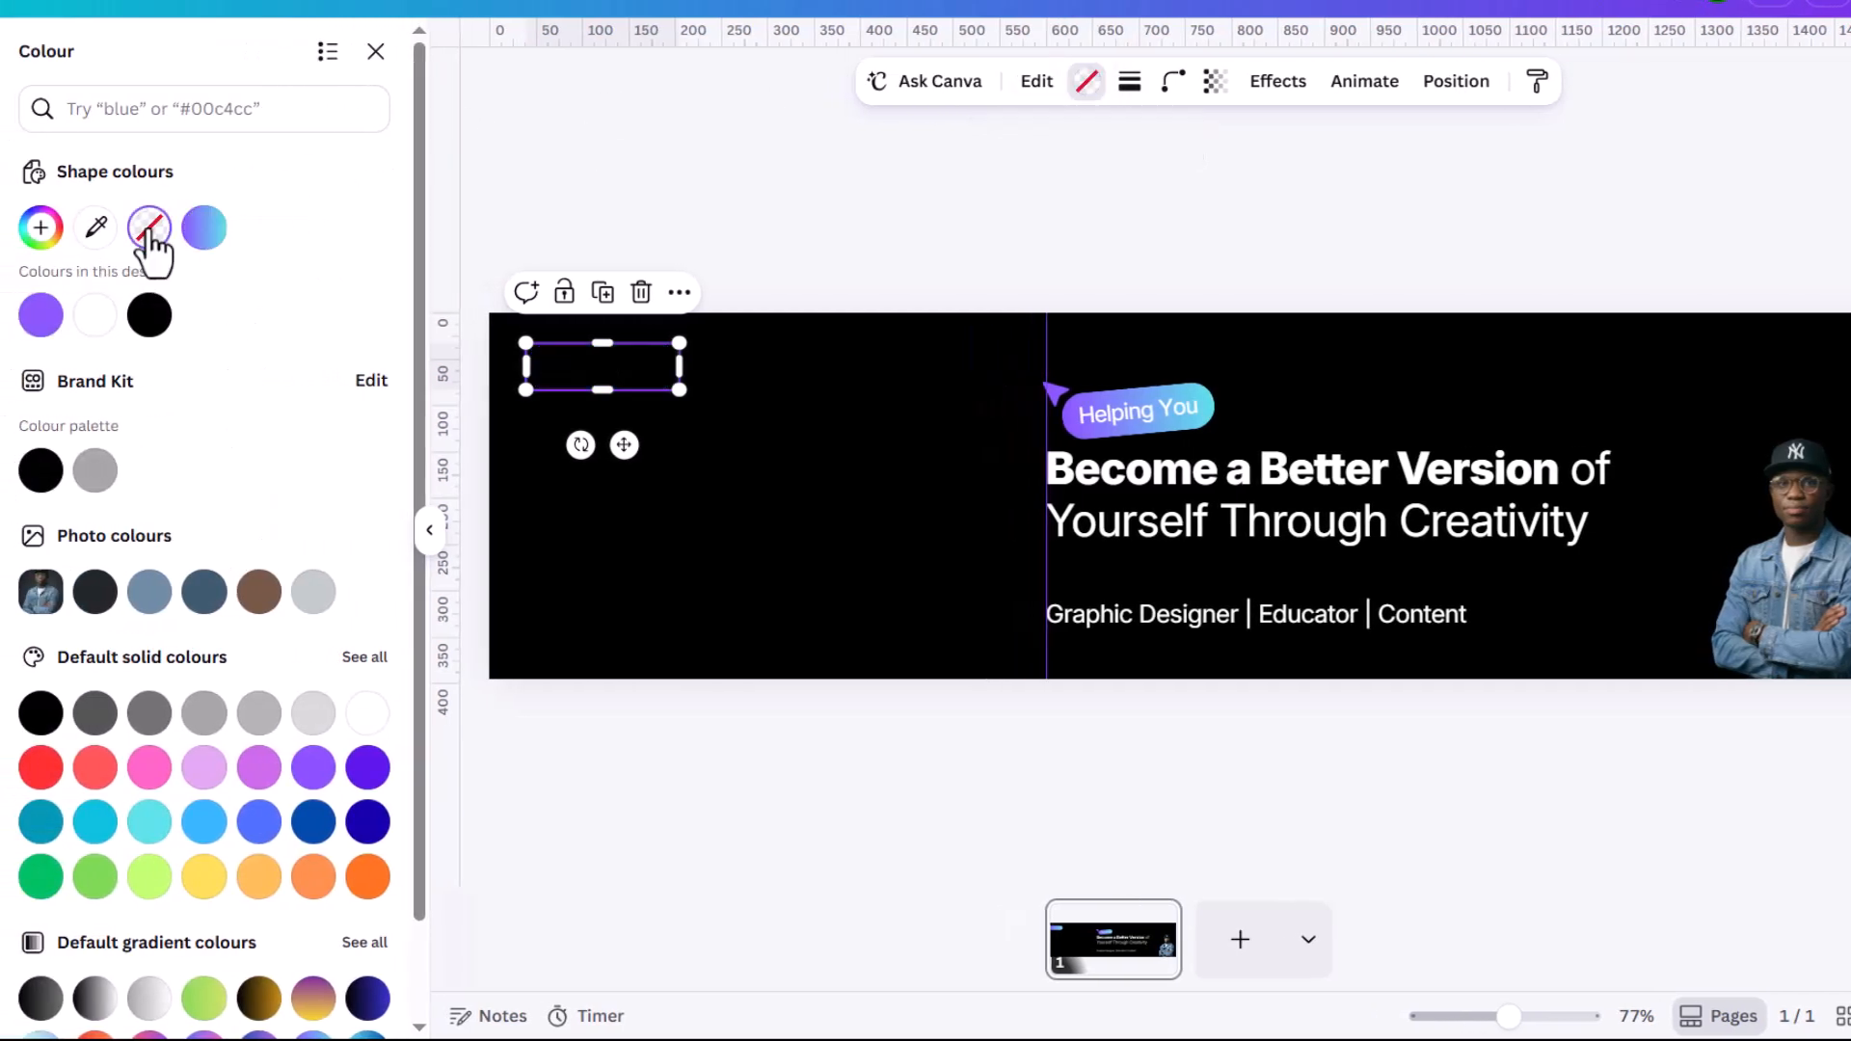
left_click(1130, 81)
left_click(1063, 156)
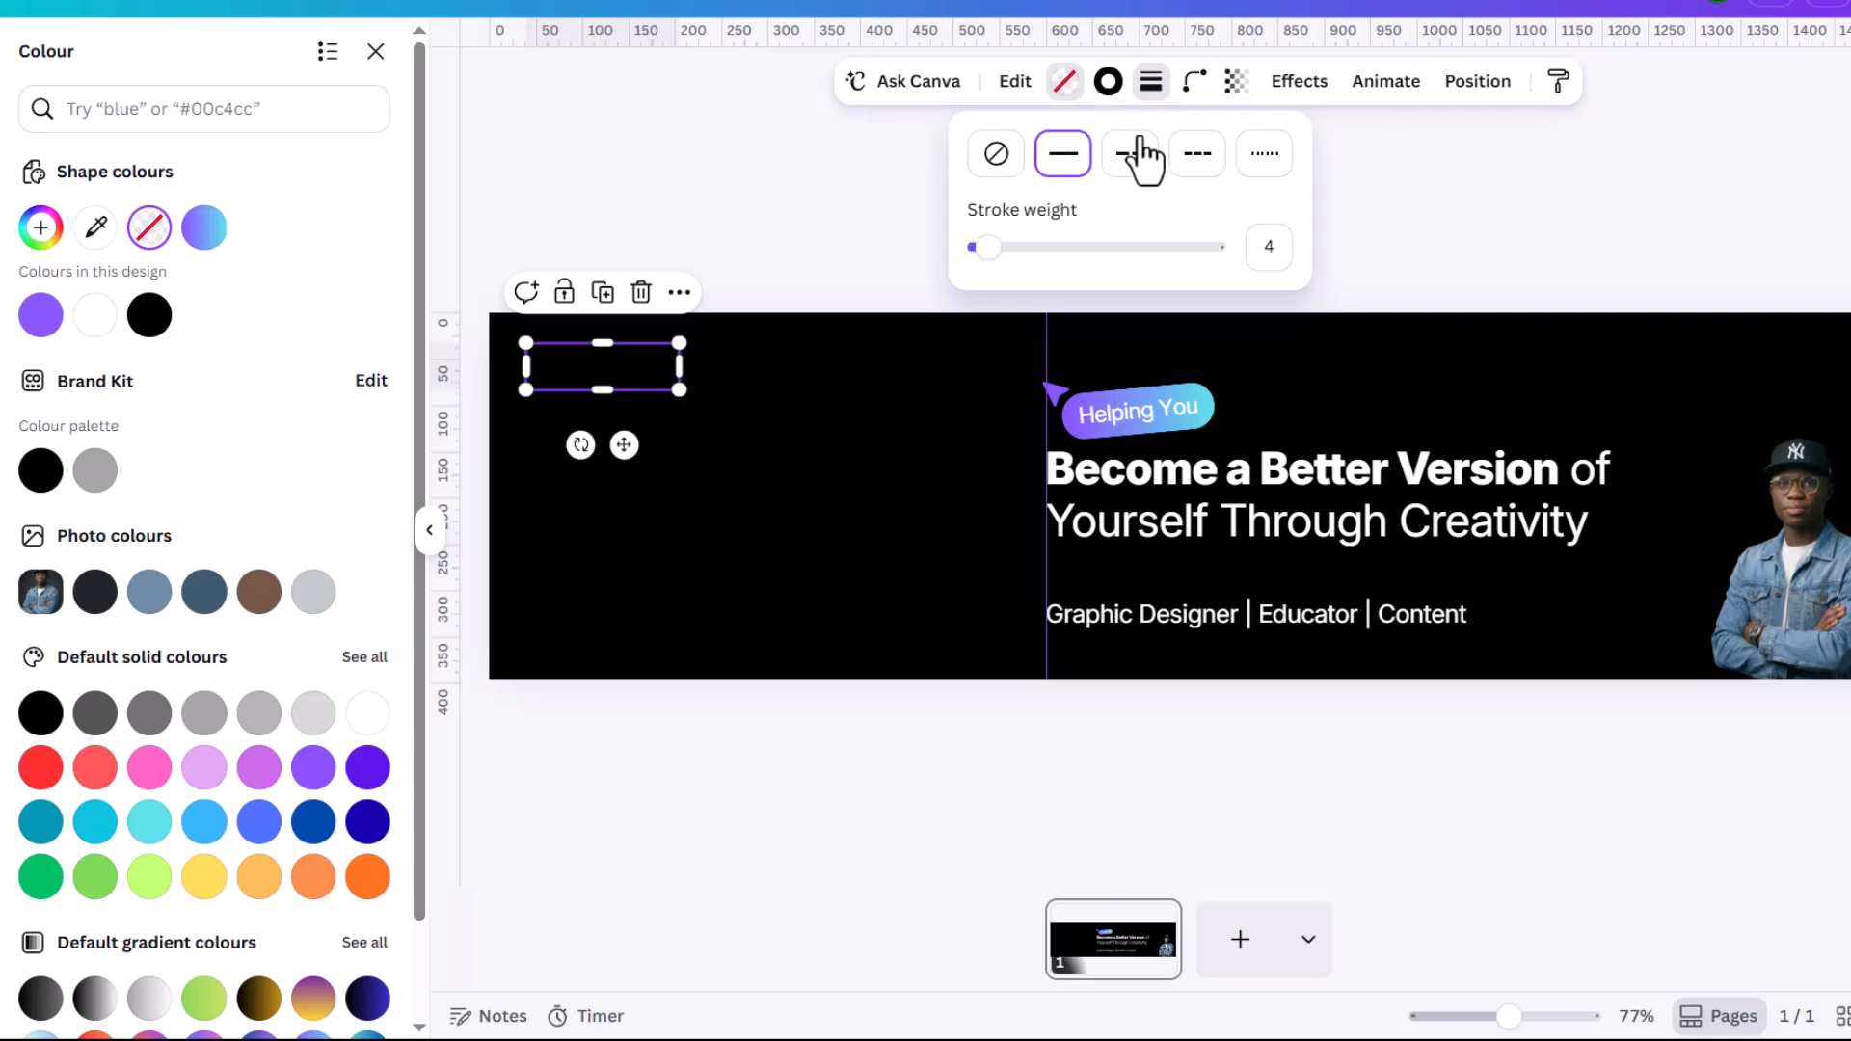
left_click(1108, 81)
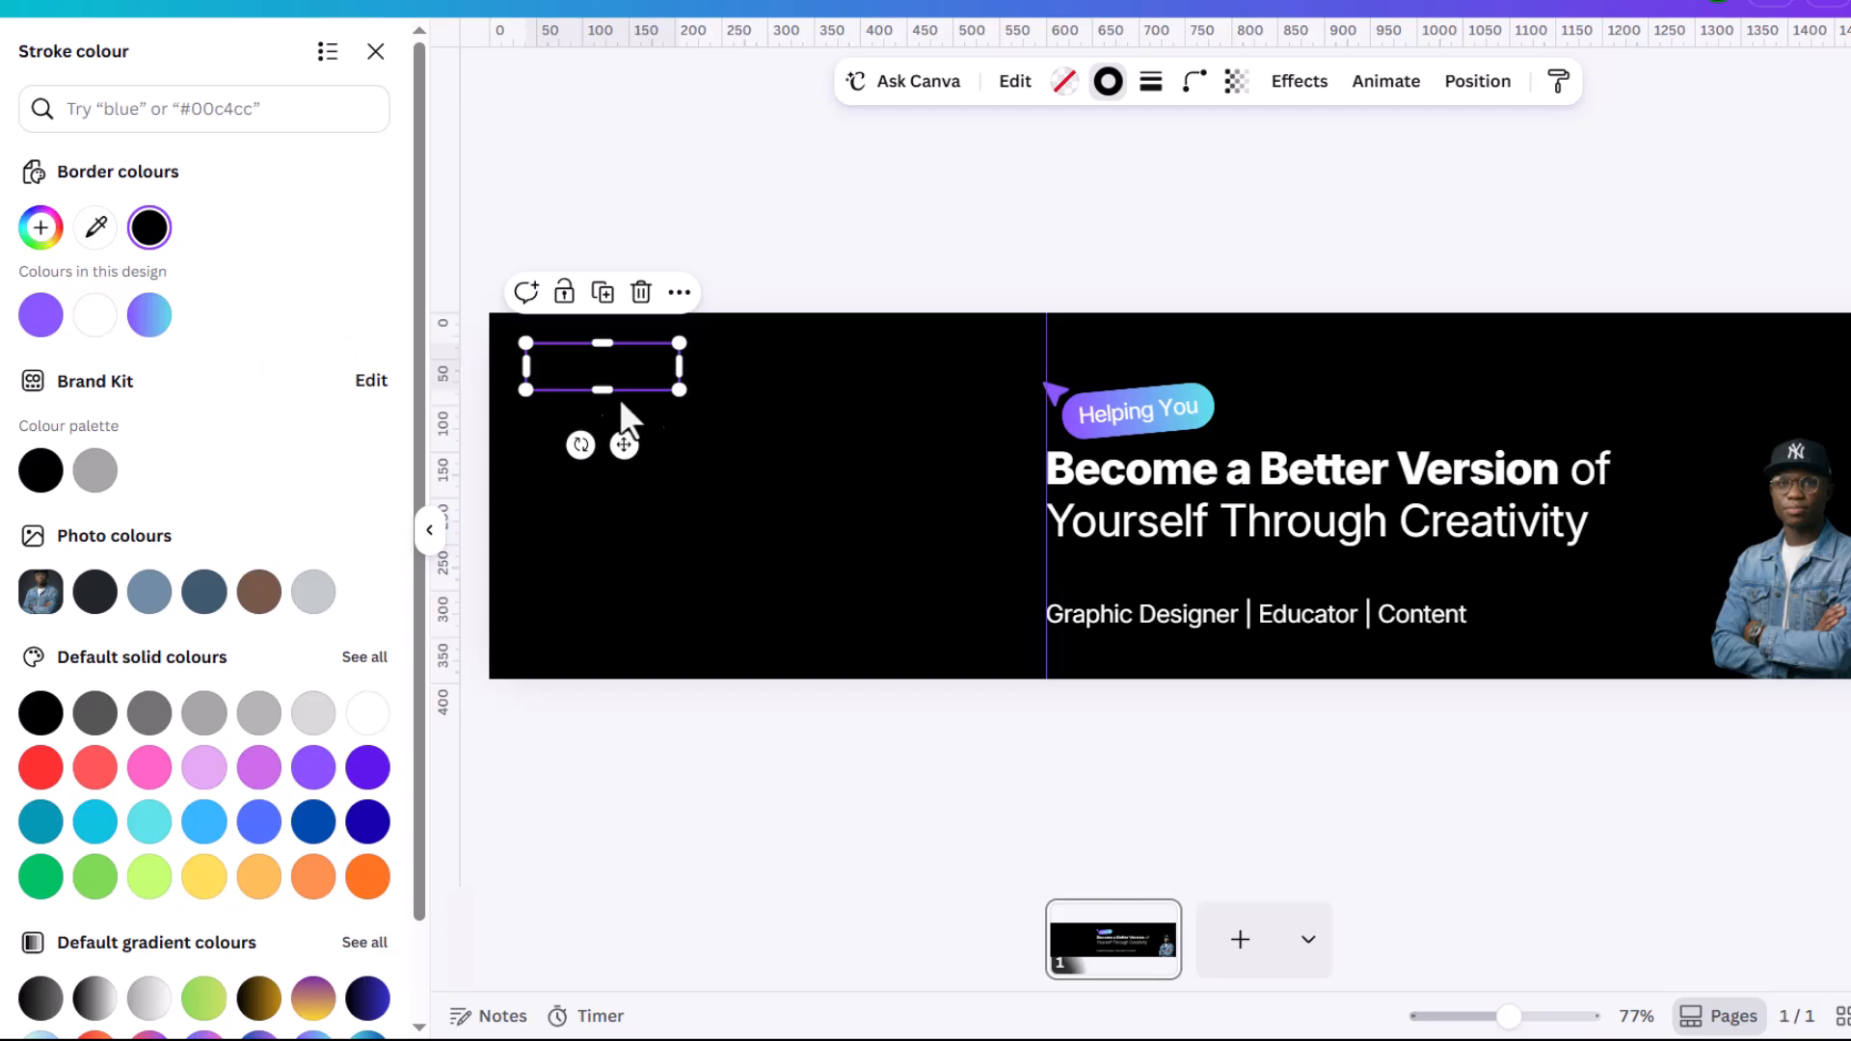
left_click(150, 315)
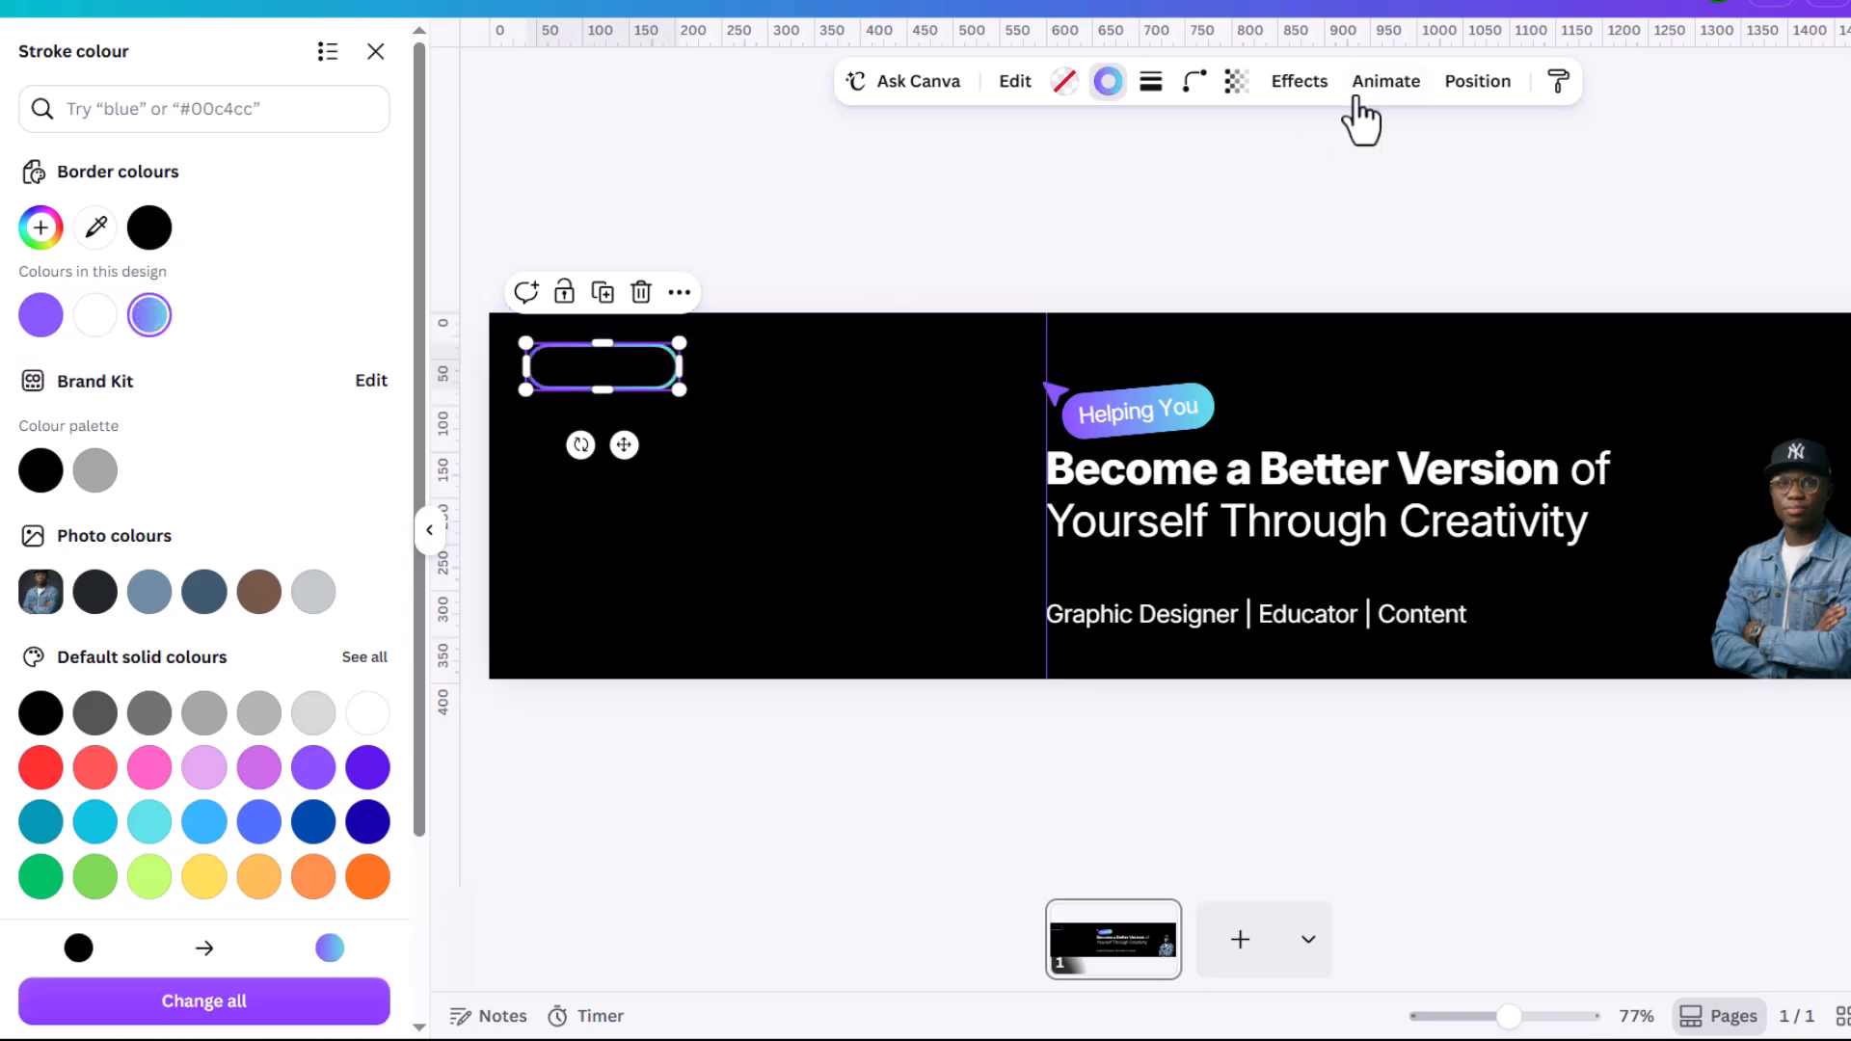
Step: Reduce the stroke weight of the pill's gradient border to a thin outline
left_click(1151, 81)
left_click_drag(1007, 241, 1005, 248)
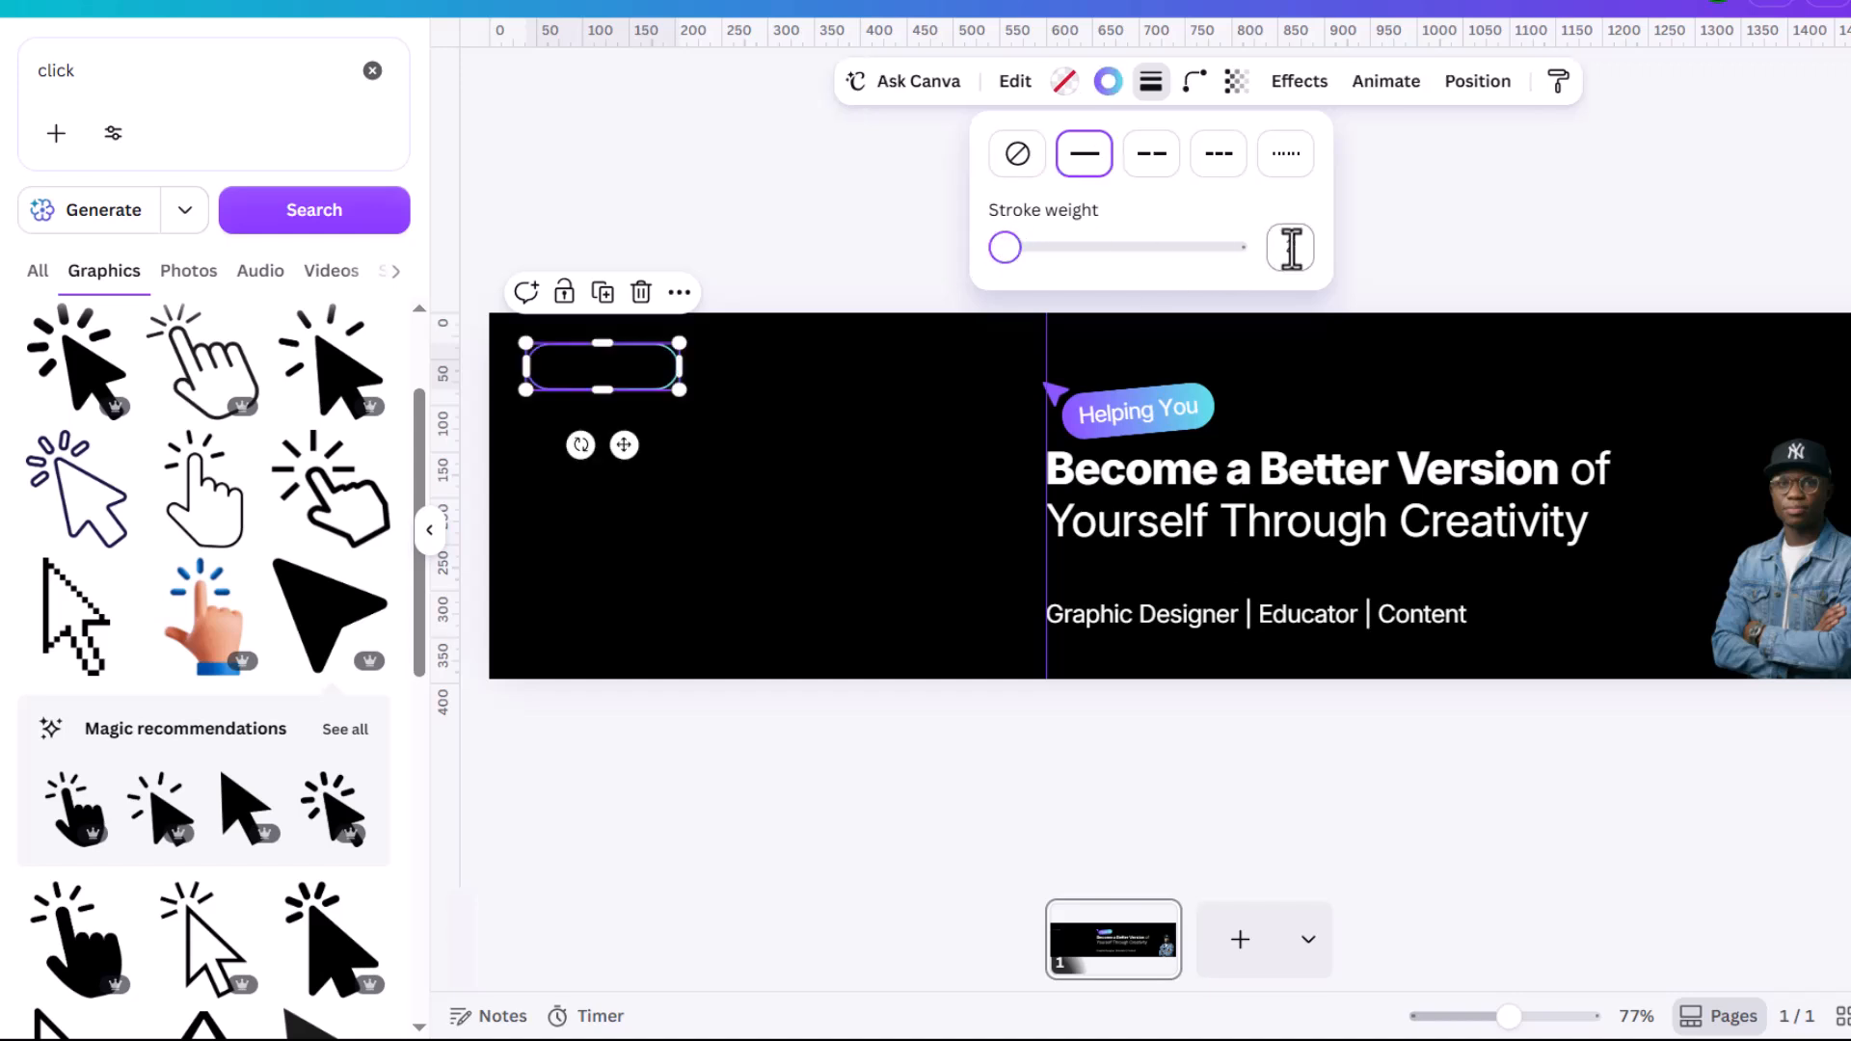
left_click(771, 228)
scroll(1163, 318, "down", 3)
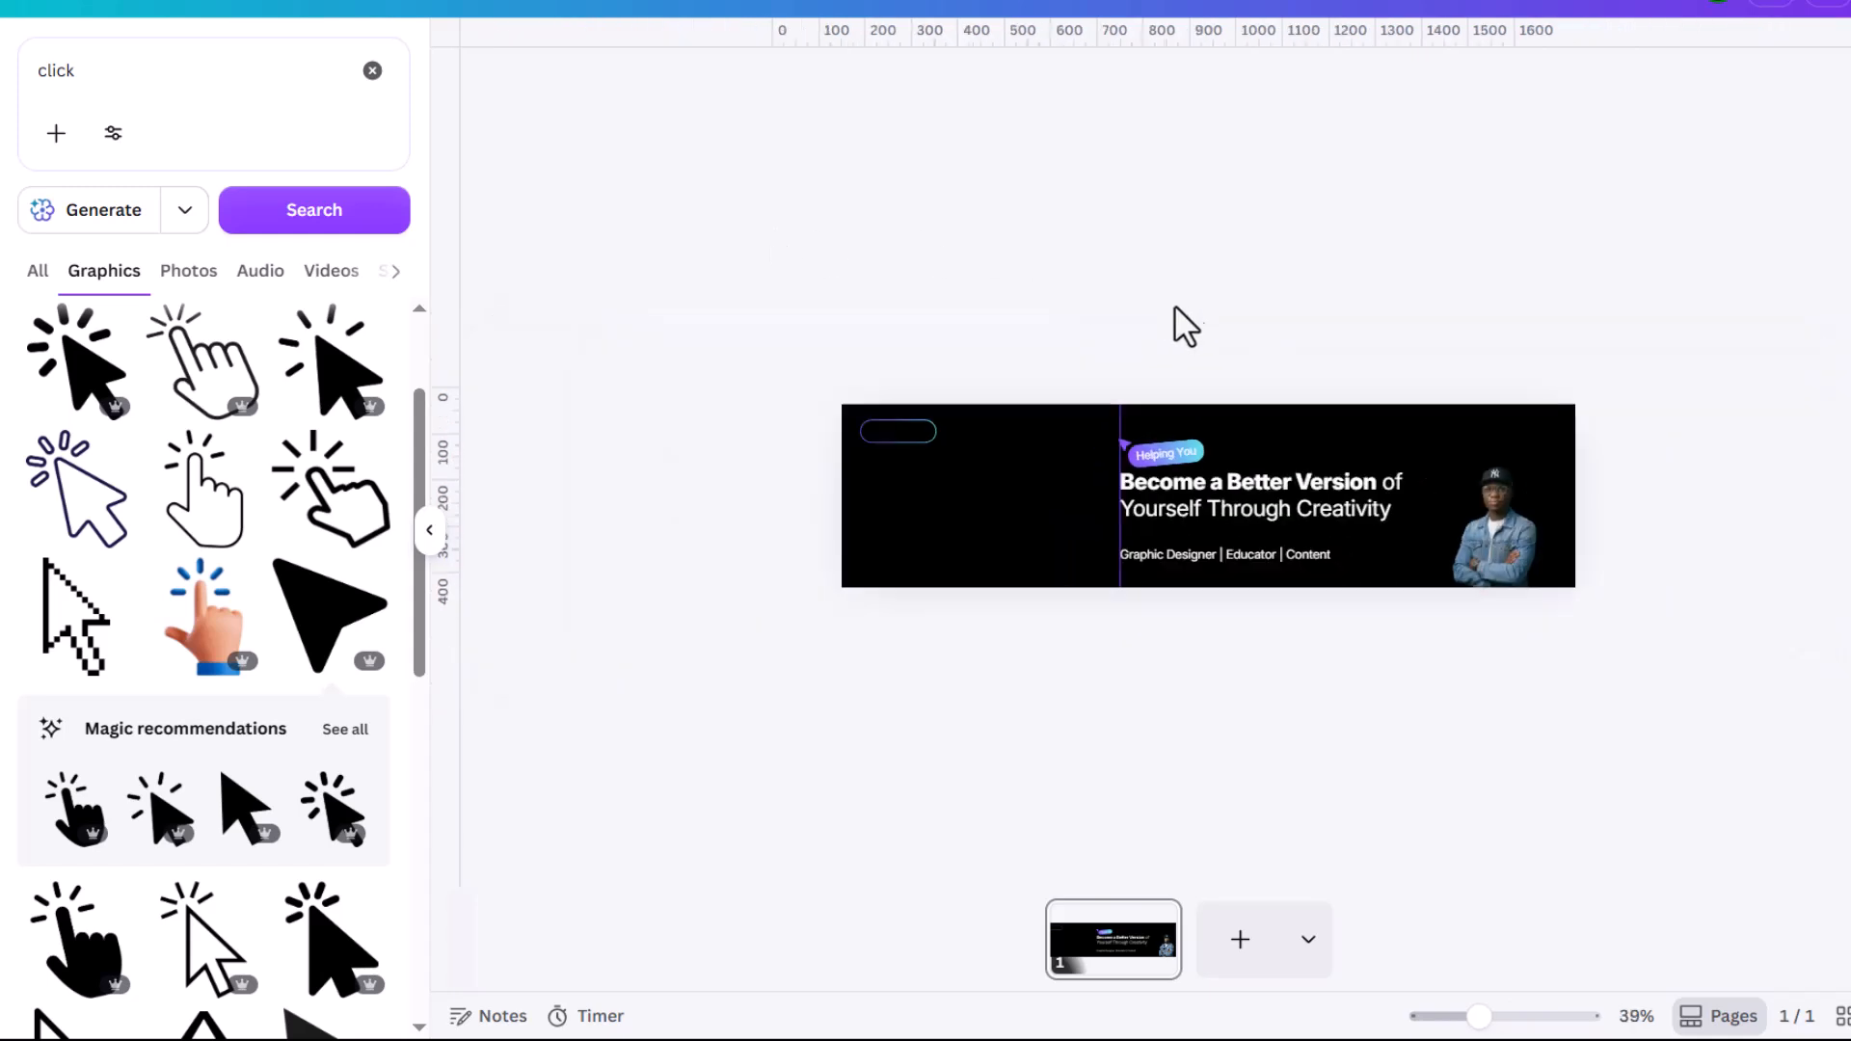
Step: Duplicate the tagline onto the outlined pill and replace the copy's text with "GRAVID DESIGN"
scroll(930, 449, "up", 3)
scroll(663, 379, "up", 3)
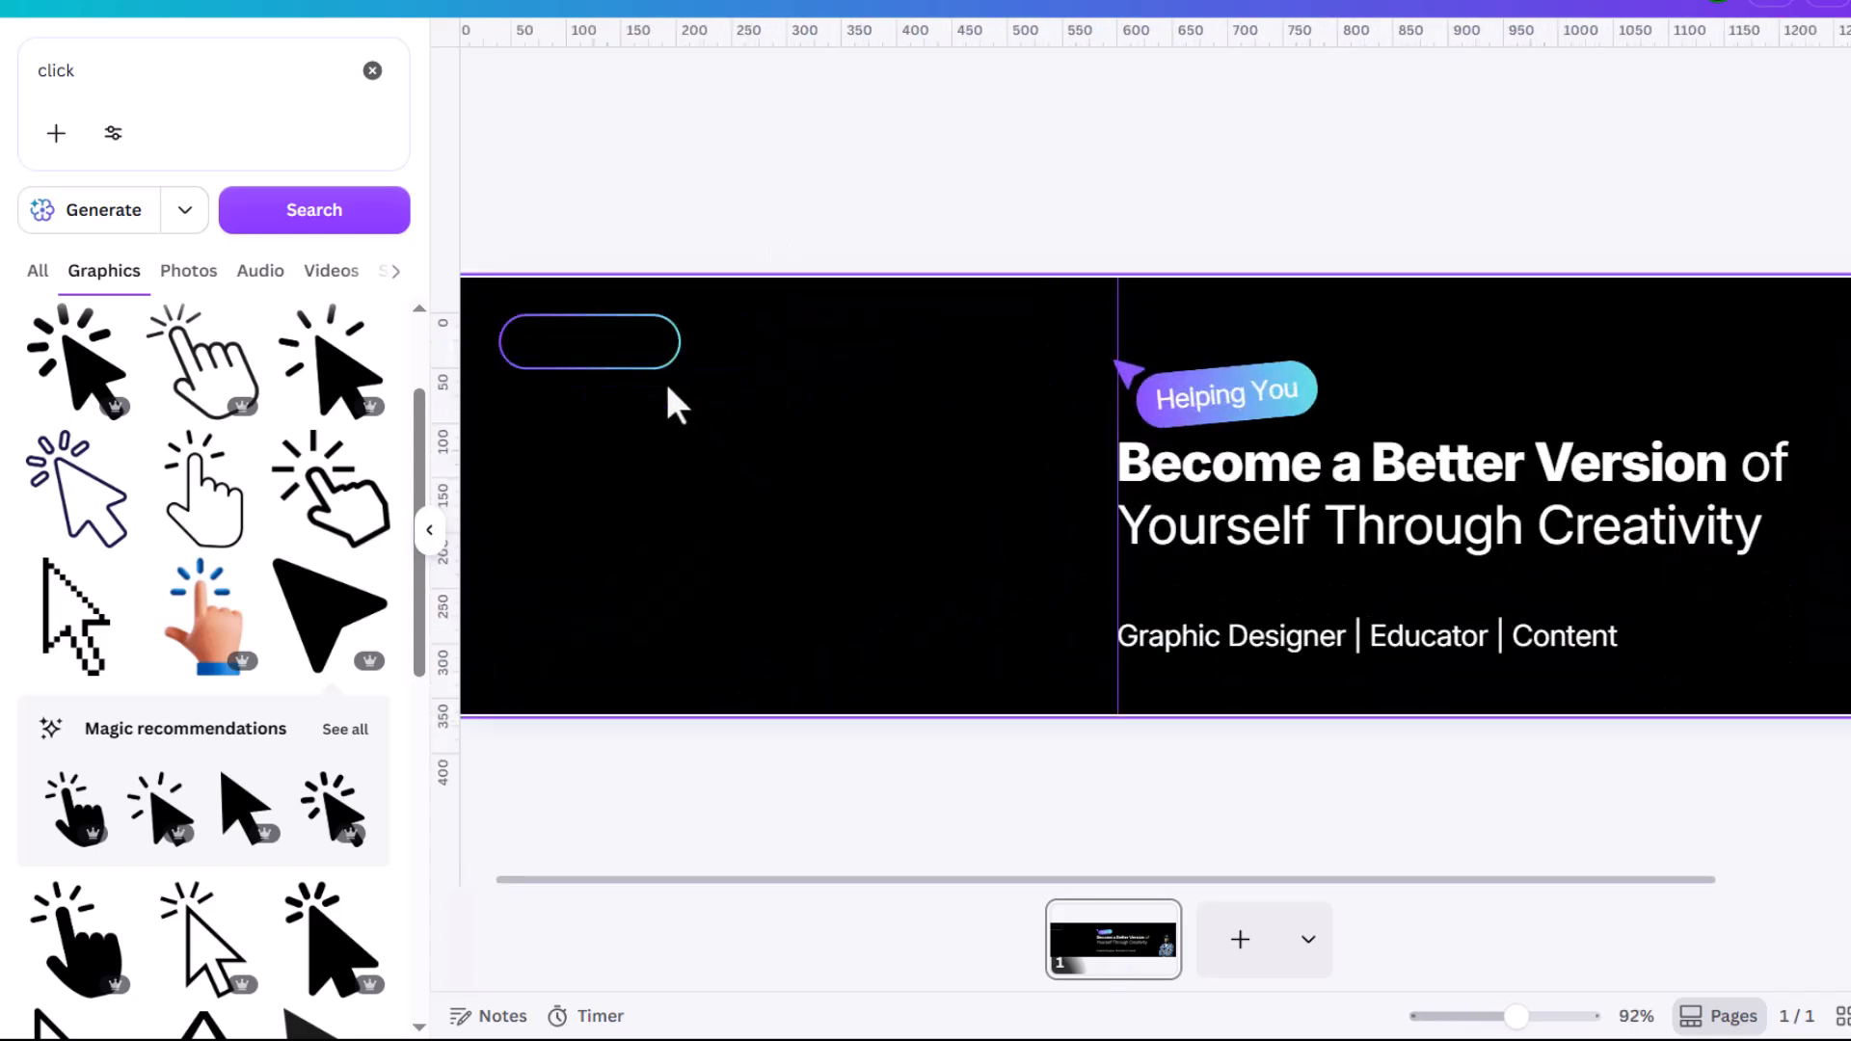
left_click(1310, 639)
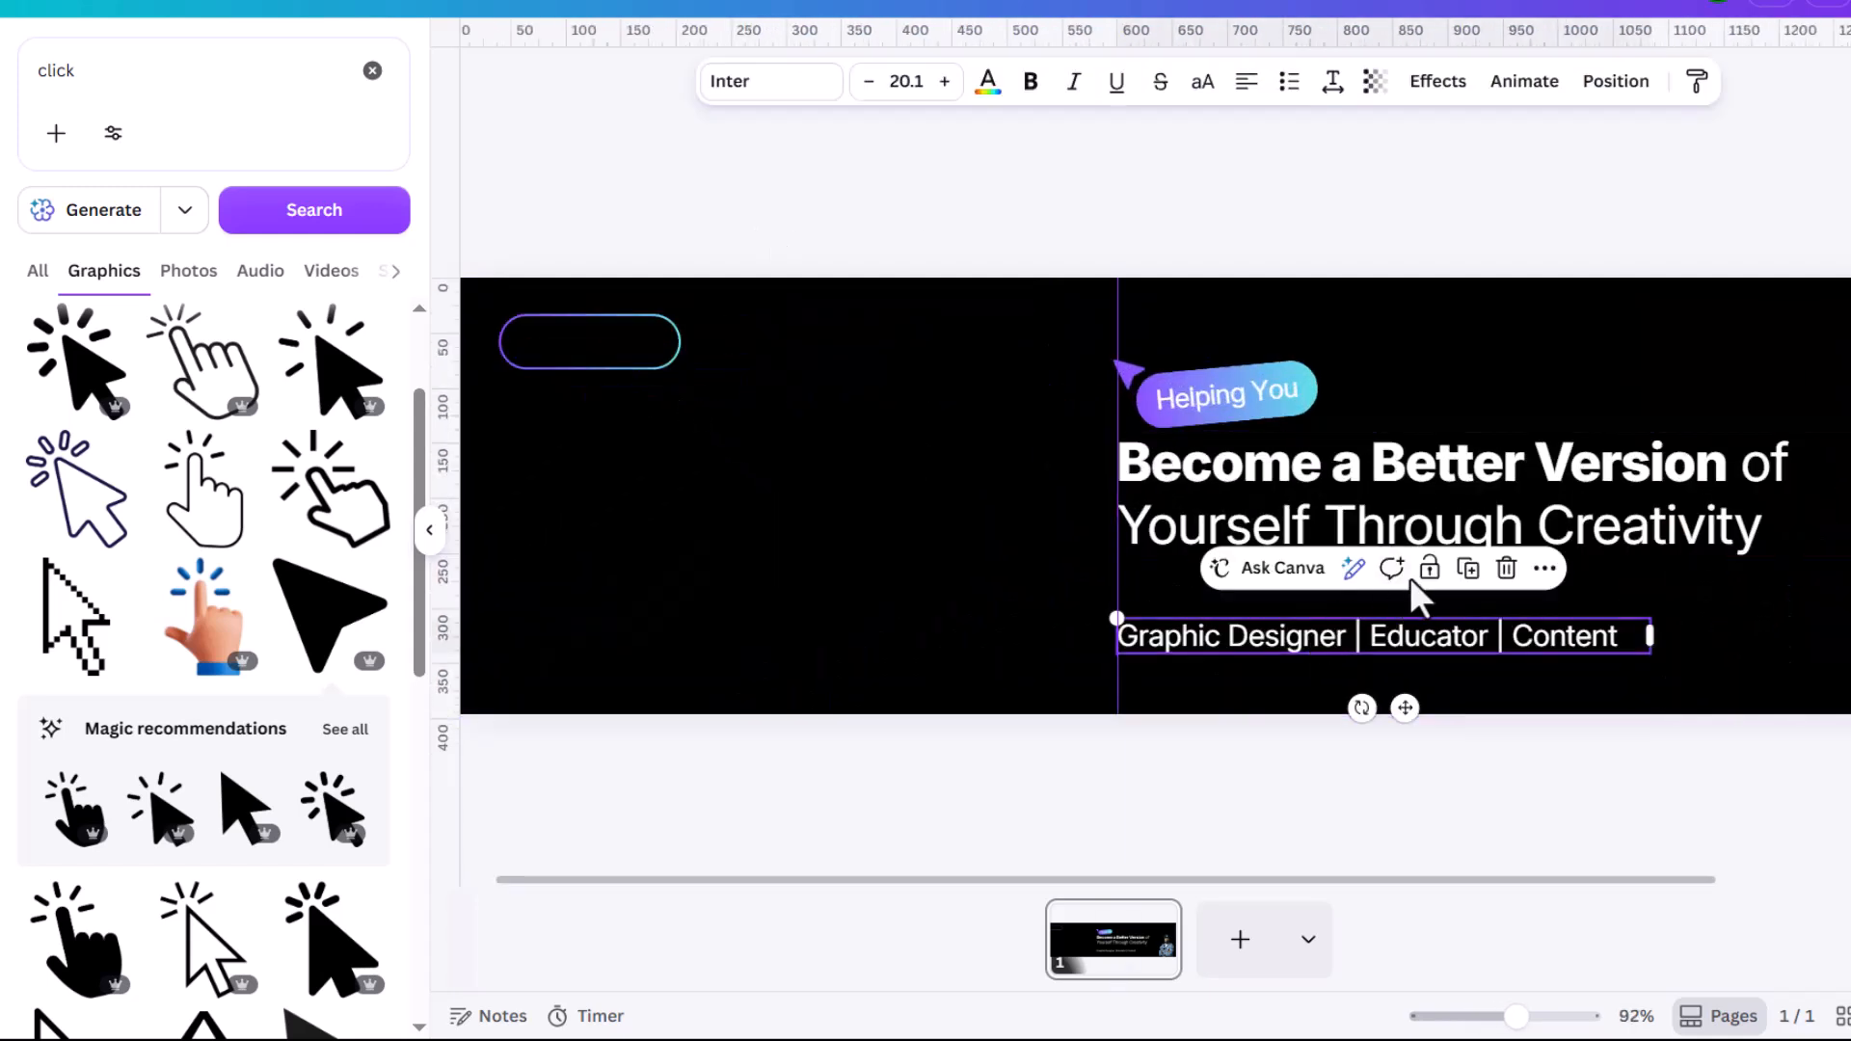
left_click(1468, 572)
left_click_drag(1387, 654, 786, 343)
double_click(707, 353)
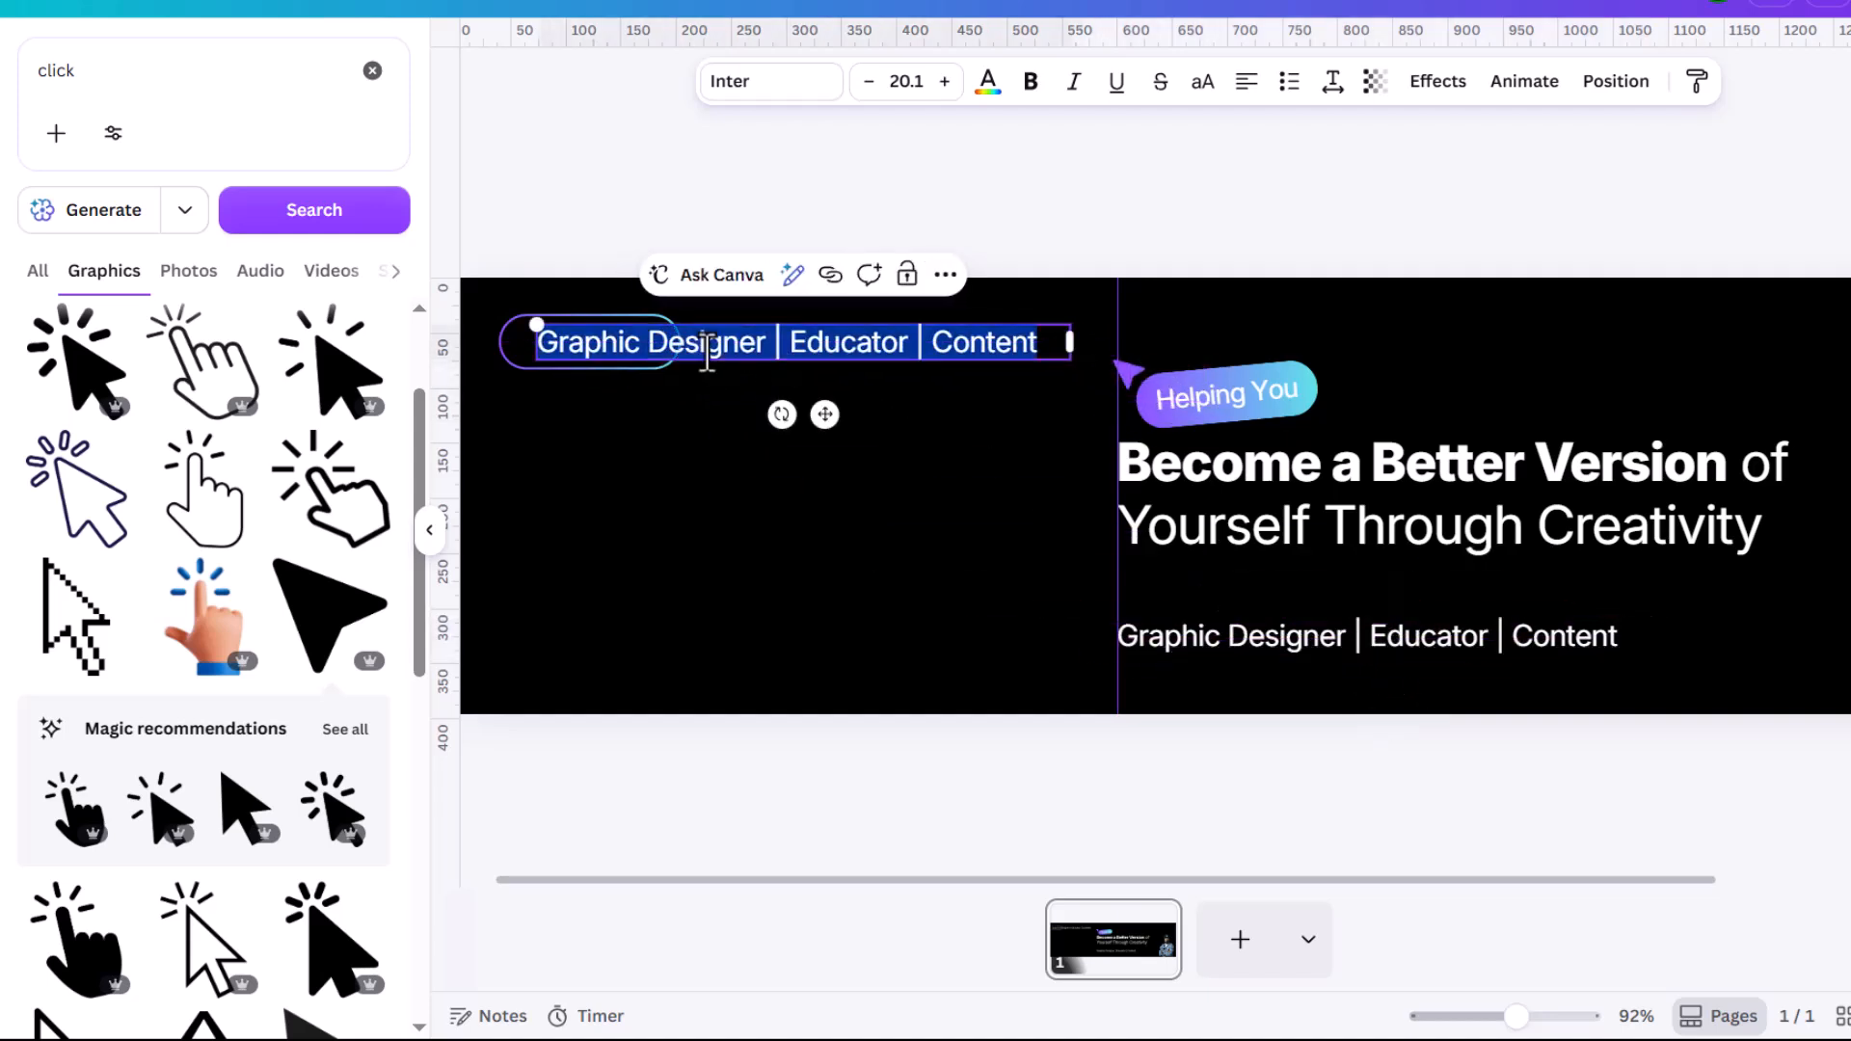
type("GRAVID DESIGN")
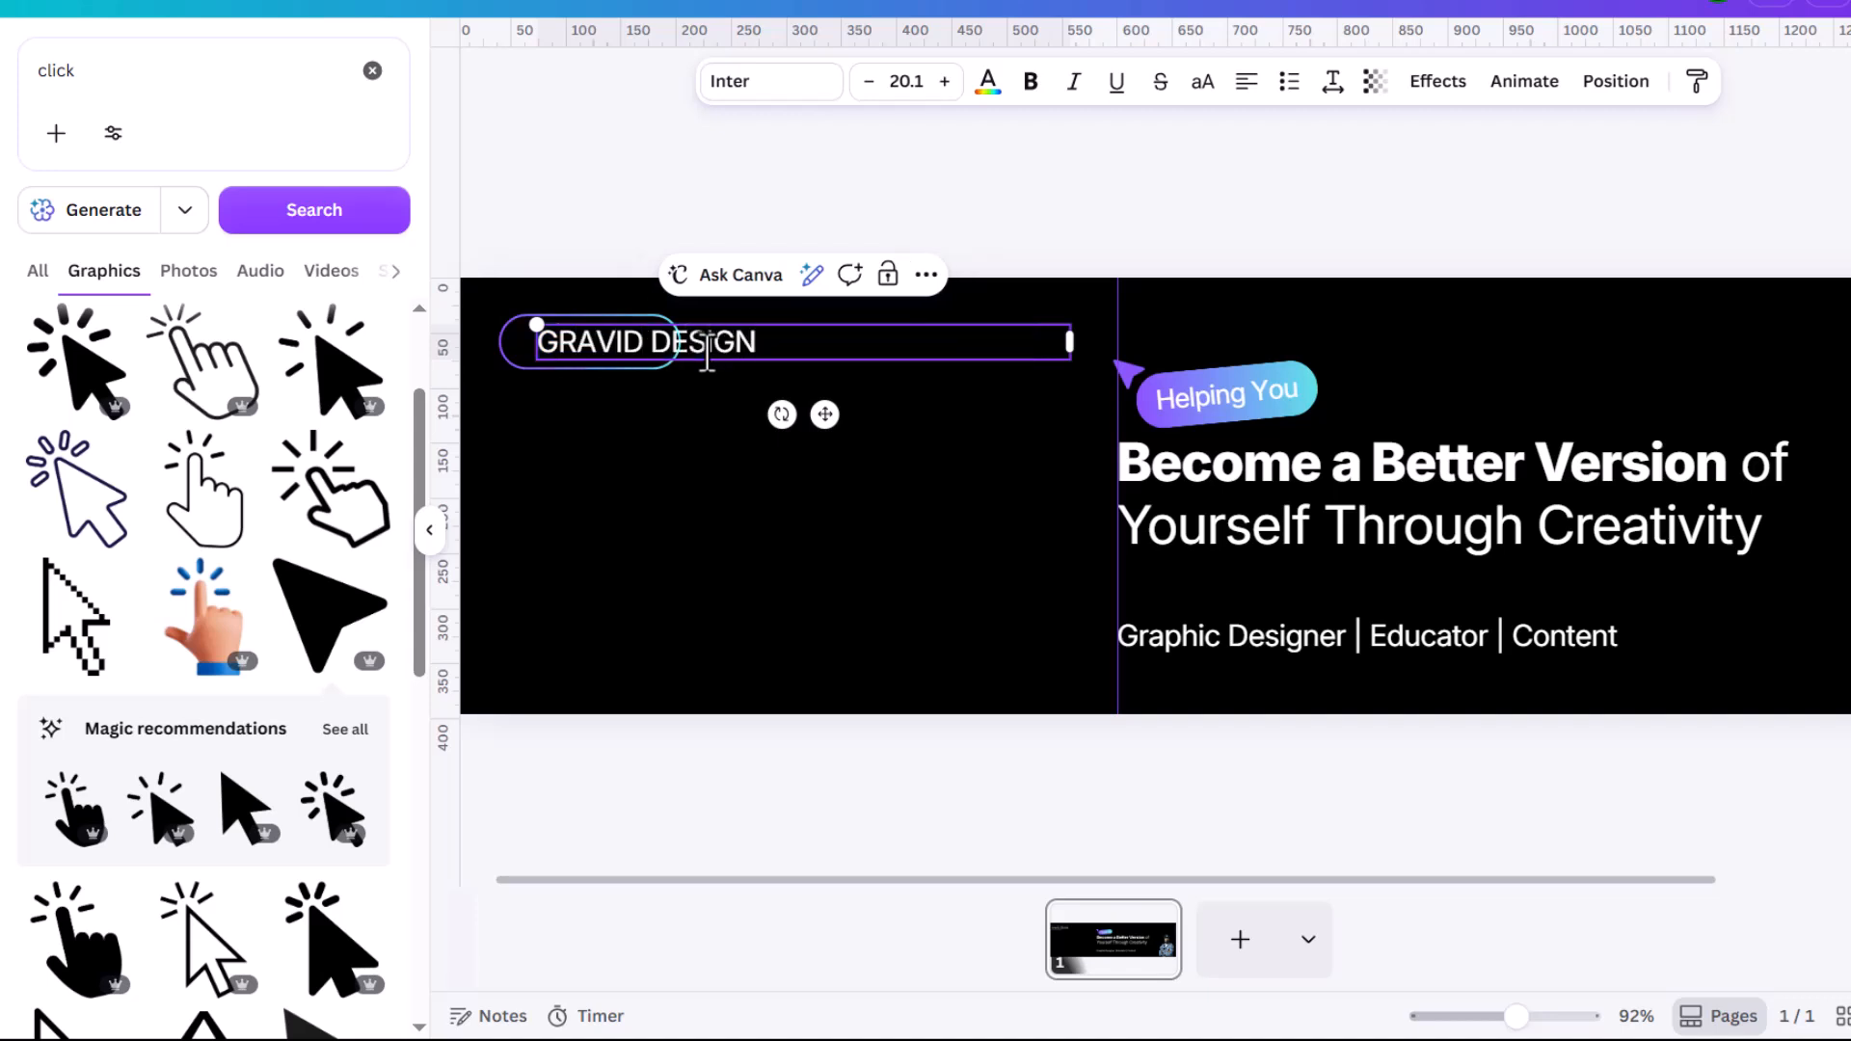
Step: Scale the "GRAVID DESIGN" text down to font size 14.8, then widen the outlined pill and centre the text inside it
left_click_drag(1066, 360, 925, 356)
scroll(589, 333, "up", 3)
scroll(994, 418, "down", 3)
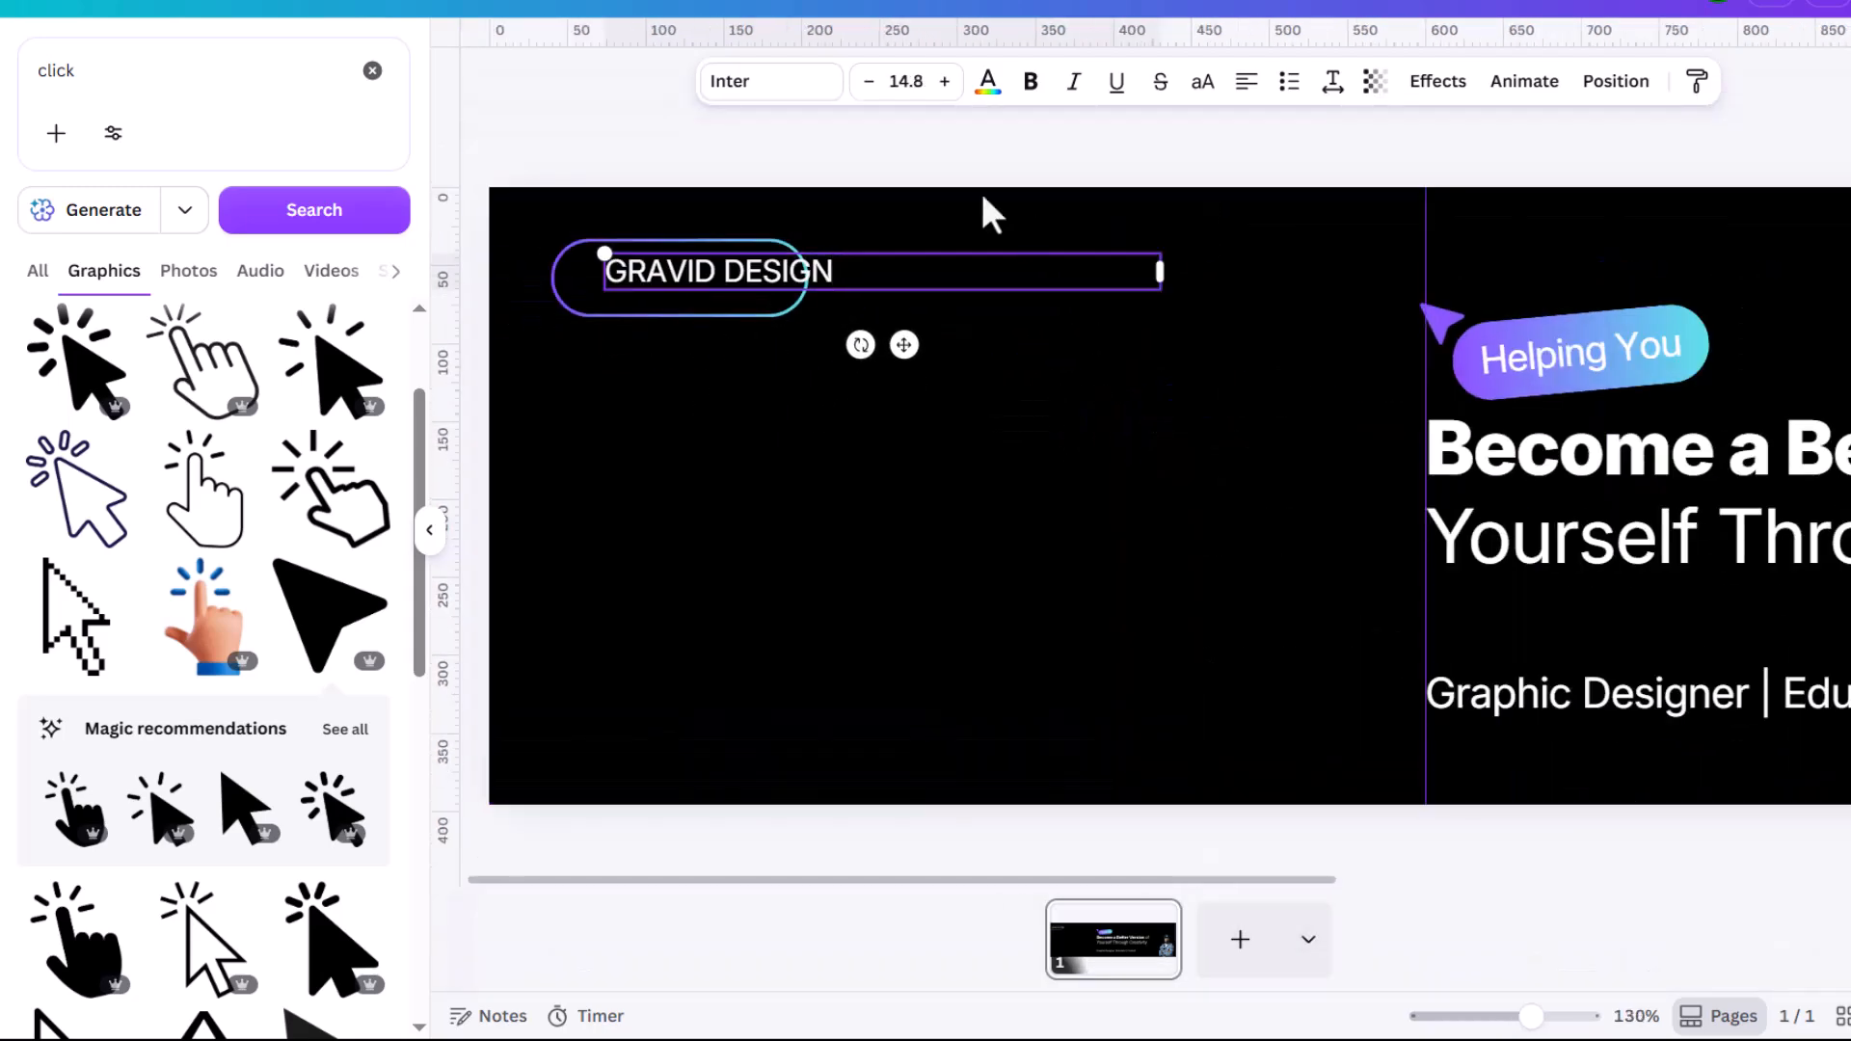
left_click(661, 310)
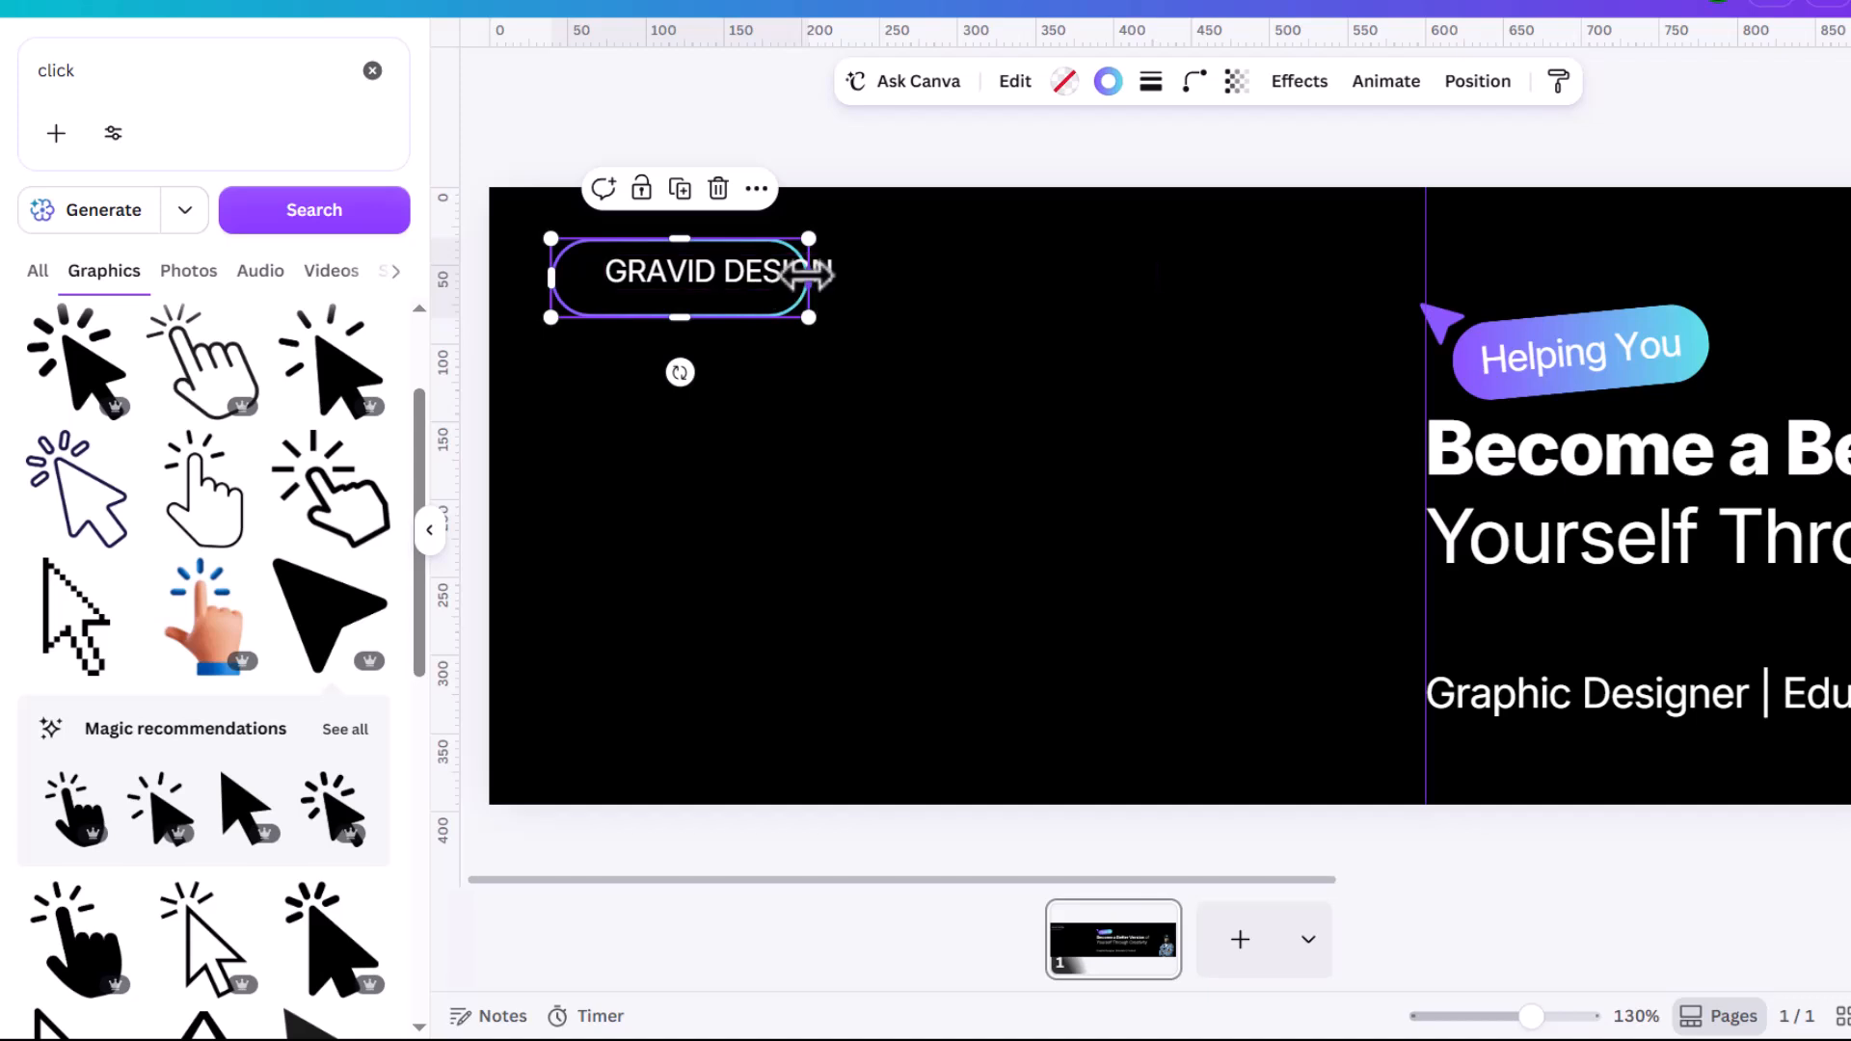
mouse_move(810, 275)
left_mouse_down()
mouse_move(872, 277)
mouse_move(777, 279)
left_mouse_up()
left_click(992, 277)
left_click(991, 410)
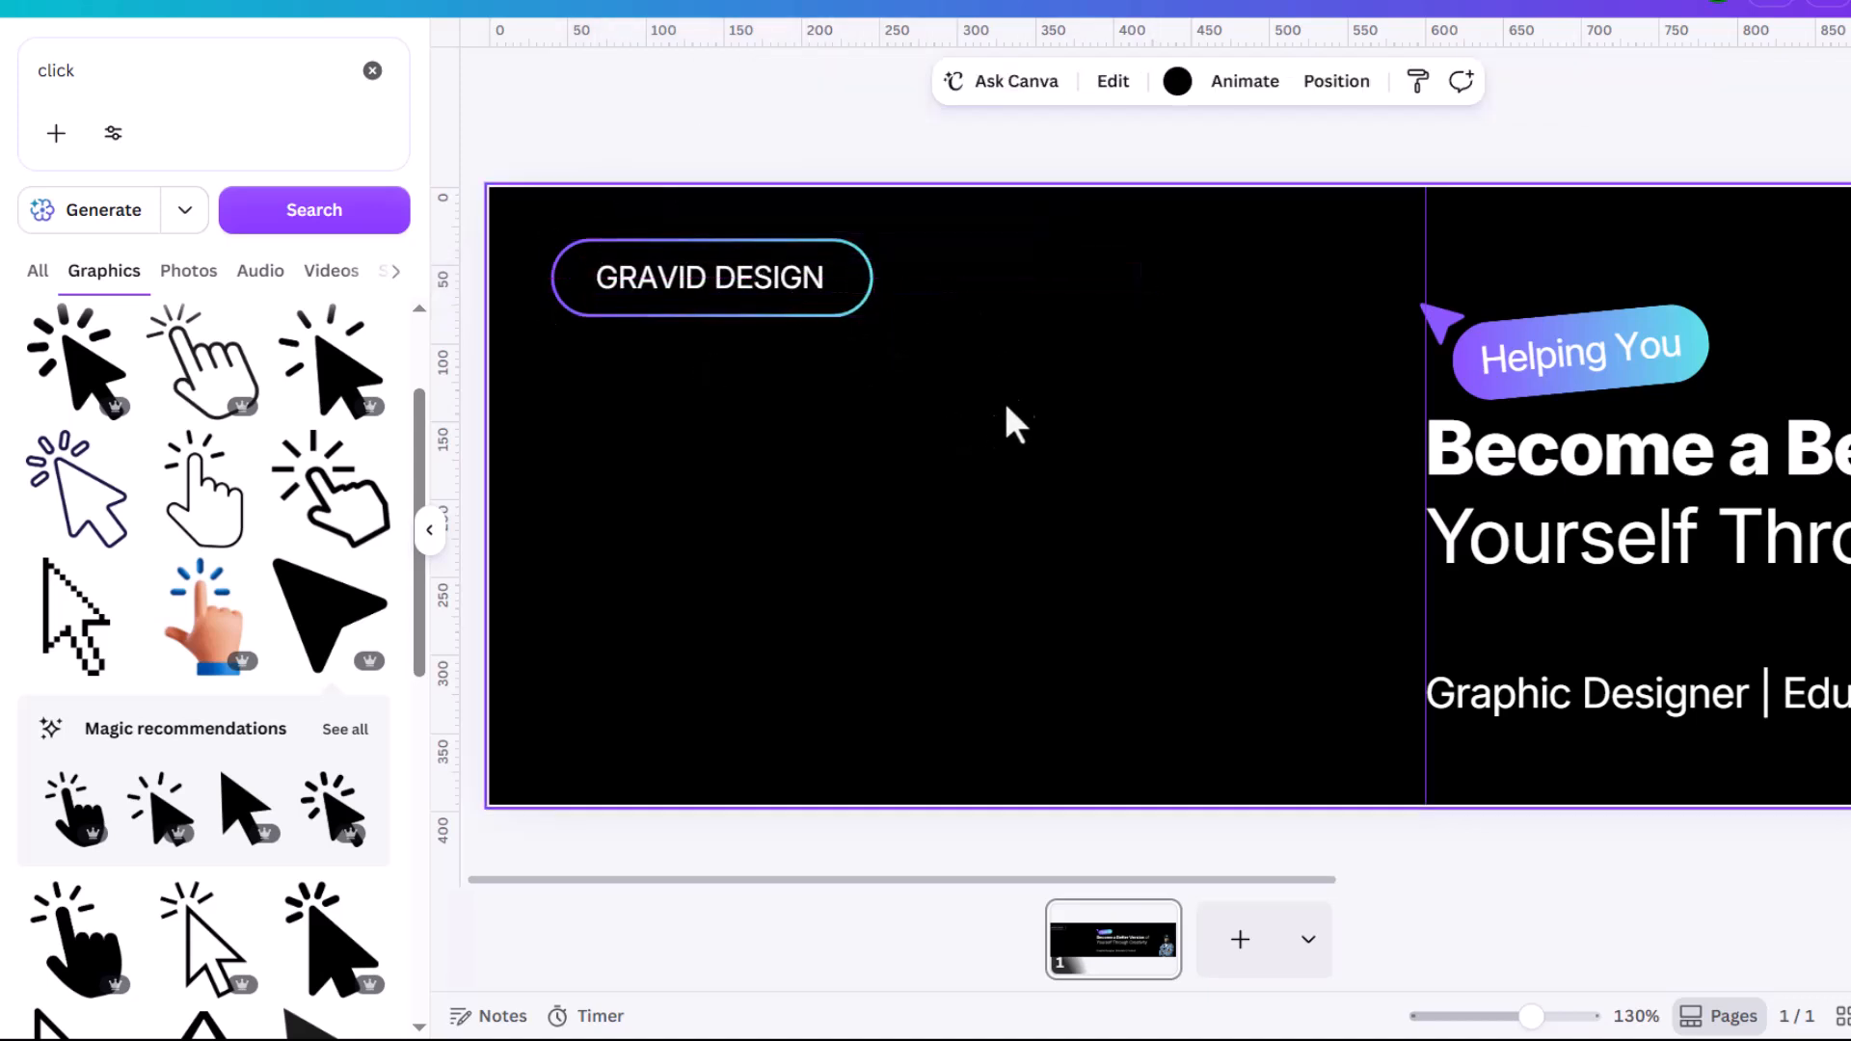
Step: Add a grey circle, enlarge it, and place it in the banner's left part, partly overhanging the lower edge
scroll(1057, 409, "down", 5)
left_click(1482, 281)
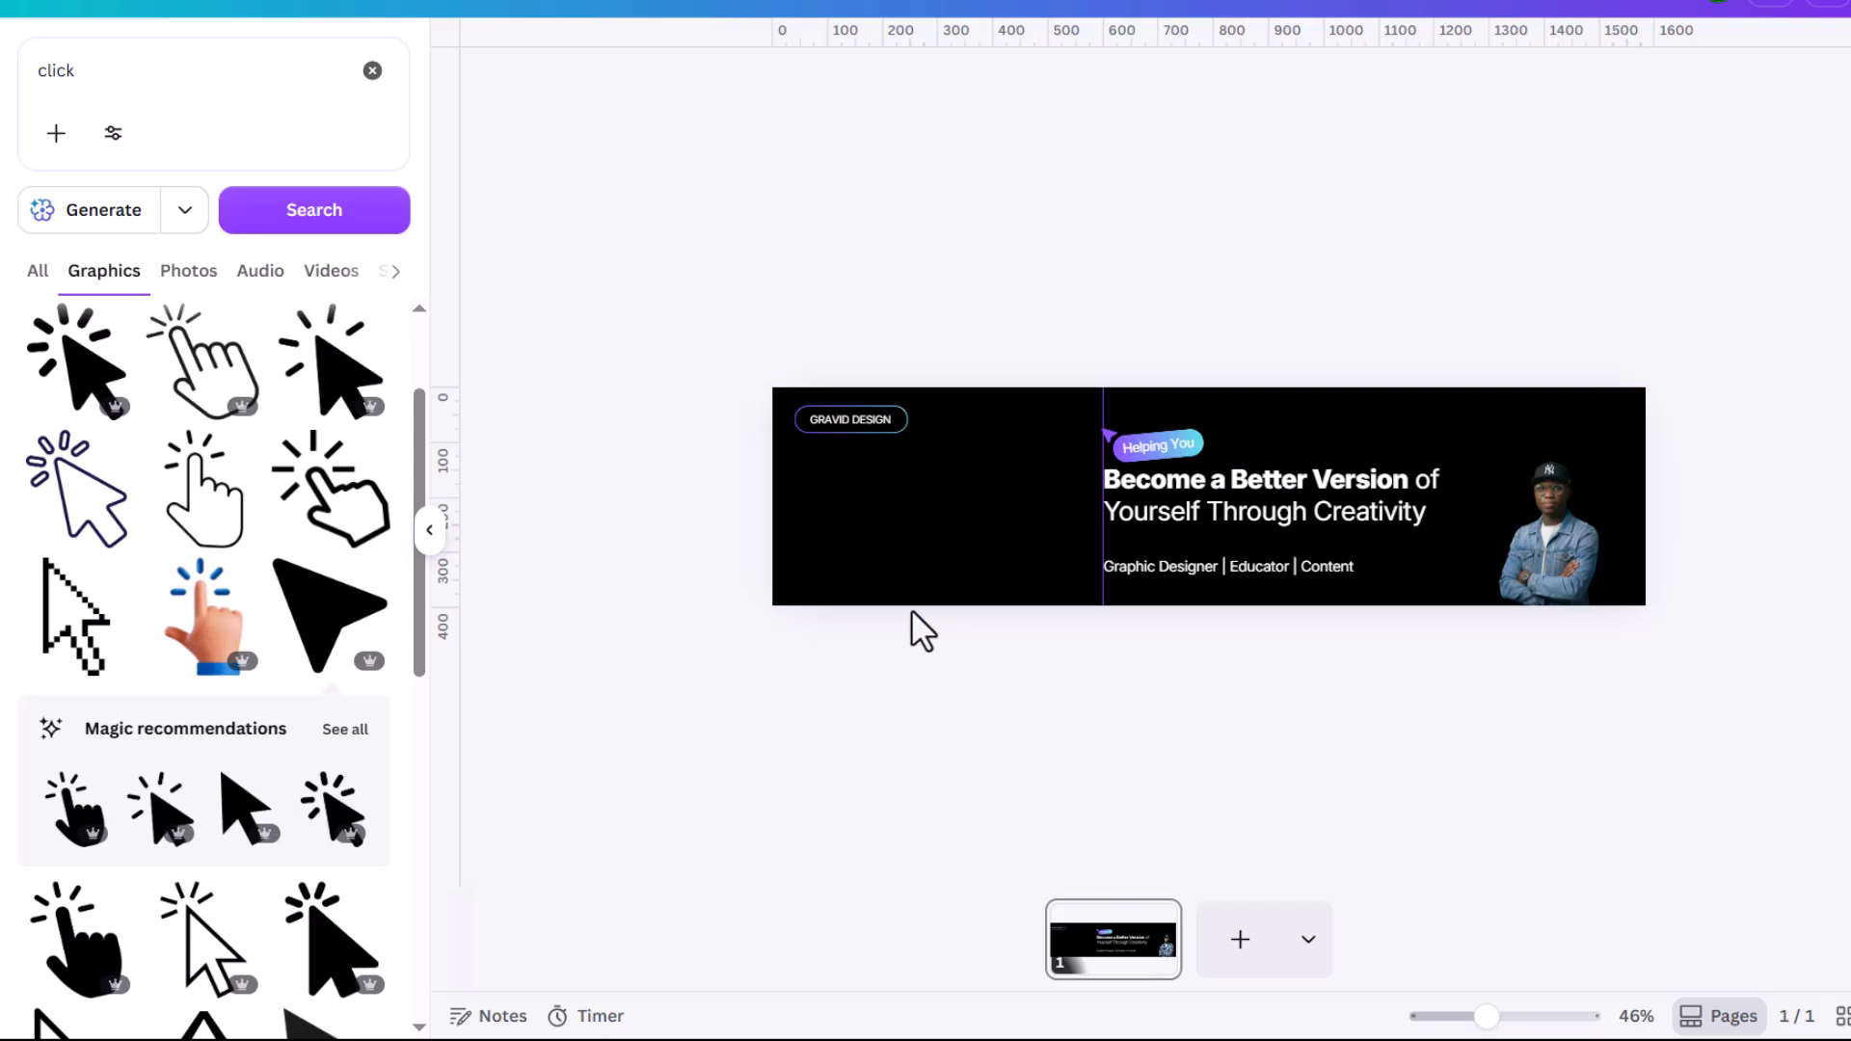
key("c")
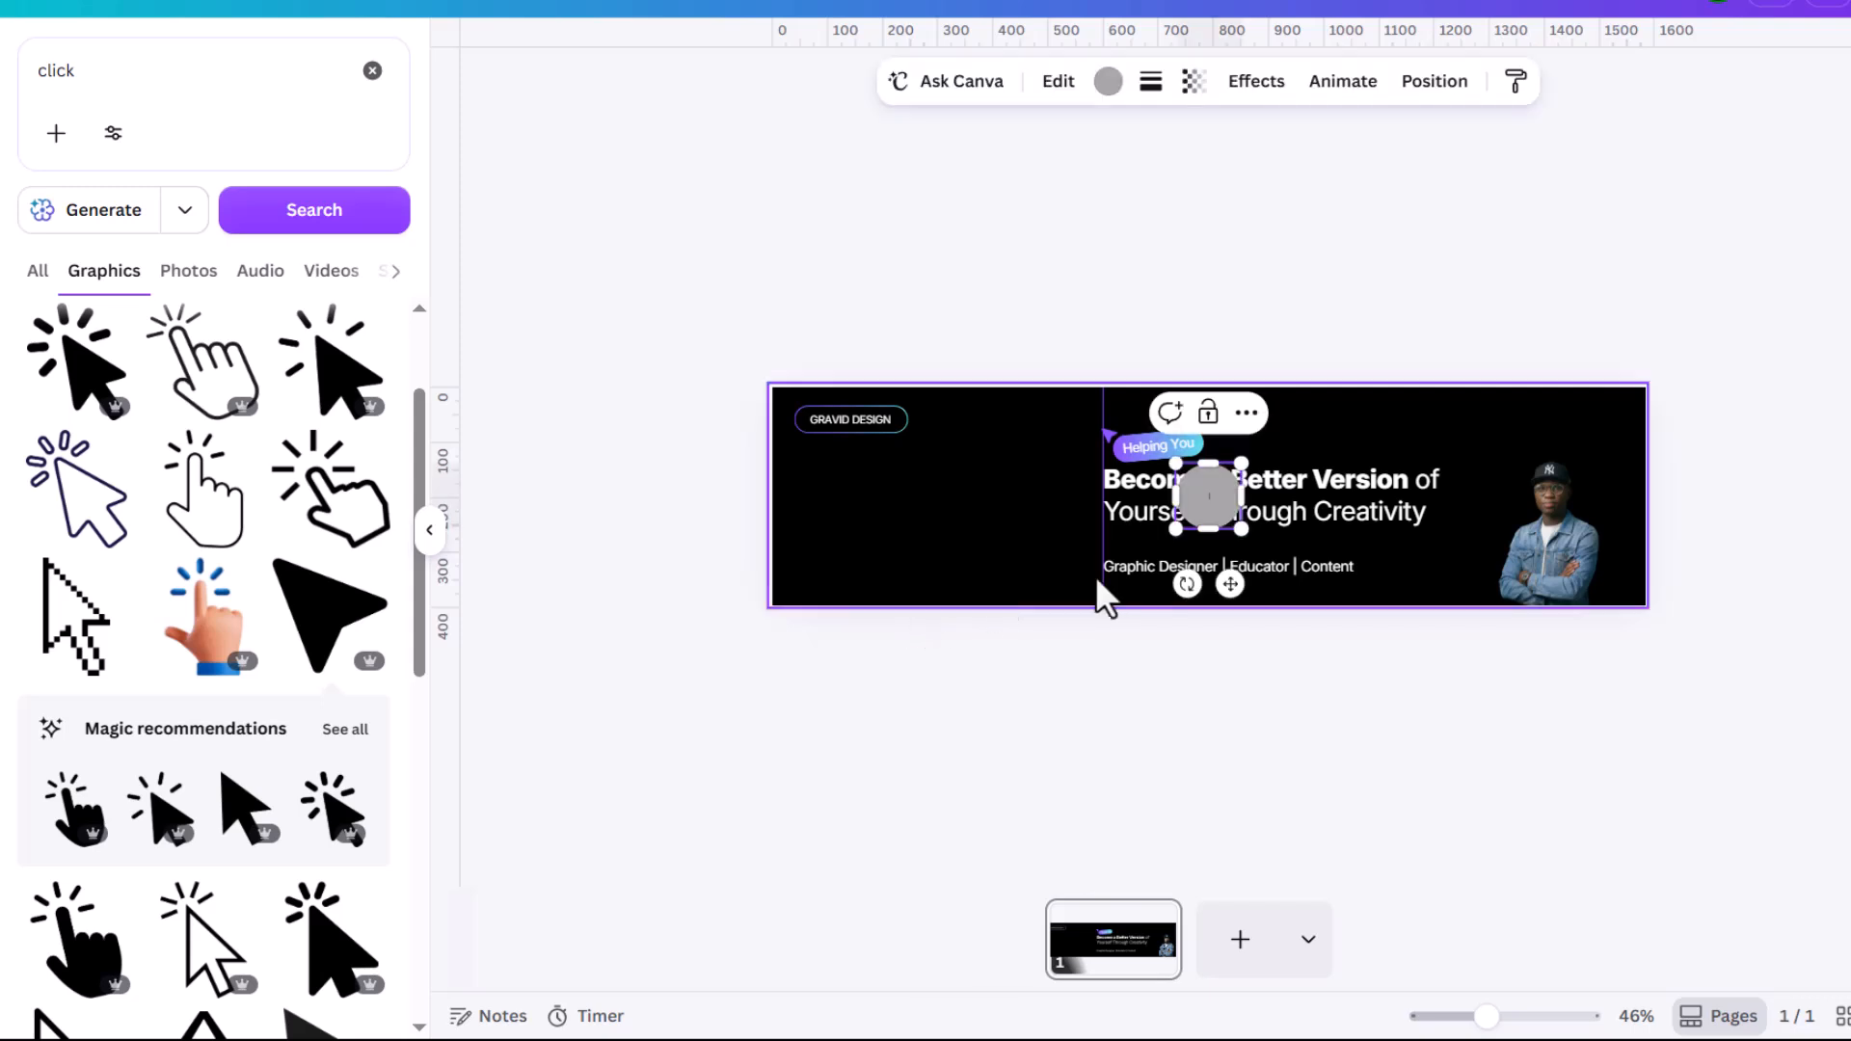
left_click_drag(1243, 529, 1304, 592)
key("super+d")
key("super+d")
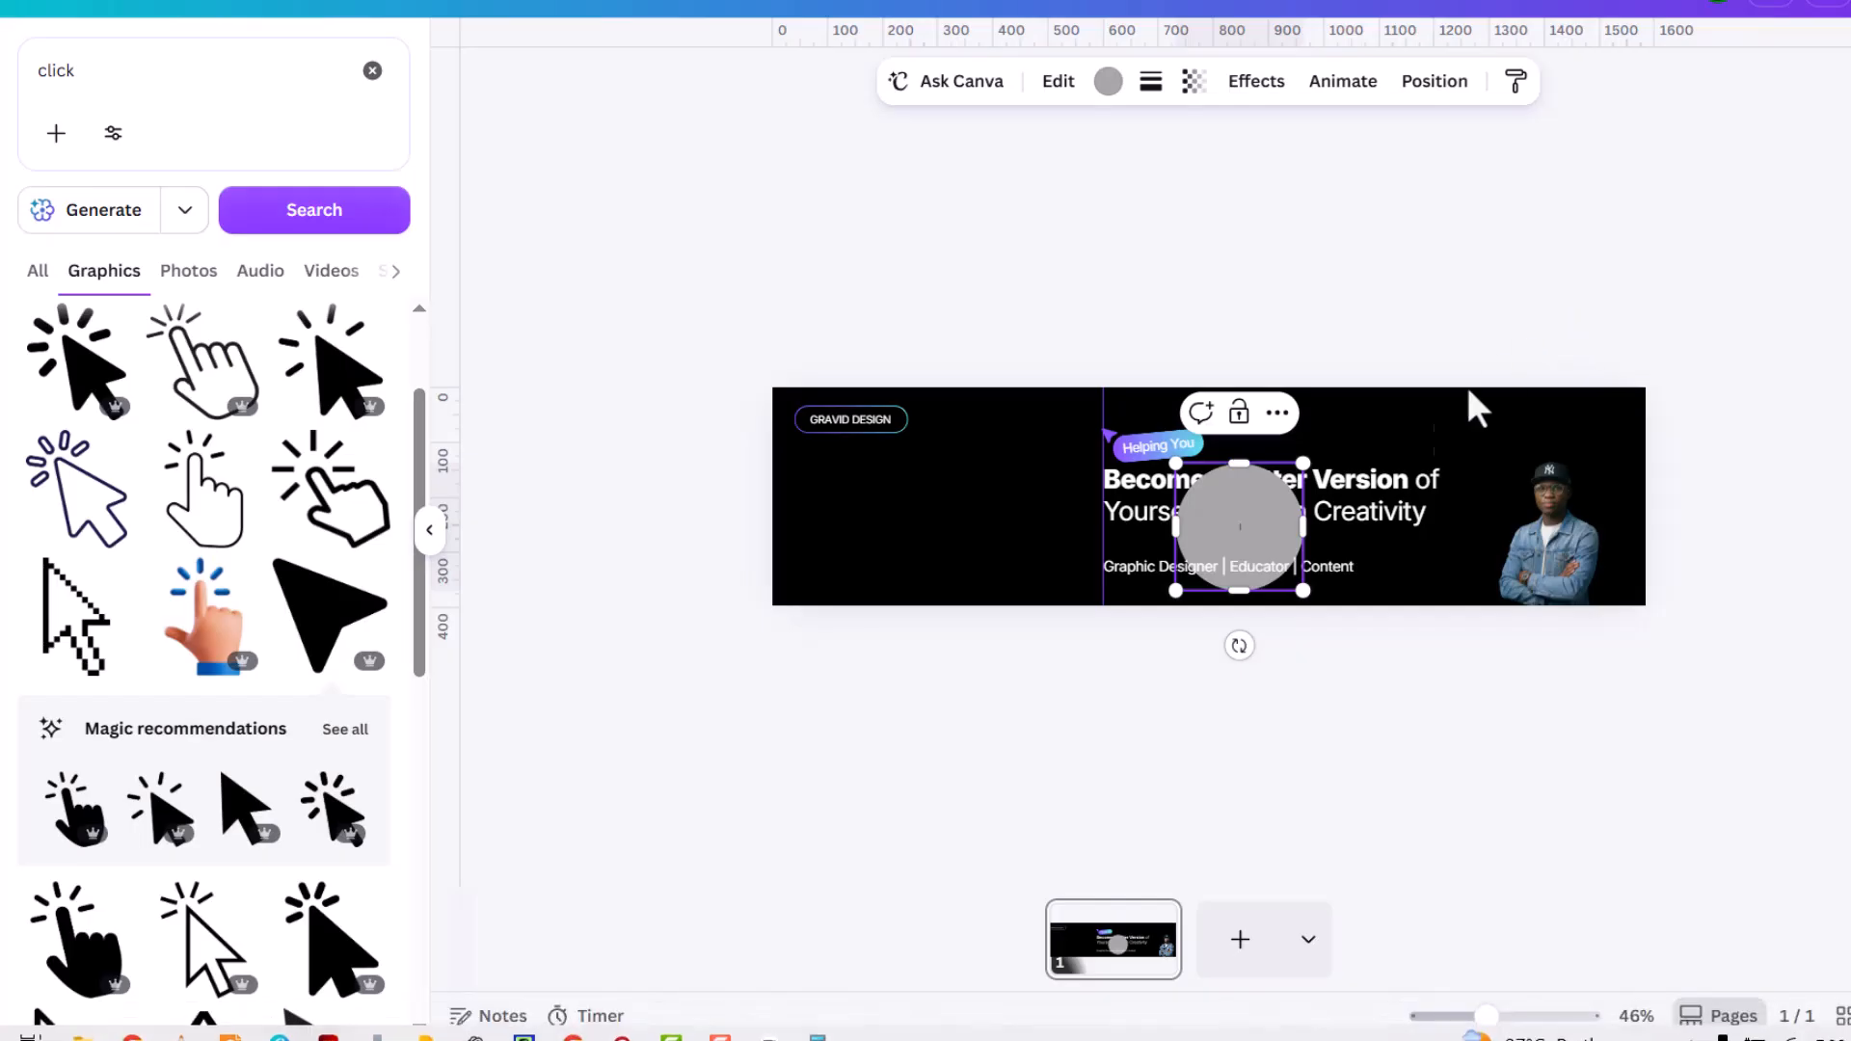
left_click_drag(1256, 517, 897, 588)
left_click(1080, 359)
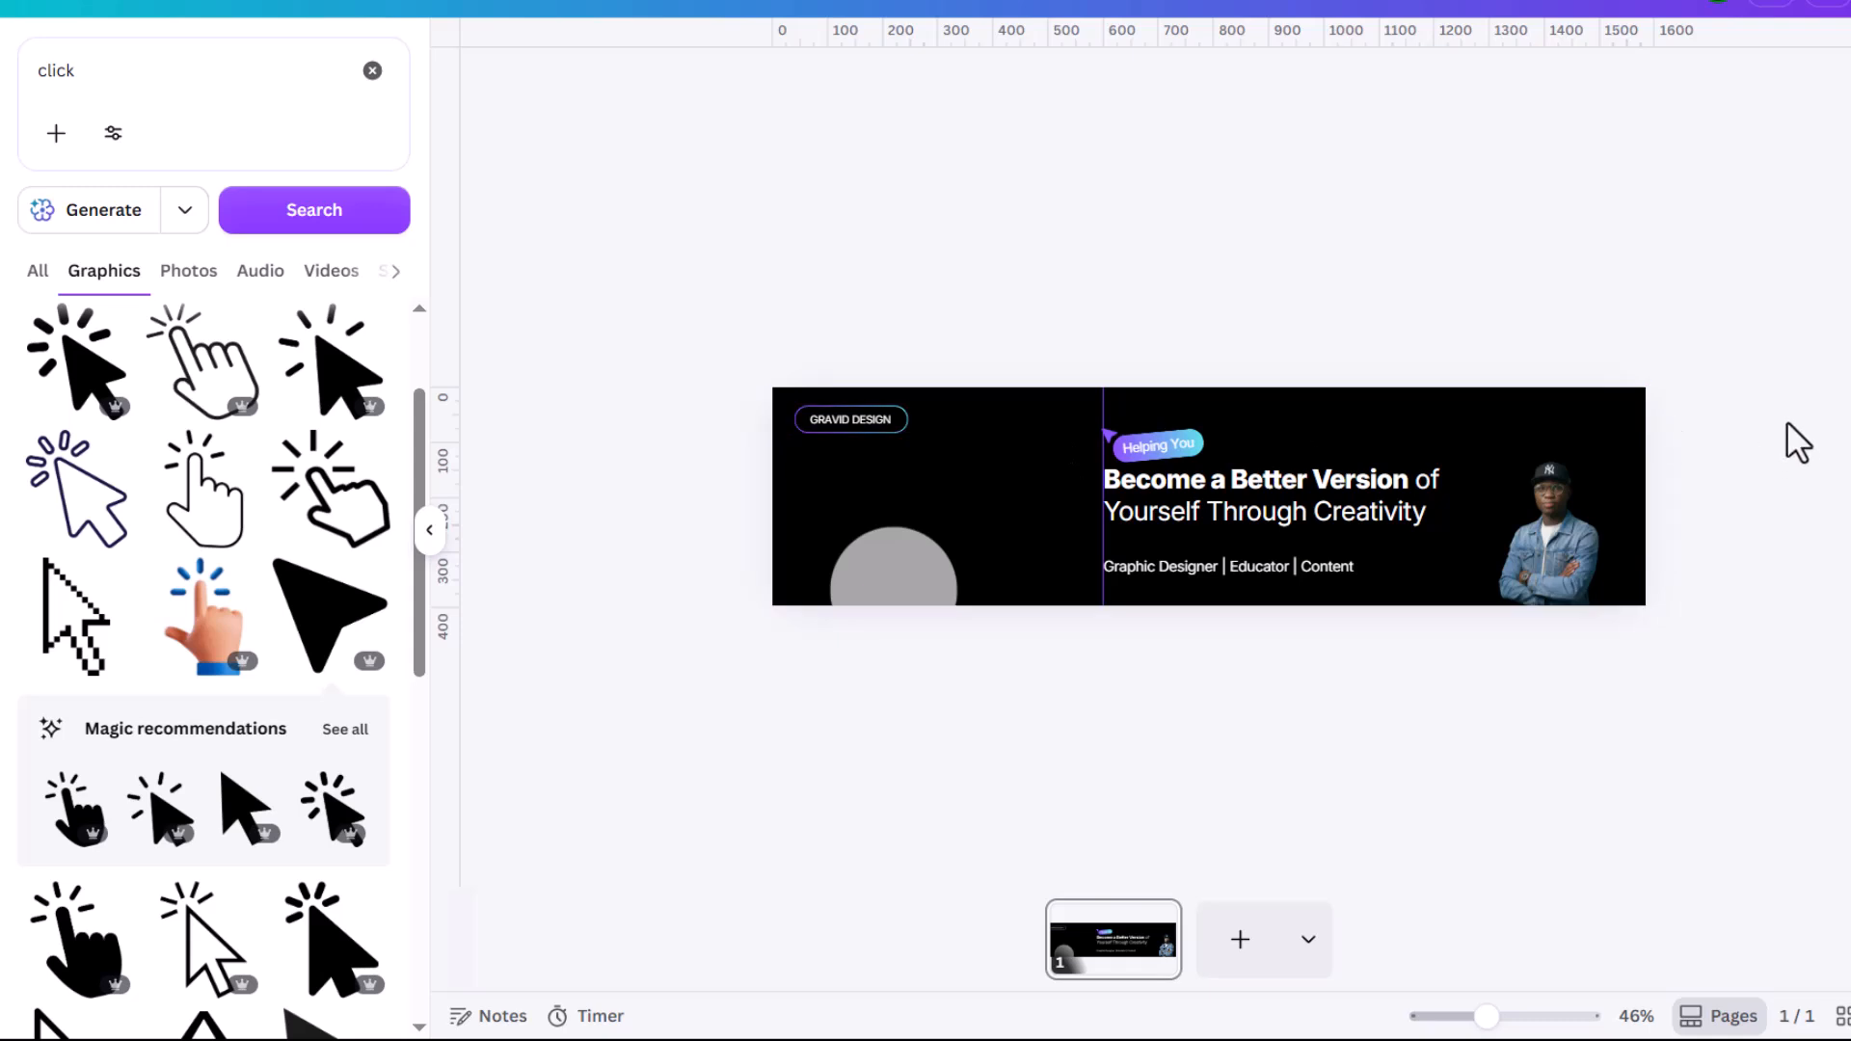
Step: Enlarge the cutout portrait slightly, keeping its lower-left corner in place
scroll(1620, 540, "up", 2)
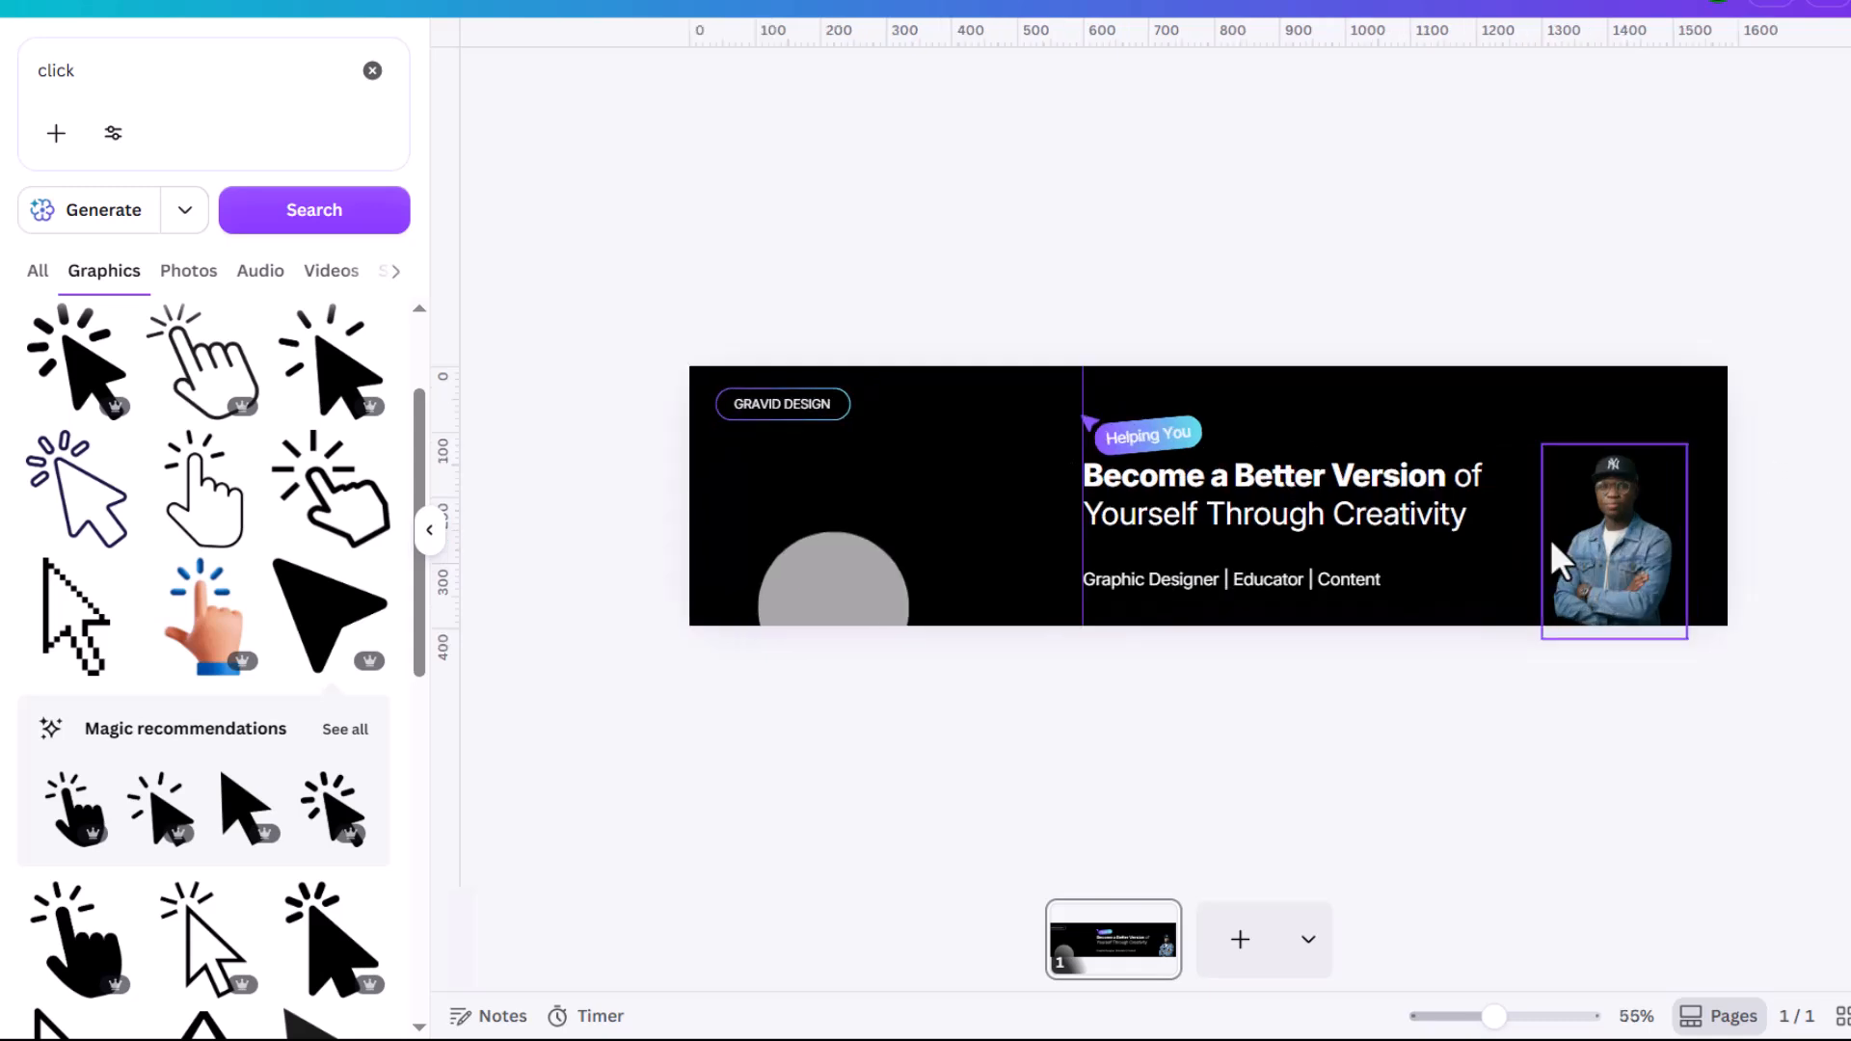
left_click(1612, 545)
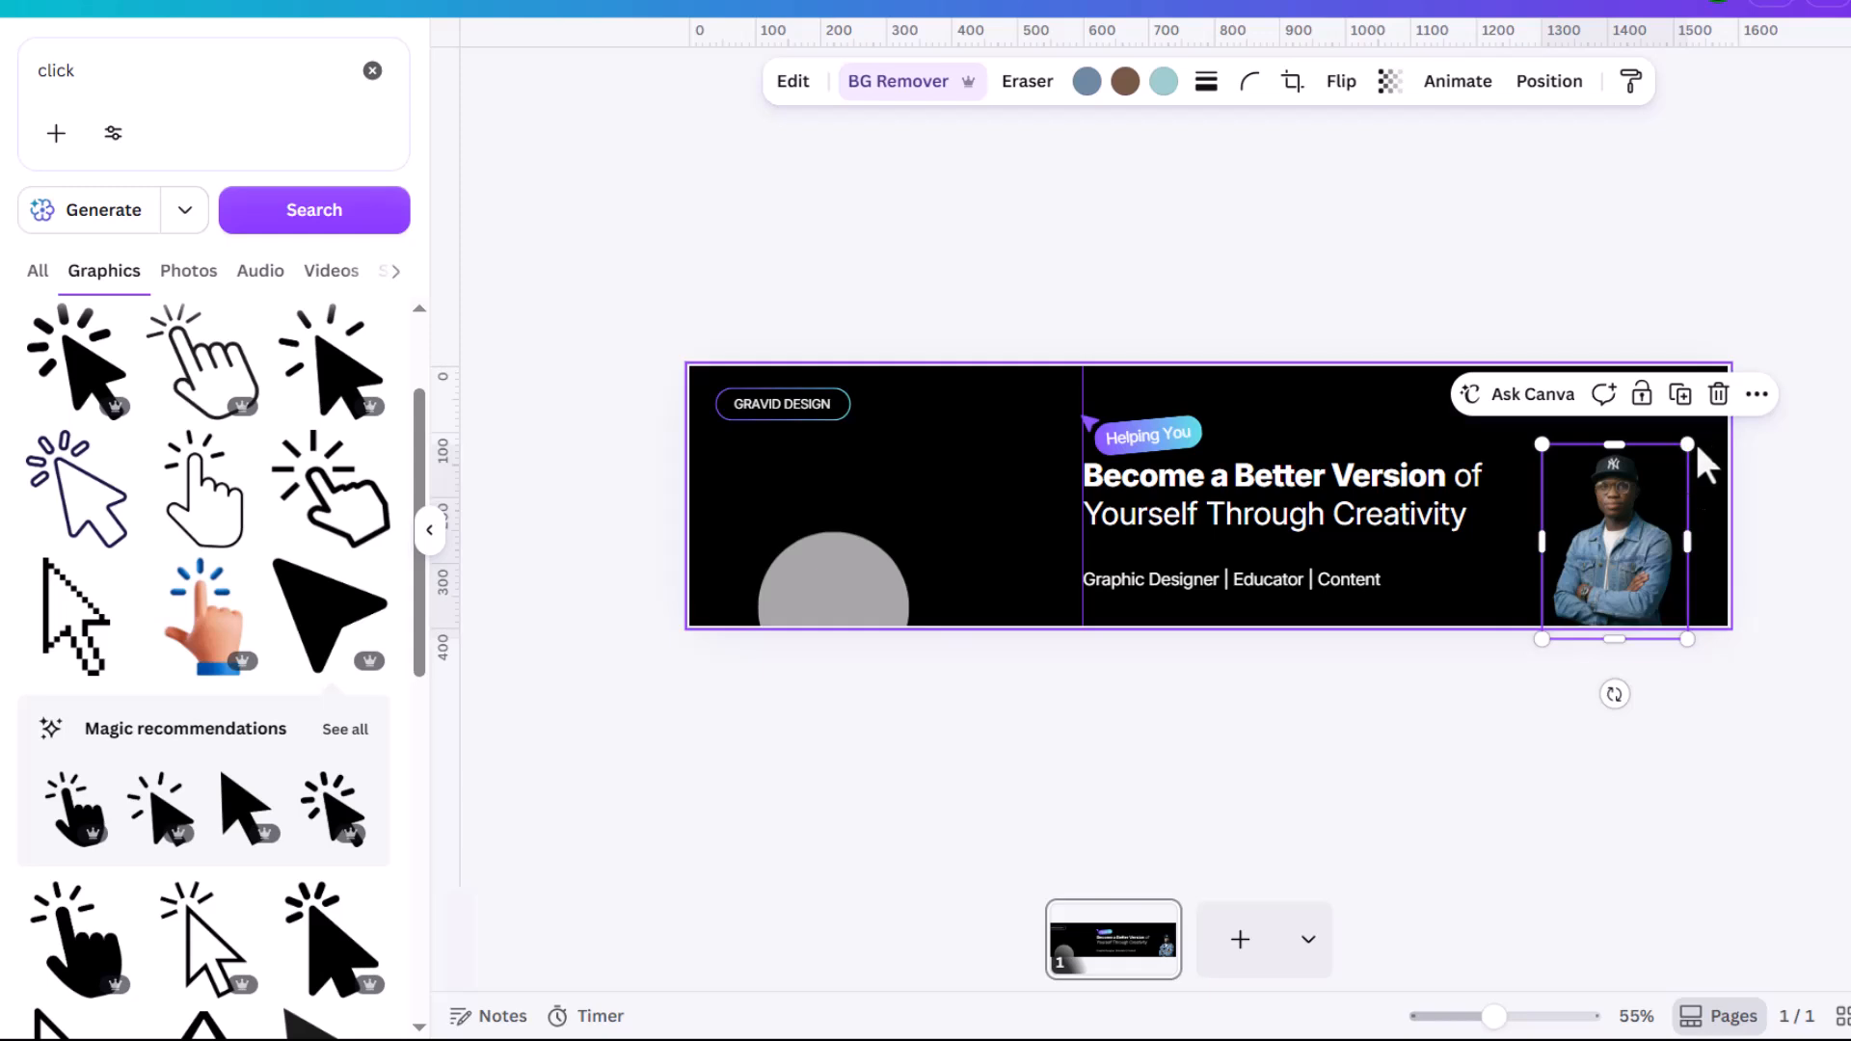
left_click_drag(1689, 444, 1697, 434)
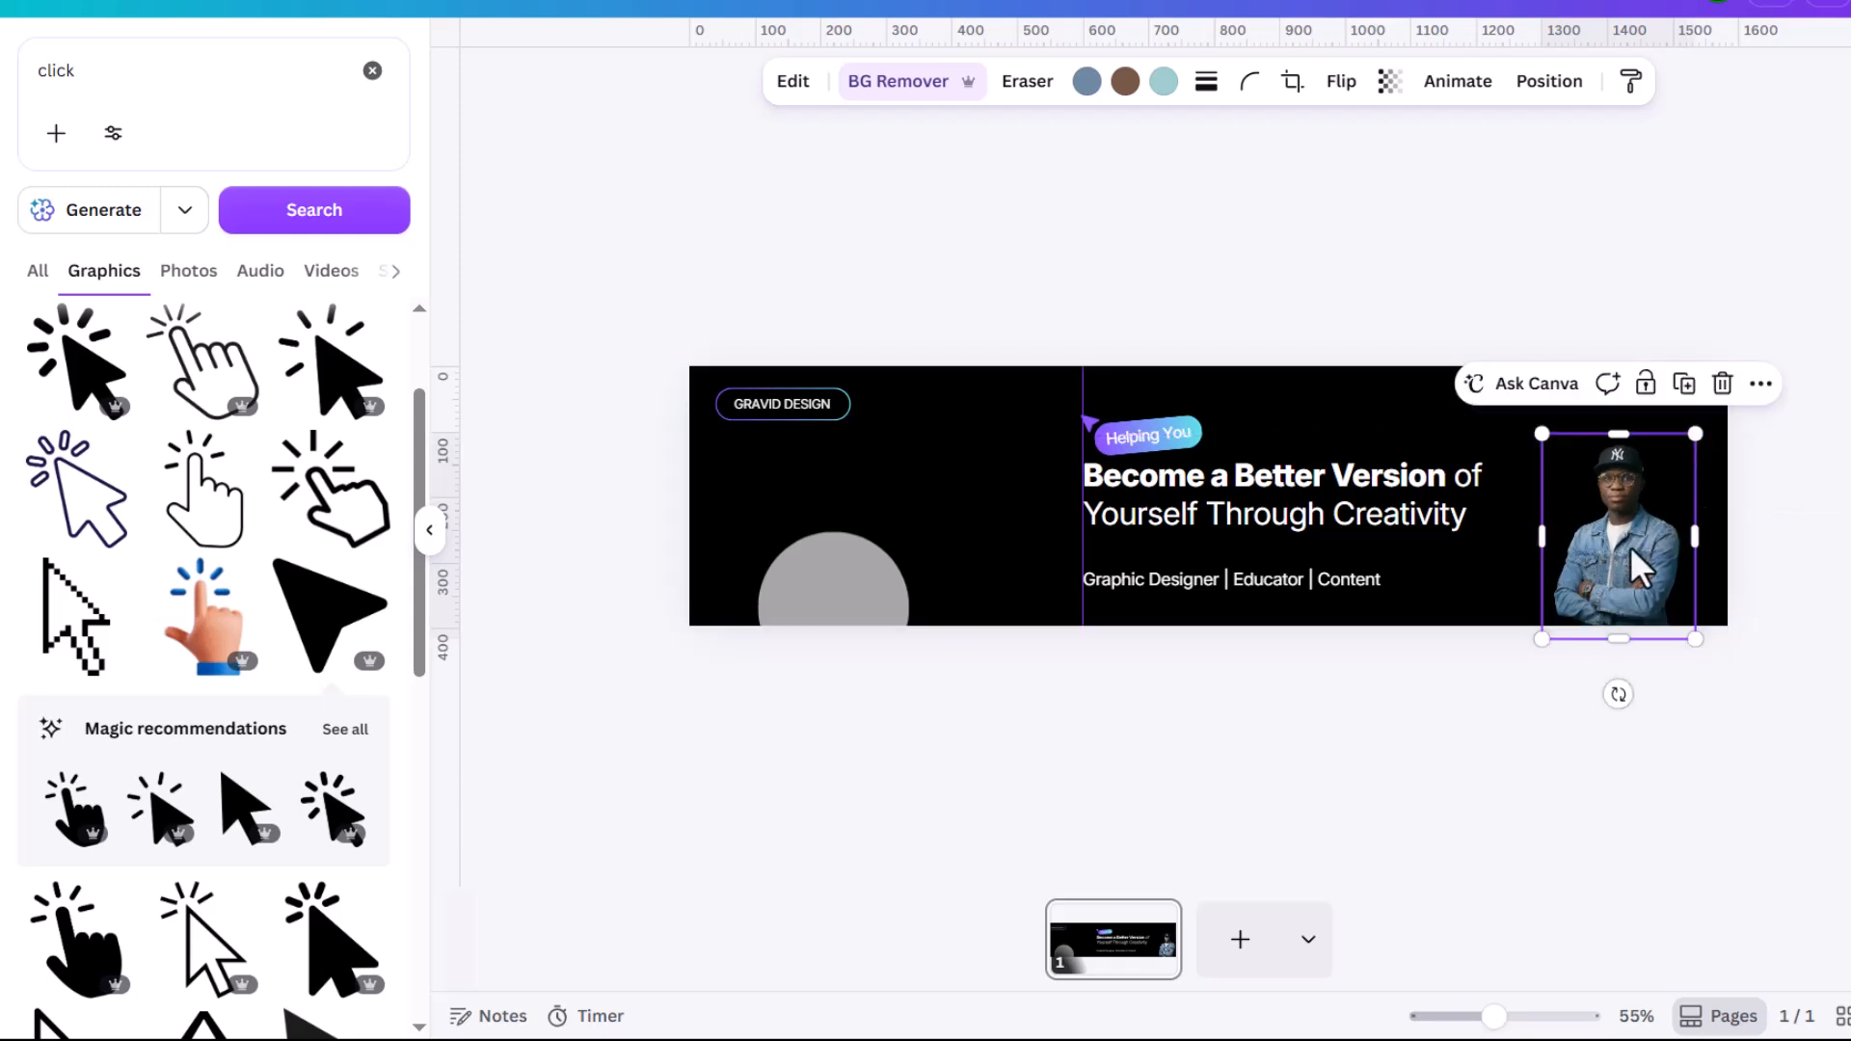
left_click(1798, 496)
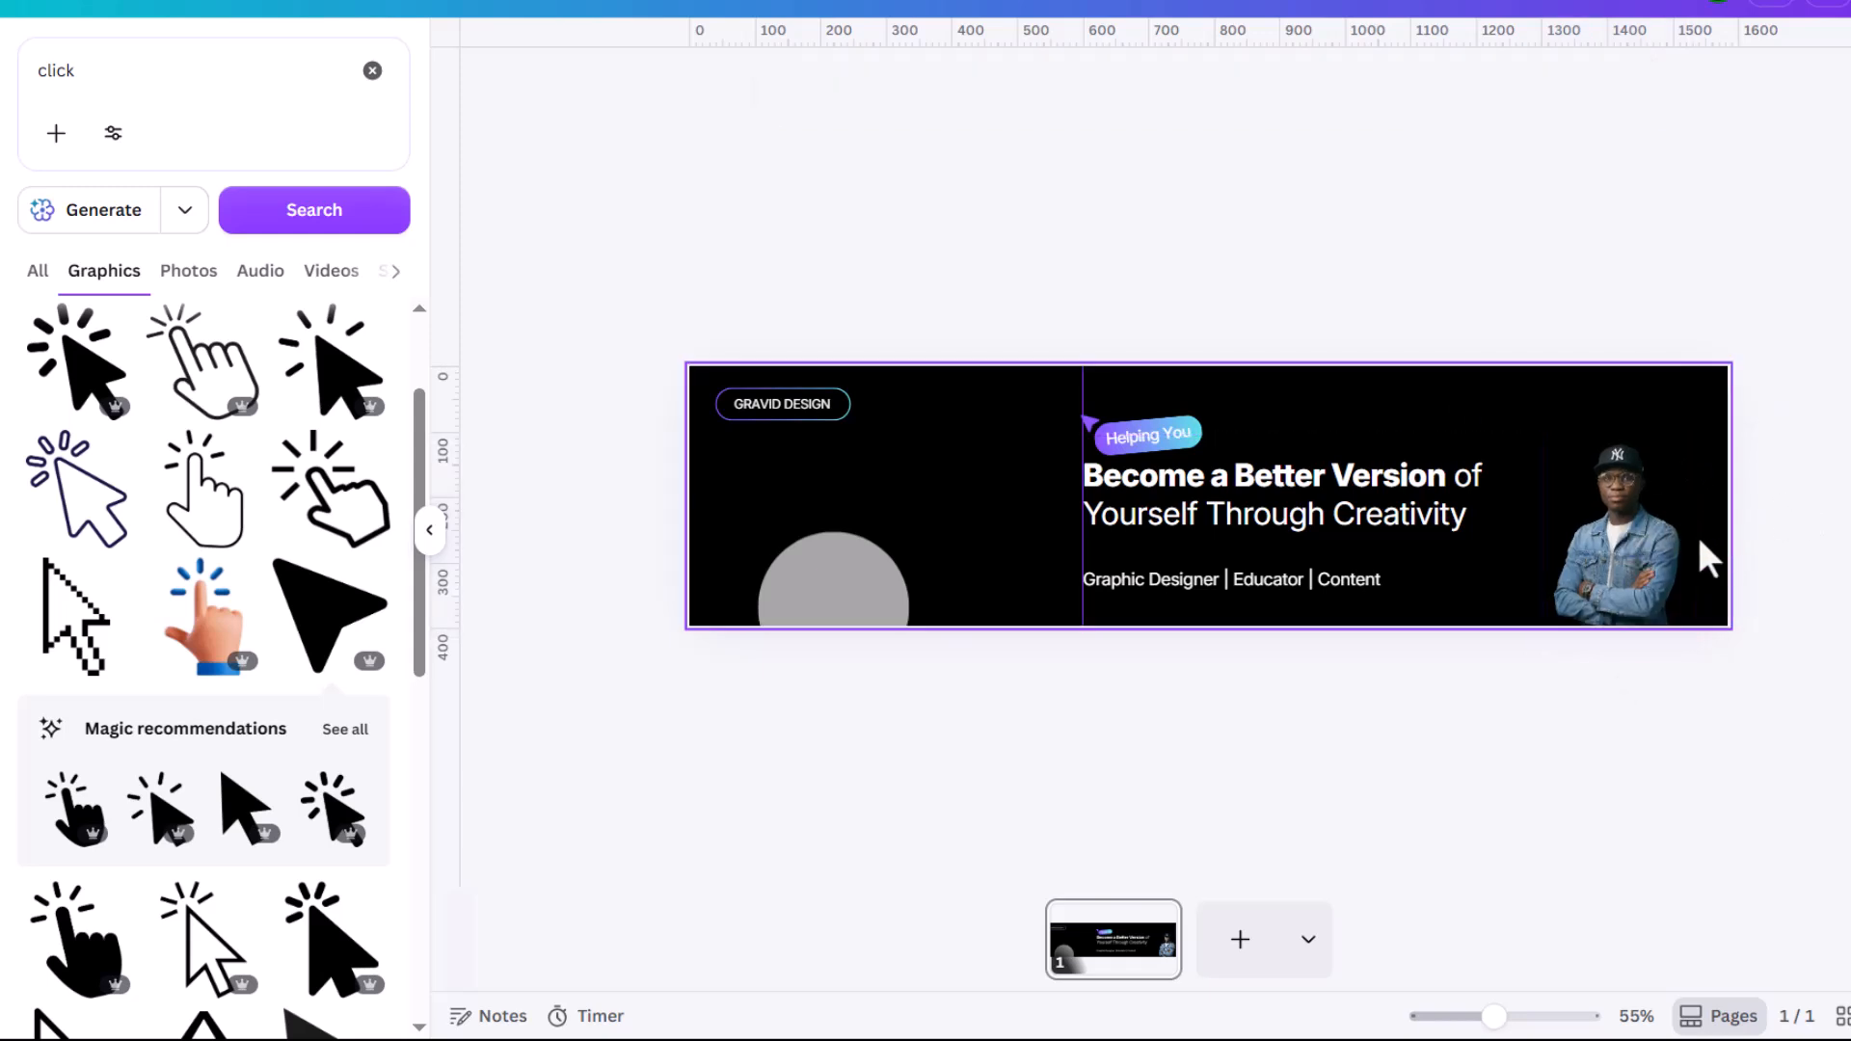
Step: Colour the words "Better Version" in the headline with the design's purple-to-turquoise gradient
scroll(1289, 517, "up", 3)
left_click(1267, 492)
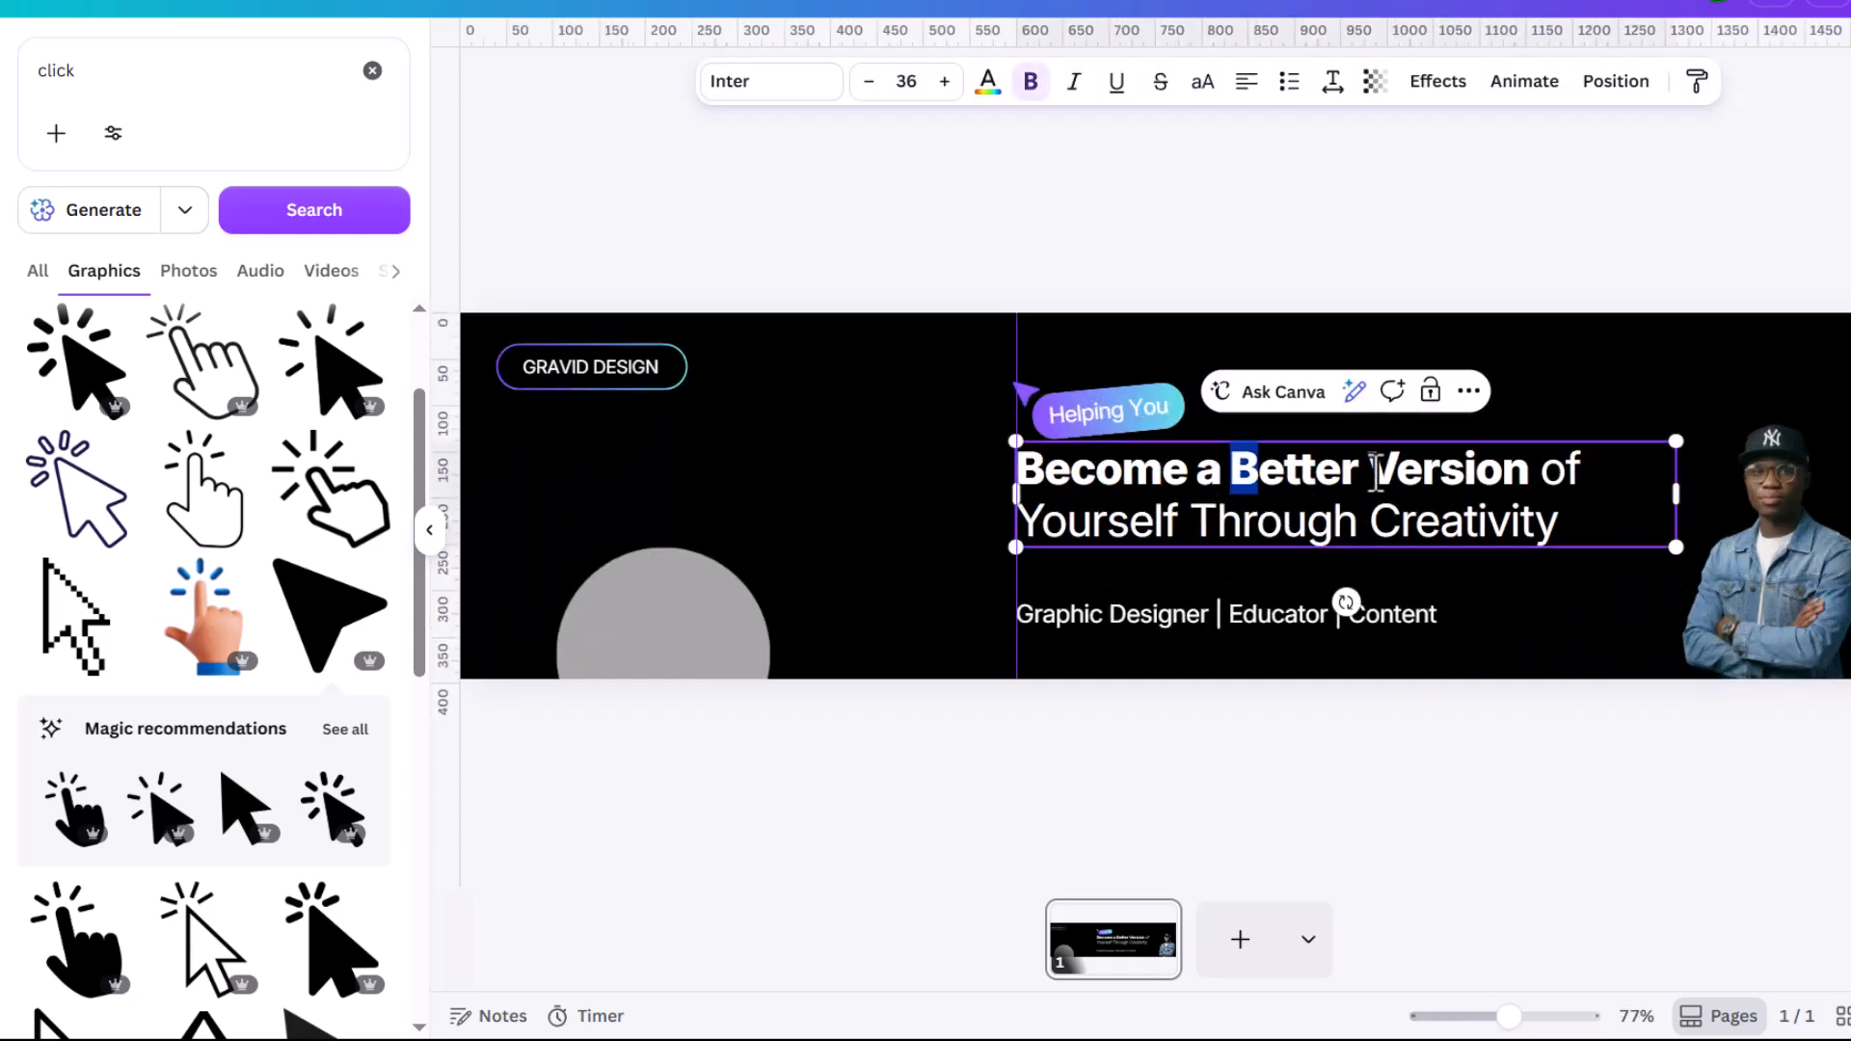
left_click_drag(1297, 473, 1523, 472)
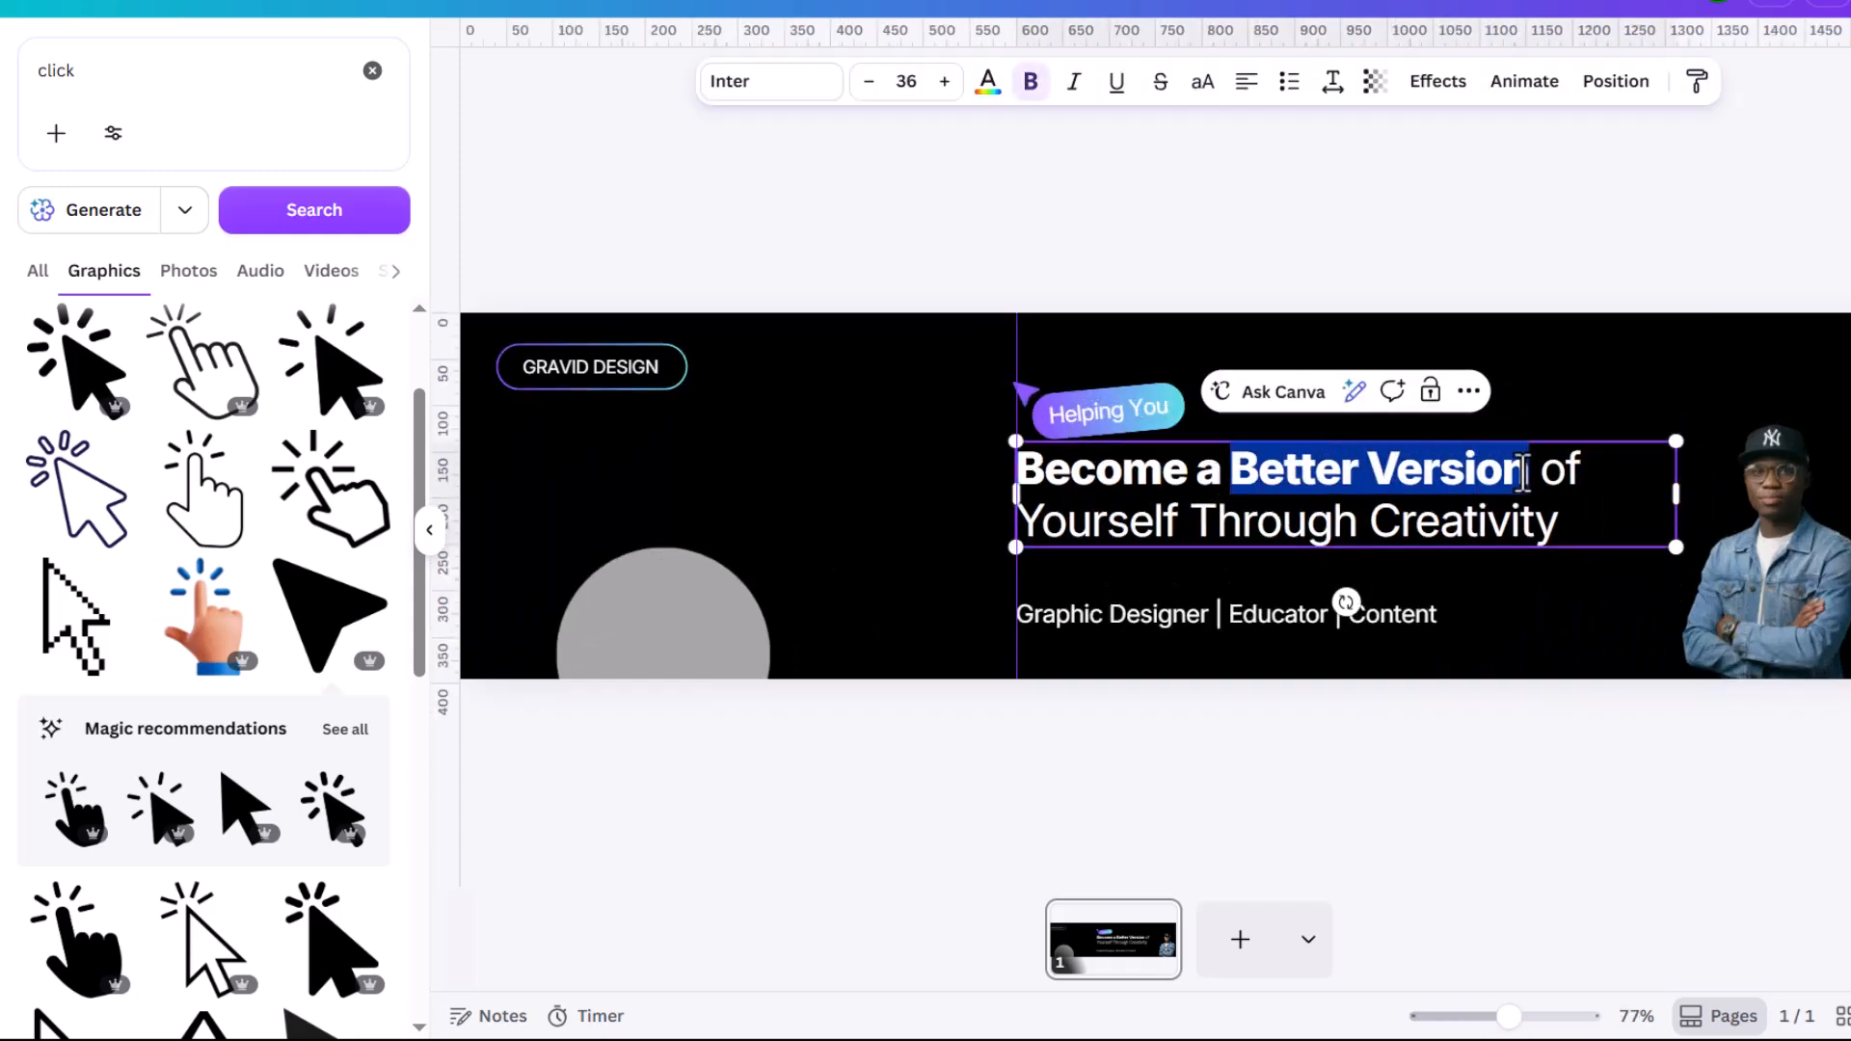
left_click(990, 79)
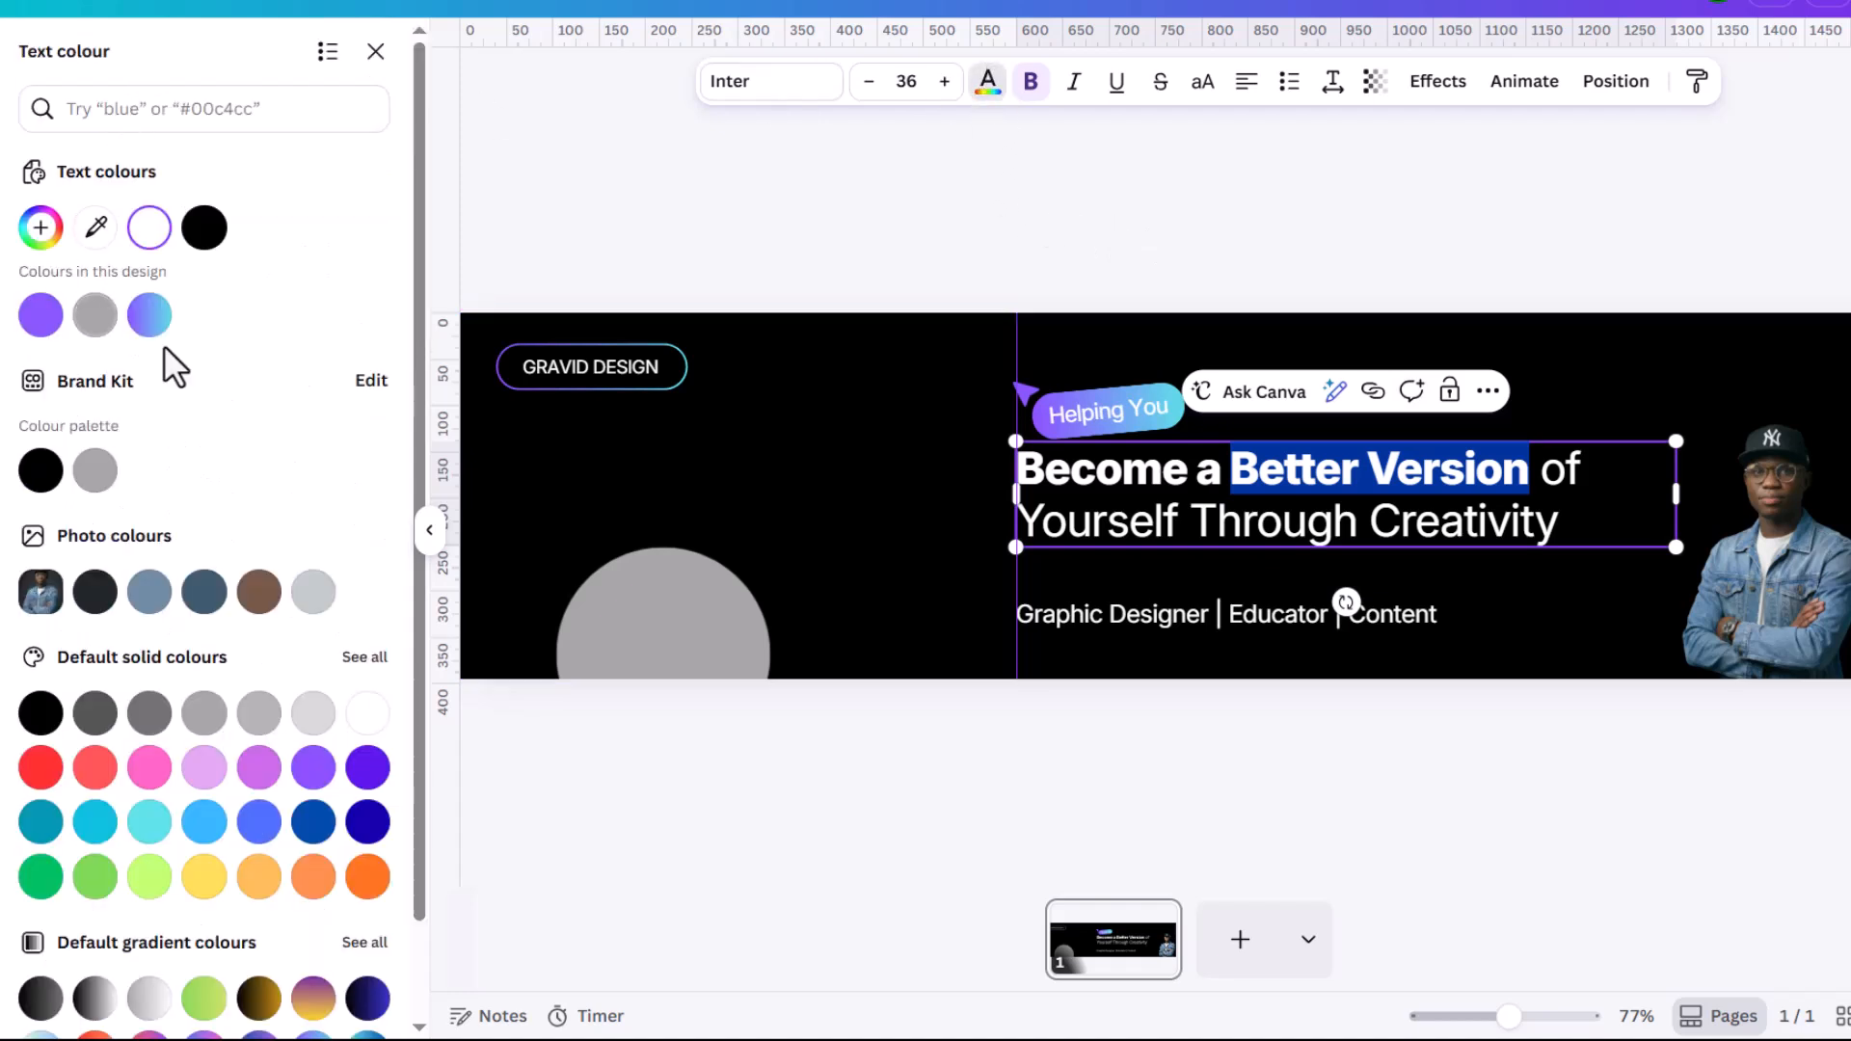
left_click(149, 316)
left_click(1161, 277)
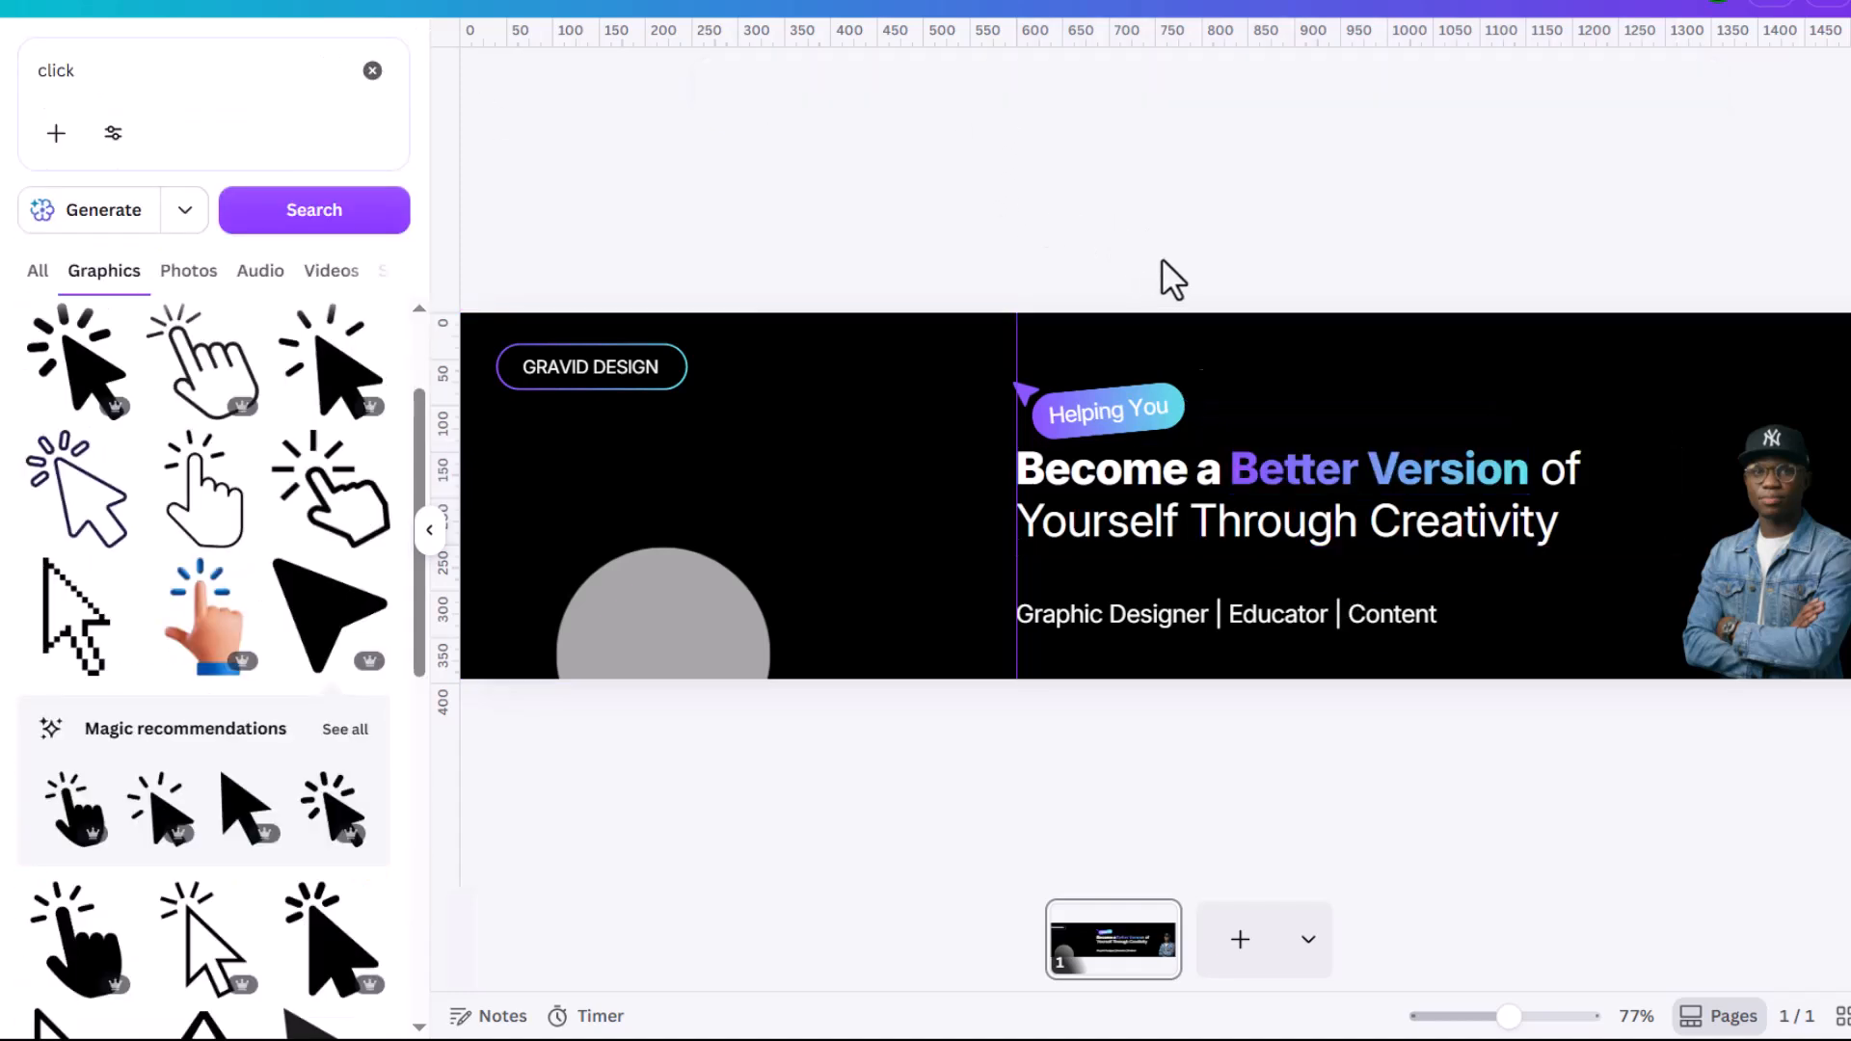
Step: Search the graphics for "LIGHT" and add a soft white glow to the banner
scroll(1183, 281, "down", 3)
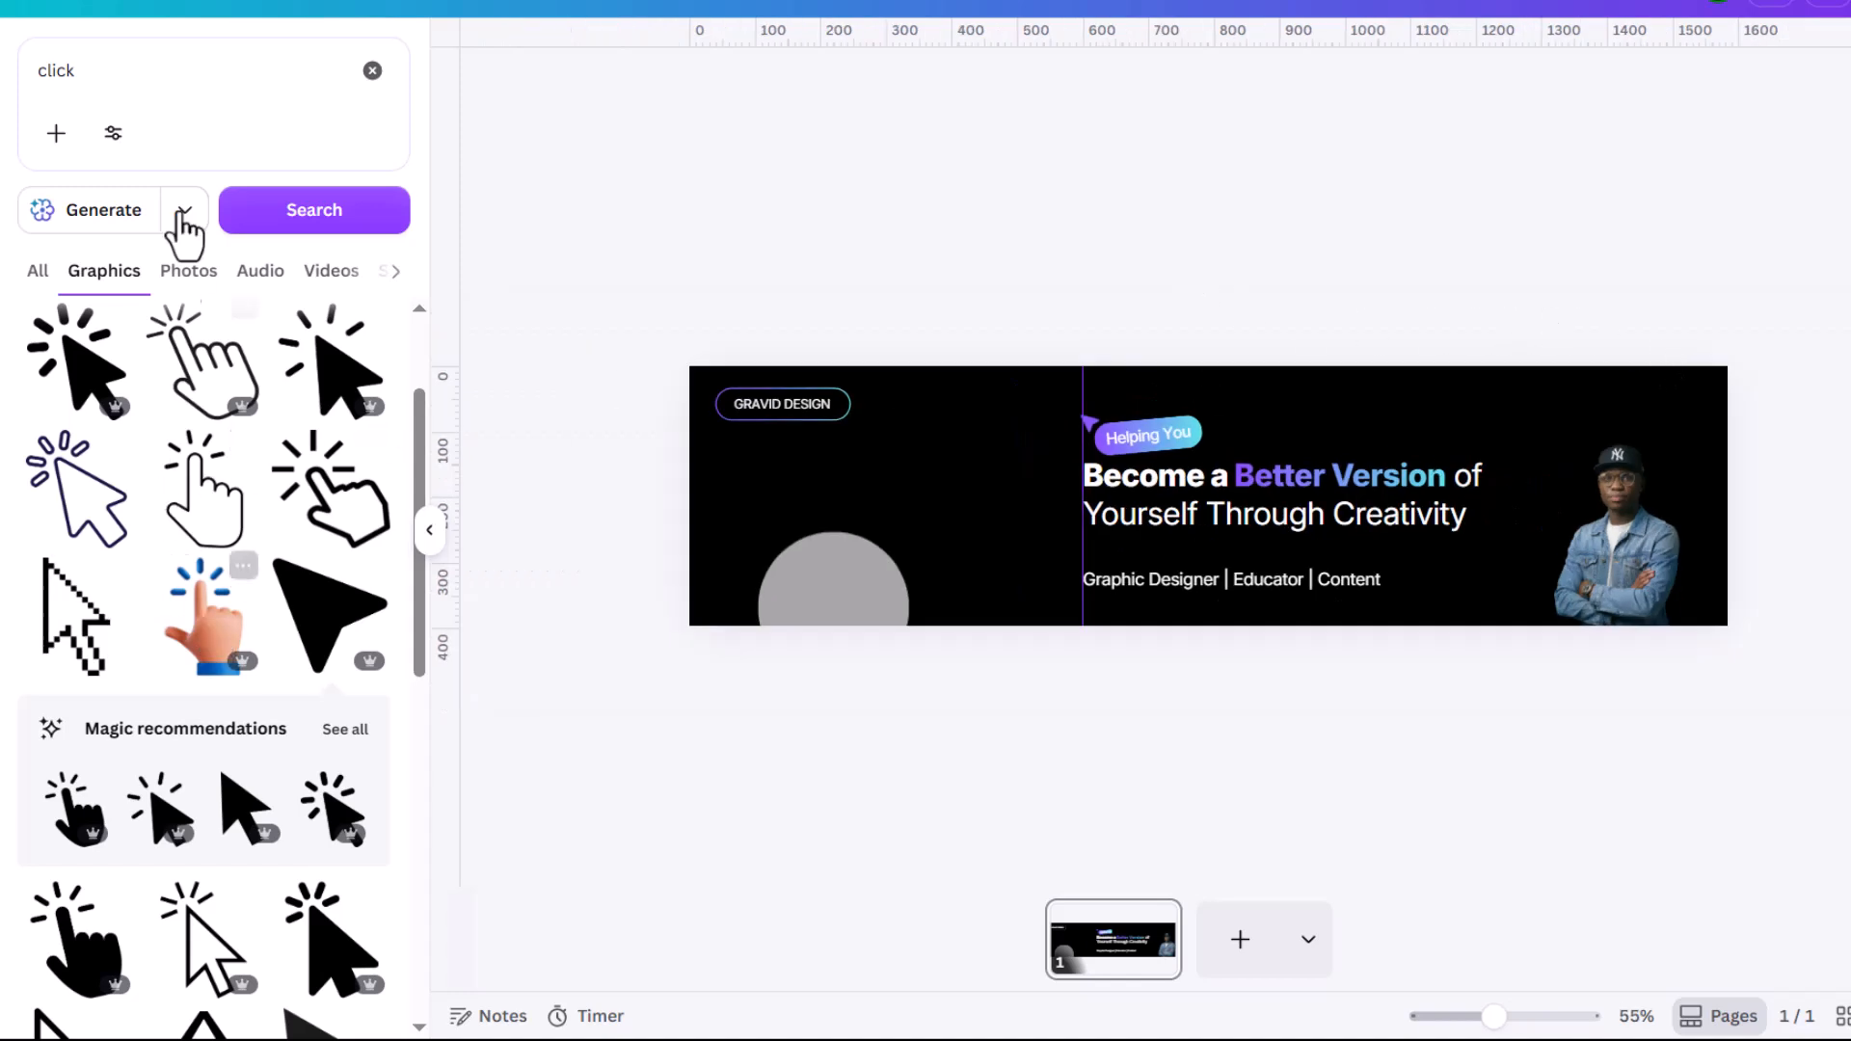
left_click(120, 74)
type("LIGHT")
key("Return")
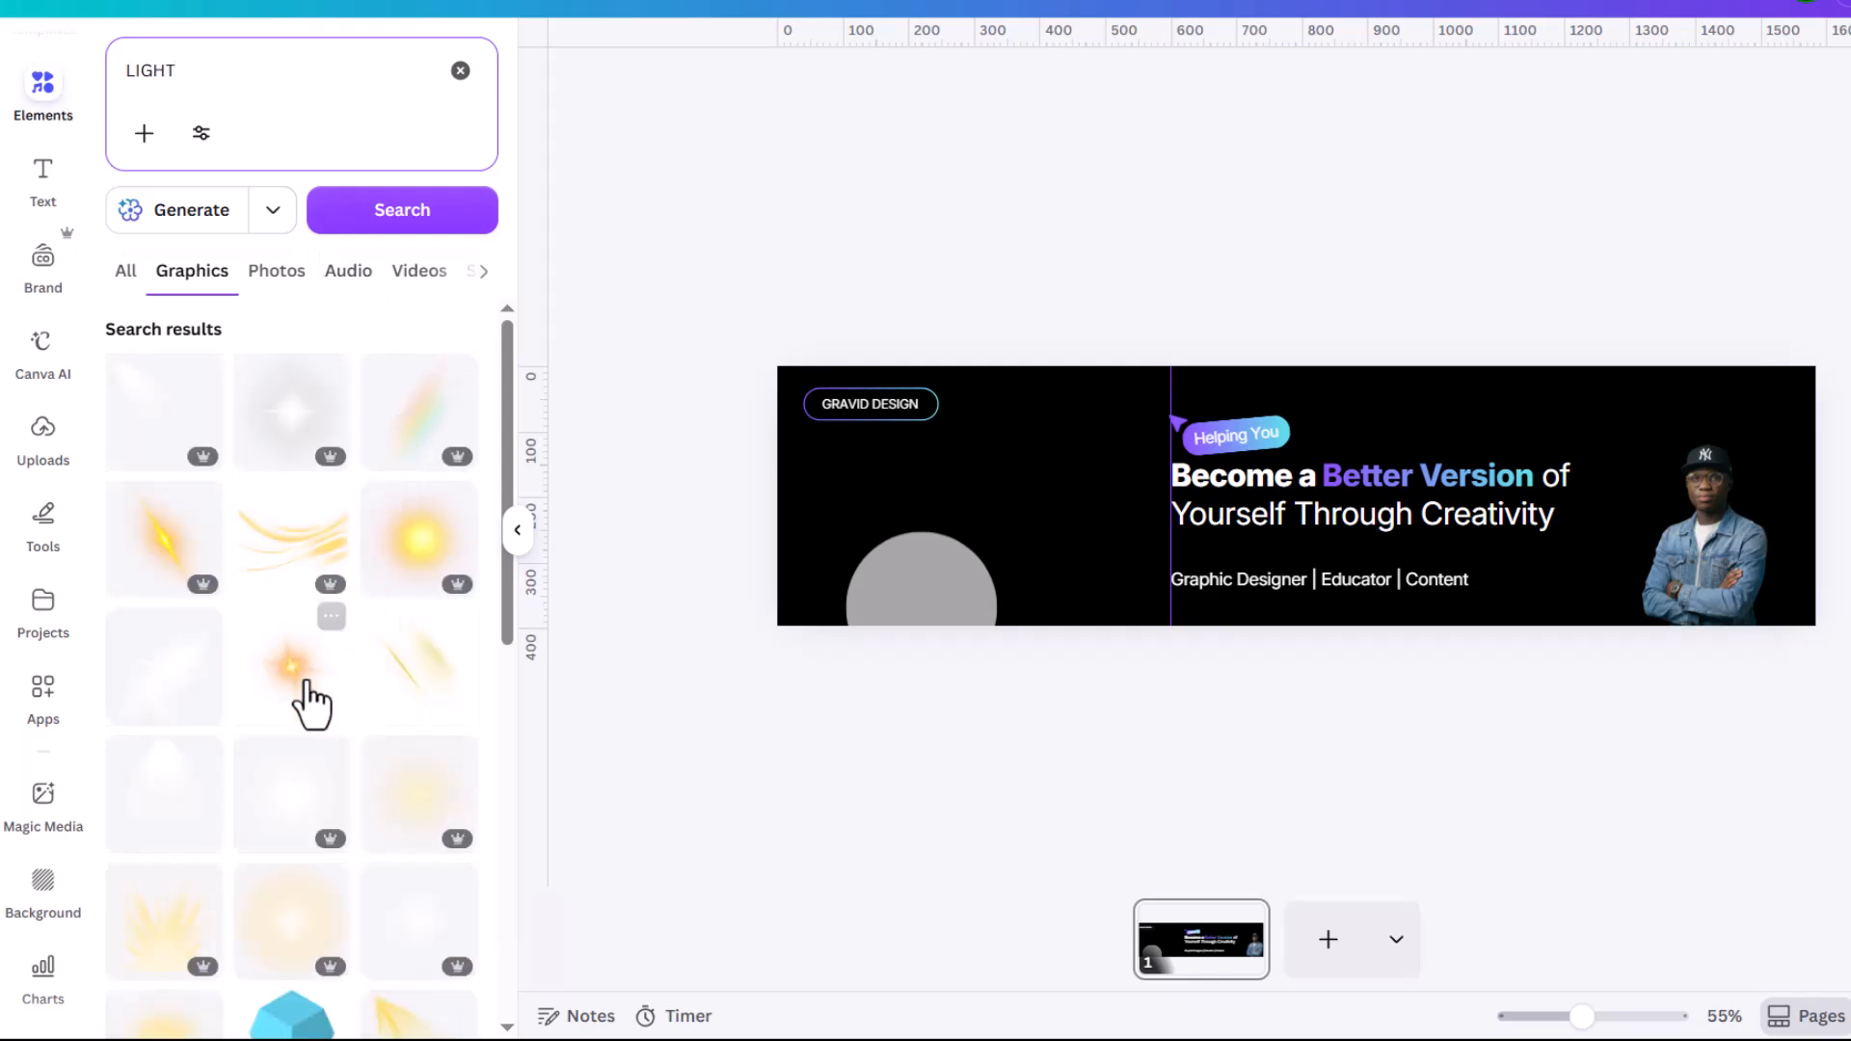
scroll(405, 698, "down", 3)
left_click(265, 636)
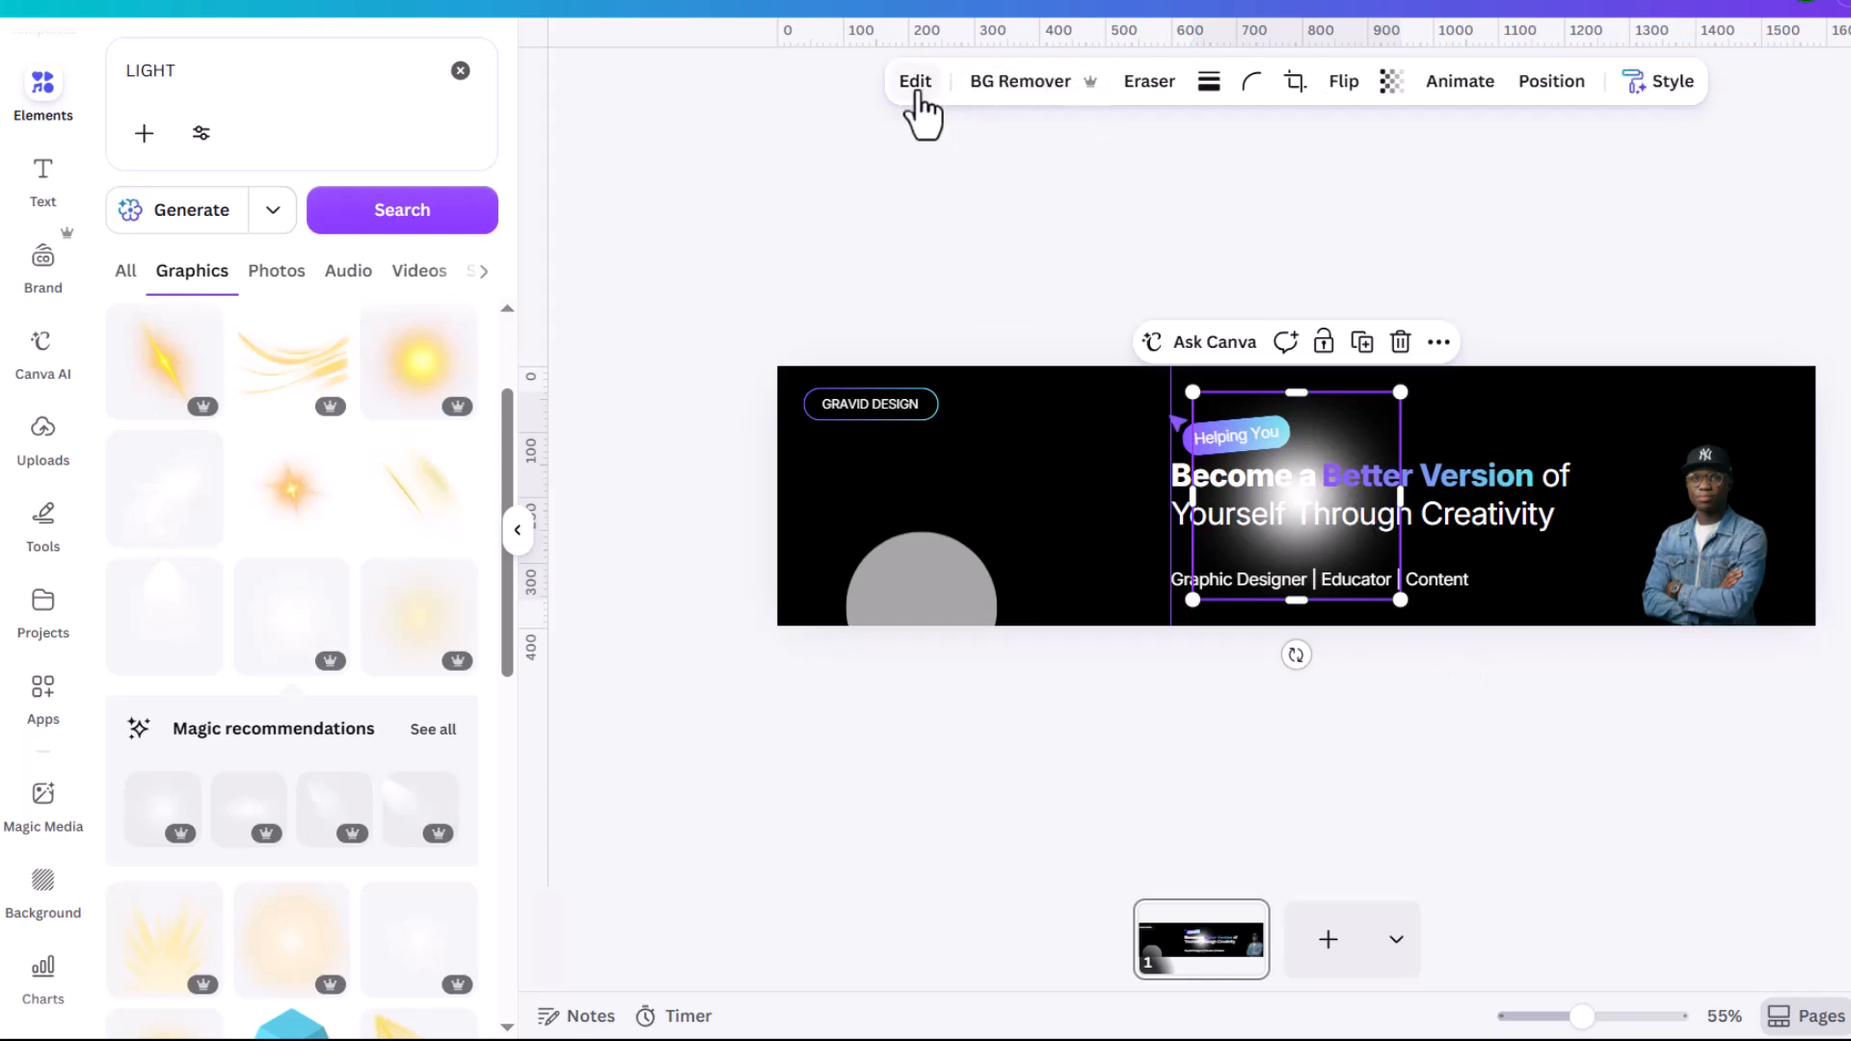
Step: Apply the Custom Duotone filter to the white glow graphic
left_click(913, 84)
scroll(235, 679, "down", 5)
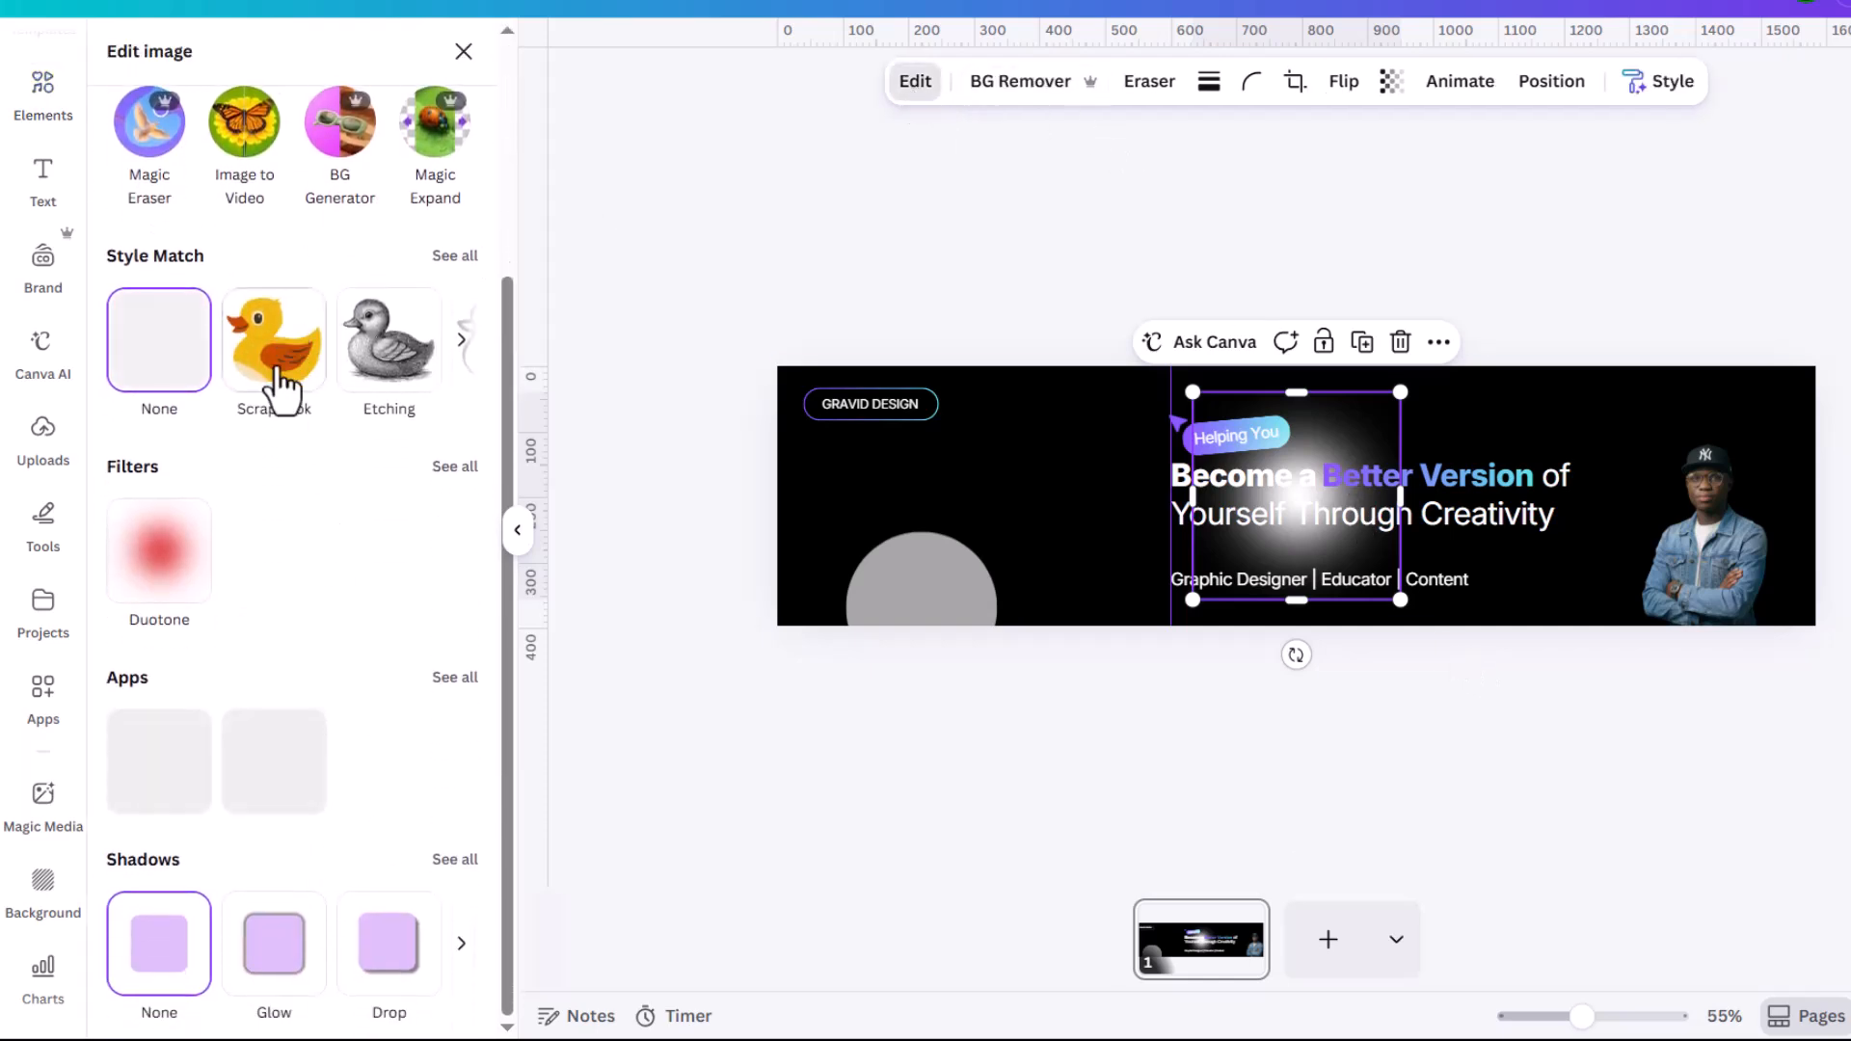
left_click(456, 469)
scroll(385, 675, "down", 5)
scroll(375, 741, "down", 2)
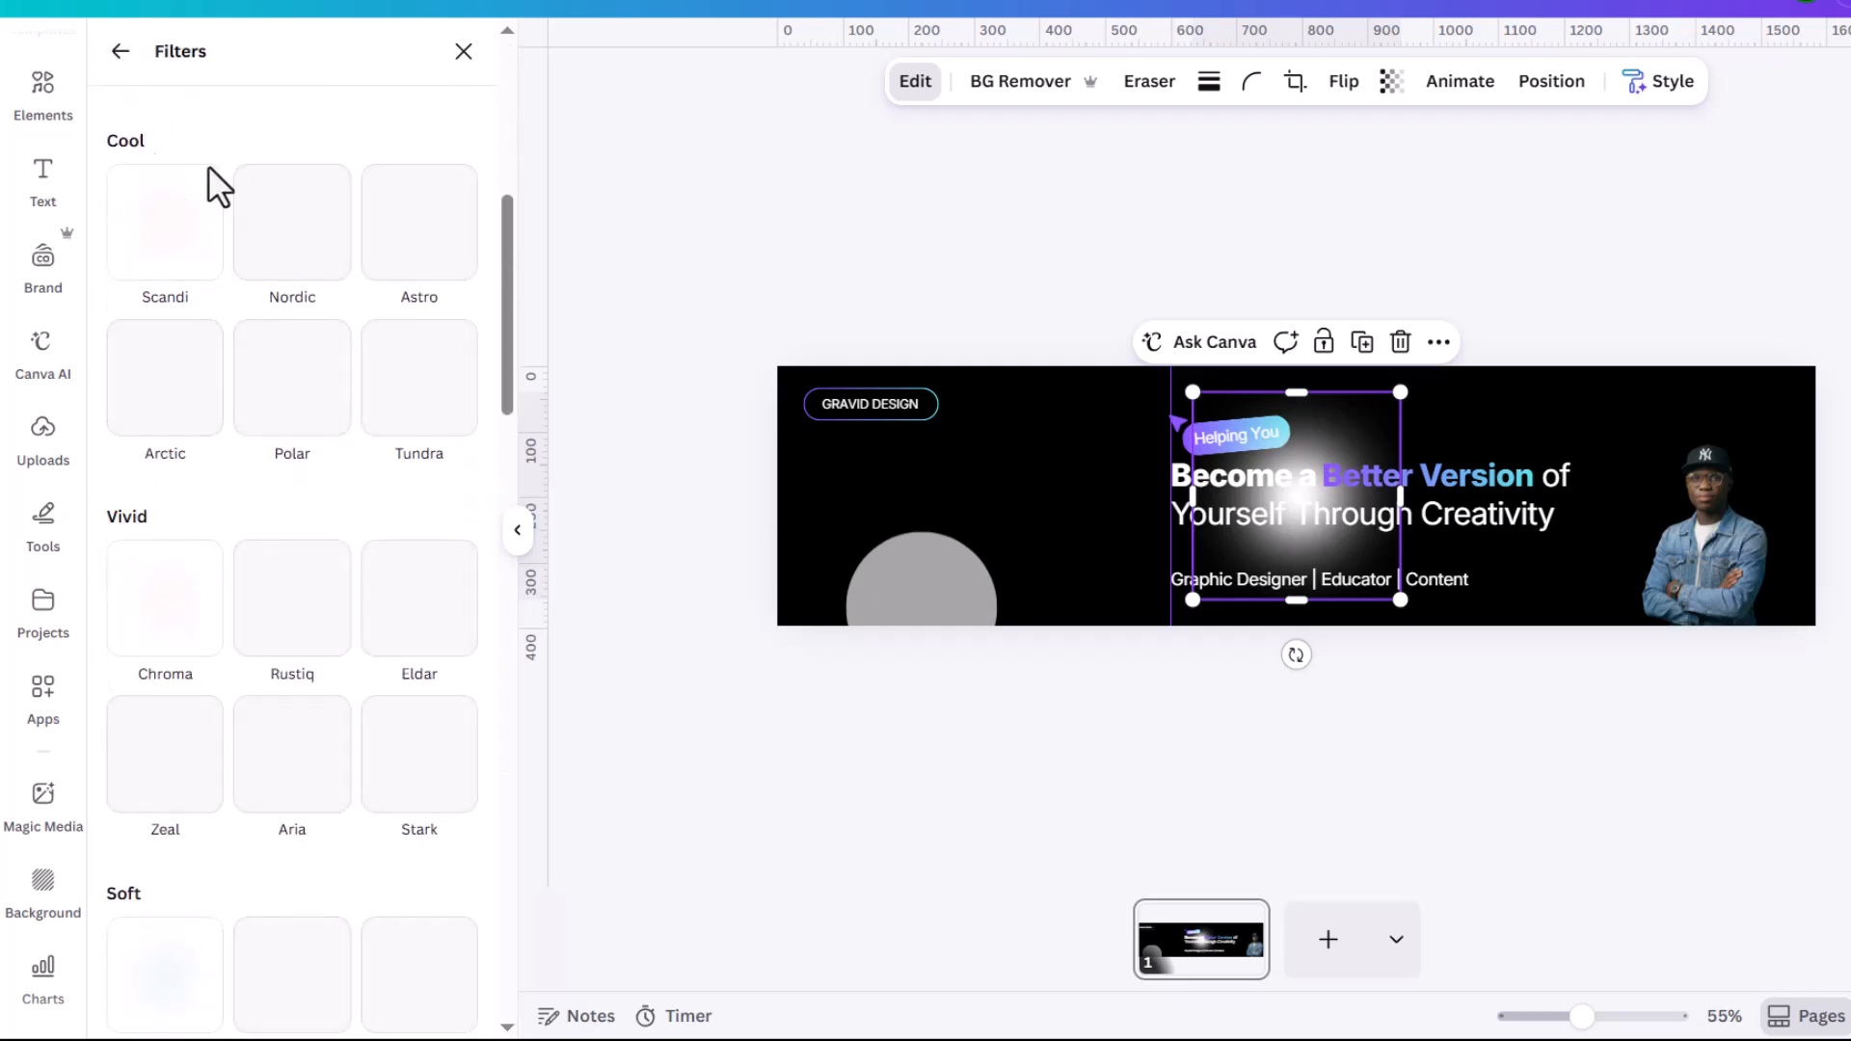
scroll(279, 549, "down", 7)
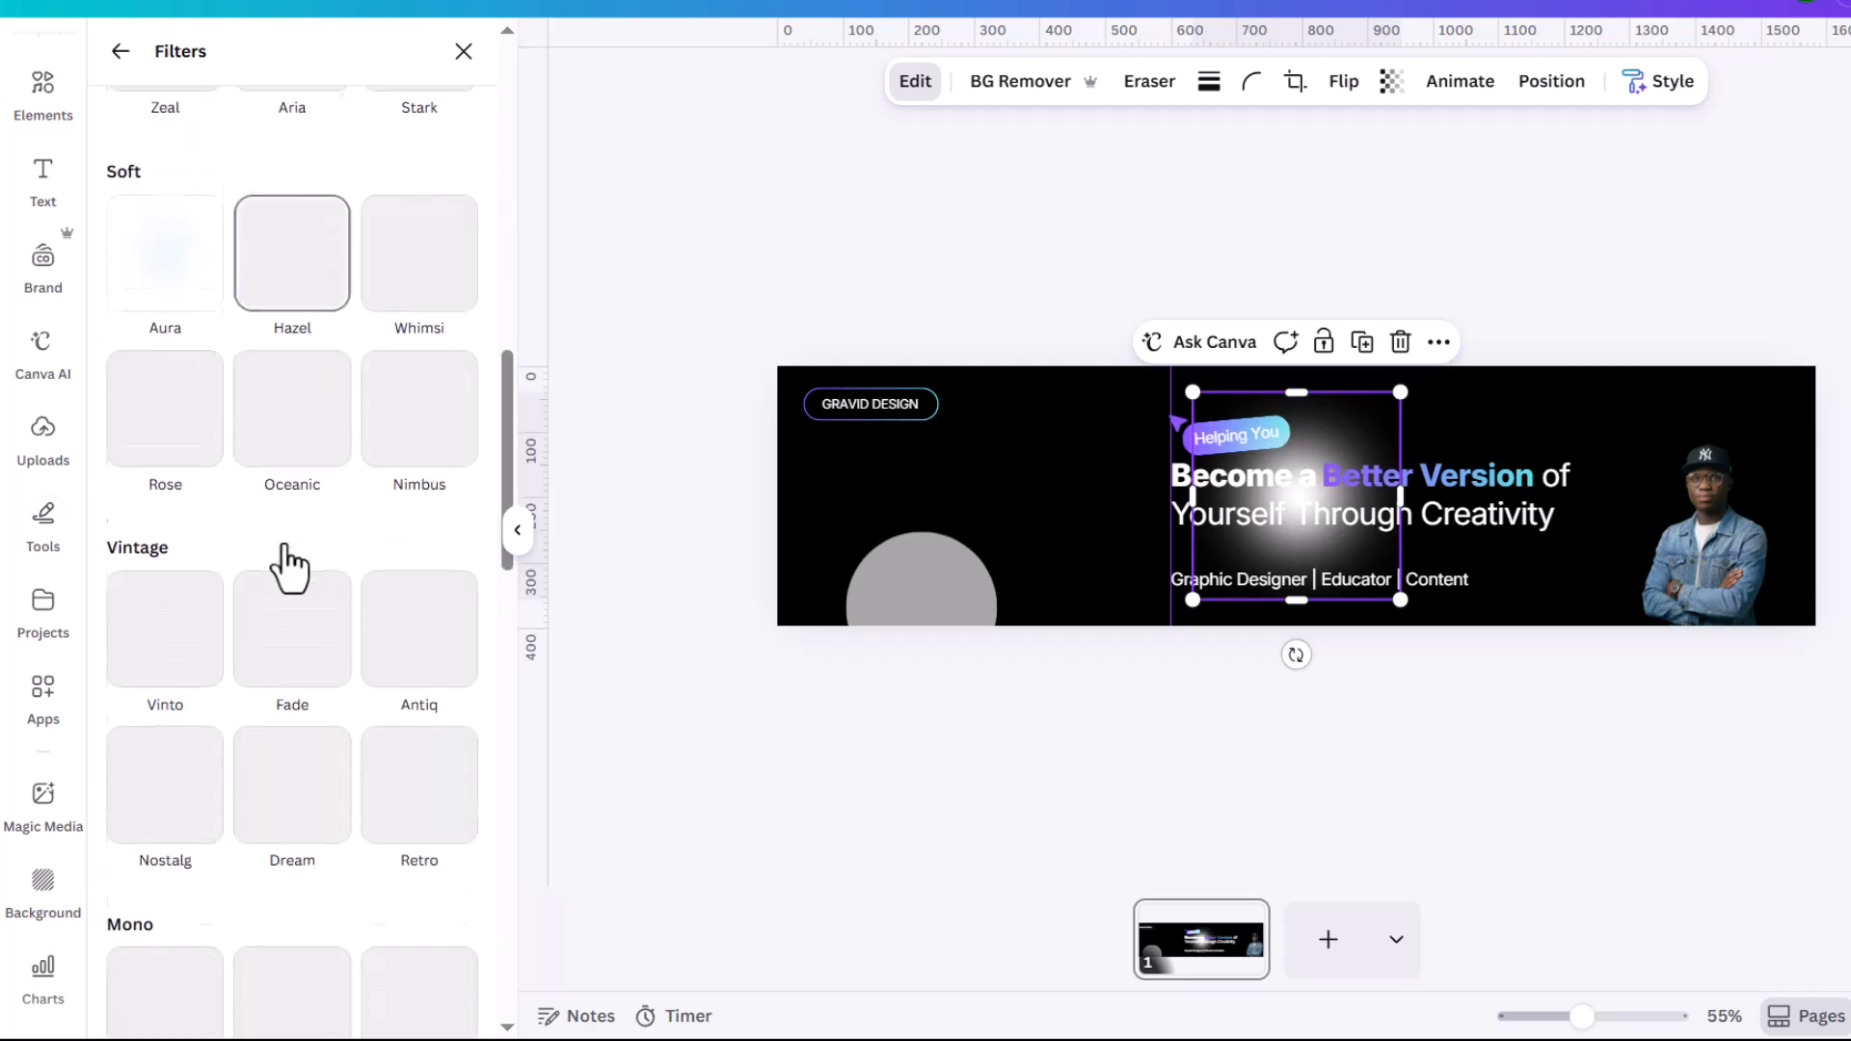
scroll(285, 550, "down", 12)
scroll(284, 569, "down", 4)
left_click(153, 345)
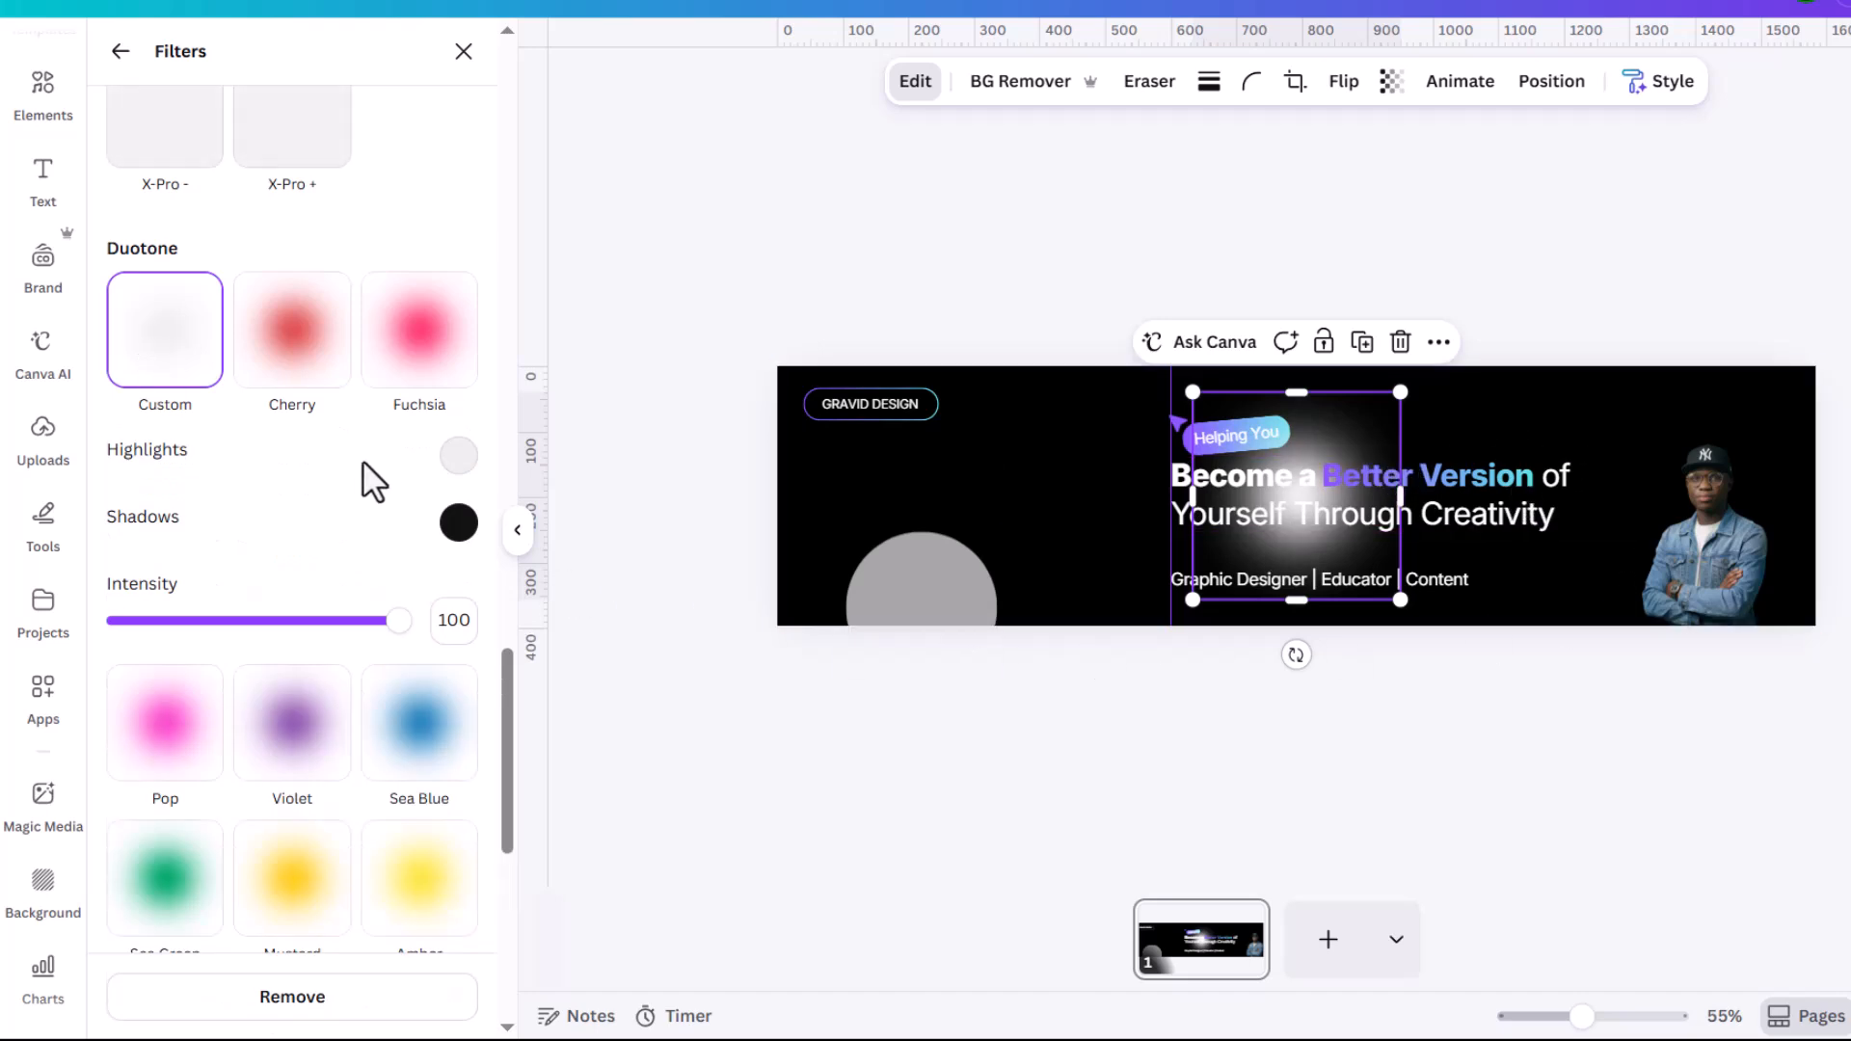
Step: Set the glow's duotone highlights to the purple #885DFD sampled from the headline, and use the same code for its shadows
left_click(458, 455)
left_click(783, 712)
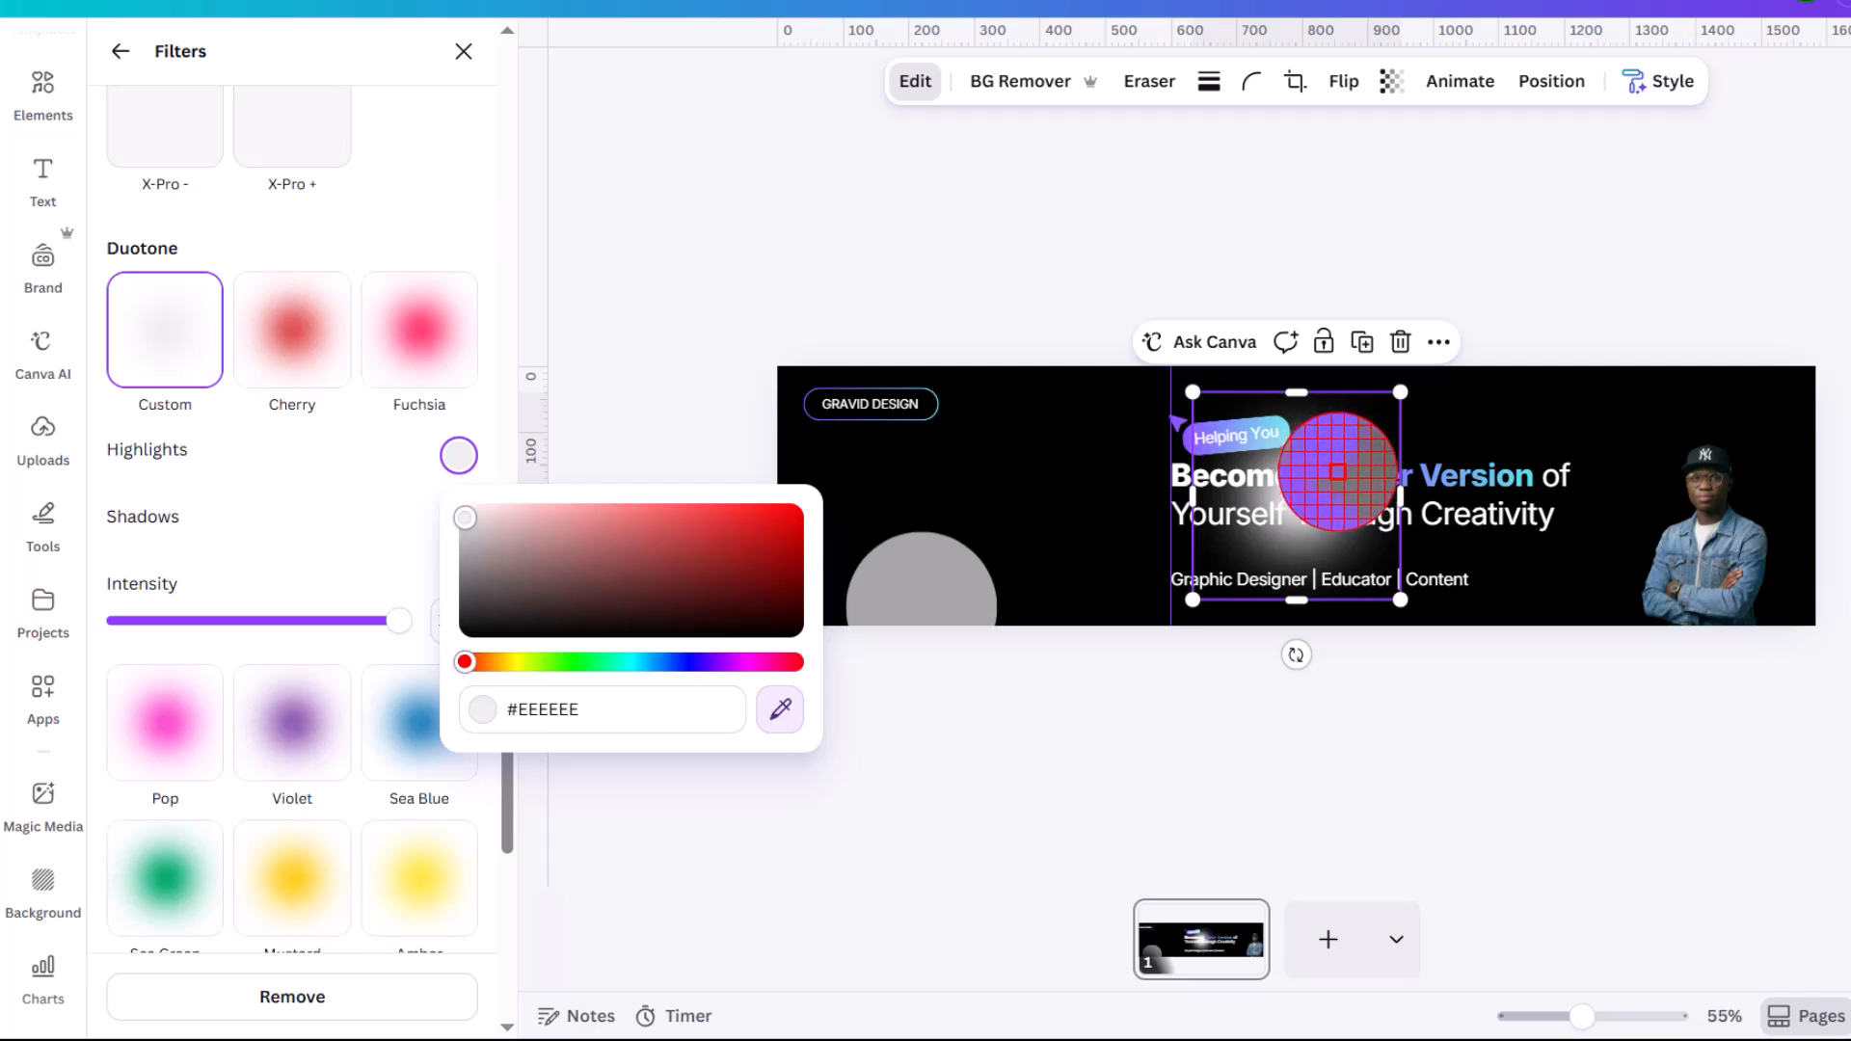
left_click(1337, 468)
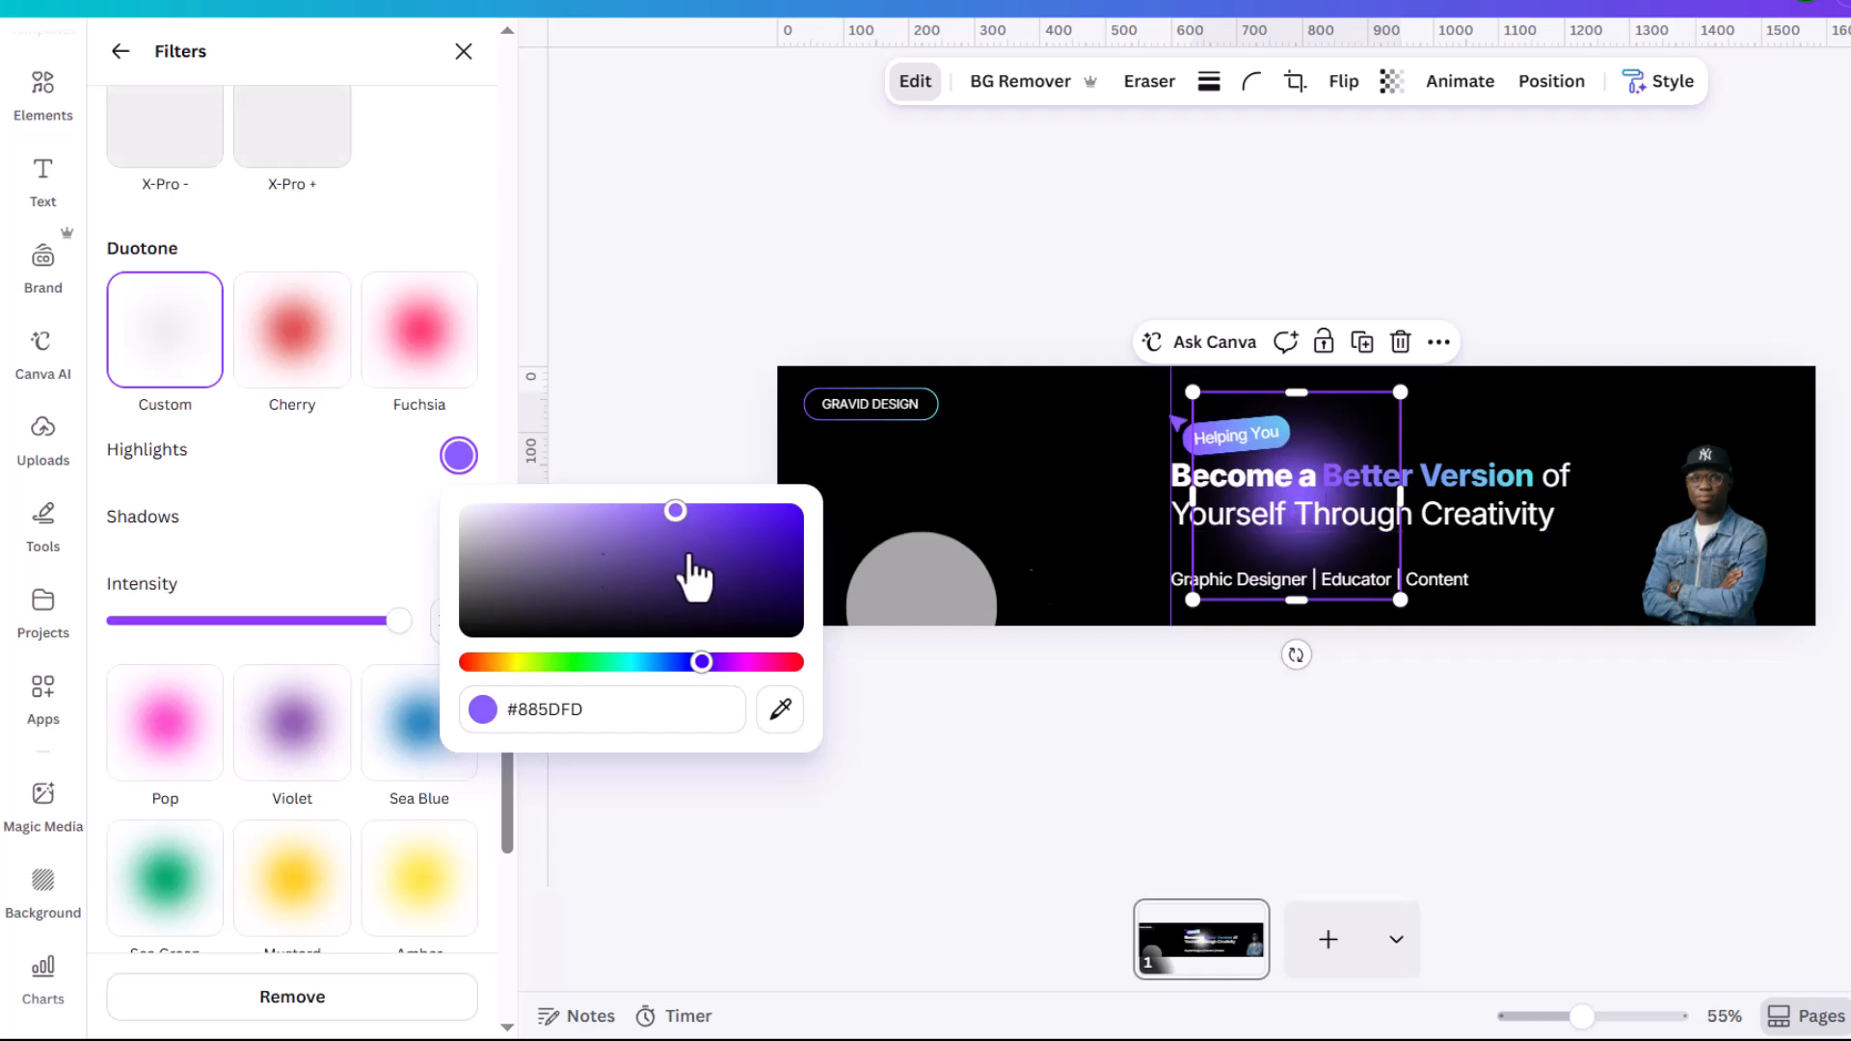
left_click(654, 712)
key("ctrl+c")
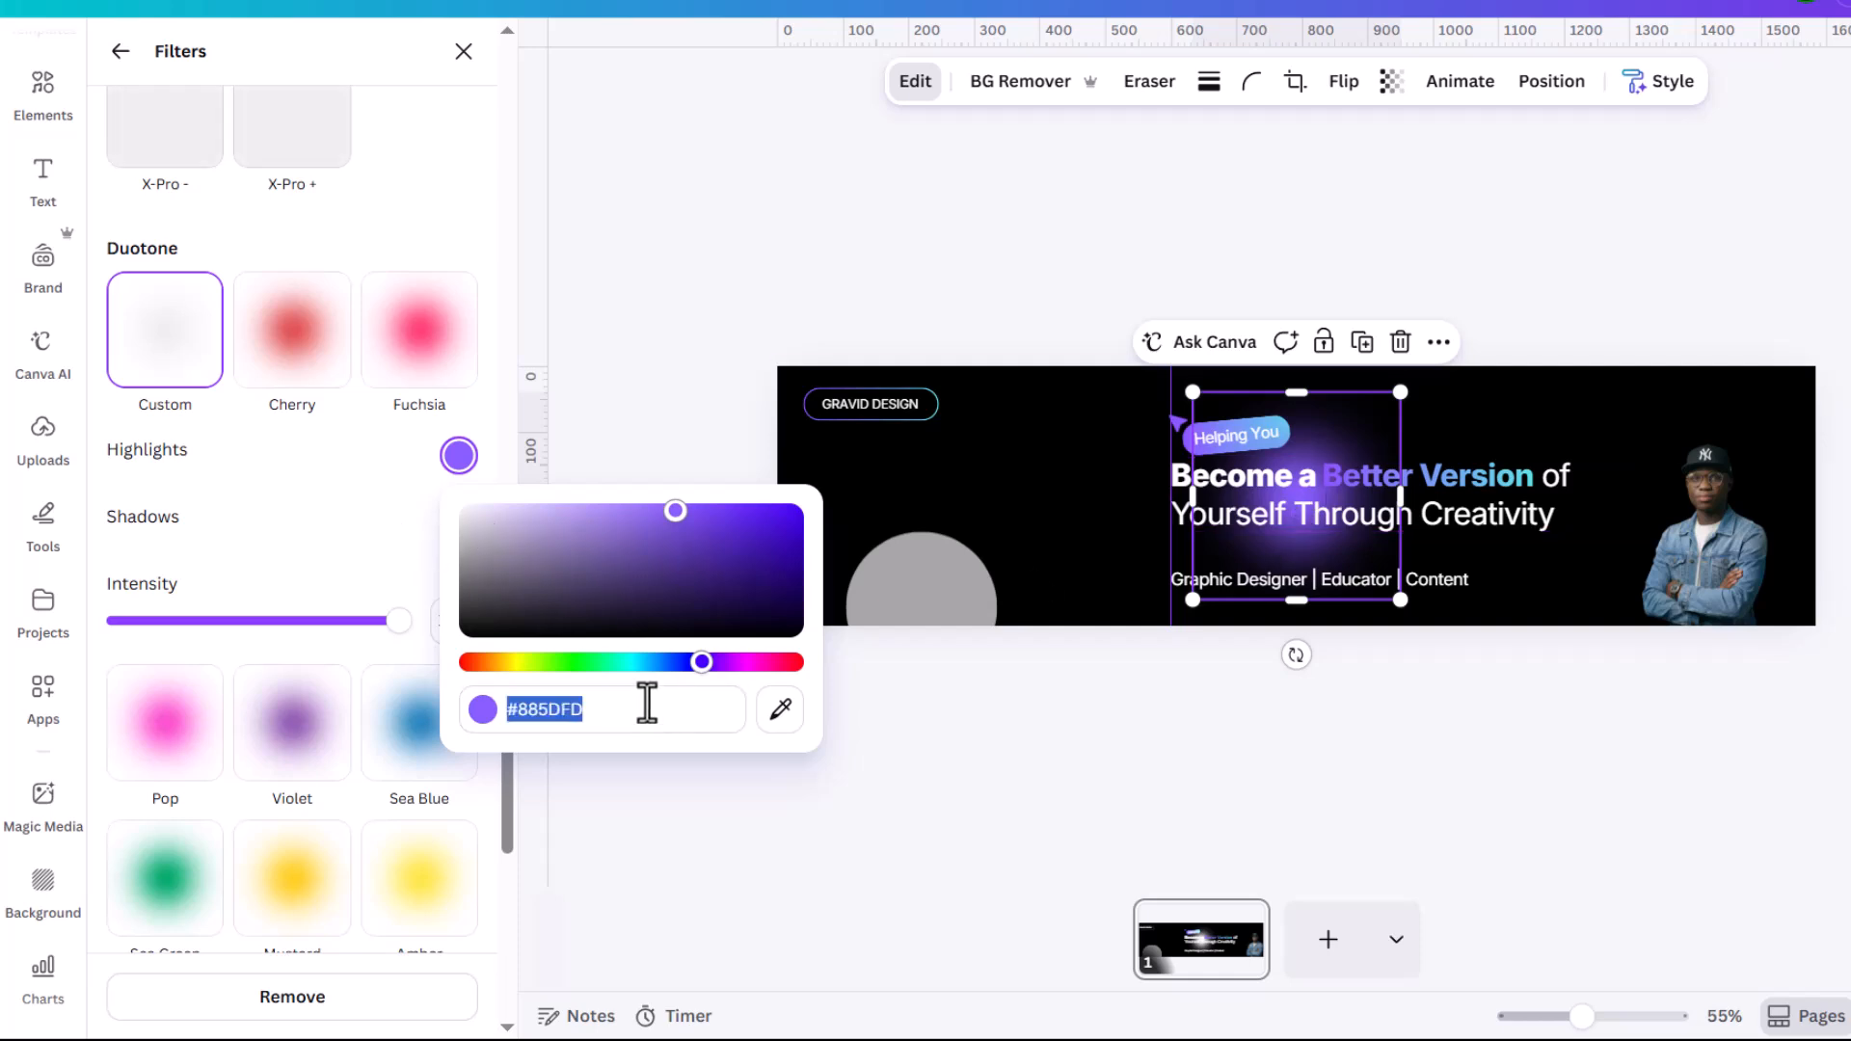
left_click(459, 522)
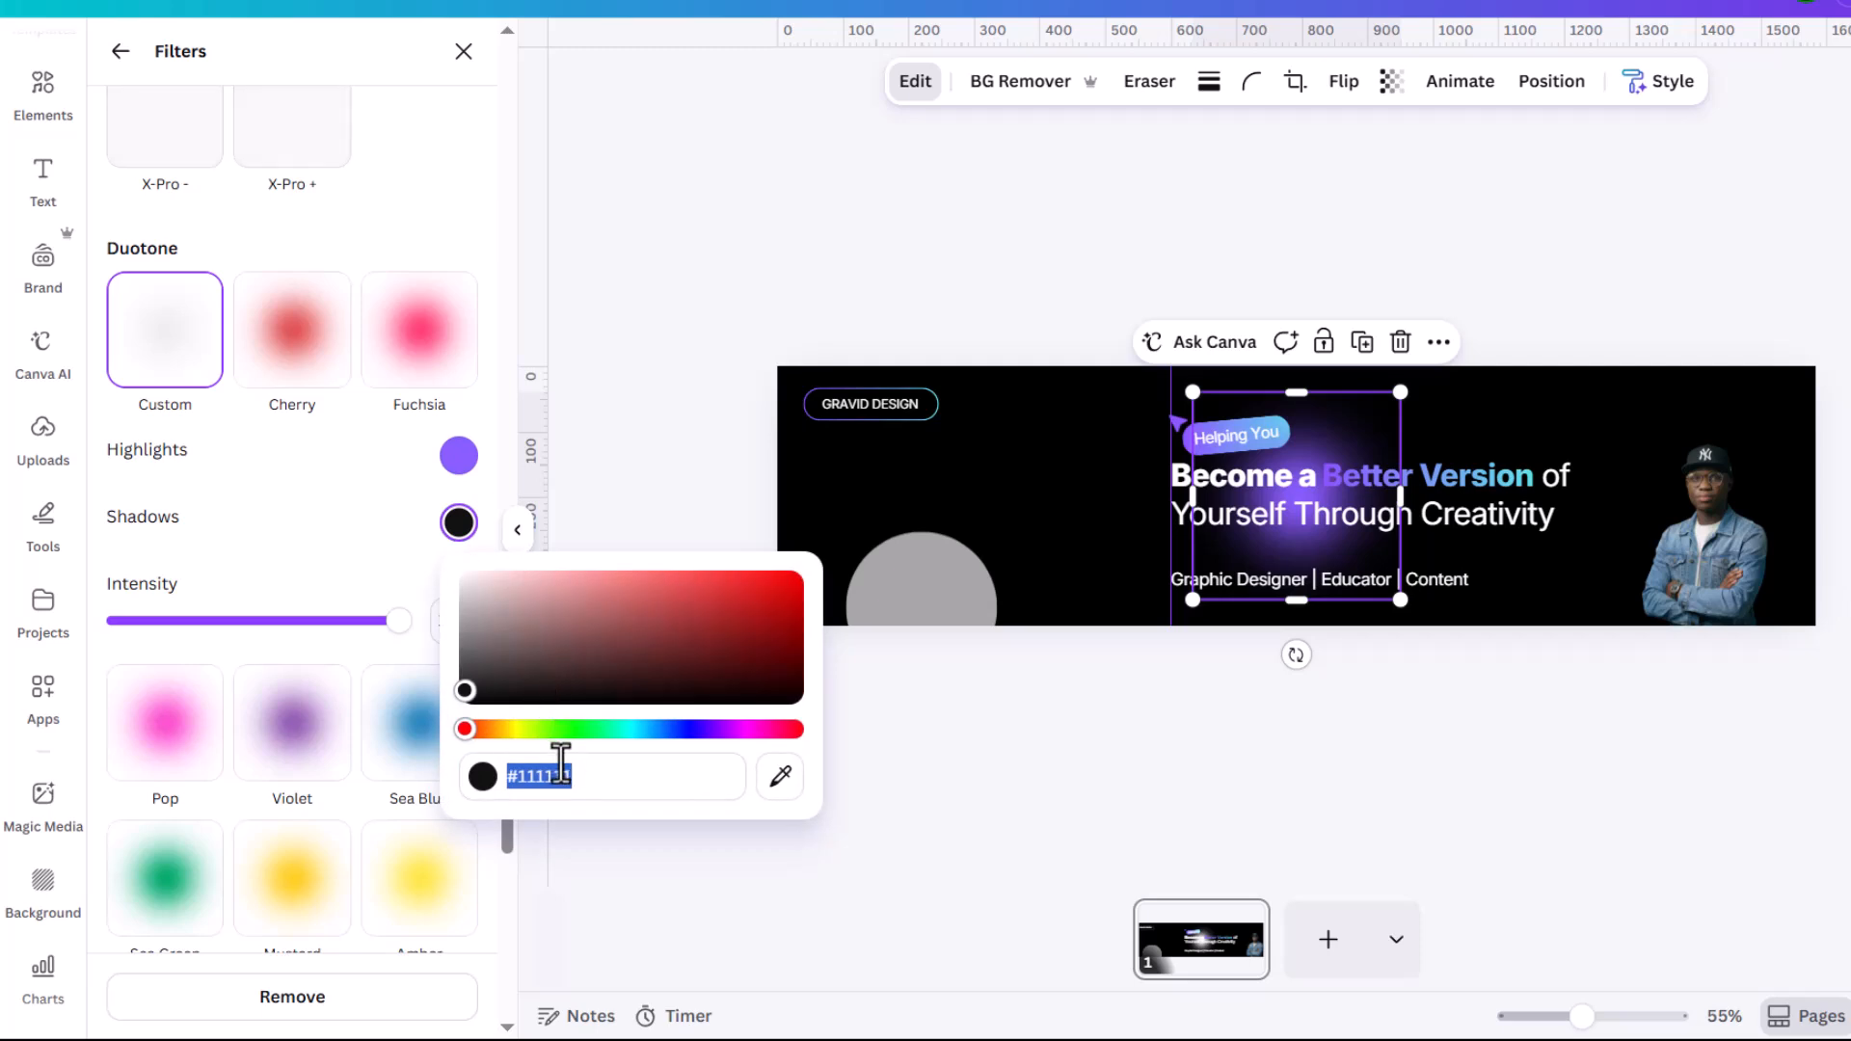
key("ctrl+v")
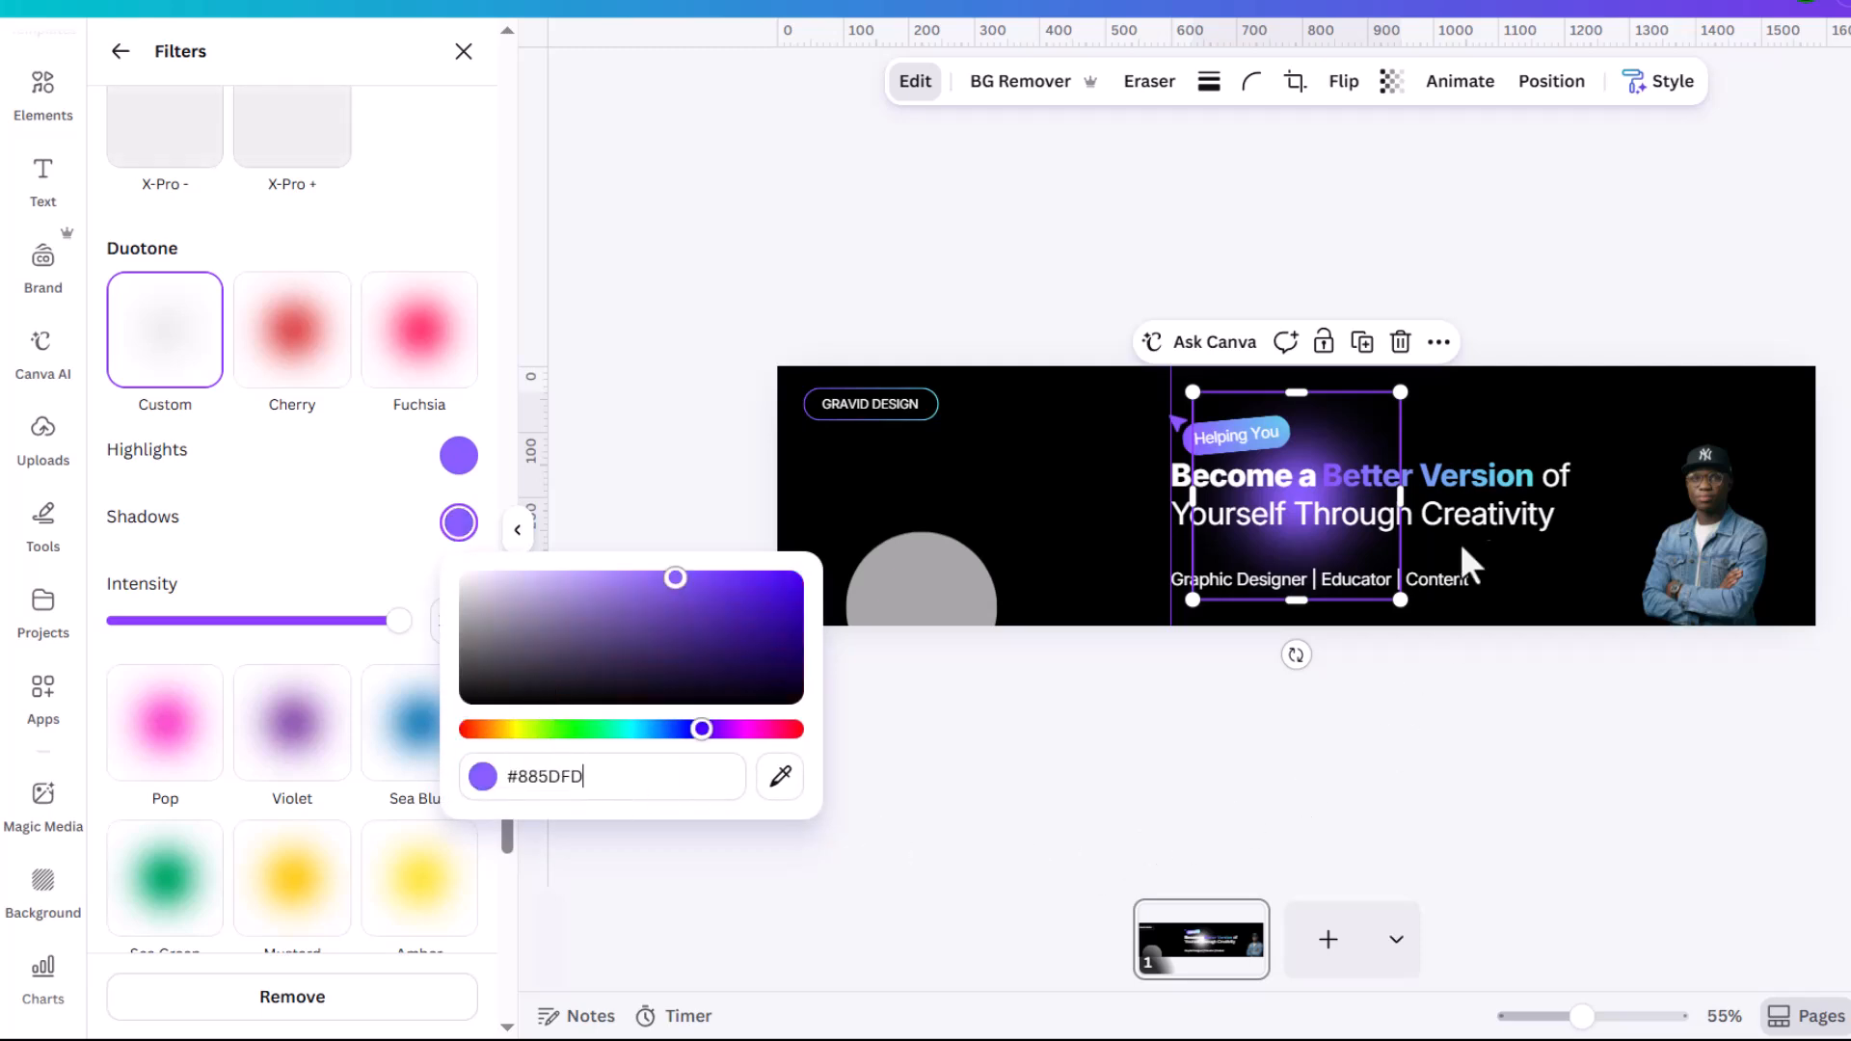
Step: Enlarge the purple glow to about 664 px and centre it over the portrait at the banner's right end
left_click_drag(1400, 394, 1559, 322)
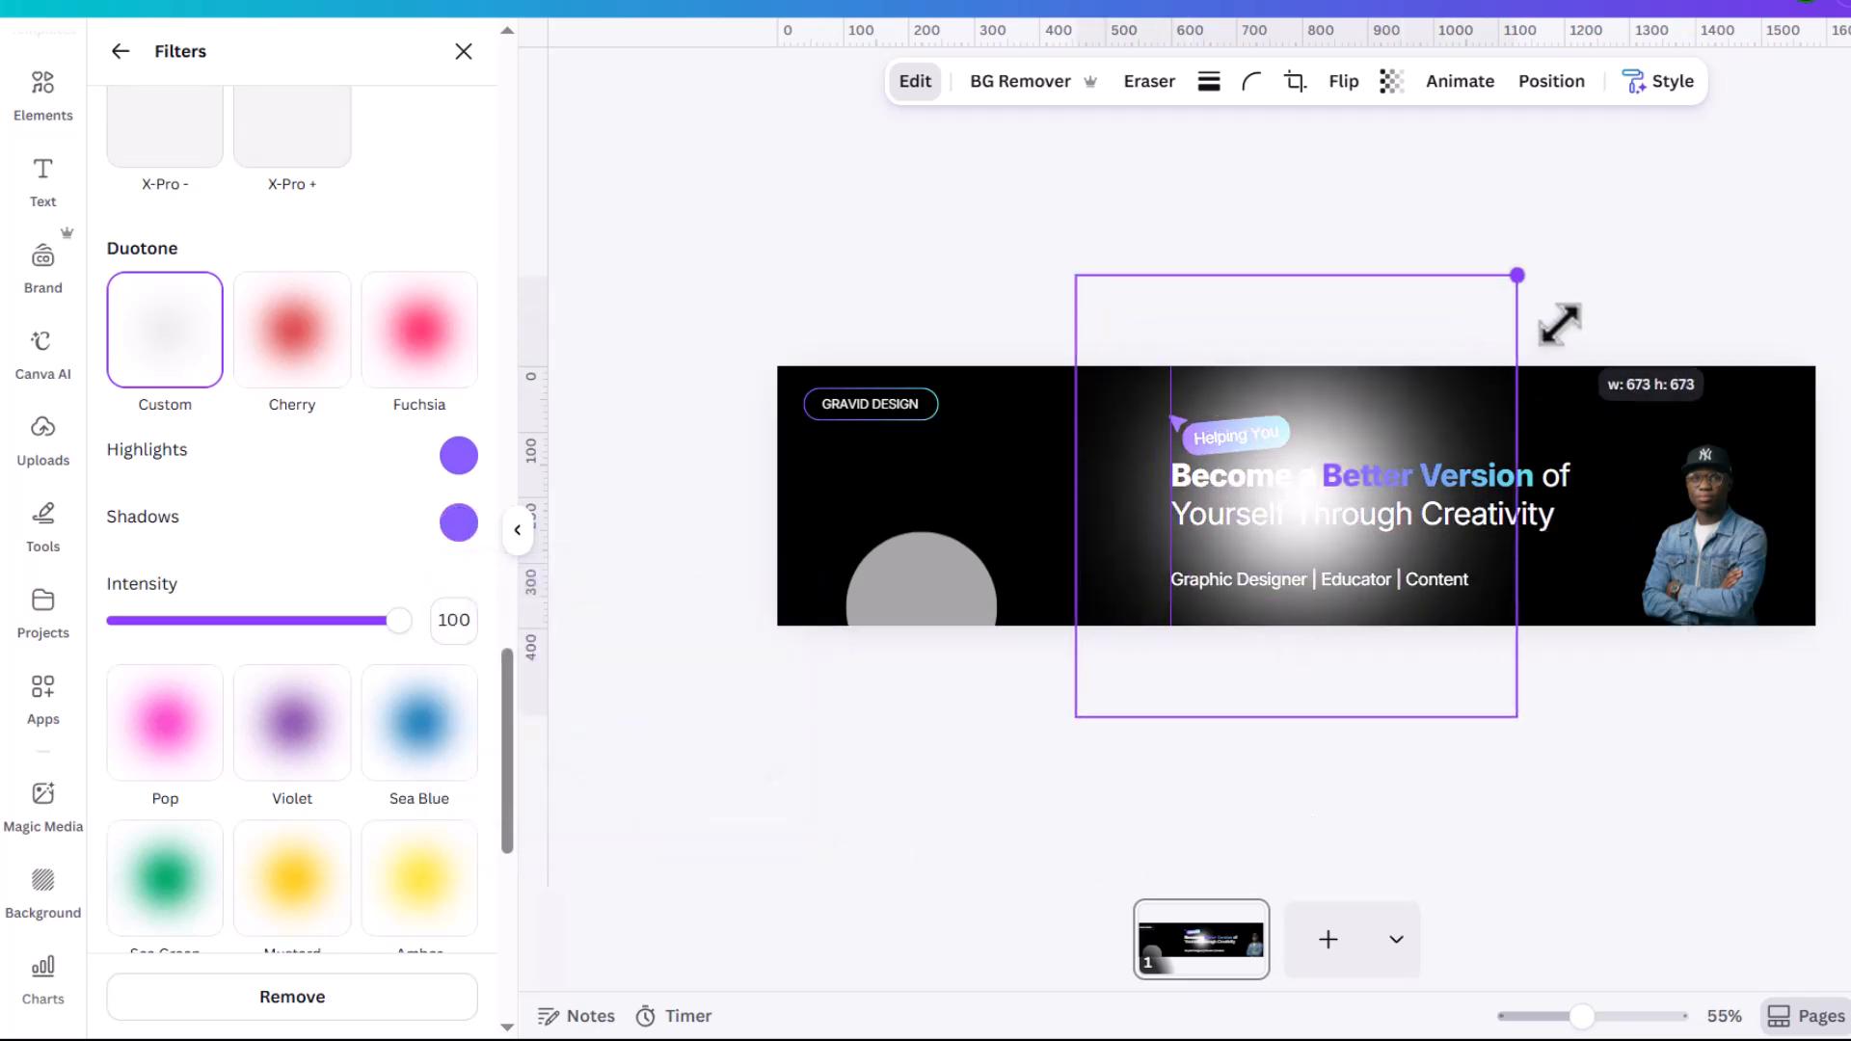
left_click_drag(1463, 425, 1804, 434)
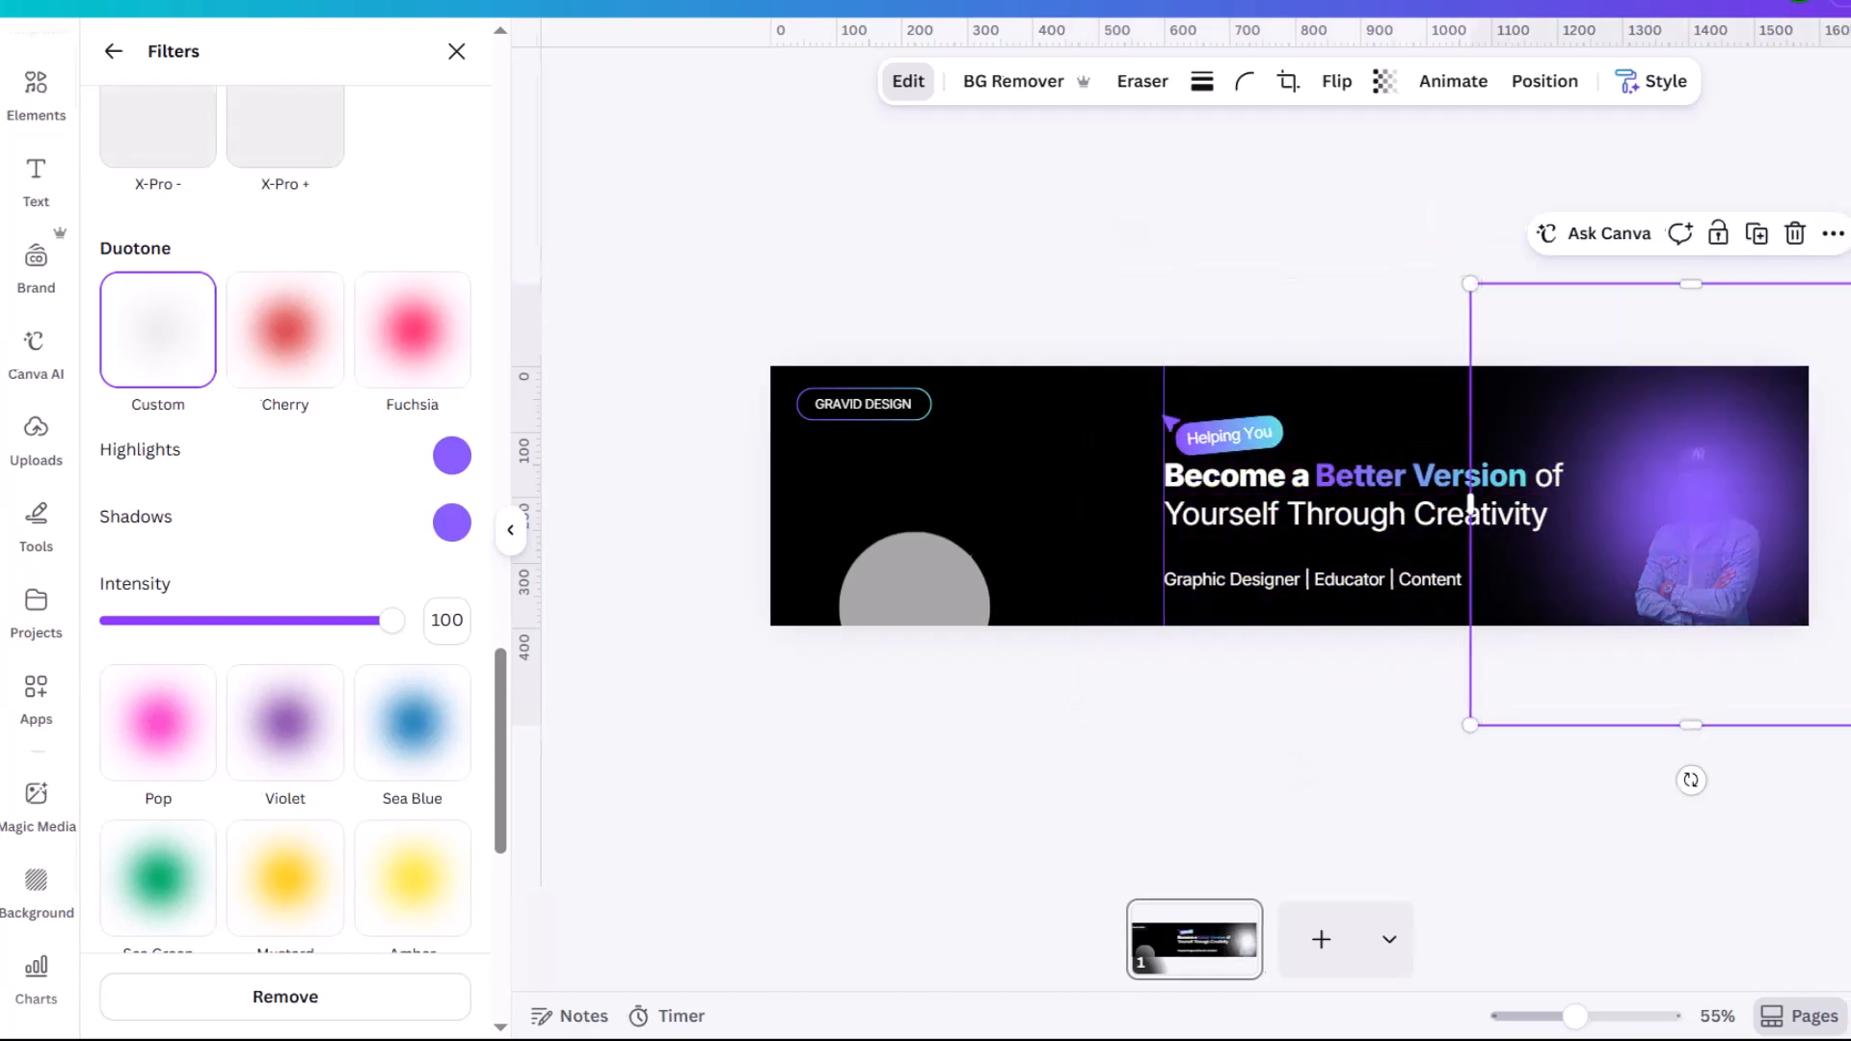
left_click_drag(1850, 725, 1850, 733)
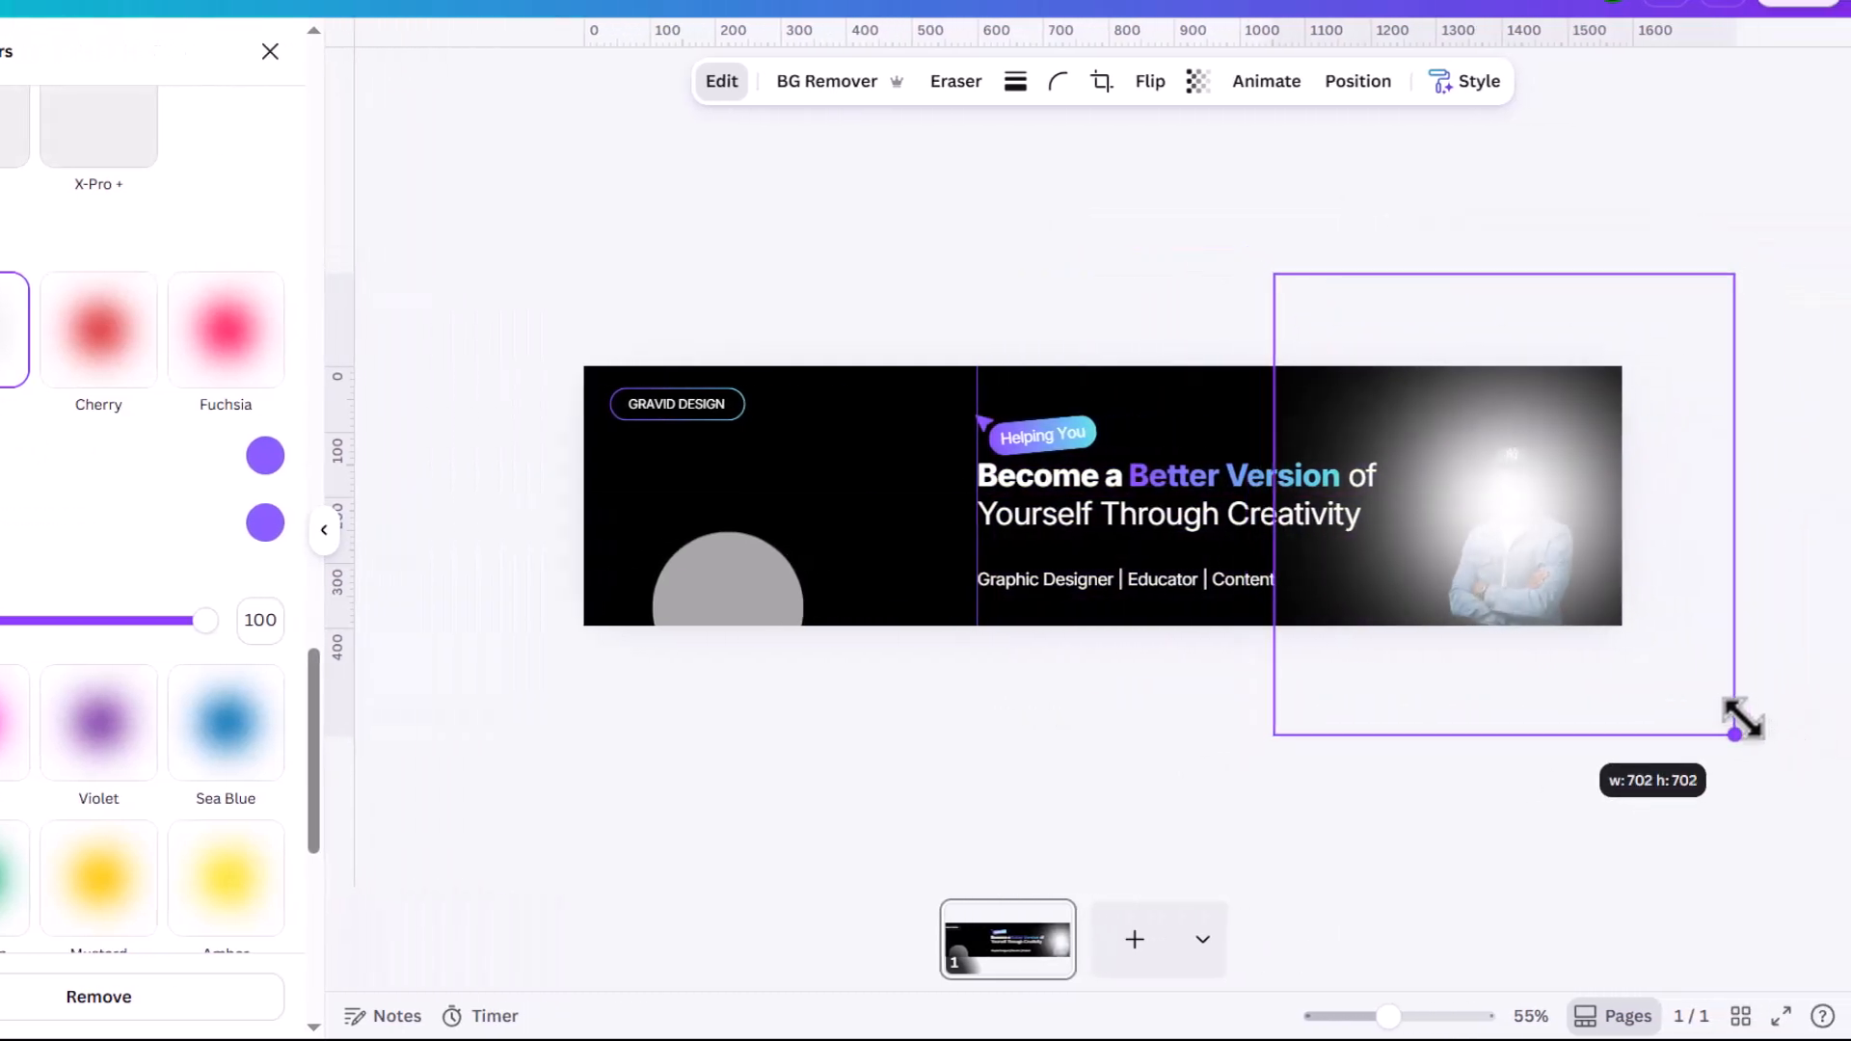
left_click_drag(1742, 719, 1724, 722)
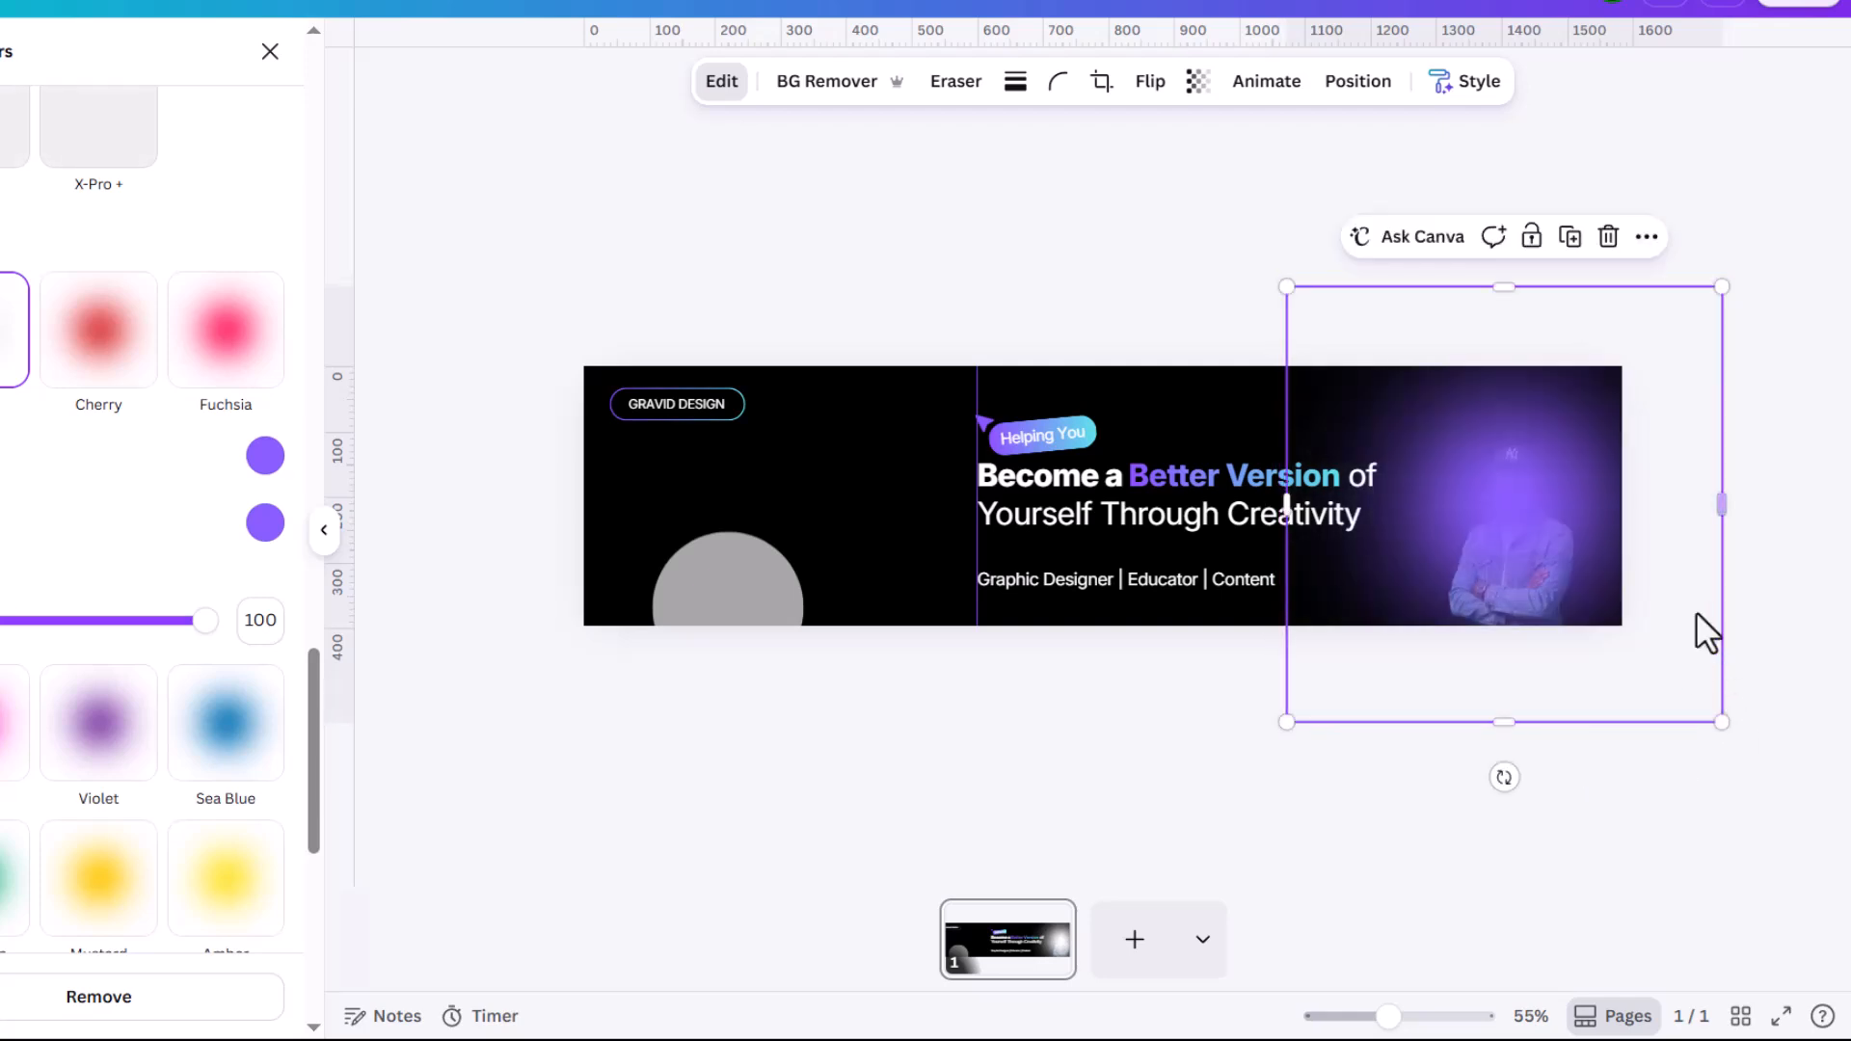
Step: Send the purple glow to the back so that it sits behind the portrait and the text
left_click(1349, 92)
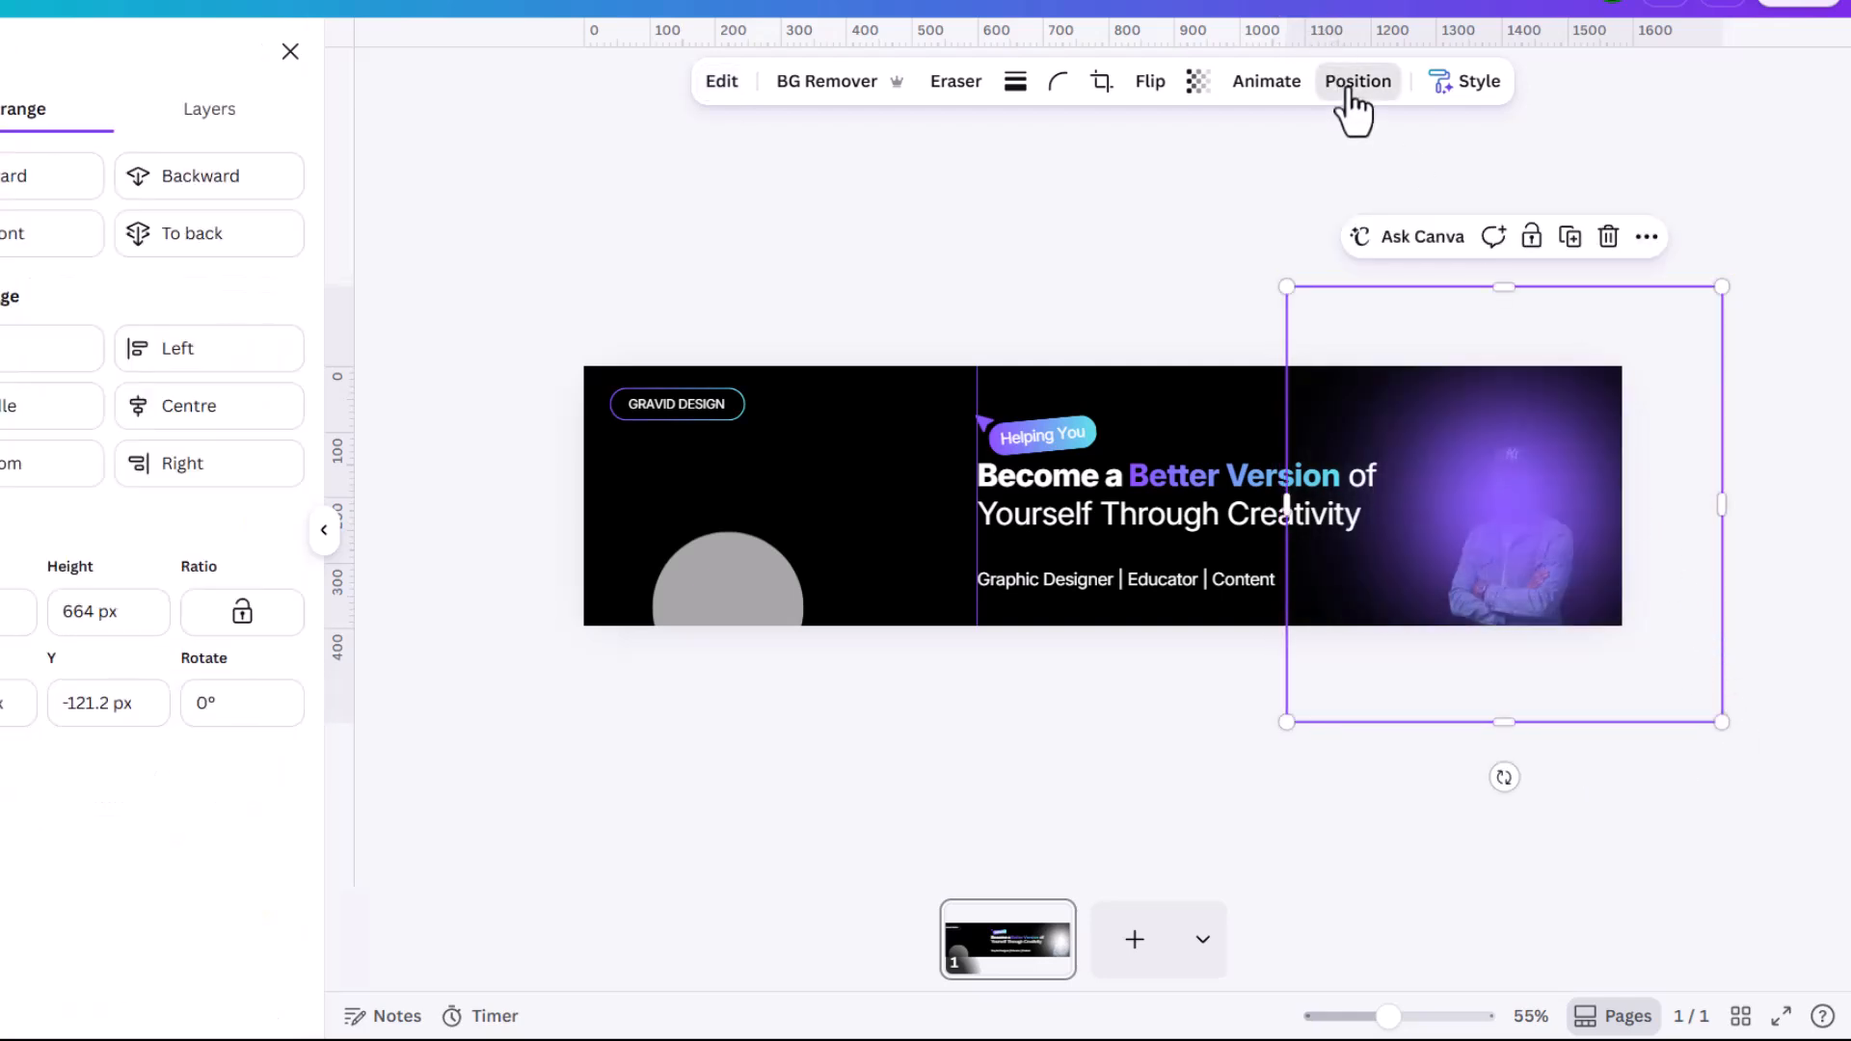
left_click(190, 236)
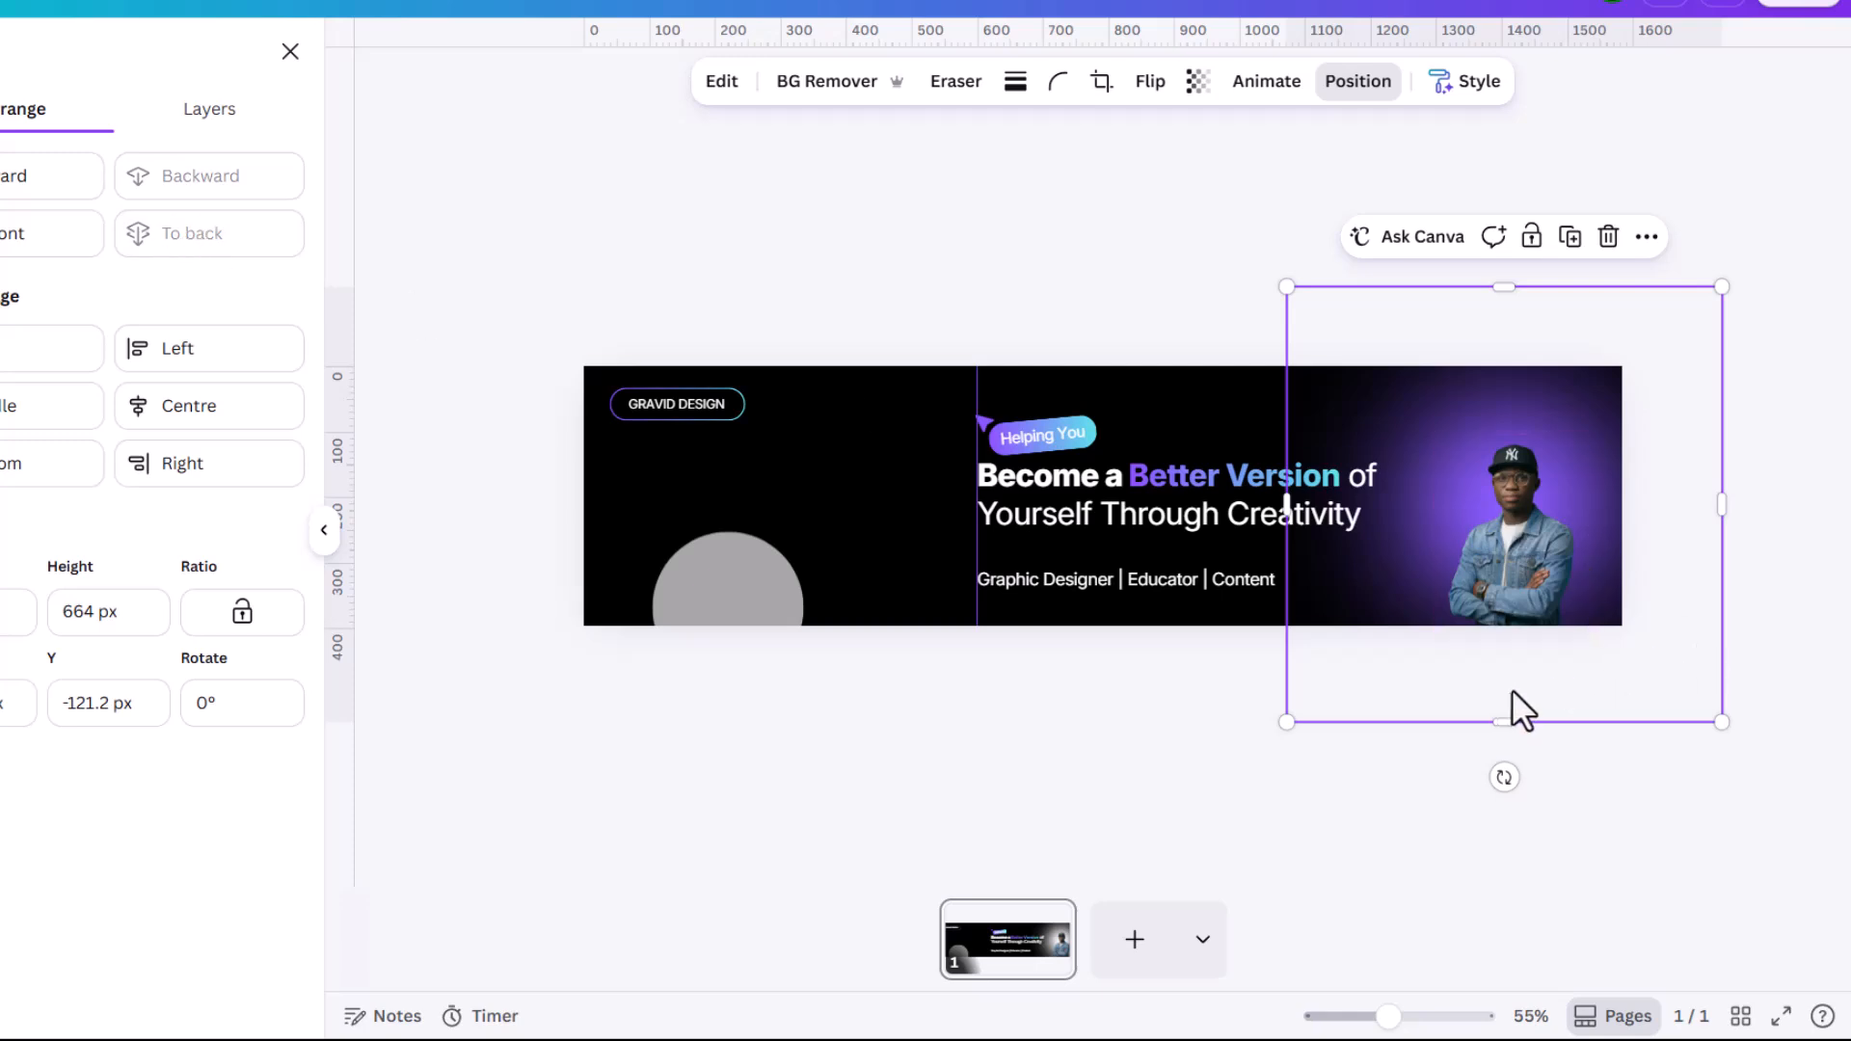
left_click_drag(1512, 692, 1505, 719)
Step: Enlarge the portrait to about 370 px high and lower it so its bottom overhangs the banner's edge
left_click(1558, 546)
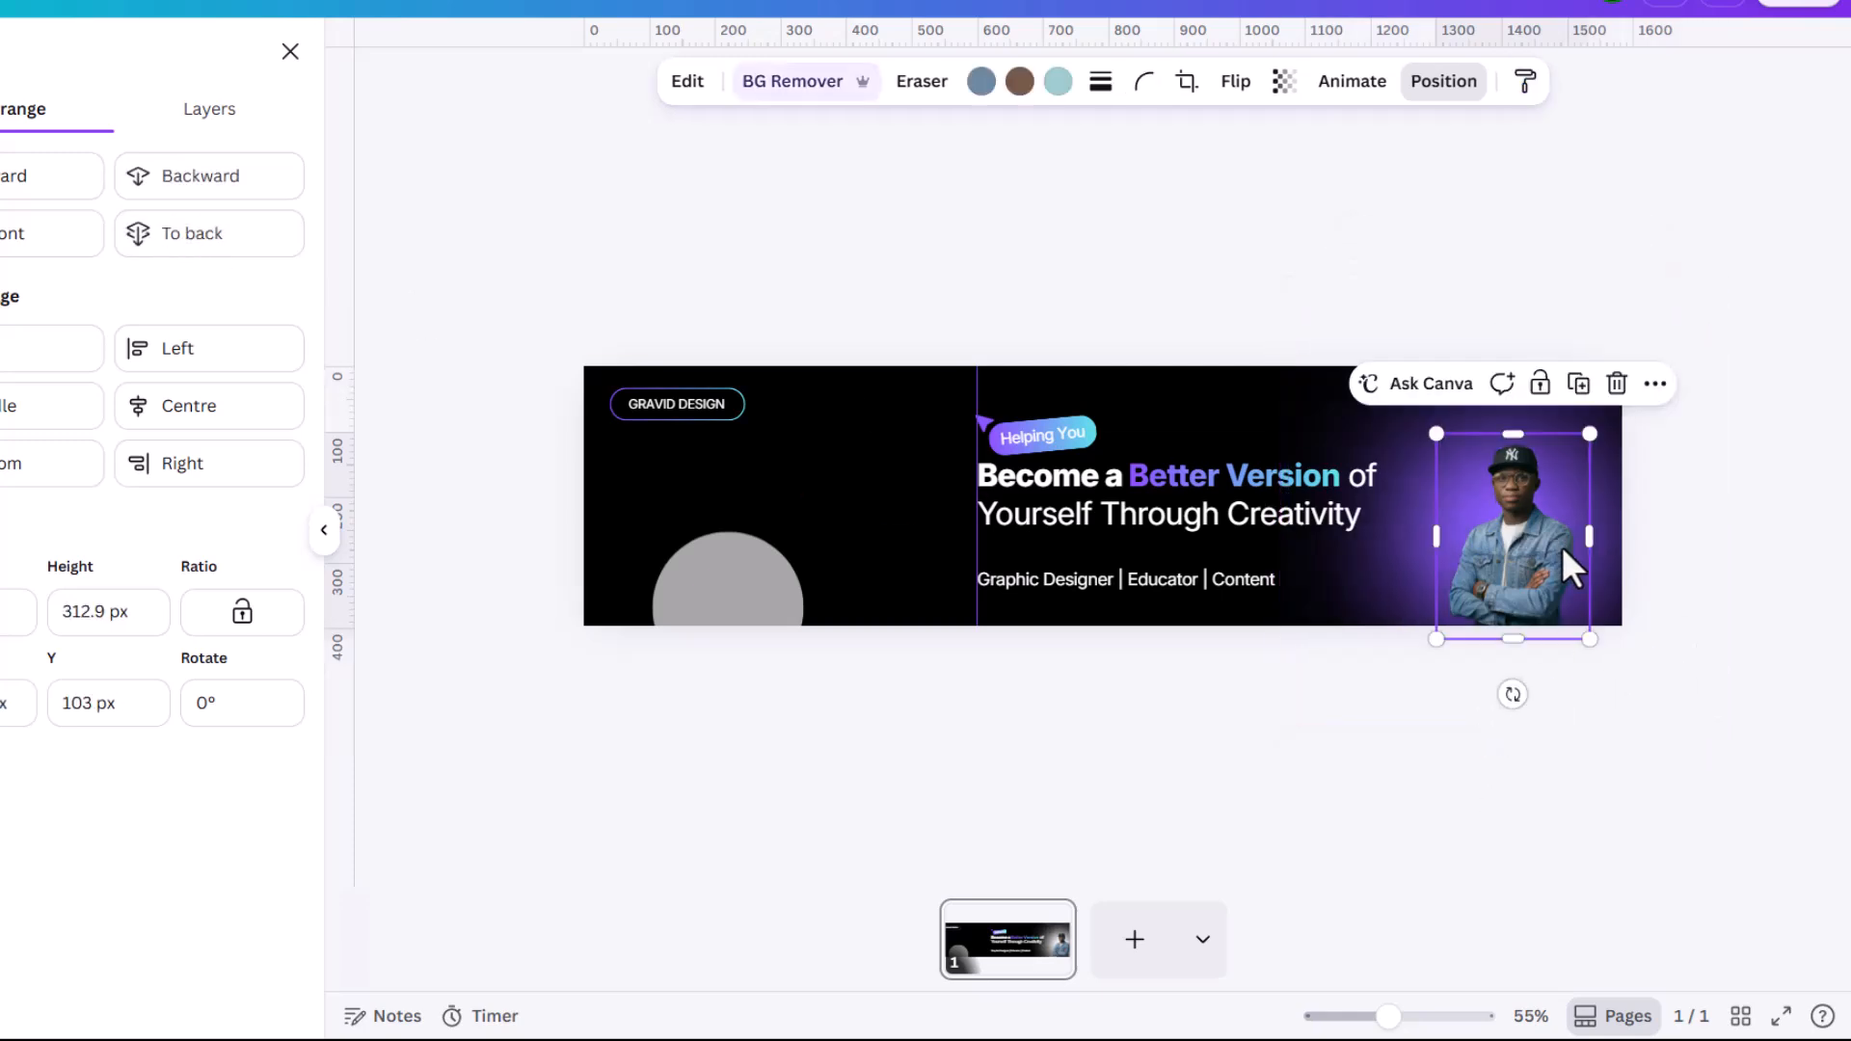
left_click_drag(1596, 643, 1604, 655)
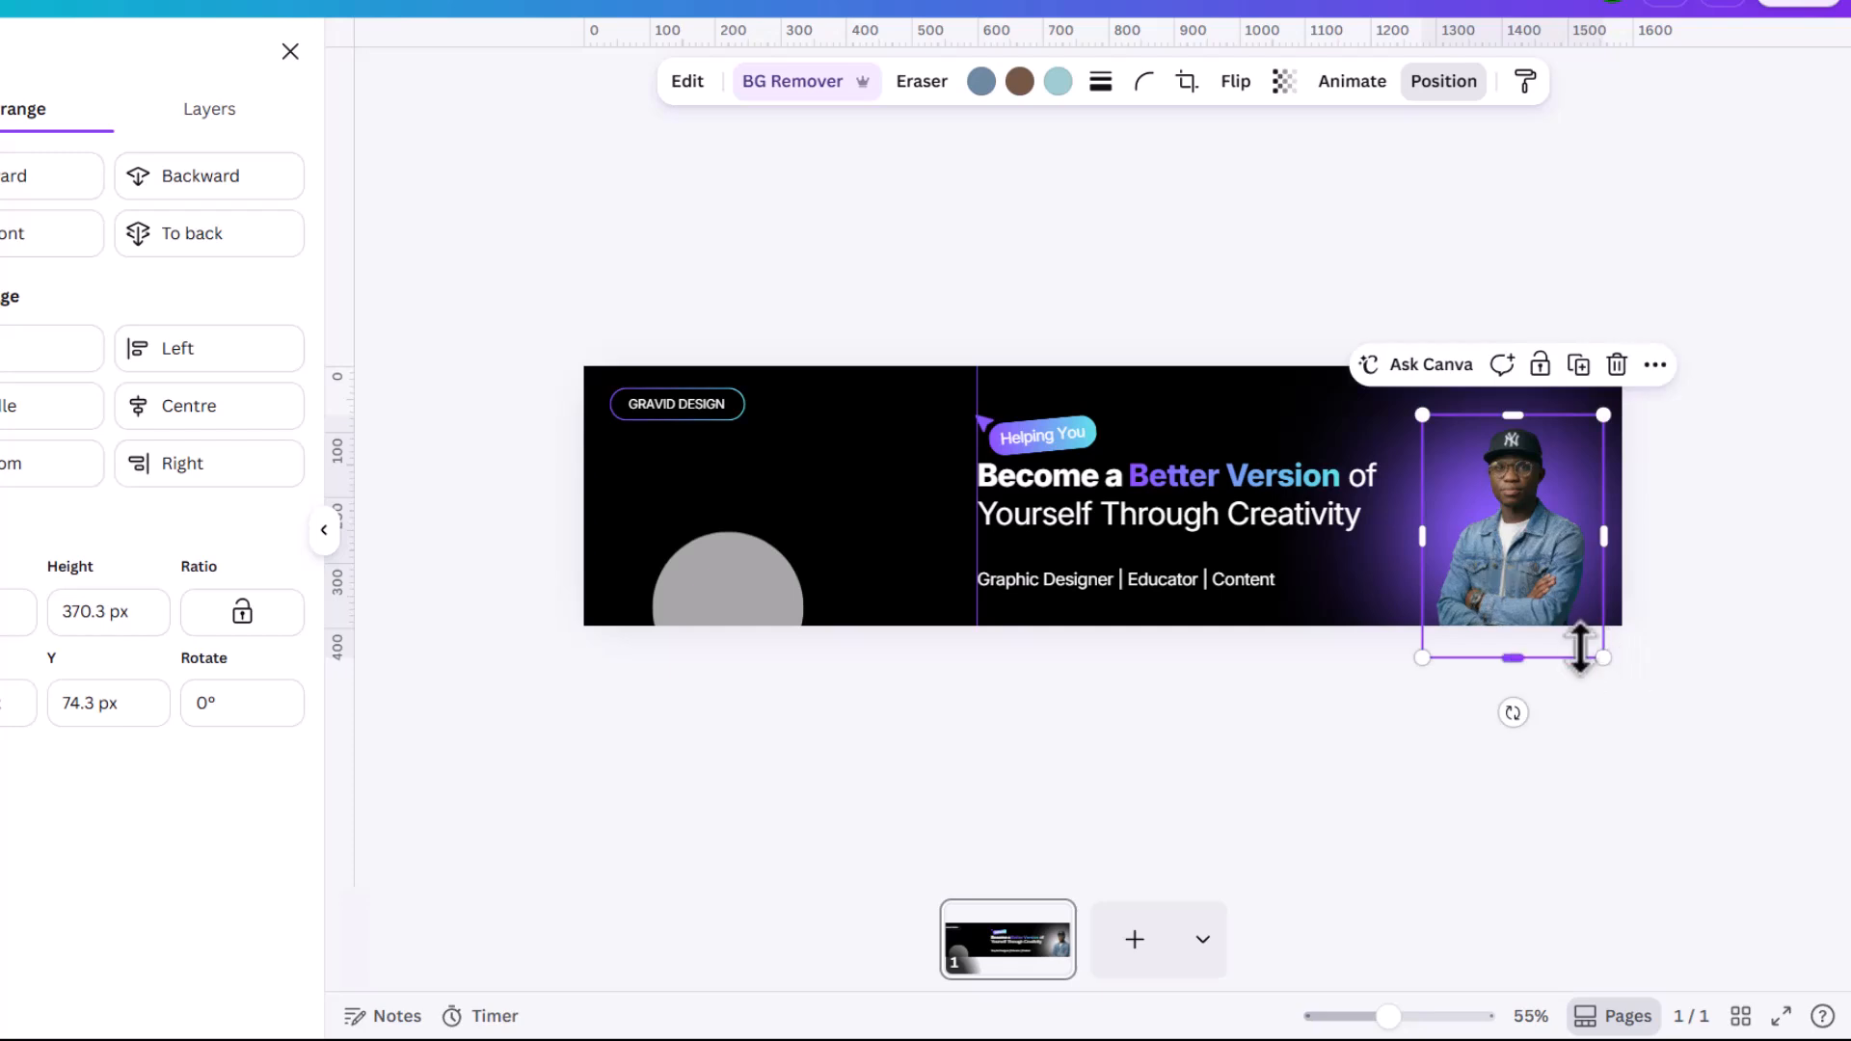
left_click_drag(1549, 552, 1547, 561)
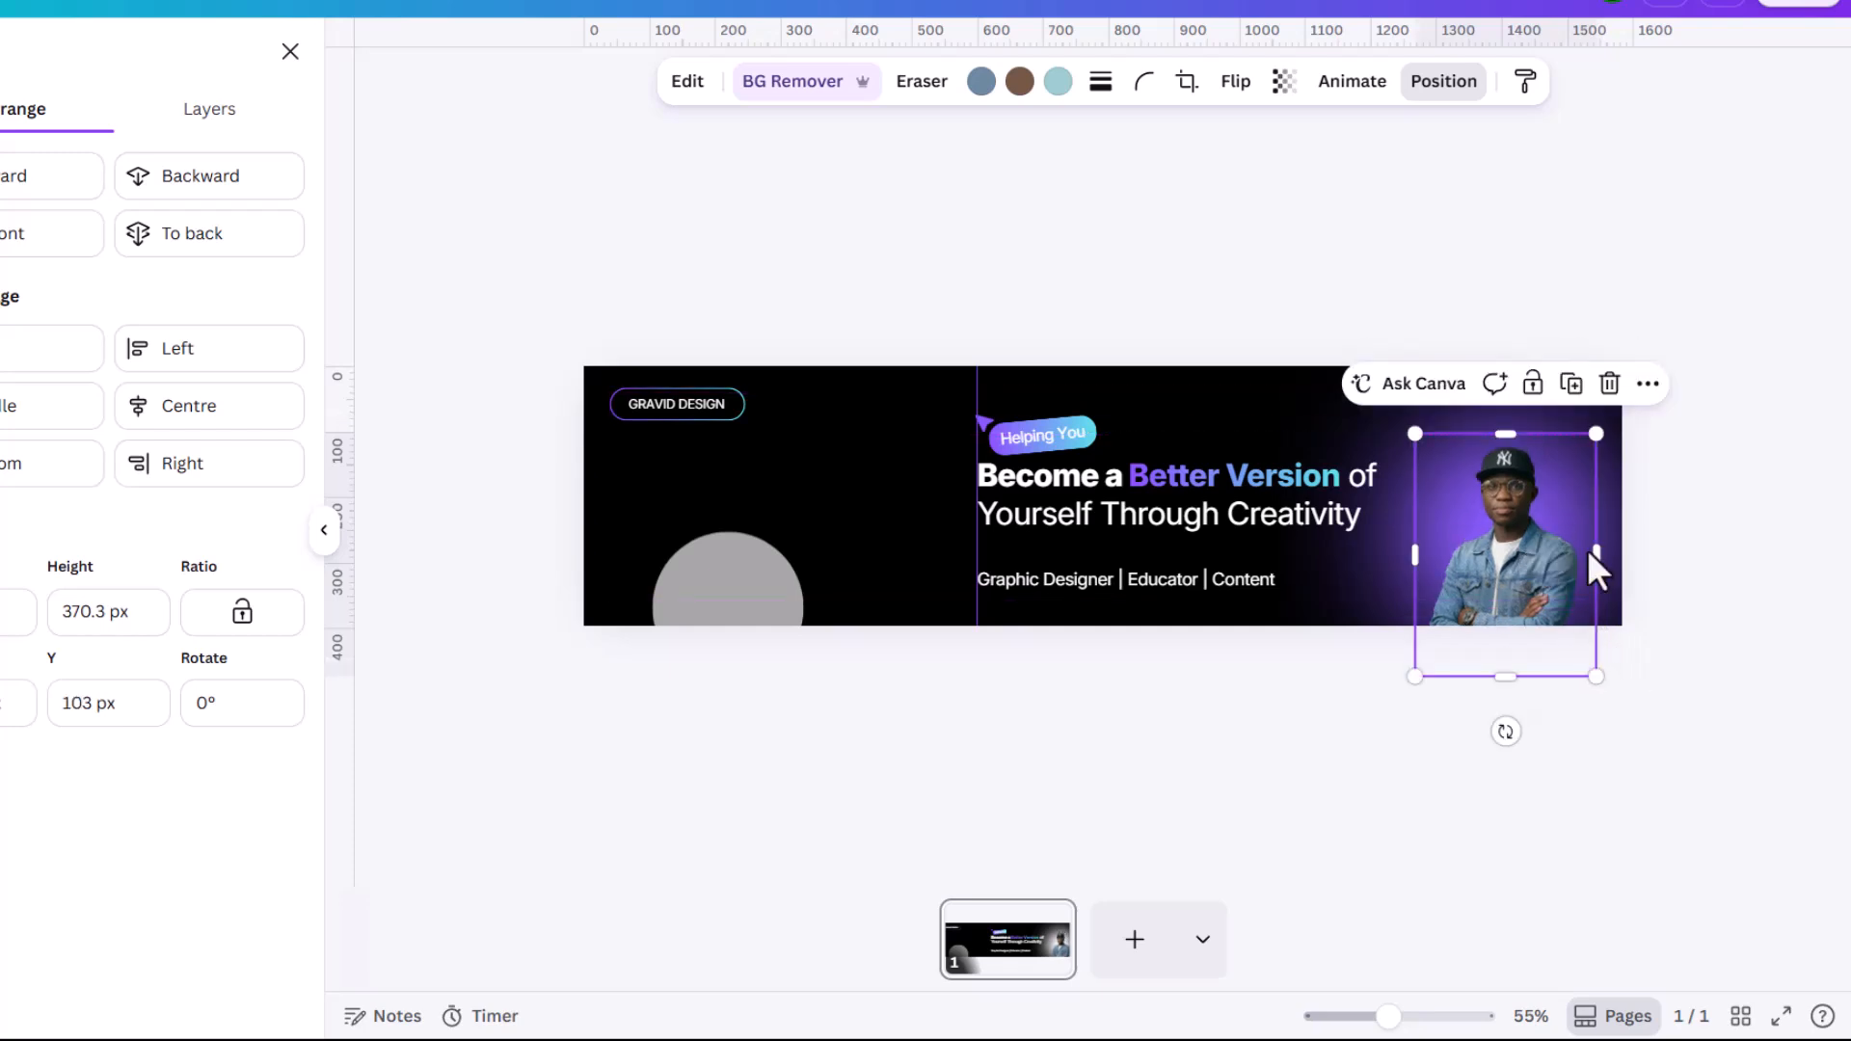
Step: Enlarge the purple glow to about 828 px and place a duplicate of it higher, toward the banner's upper-right corner
left_click(1612, 419)
left_click_drag(1715, 314, 1770, 261)
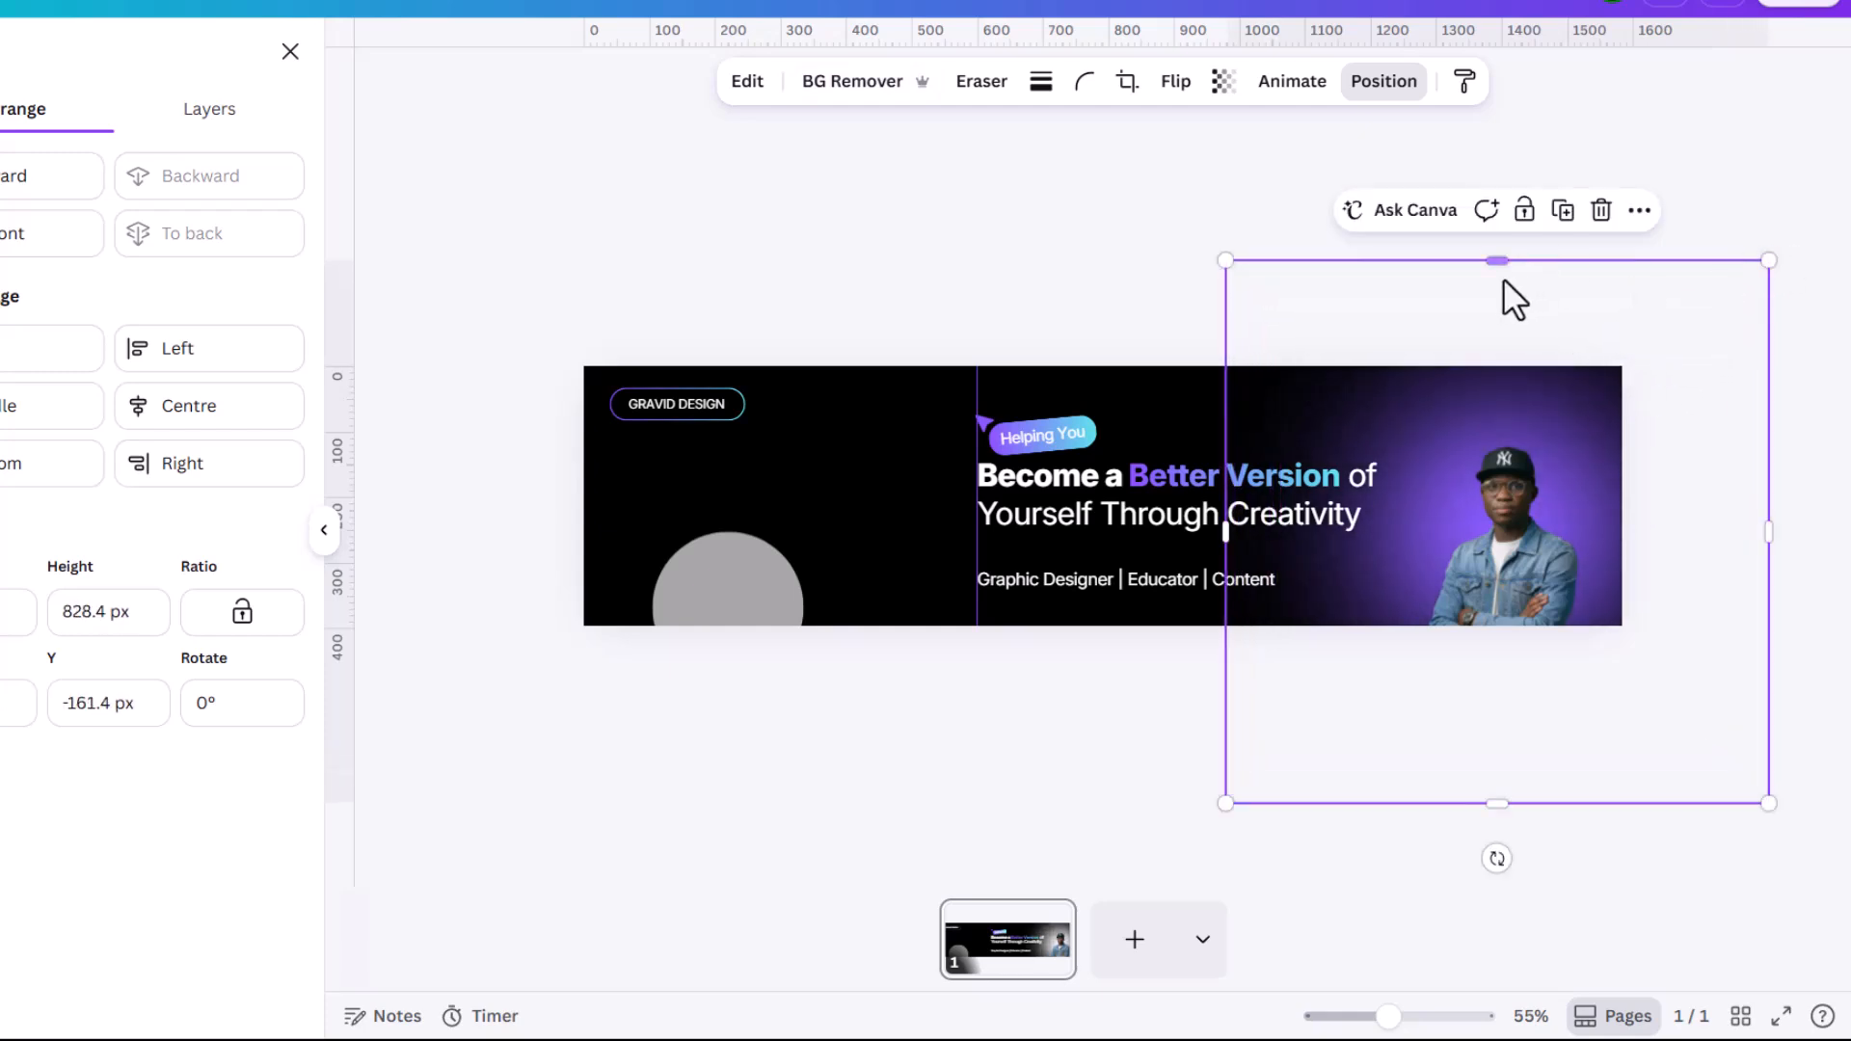
left_click(1563, 211)
left_click_drag(1599, 513, 1646, 375)
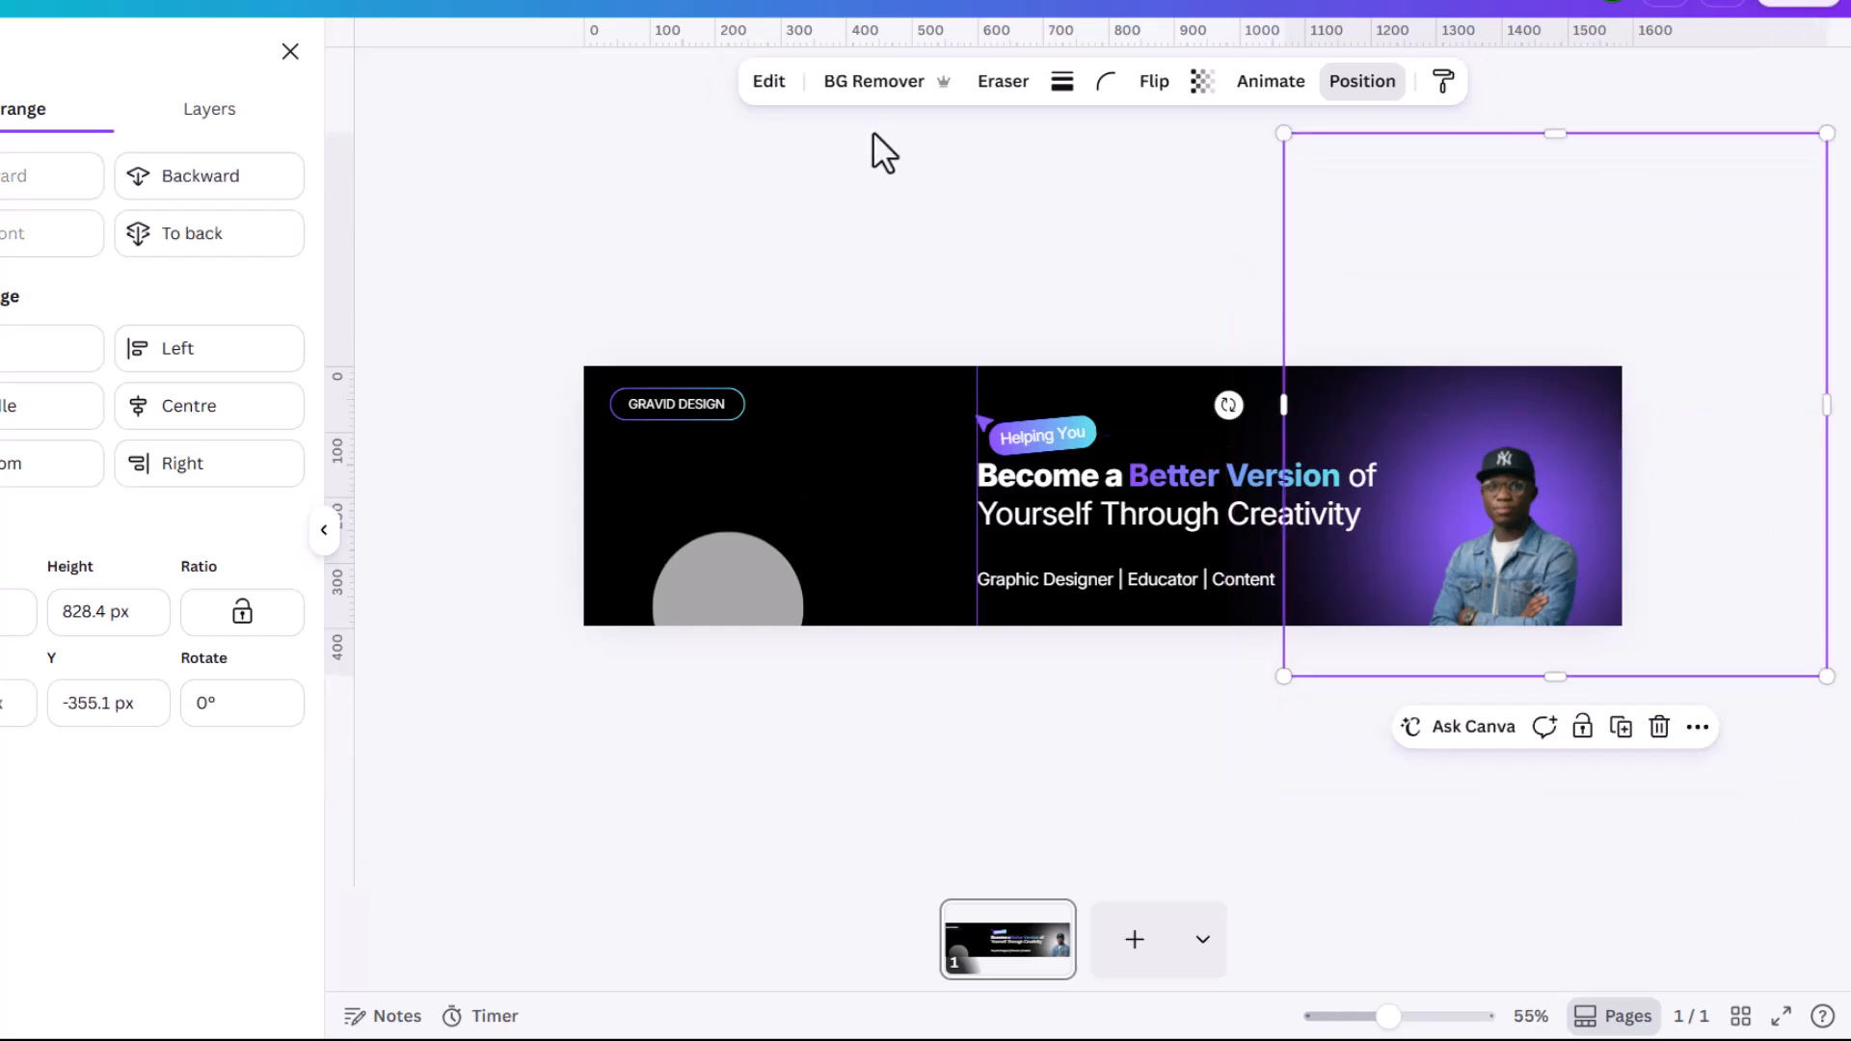
Step: Set the duplicate glow's duotone highlights to the turquoise #60D5E9 sampled from the headline, and copy the colour code
left_click(769, 87)
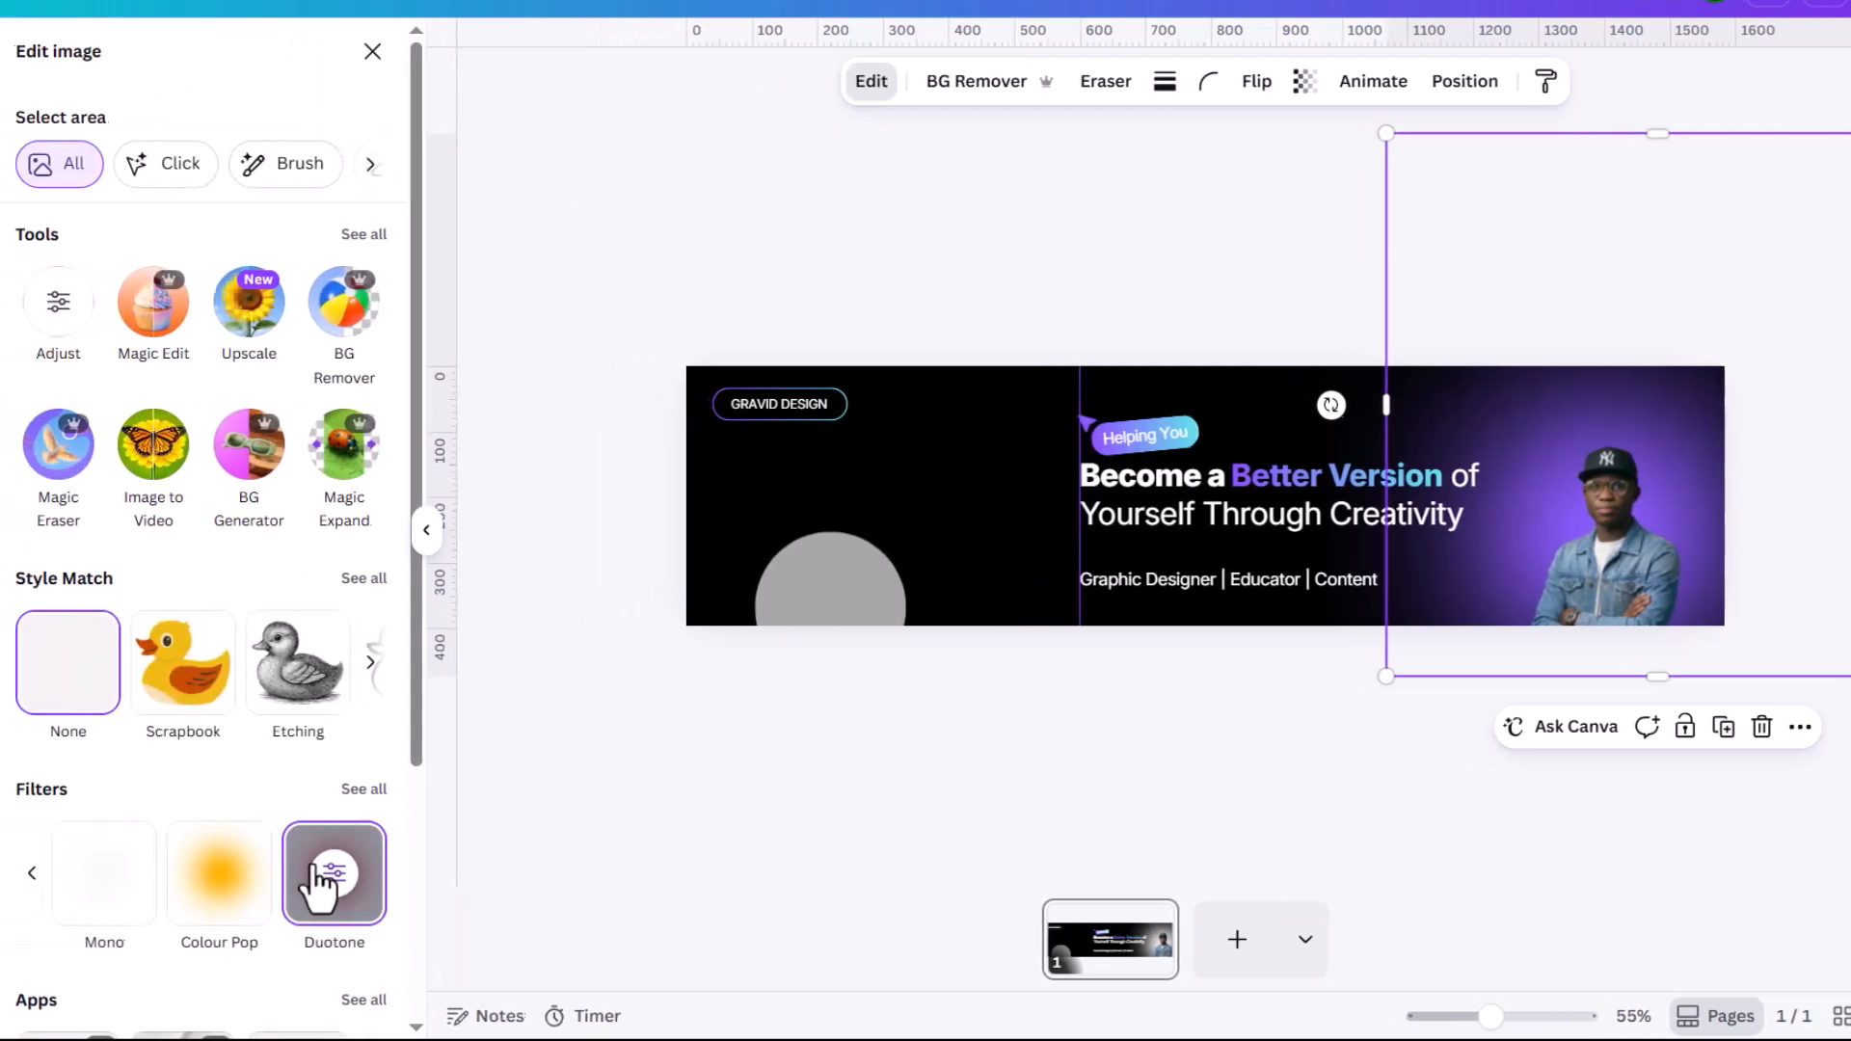
left_click(328, 888)
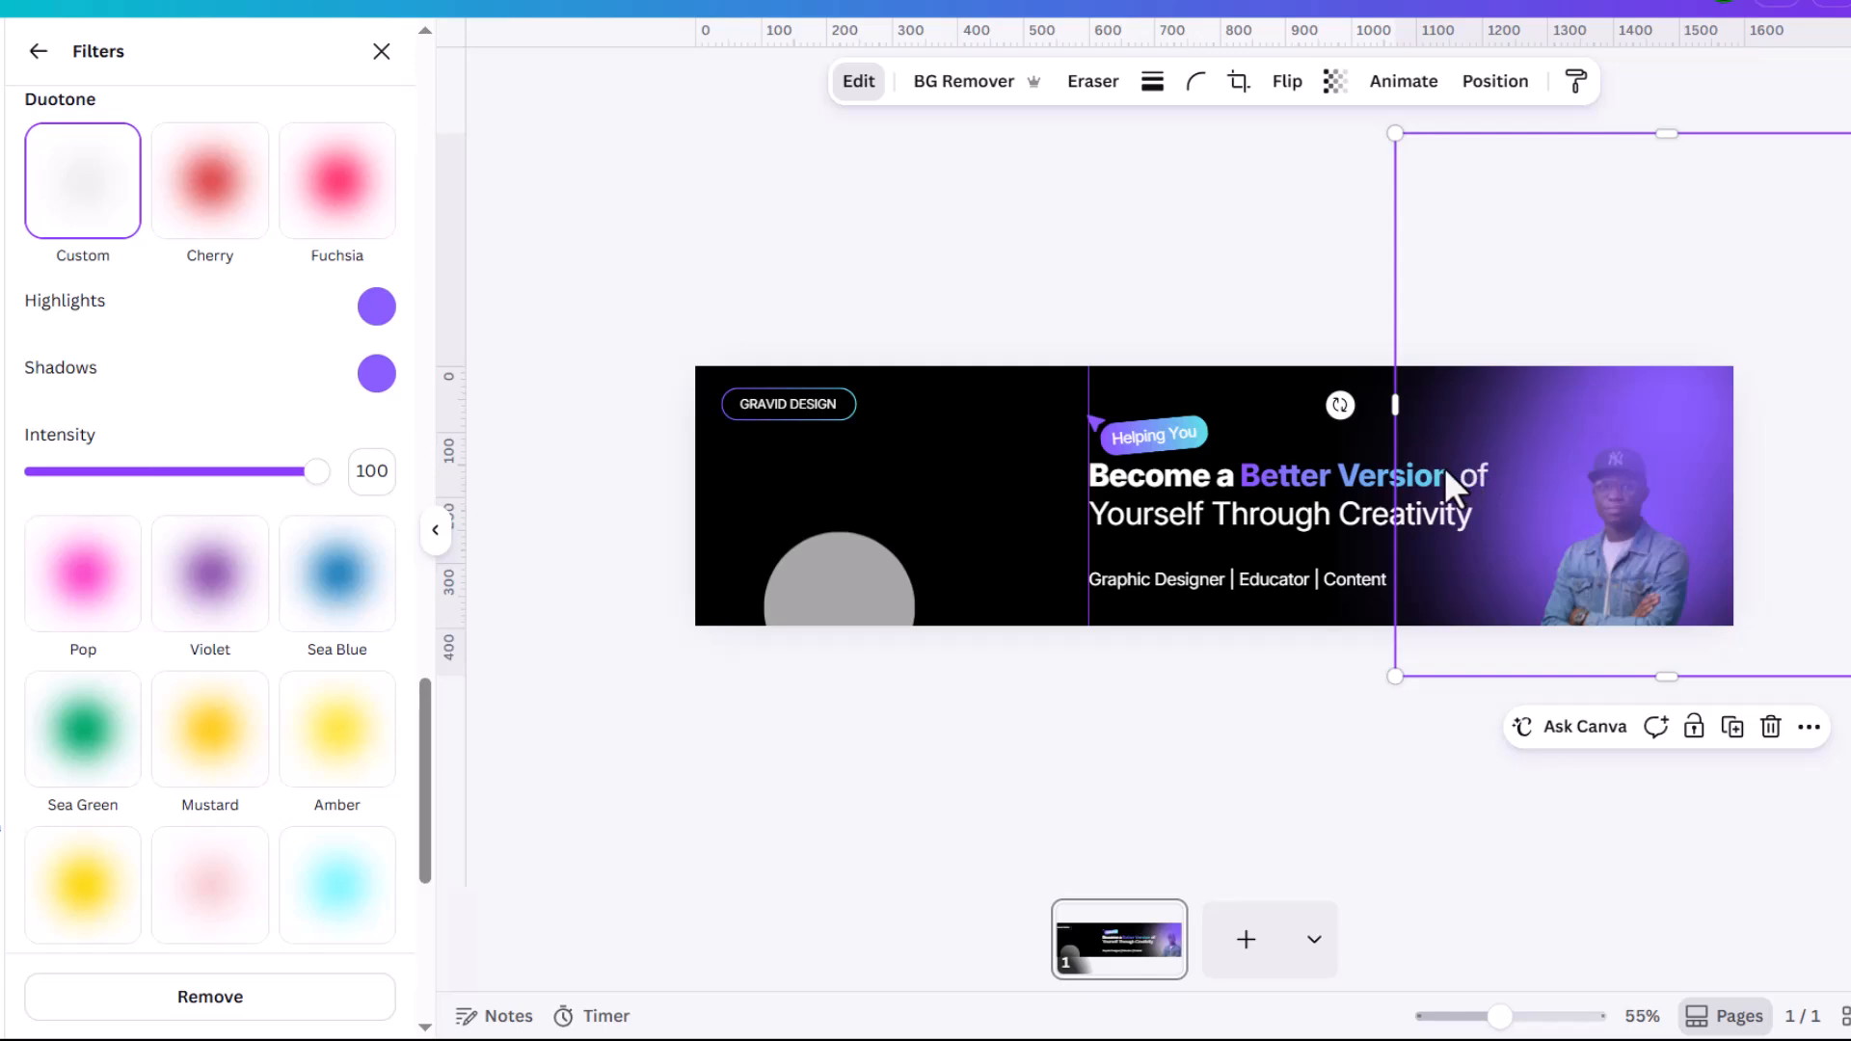
left_click(381, 321)
left_click(699, 561)
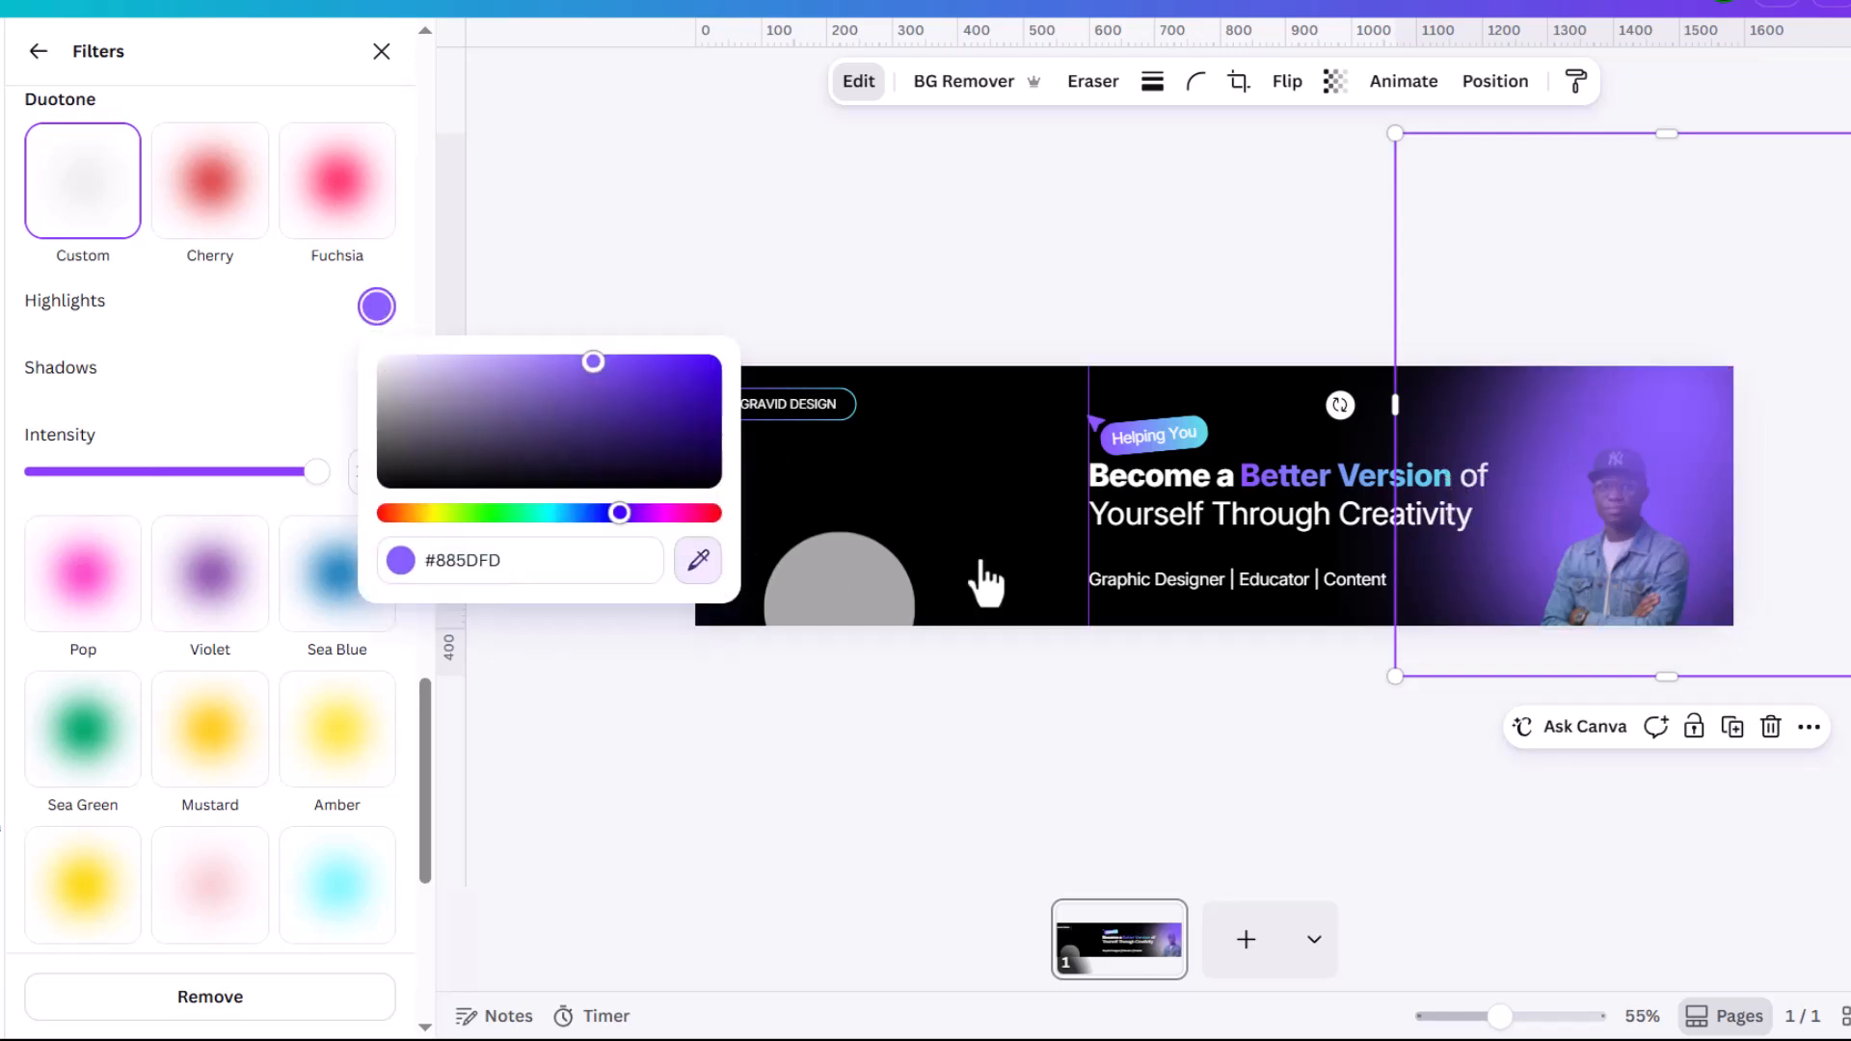
left_click(1446, 477)
left_click(530, 562)
key("ctrl+c")
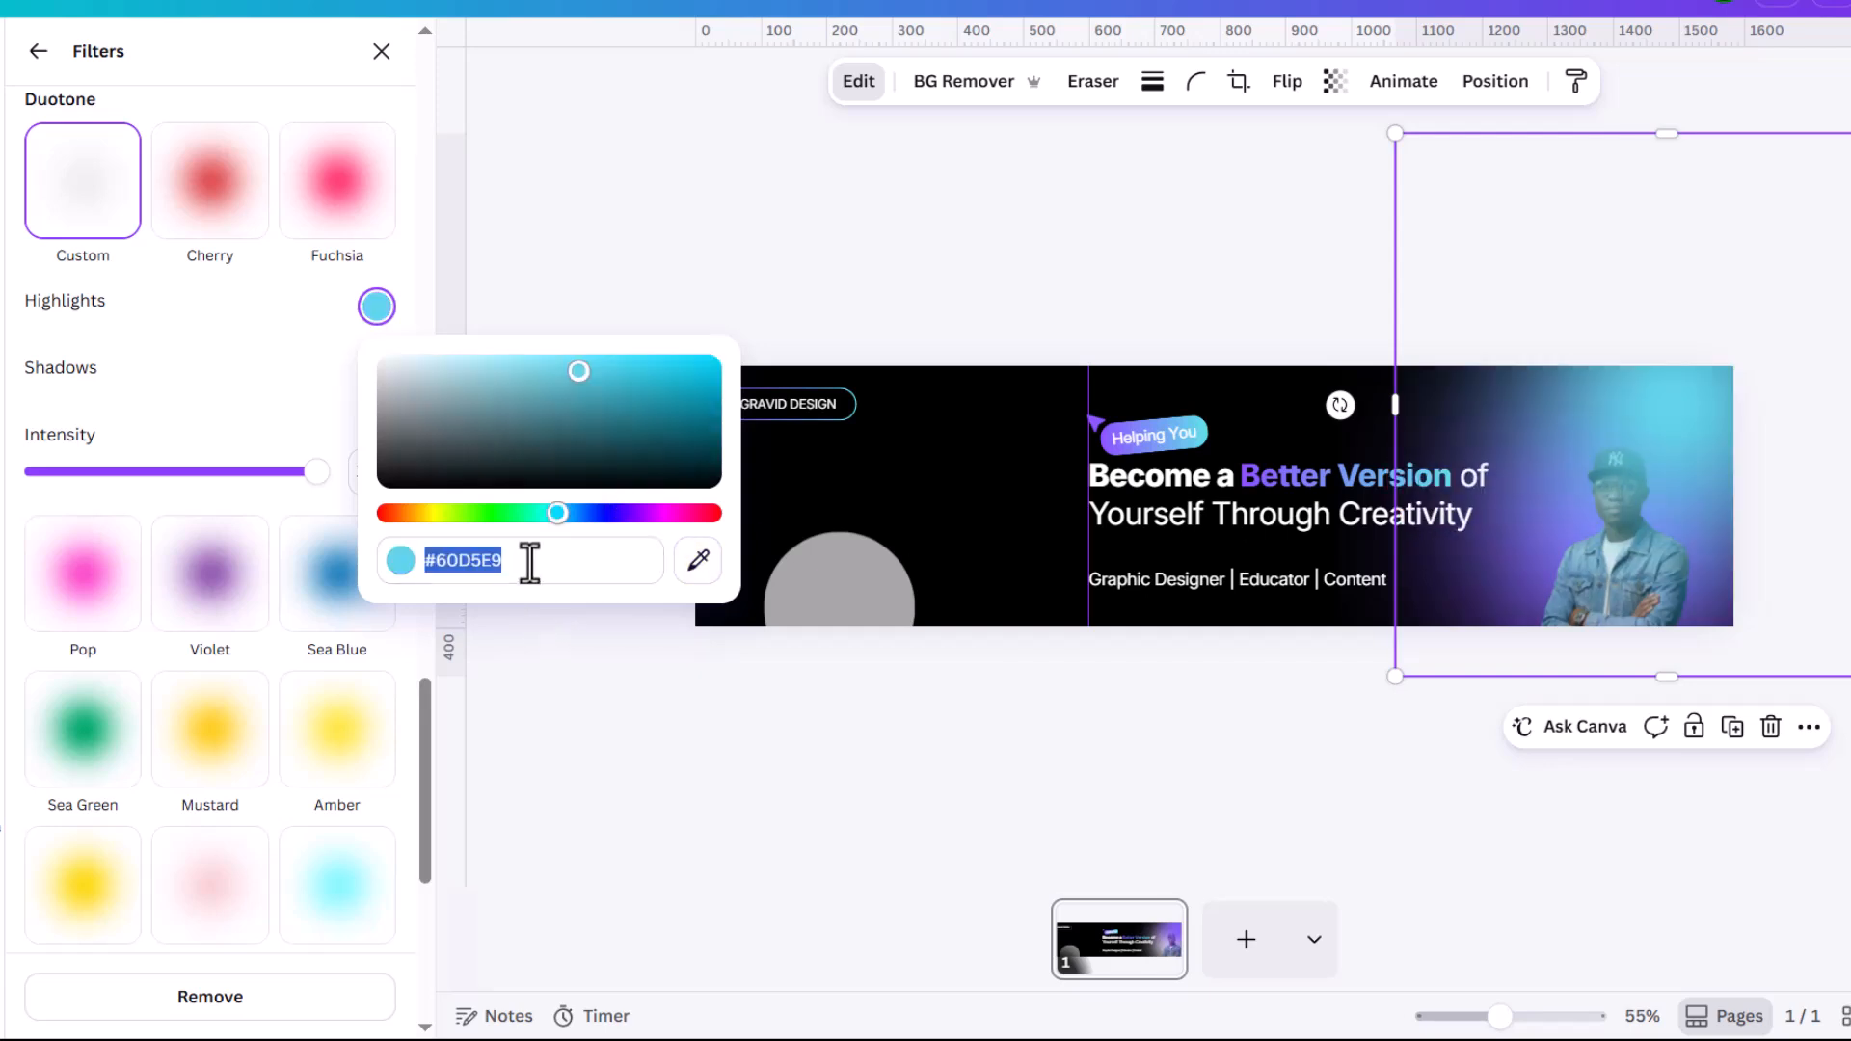
Step: Set the duplicate glow's duotone shadows to the same turquoise, #60D5E9
left_click(318, 376)
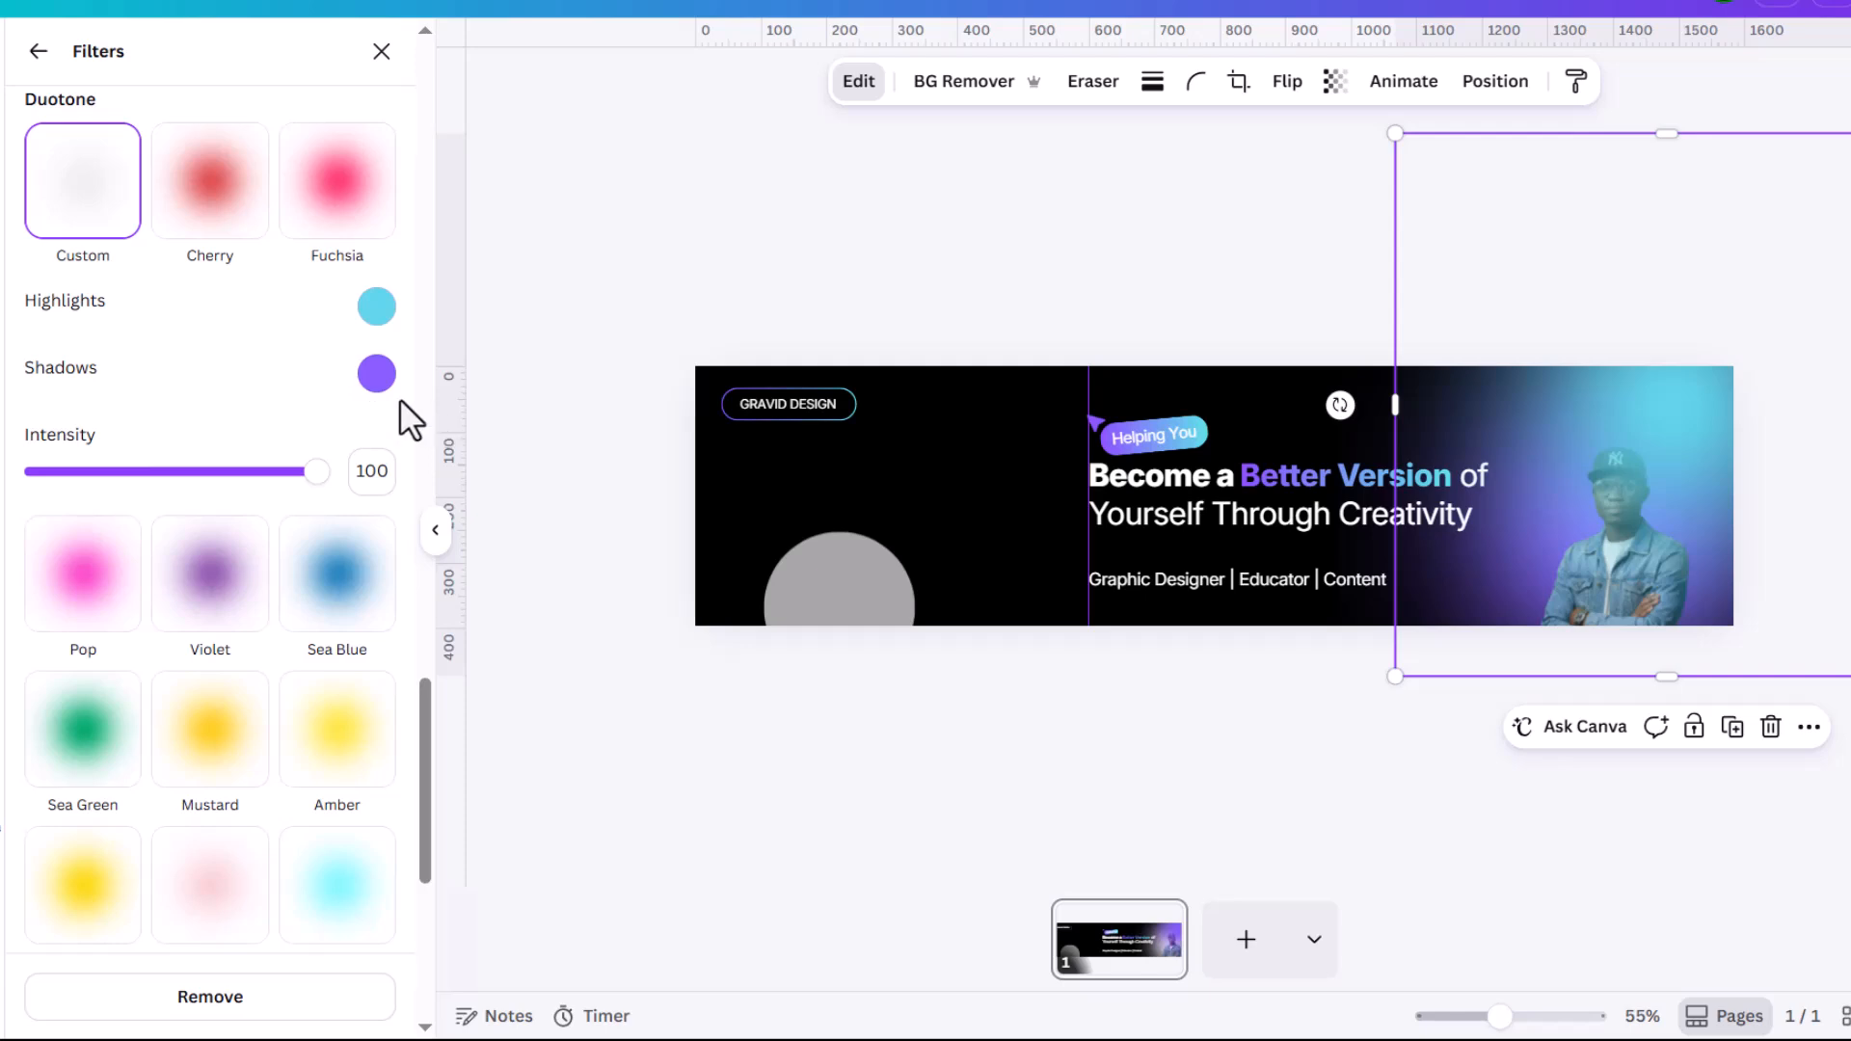
left_click(376, 373)
left_click_drag(568, 638, 387, 631)
key("ctrl+v")
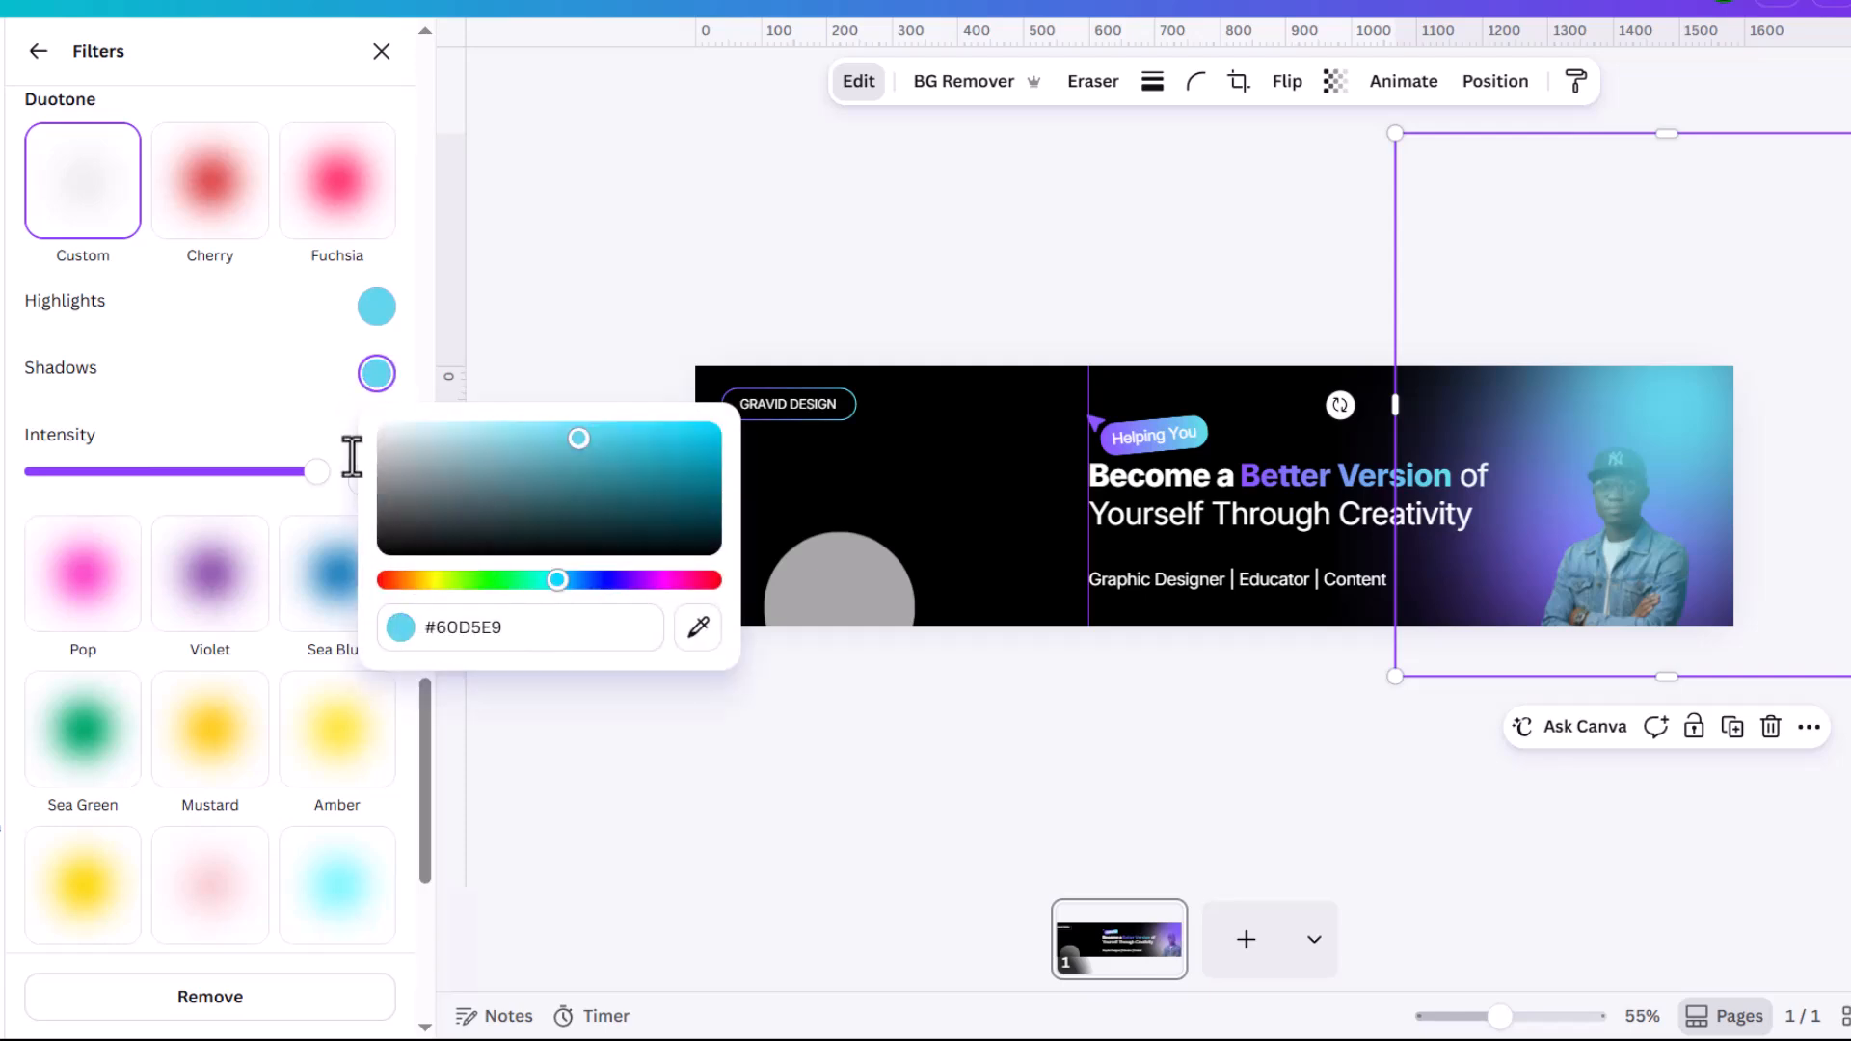
left_click(298, 374)
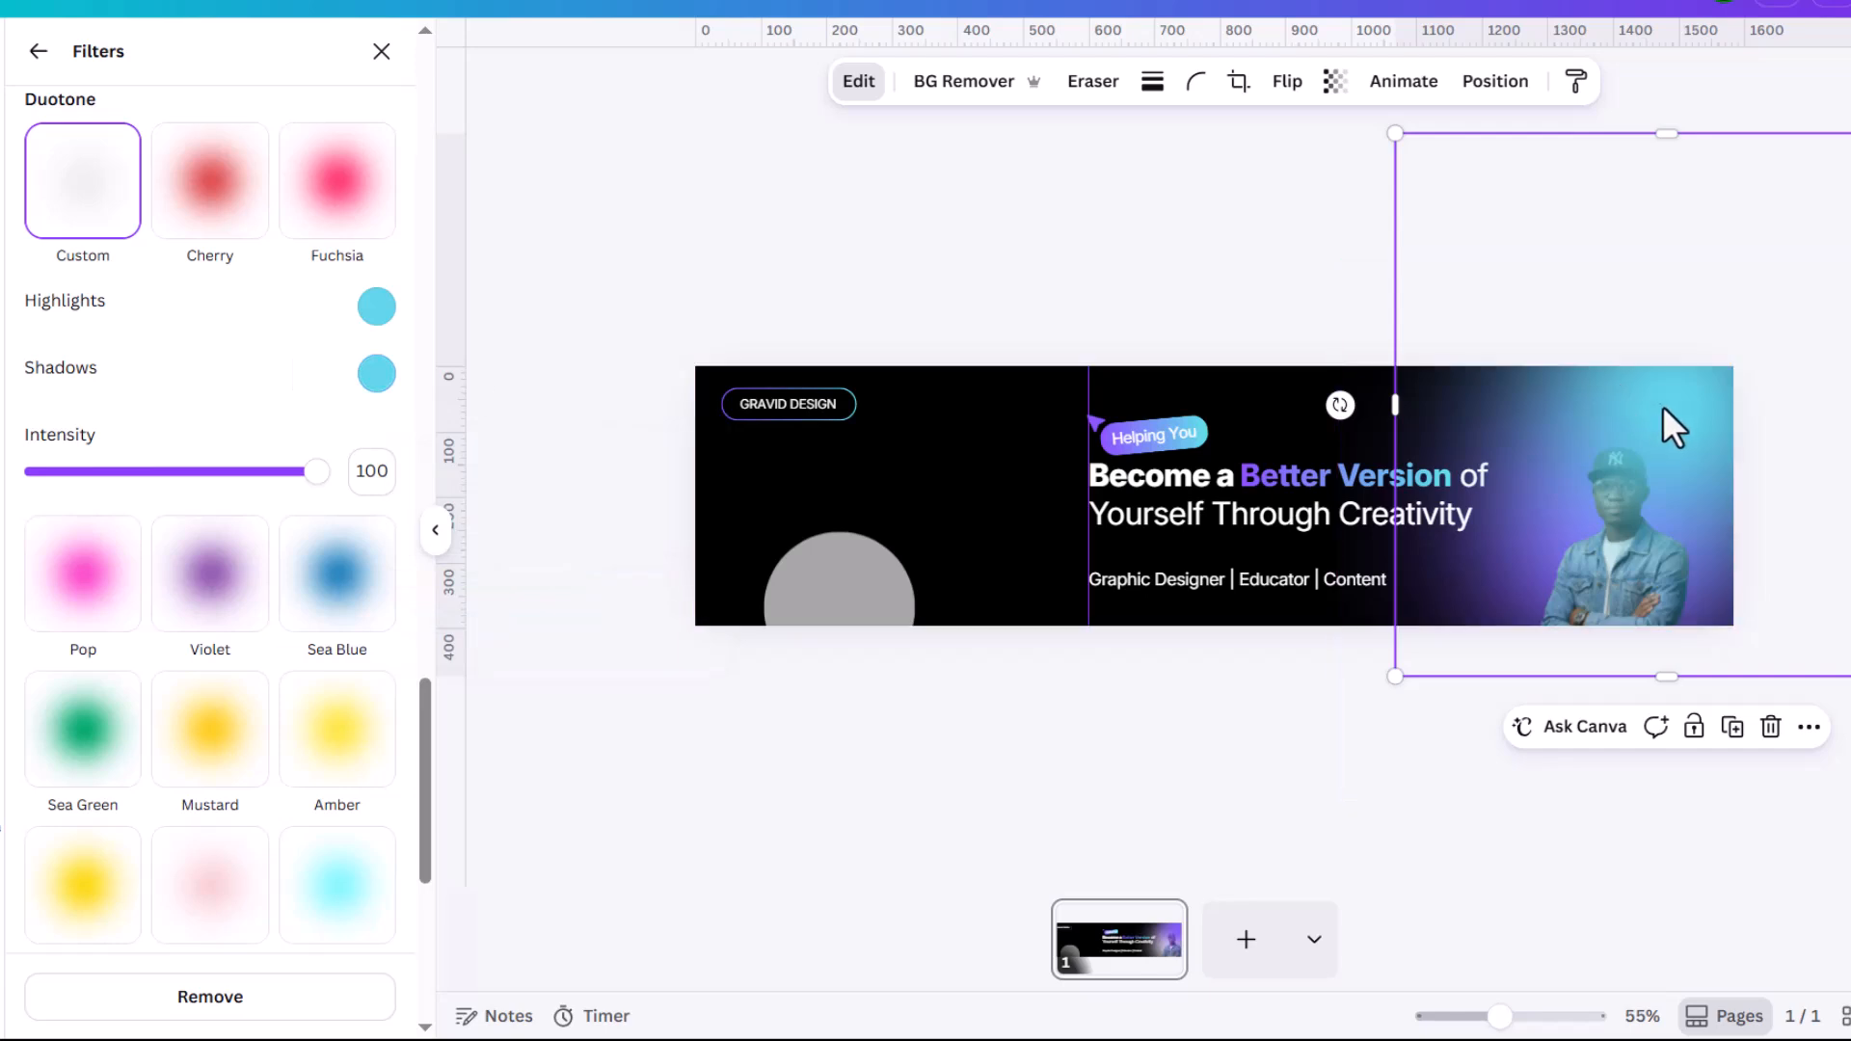
Step: Shrink the turquoise glow to about 708 px in the banner's upper-right corner and place a copy of it around the grey circle
mouse_move(1847, 641)
left_mouse_down()
mouse_move(1777, 587)
mouse_move(1776, 558)
mouse_move(1850, 636)
left_mouse_up()
left_click_drag(1832, 564, 1766, 522)
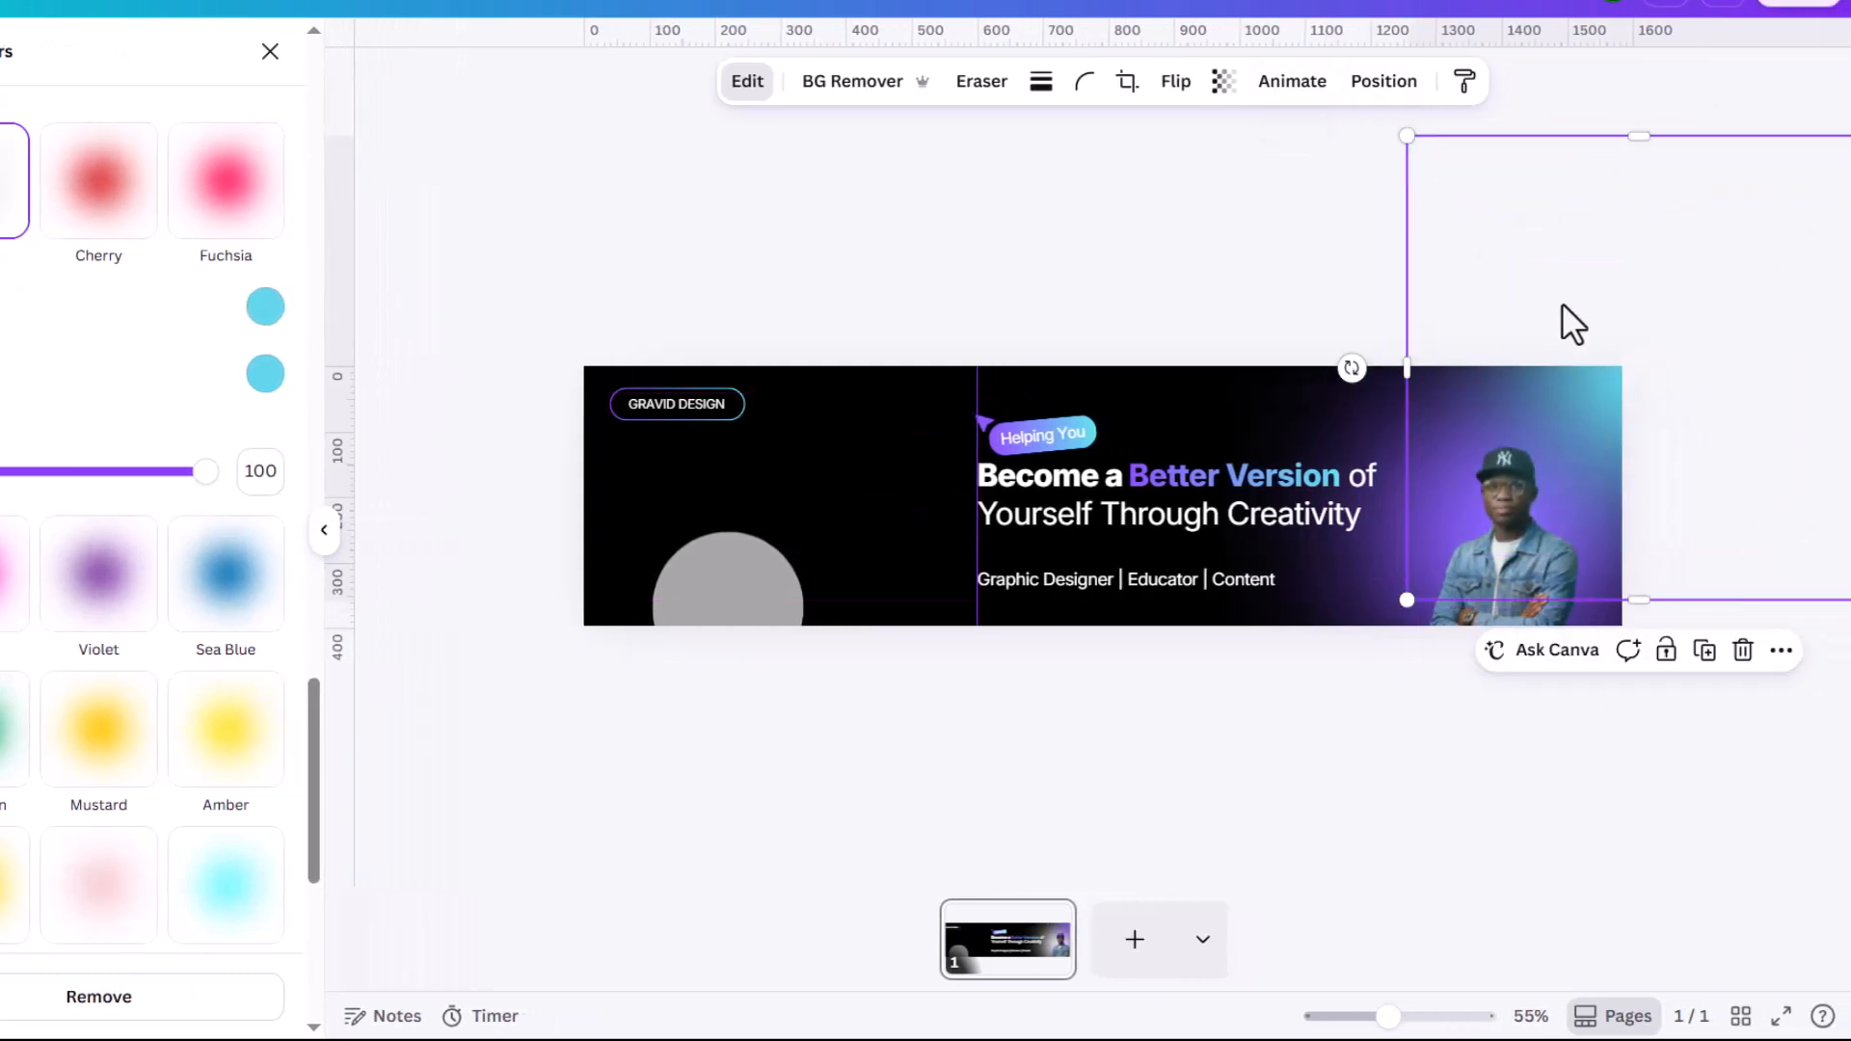
left_click_drag(1595, 391, 660, 552)
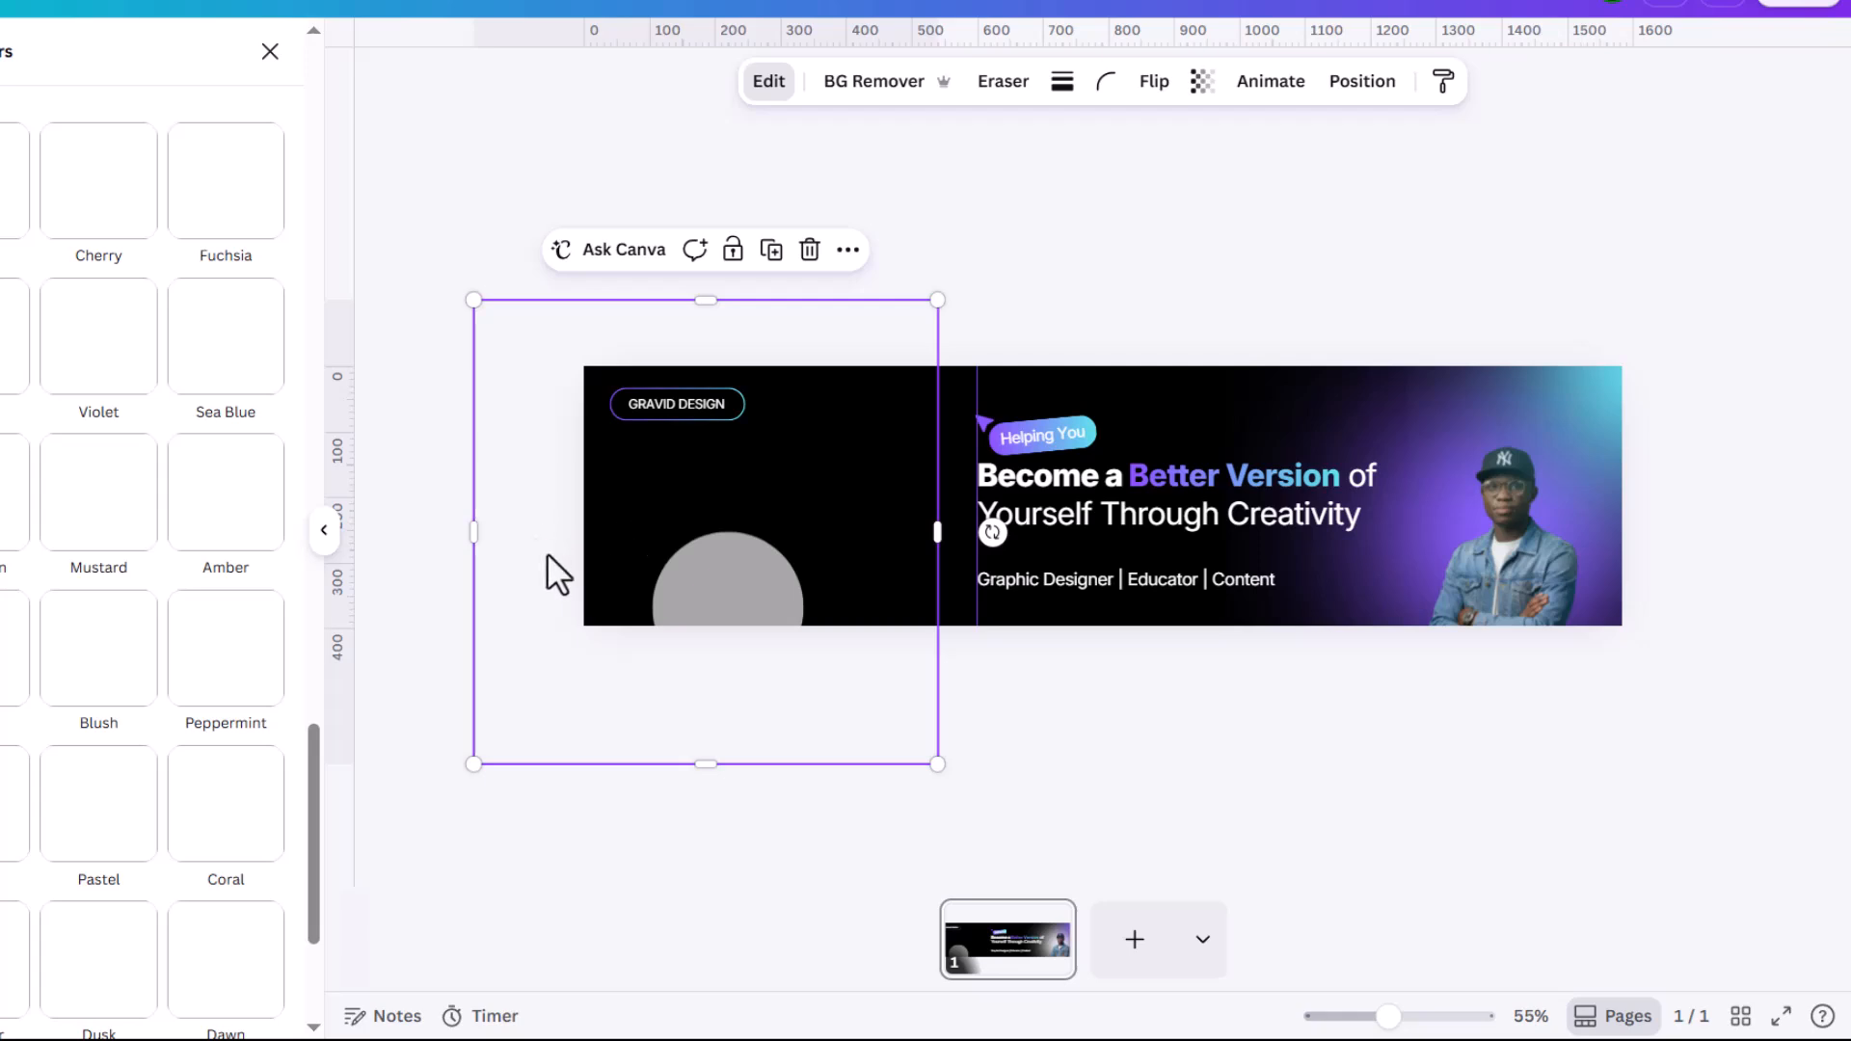
Step: Reorder the turquoise corner glow's layer to directly beneath the portrait and nudge it further up into the corner
left_click(1594, 416)
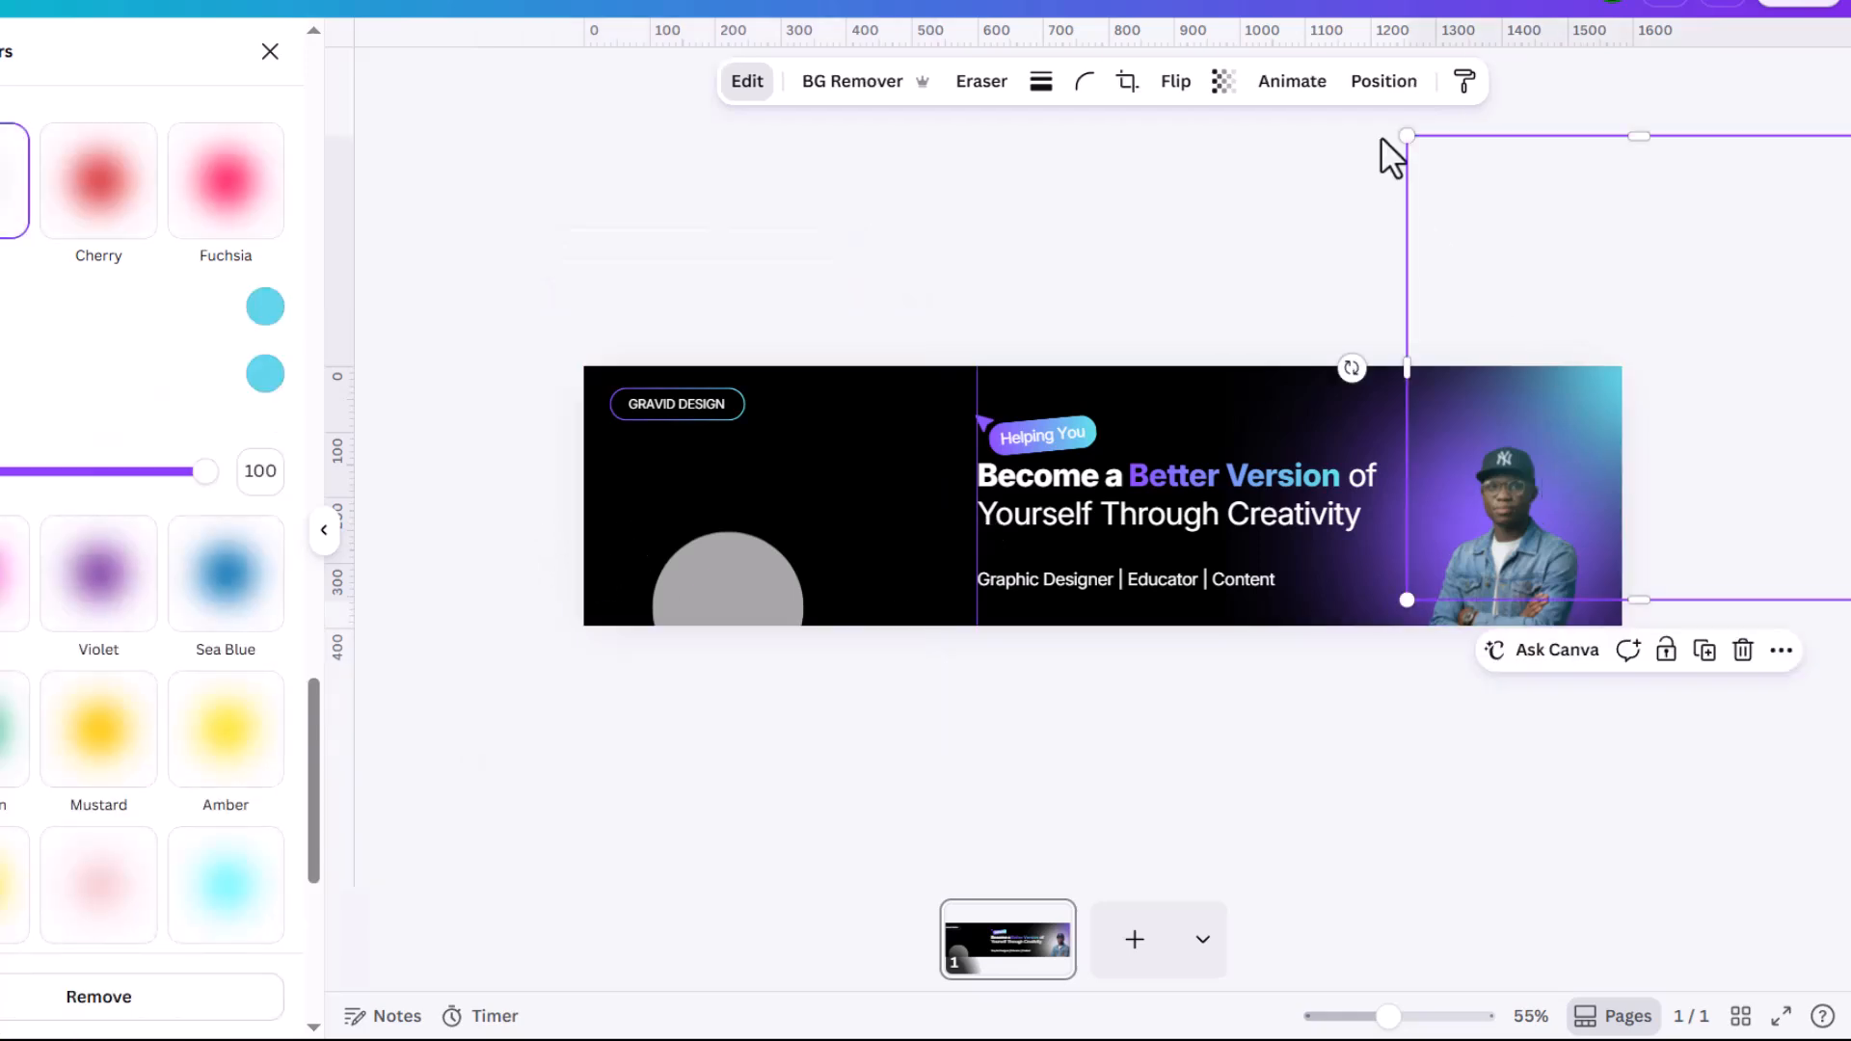
left_click(1380, 84)
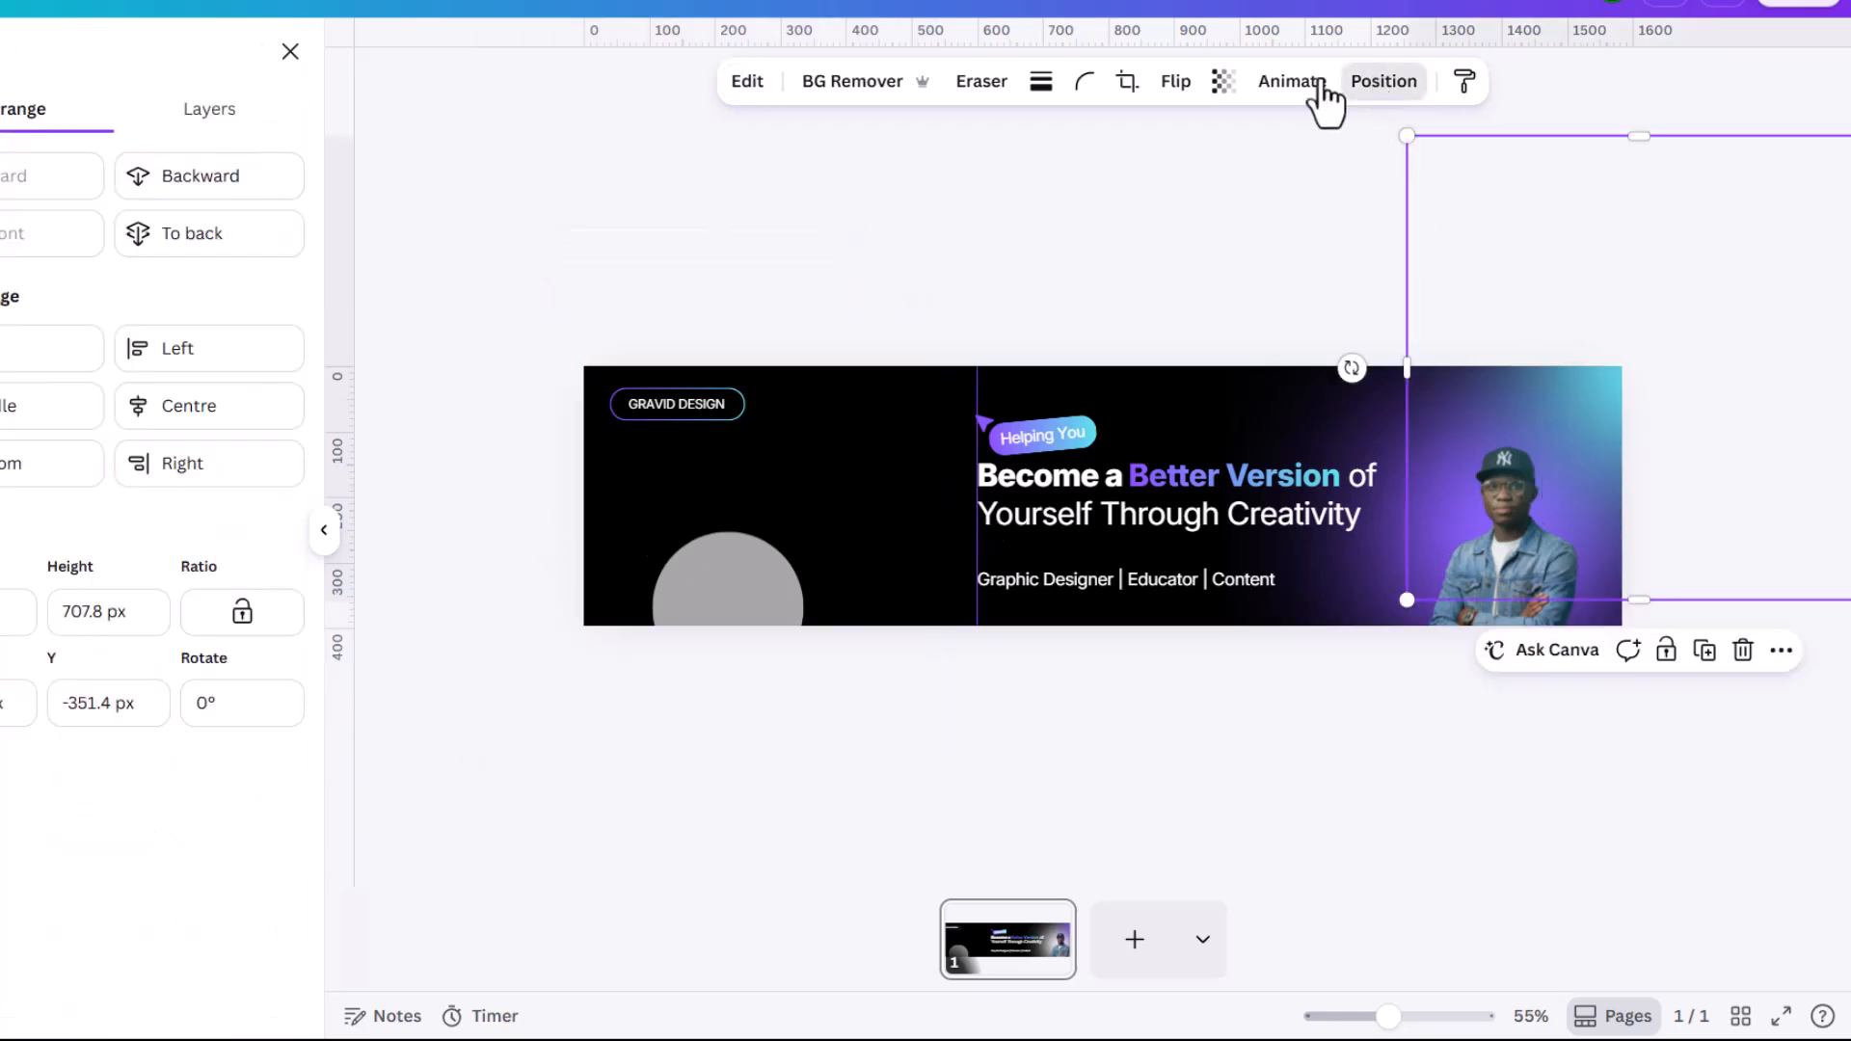
left_click(205, 140)
left_click_drag(236, 767, 280, 855)
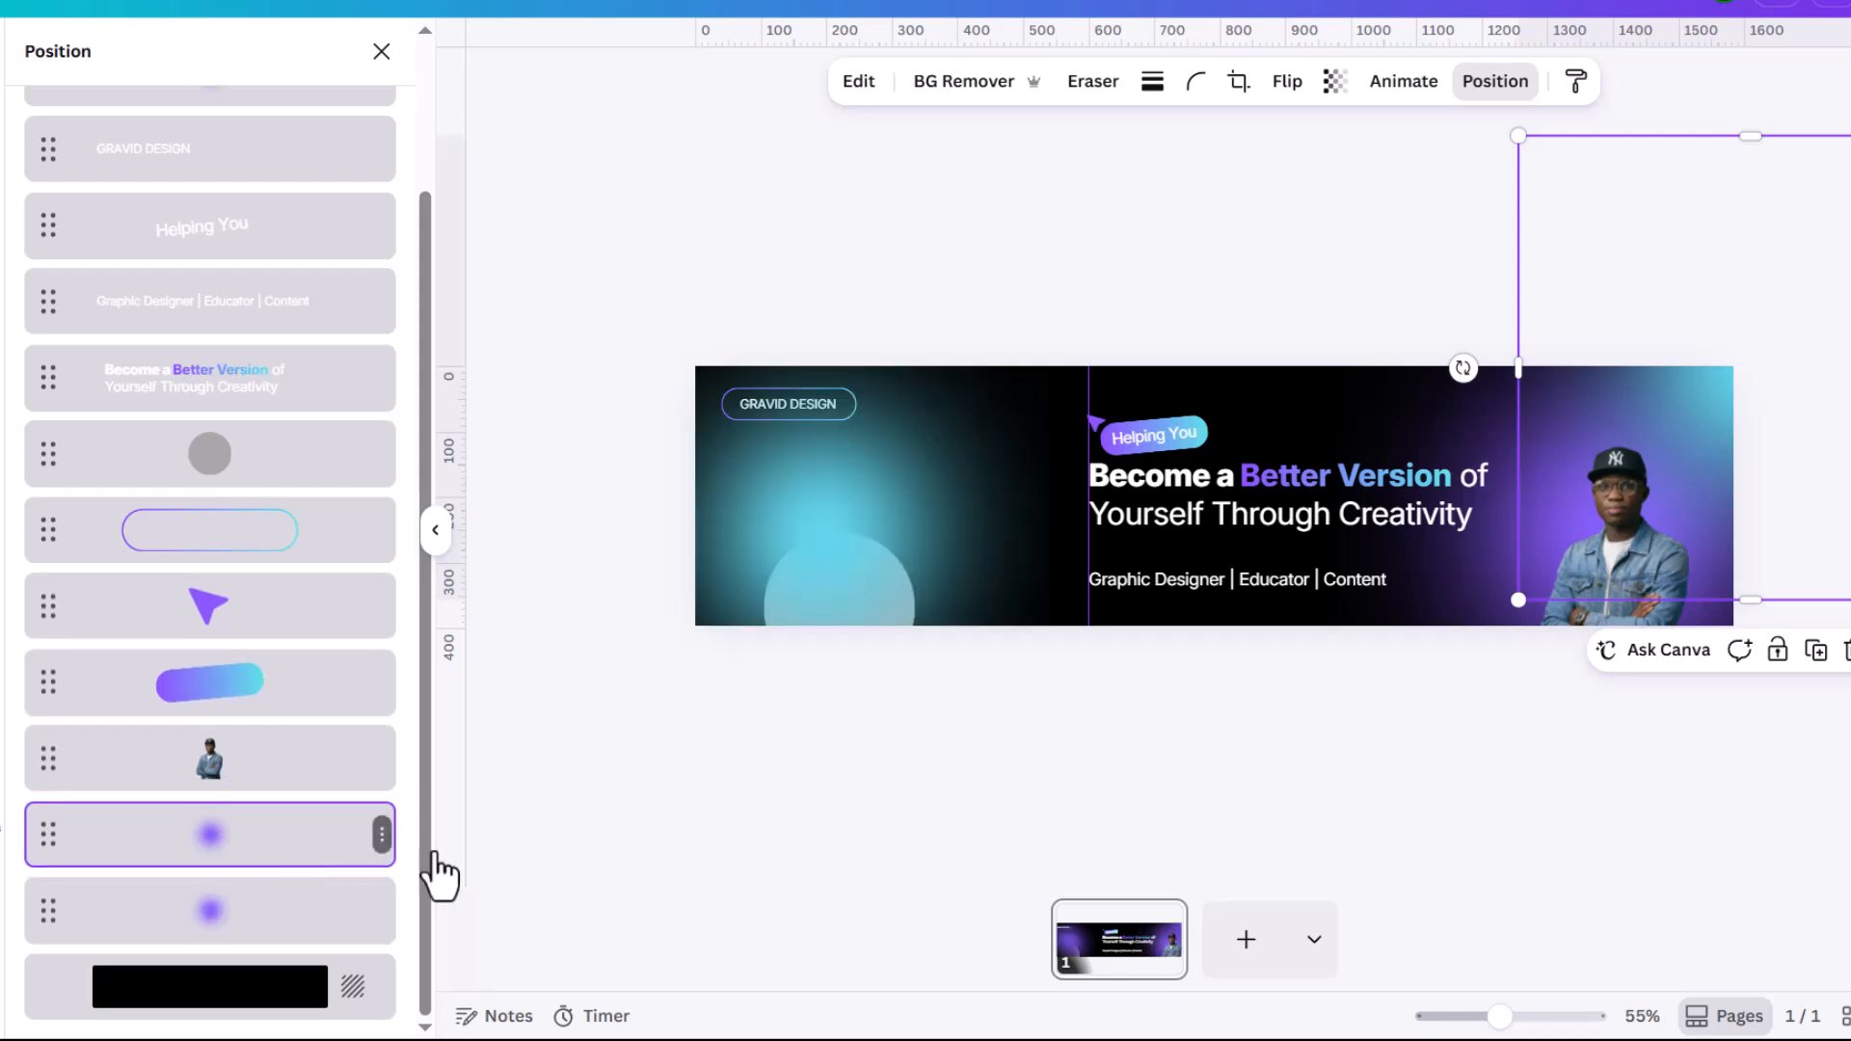
left_click_drag(1716, 401, 1720, 376)
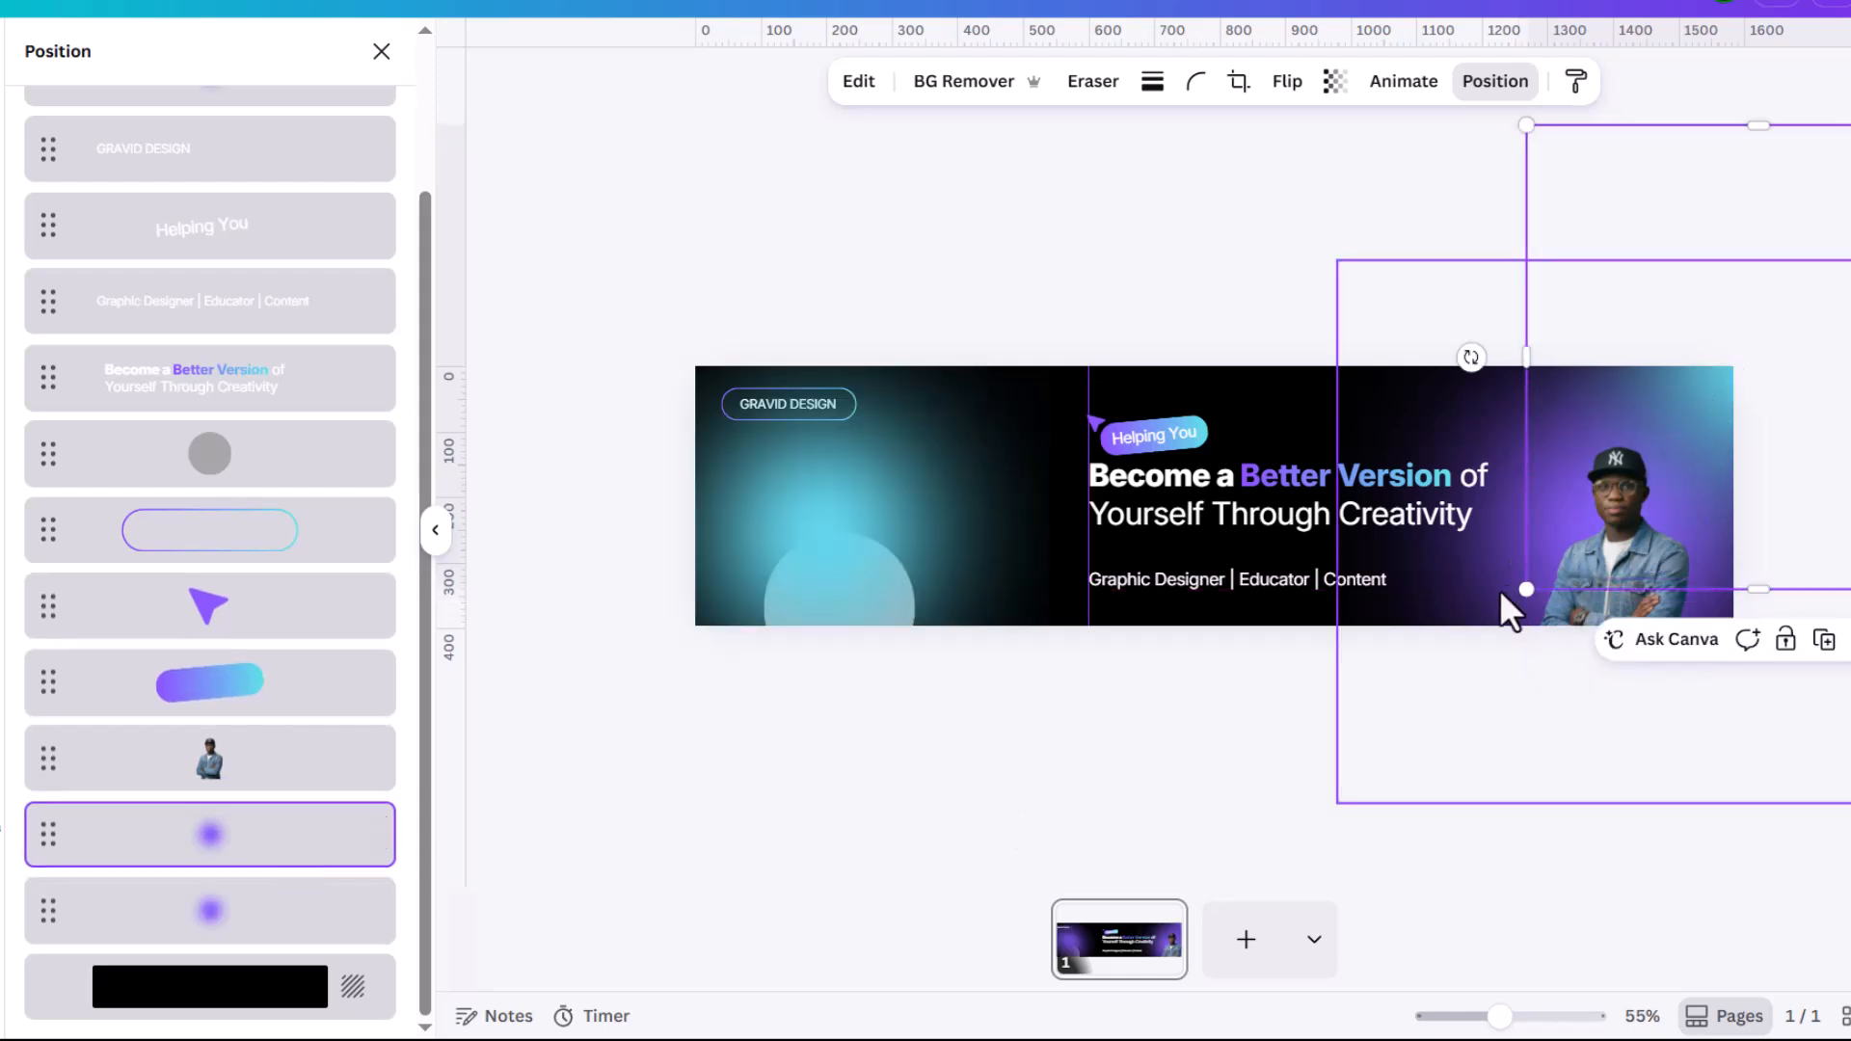
Step: Enlarge the purple glow behind the portrait and adjust its position around the banner's right end
left_click(1472, 606)
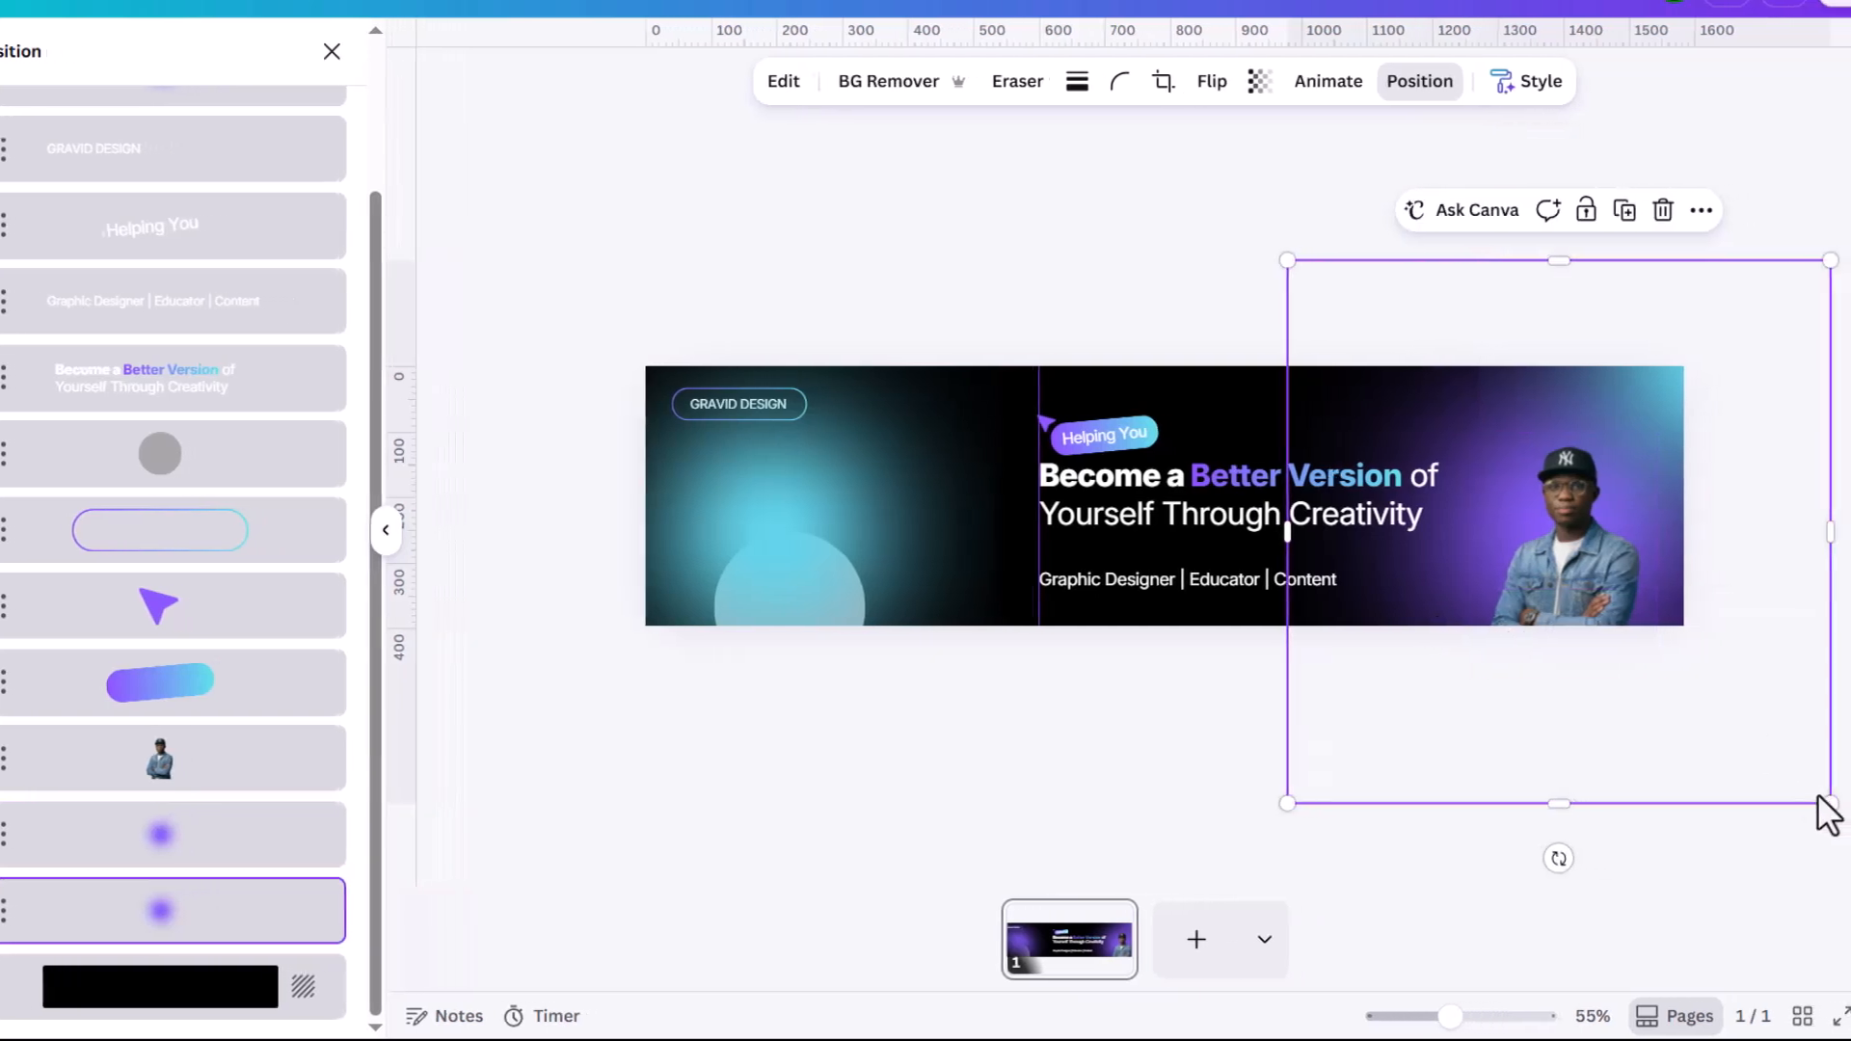
left_click_drag(1792, 804, 1850, 899)
left_click_drag(1507, 771, 1532, 782)
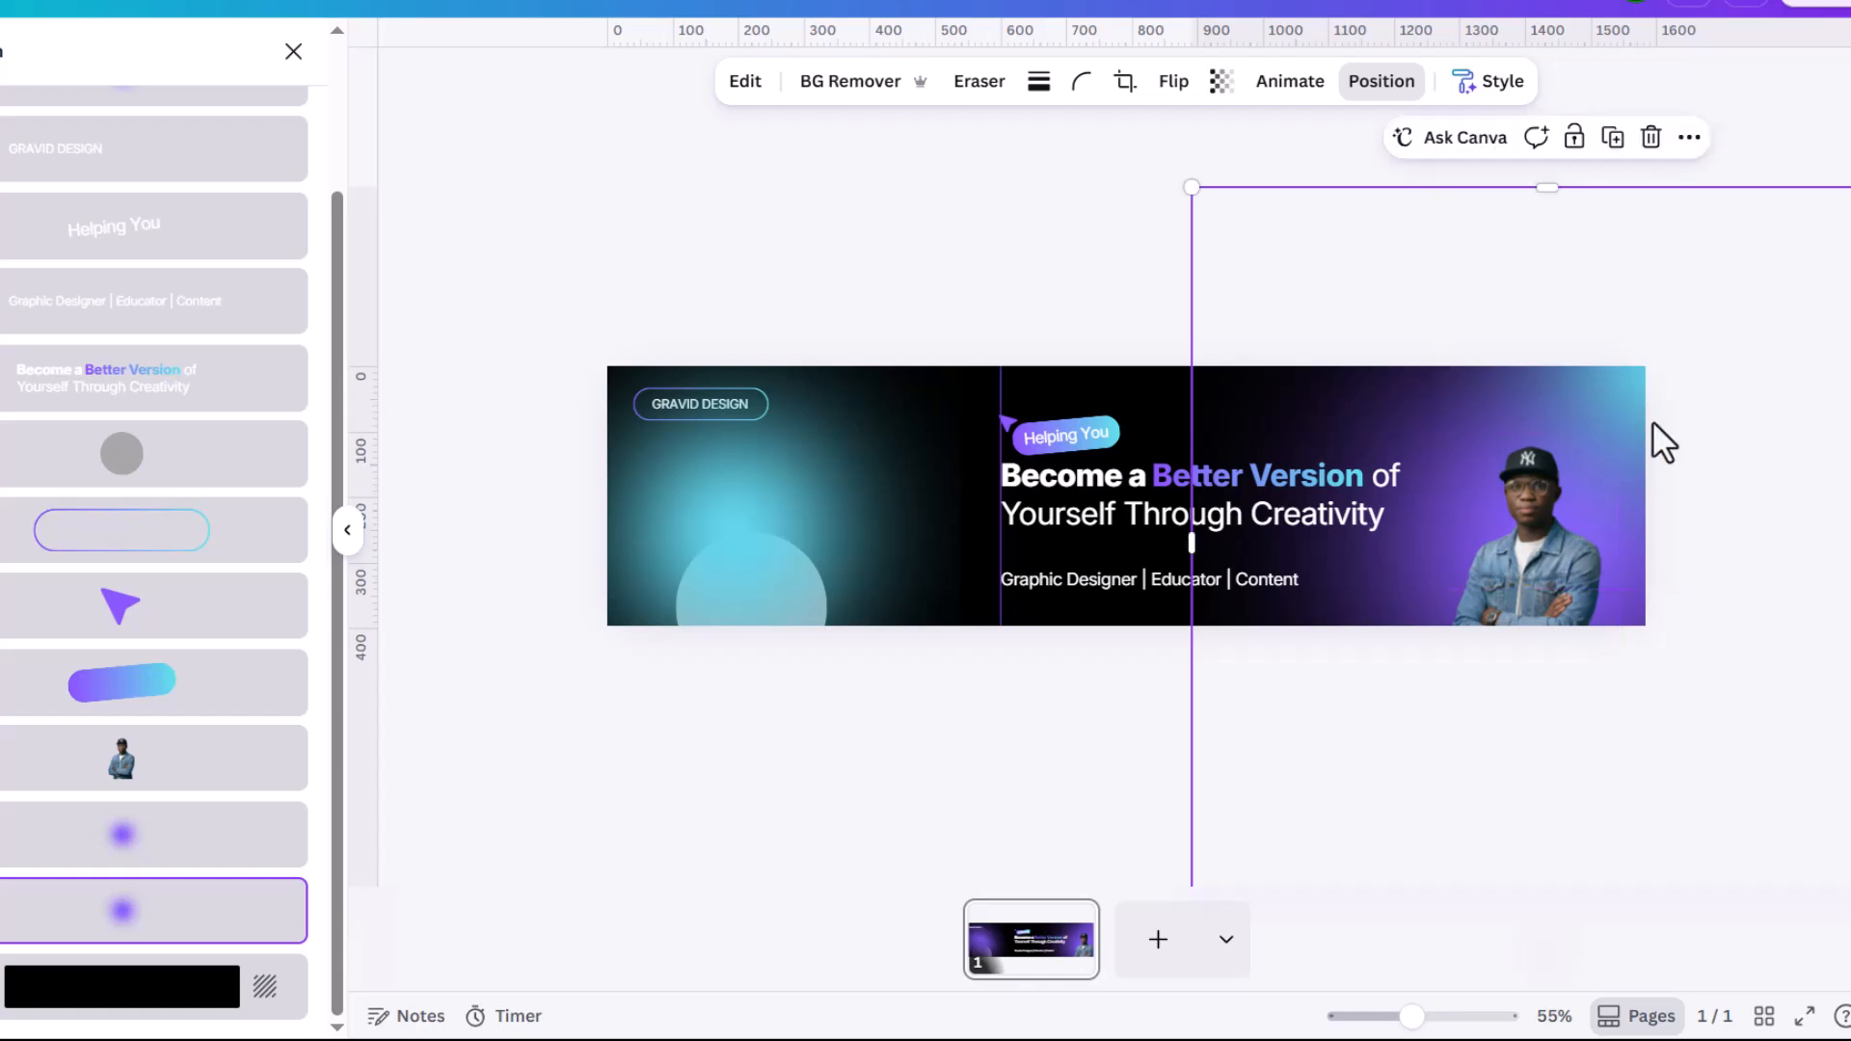
Step: Nudge the turquoise glow in the banner's upper-right corner and move its copy from the grey circle to the upper-left corner
left_click(1624, 382)
left_click_drag(1628, 388, 1624, 396)
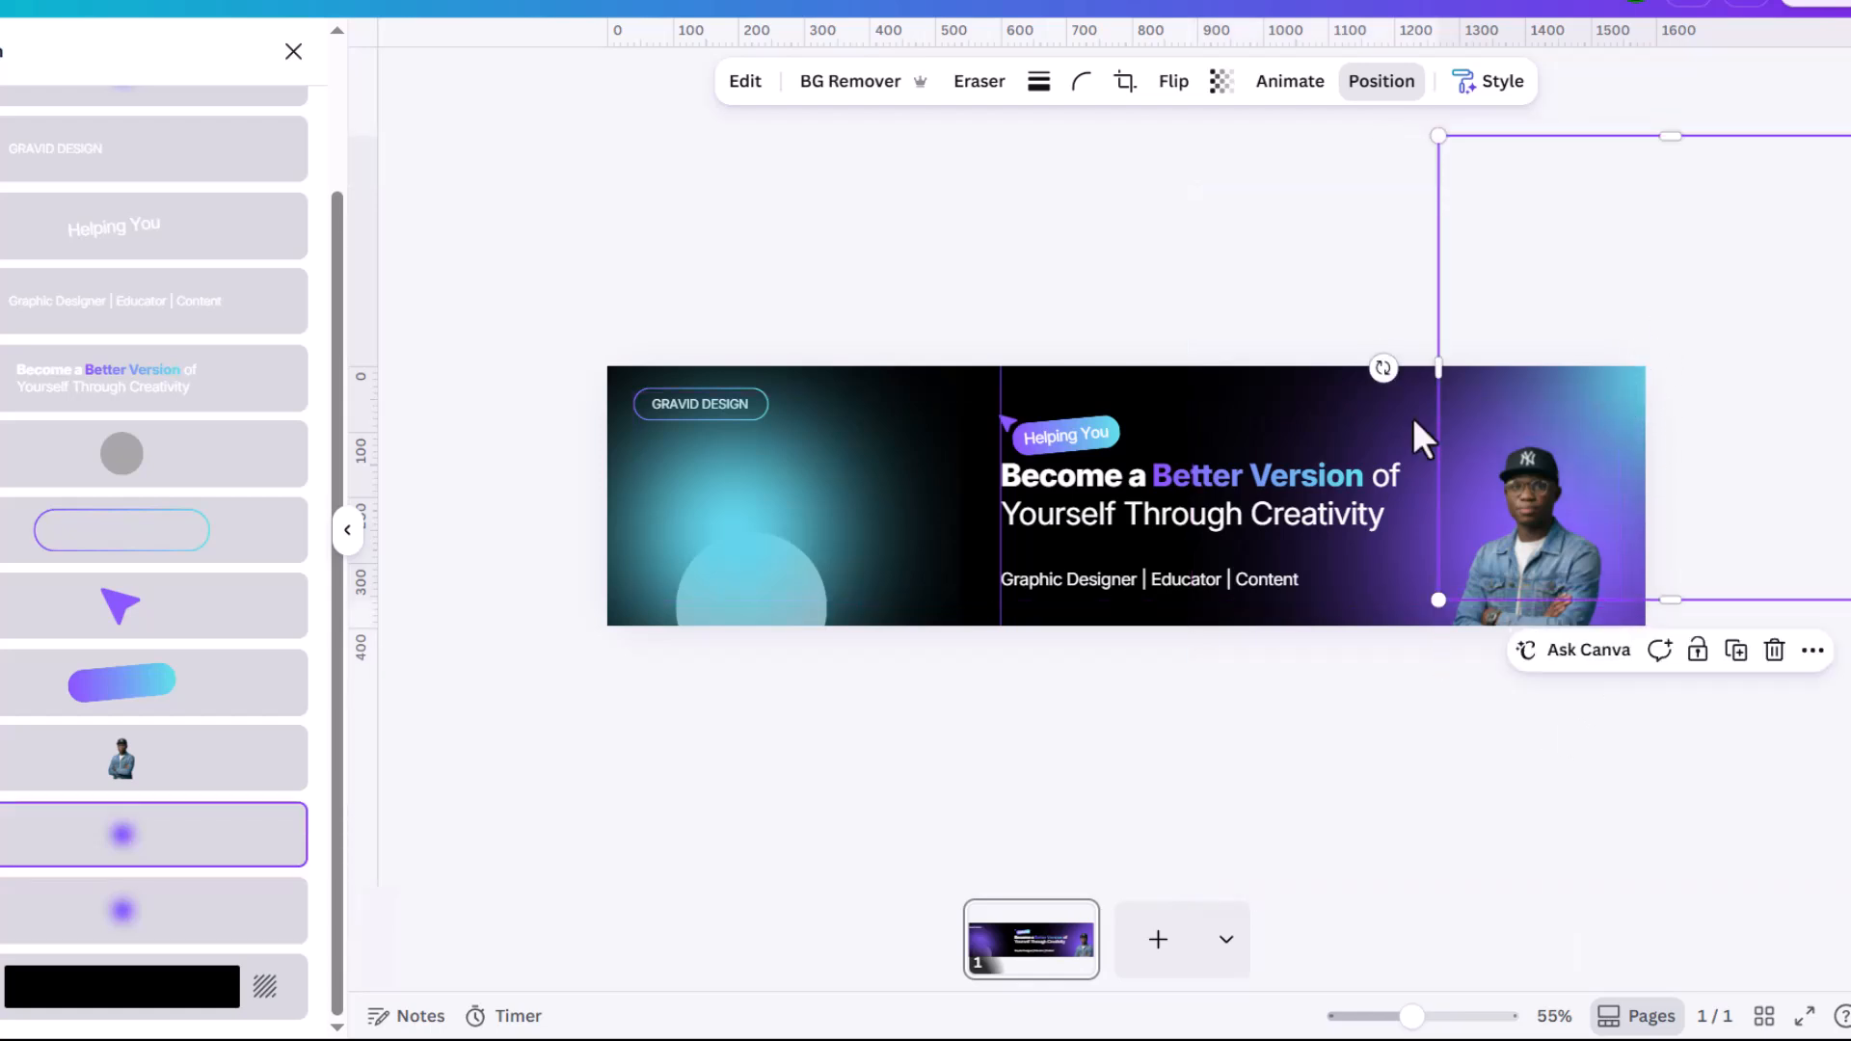
left_click(663, 536)
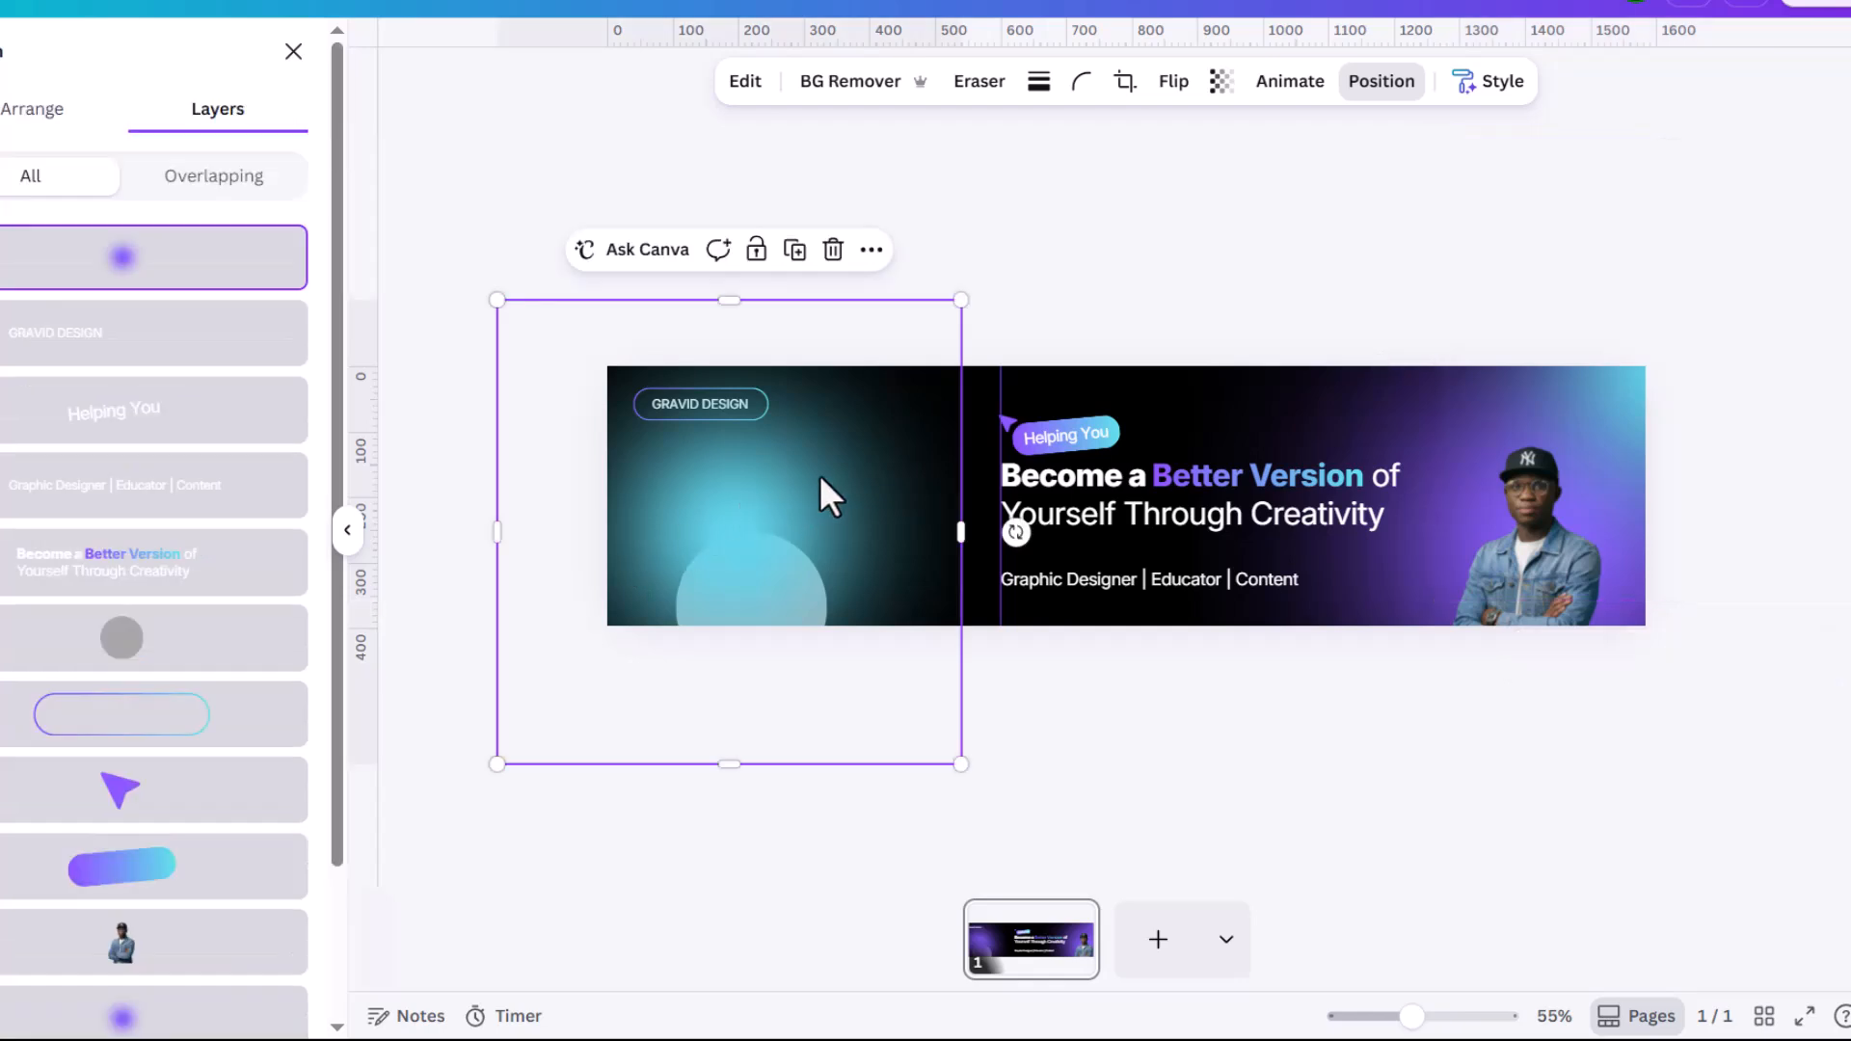
left_click_drag(781, 496, 591, 311)
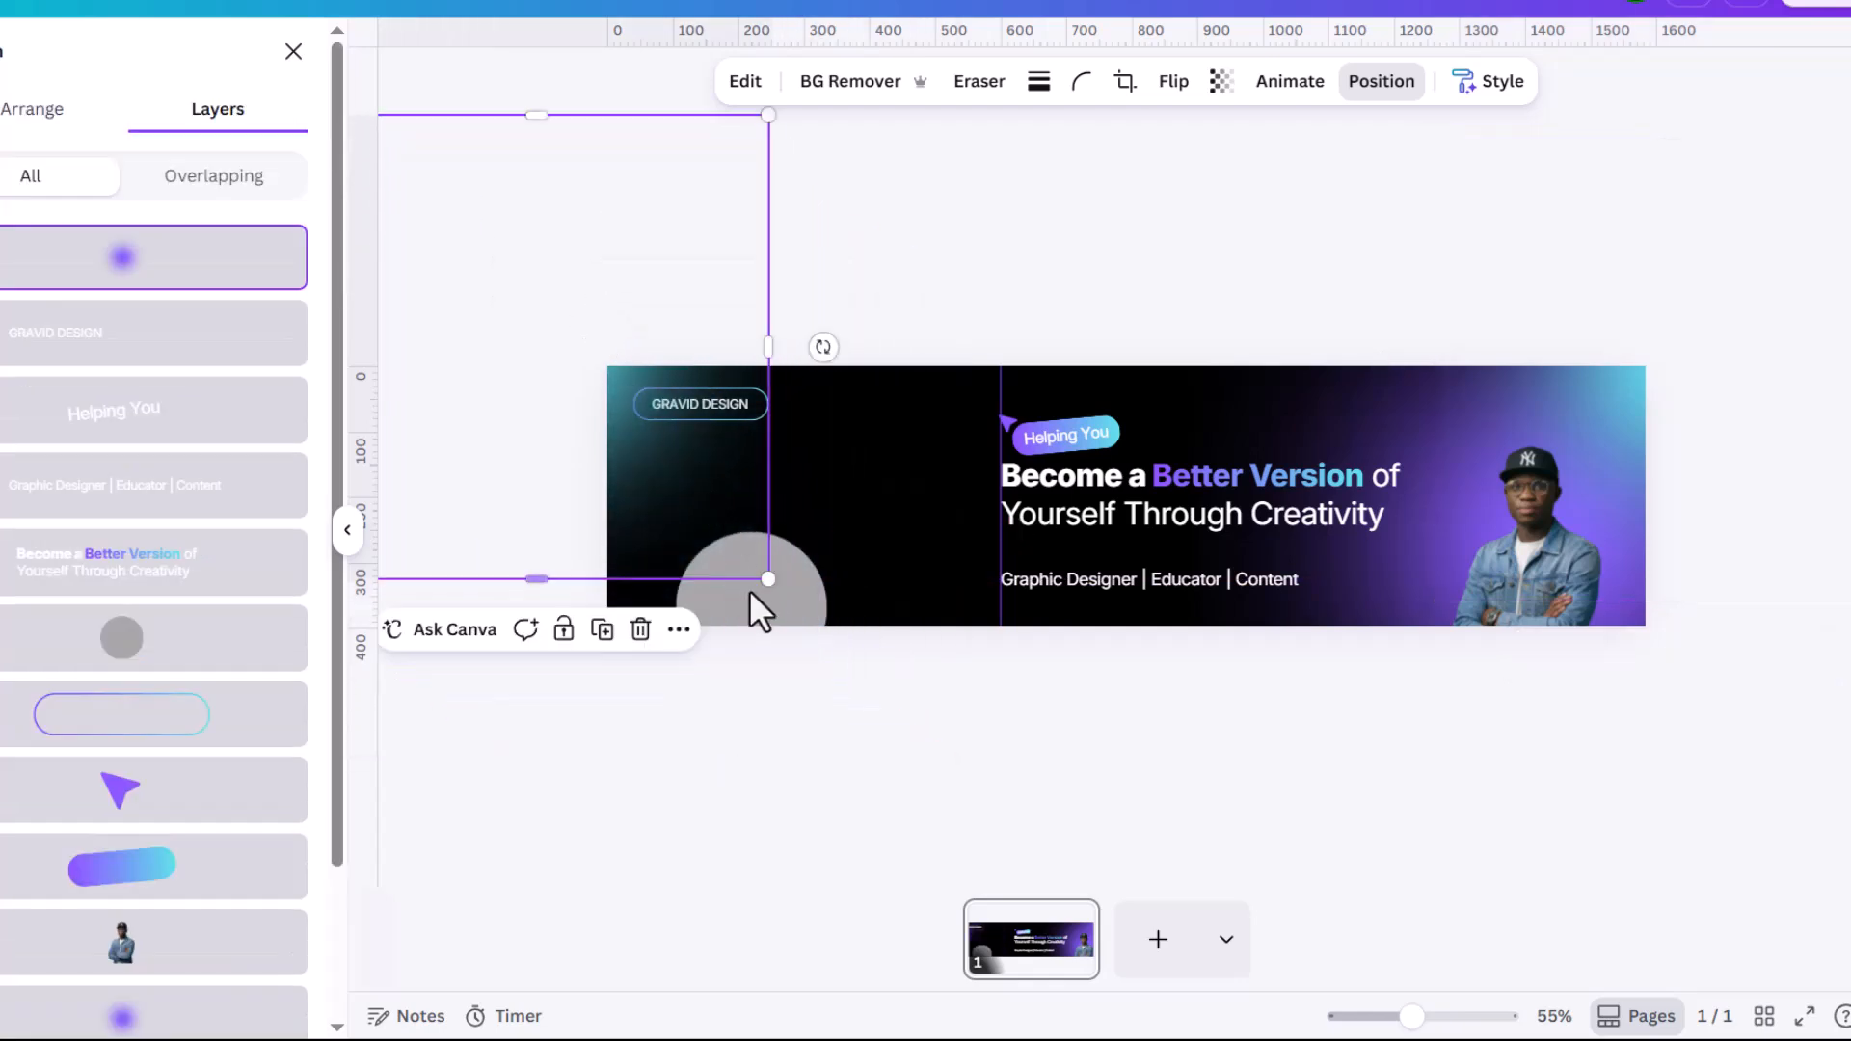
Step: Enlarge the turquoise glow behind the GRAVID DESIGN badge and shift it further up and left into the corner
left_click_drag(769, 578, 1075, 711)
left_click_drag(900, 537, 818, 460)
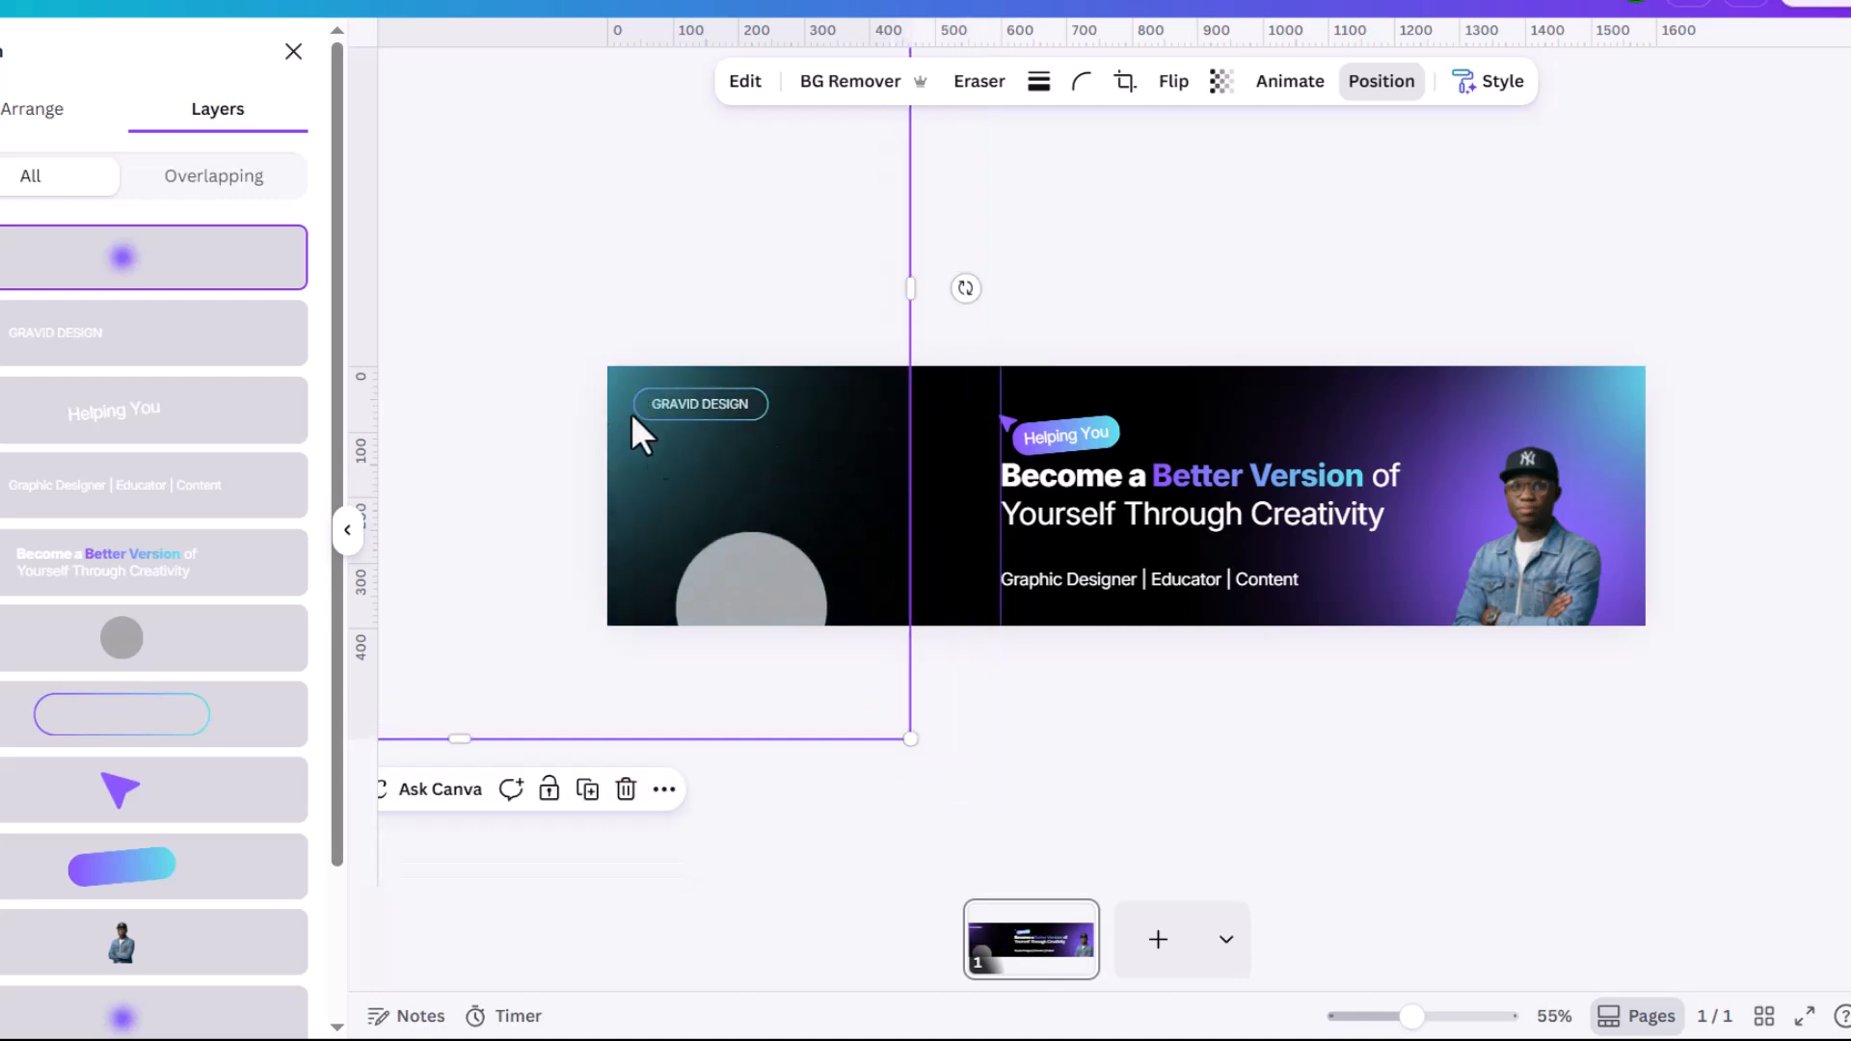
left_click_drag(653, 479, 653, 445)
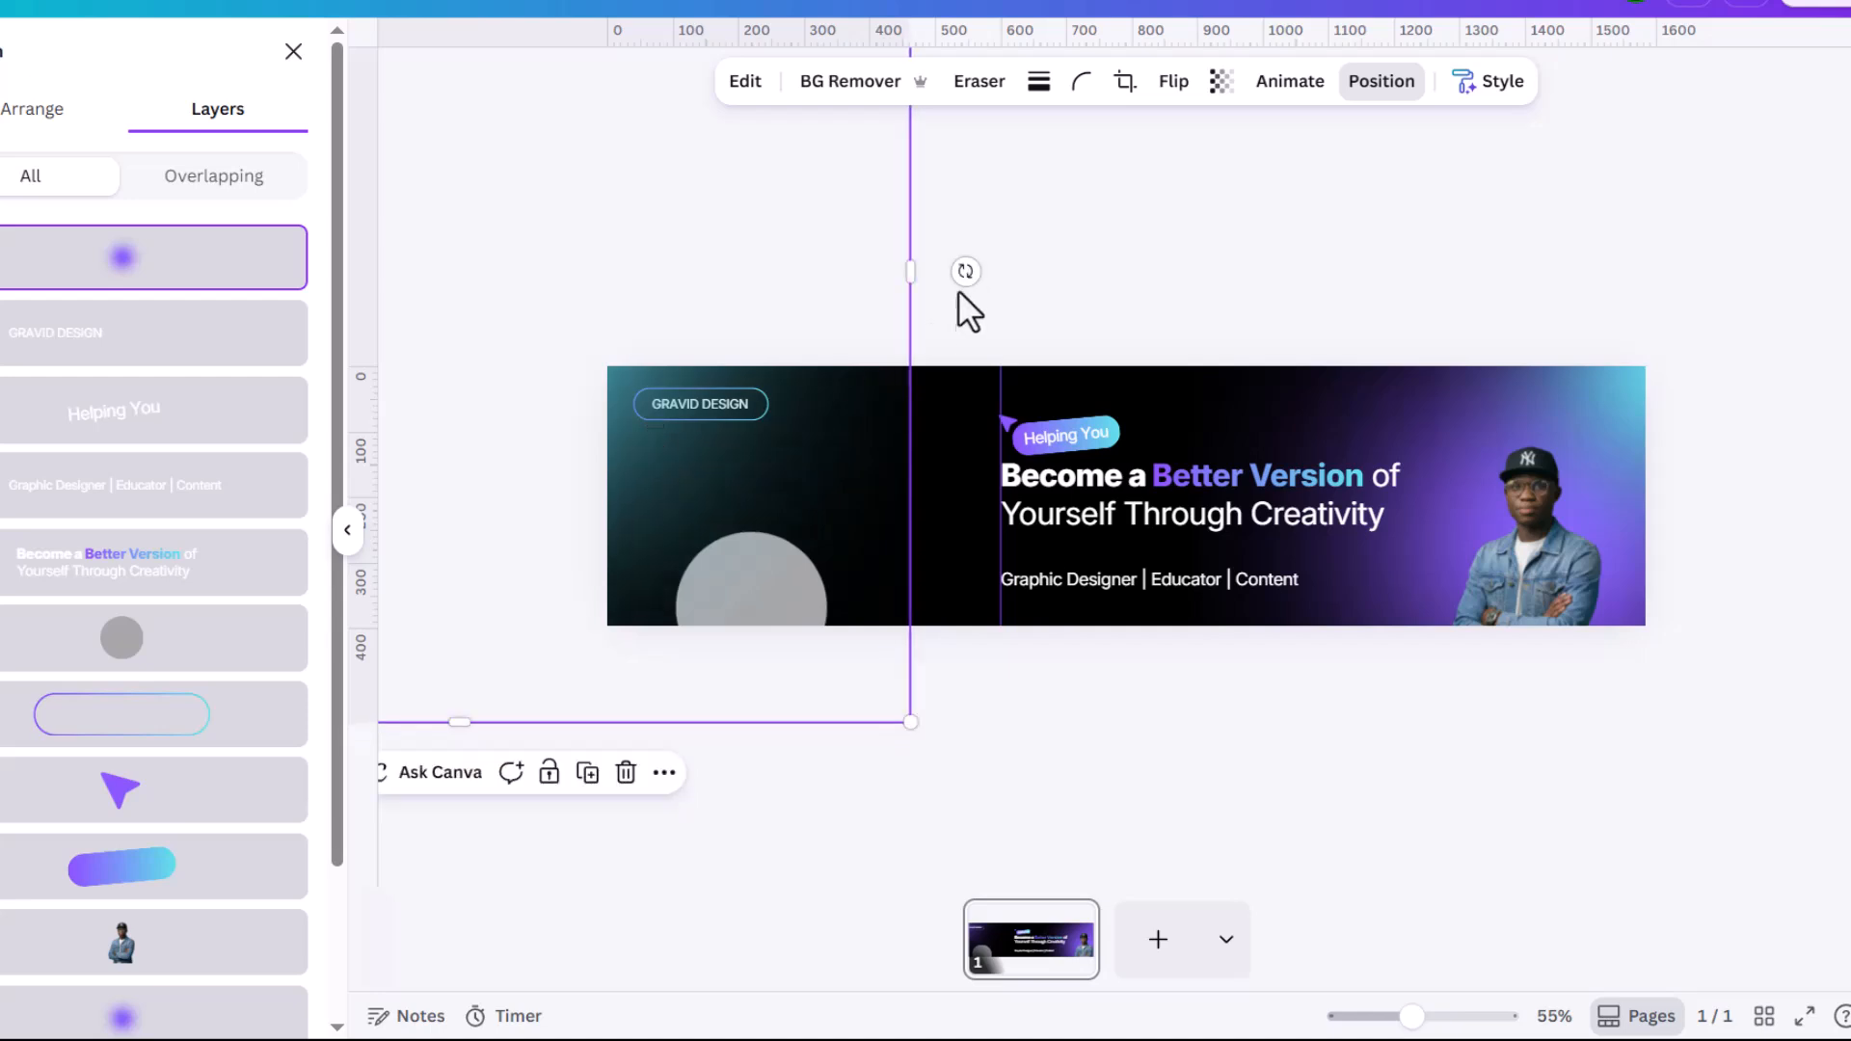
left_click(1157, 280)
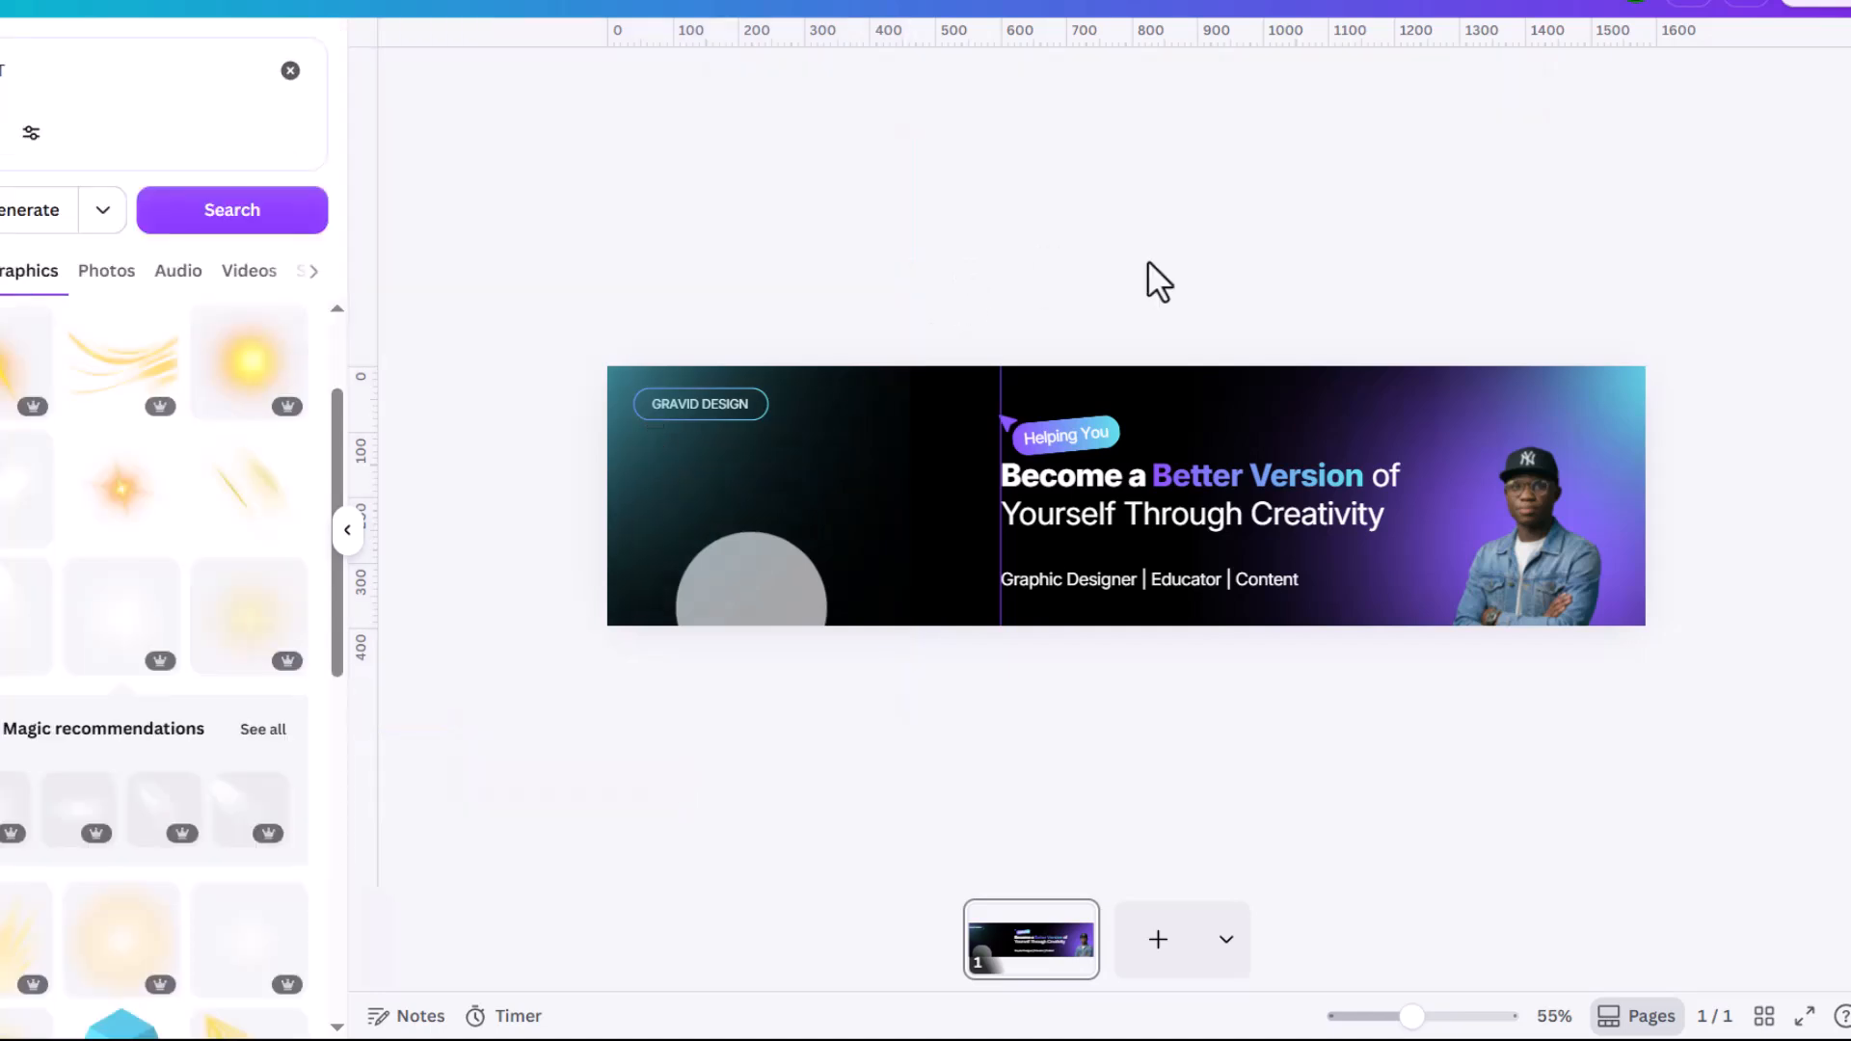
Step: Adjust the portrait image's light by setting its shadows to 60
scroll(1281, 614, "down", 2)
scroll(1365, 598, "up", 2)
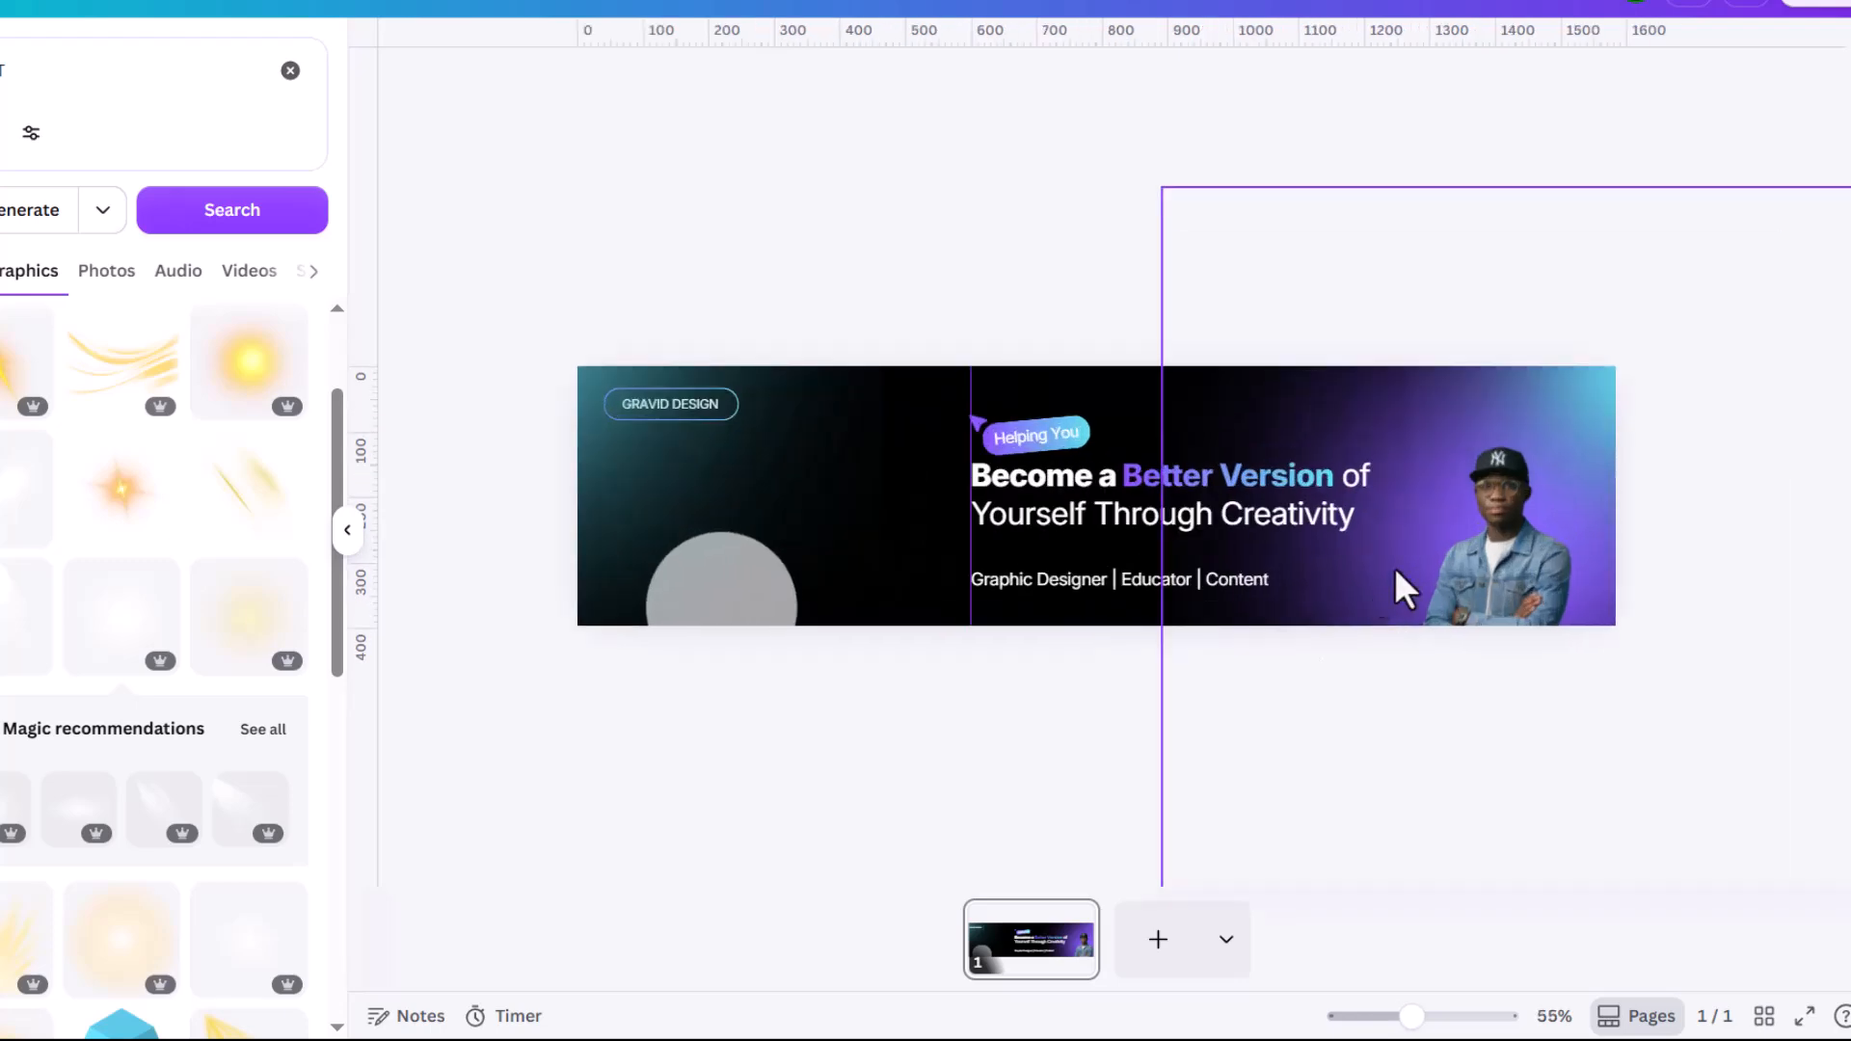
left_click(1585, 540)
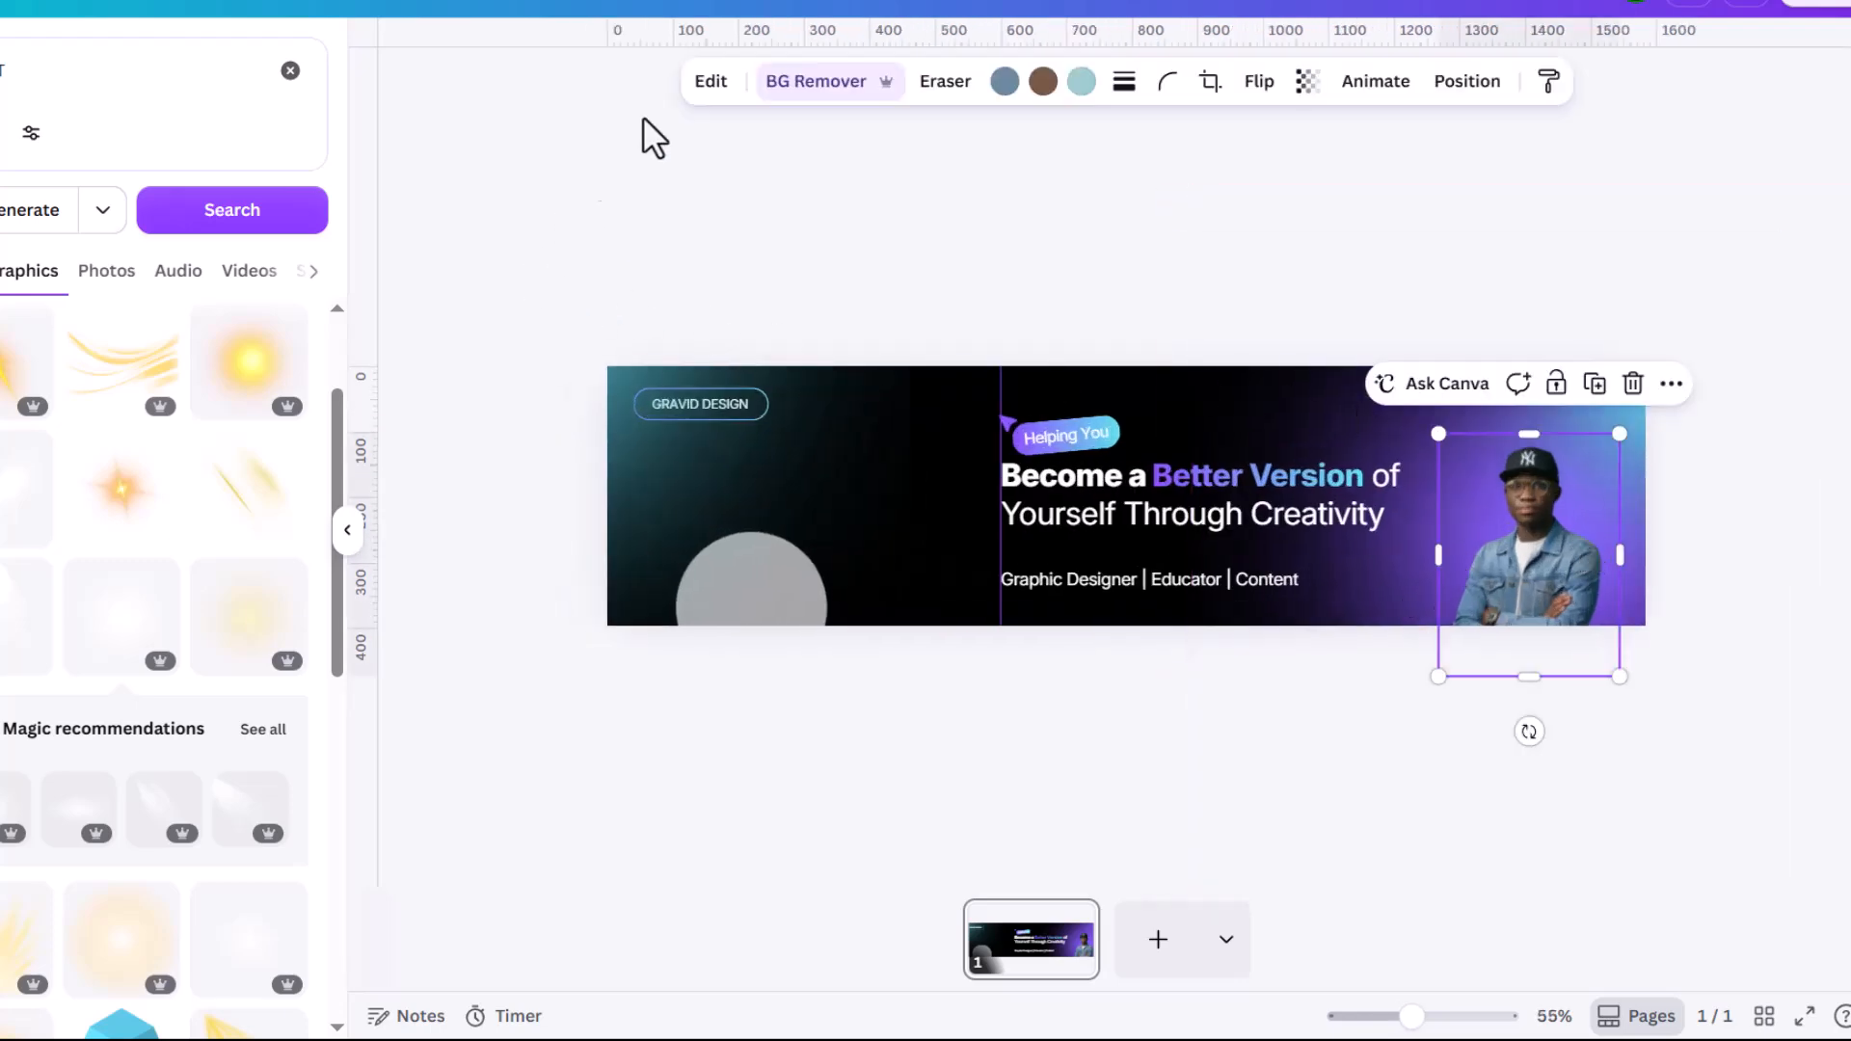
left_click(710, 83)
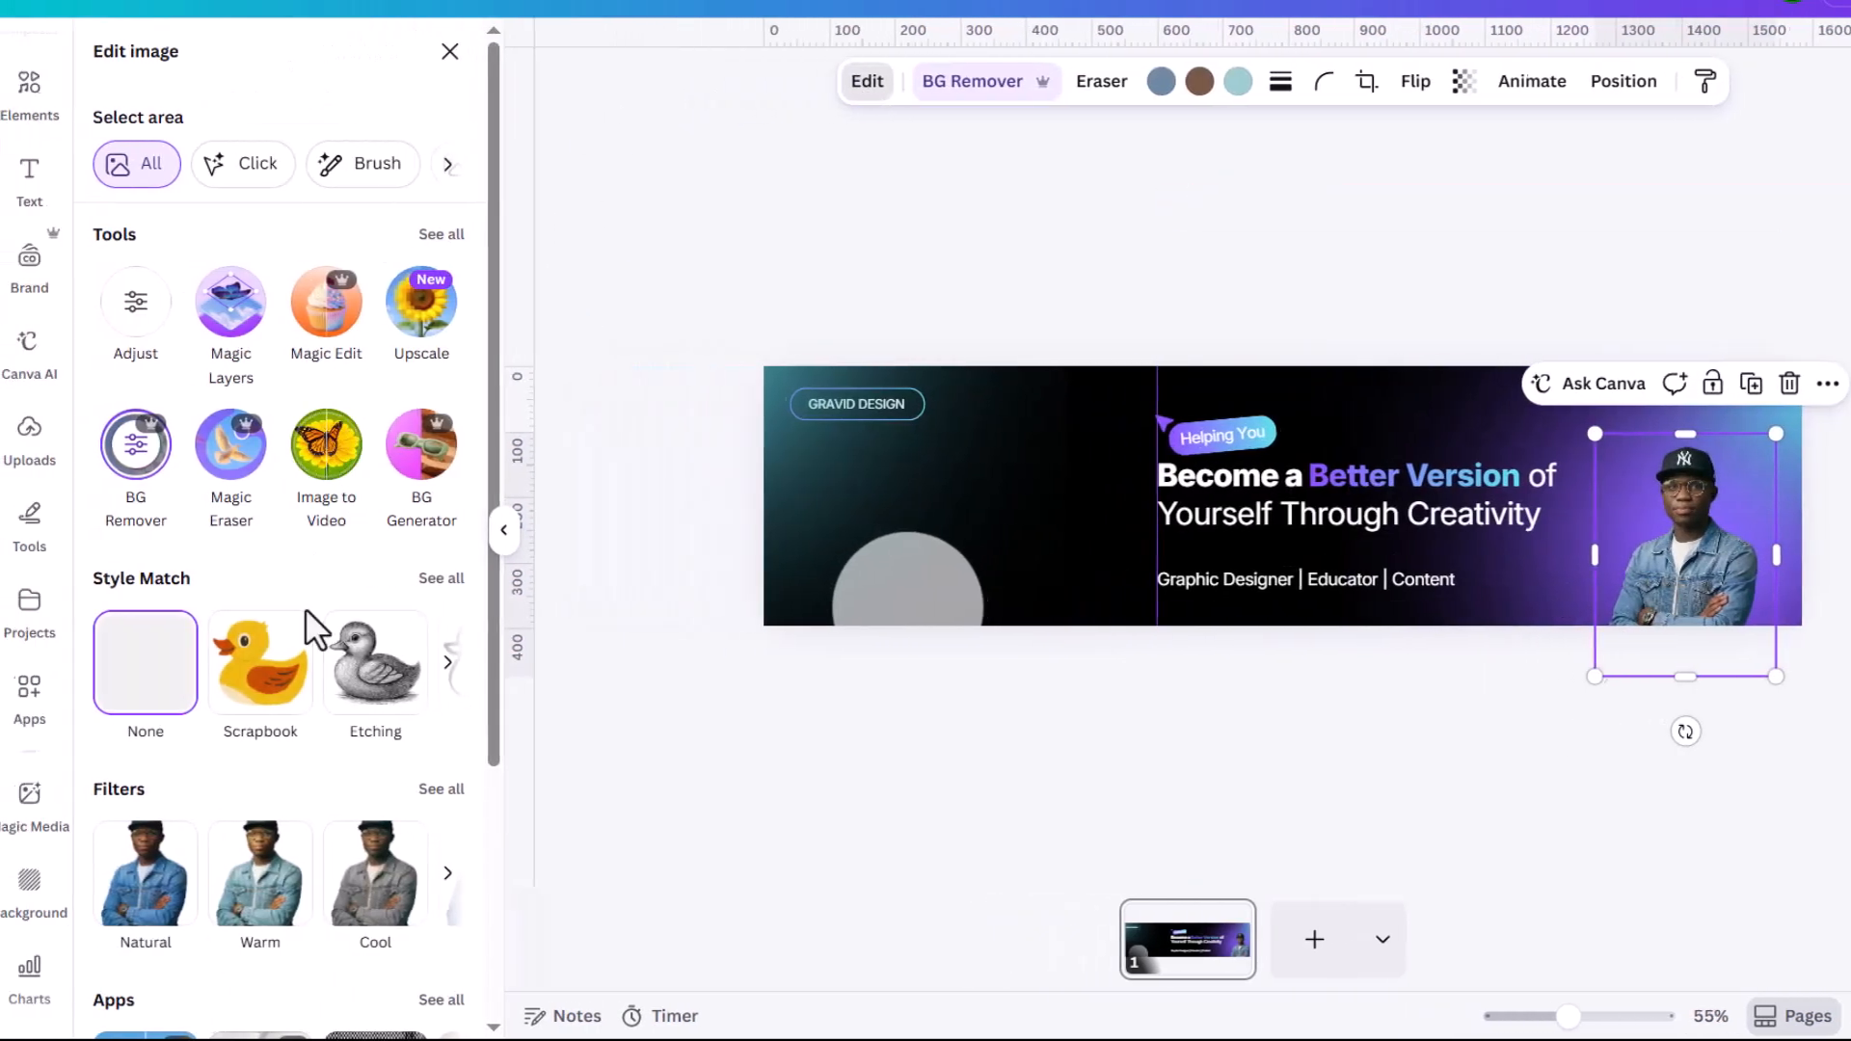
left_click(149, 307)
scroll(380, 662, "down", 3)
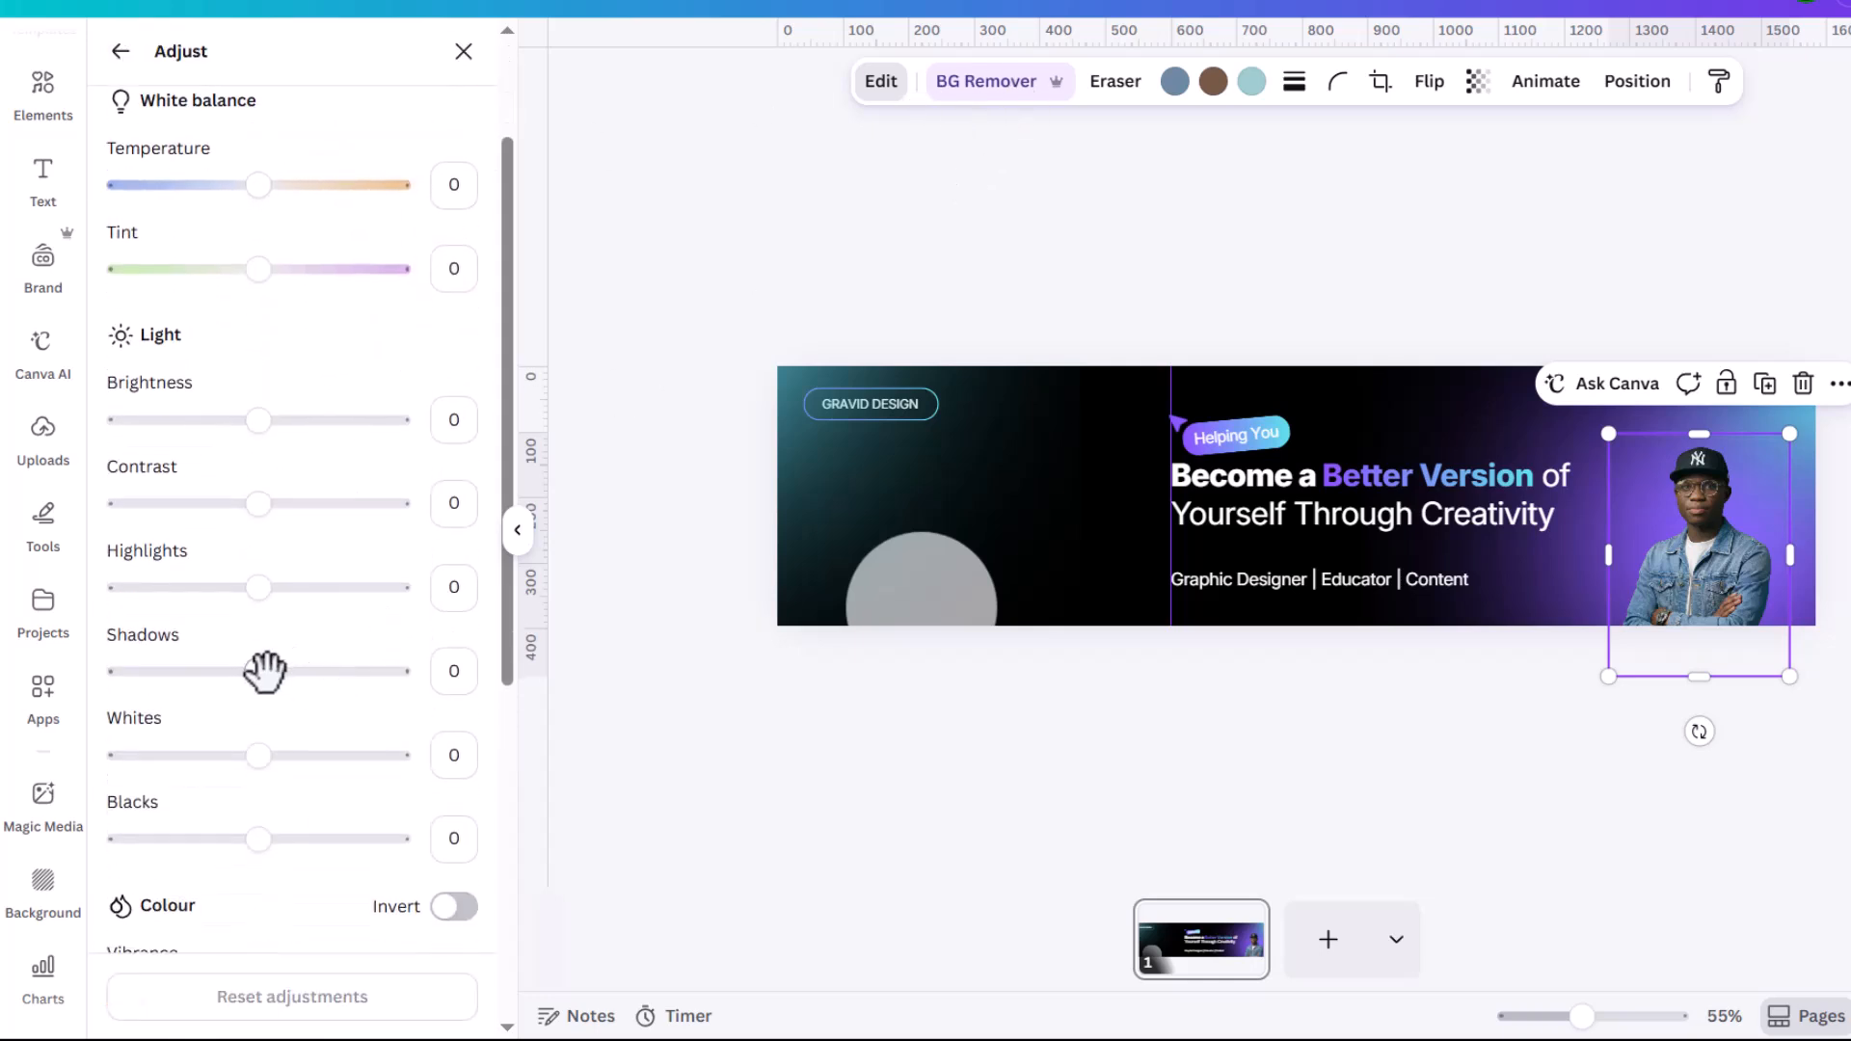
left_click_drag(289, 669, 317, 674)
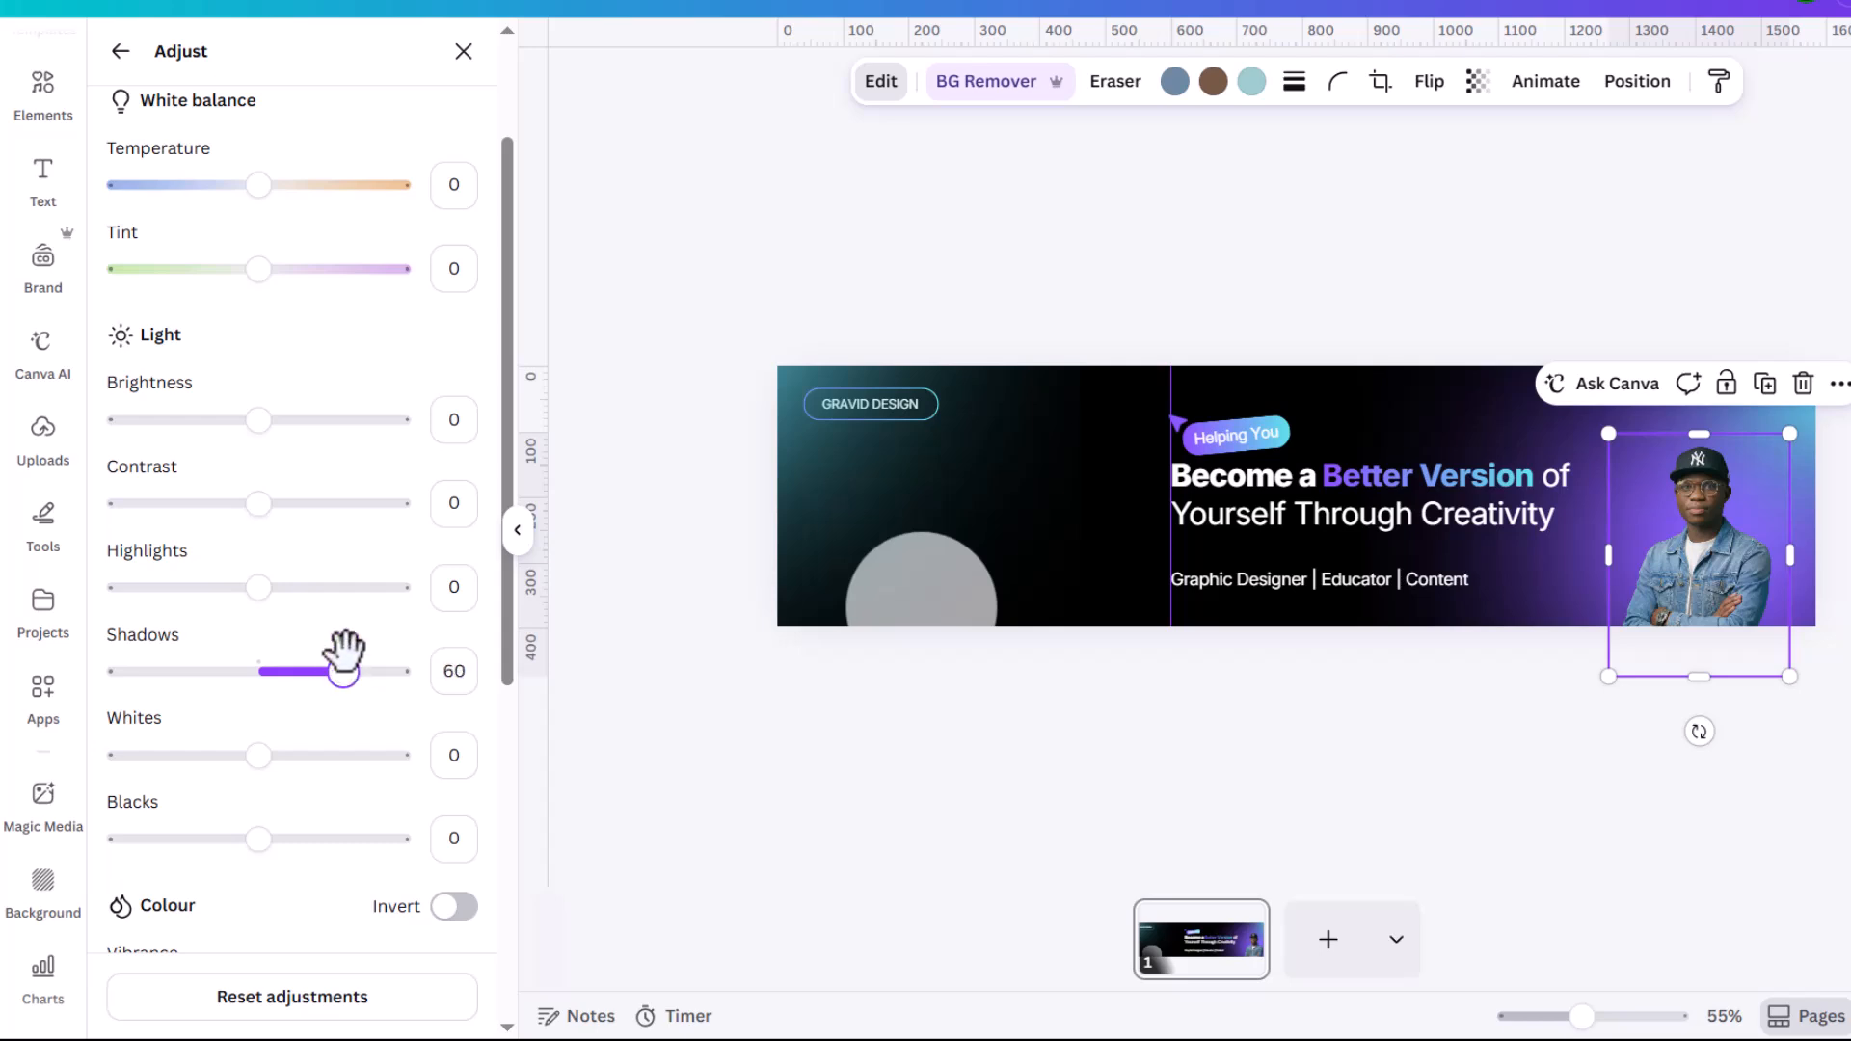
Step: Set the portrait's vibrance to 63 and its sharpness to 16, and finish the image adjustments
scroll(338, 689, "down", 3)
mouse_move(255, 713)
left_mouse_down()
mouse_move(351, 715)
mouse_move(273, 742)
left_mouse_up()
scroll(323, 656, "down", 4)
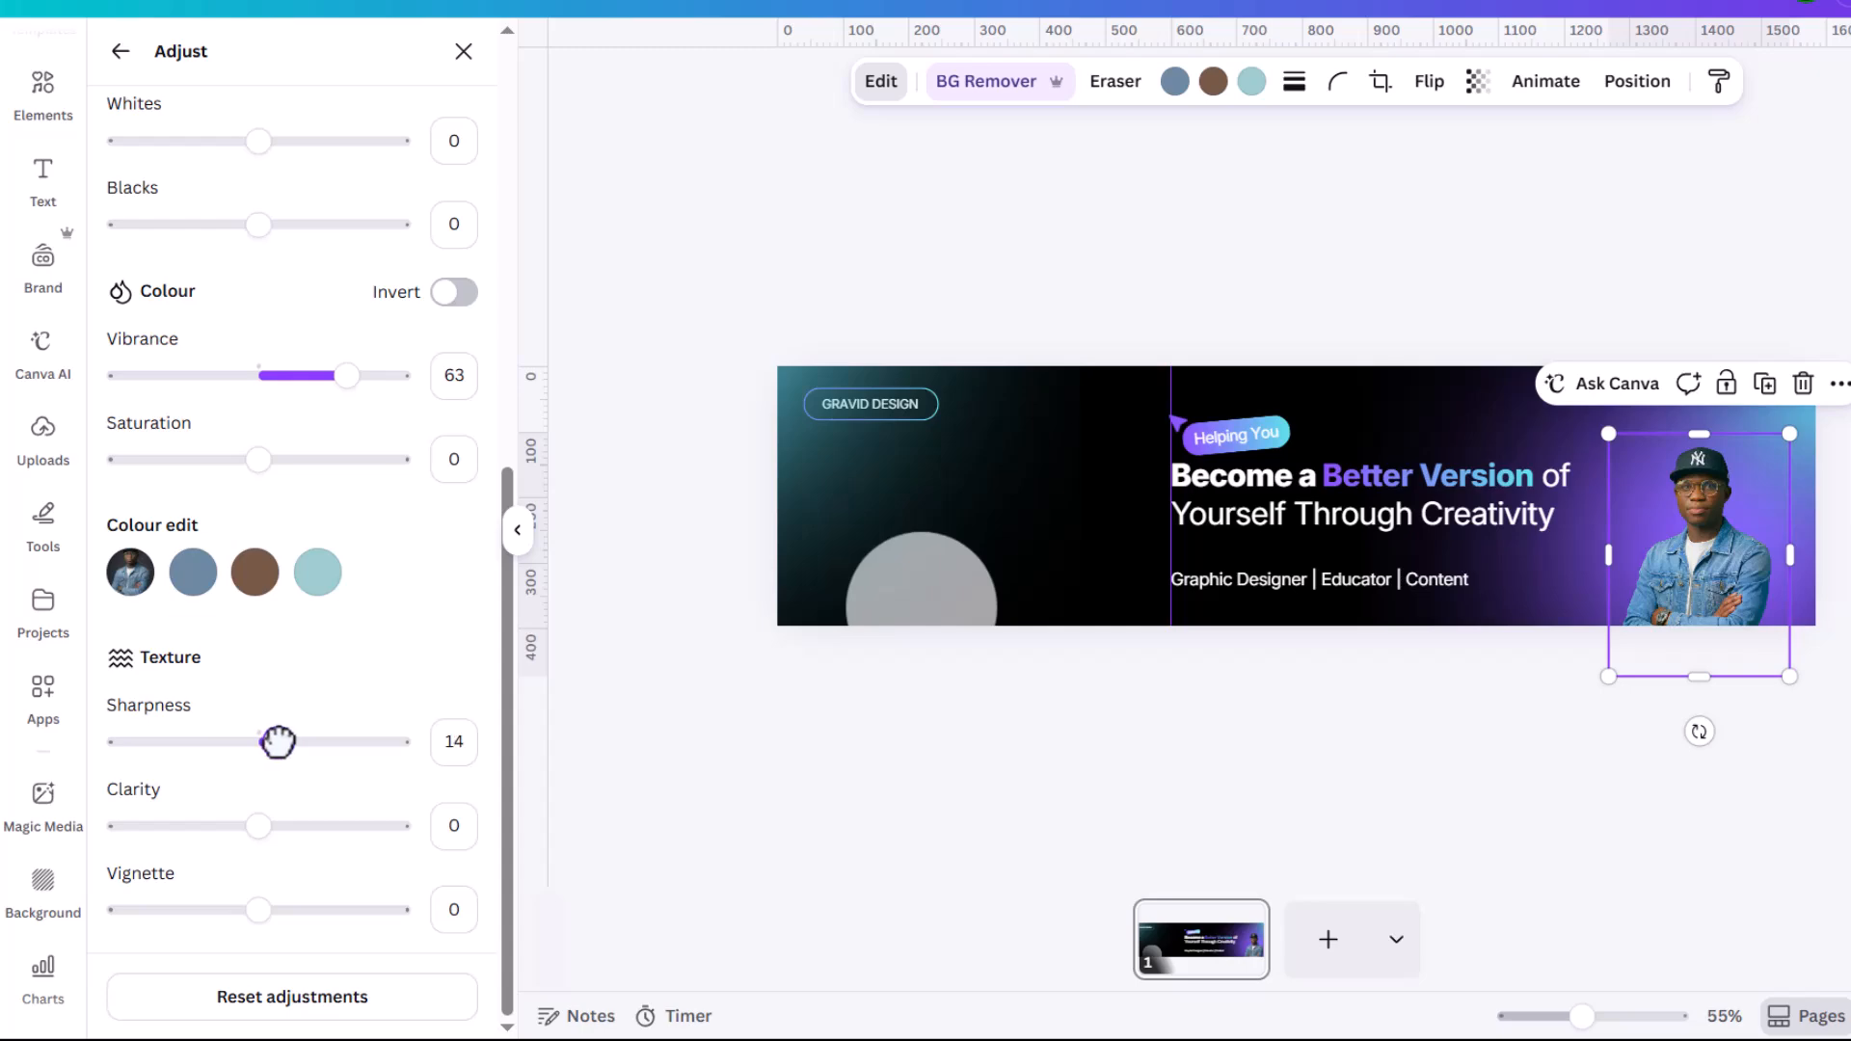
scroll(1727, 501, "up", 5)
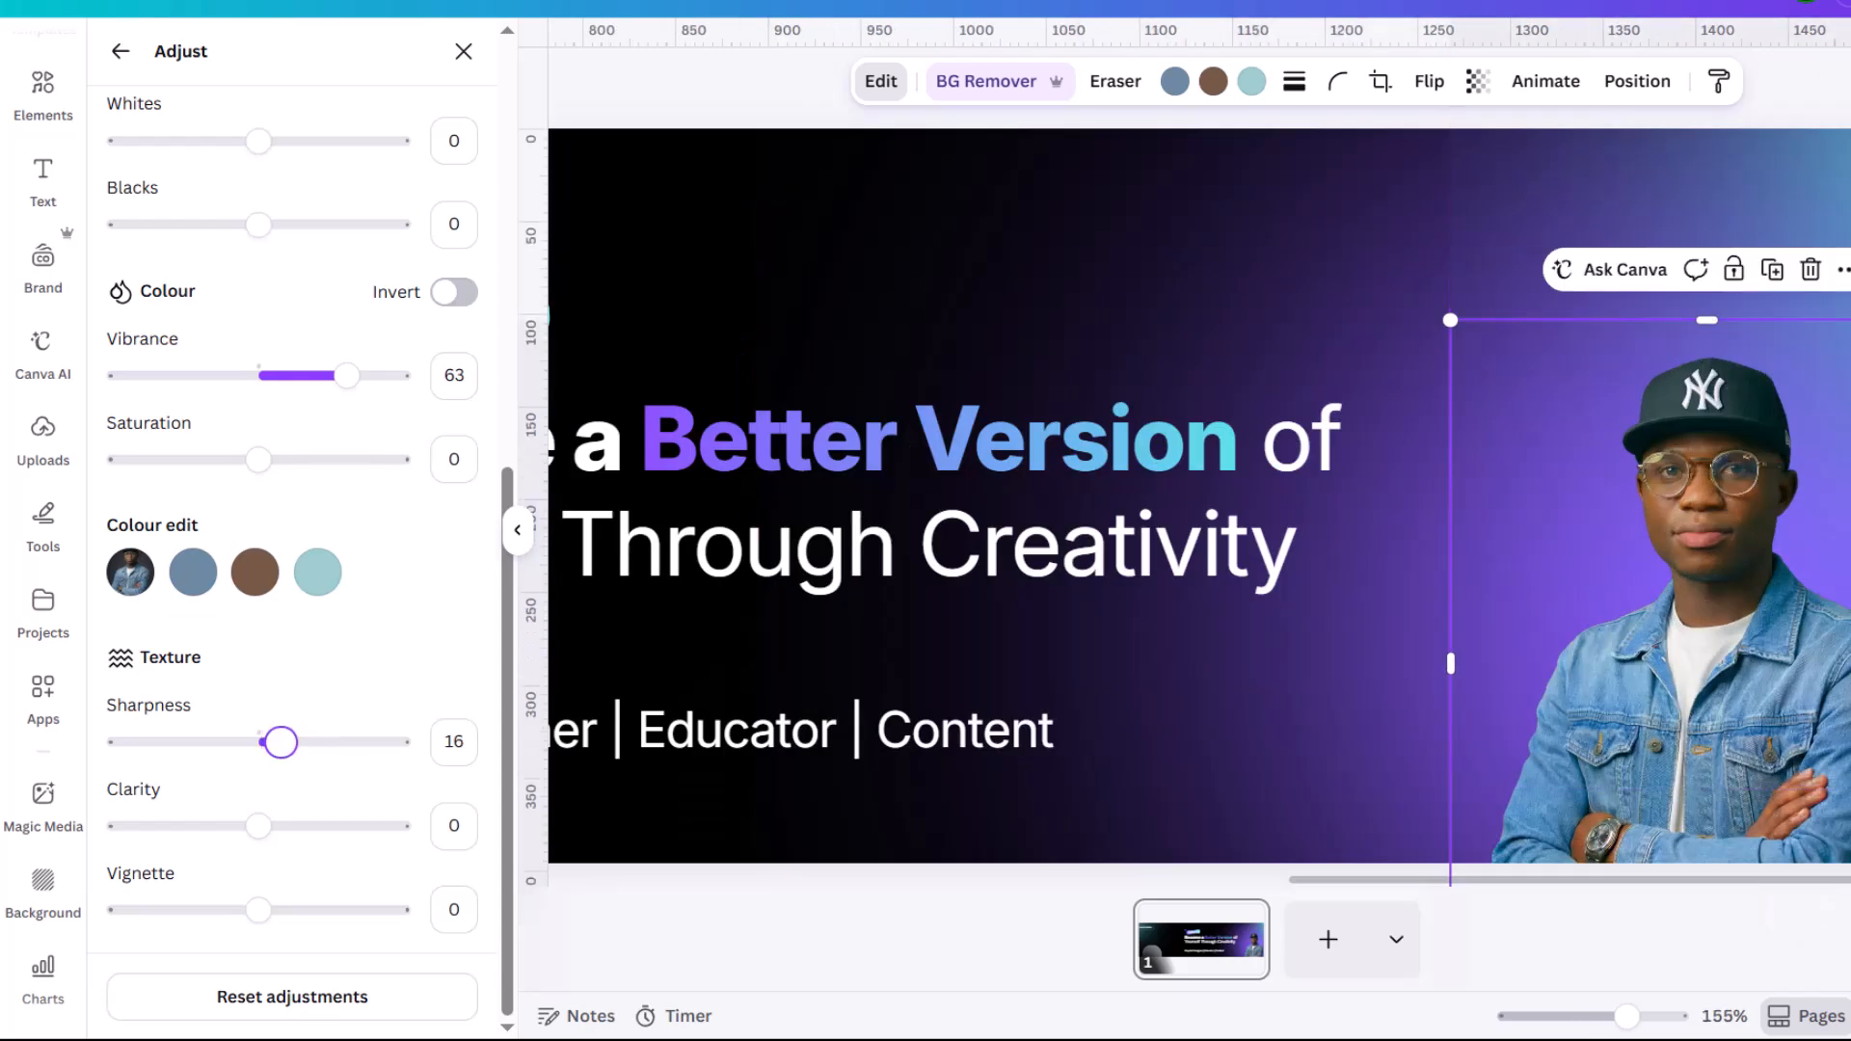
scroll(1727, 500, "down", 6)
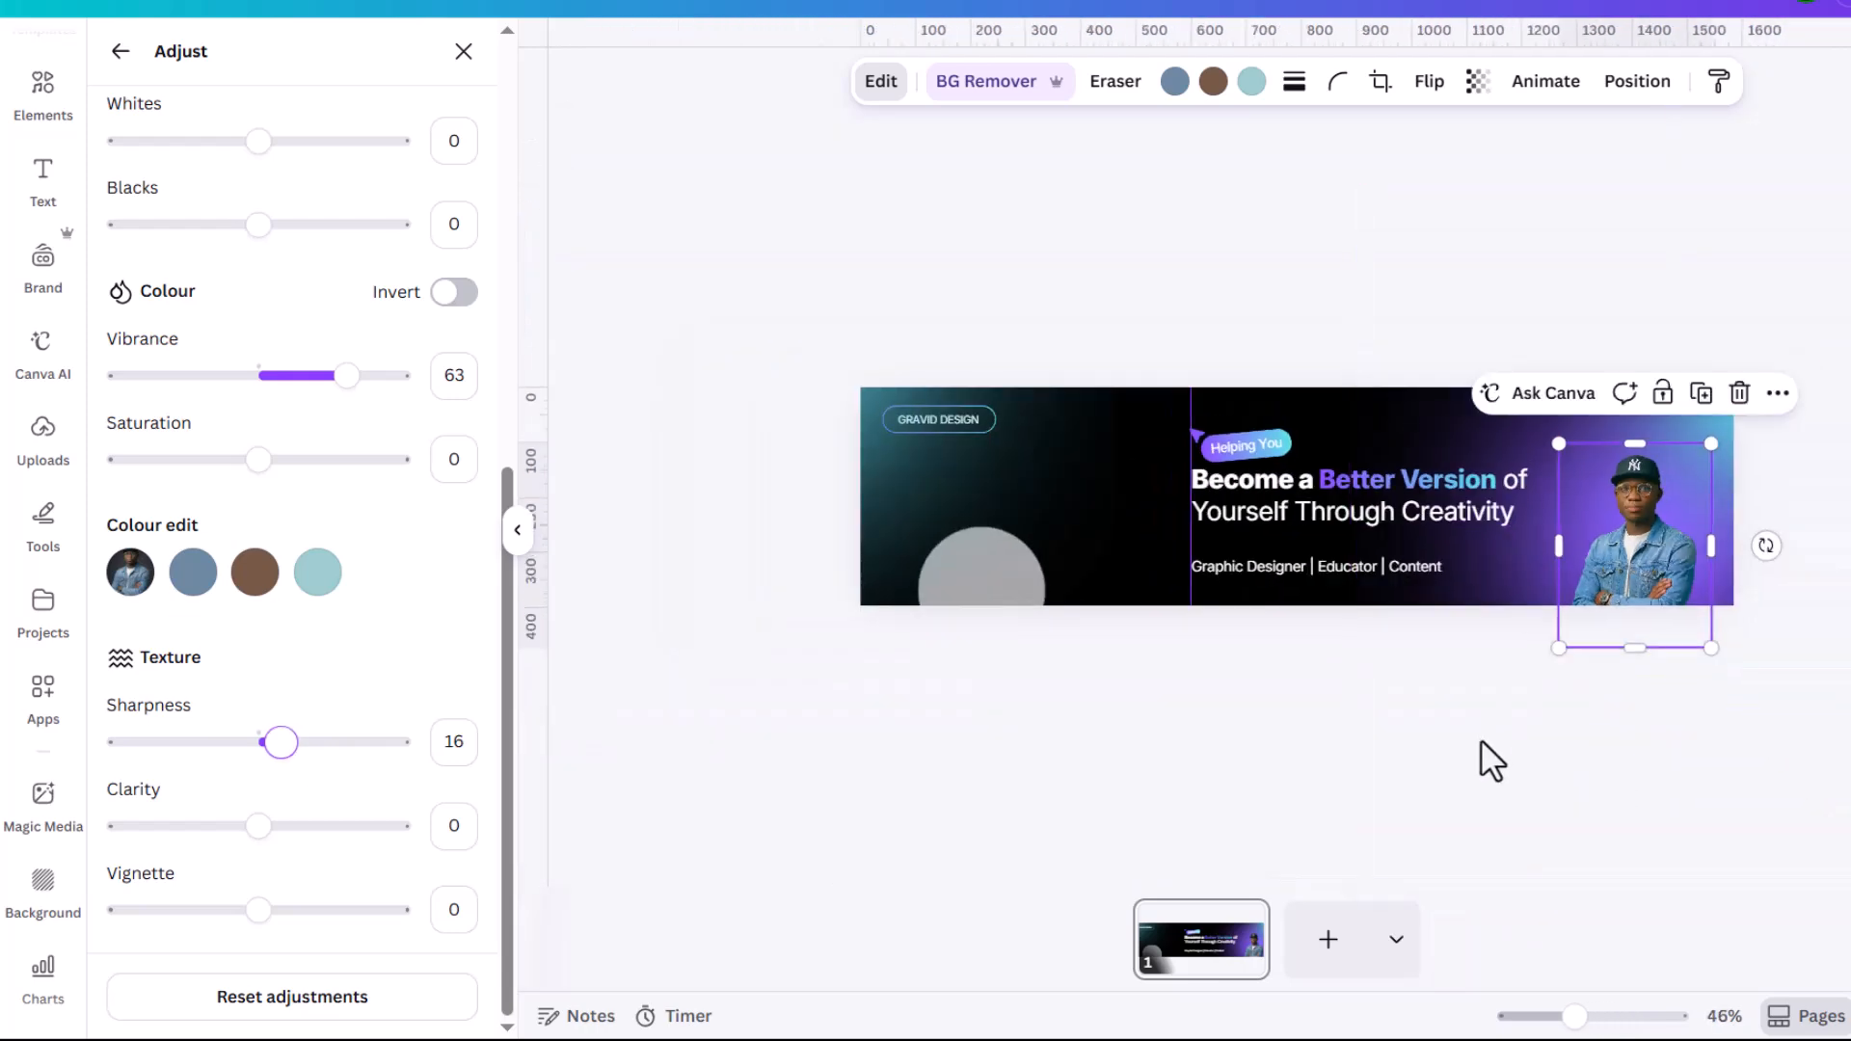
left_click(1481, 740)
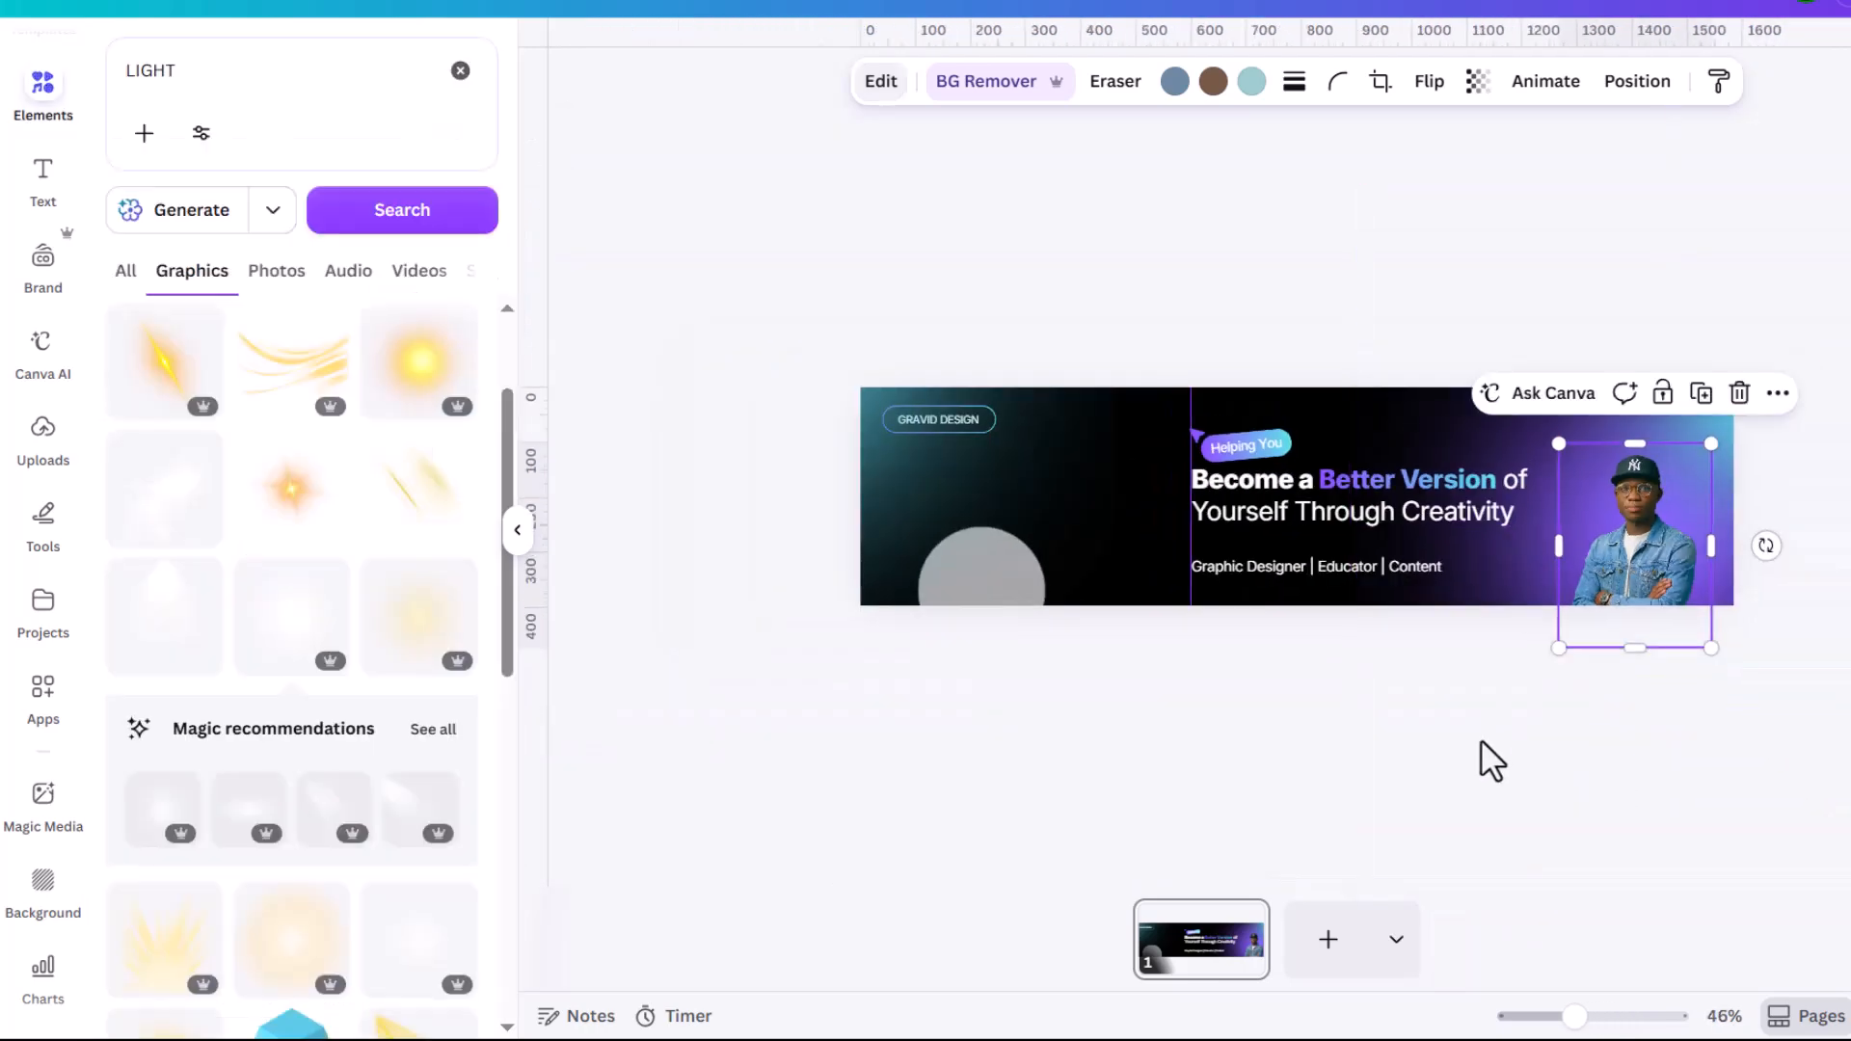
Step: Scale the "Graphic Designer | Educator | Content" tagline down to a font size of 19.2
left_click(1414, 571)
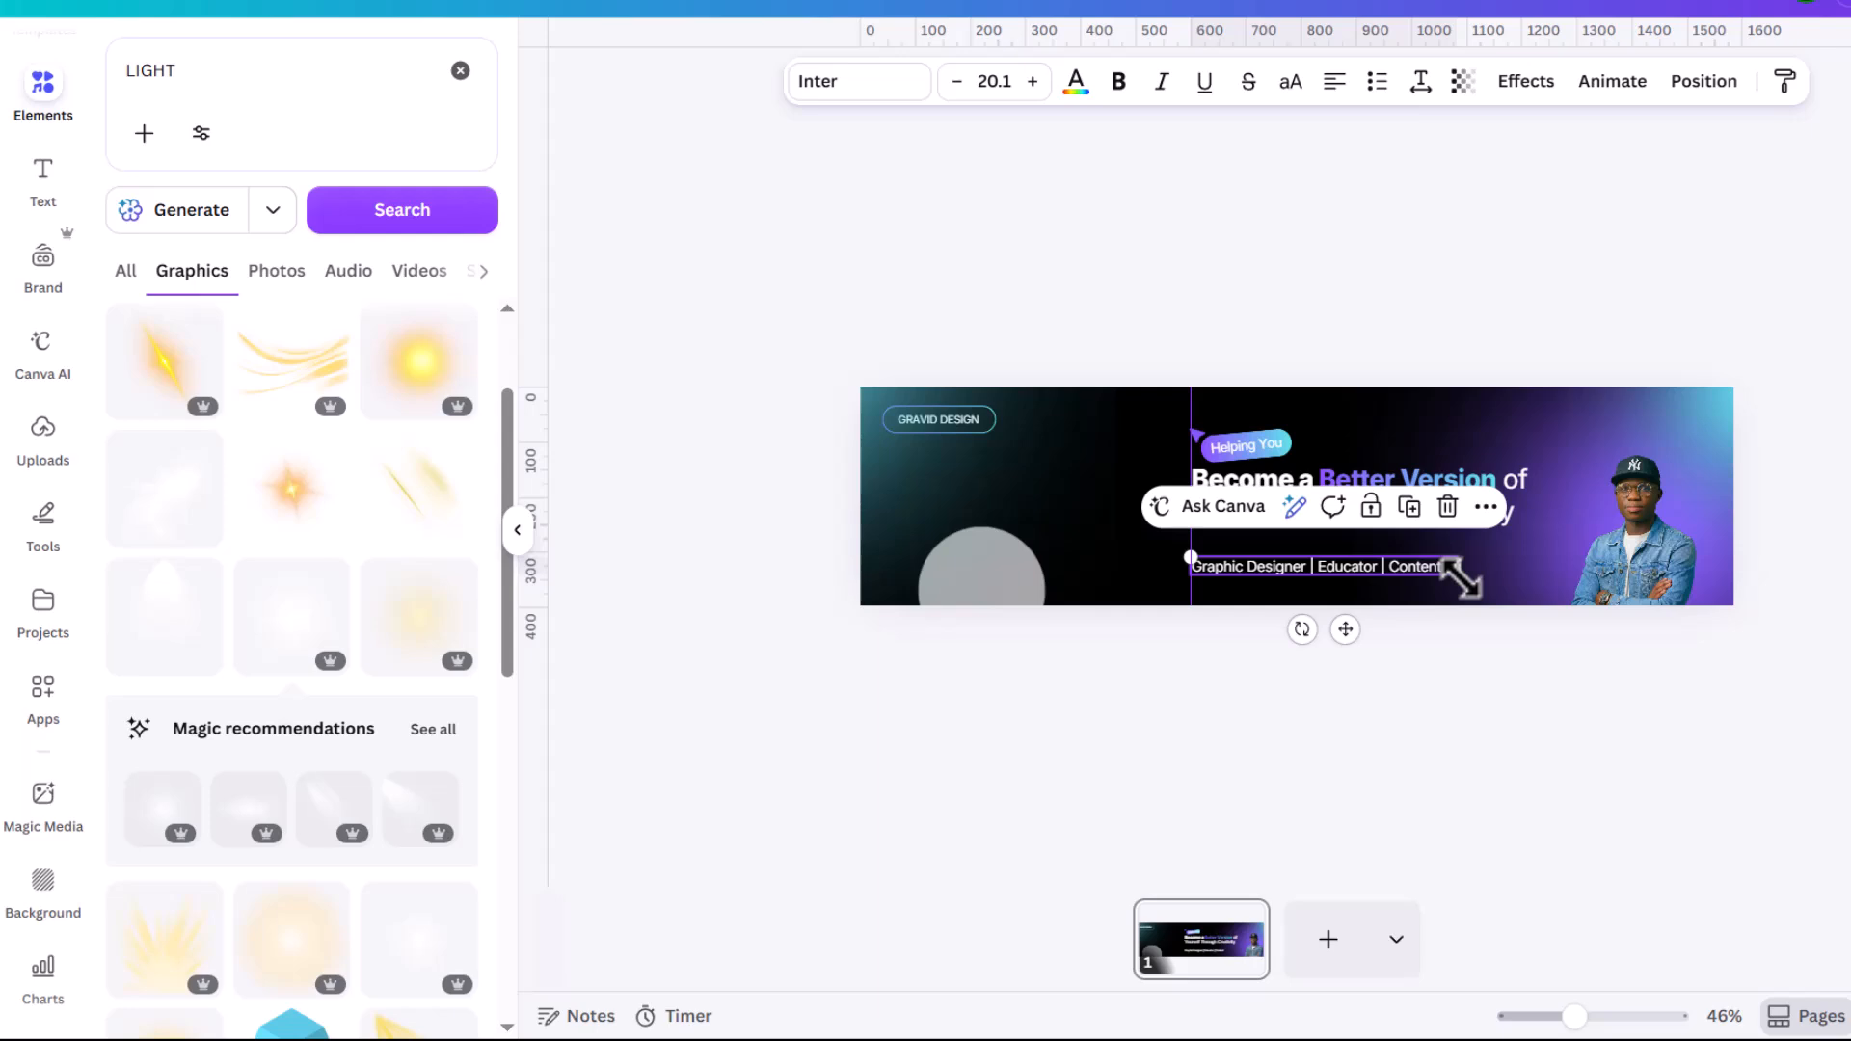
left_click_drag(1458, 578, 1439, 576)
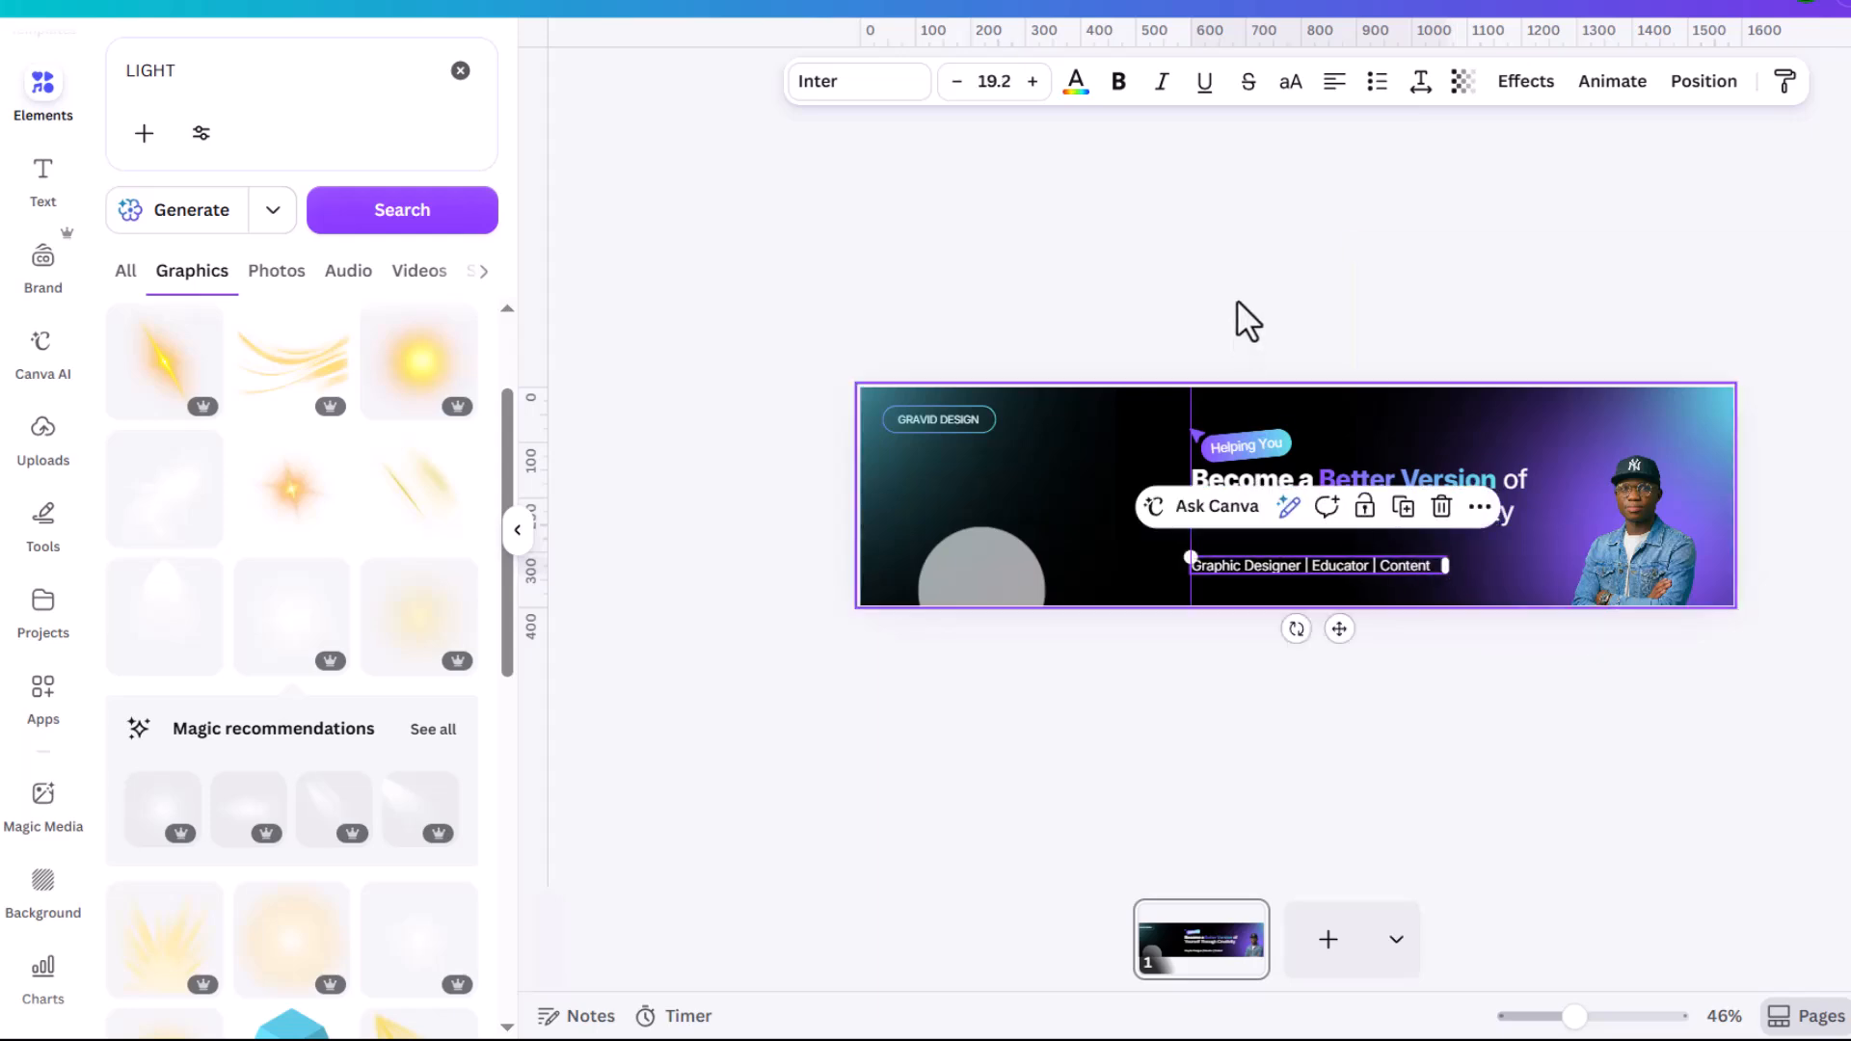
left_click(1249, 321)
Step: Remove the vertical alignment guide running along the left edge of the headline and tagline
scroll(1421, 496, "down", 3)
scroll(1688, 501, "up", 3)
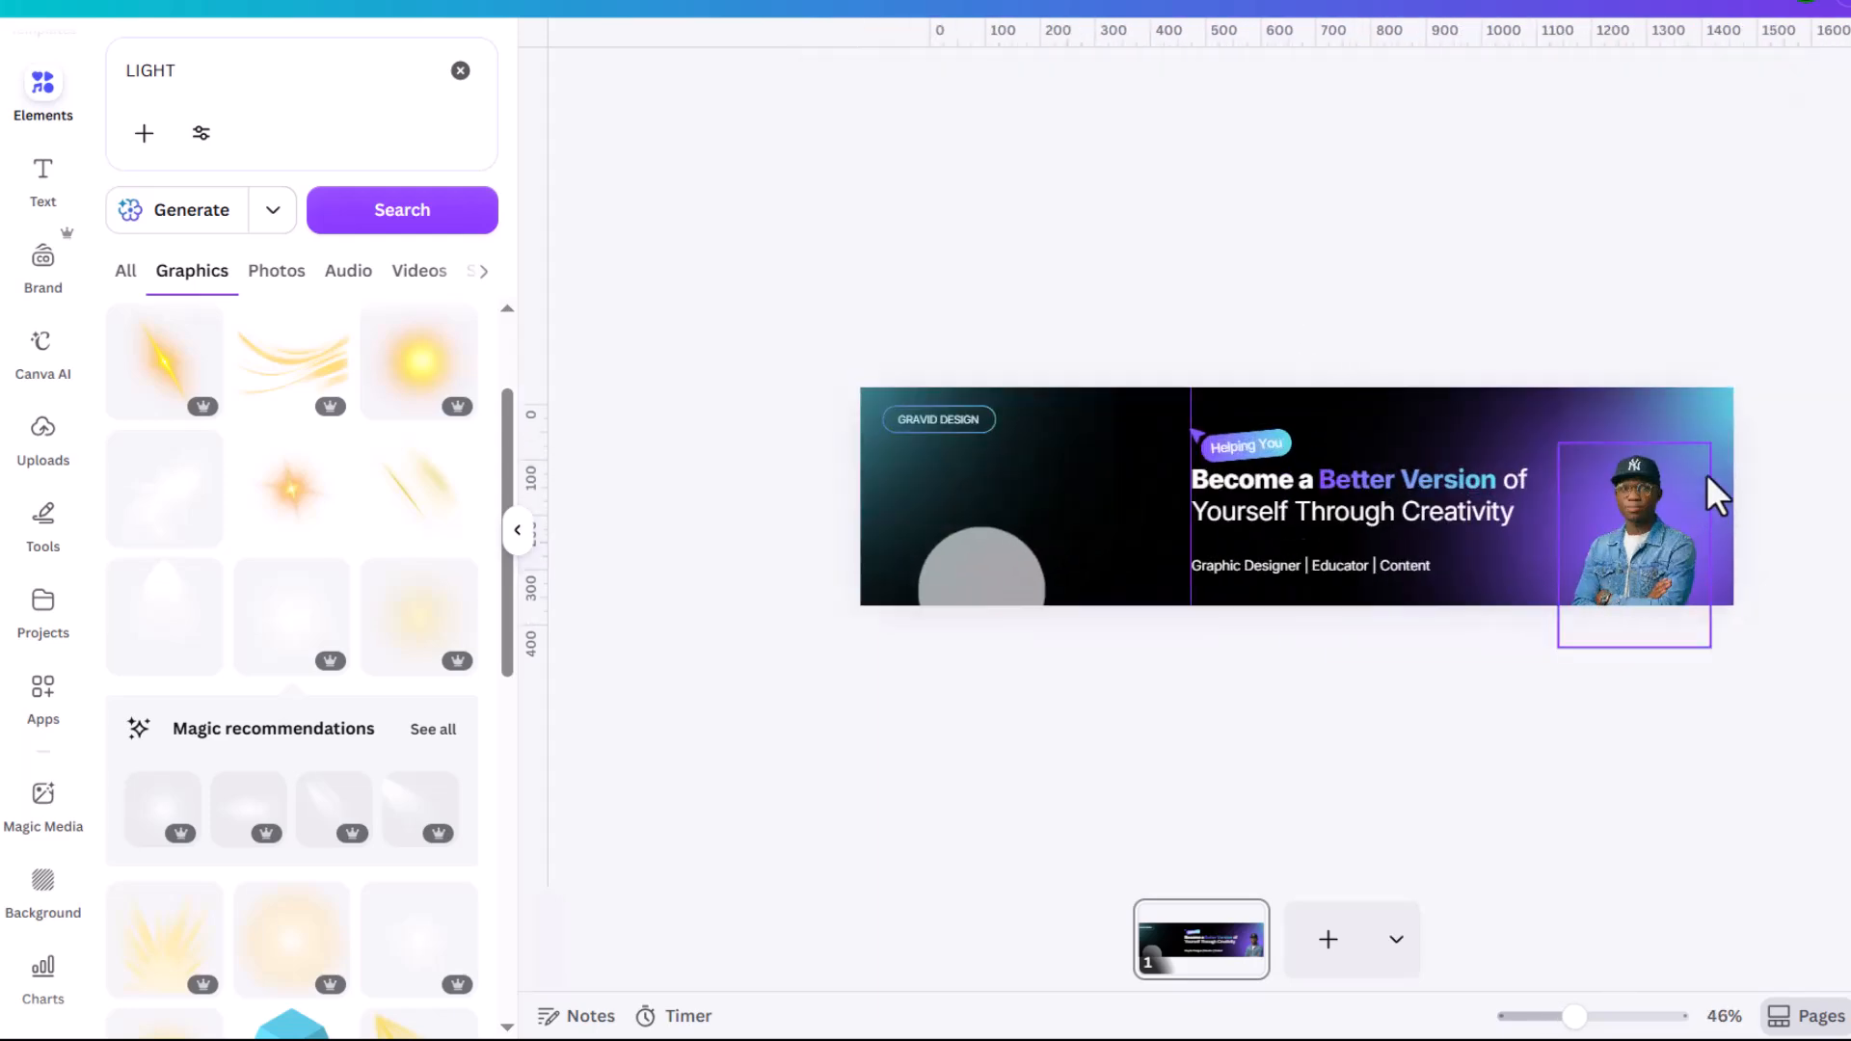
left_click_drag(1194, 405, 107, 467)
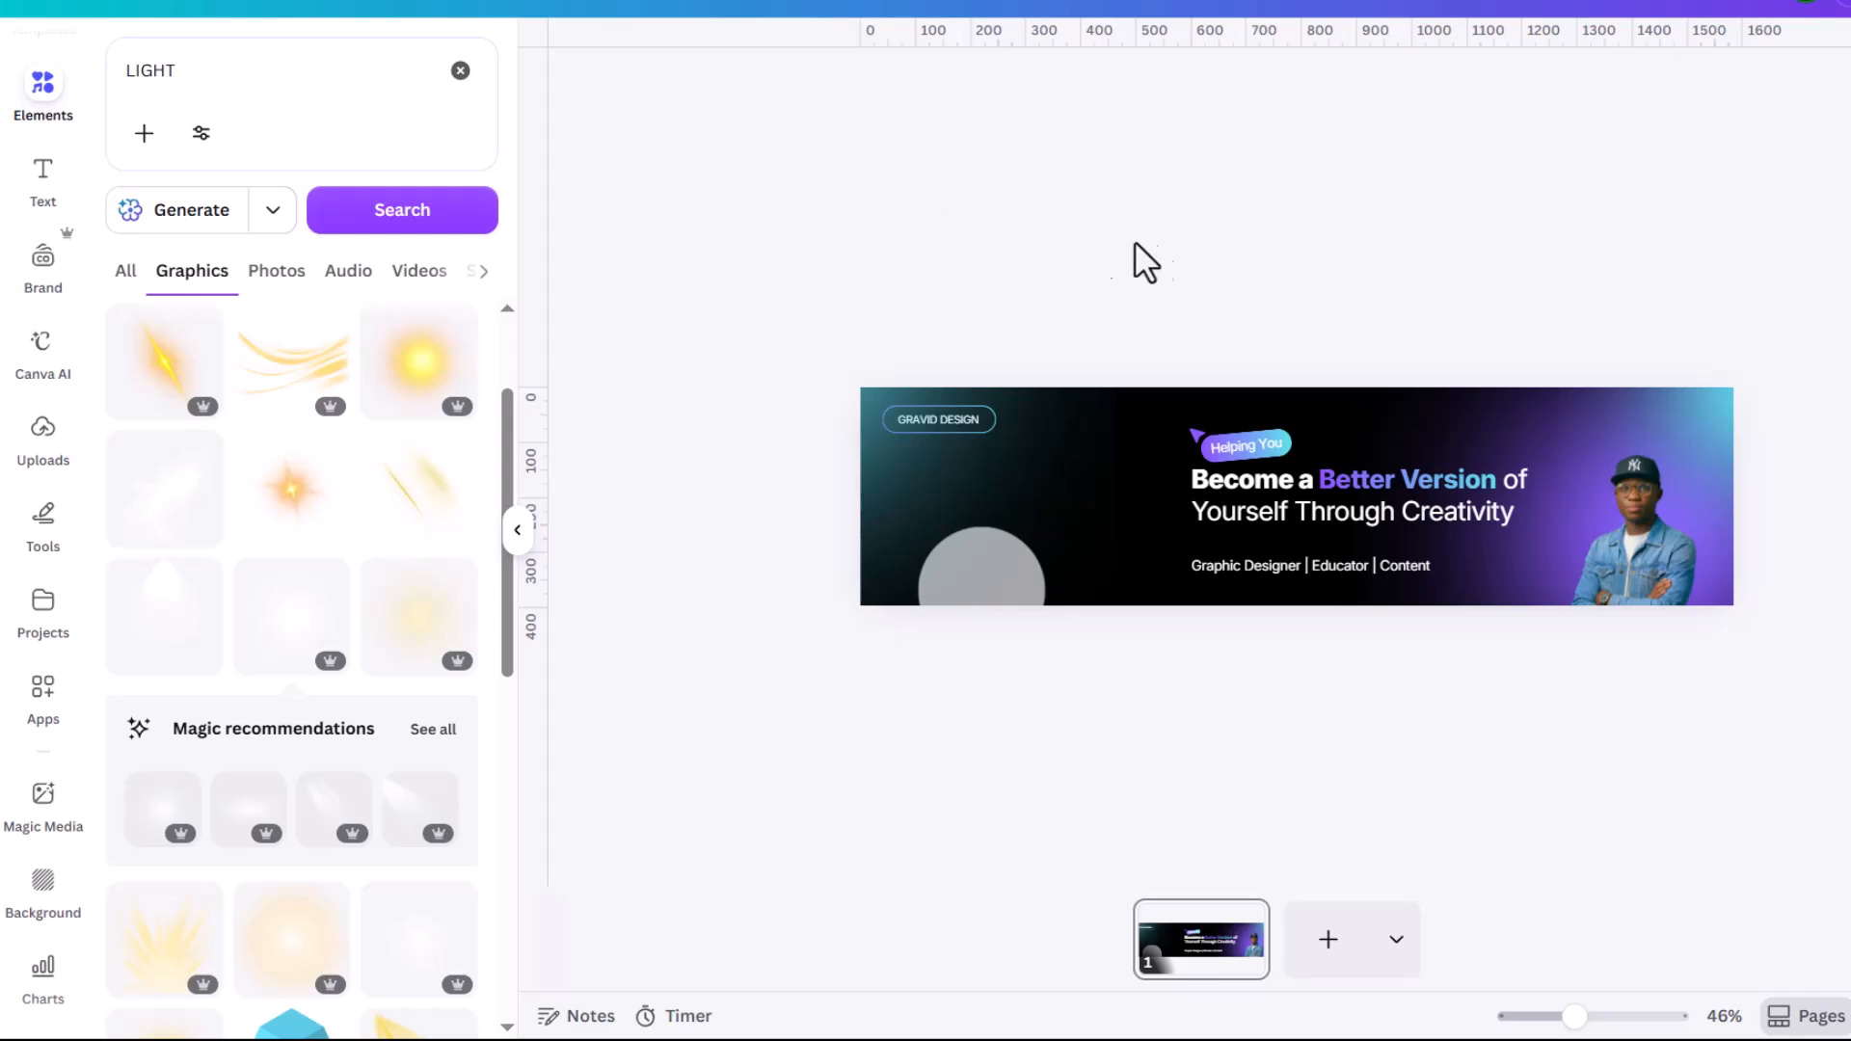
left_click(1282, 513)
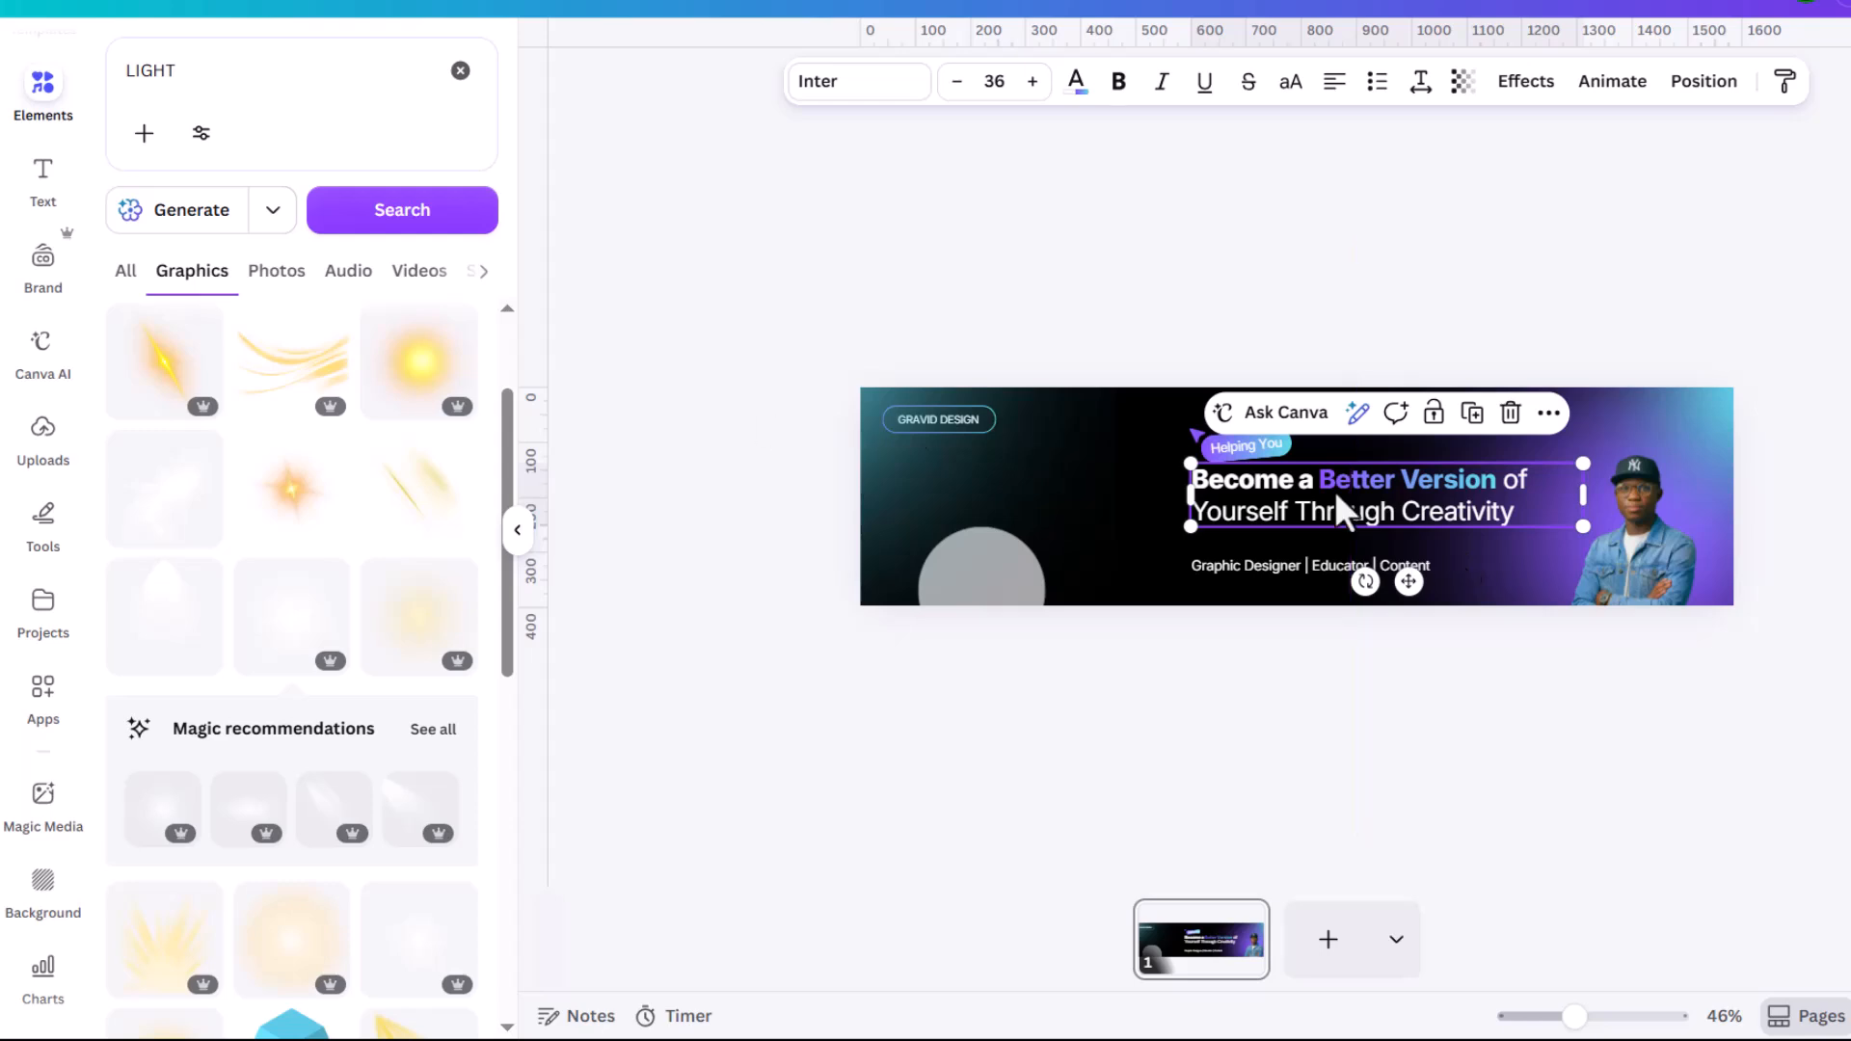
key("Escape")
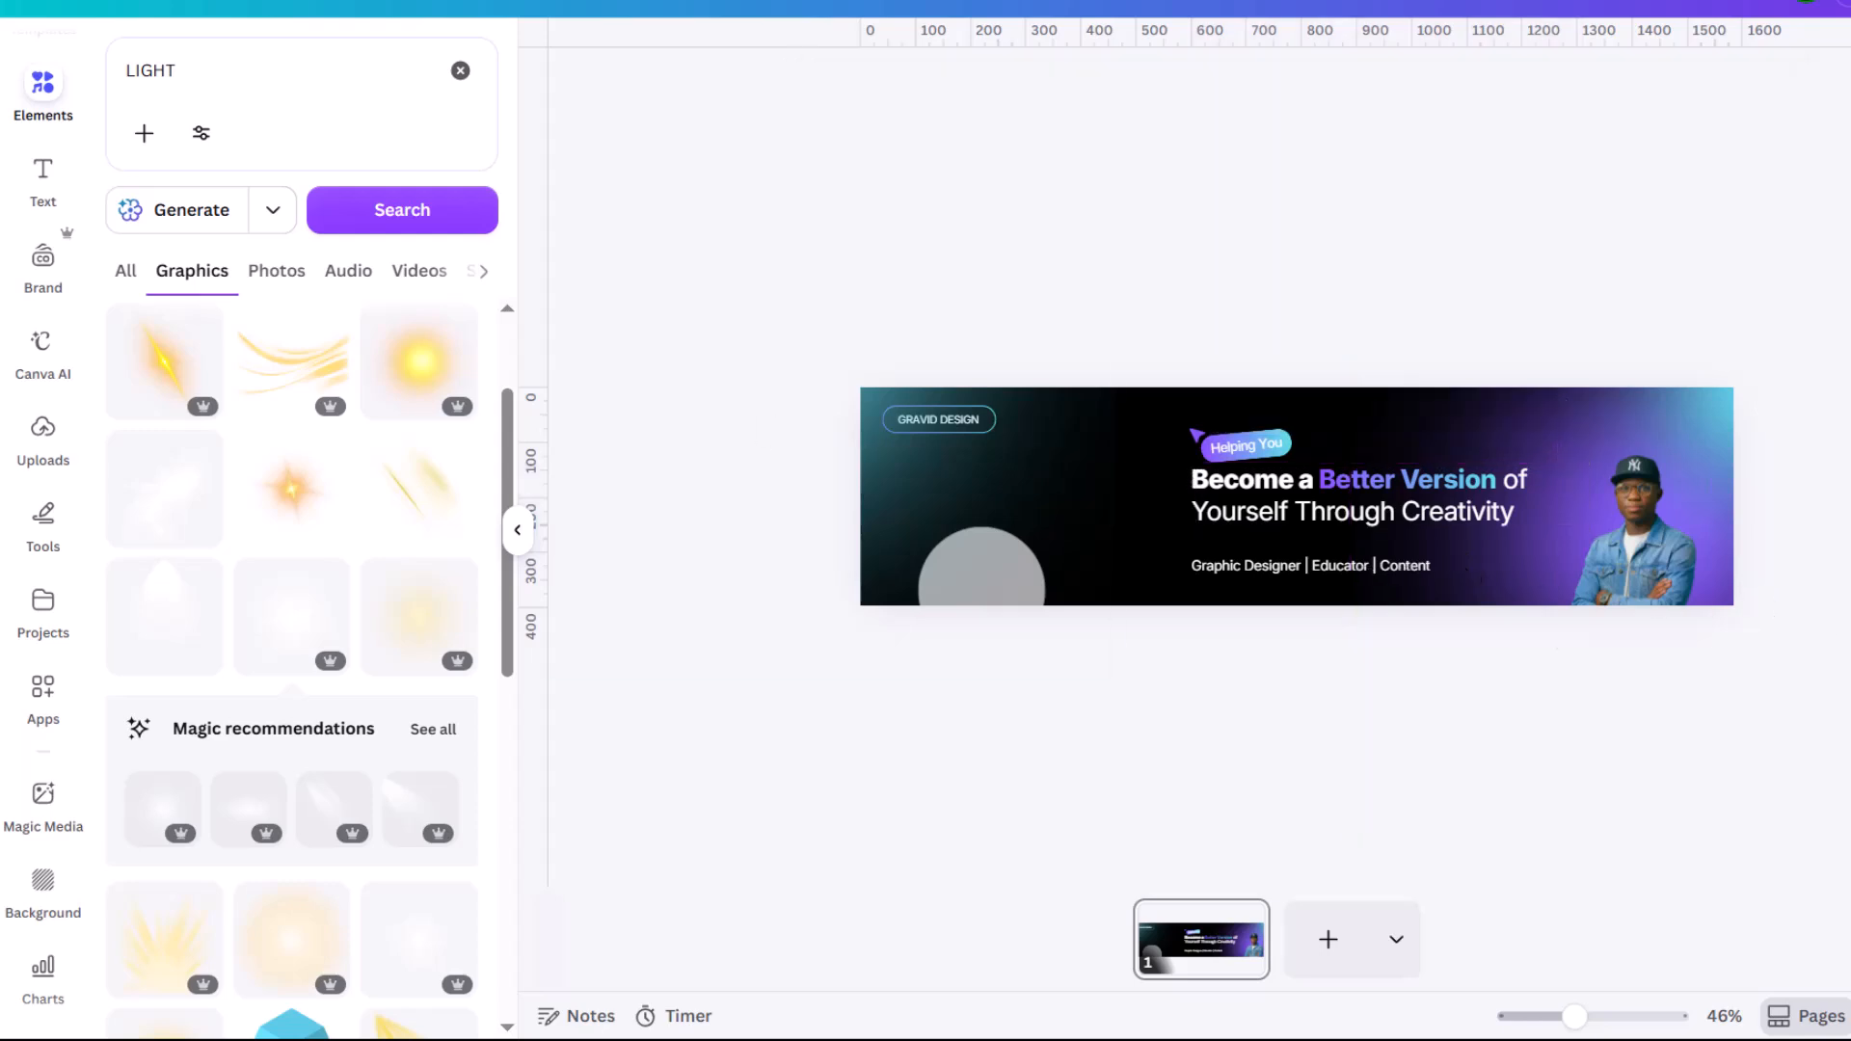